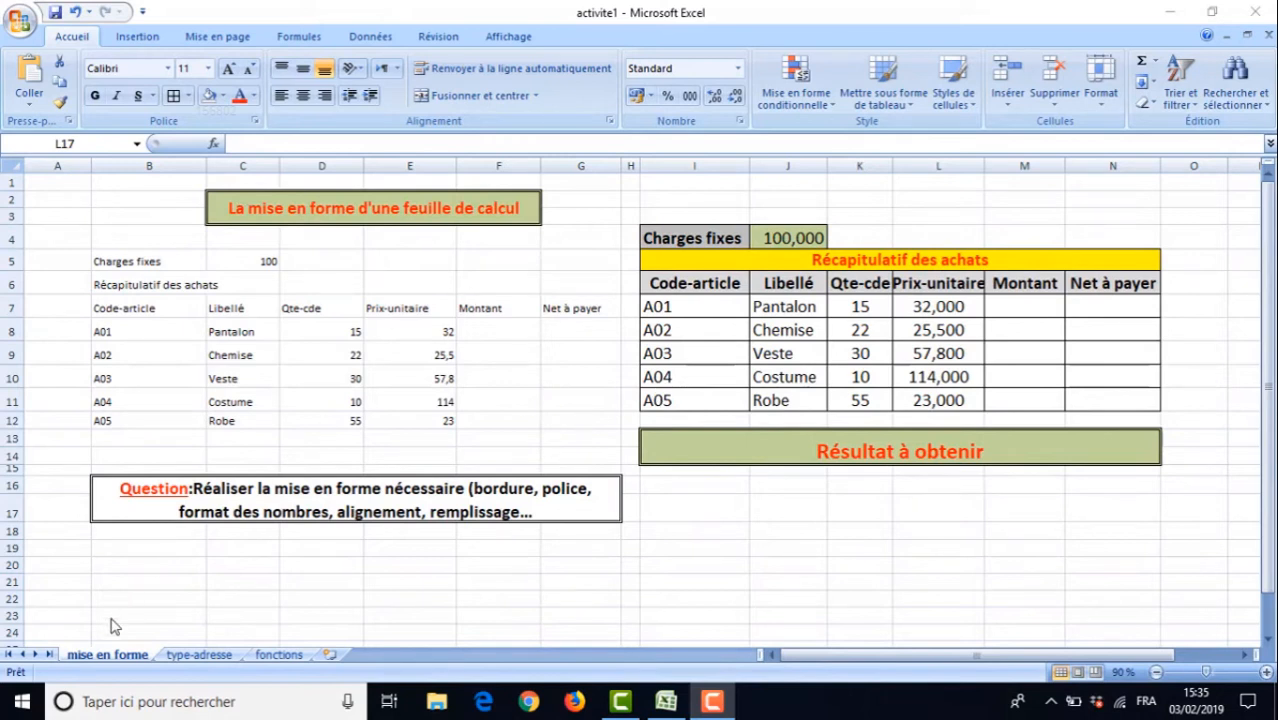
Look over the type-adresse and fonctions worksheets, and return to the mise en forme sheet
{"action": "left_click", "coordinate": [196, 656]}
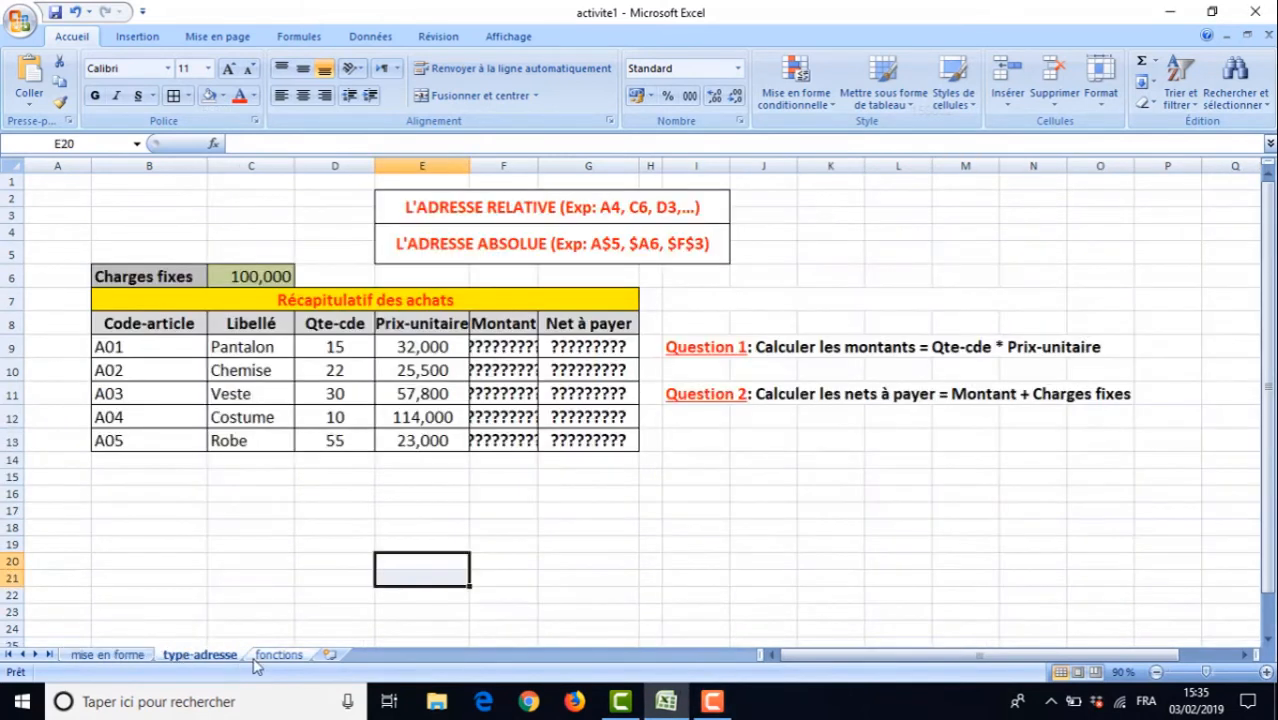
{"action": "left_click", "coordinate": [270, 656]}
{"action": "left_click", "coordinate": [205, 656]}
{"action": "left_click", "coordinate": [112, 655]}
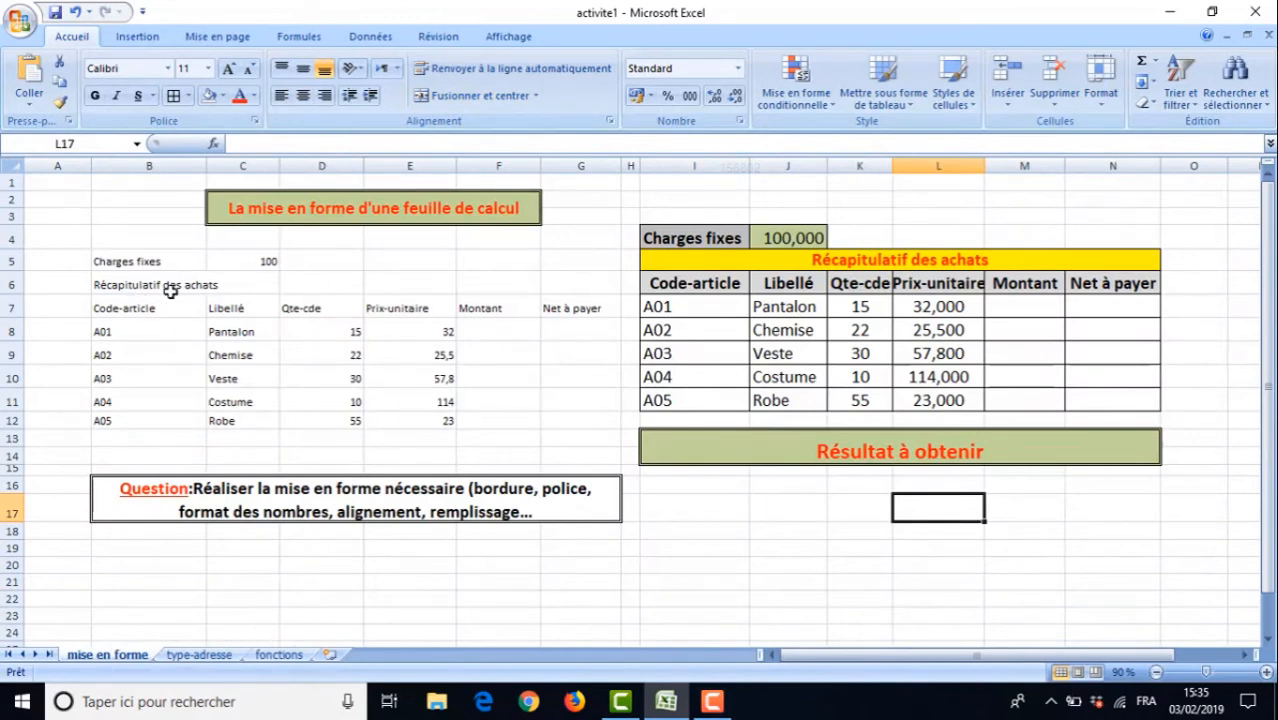
Compare the unformatted purchase table in B5:G12 with the formatted model table beside it
{"action": "left_click_drag", "start_coordinate": [113, 261], "coordinate": [572, 419]}
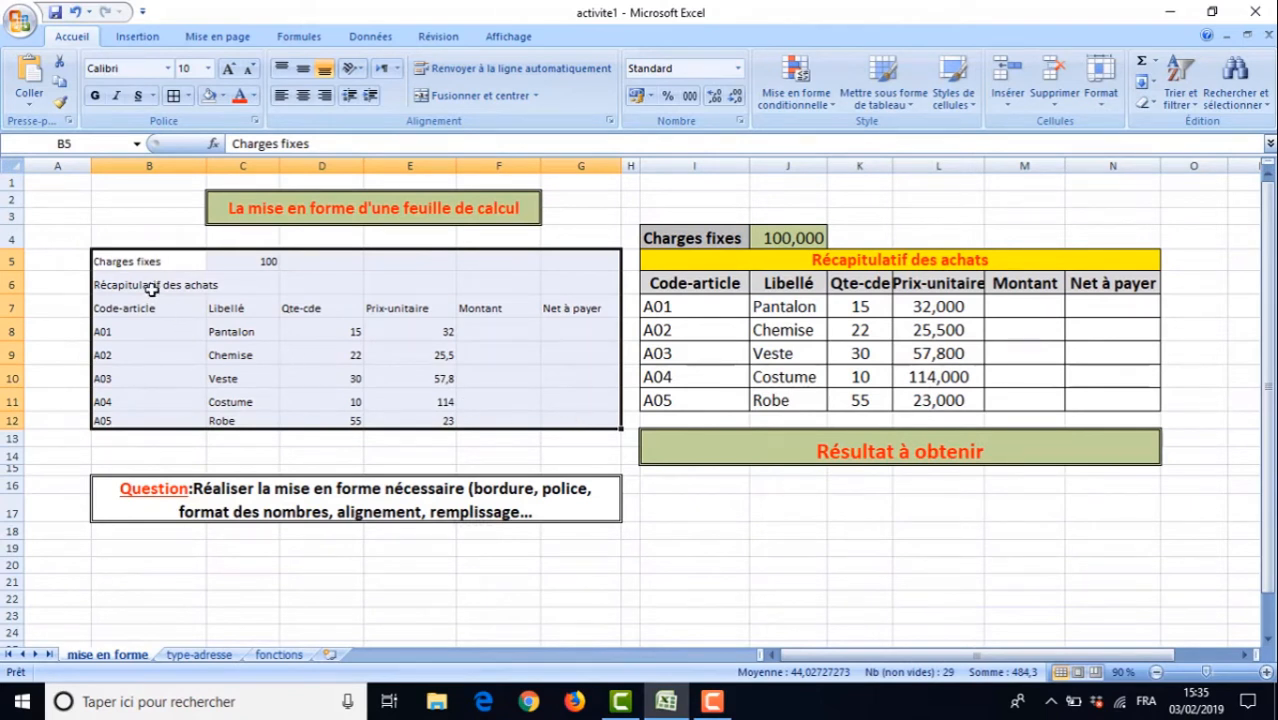
{"action": "left_click", "coordinate": [494, 451]}
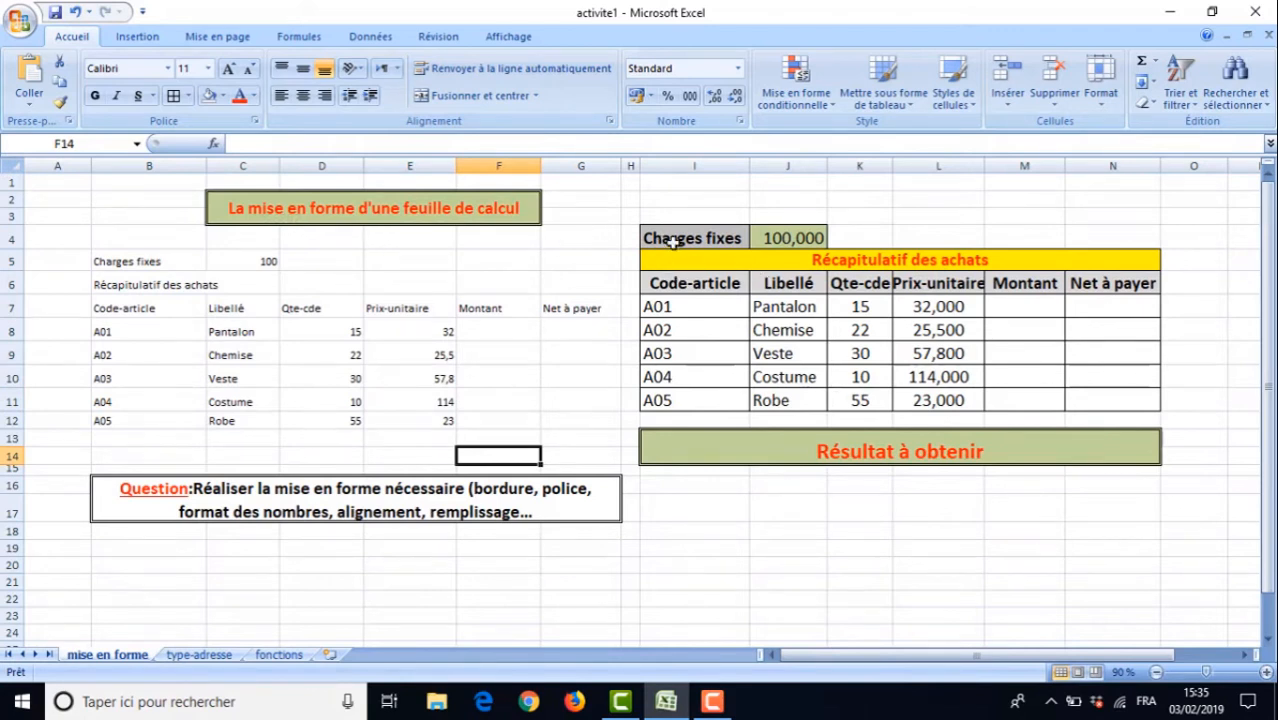
{"action": "left_click_drag", "start_coordinate": [668, 237], "coordinate": [999, 440]}
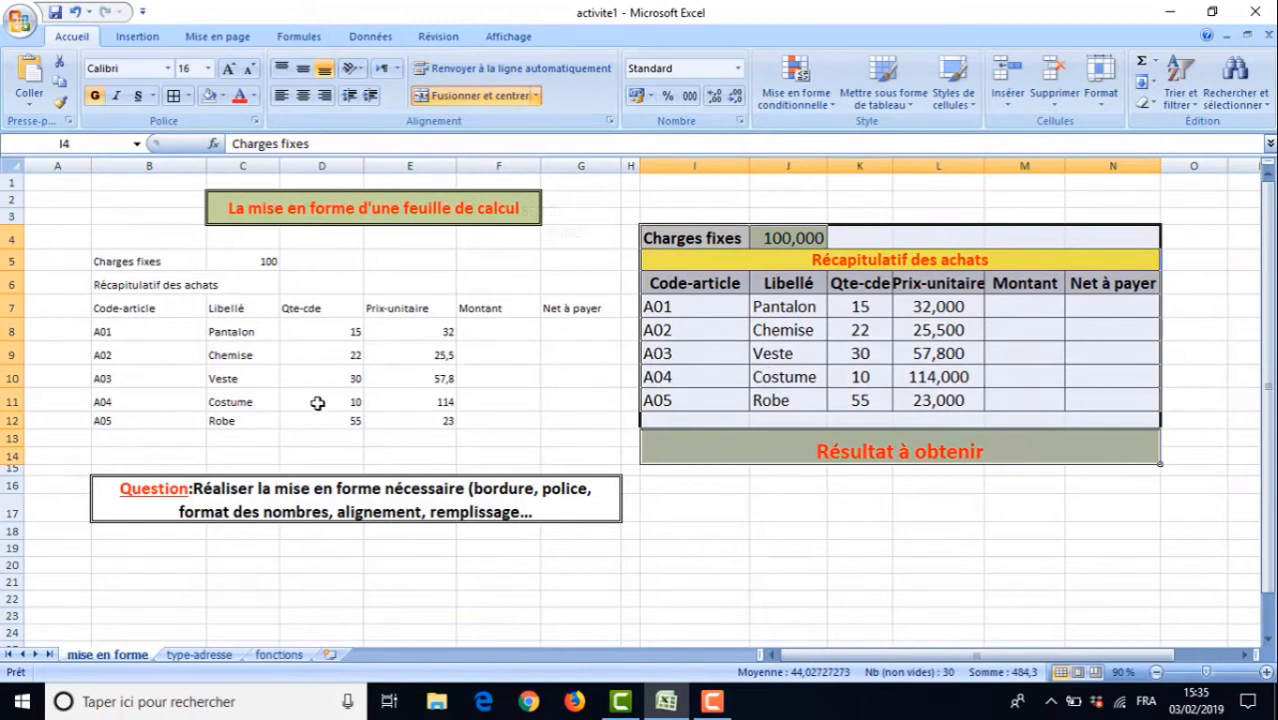
{"action": "left_click", "coordinate": [273, 444]}
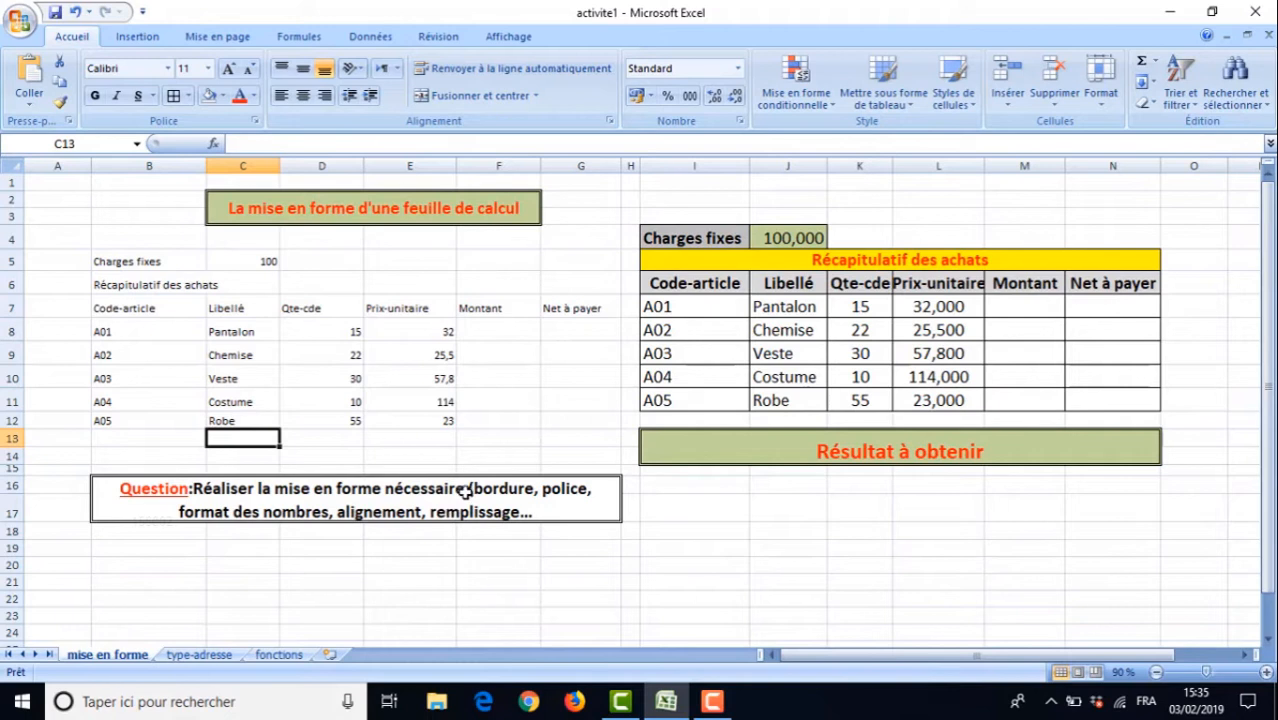
Open the cell format settings for the Qte-cde header and examine the Date, Heure, Pourcentage and Texte number categories
{"action": "right_click", "coordinate": [300, 309]}
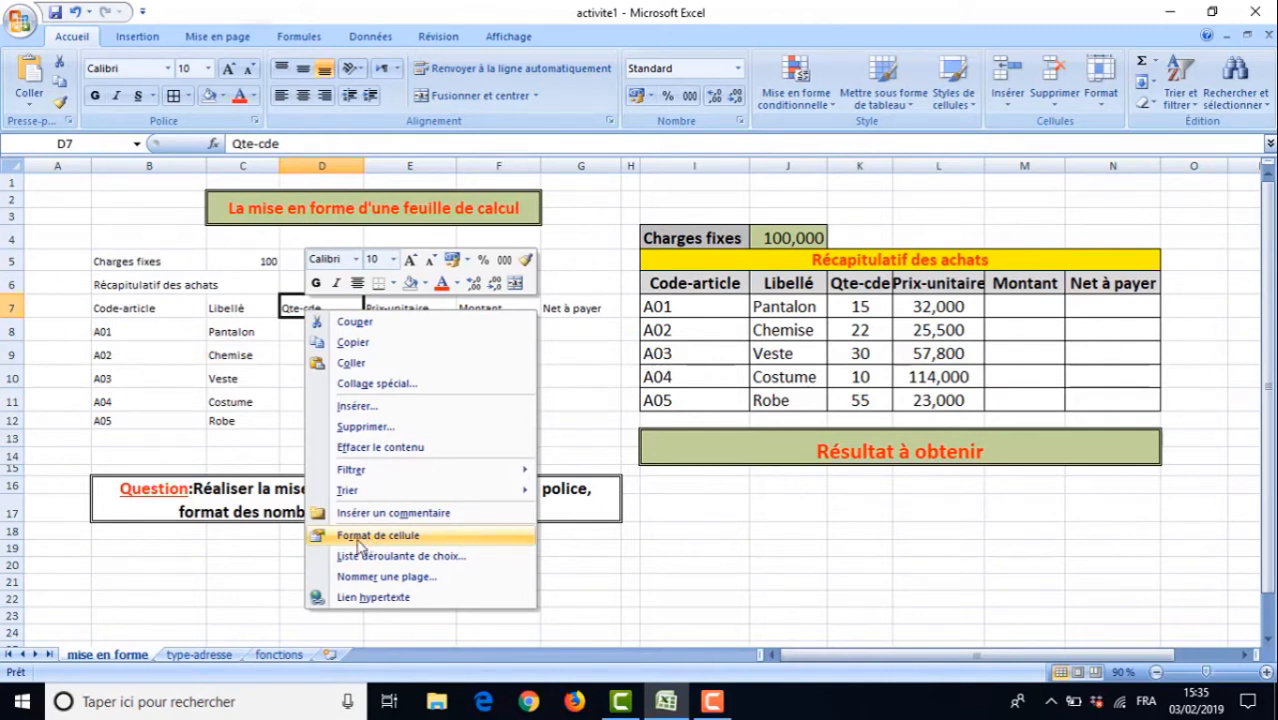
{"action": "left_click", "coordinate": [260, 558]}
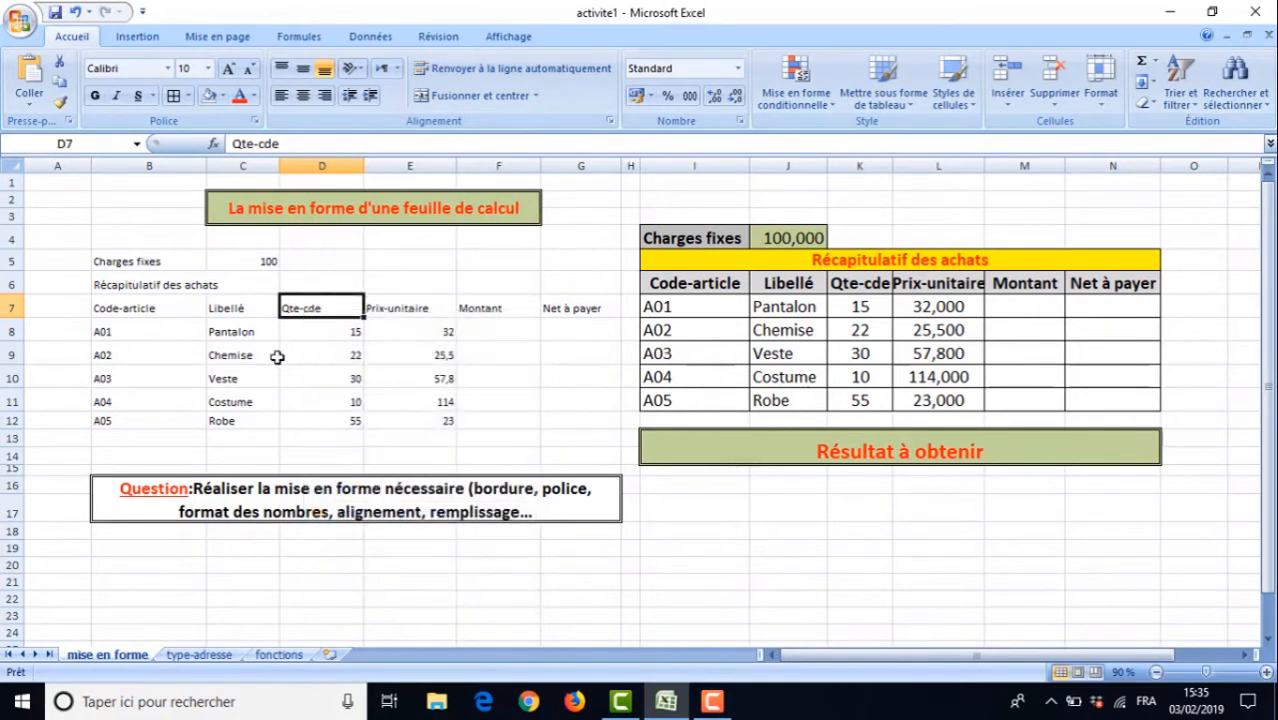
{"action": "right_click", "coordinate": [305, 306]}
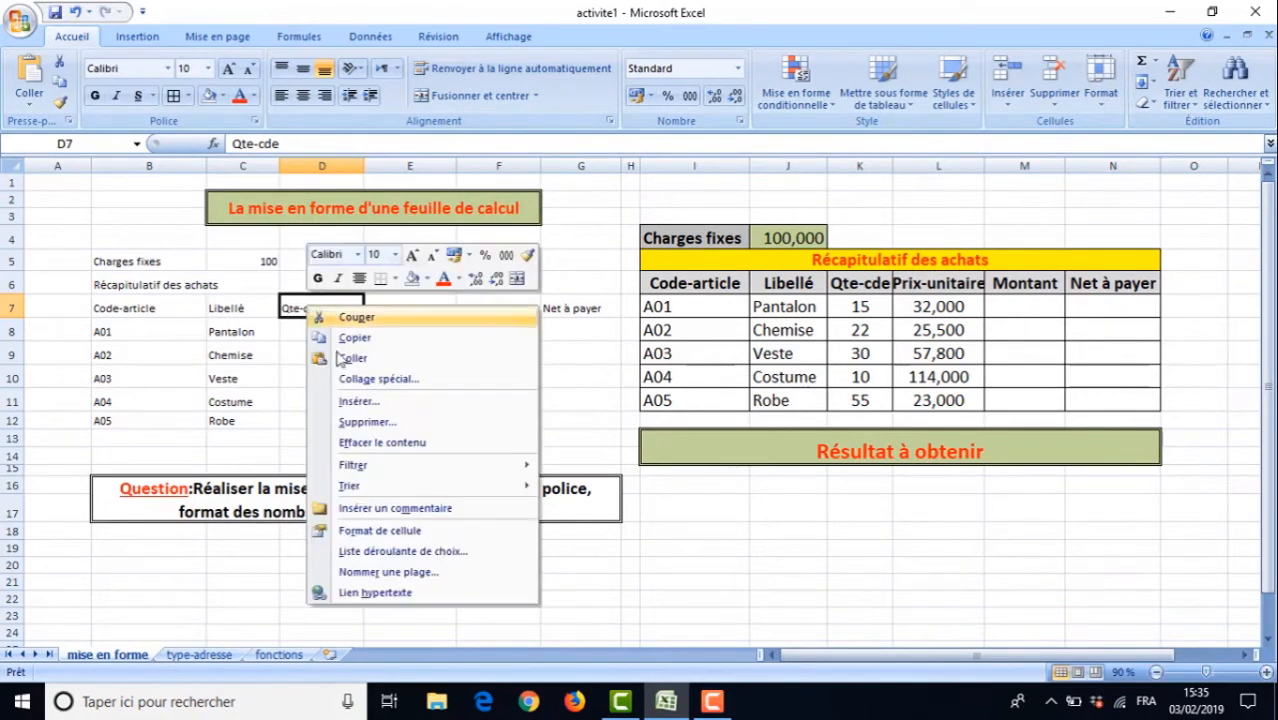
{"action": "left_click", "coordinate": [355, 528]}
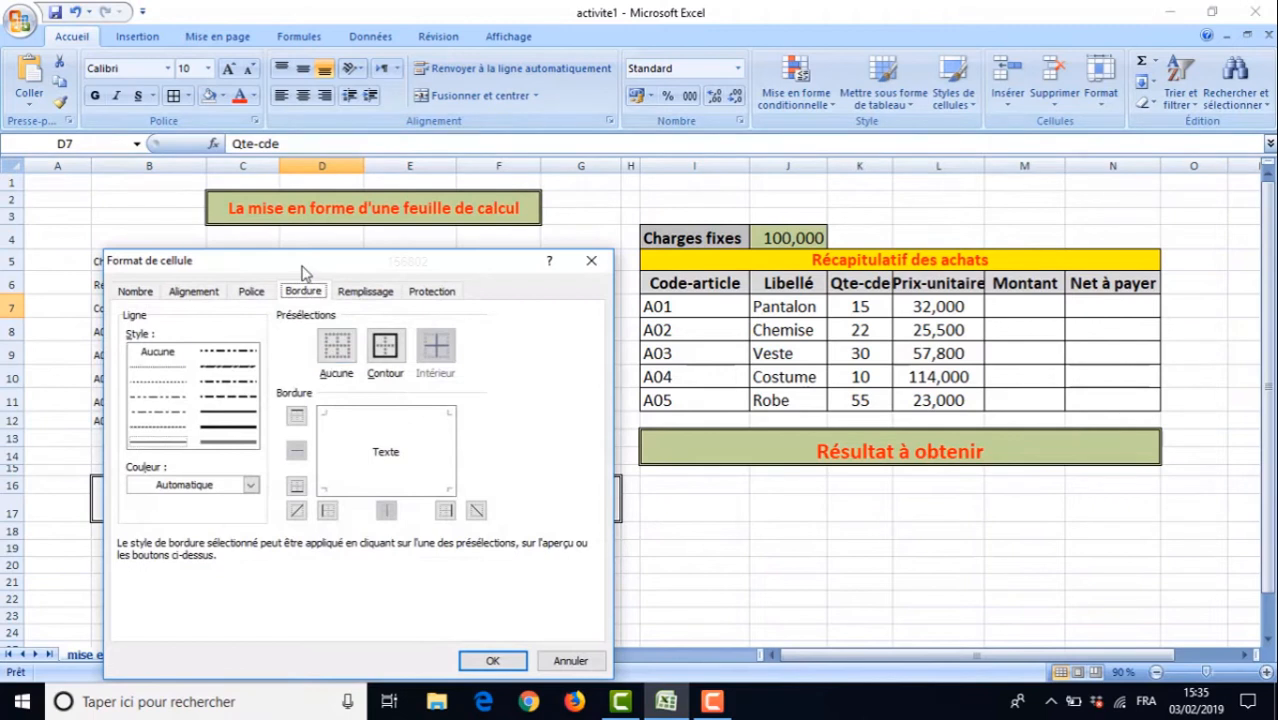
{"action": "left_click_drag", "start_coordinate": [305, 272], "coordinate": [329, 198]}
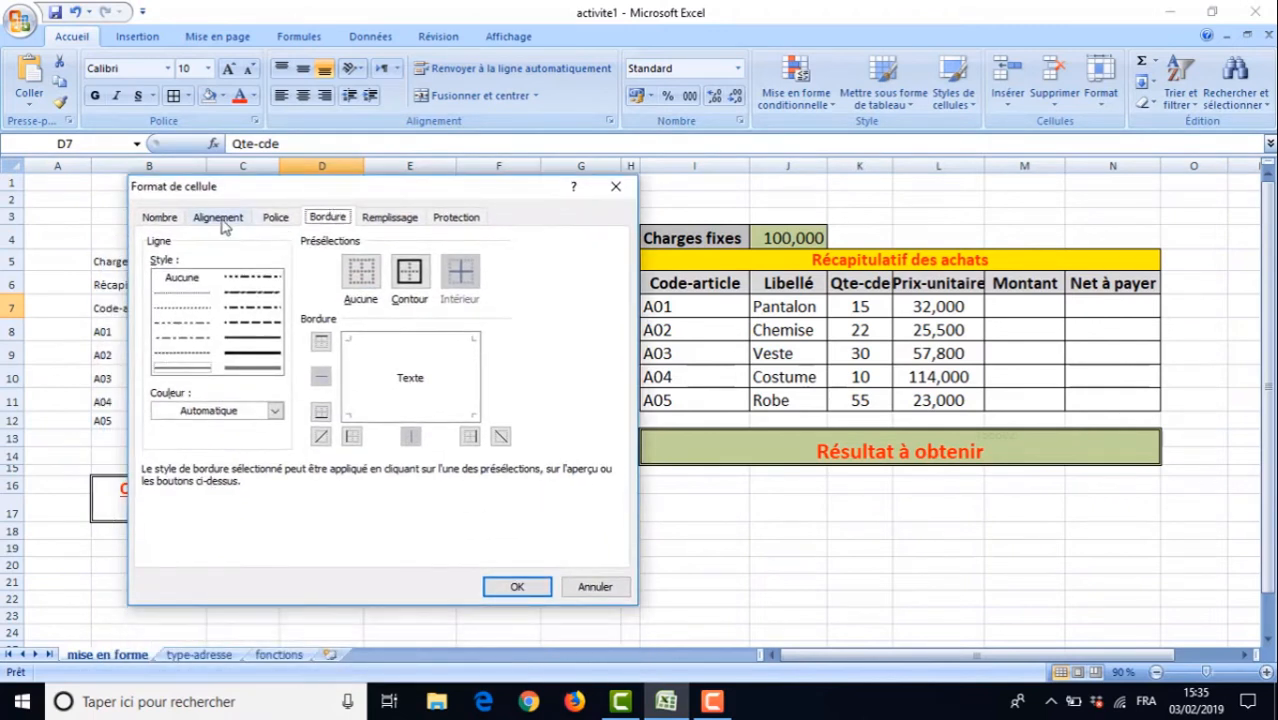
{"action": "left_click", "coordinate": [169, 220]}
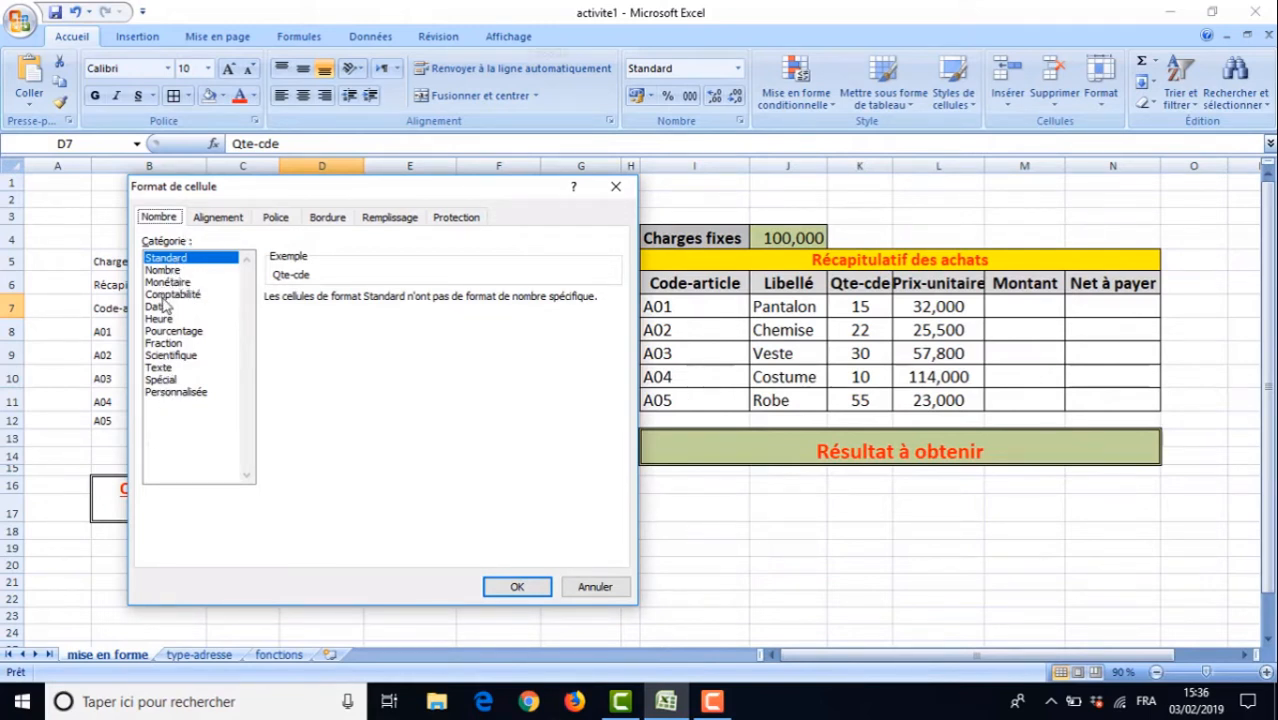
{"action": "left_click", "coordinate": [160, 307]}
{"action": "left_click", "coordinate": [166, 319]}
{"action": "left_click", "coordinate": [172, 331]}
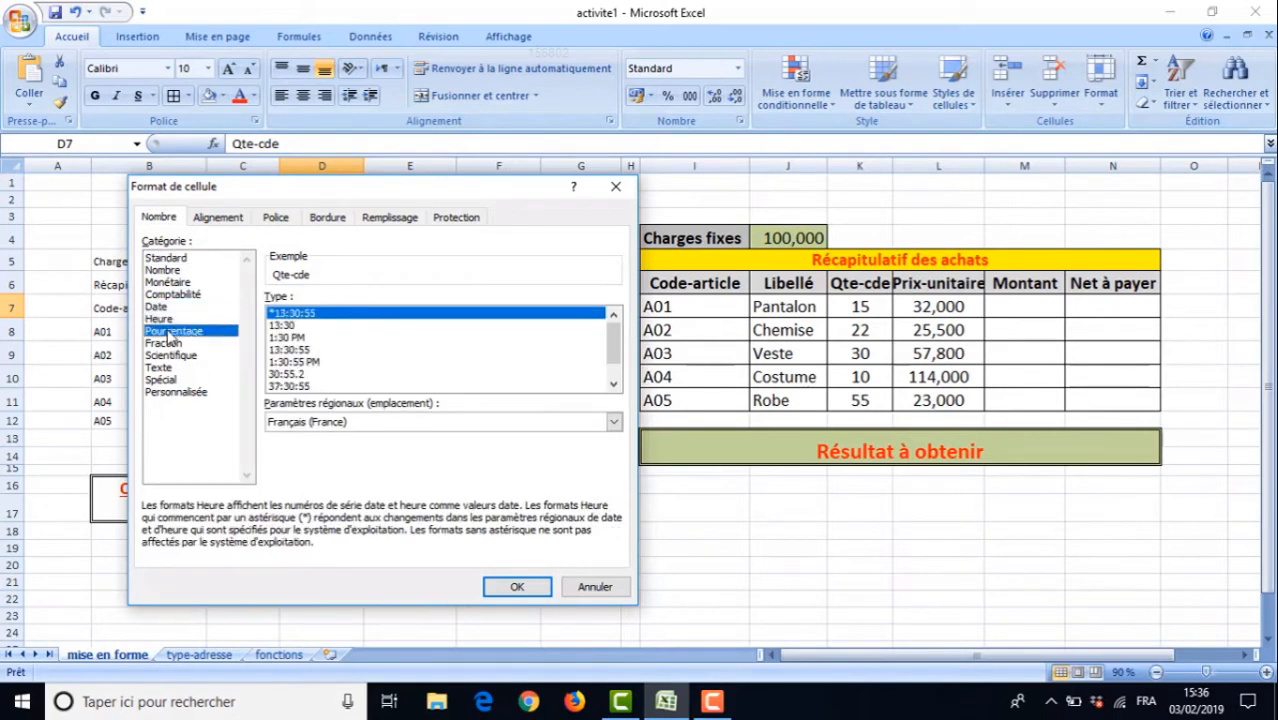
{"action": "left_click", "coordinate": [166, 368]}
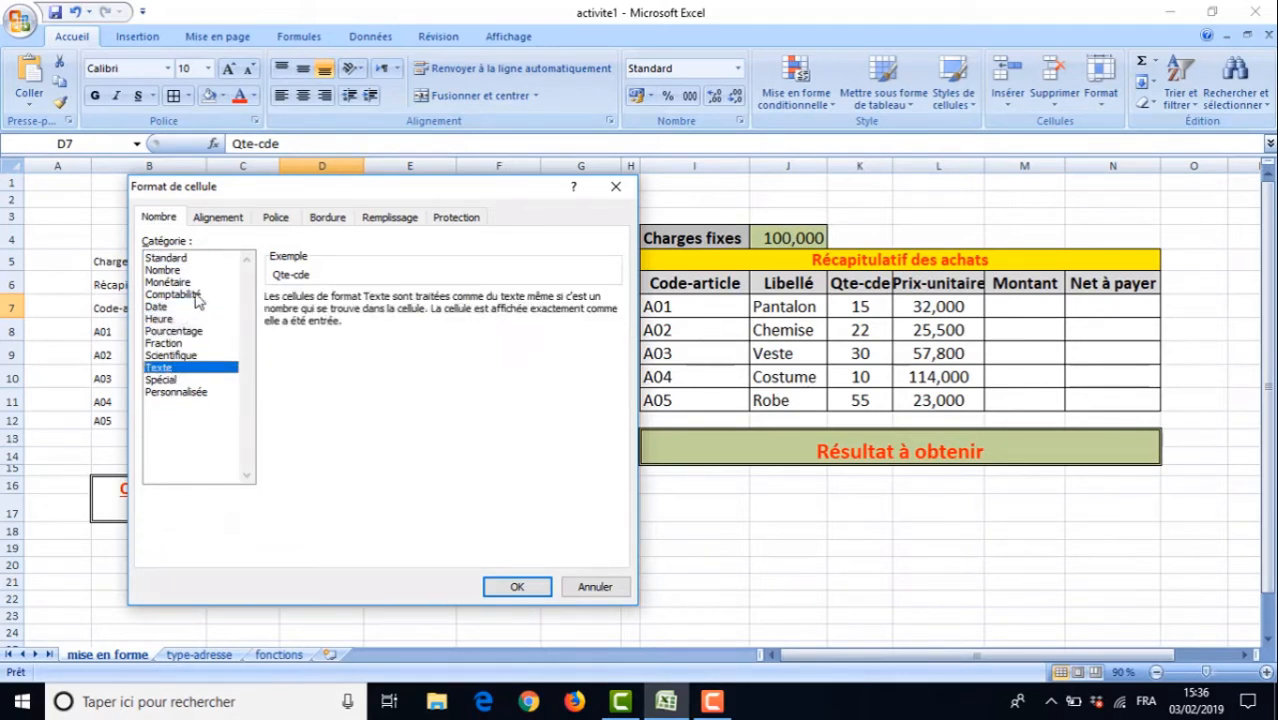
Examine the cell alignment settings, including horizontal alignment, automatic line wrapping and cell merging
{"action": "left_click", "coordinate": [214, 219]}
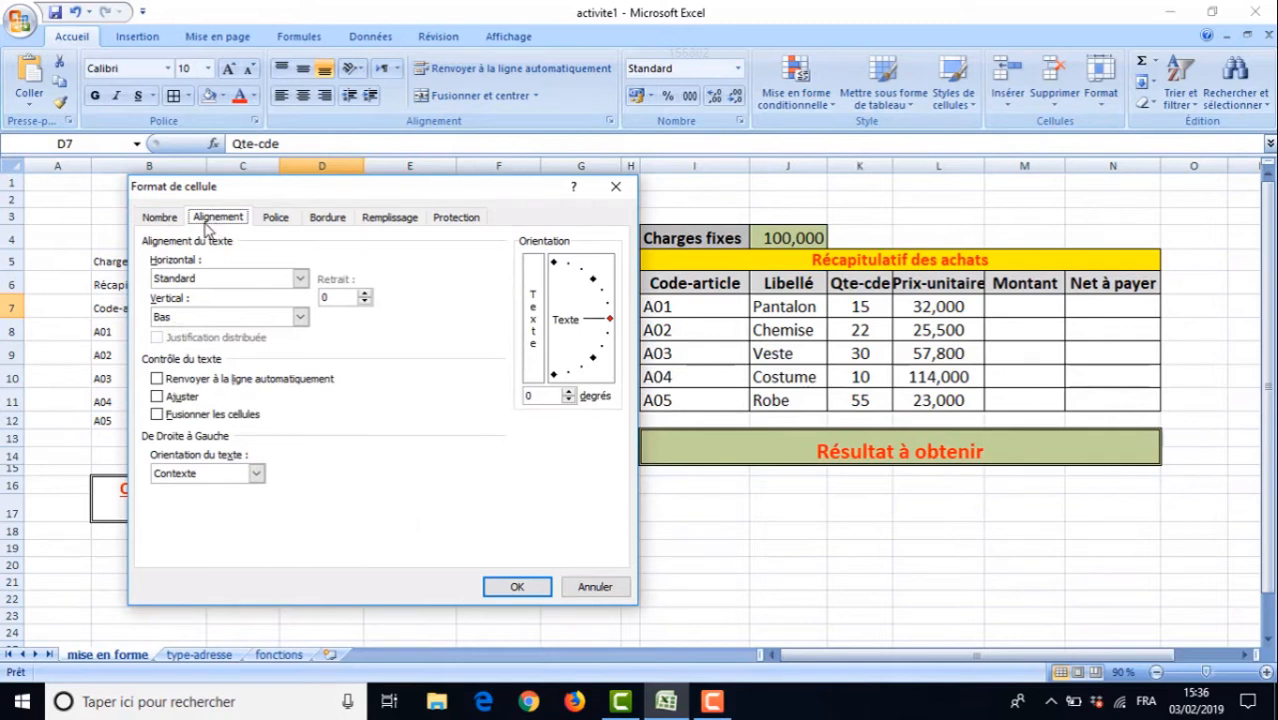
{"action": "left_click", "coordinate": [300, 283]}
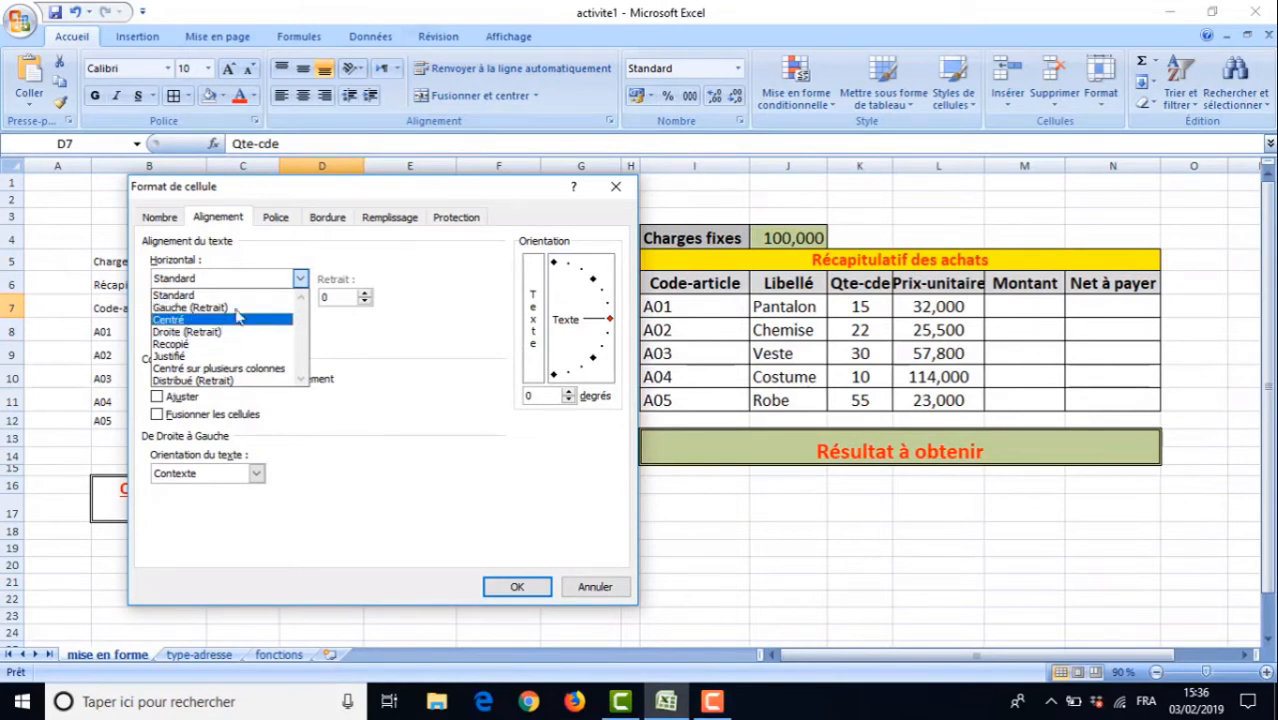
{"action": "left_click", "coordinate": [331, 341]}
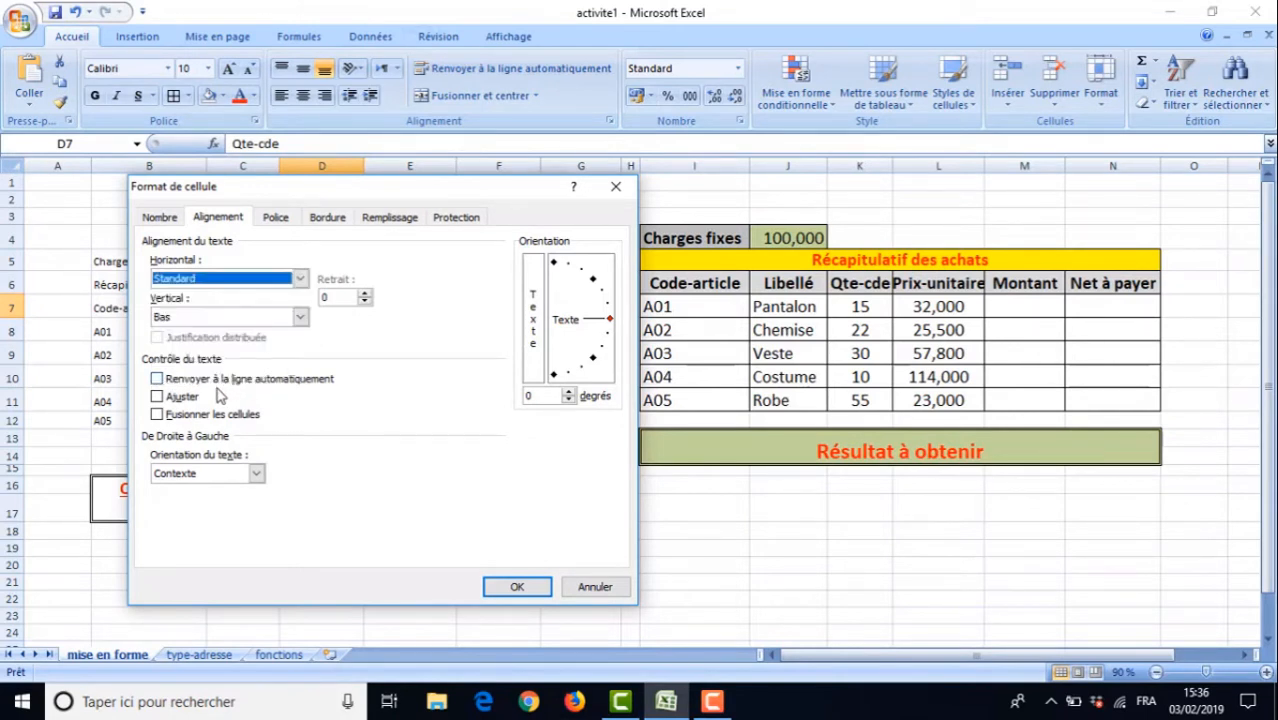
{"action": "left_click", "coordinate": [158, 379]}
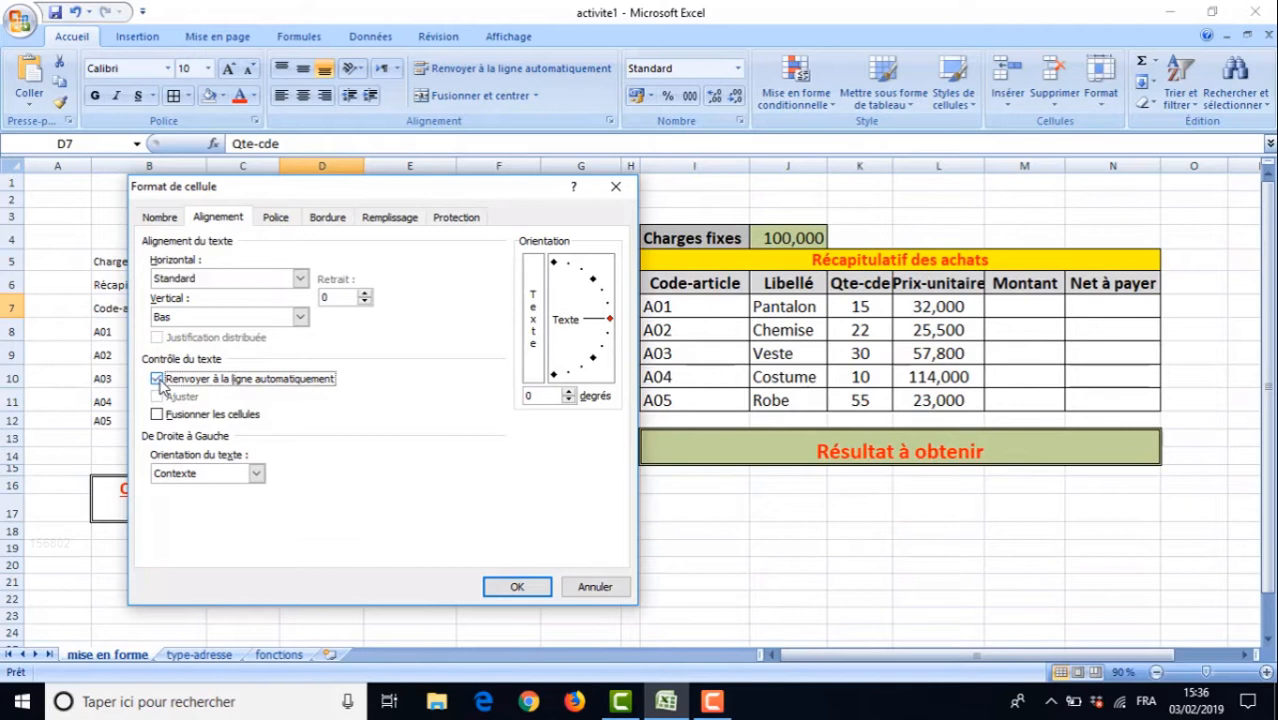
{"action": "left_click", "coordinate": [157, 381]}
{"action": "left_click", "coordinate": [158, 415]}
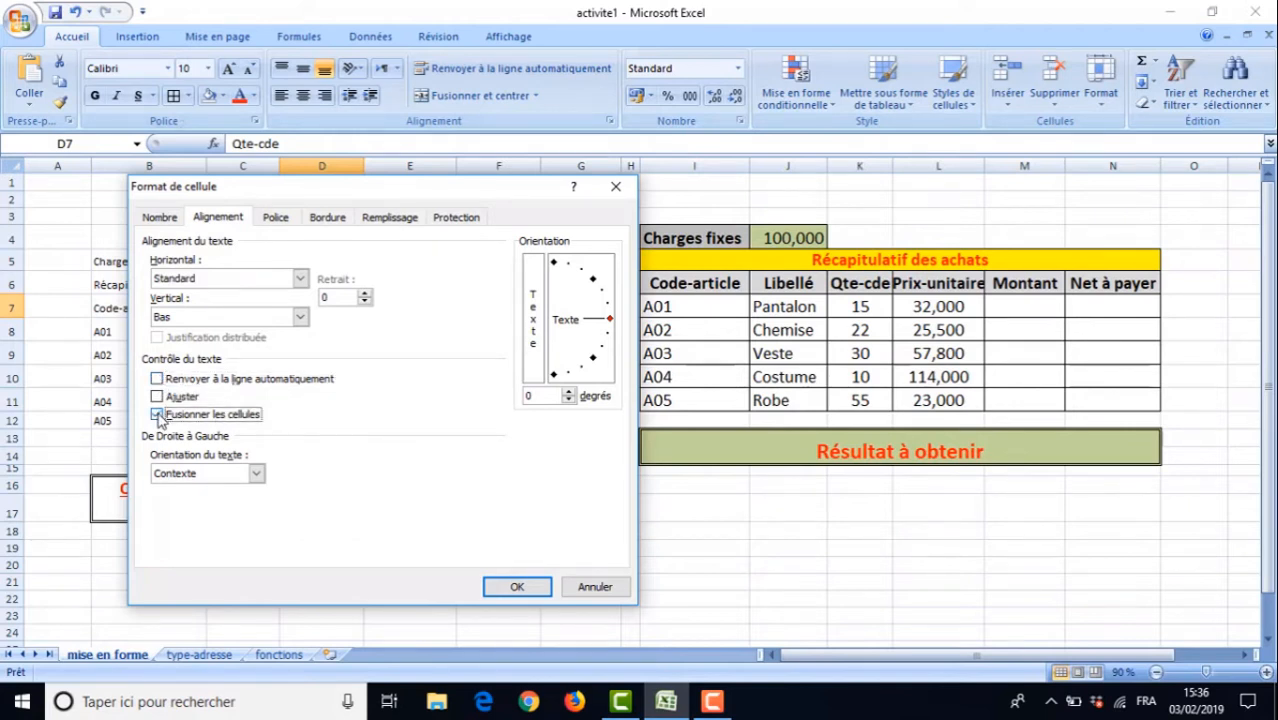
Examine the font settings, including the underline styles and the text color palette
{"action": "left_click", "coordinate": [275, 219]}
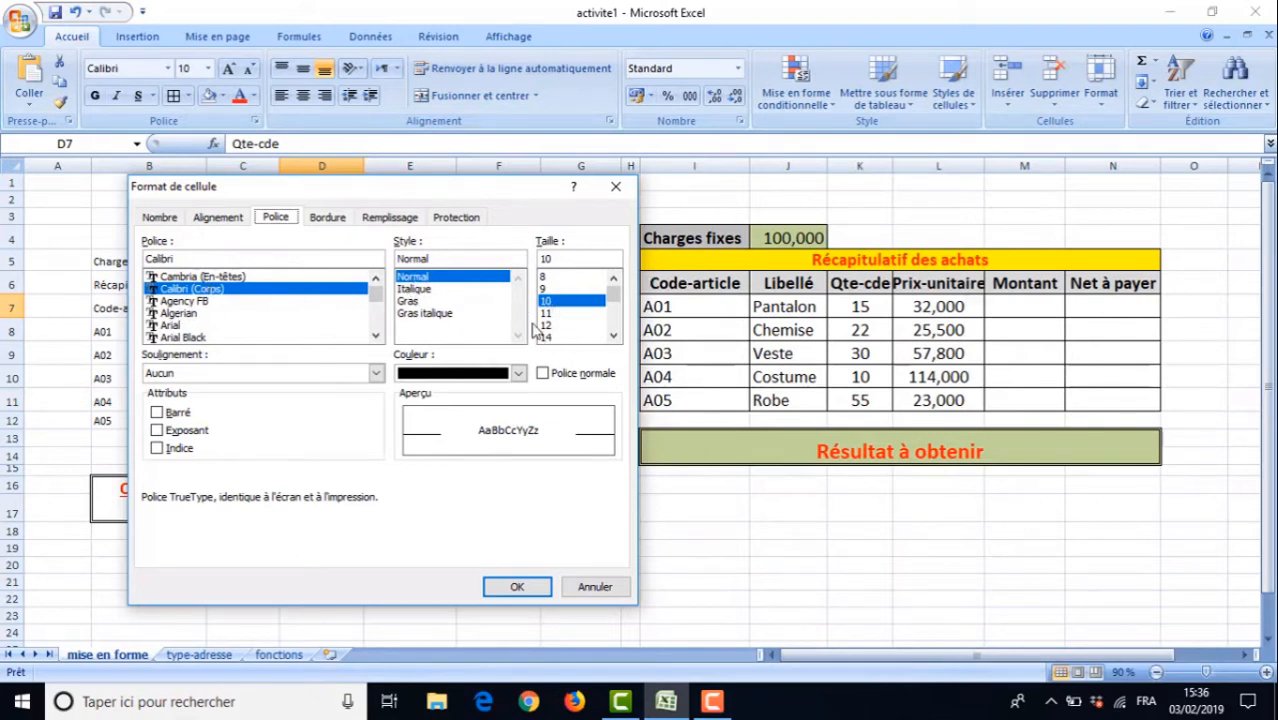
{"action": "left_click", "coordinate": [376, 373]}
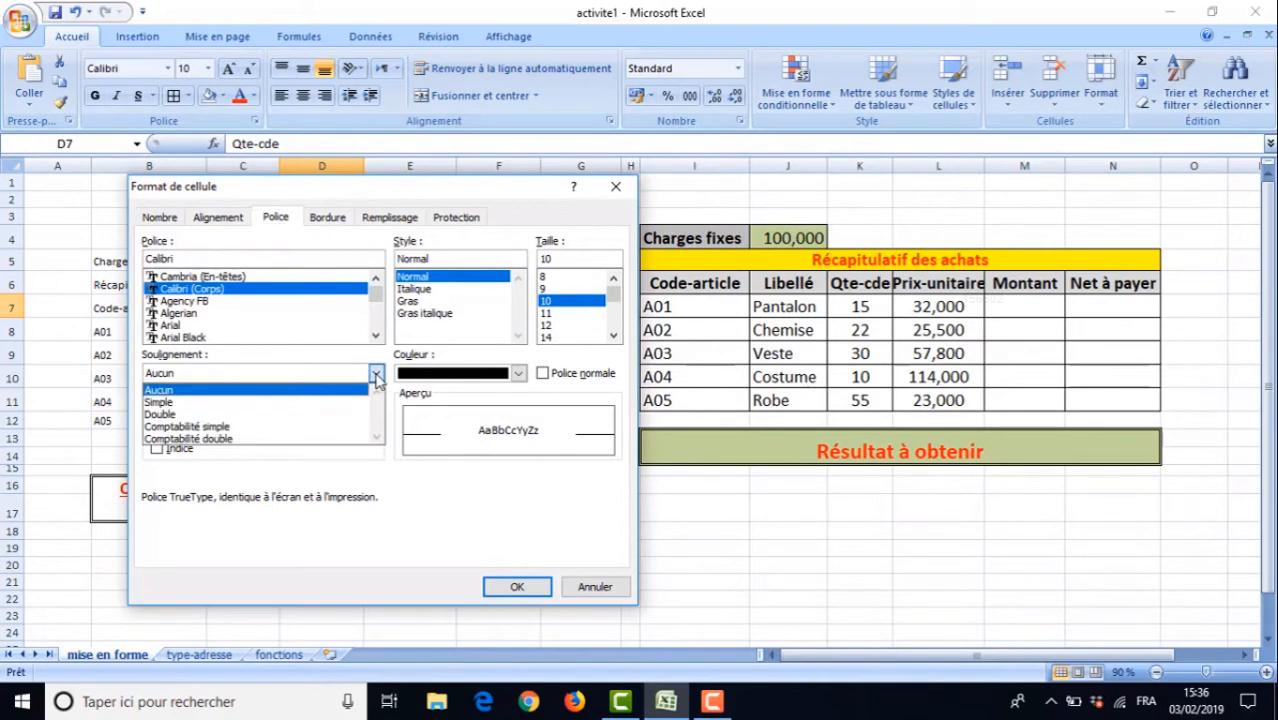
{"action": "left_click", "coordinate": [300, 389]}
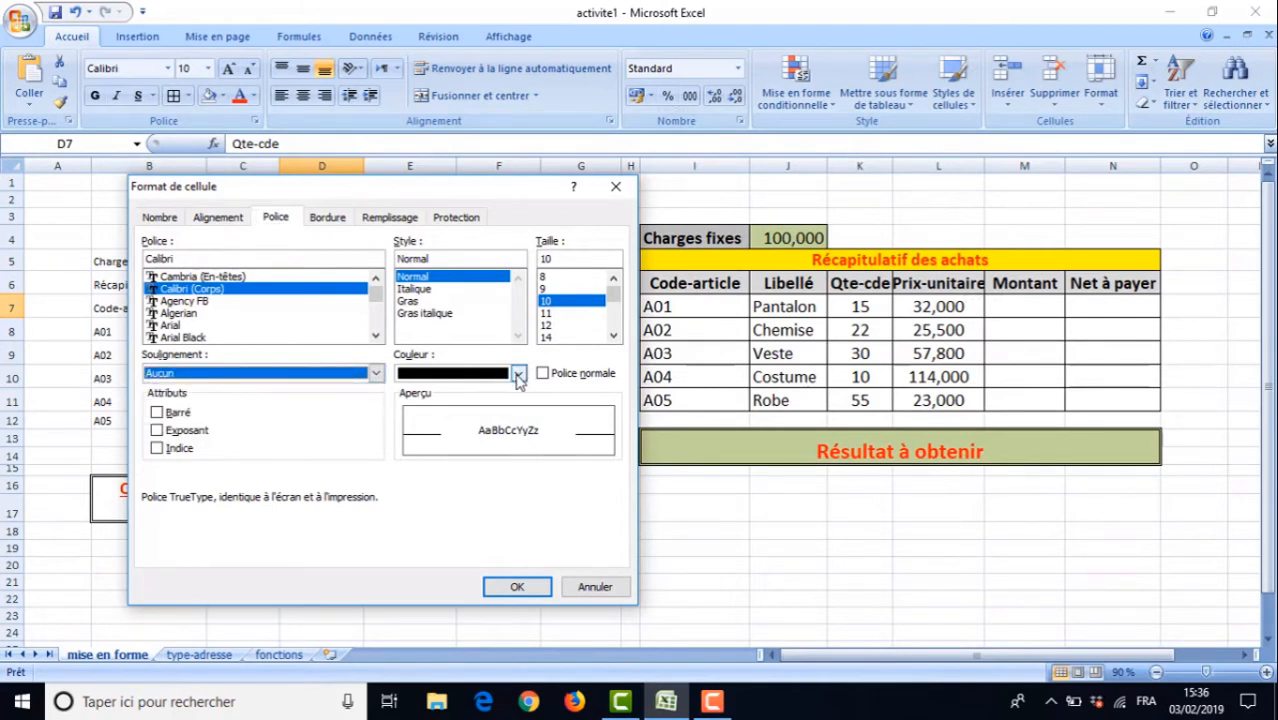
{"action": "left_click", "coordinate": [518, 374]}
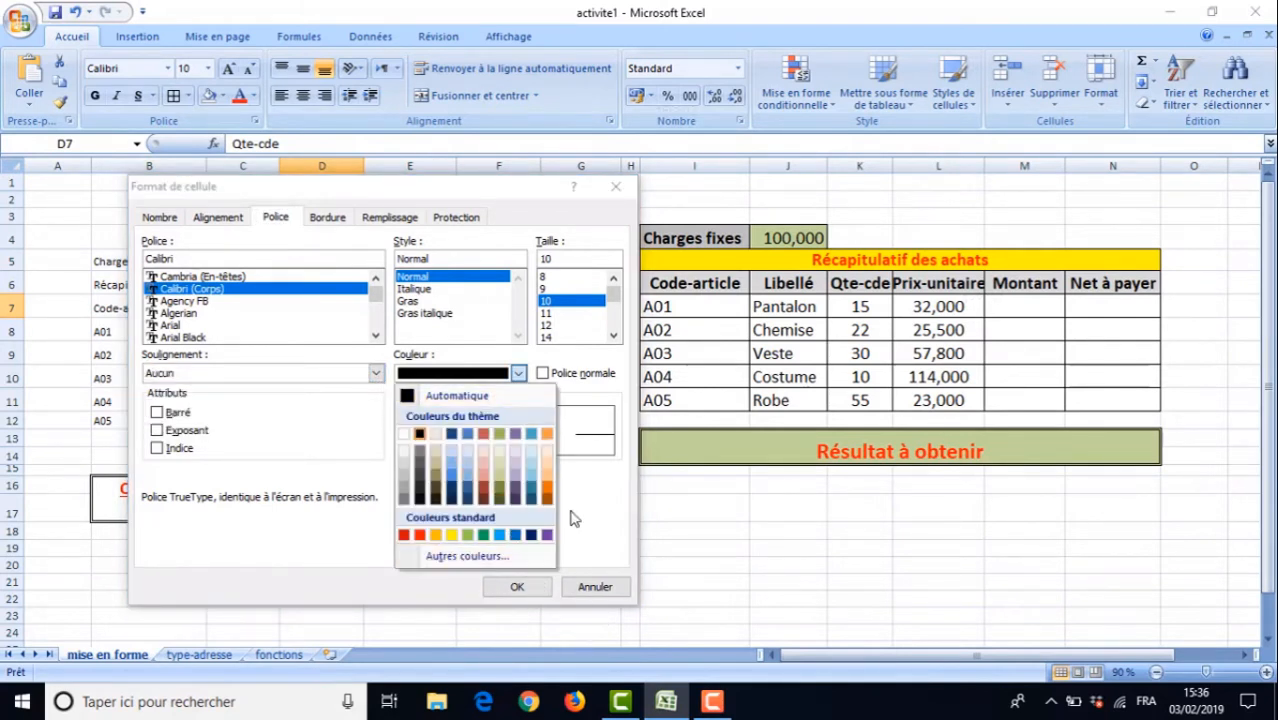
{"action": "left_click", "coordinate": [574, 503]}
Examine the border line styles and the fill colors, and close the cell format settings without applying anything
{"action": "left_click", "coordinate": [327, 218]}
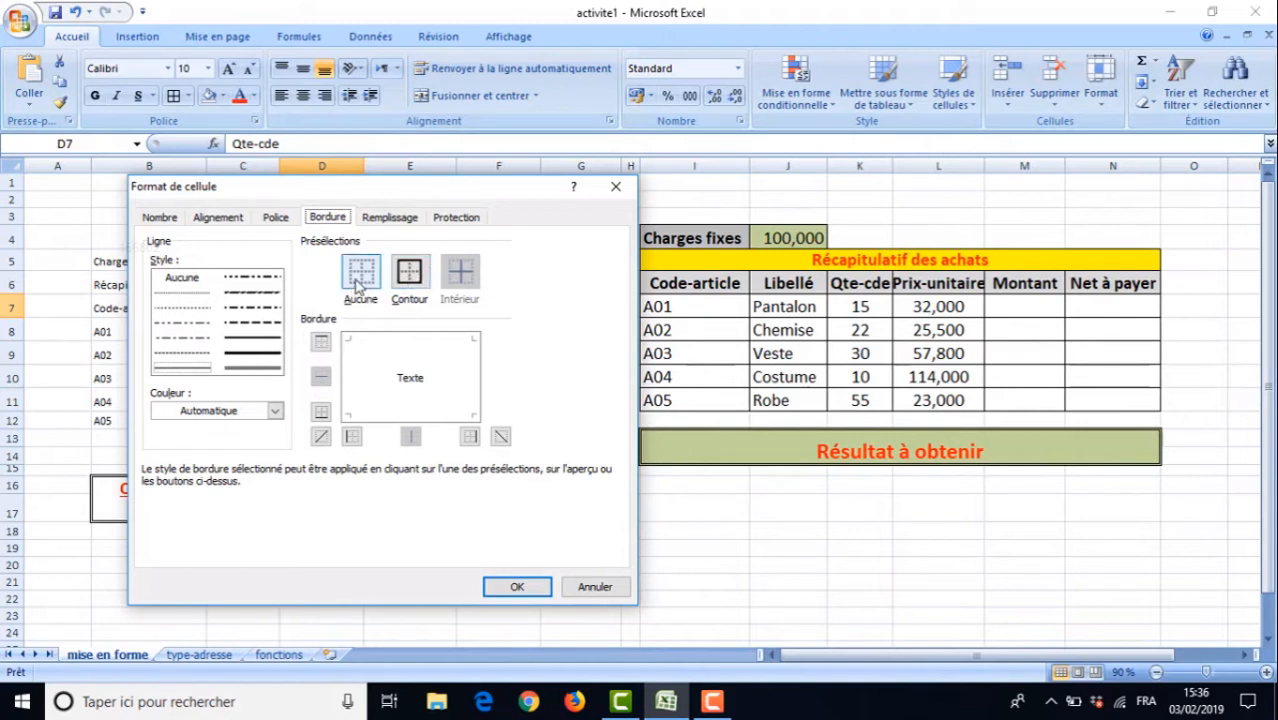
{"action": "left_click", "coordinate": [258, 369]}
{"action": "left_click", "coordinate": [198, 353]}
{"action": "left_click", "coordinate": [197, 367]}
{"action": "left_click", "coordinate": [390, 219]}
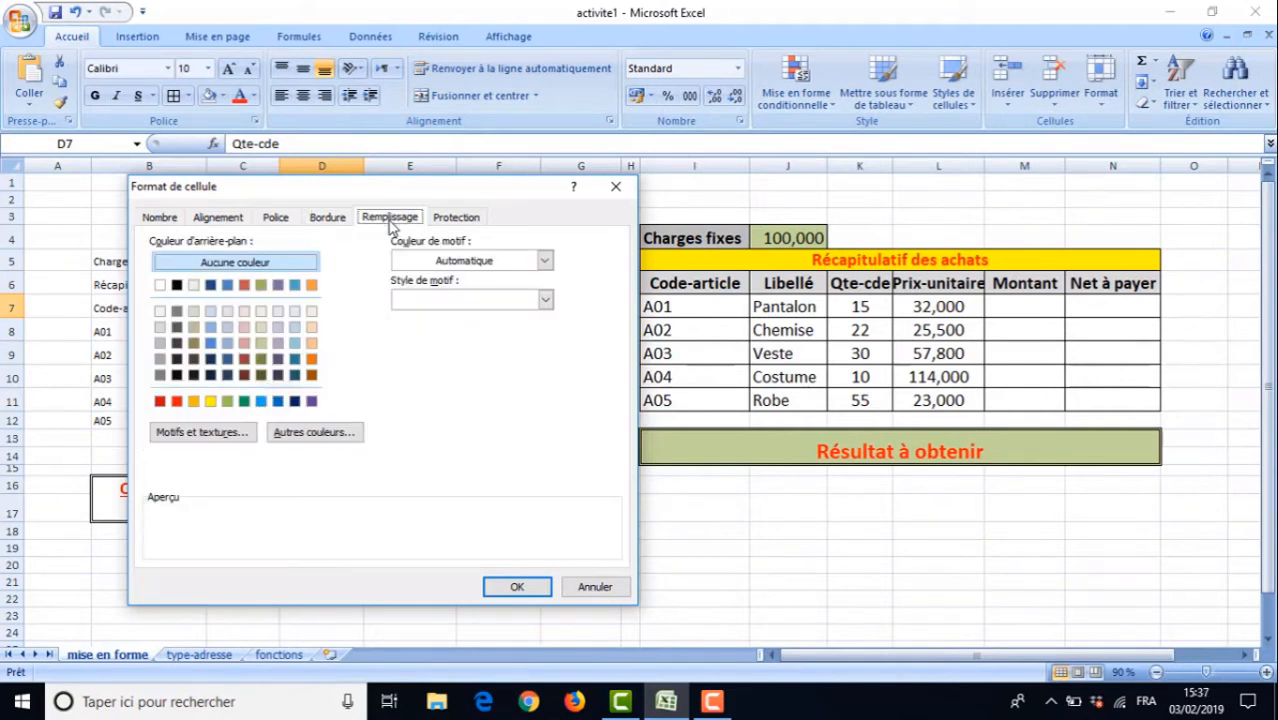
{"action": "left_click_drag", "start_coordinate": [258, 188], "coordinate": [278, 208]}
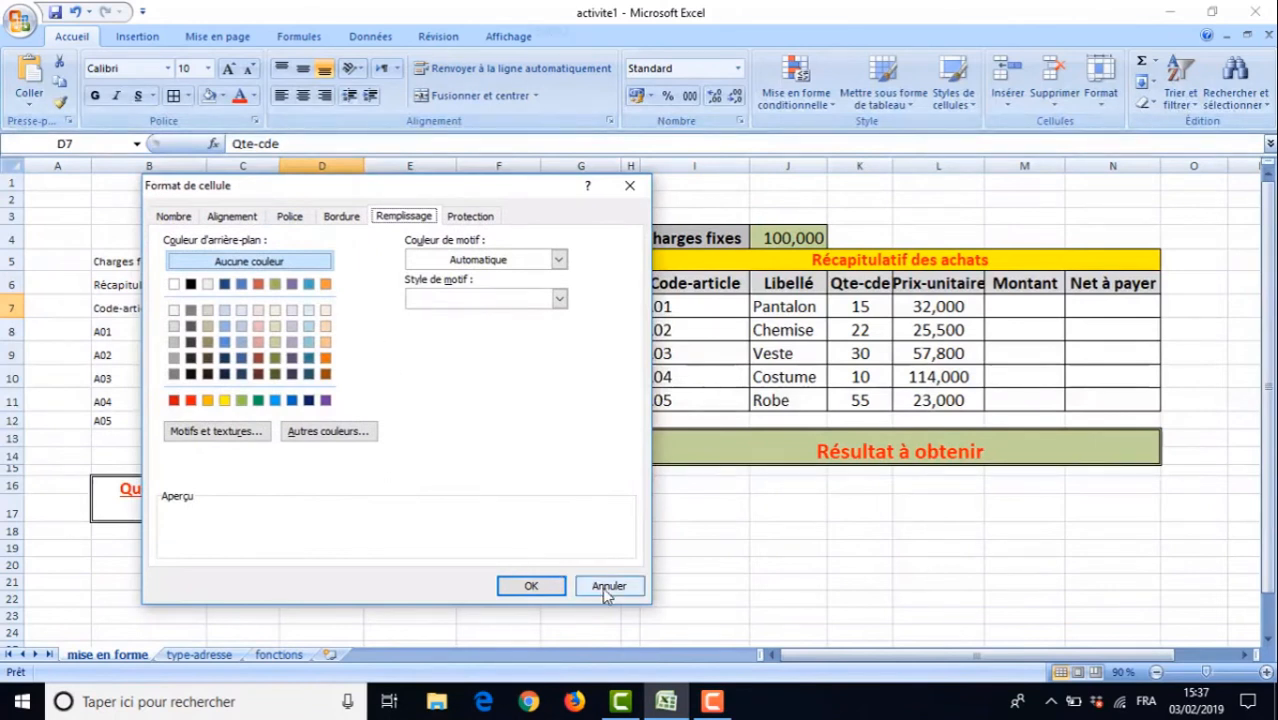
{"action": "left_click", "coordinate": [610, 590]}
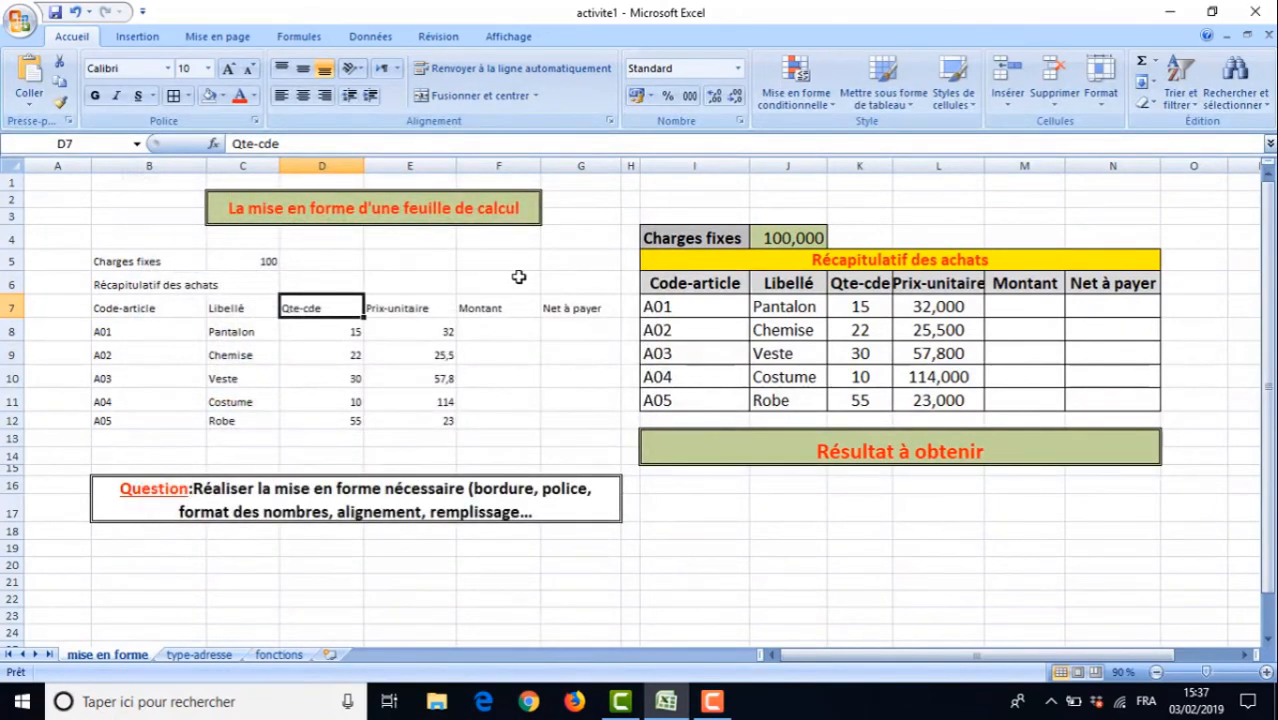
Apply outline and inside borders to the Charges fixes label and its value in B5:C5
{"action": "left_click", "coordinate": [148, 261]}
{"action": "left_click_drag", "start_coordinate": [175, 261], "coordinate": [236, 265]}
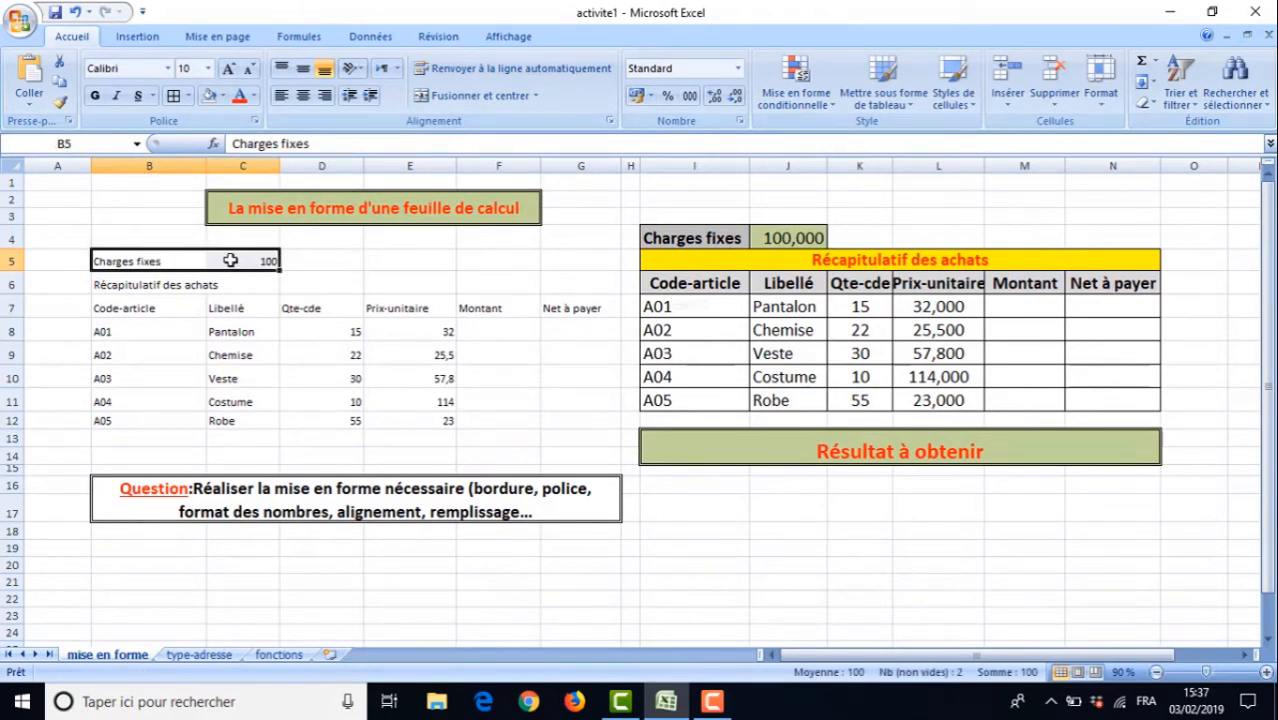
{"action": "right_click", "coordinate": [230, 257]}
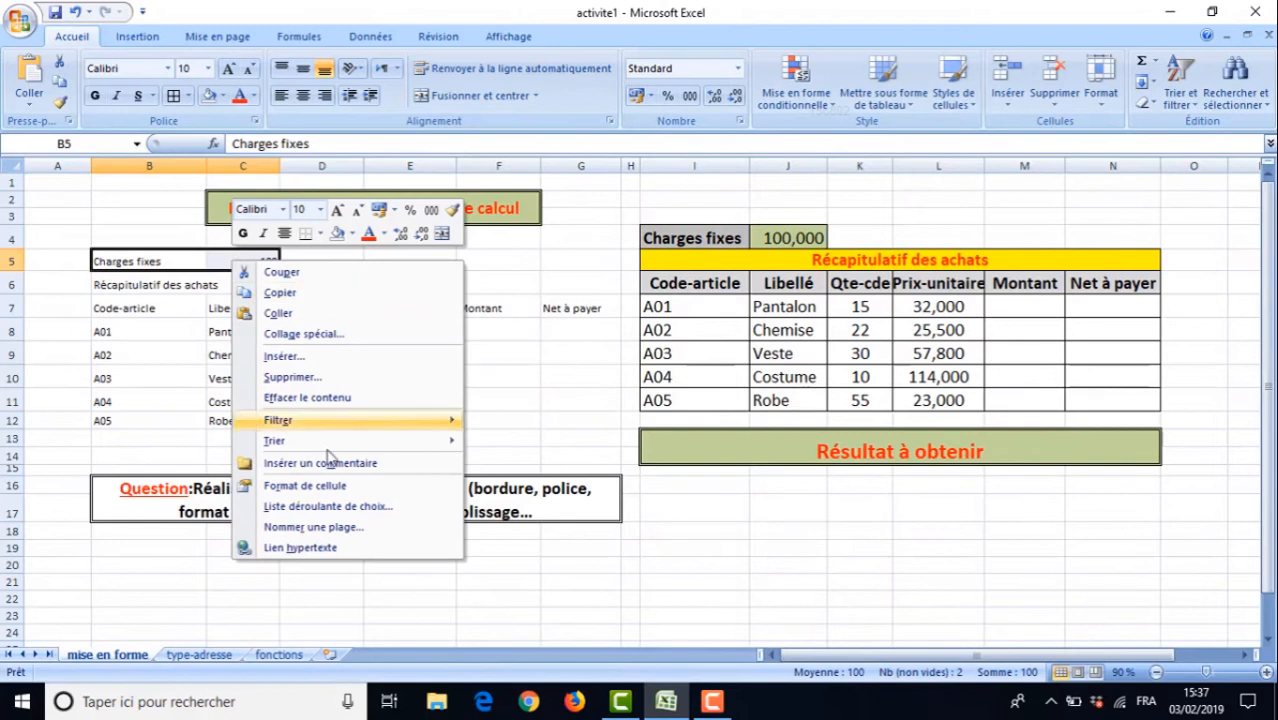
{"action": "left_click", "coordinate": [282, 487]}
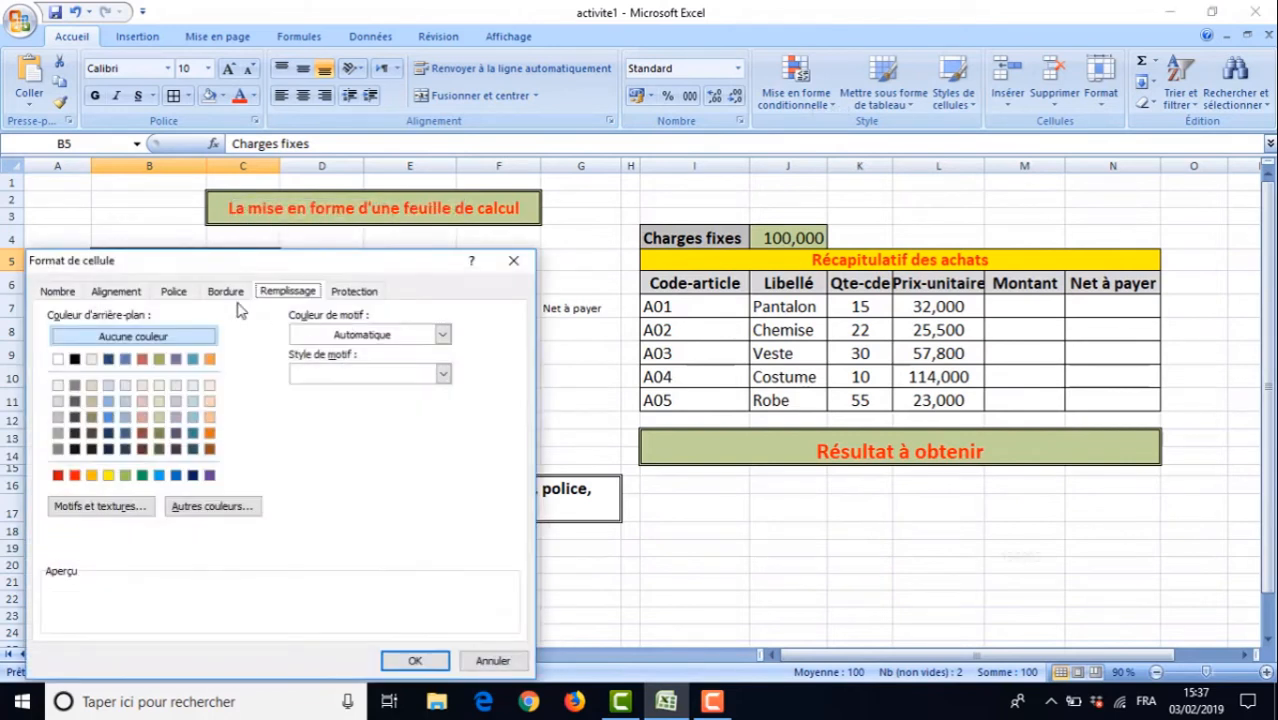
{"action": "left_click", "coordinate": [236, 294]}
{"action": "left_click", "coordinate": [312, 360]}
{"action": "left_click", "coordinate": [357, 345]}
{"action": "left_click", "coordinate": [414, 660]}
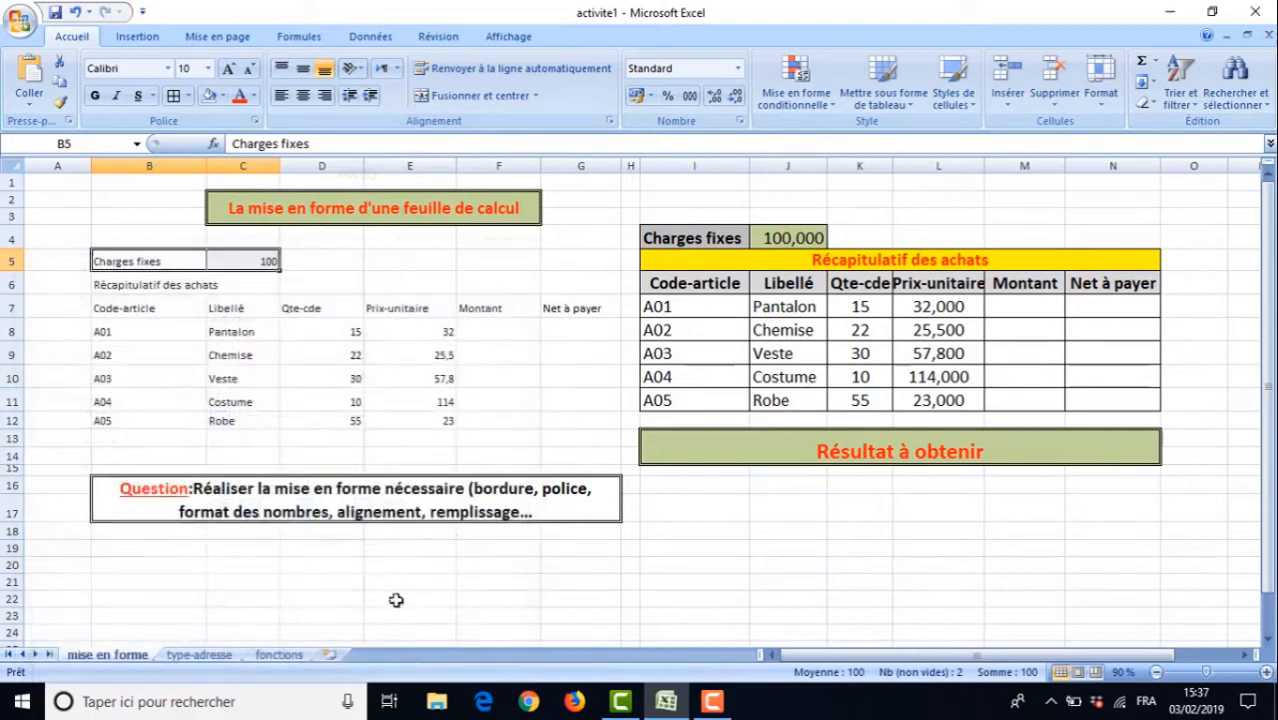
{"action": "left_click", "coordinate": [442, 597]}
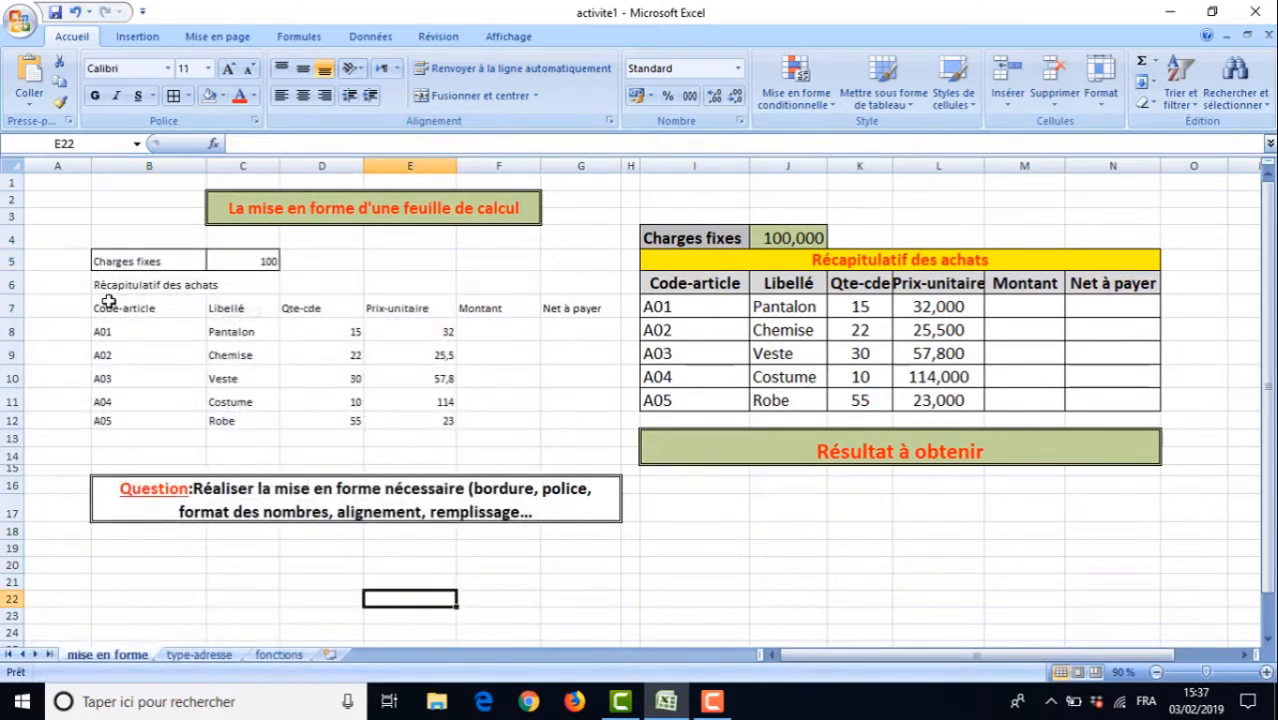
Apply outline and inside borders to the purchase table in B7:G12
{"action": "left_click_drag", "start_coordinate": [110, 308], "coordinate": [561, 427]}
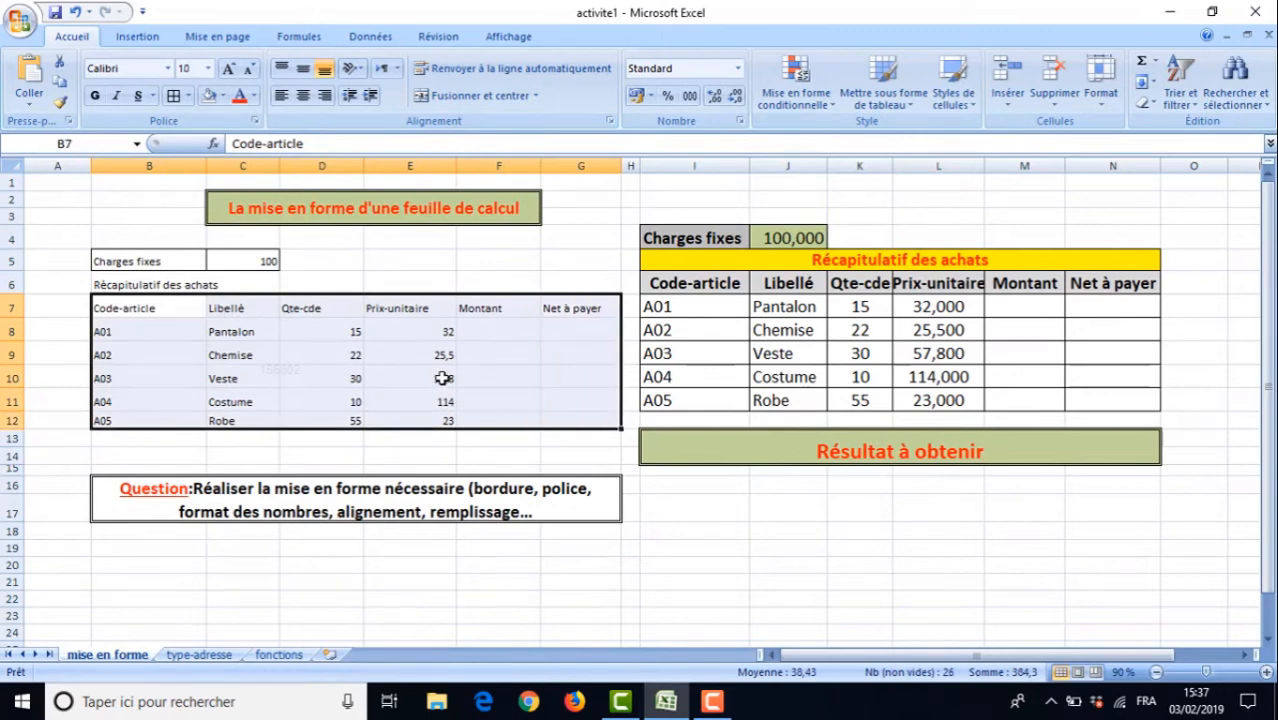
{"action": "right_click", "coordinate": [443, 379]}
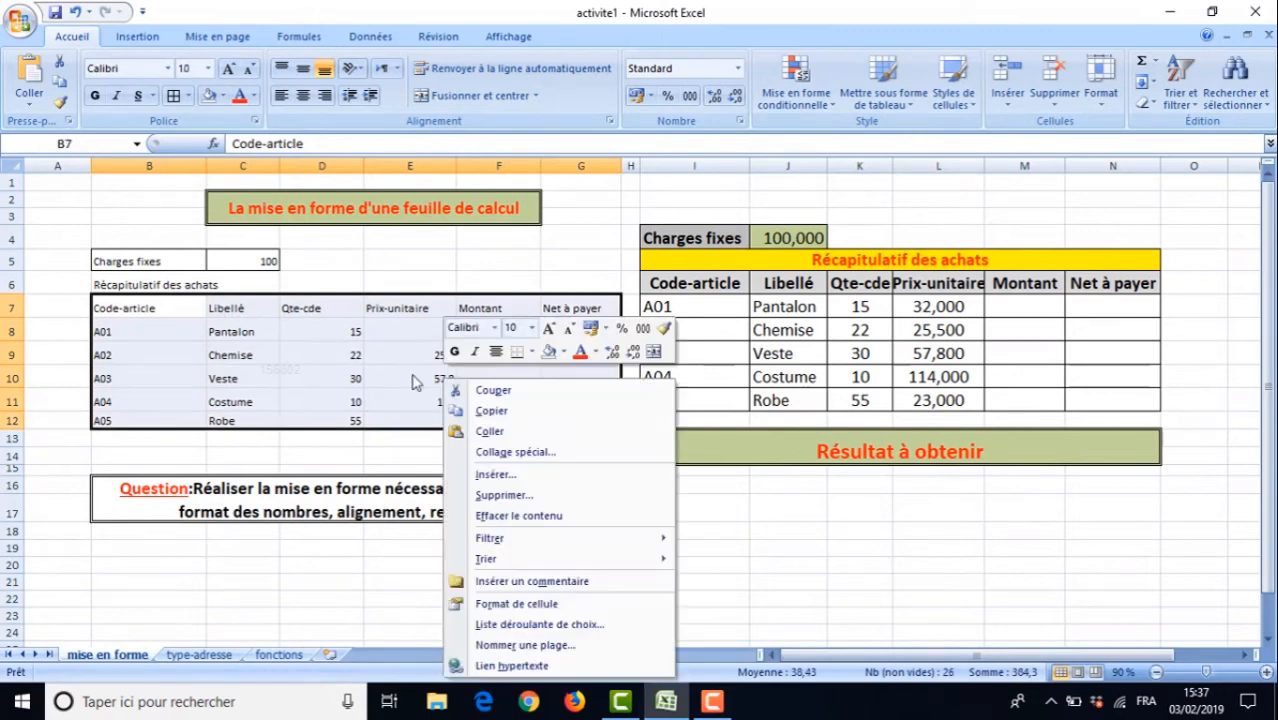
{"action": "left_click", "coordinate": [517, 604]}
{"action": "left_click", "coordinate": [543, 350]}
{"action": "left_click", "coordinate": [594, 346]}
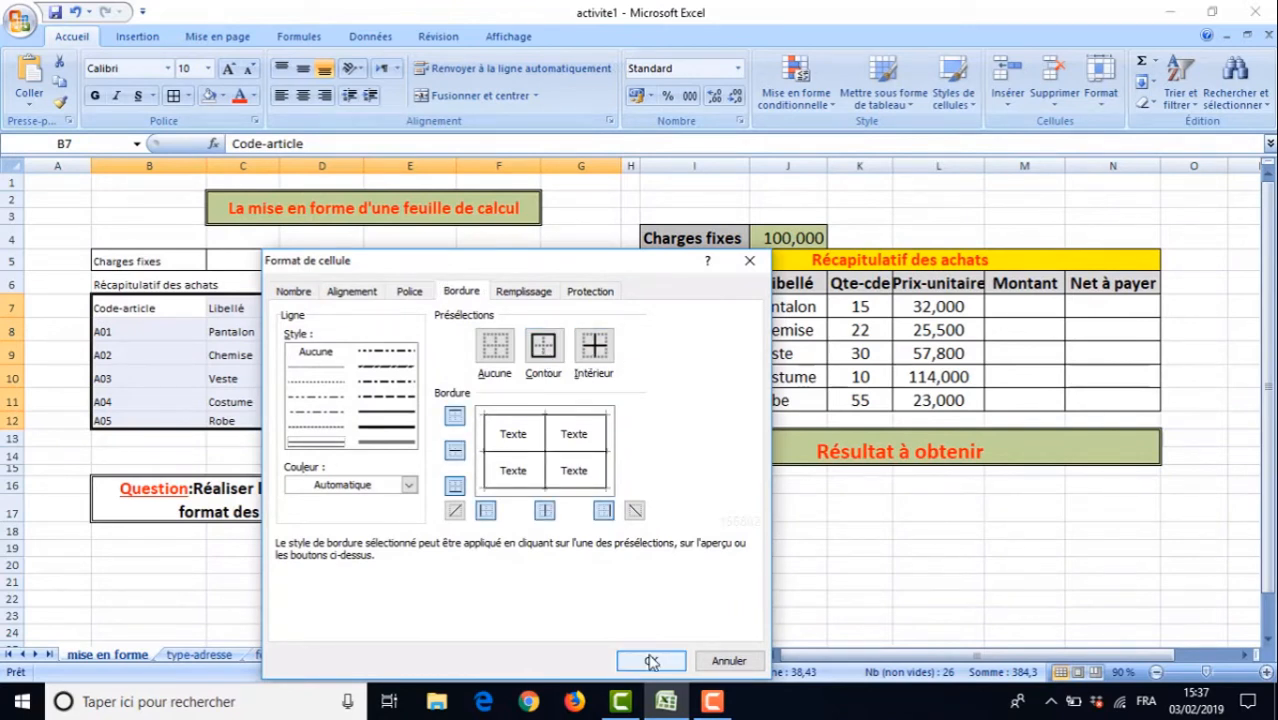
{"action": "left_click", "coordinate": [651, 662]}
{"action": "left_click", "coordinate": [400, 579]}
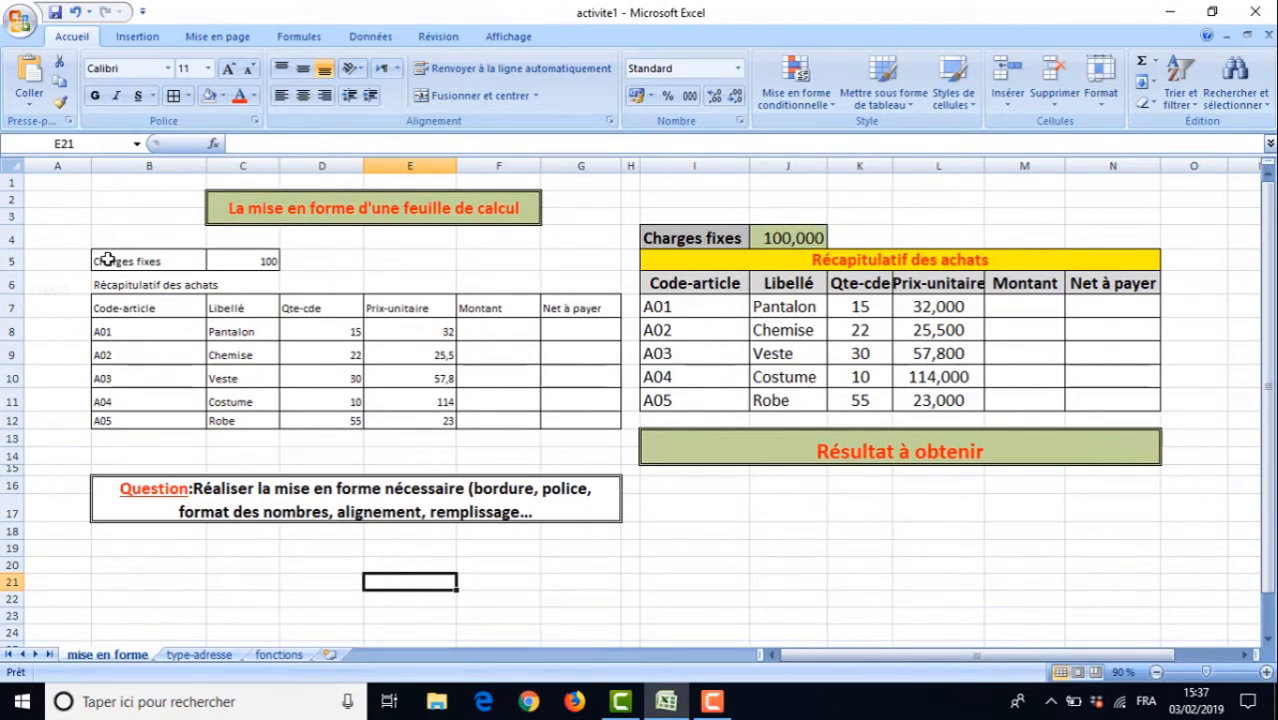
Set the font size of the whole raw table in B5:G12 to 14
{"action": "left_click_drag", "start_coordinate": [106, 260], "coordinate": [549, 424]}
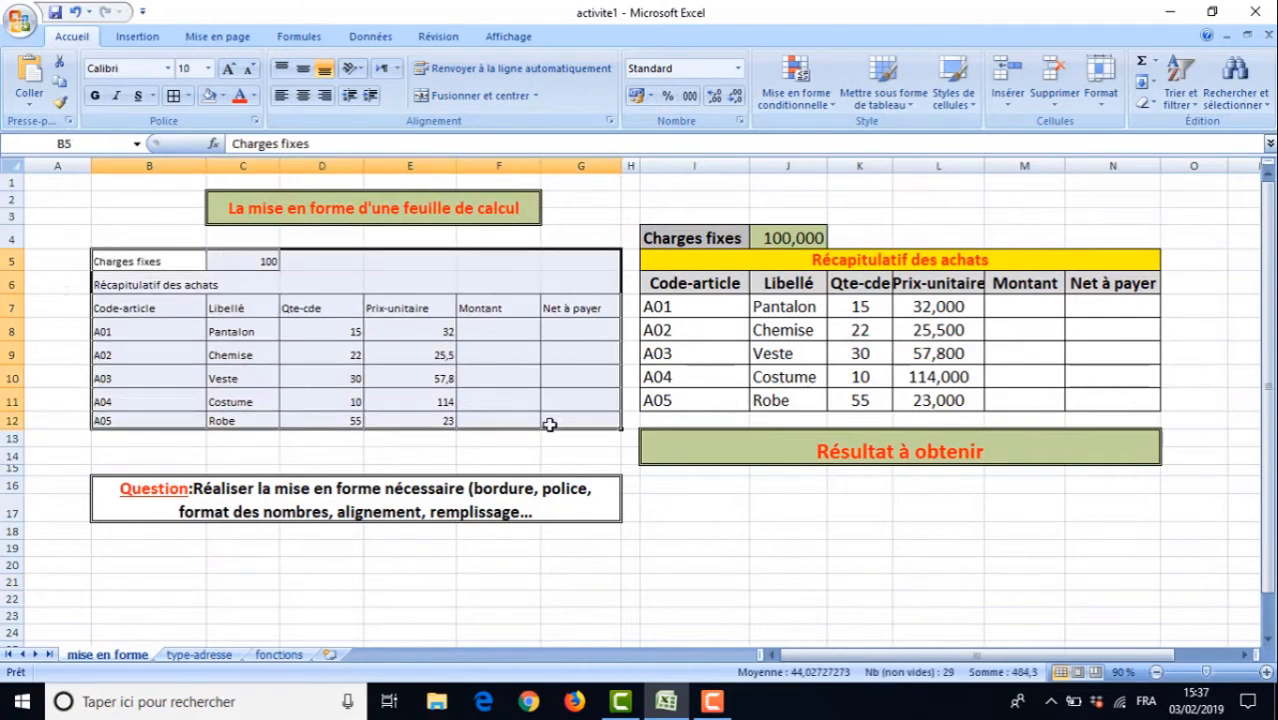
{"action": "right_click", "coordinate": [302, 326]}
{"action": "left_click", "coordinate": [372, 549]}
{"action": "left_click", "coordinate": [266, 292]}
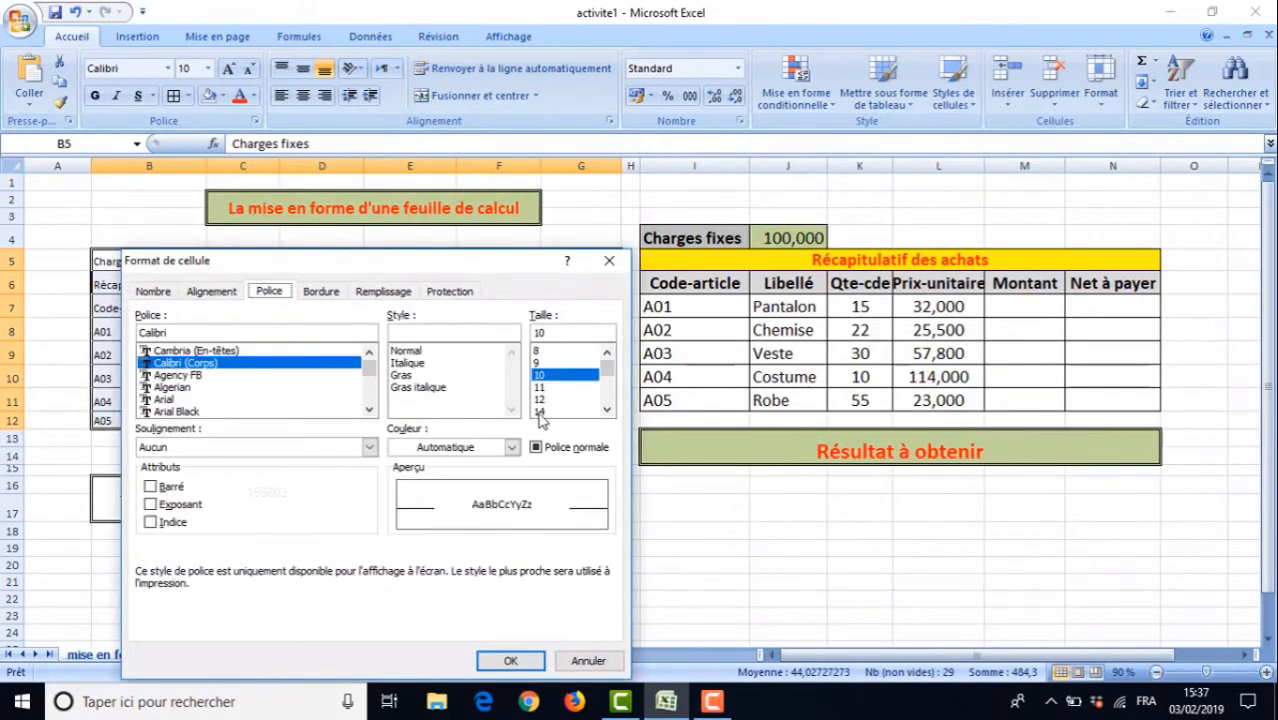
{"action": "left_click", "coordinate": [588, 661]}
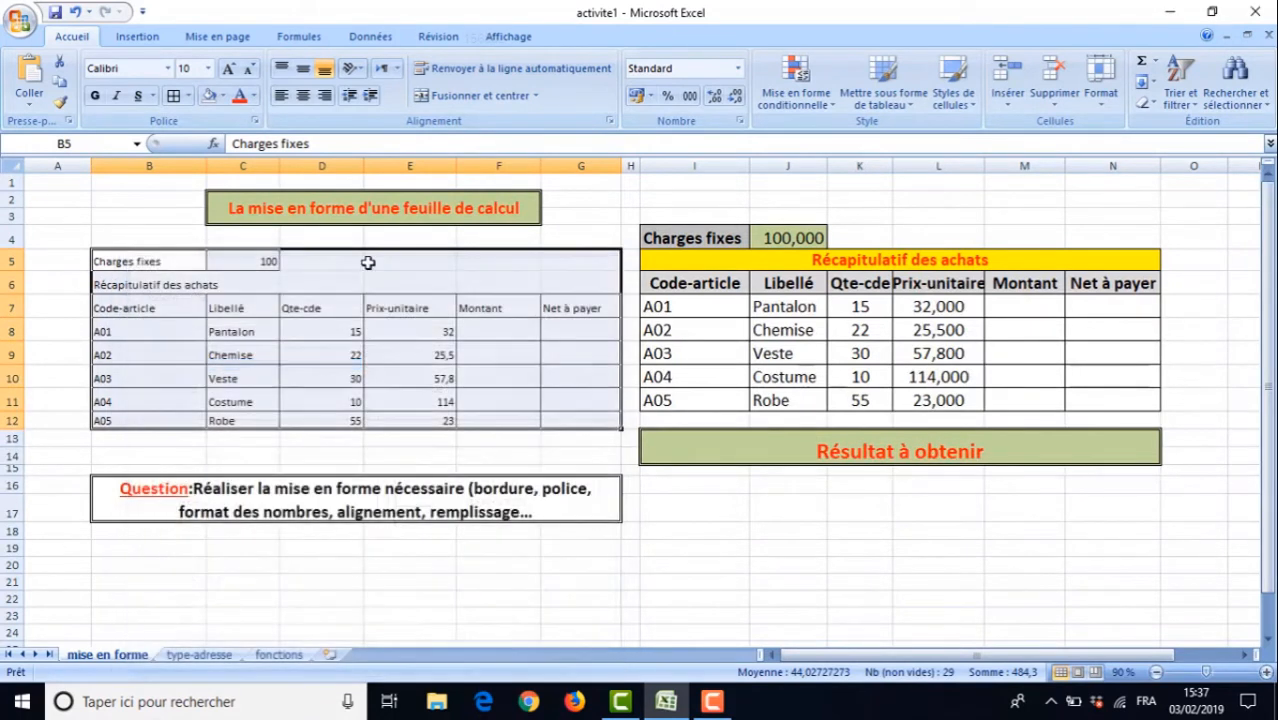
{"action": "left_click", "coordinate": [208, 68]}
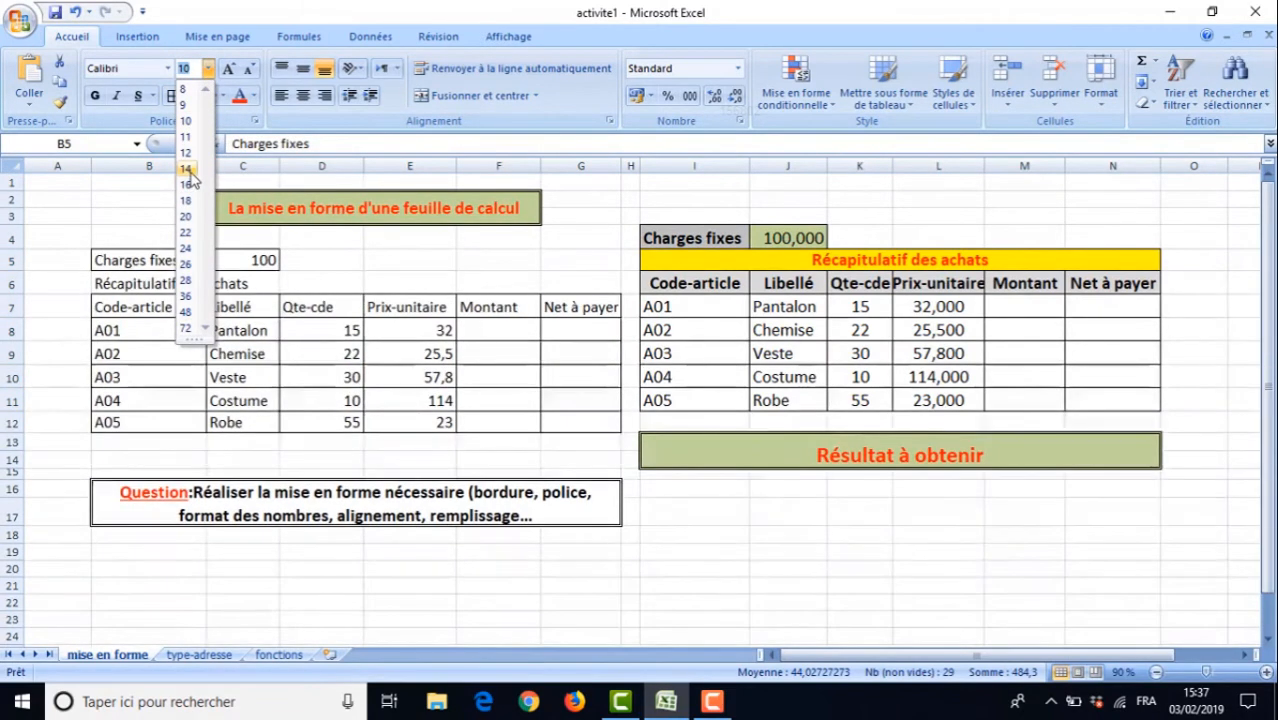
{"action": "left_click", "coordinate": [185, 168]}
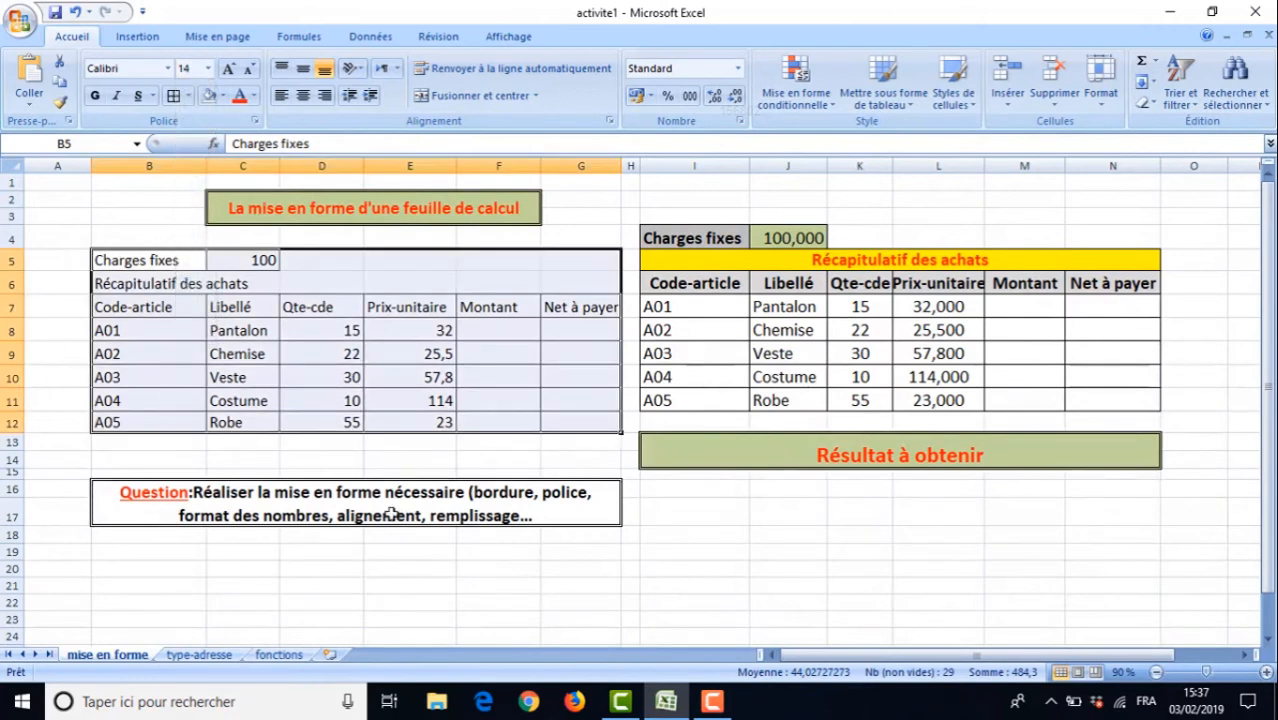
{"action": "left_click", "coordinate": [580, 586]}
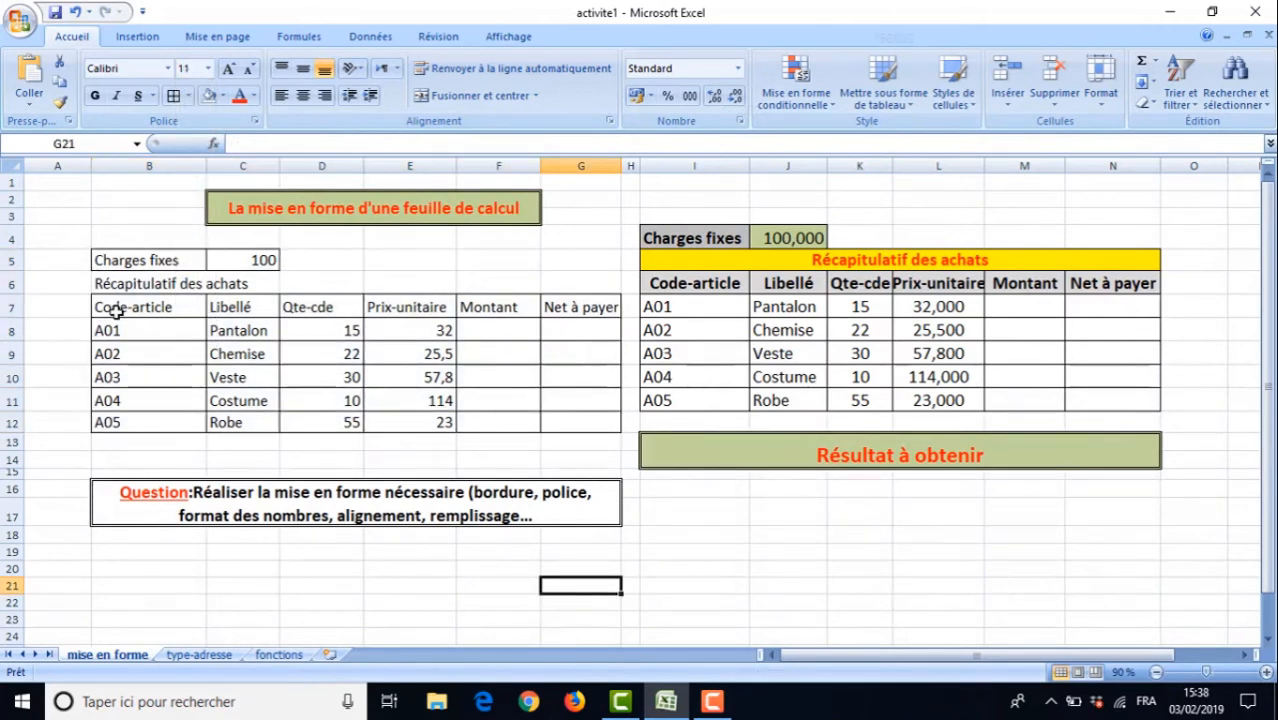
Make the column headers in B7:G7 and the Charges fixes label in B5 bold
{"action": "left_click_drag", "start_coordinate": [116, 311], "coordinate": [557, 313]}
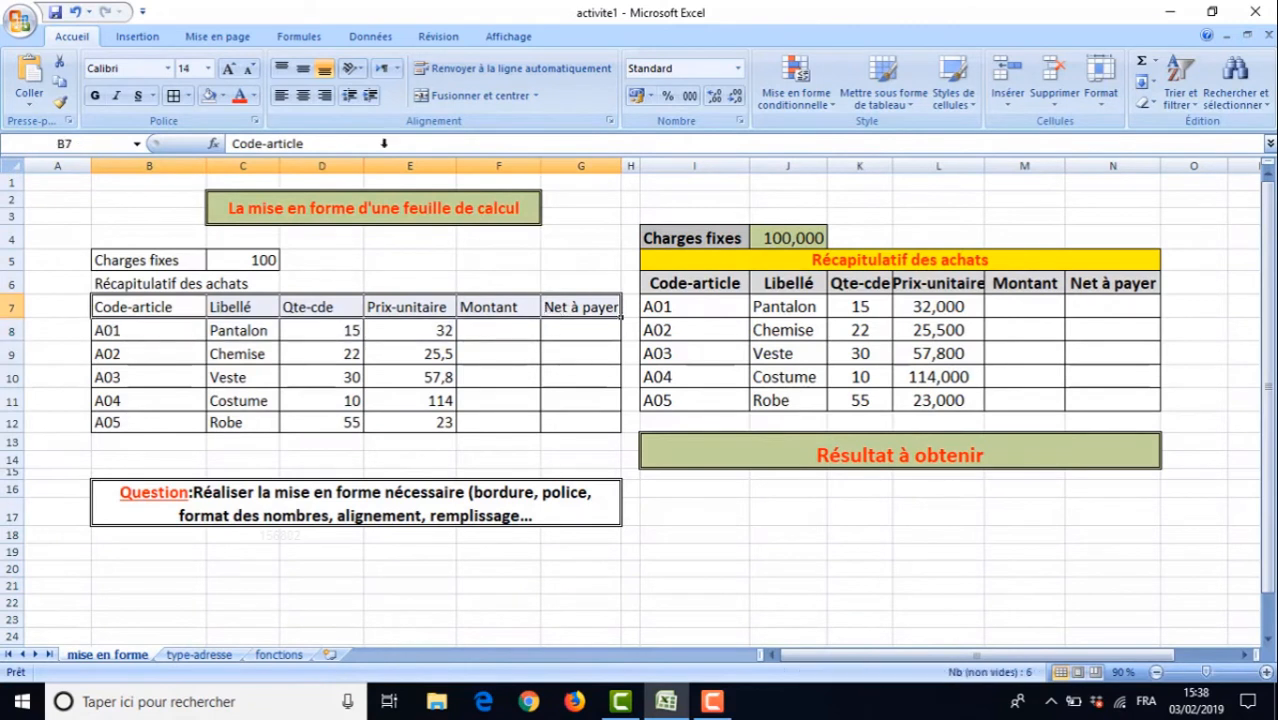
{"action": "left_click", "coordinate": [95, 96]}
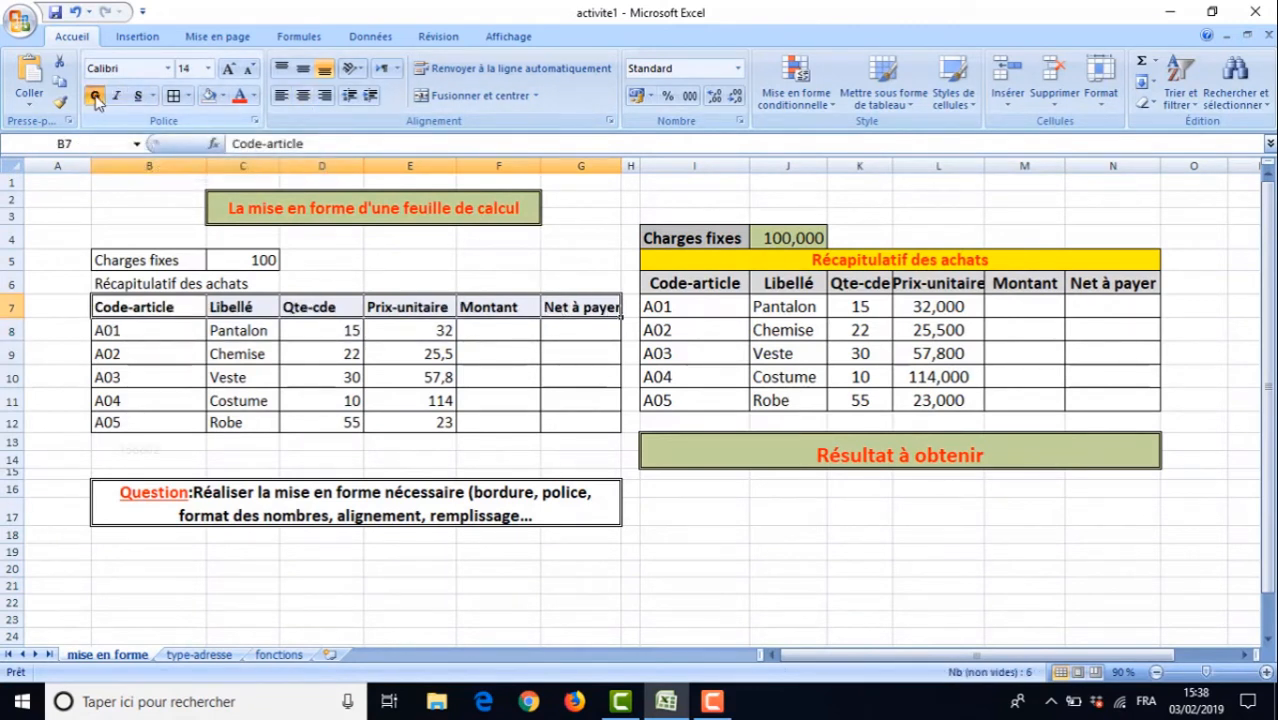
{"action": "left_click", "coordinate": [147, 261]}
{"action": "left_click", "coordinate": [95, 96]}
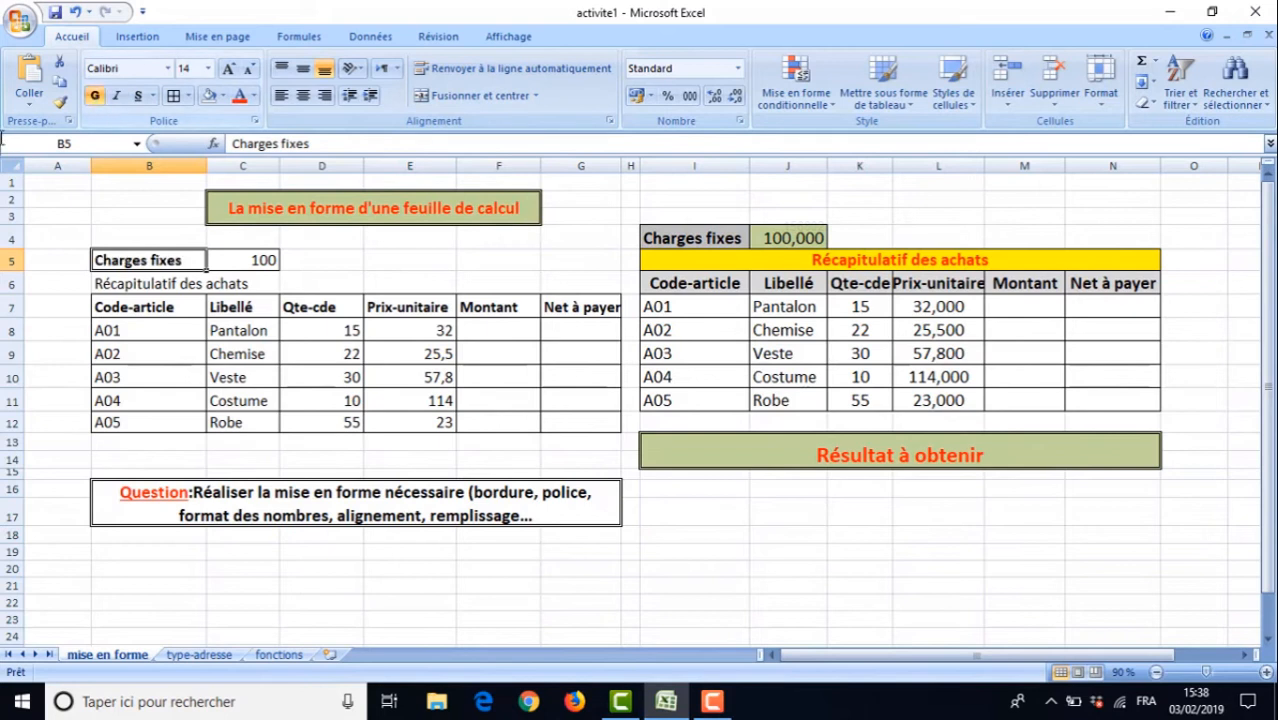
{"action": "left_click", "coordinate": [298, 569]}
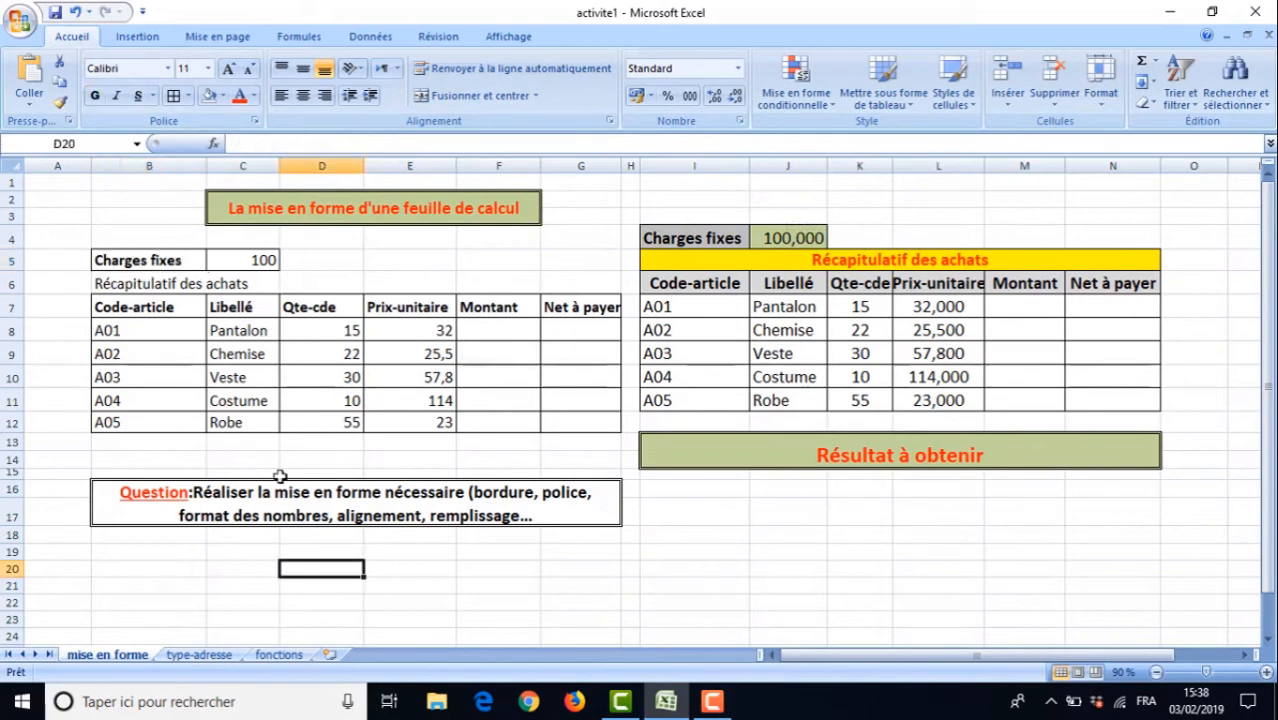
Merge B6:G6 and center the Récapitulatif des achats title across the table's width
{"action": "left_click", "coordinate": [137, 285]}
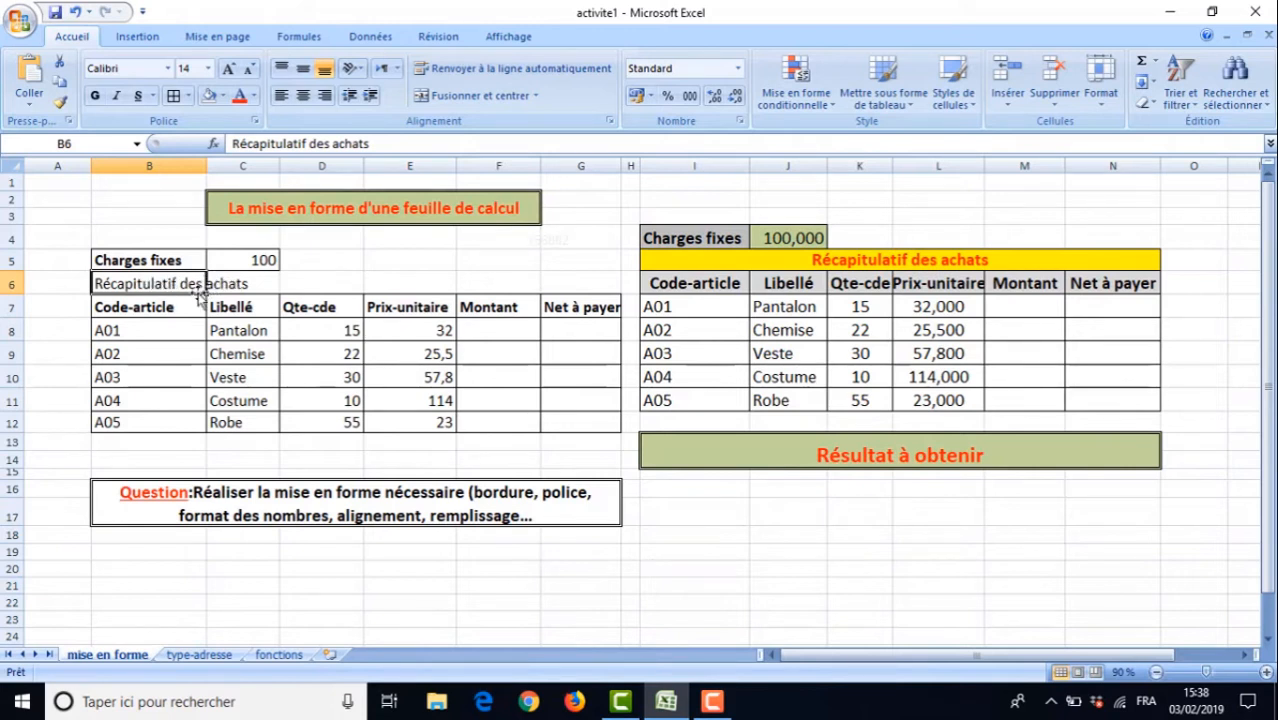
{"action": "left_click_drag", "start_coordinate": [177, 281], "coordinate": [538, 289]}
{"action": "left_click", "coordinate": [172, 460]}
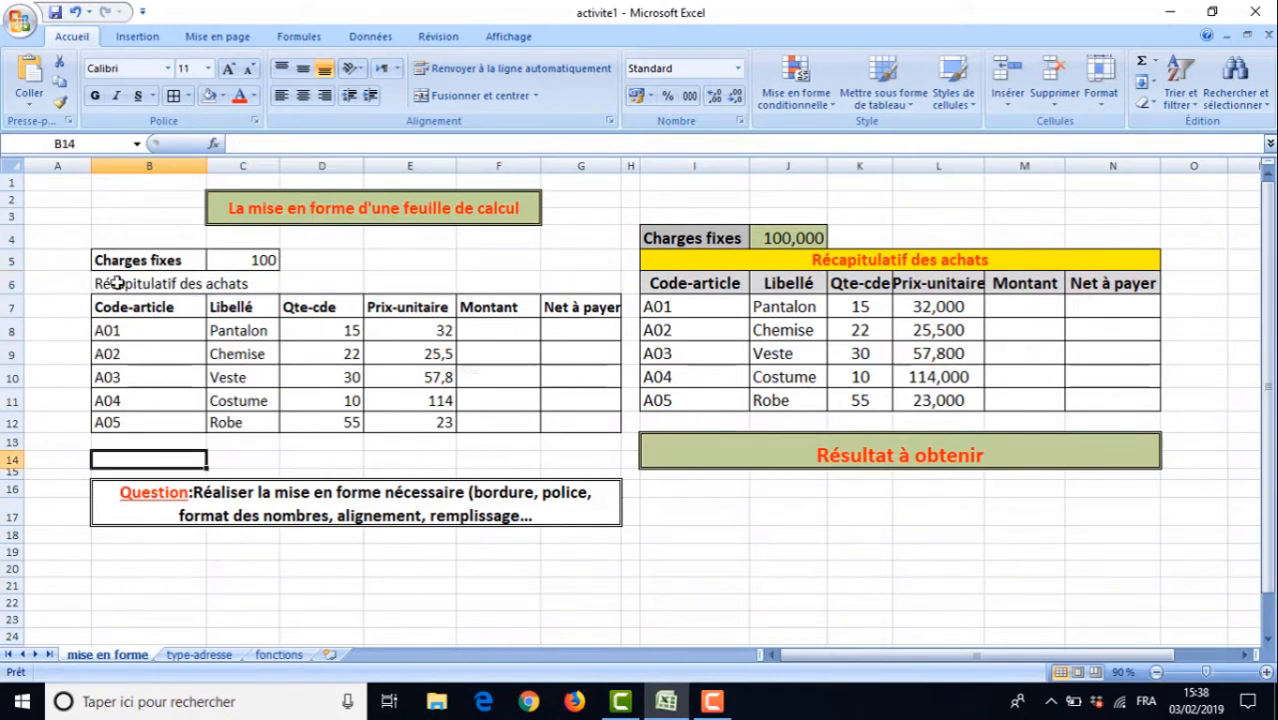
{"action": "left_click_drag", "start_coordinate": [143, 283], "coordinate": [556, 284]}
{"action": "right_click", "coordinate": [477, 279]}
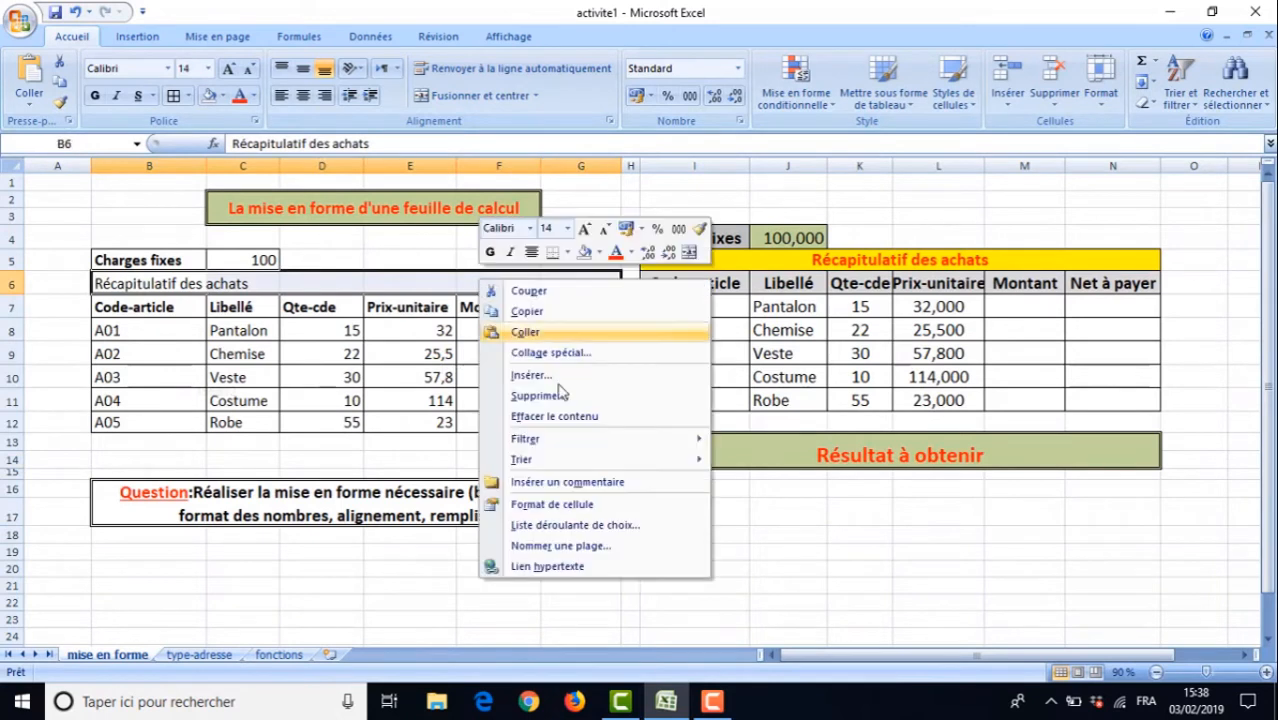
{"action": "left_click", "coordinate": [550, 505]}
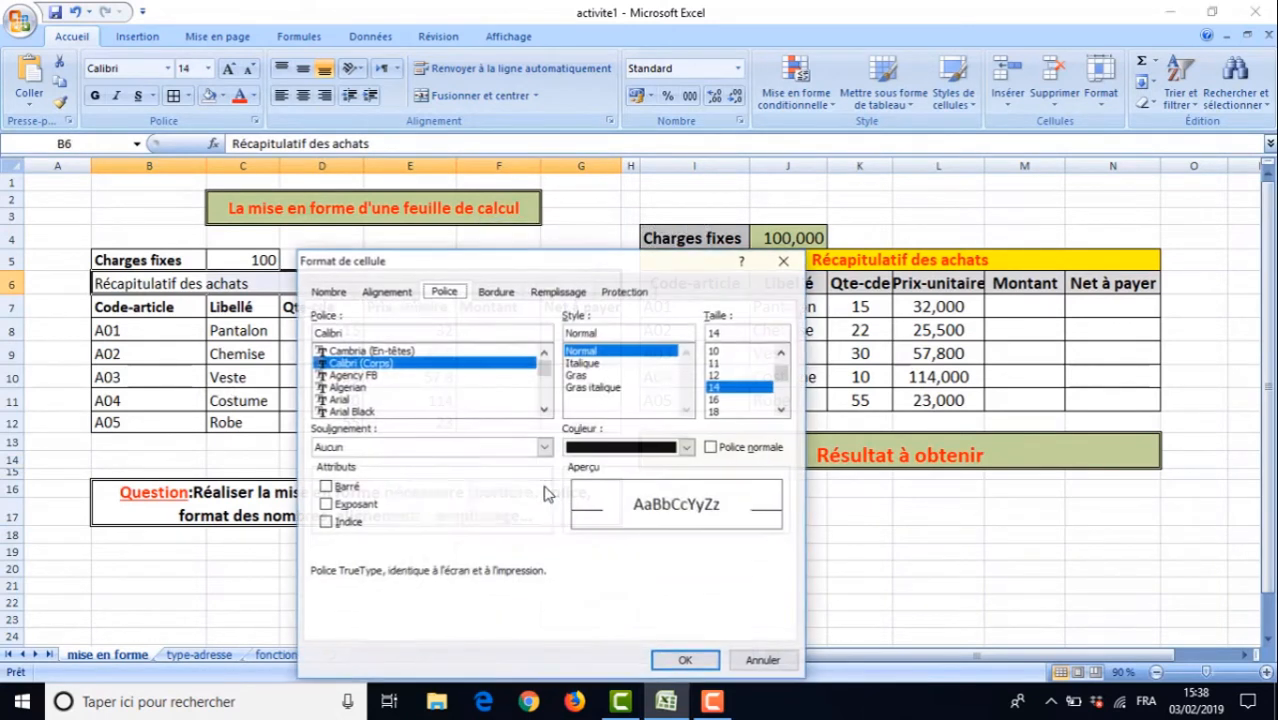
{"action": "left_click", "coordinate": [384, 291]}
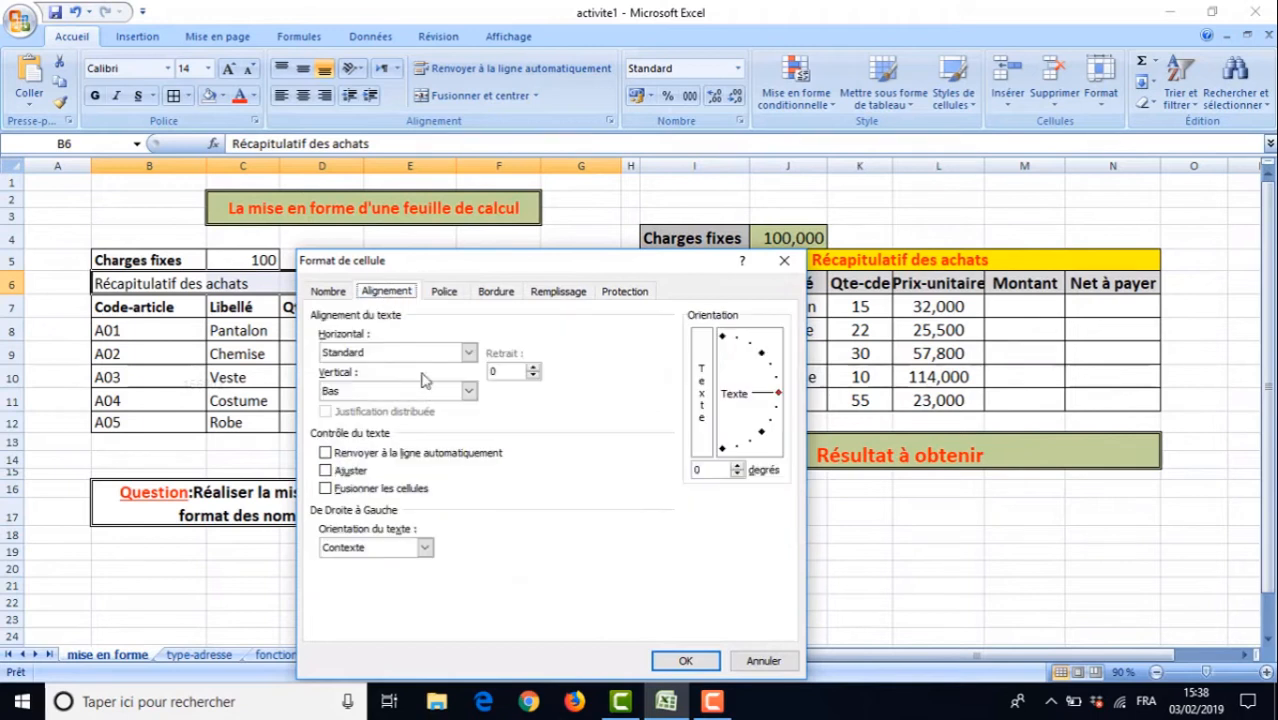
{"action": "left_click", "coordinate": [326, 489]}
{"action": "left_click", "coordinate": [686, 661]}
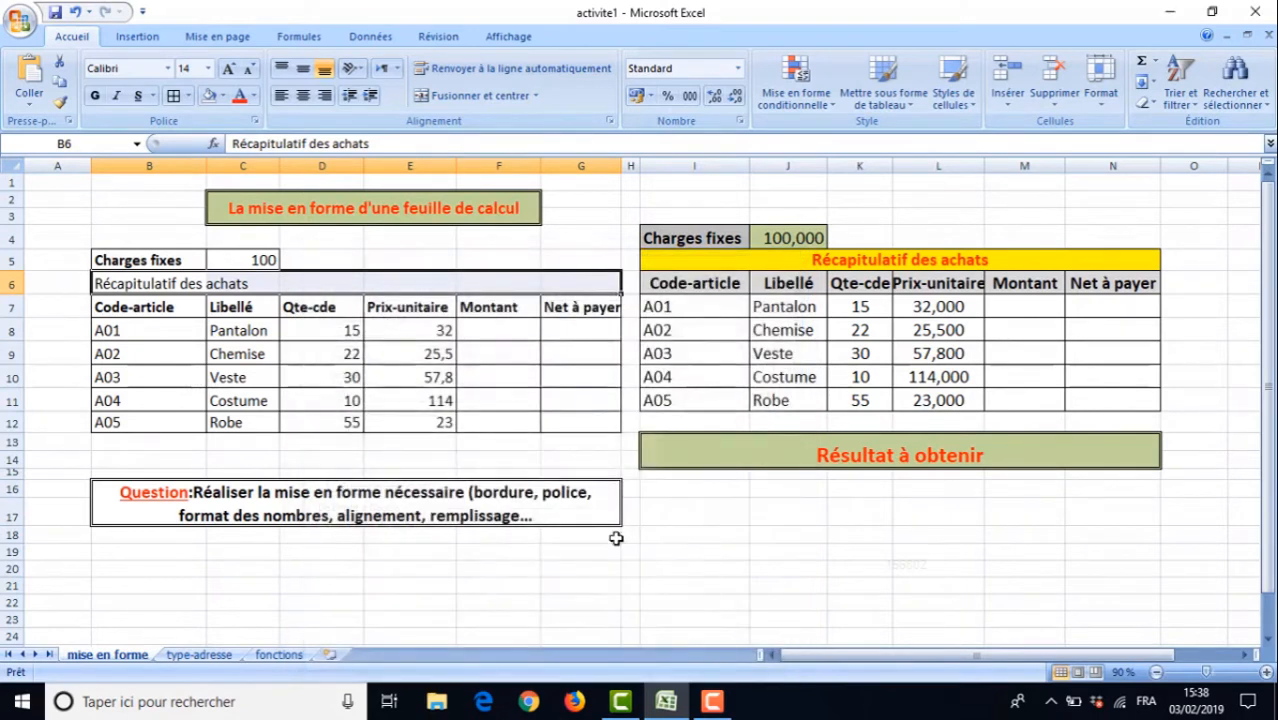
{"action": "left_click", "coordinate": [468, 96]}
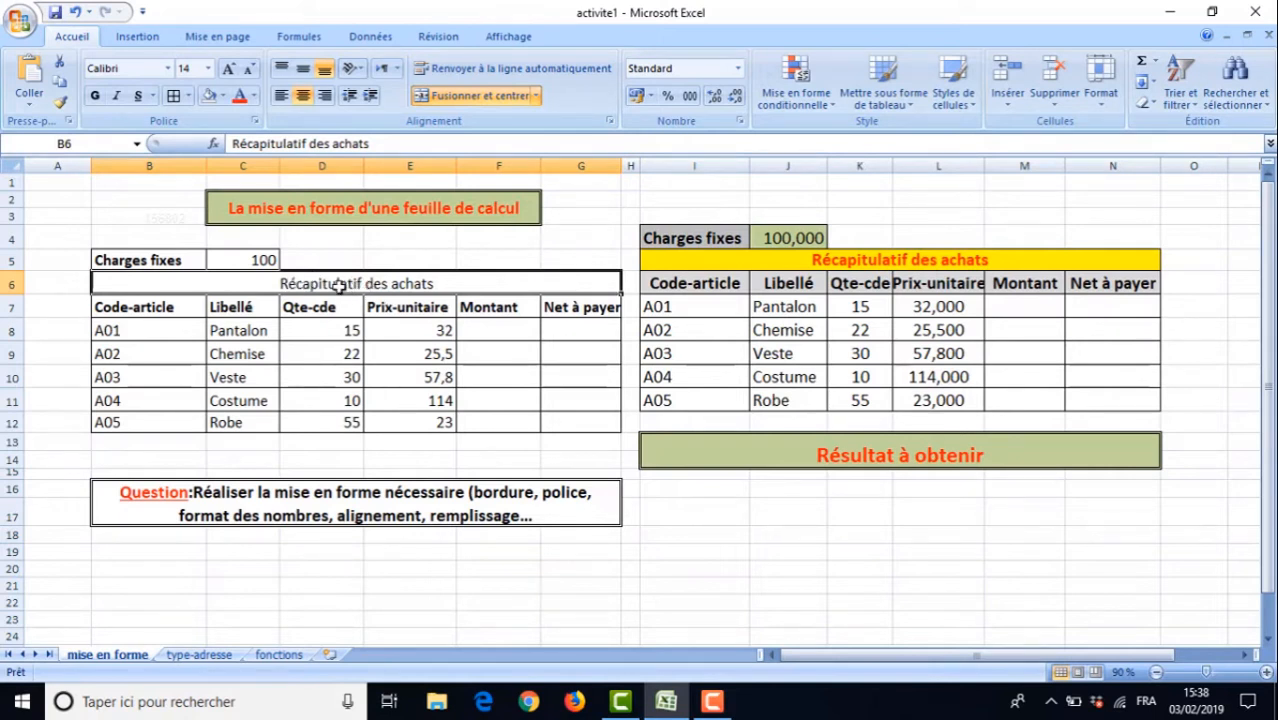
Fill the Charges fixes label in B5 with light grey and its value in C5 with light olive green
{"action": "left_click", "coordinate": [259, 260]}
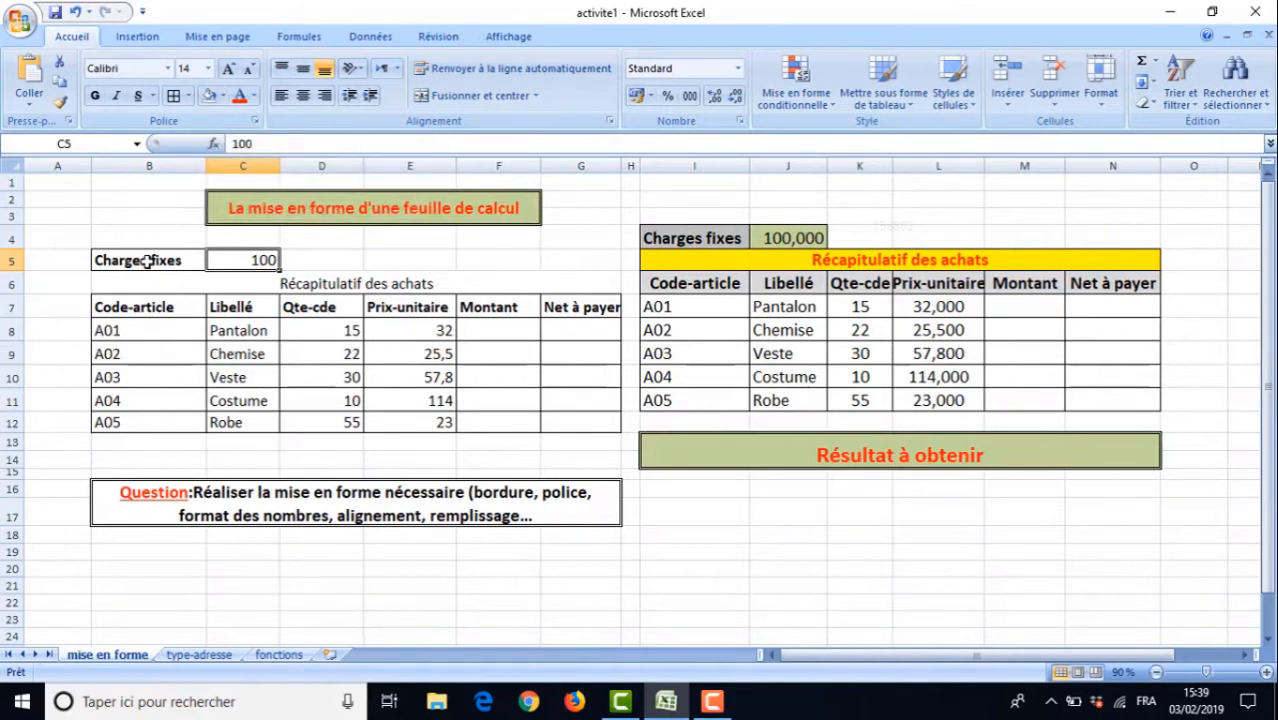
{"action": "left_click", "coordinate": [148, 262]}
{"action": "left_click", "coordinate": [221, 96]}
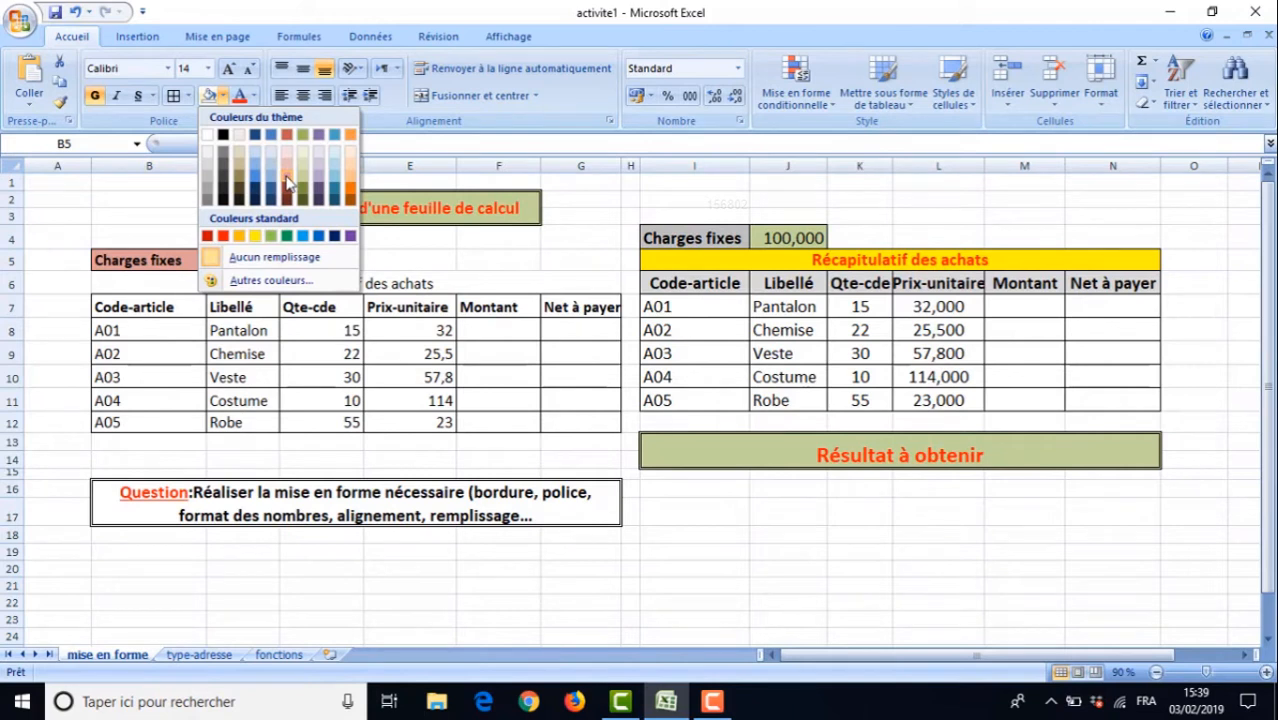
{"action": "left_click", "coordinate": [208, 170]}
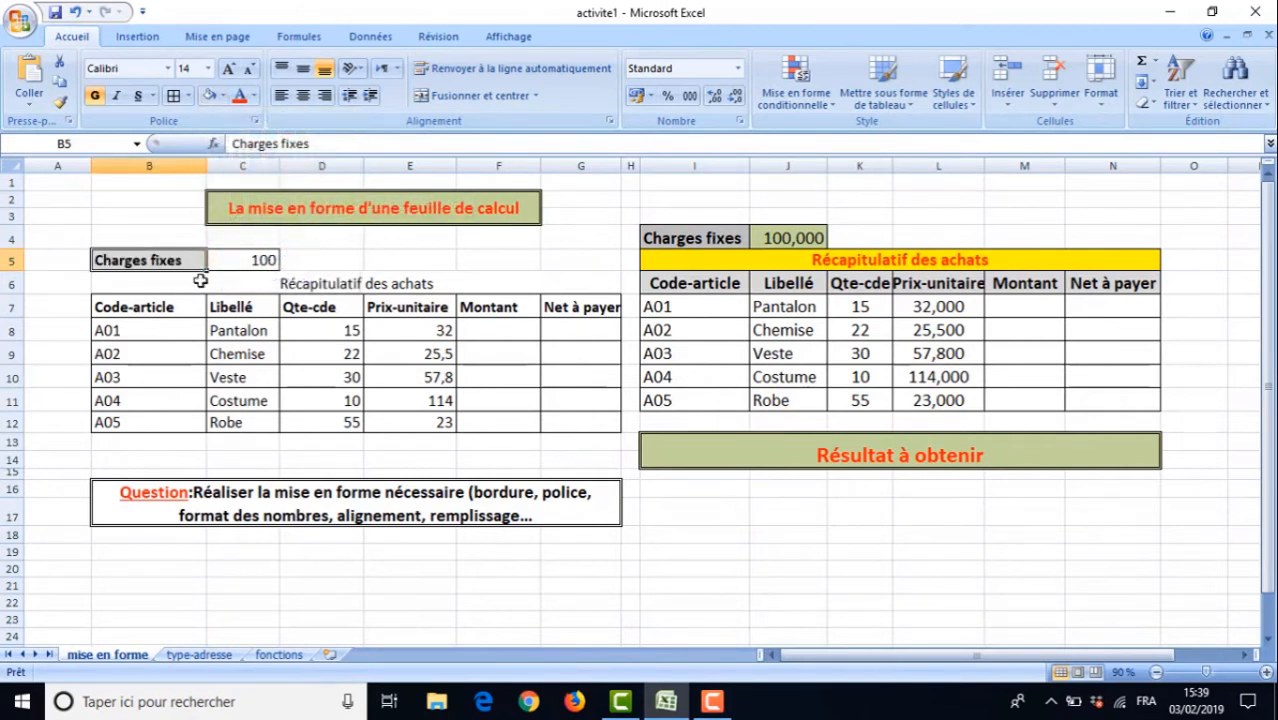
{"action": "left_click", "coordinate": [249, 260]}
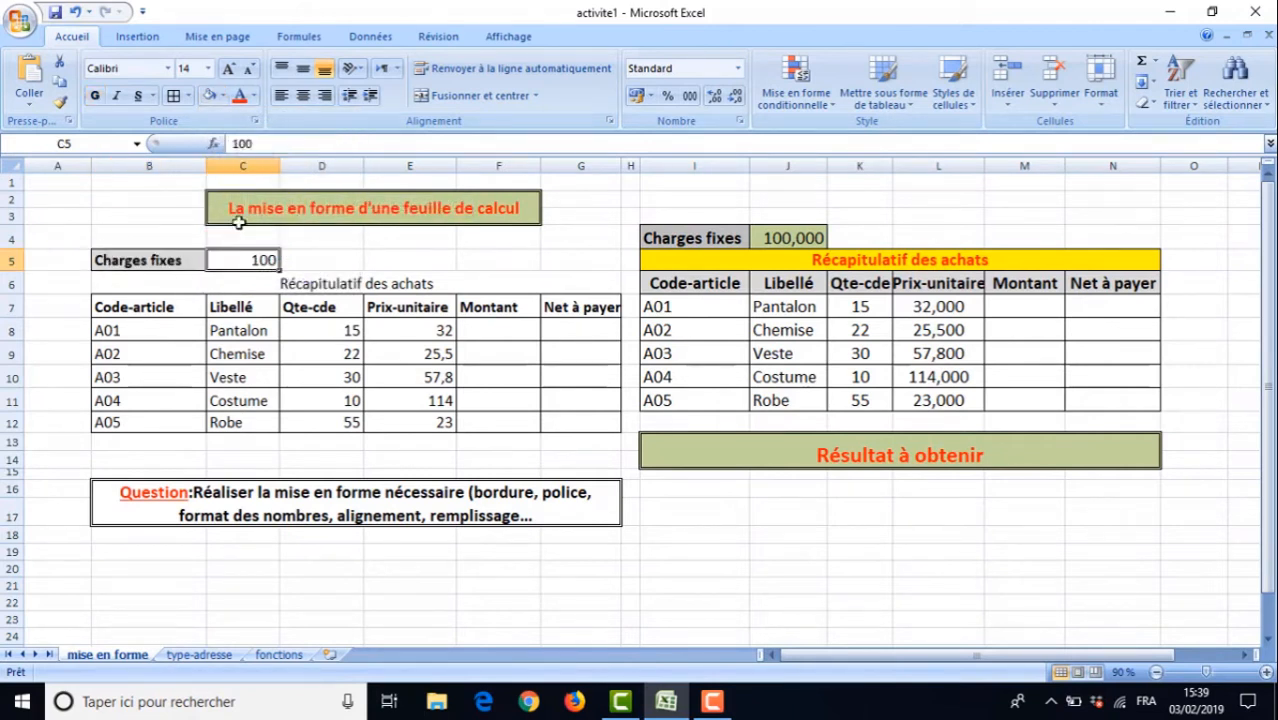
{"action": "left_click", "coordinate": [222, 95]}
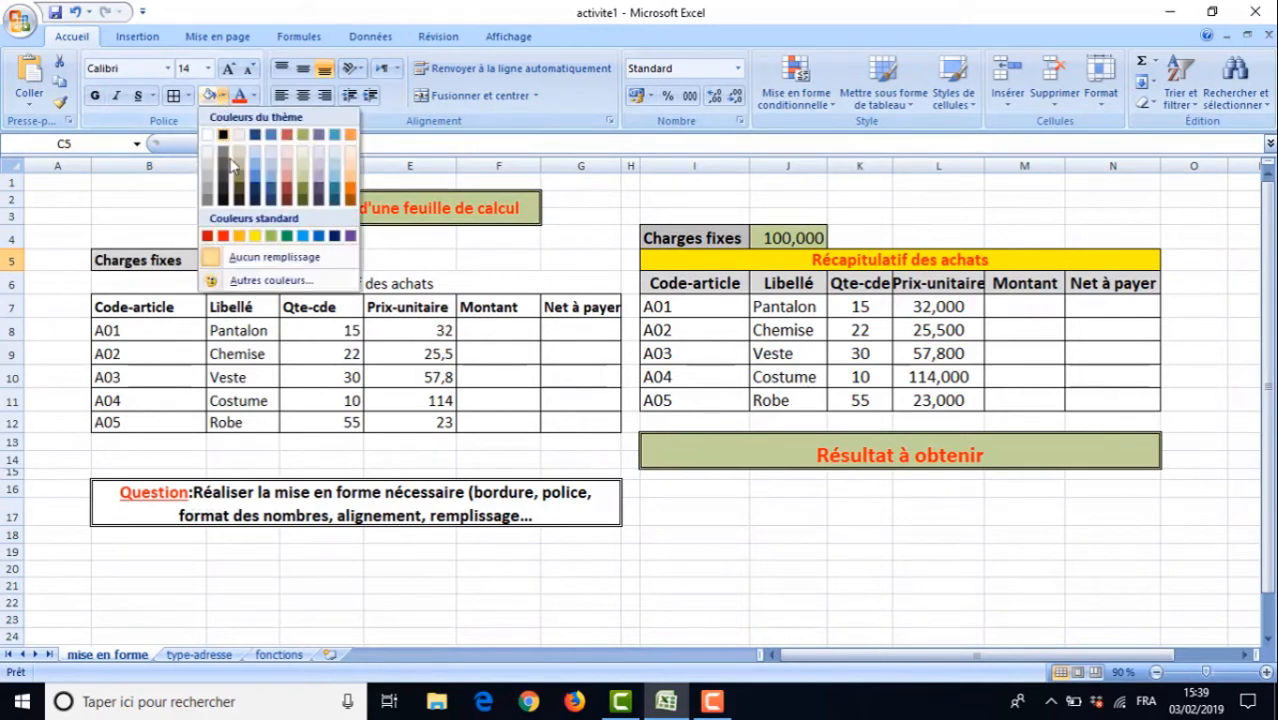
{"action": "left_click", "coordinate": [303, 172]}
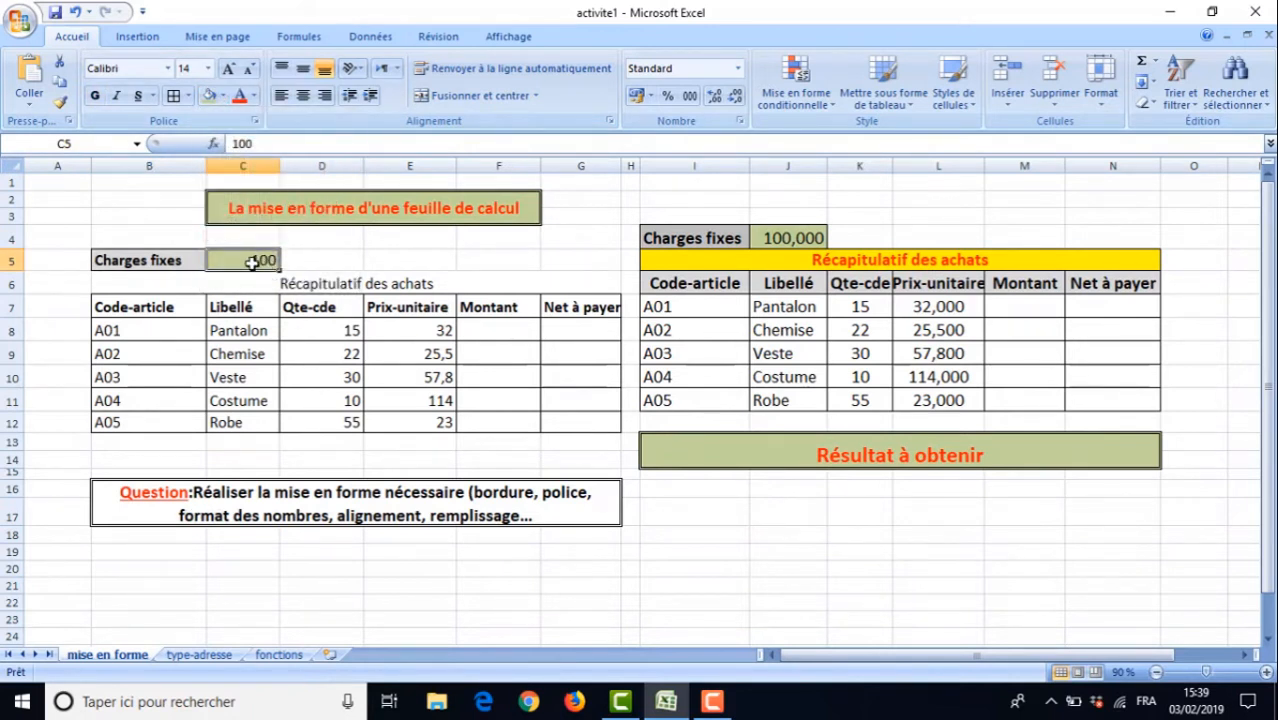
Color the Charges fixes value in C5 dark red and make it bold
{"action": "left_click", "coordinate": [254, 96]}
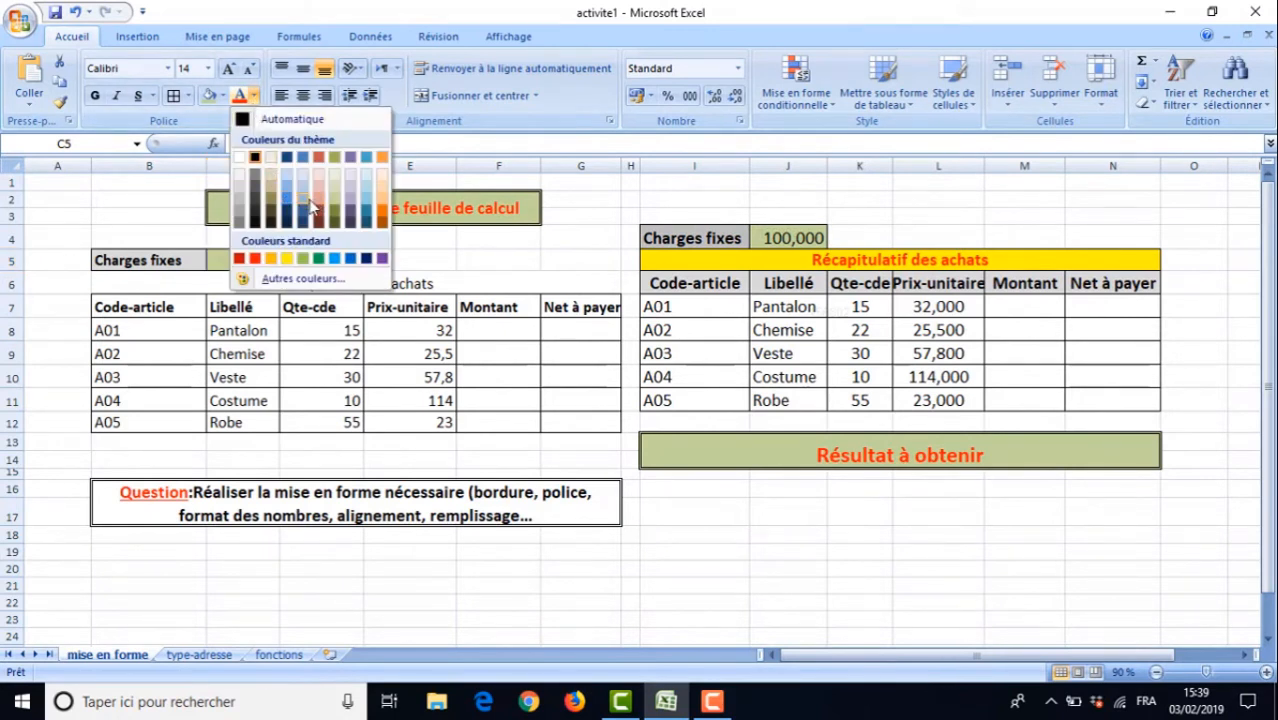
{"action": "left_click", "coordinate": [309, 200]}
{"action": "left_click", "coordinate": [256, 96]}
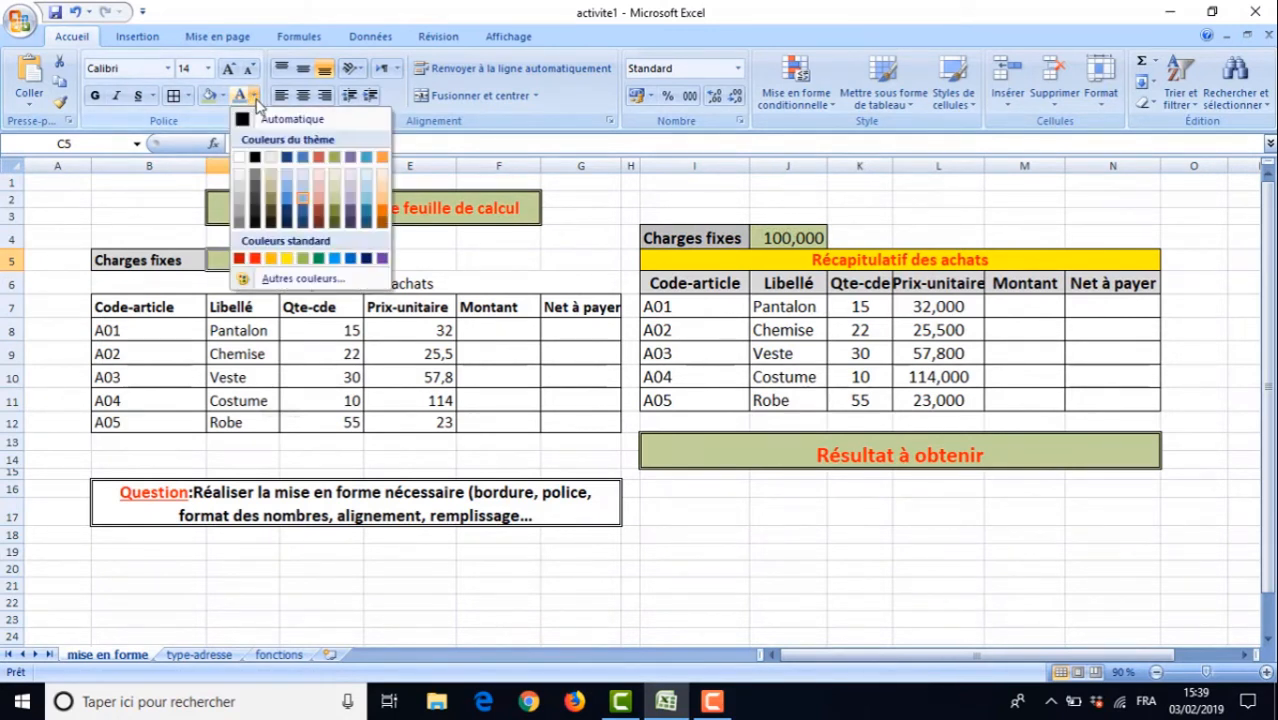
{"action": "left_click", "coordinate": [319, 213]}
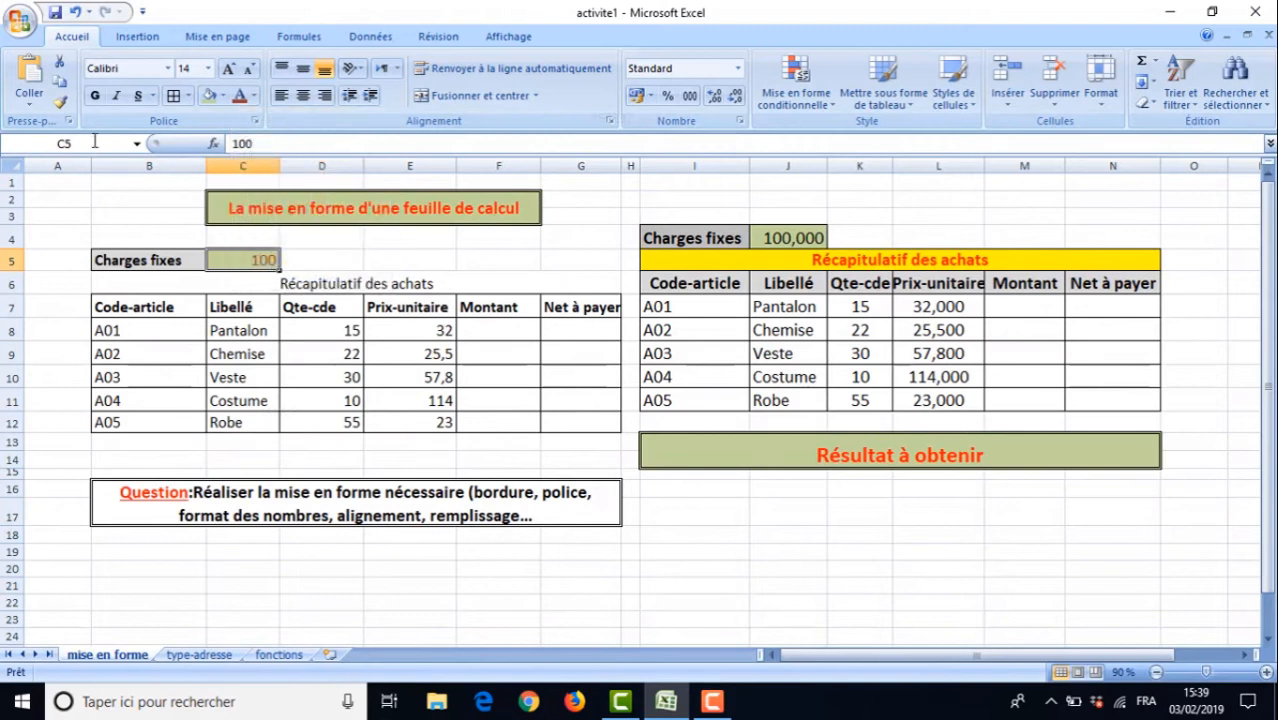
{"action": "left_click", "coordinate": [95, 96]}
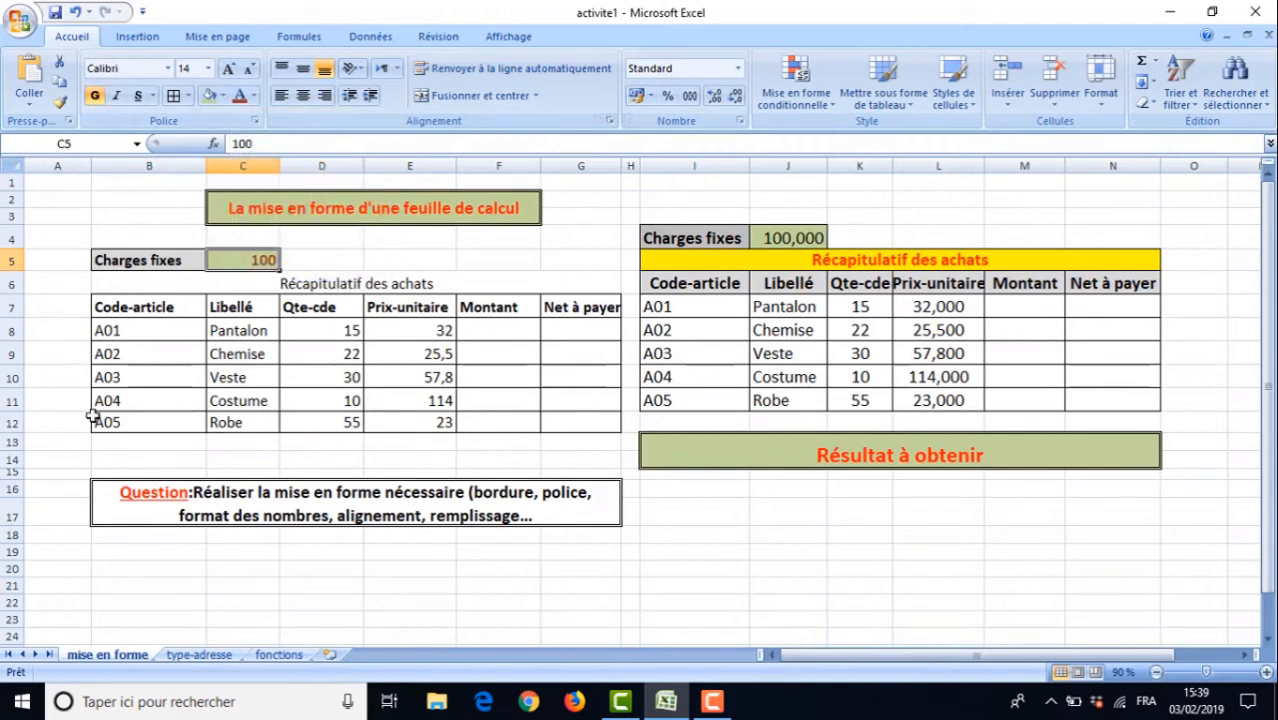
Apply an outline border around the merged Récapitulatif des achats title in row 6
{"action": "left_click", "coordinate": [145, 287]}
{"action": "right_click", "coordinate": [131, 286]}
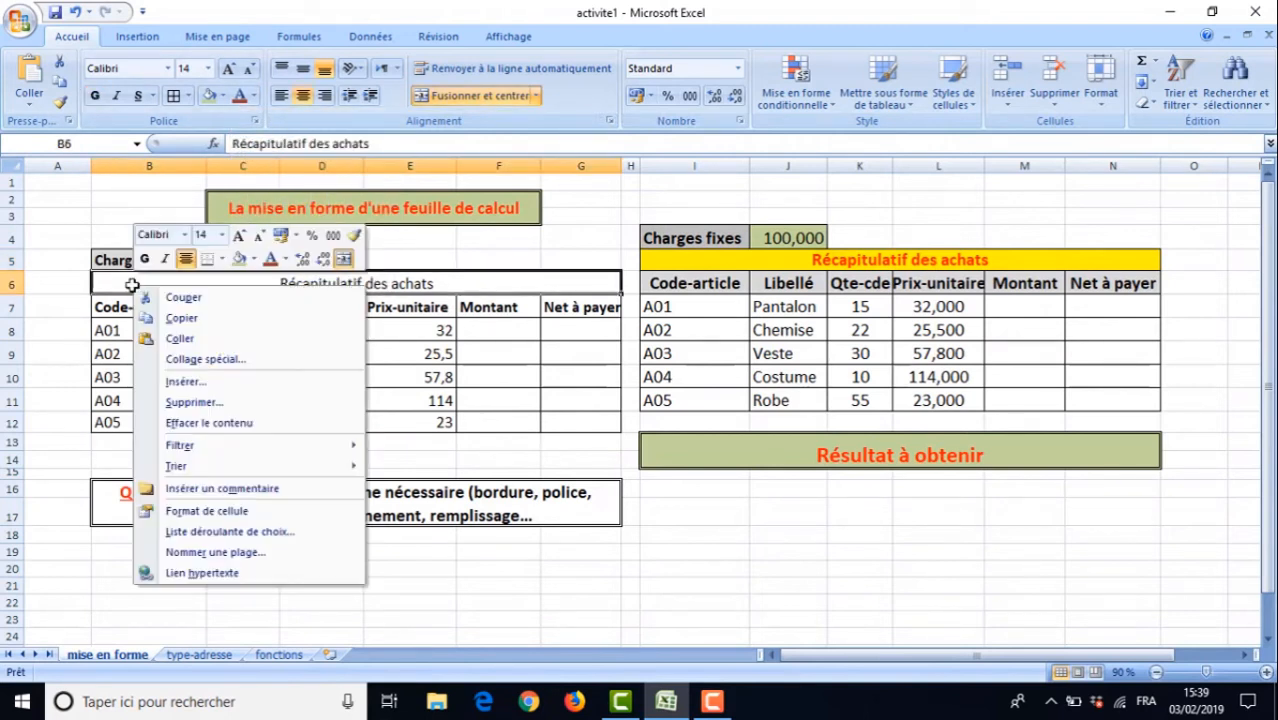
{"action": "left_click", "coordinate": [206, 510]}
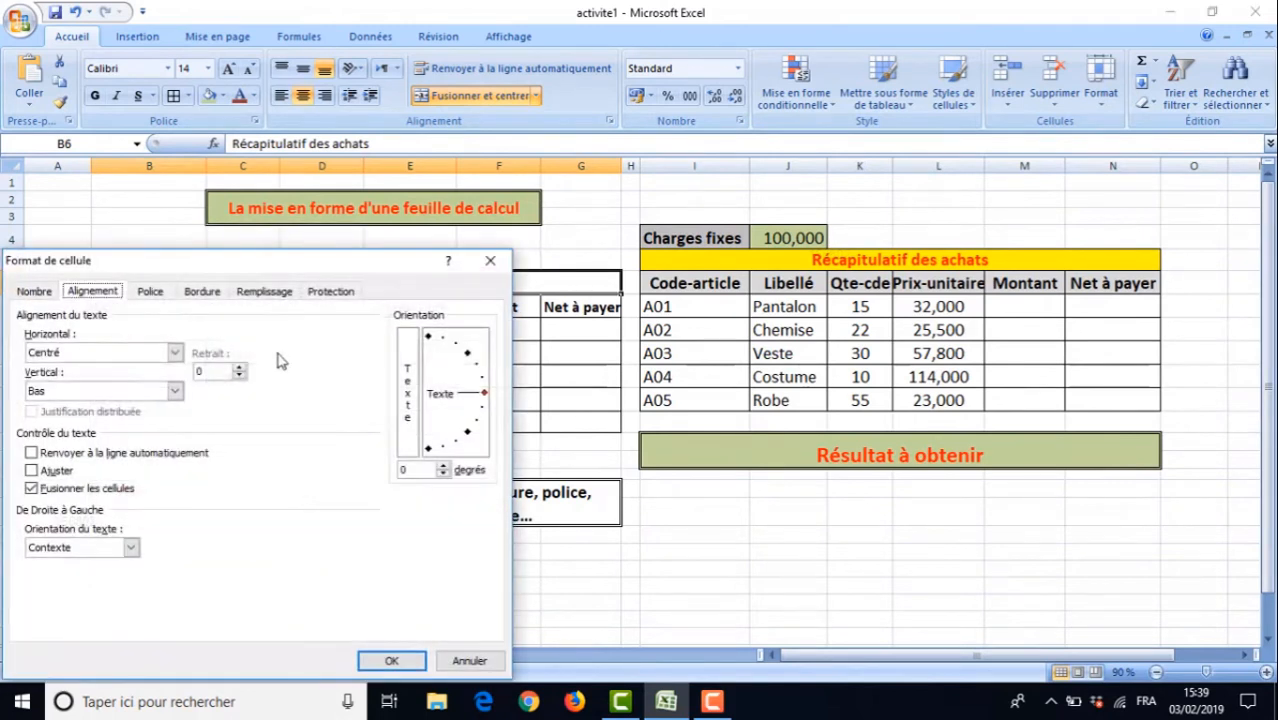
{"action": "left_click", "coordinate": [202, 291]}
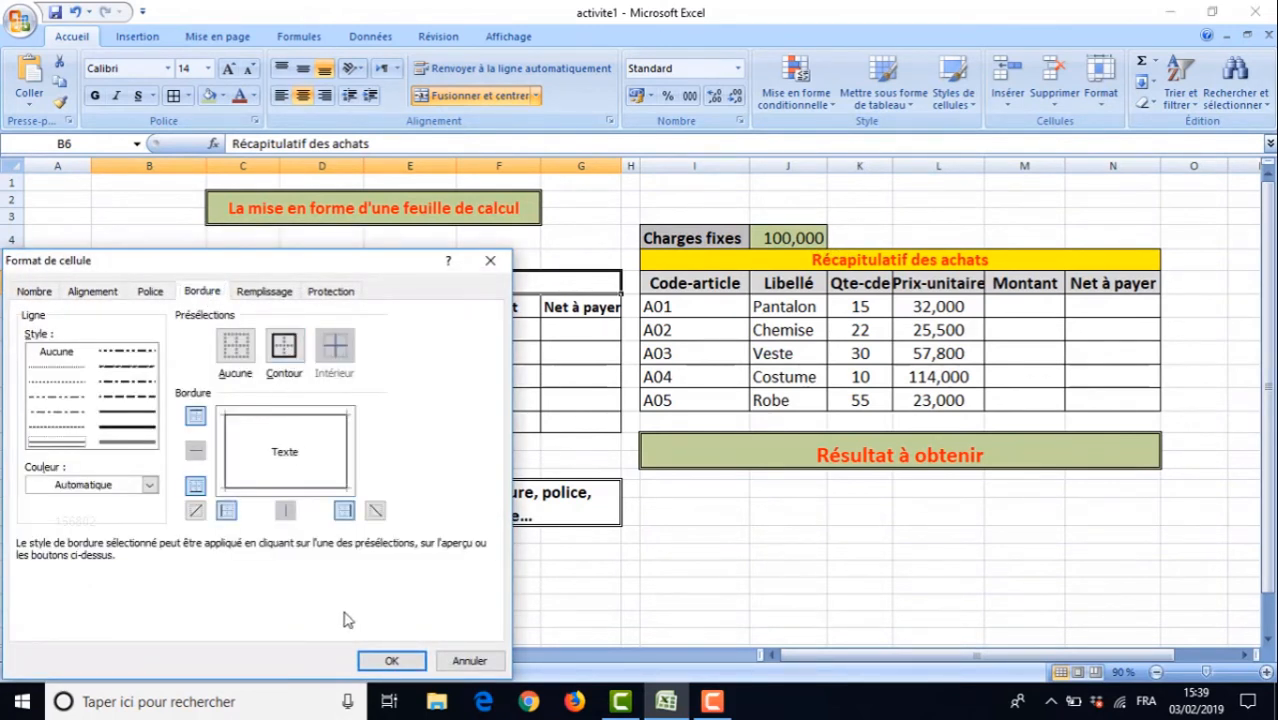
{"action": "left_click", "coordinate": [390, 660]}
{"action": "left_click", "coordinate": [436, 604]}
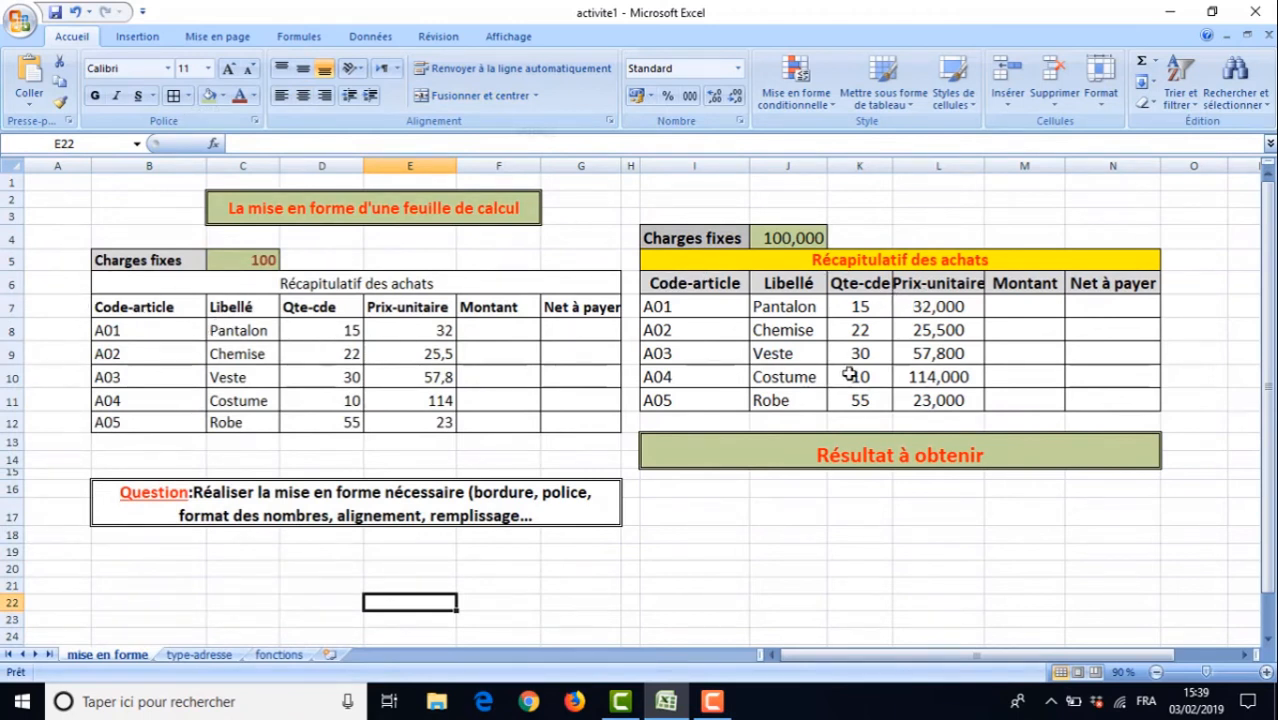
Fill the merged Récapitulatif des achats title in row 6 with yellow
{"action": "left_click", "coordinate": [322, 284]}
{"action": "left_click", "coordinate": [224, 96]}
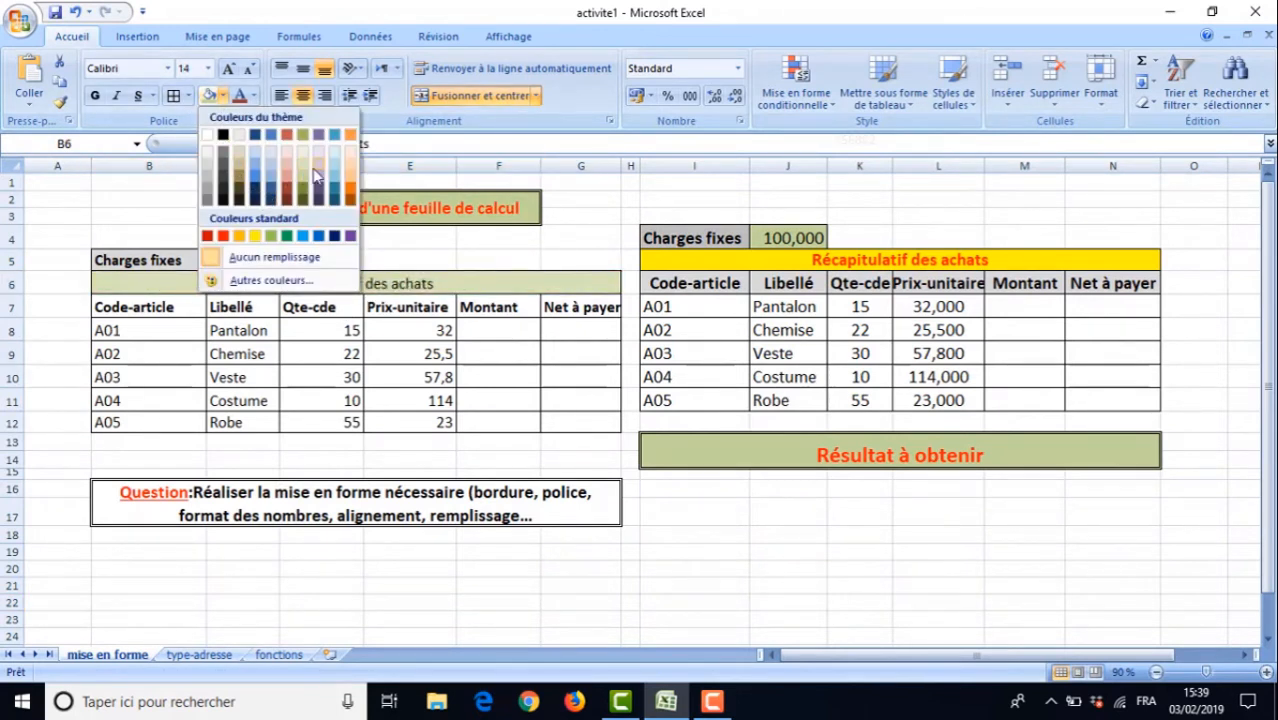
{"action": "left_click", "coordinate": [256, 236]}
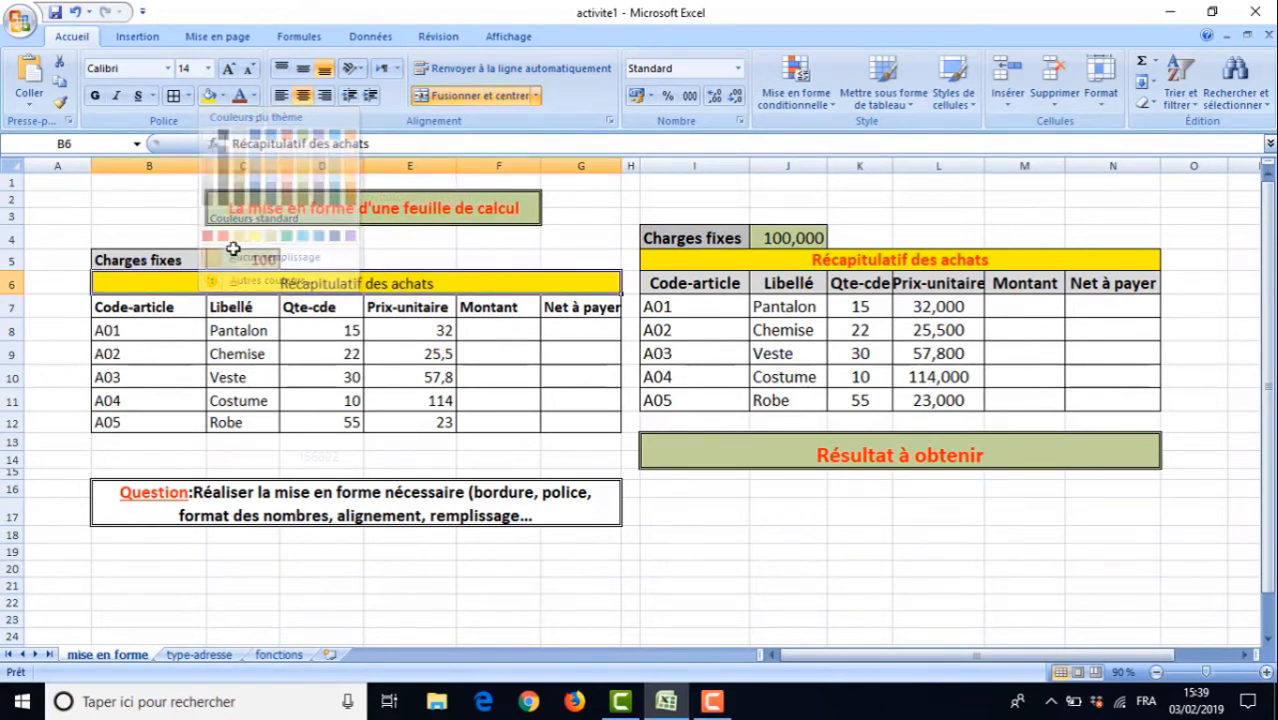
Make the Récapitulatif des achats title red and bold, with font size 16
{"action": "left_click", "coordinate": [254, 96]}
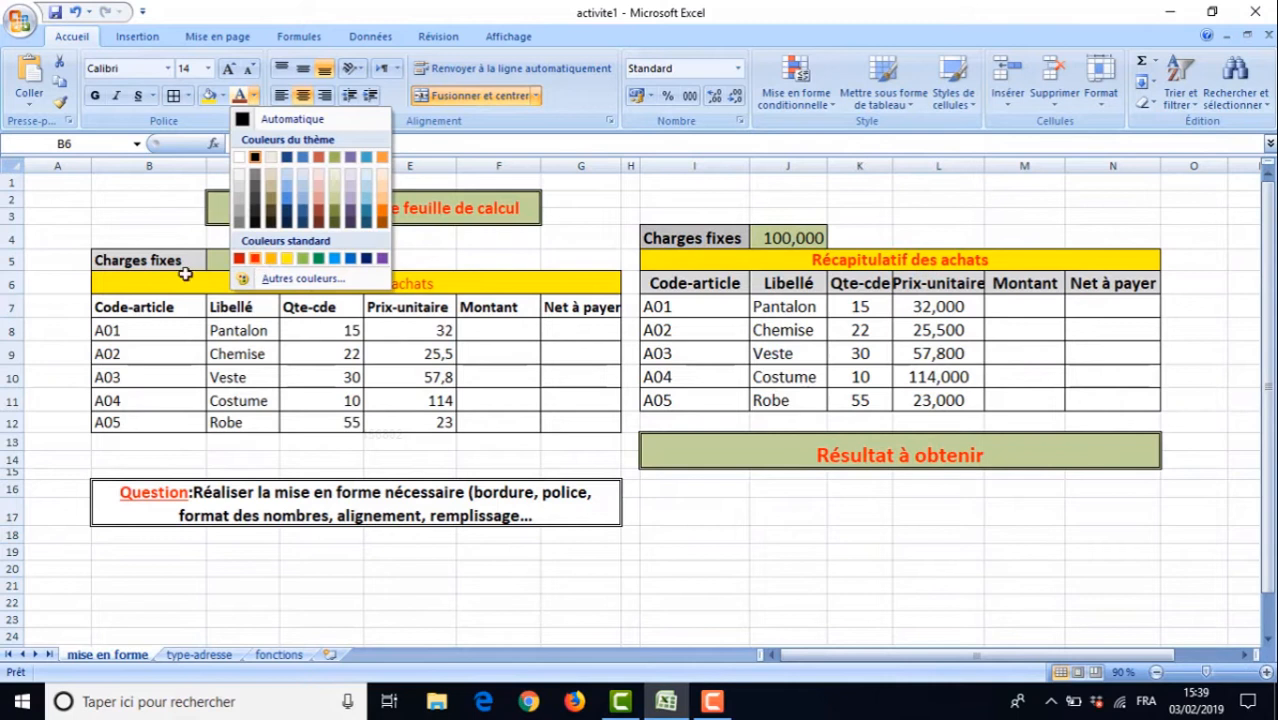
{"action": "left_click", "coordinate": [95, 96]}
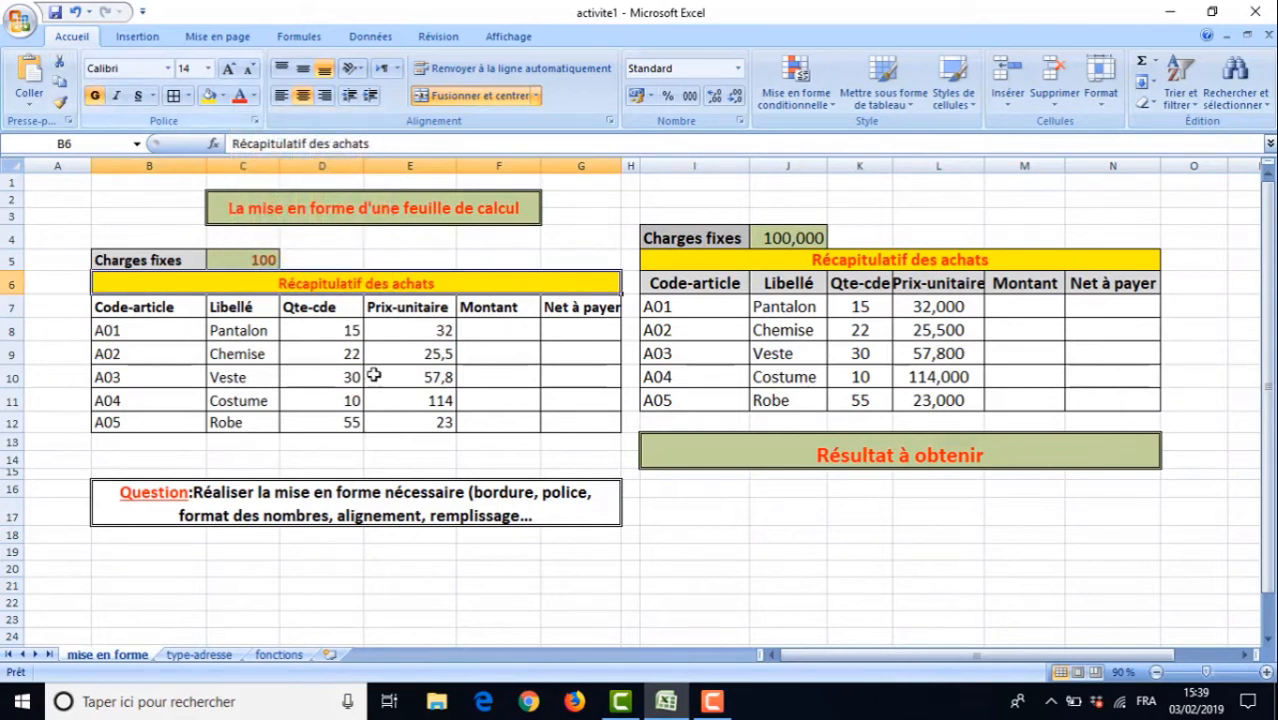
{"action": "left_click", "coordinate": [207, 68]}
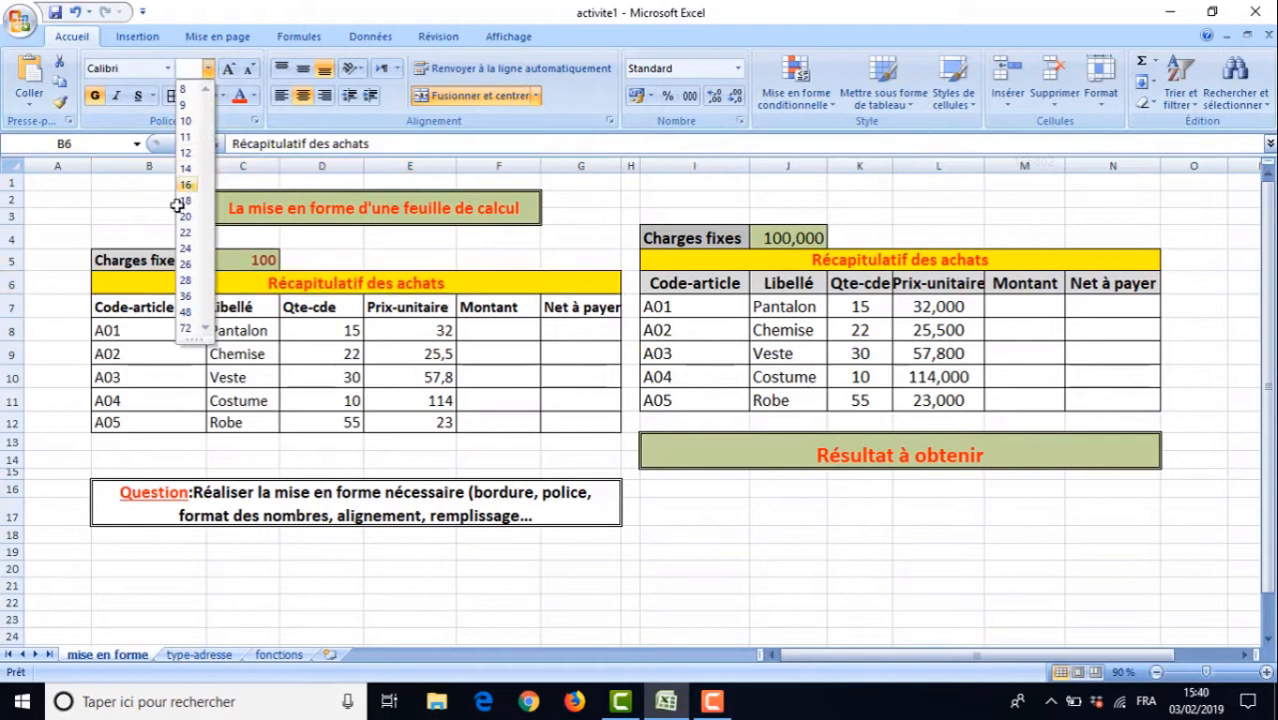
{"action": "left_click", "coordinate": [187, 185]}
{"action": "left_click", "coordinate": [361, 459]}
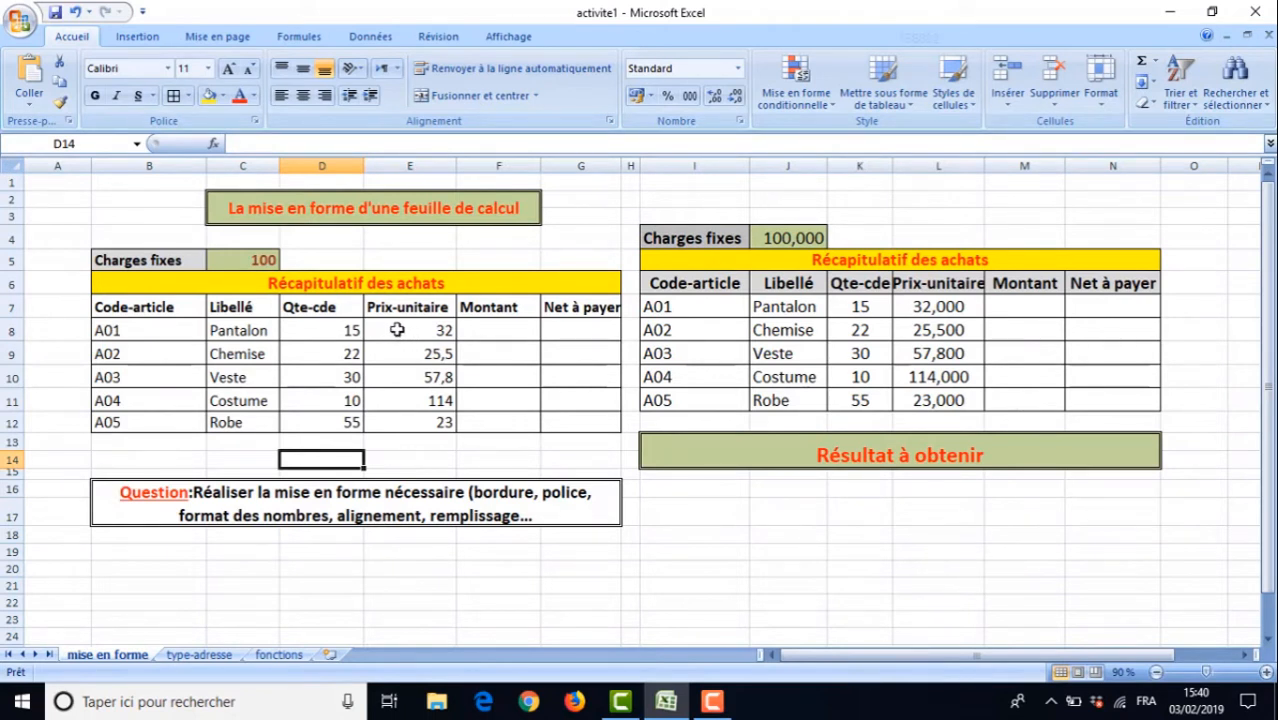
Format the Prix-unitaire values in E8:E12 as Nombre with 3 decimal places
{"action": "left_click_drag", "start_coordinate": [400, 328], "coordinate": [411, 423]}
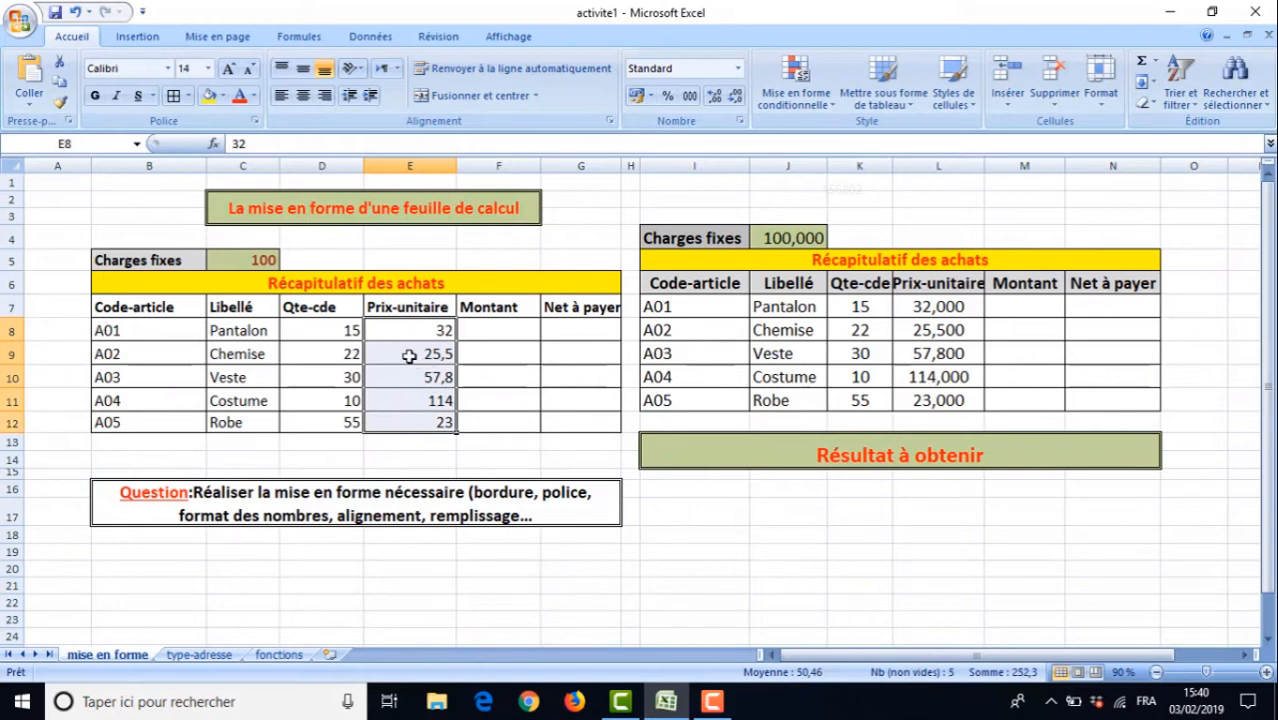
{"action": "left_click_drag", "start_coordinate": [413, 330], "coordinate": [416, 418]}
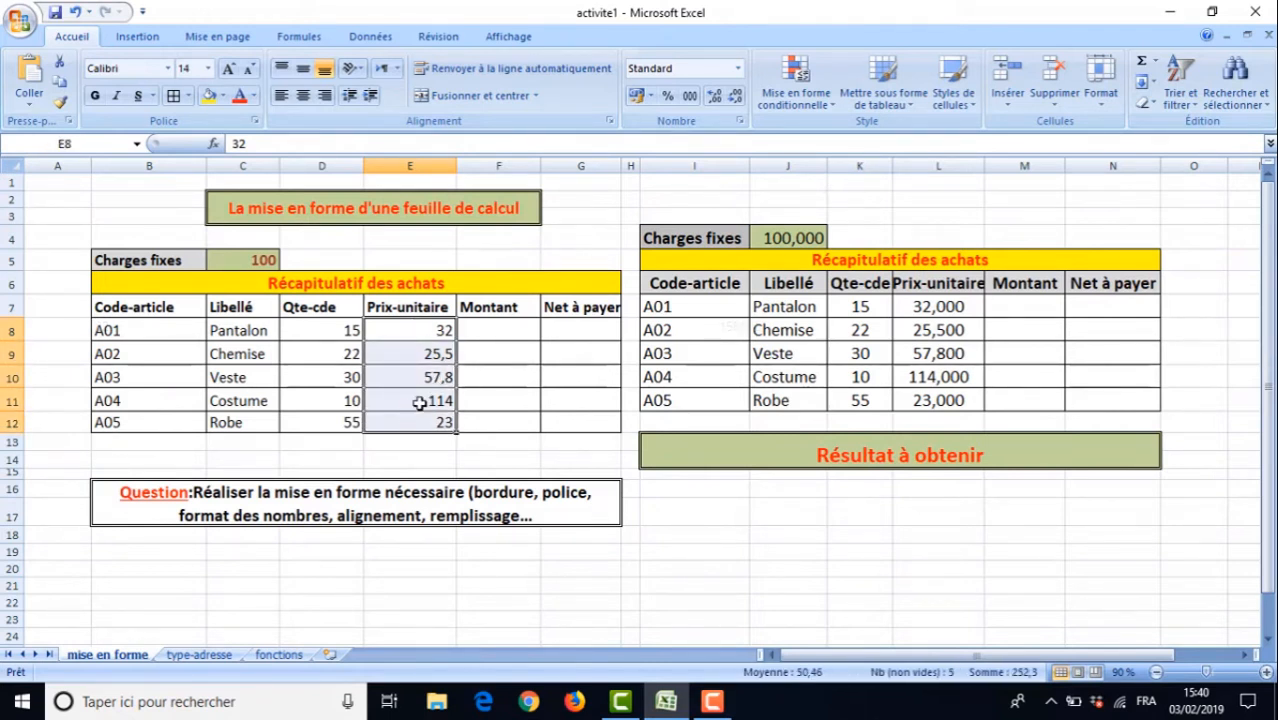
{"action": "right_click", "coordinate": [415, 351]}
{"action": "left_click", "coordinate": [488, 580]}
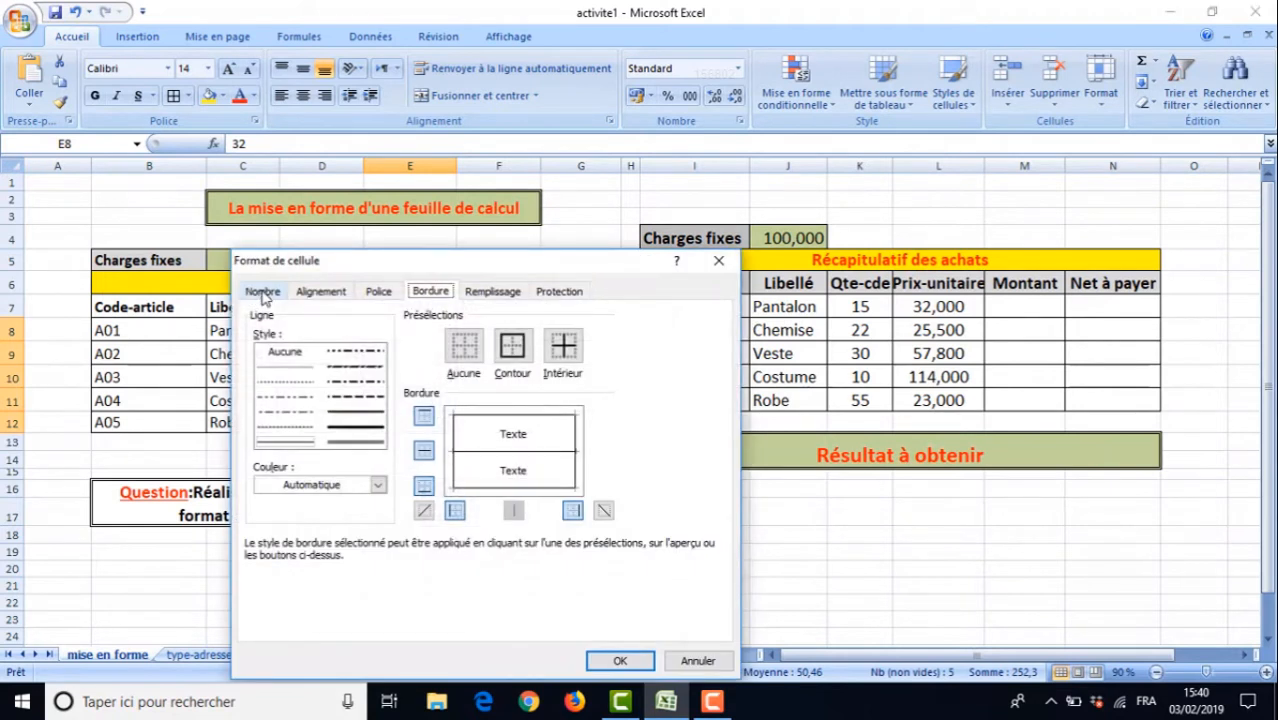
{"action": "left_click", "coordinate": [264, 294]}
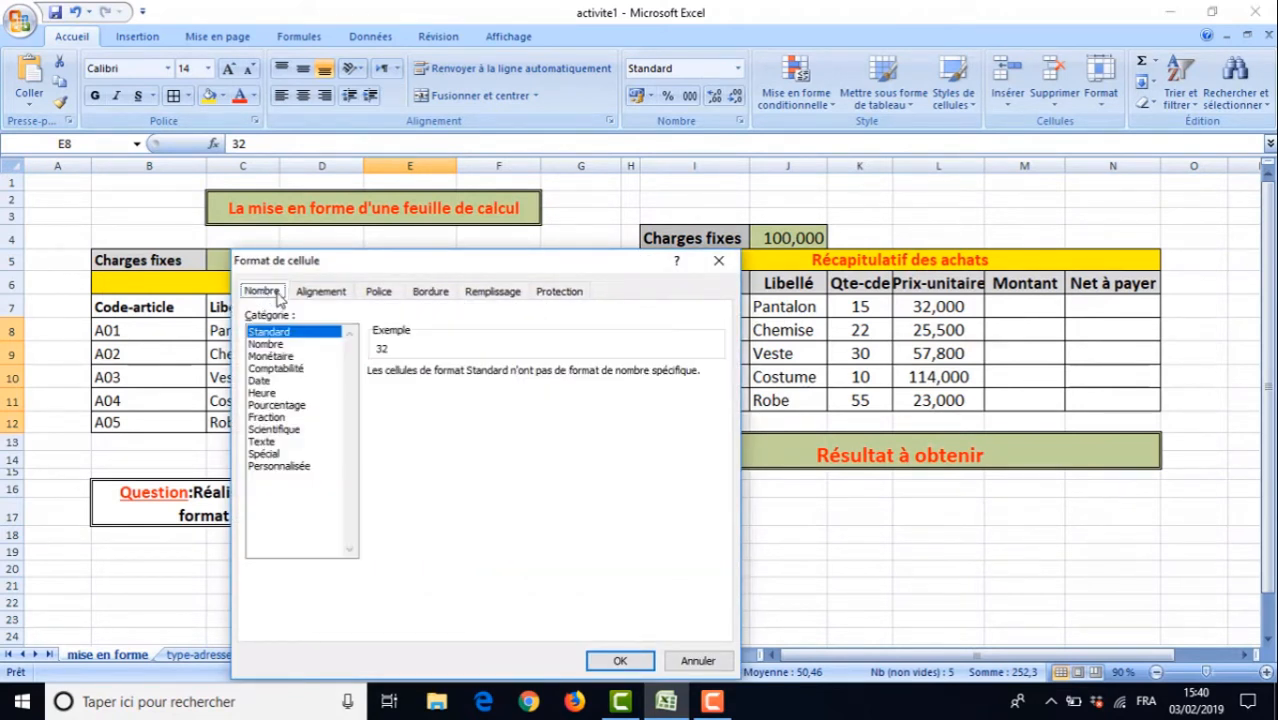
{"action": "left_click", "coordinate": [268, 345]}
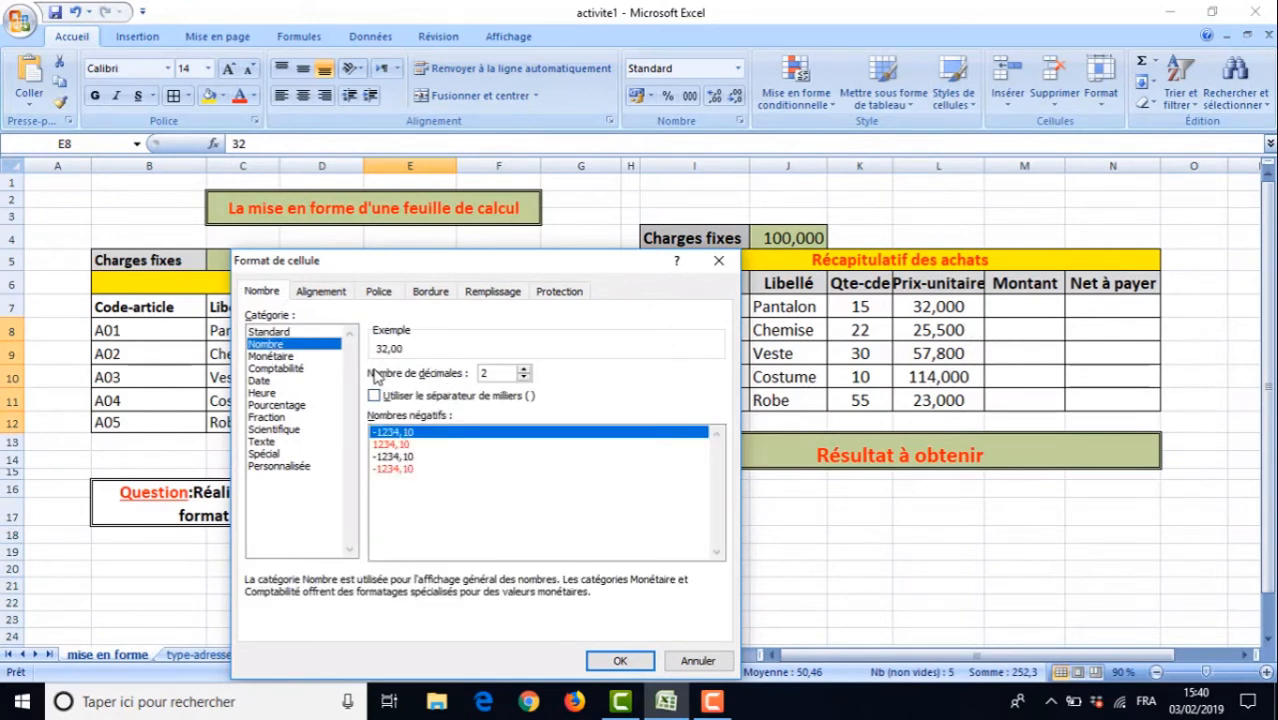
{"action": "left_click", "coordinate": [525, 370]}
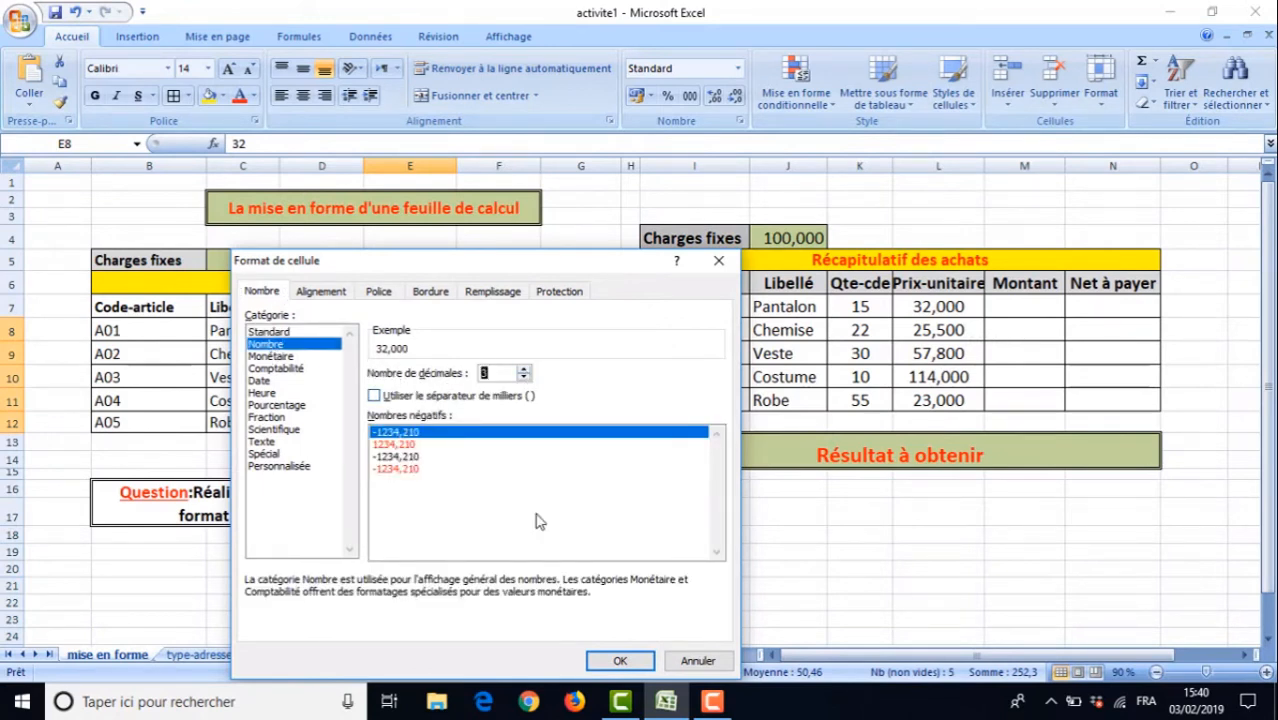
{"action": "left_click", "coordinate": [613, 660]}
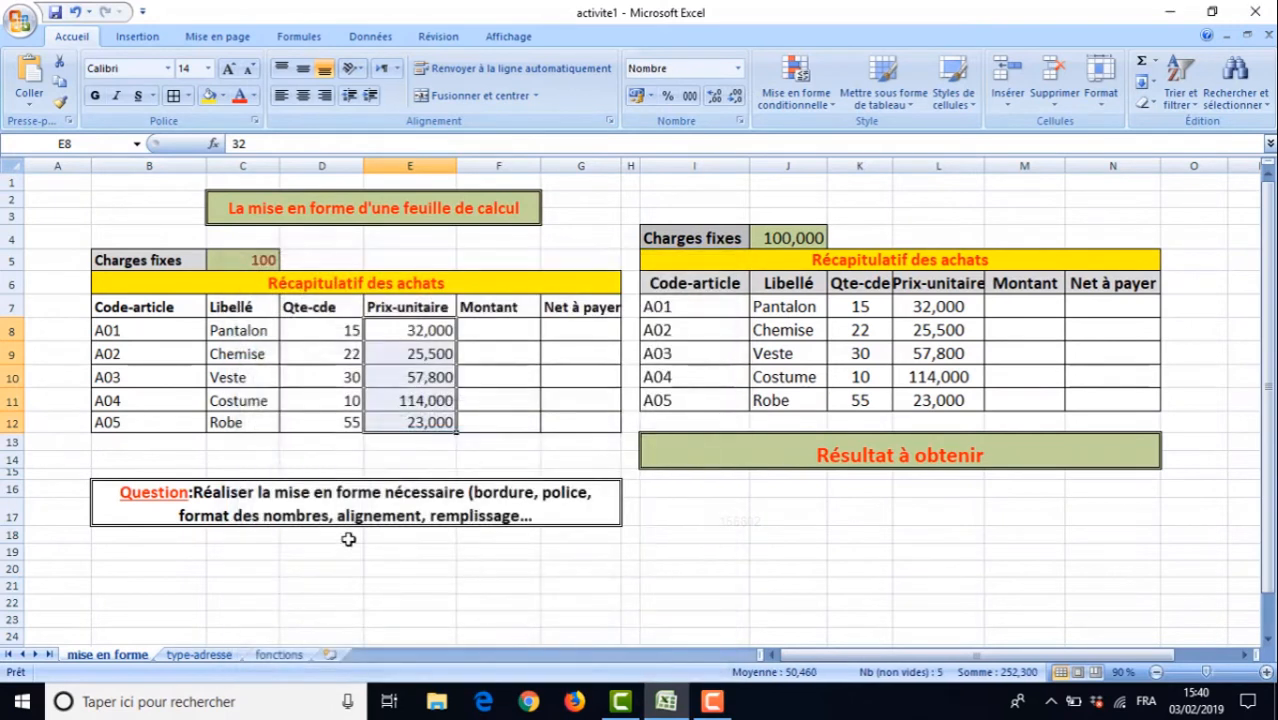
{"action": "left_click", "coordinate": [382, 588]}
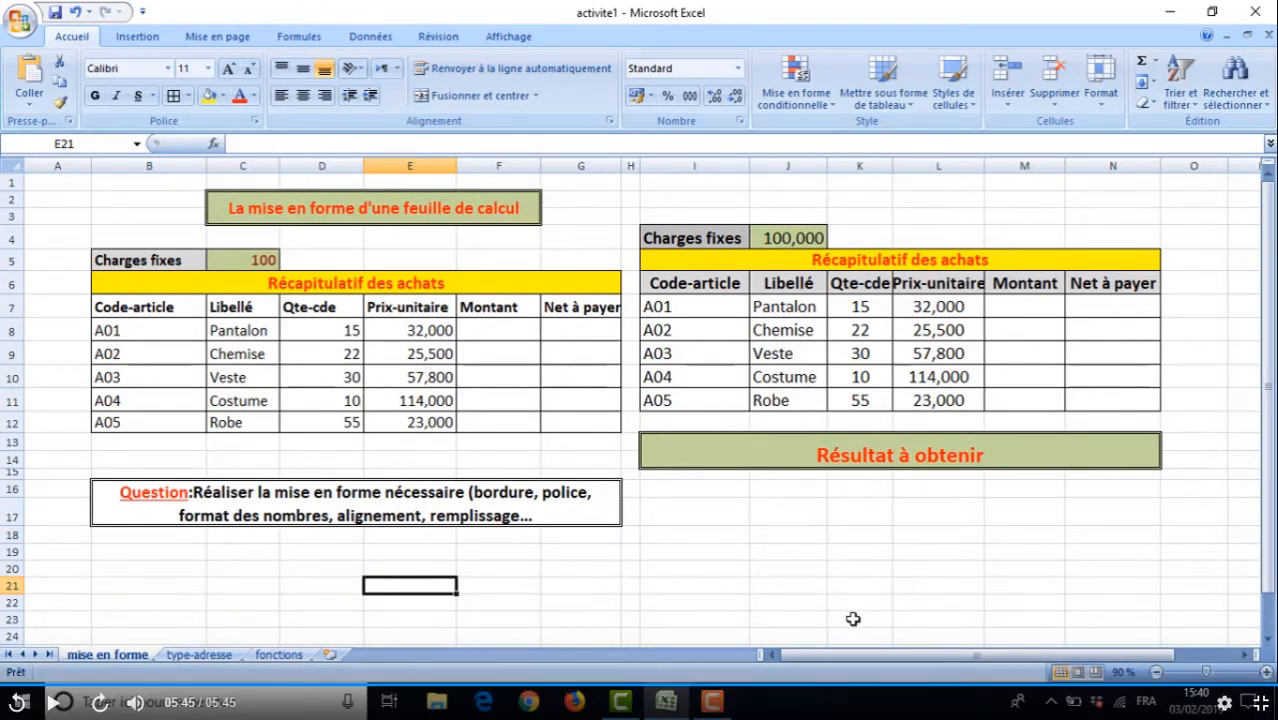
Leave the full-screen video, open the lesson 02-L'adresse relative et l'adresse absolue and play it full screen
{"action": "left_click", "coordinate": [1262, 701]}
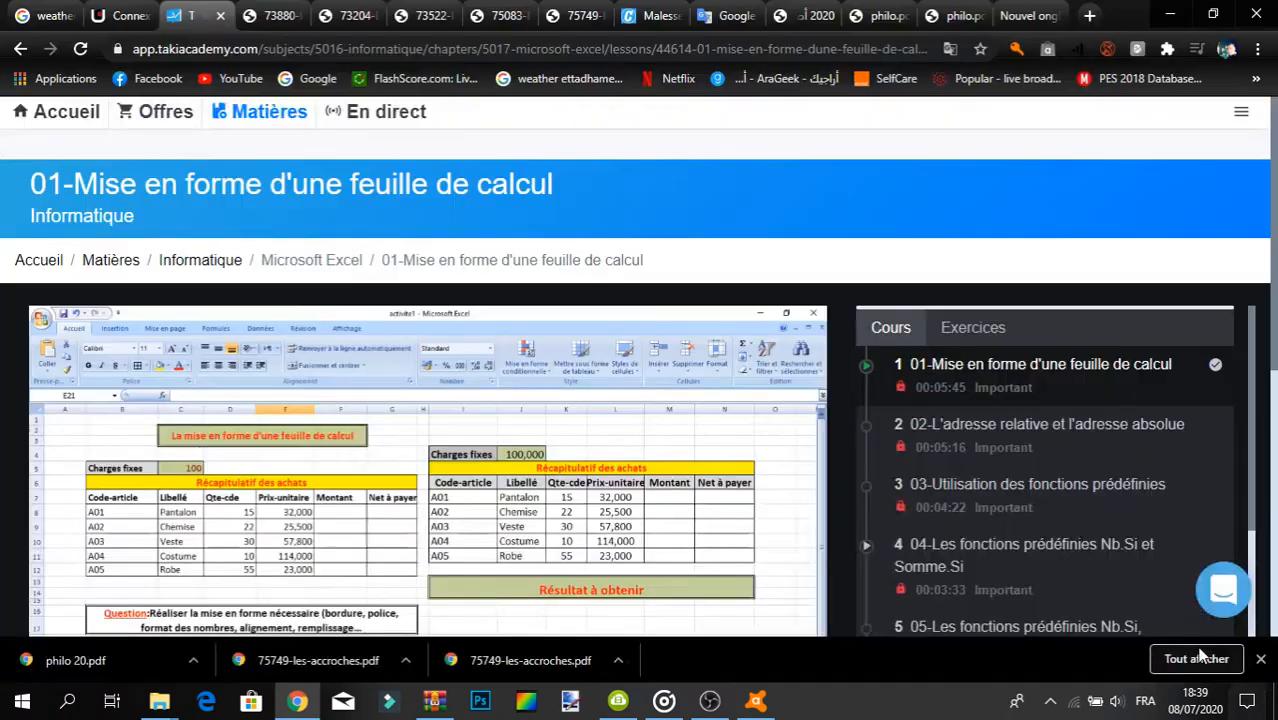
{"action": "left_click", "coordinate": [996, 452]}
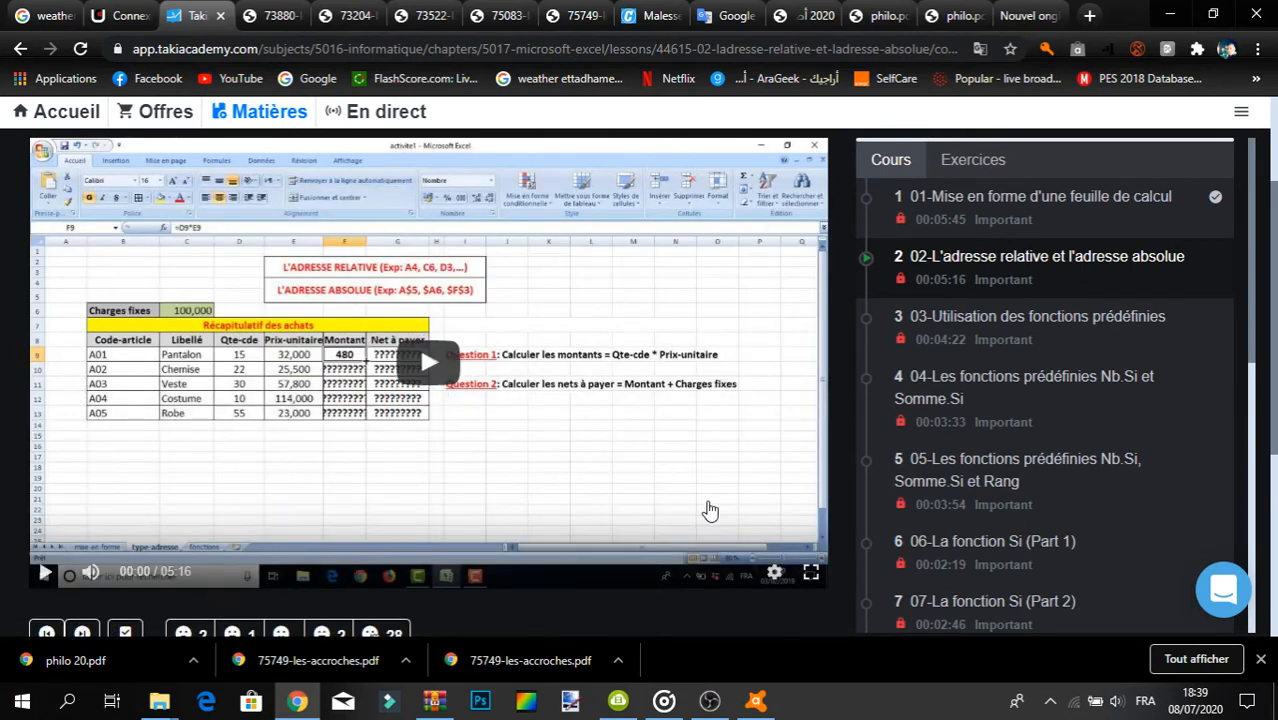
{"action": "left_click", "coordinate": [710, 507]}
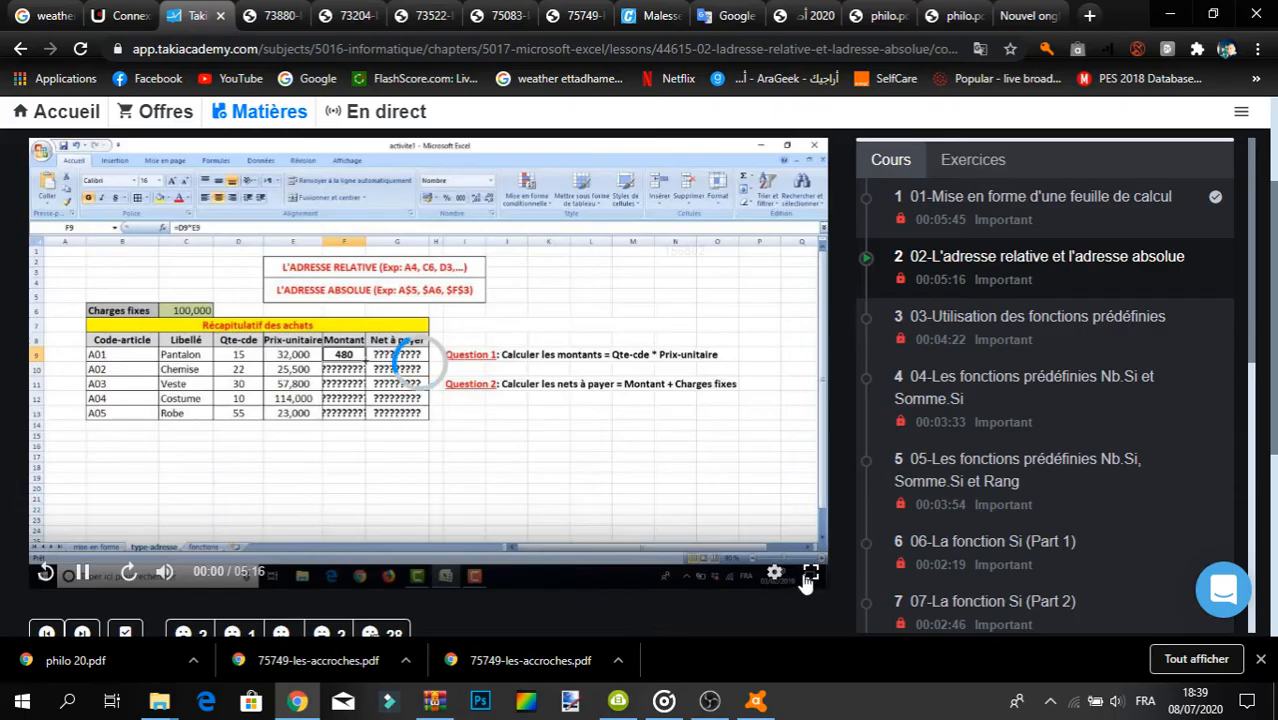
{"action": "left_click", "coordinate": [810, 576]}
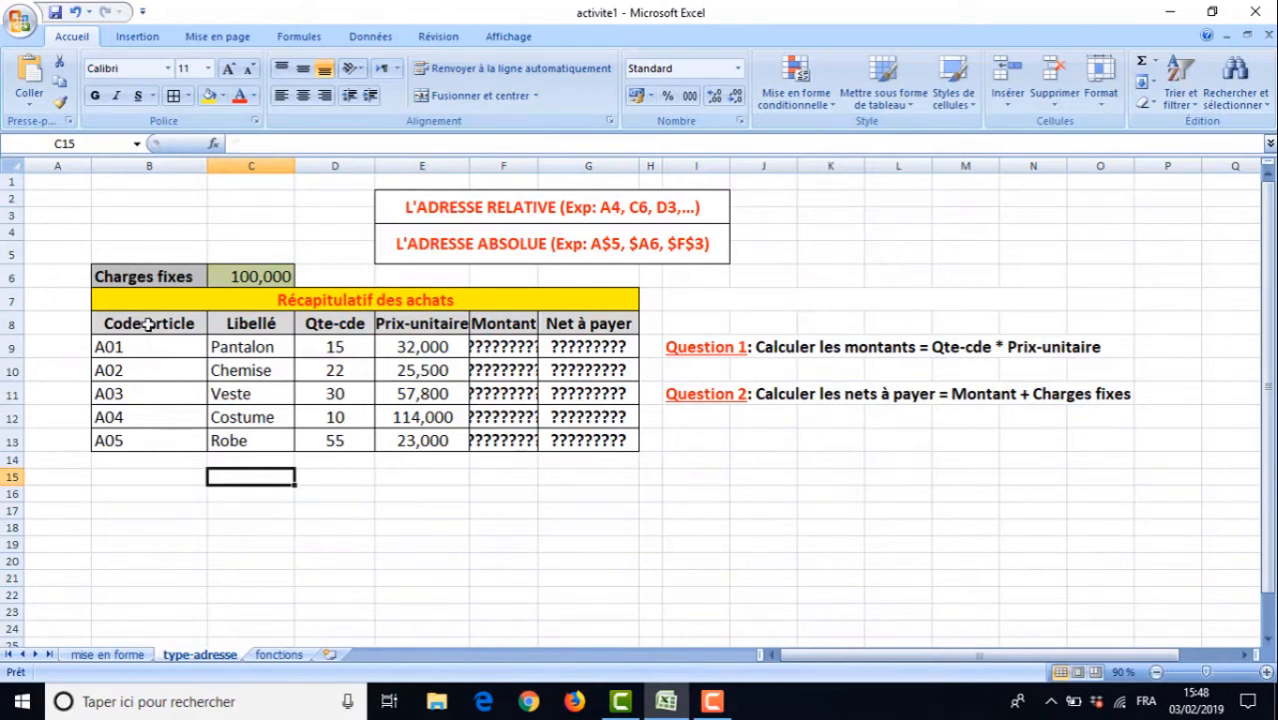
{"action": "left_click", "coordinate": [143, 323]}
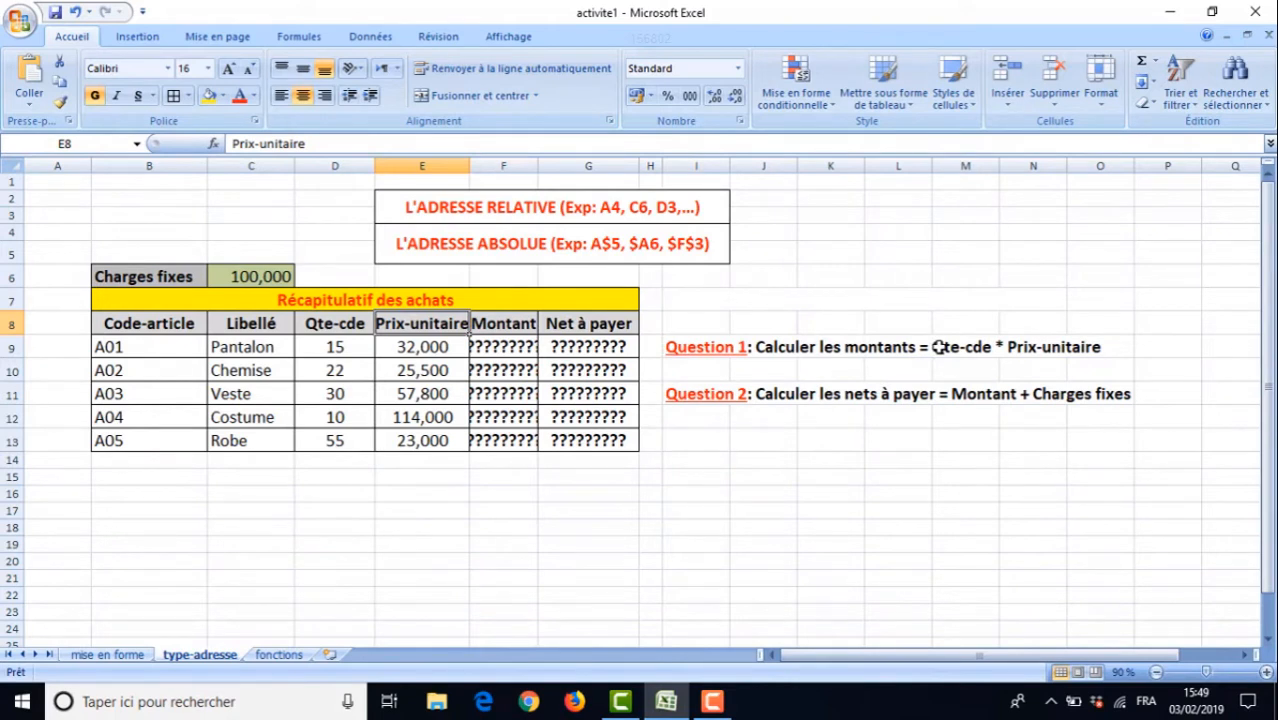
{"action": "left_click", "coordinate": [490, 347]}
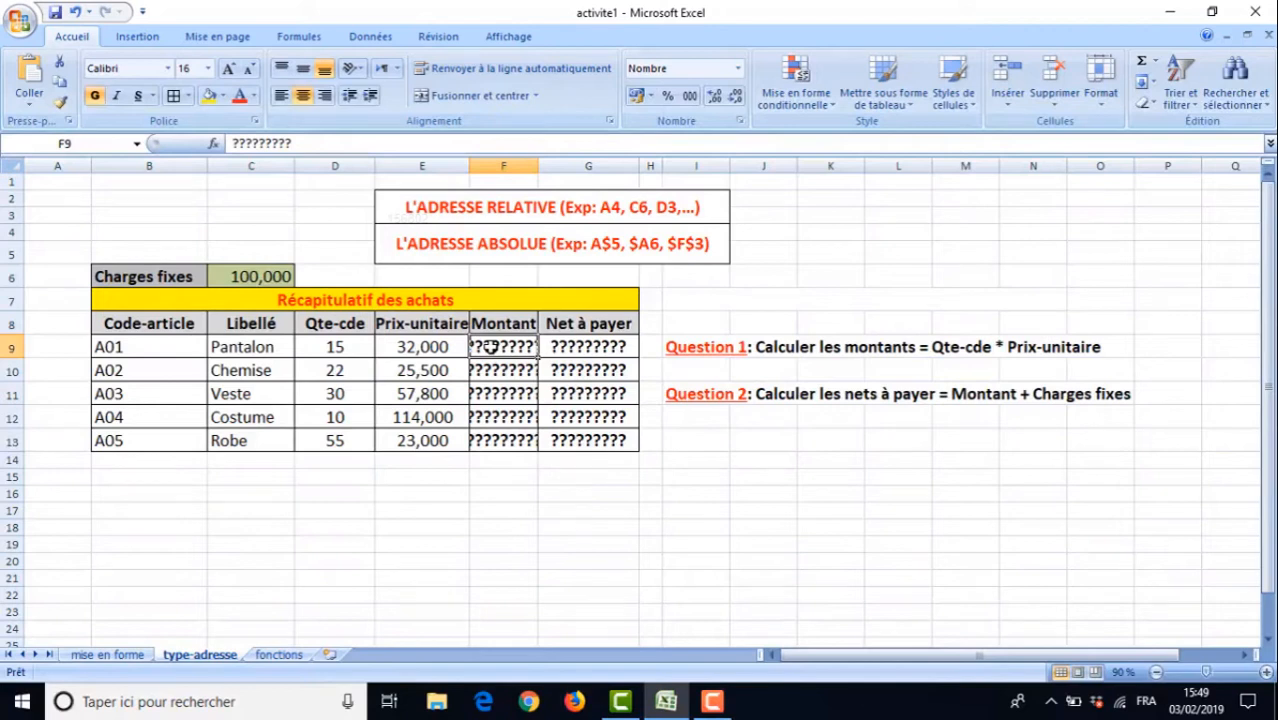
{"action": "left_click", "coordinate": [497, 445]}
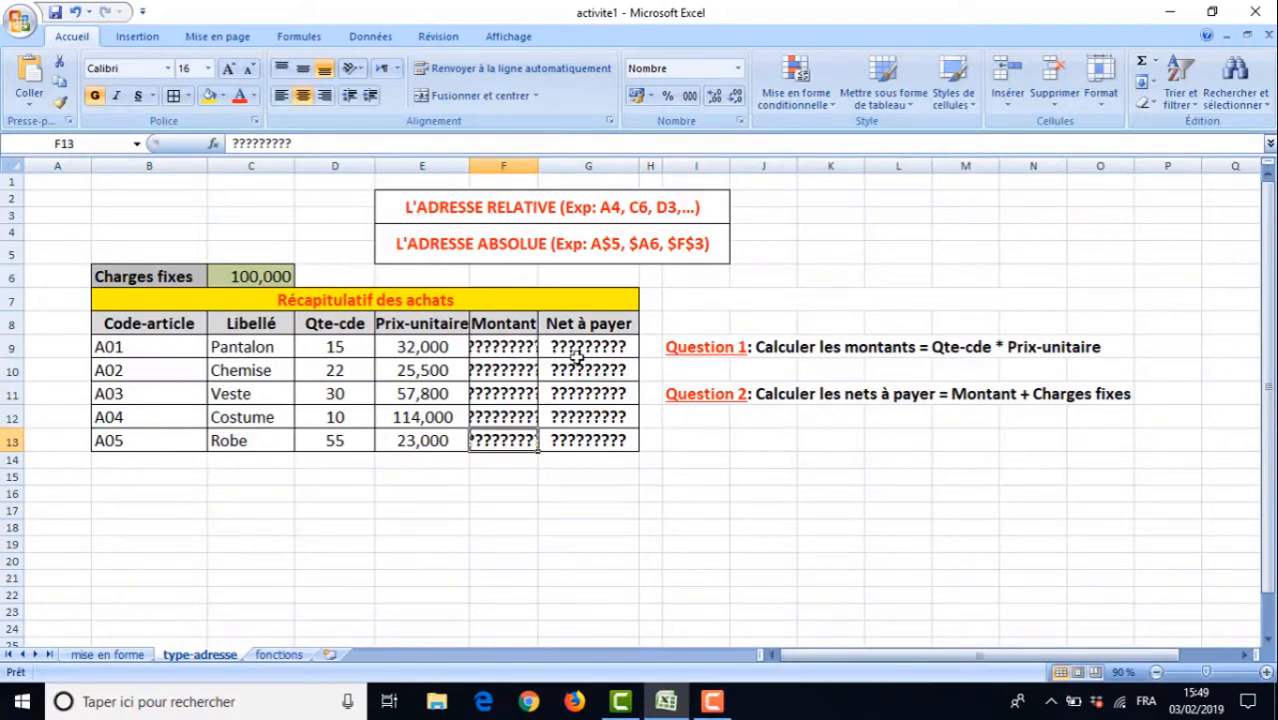
{"action": "left_click", "coordinate": [578, 347]}
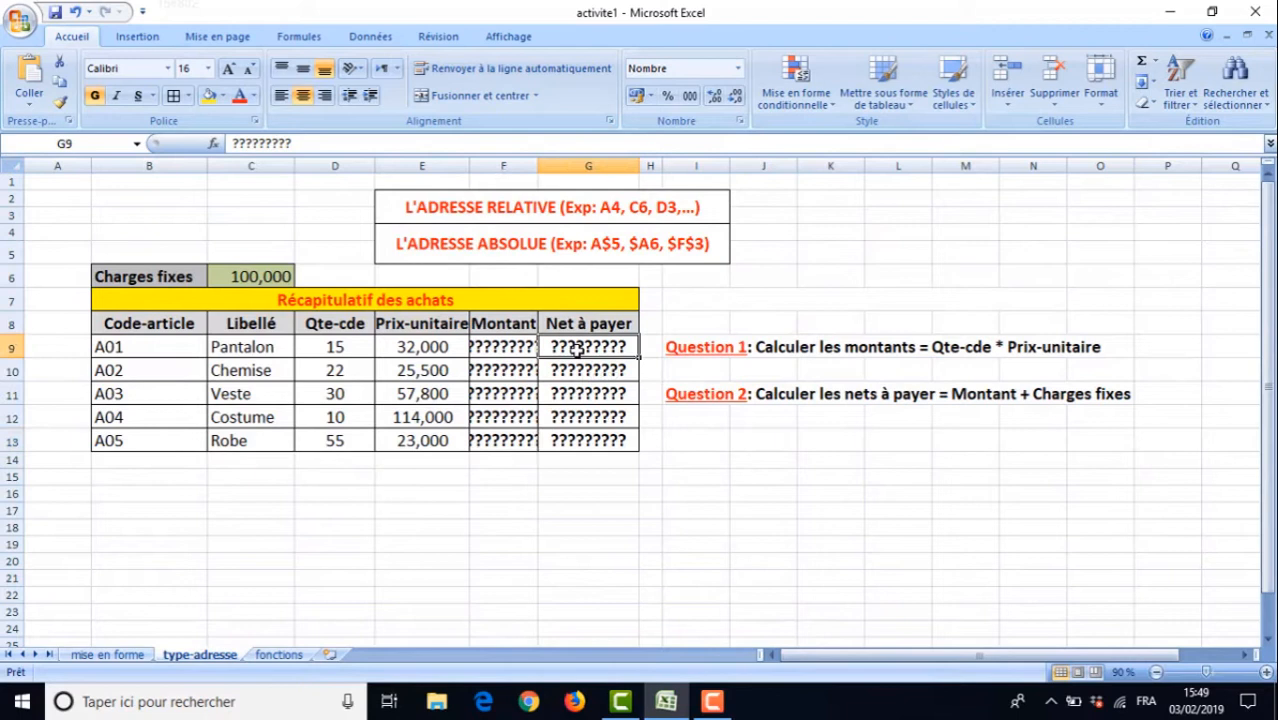
{"action": "left_click", "coordinate": [568, 440]}
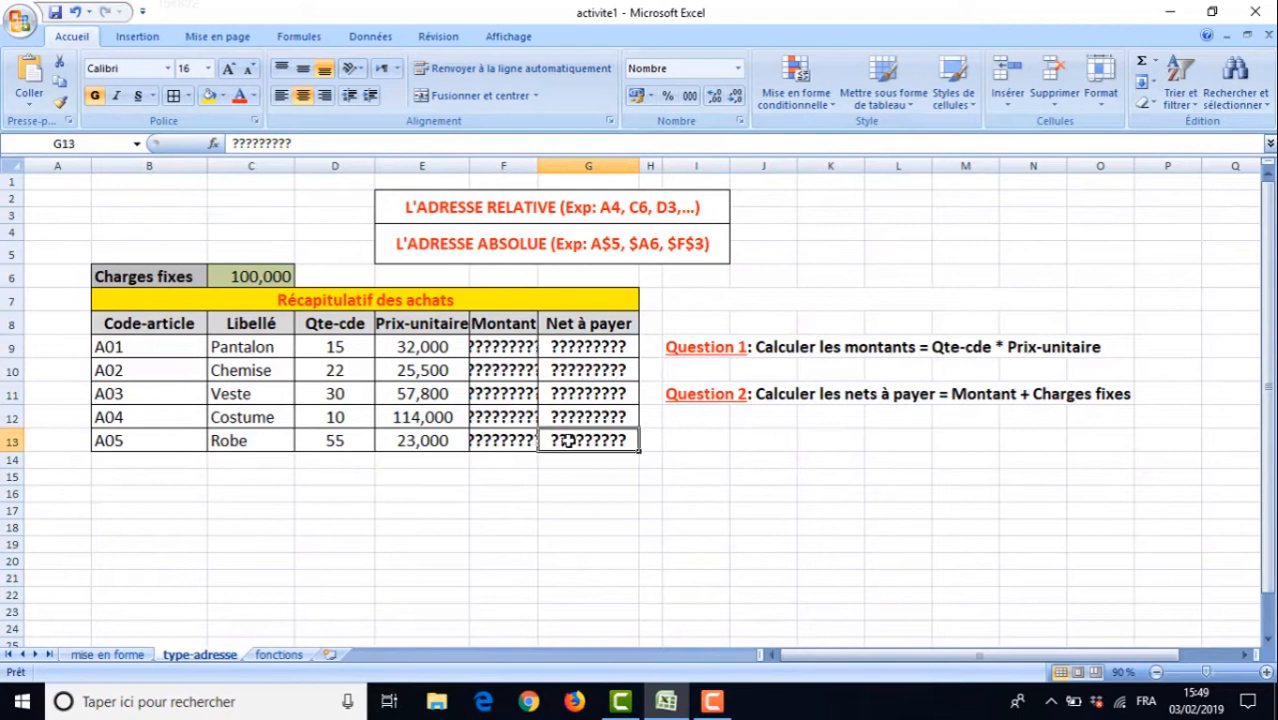
Calculate the Montant of article A01 in F9 with the formula =D9*E9
{"action": "left_click", "coordinate": [484, 347]}
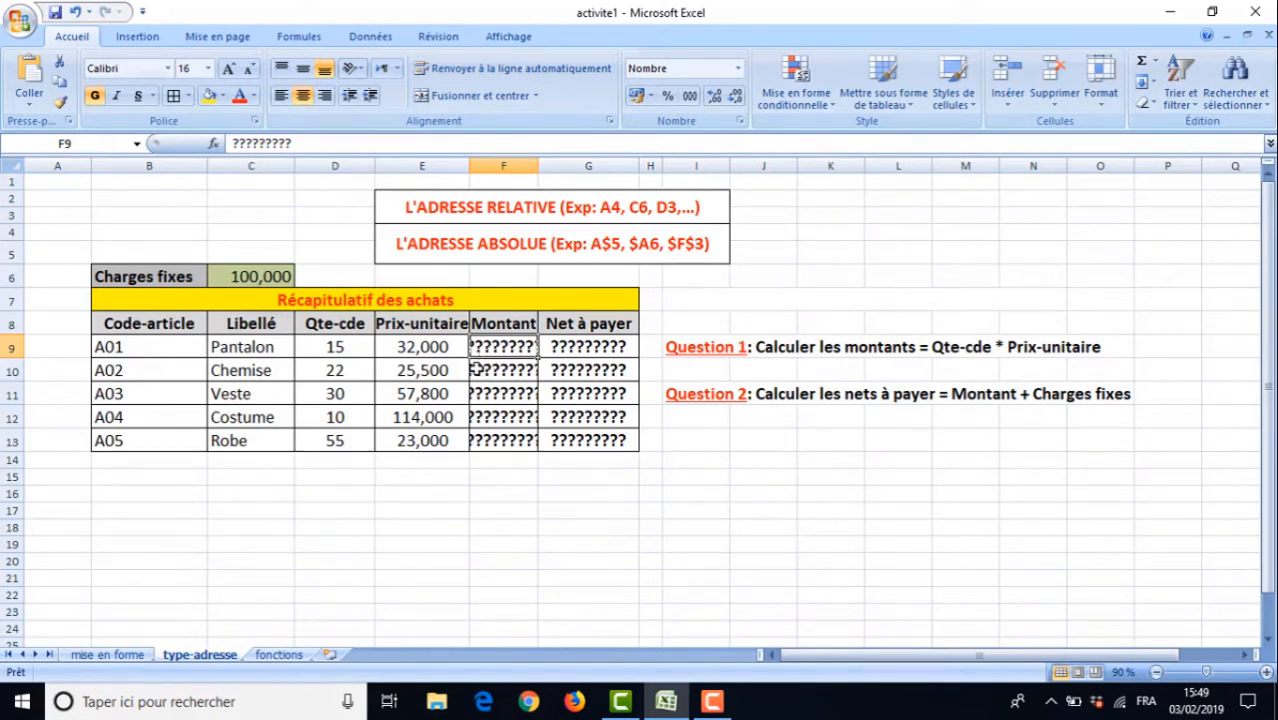
{"action": "type", "text": "="}
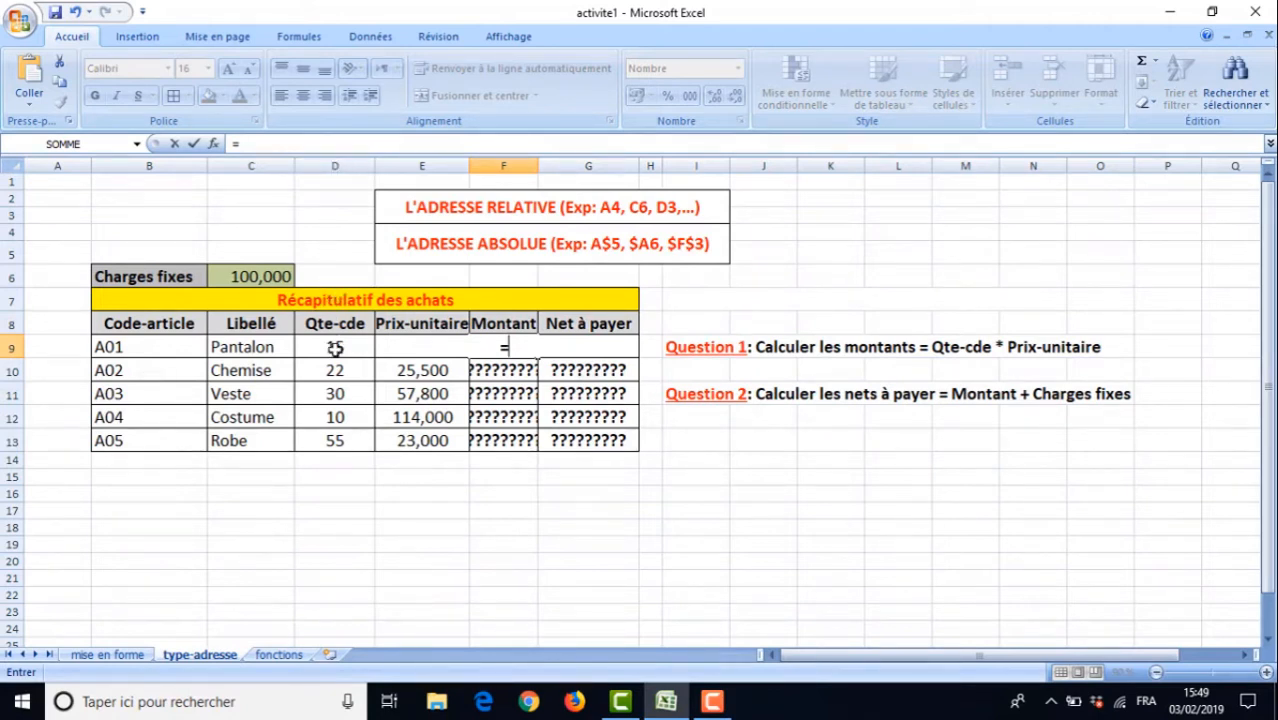
{"action": "type", "text": "d"}
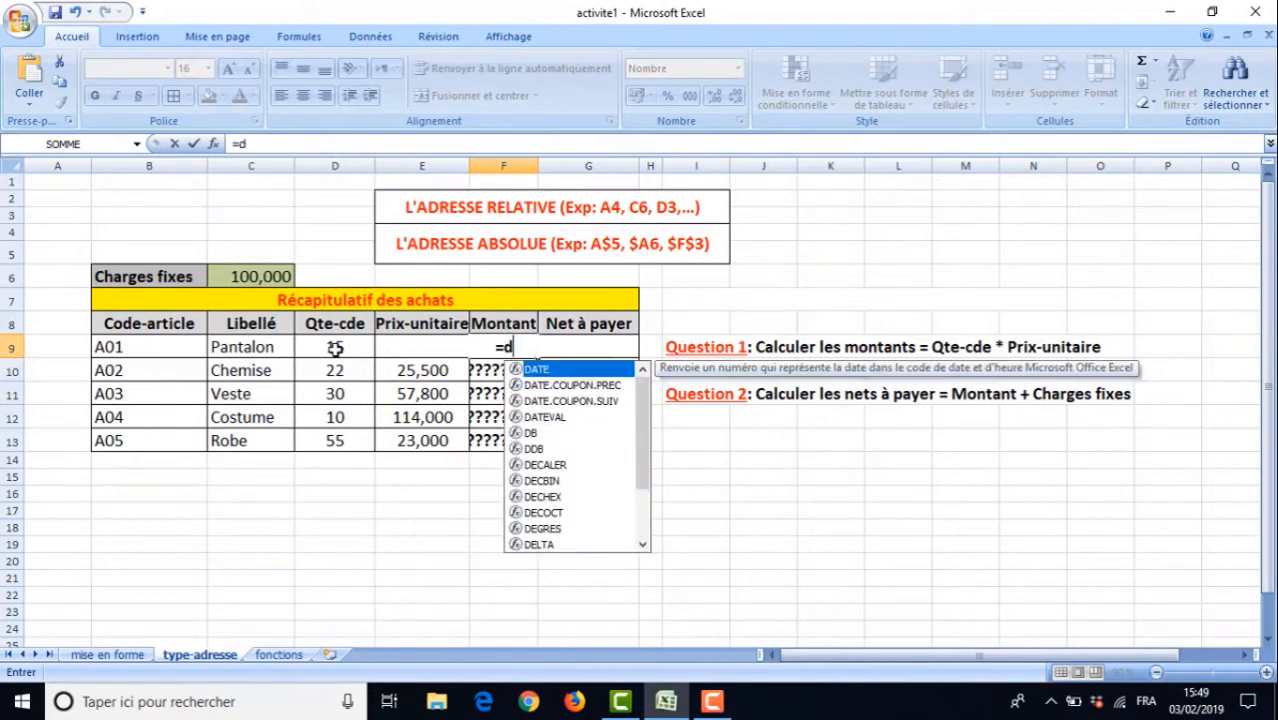
{"action": "type", "text": "9*"}
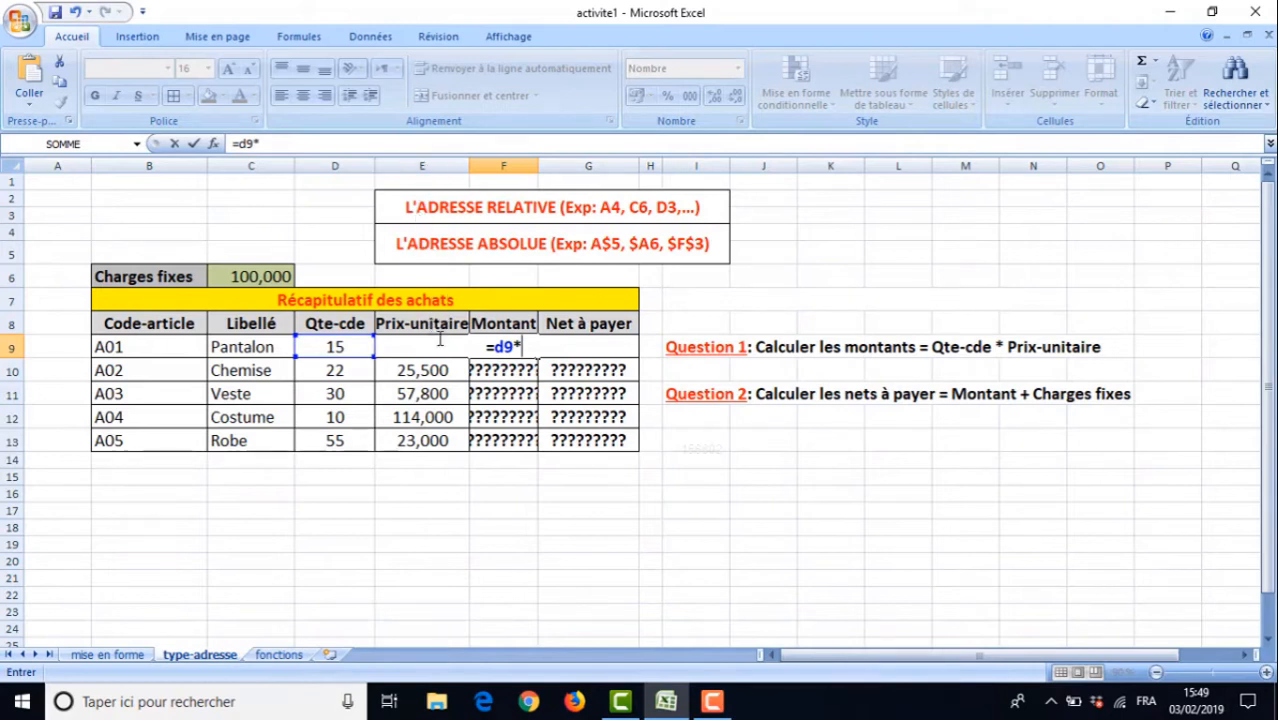
{"action": "type", "text": "e"}
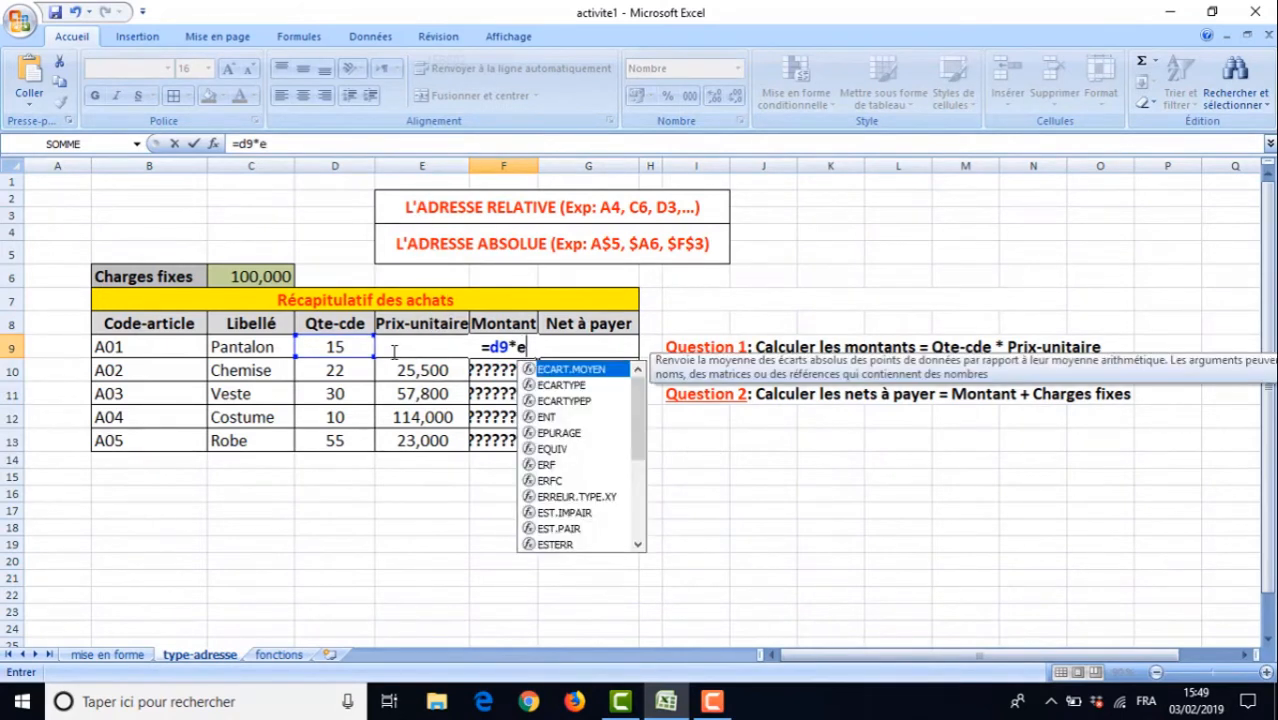
{"action": "type", "text": "9"}
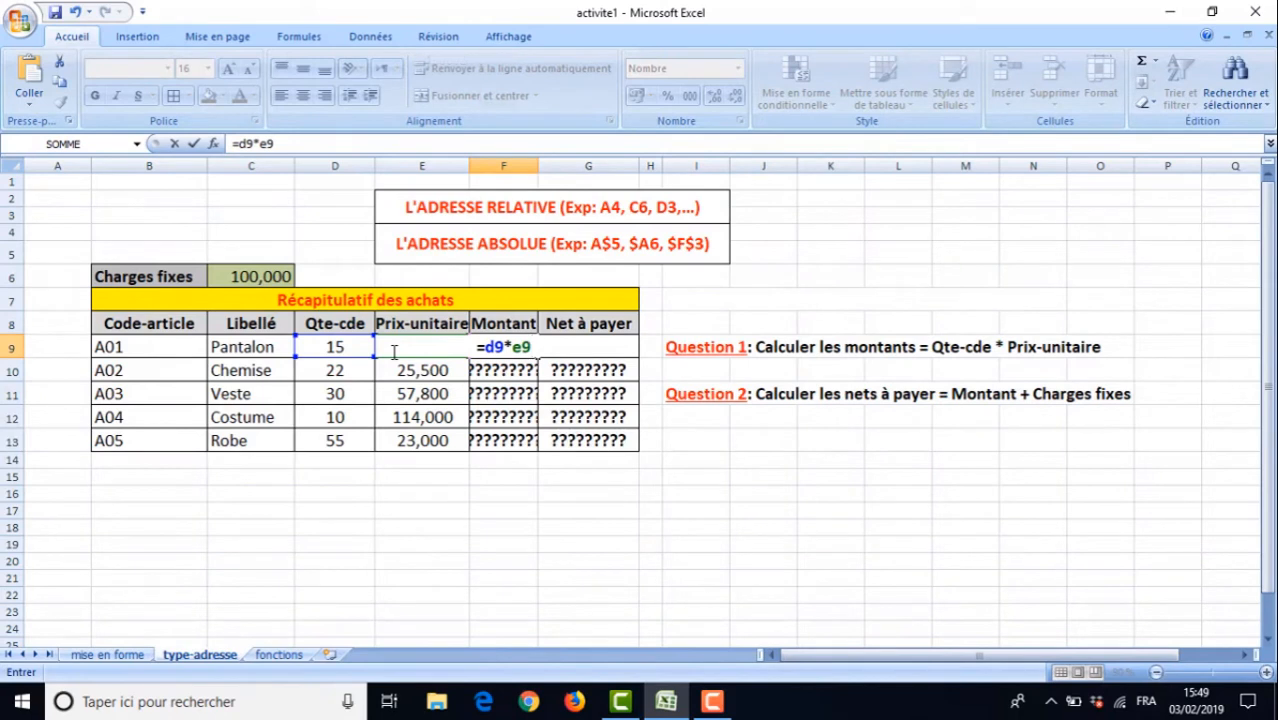
{"action": "key", "text": "Return"}
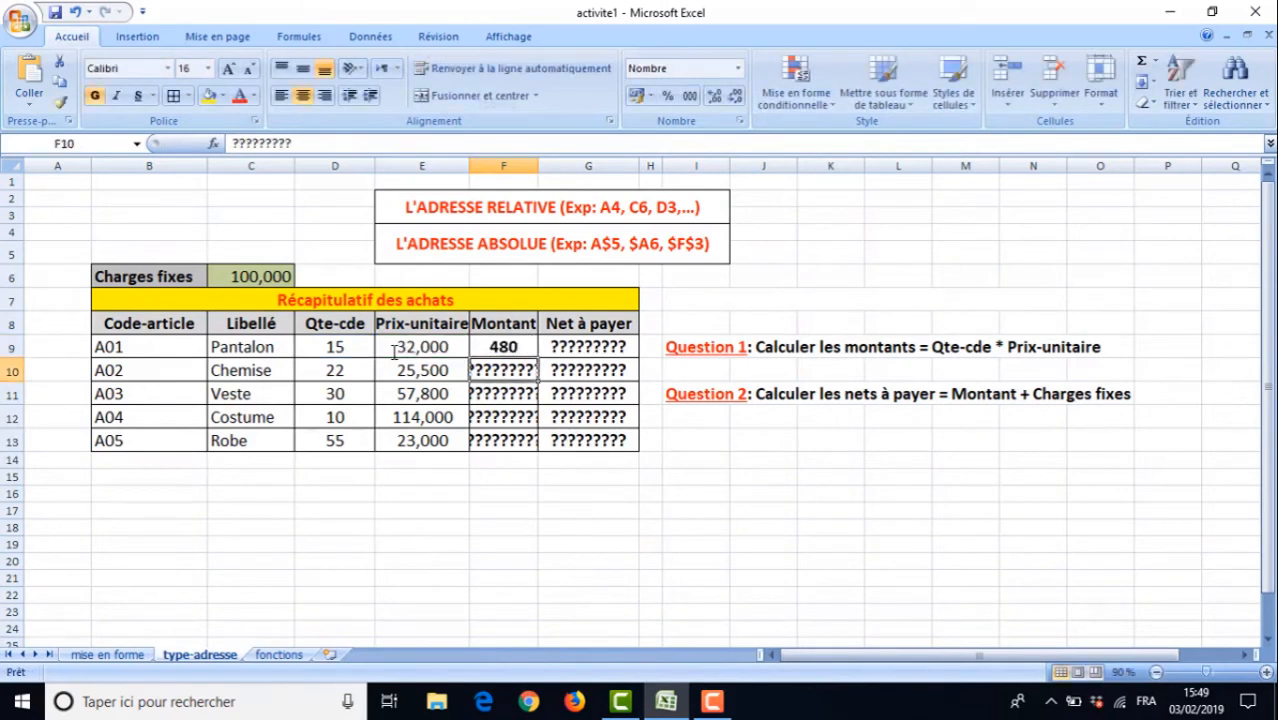
Copy the Montant formula from F9 down to F13 and check the copied formulas in F10 and F11
{"action": "left_click", "coordinate": [511, 346]}
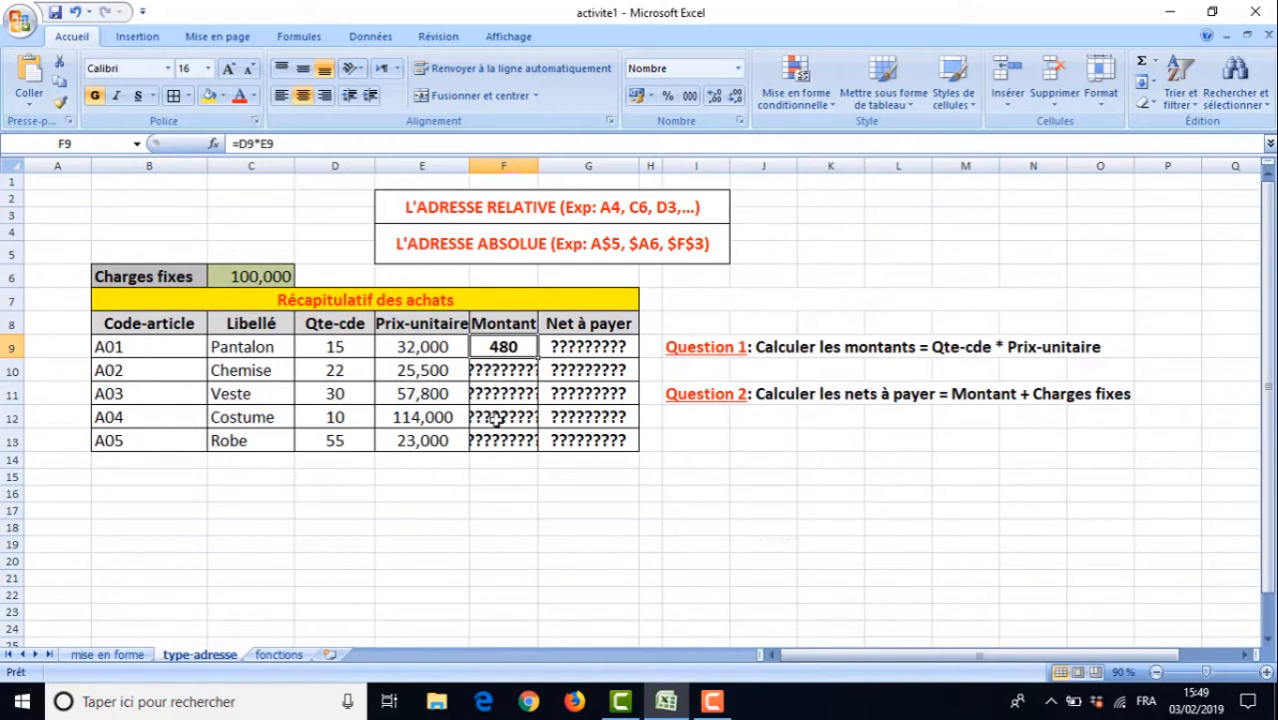
{"action": "left_click", "coordinate": [538, 358]}
{"action": "left_click_drag", "start_coordinate": [538, 357], "coordinate": [517, 442]}
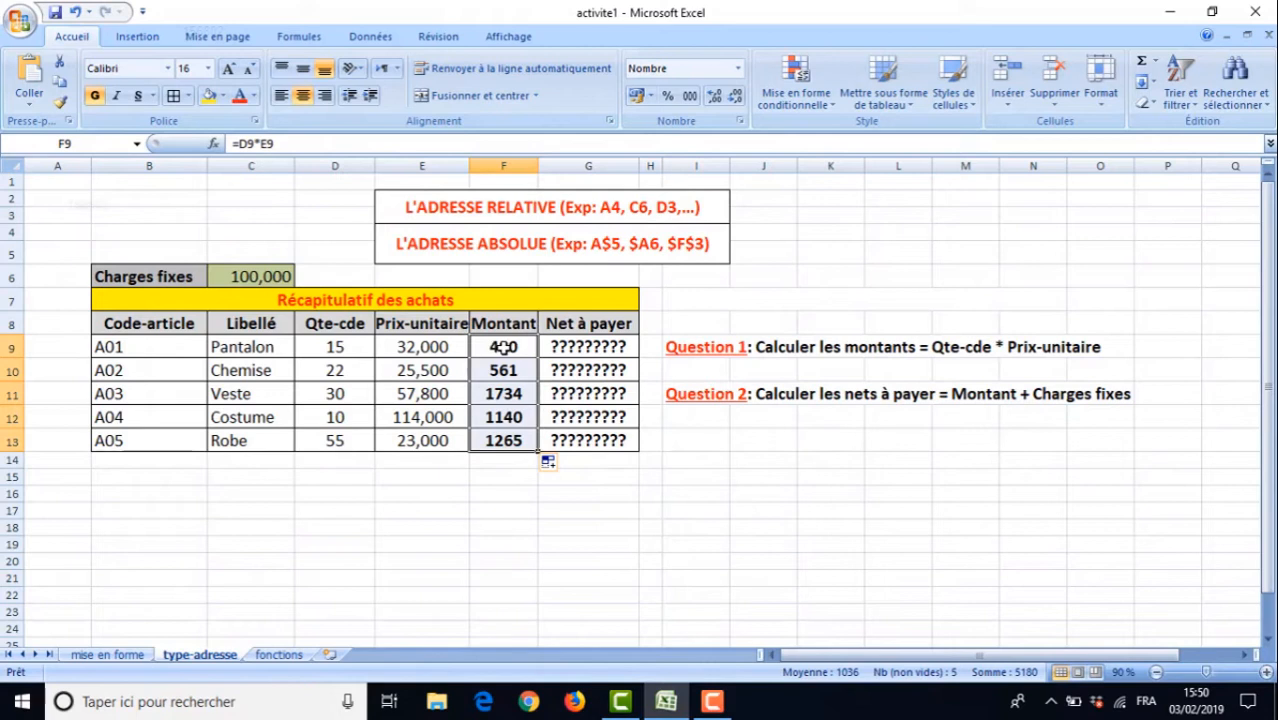
{"action": "left_click", "coordinate": [503, 347]}
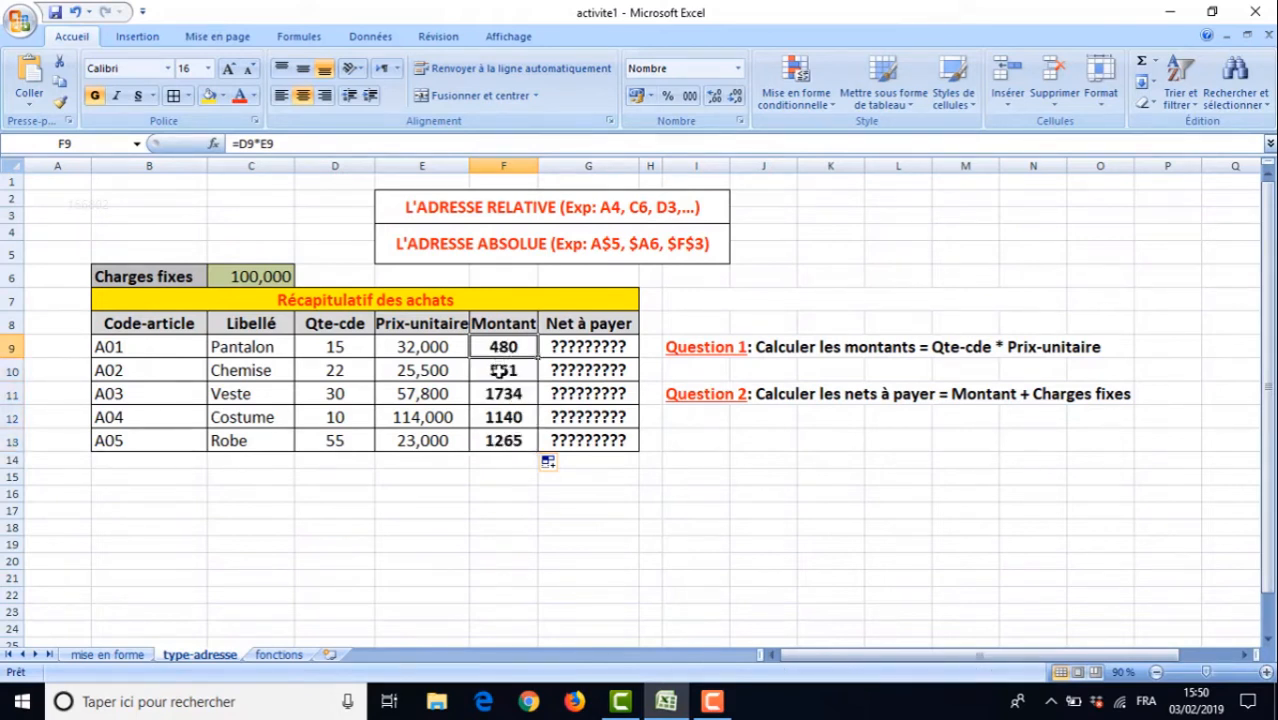
{"action": "left_click", "coordinate": [502, 370]}
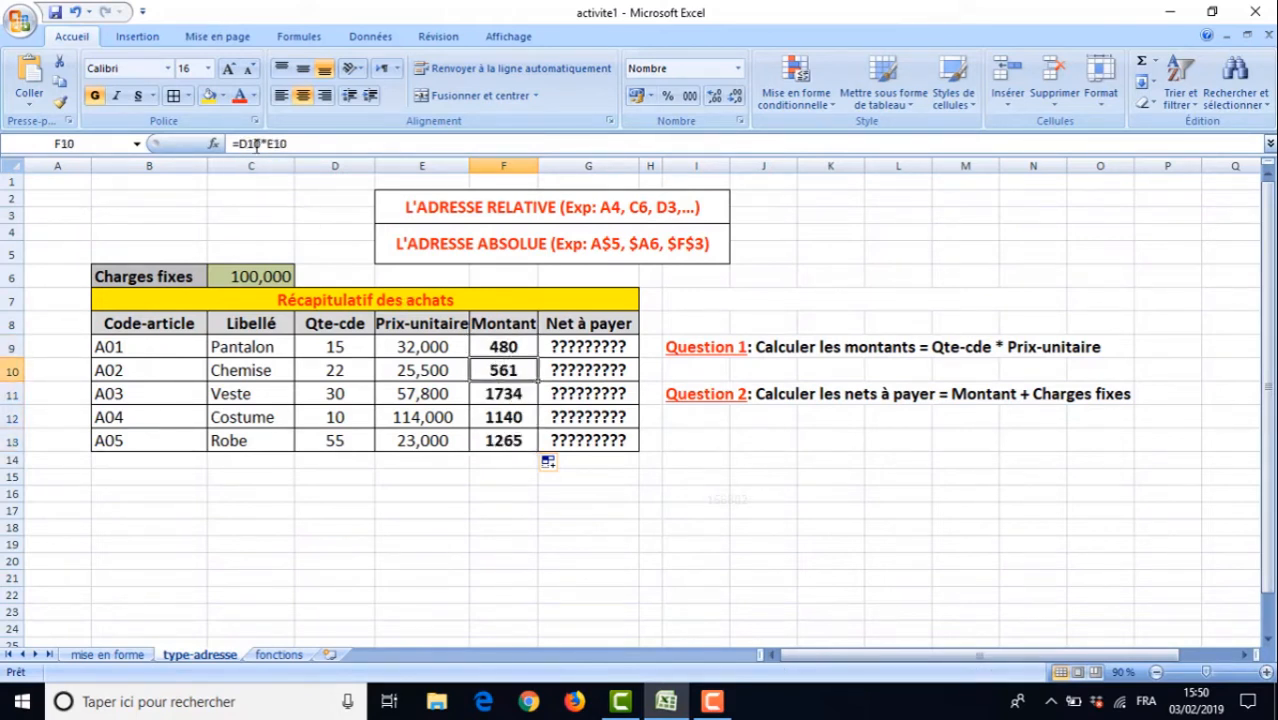
{"action": "left_click", "coordinate": [497, 394]}
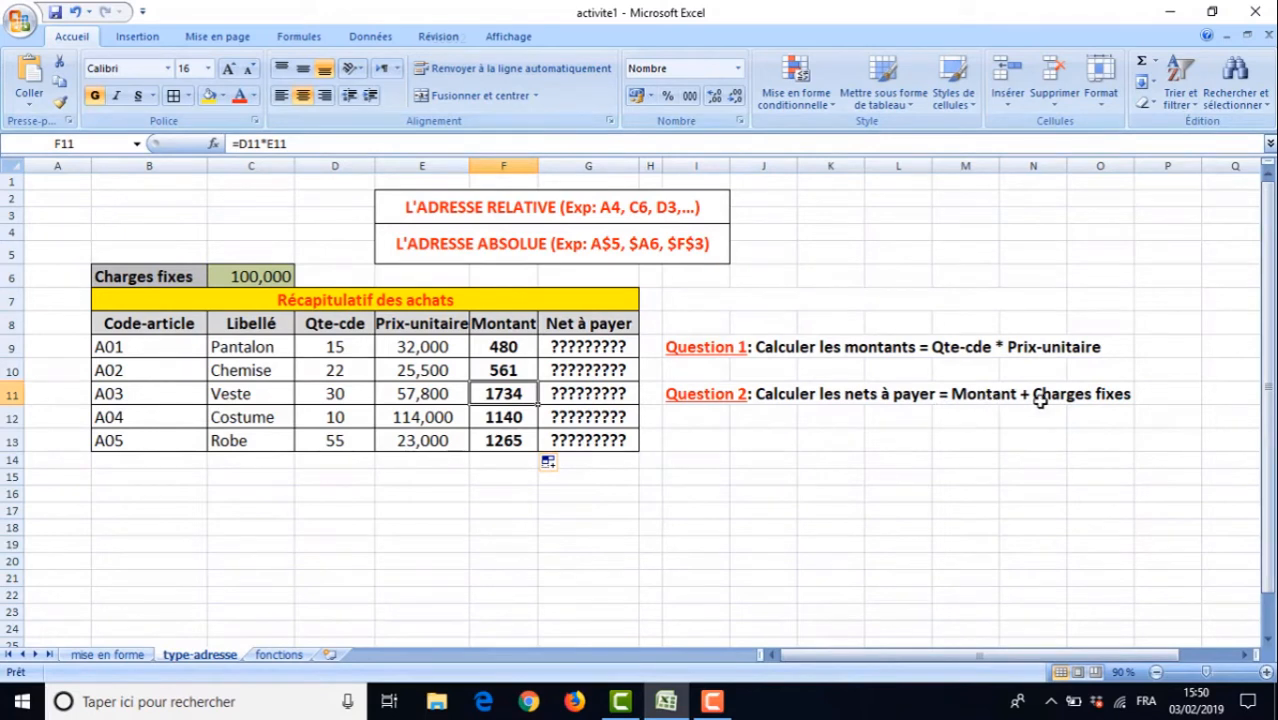
Calculate the Net à payer of article A01 in G9 with the formula =F9+C6 and copy it down to G13
{"action": "left_click", "coordinate": [579, 347]}
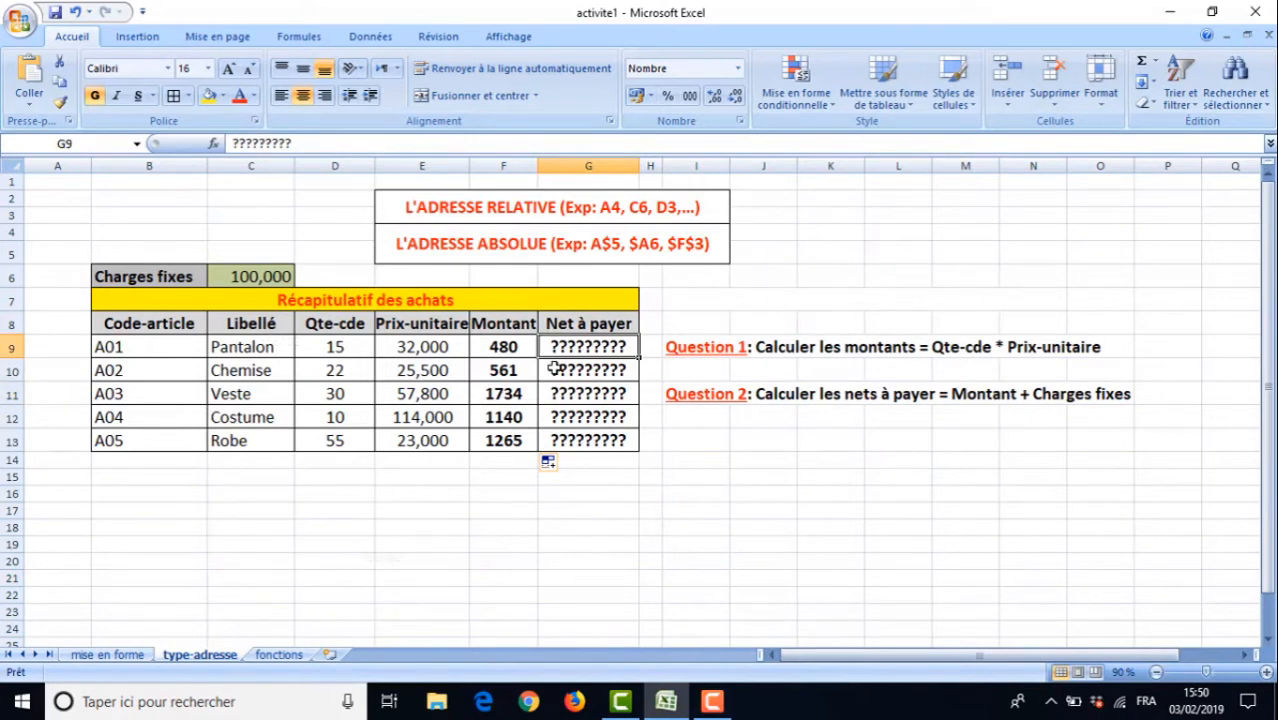
{"action": "type", "text": "="}
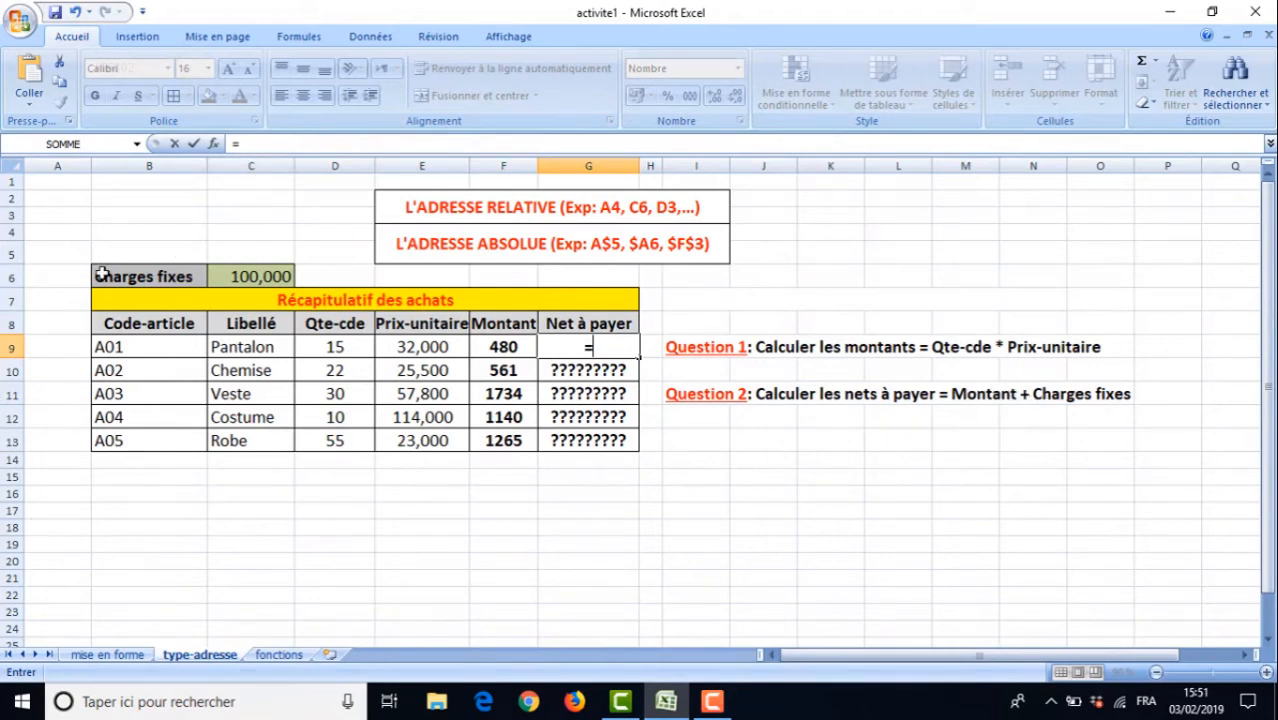
{"action": "left_click", "coordinate": [503, 347]}
{"action": "type", "text": "+"}
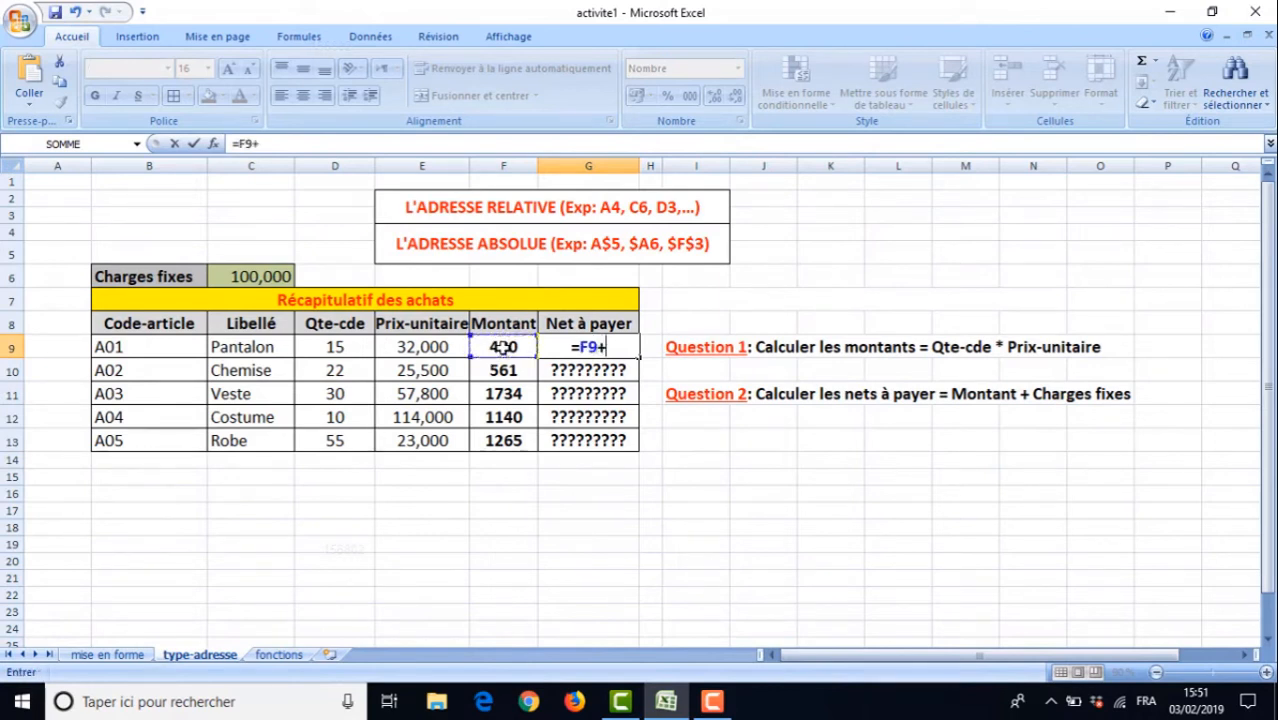
{"action": "left_click", "coordinate": [248, 277]}
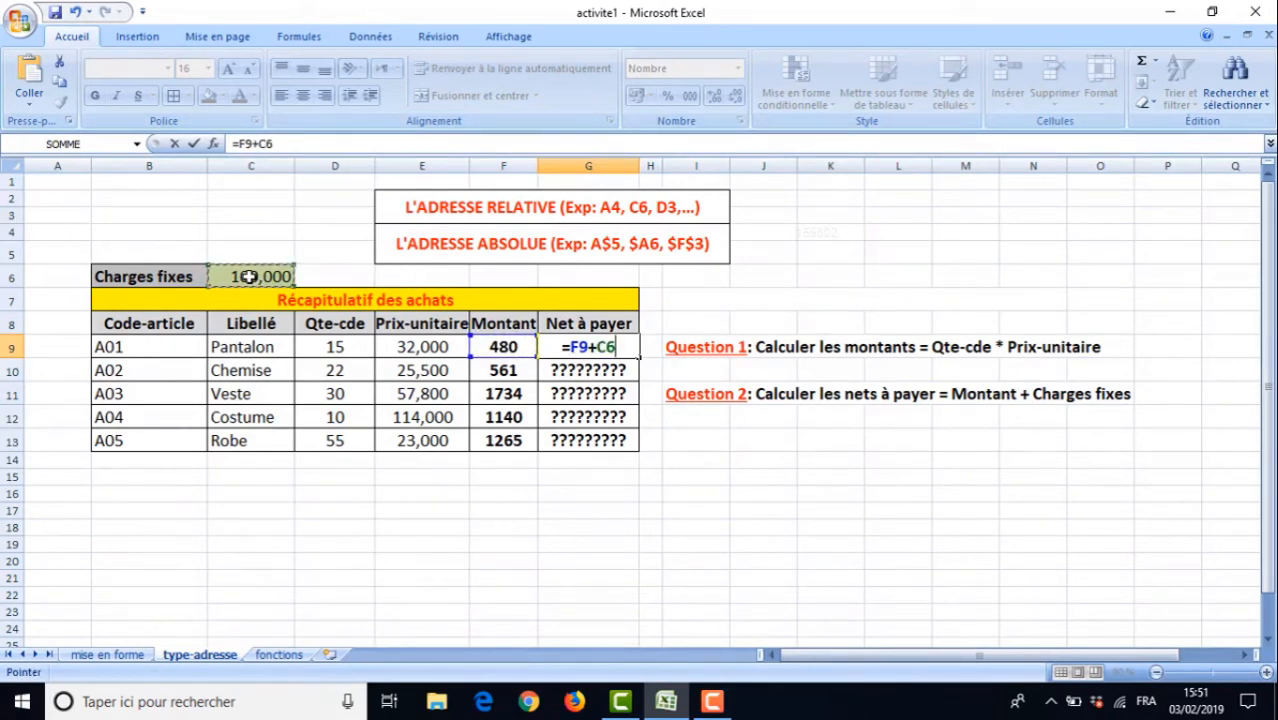
{"action": "key", "text": "Return"}
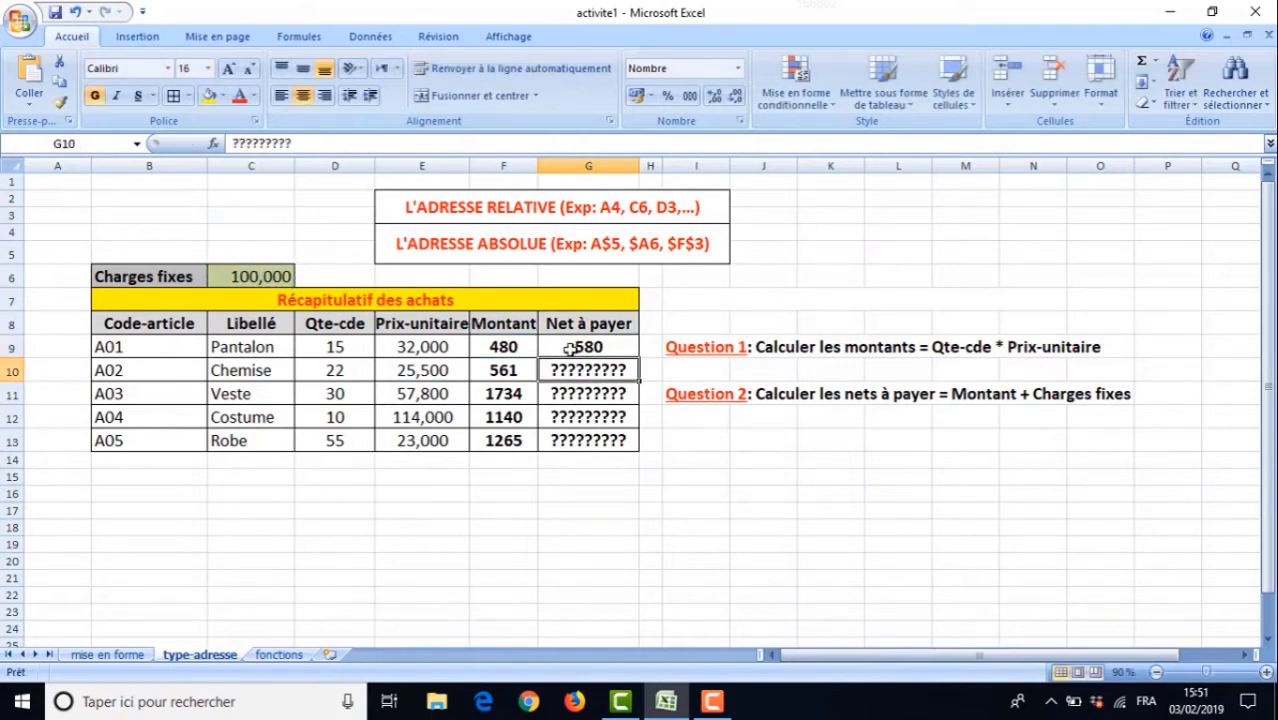
{"action": "left_click", "coordinate": [582, 347]}
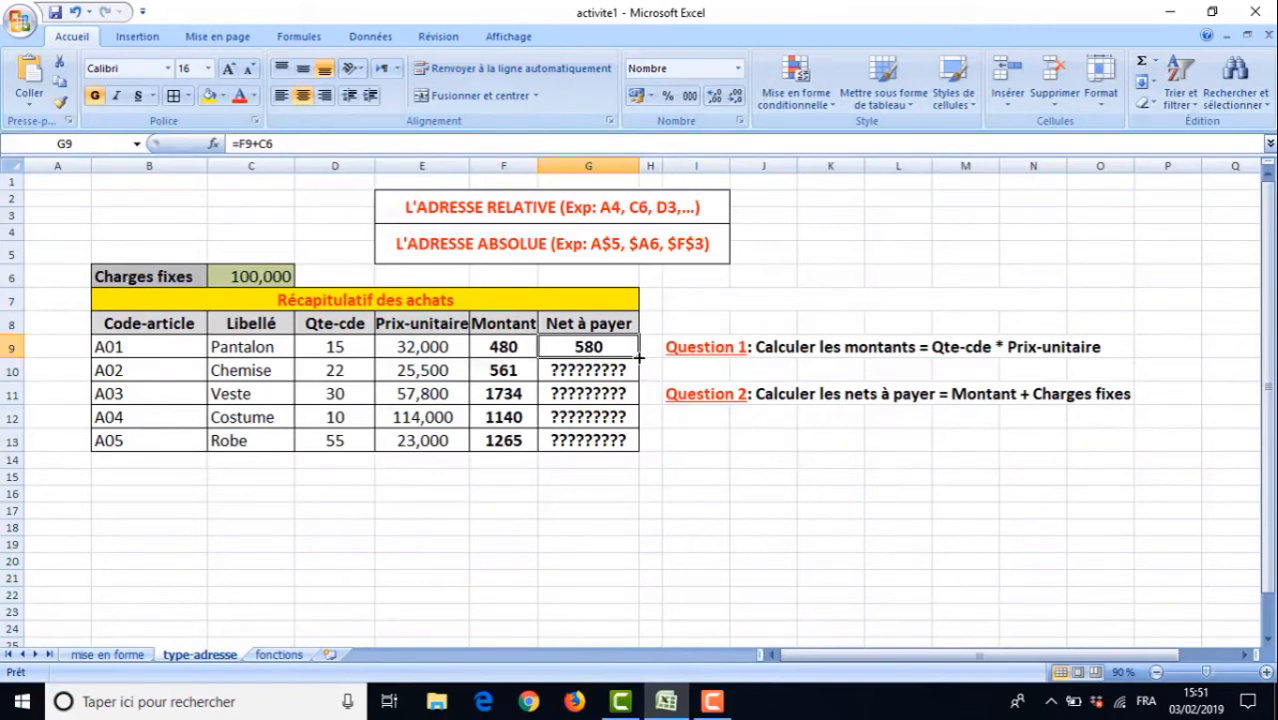
{"action": "left_click_drag", "start_coordinate": [638, 357], "coordinate": [623, 441]}
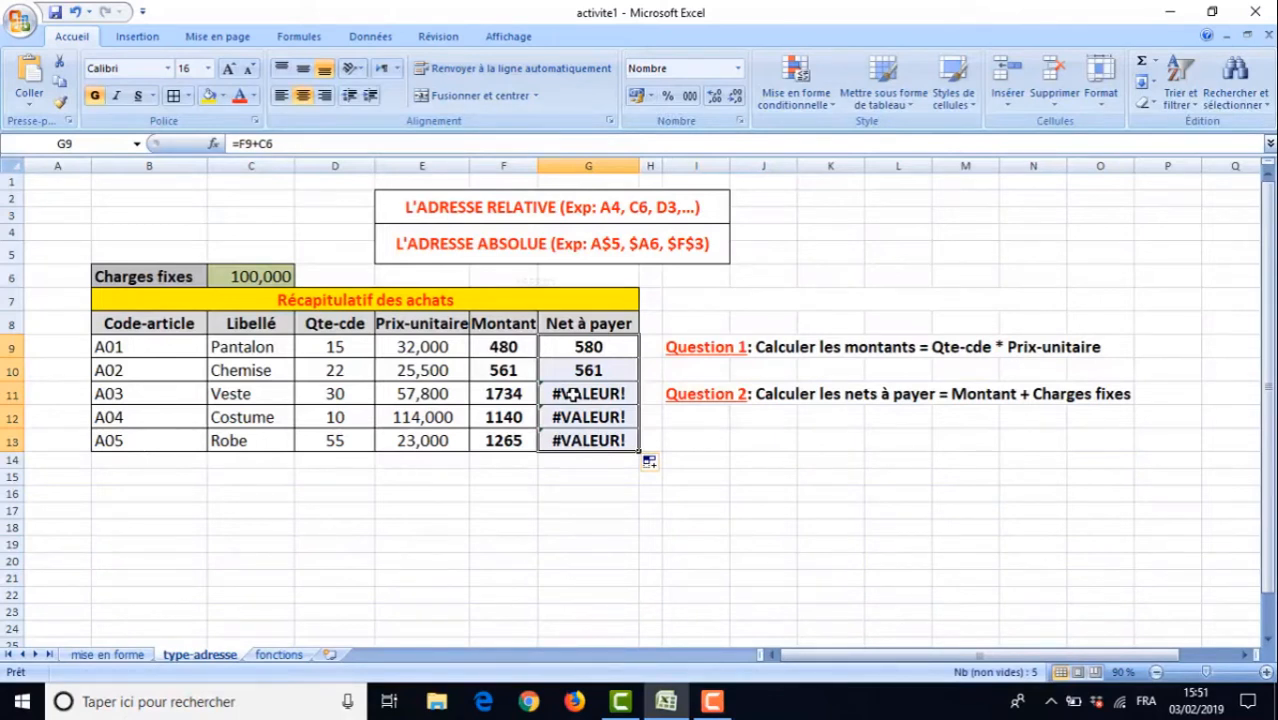
Compare the cell references in the Net à payer formulas of G9 to G11 with those in the Montant formulas of F9 to F12
{"action": "left_click", "coordinate": [571, 347]}
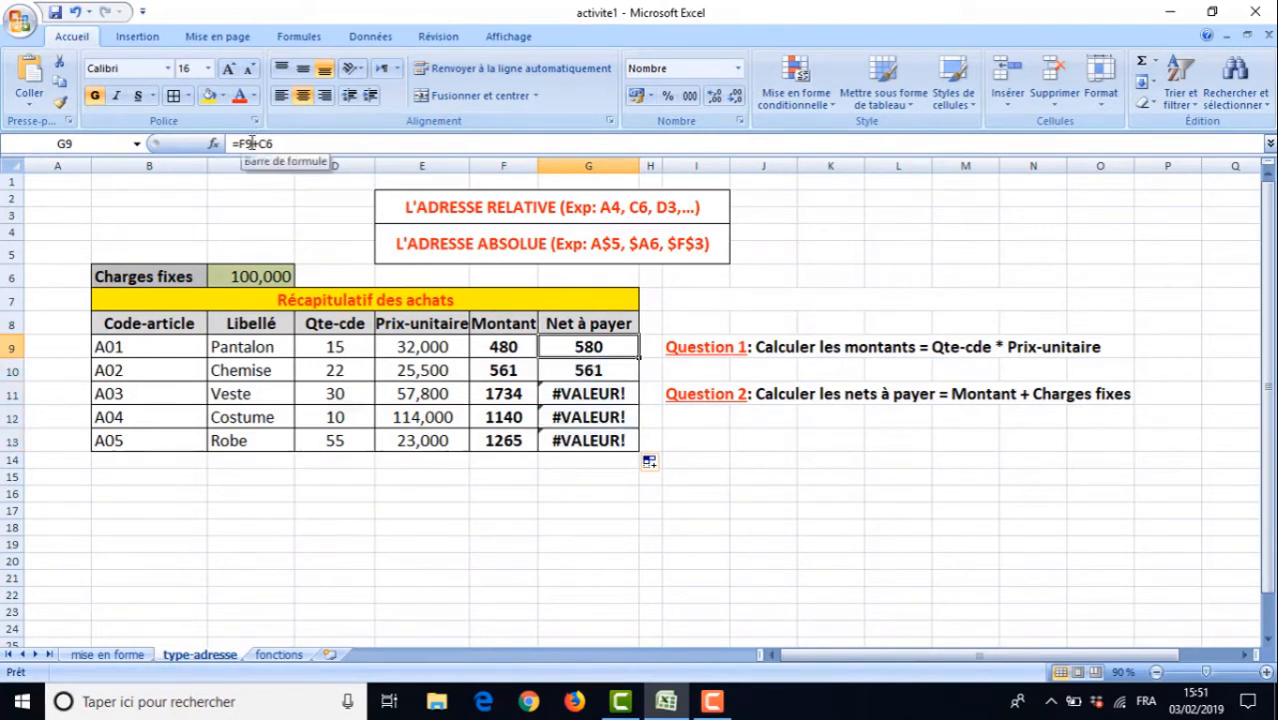
{"action": "left_click", "coordinate": [590, 371]}
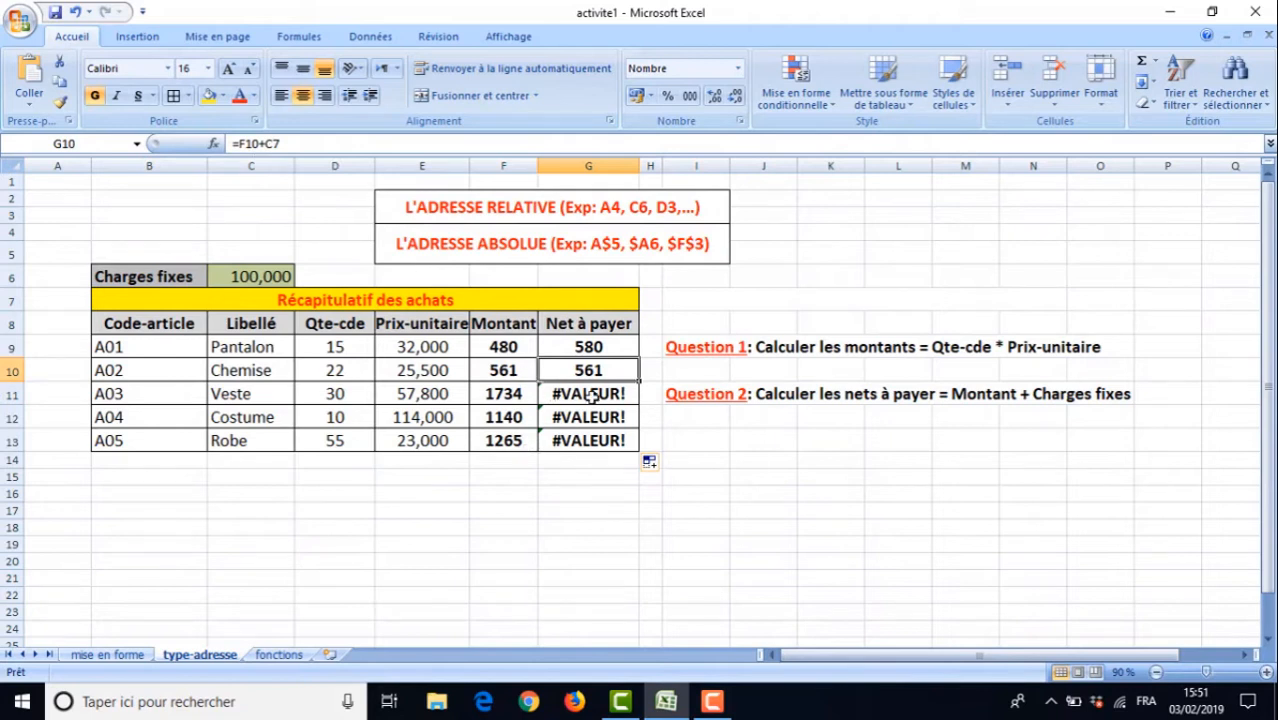
{"action": "left_click", "coordinate": [590, 395]}
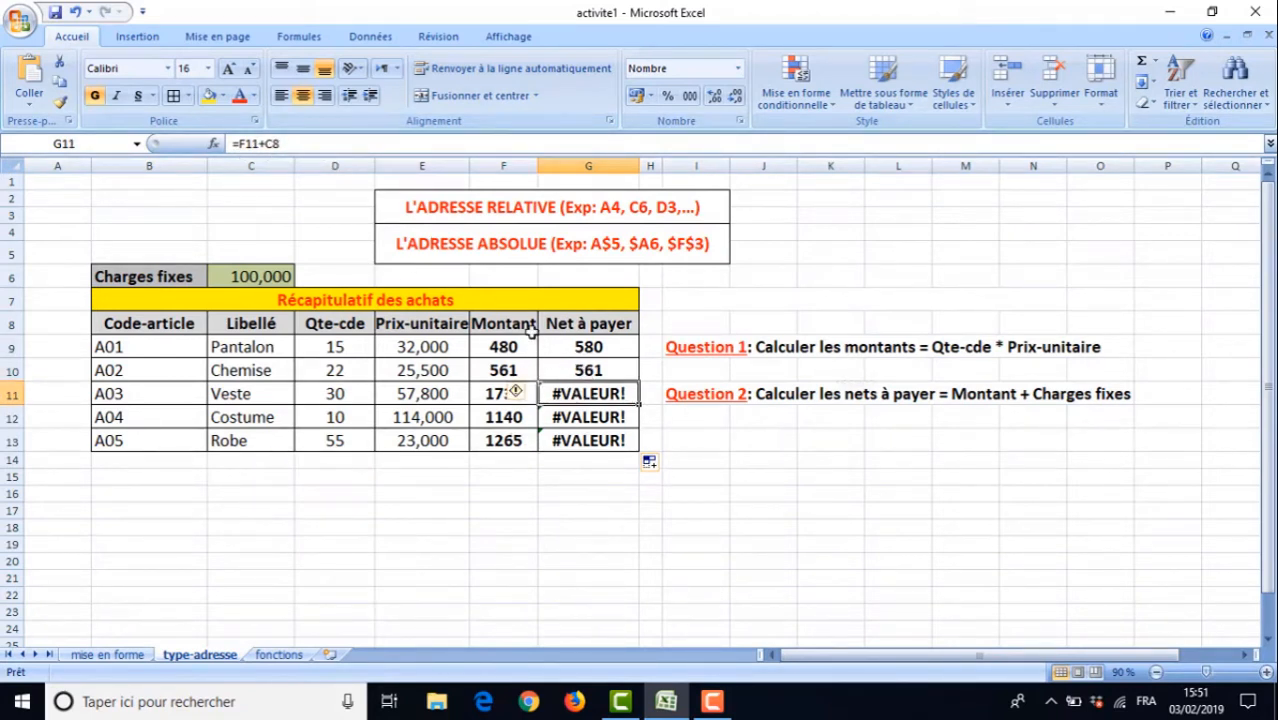
{"action": "left_click", "coordinate": [573, 370]}
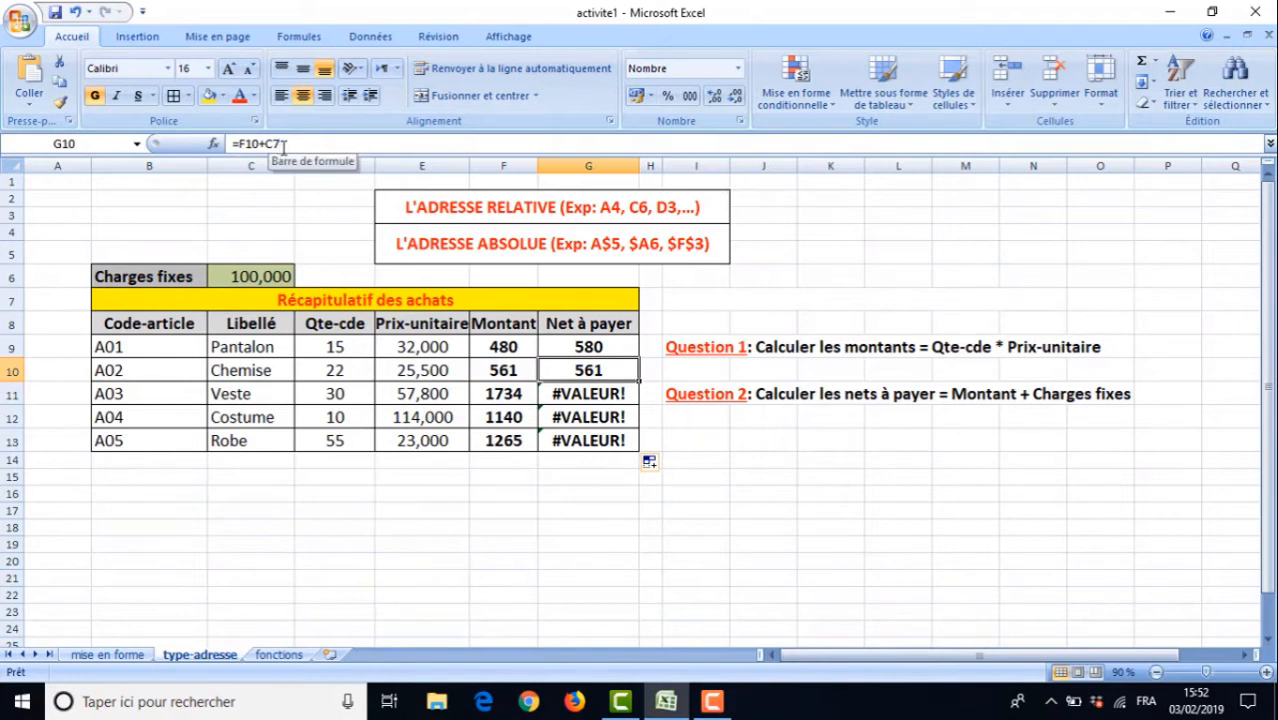
{"action": "left_click", "coordinate": [584, 346]}
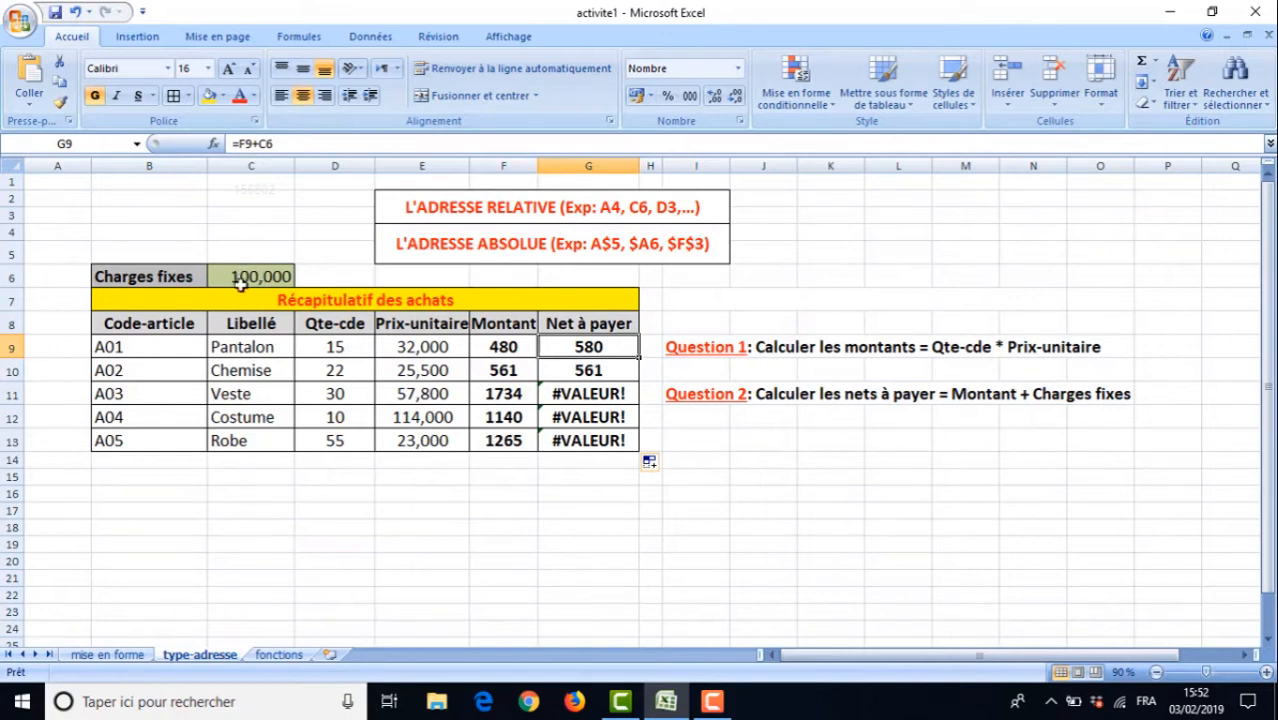
{"action": "left_click", "coordinate": [504, 347]}
{"action": "left_click", "coordinate": [502, 368]}
{"action": "left_click", "coordinate": [494, 393]}
{"action": "left_click", "coordinate": [494, 418]}
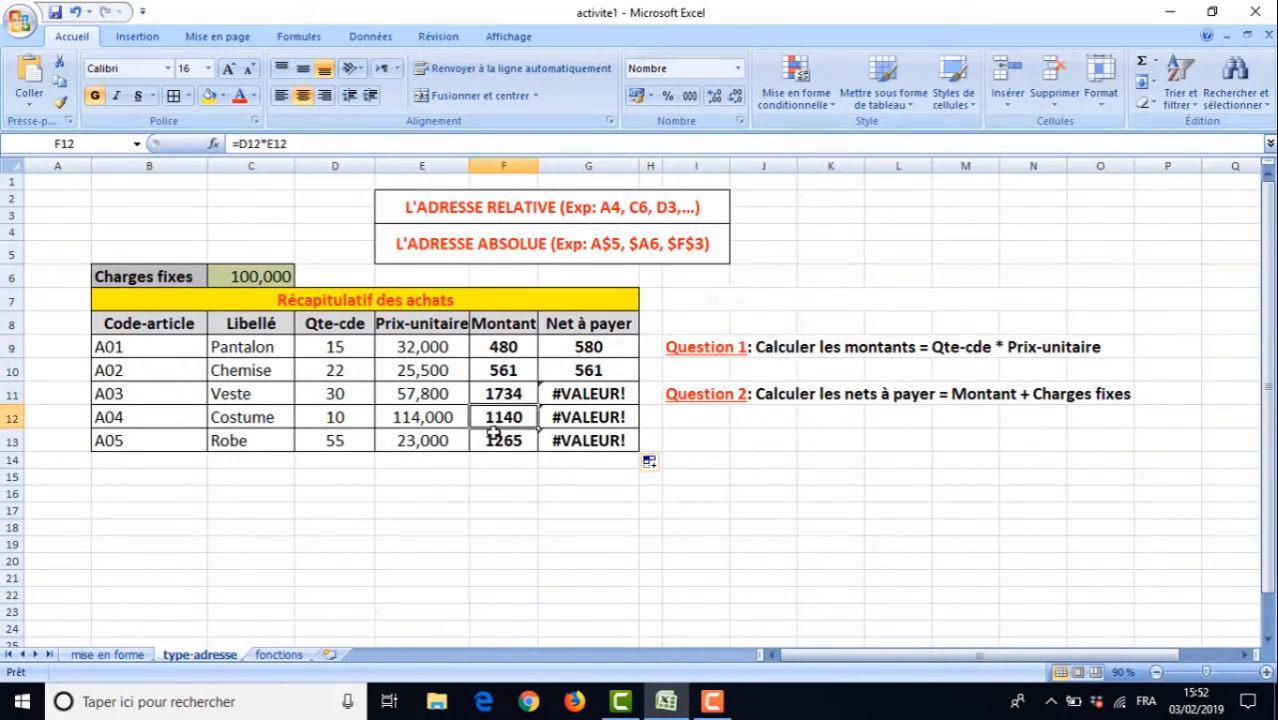
{"action": "left_click", "coordinate": [505, 370]}
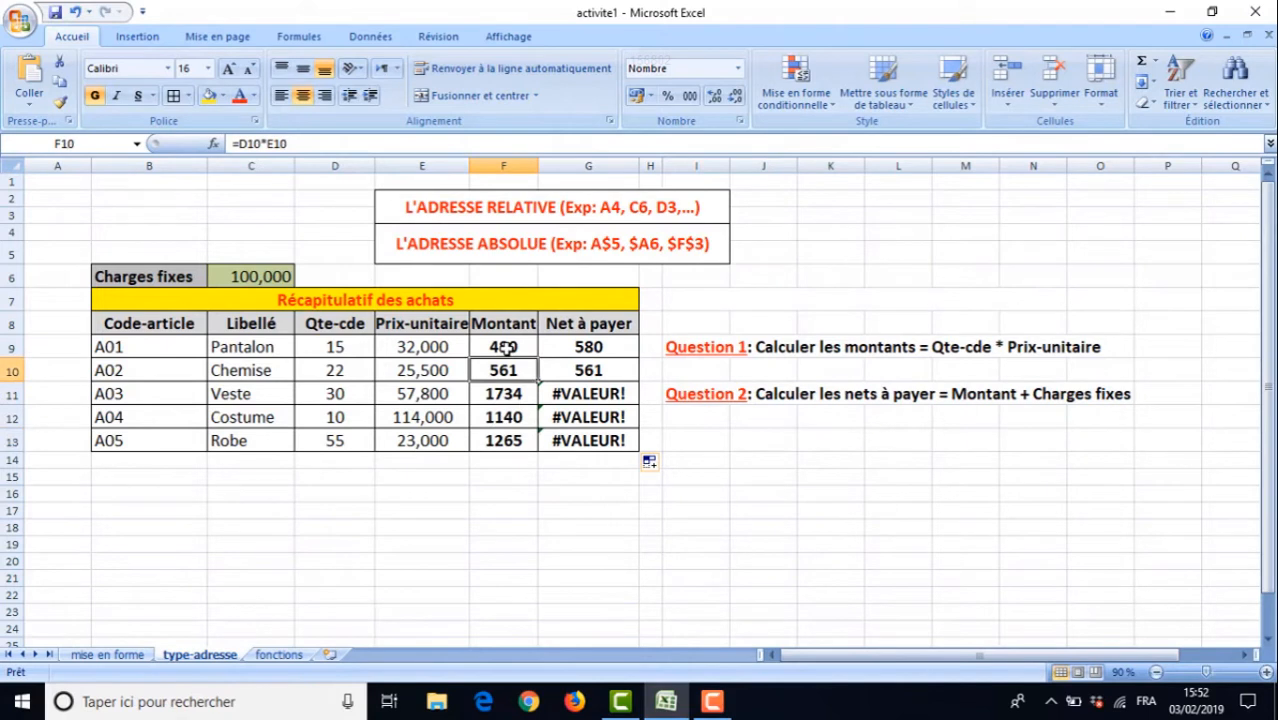
{"action": "left_click", "coordinate": [505, 347]}
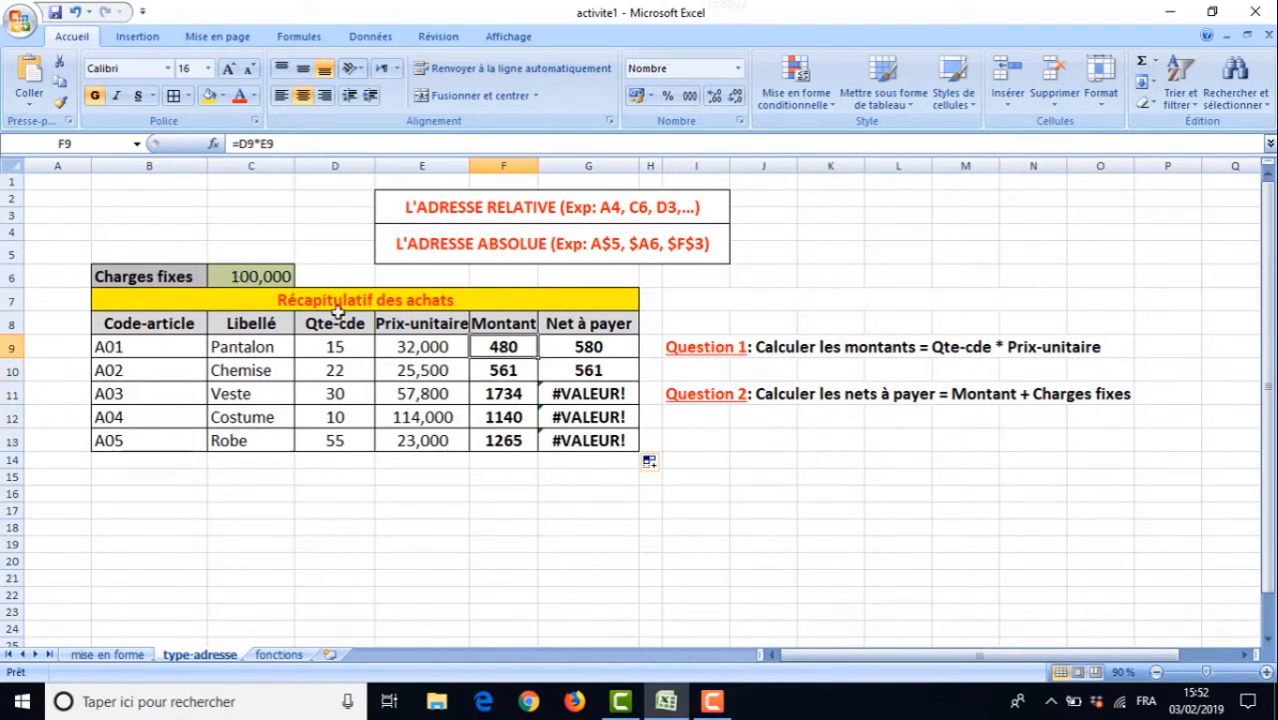
Change the Net à payer formula in G9 to =F9+C$6 and copy it down to G13
{"action": "left_click", "coordinate": [597, 345]}
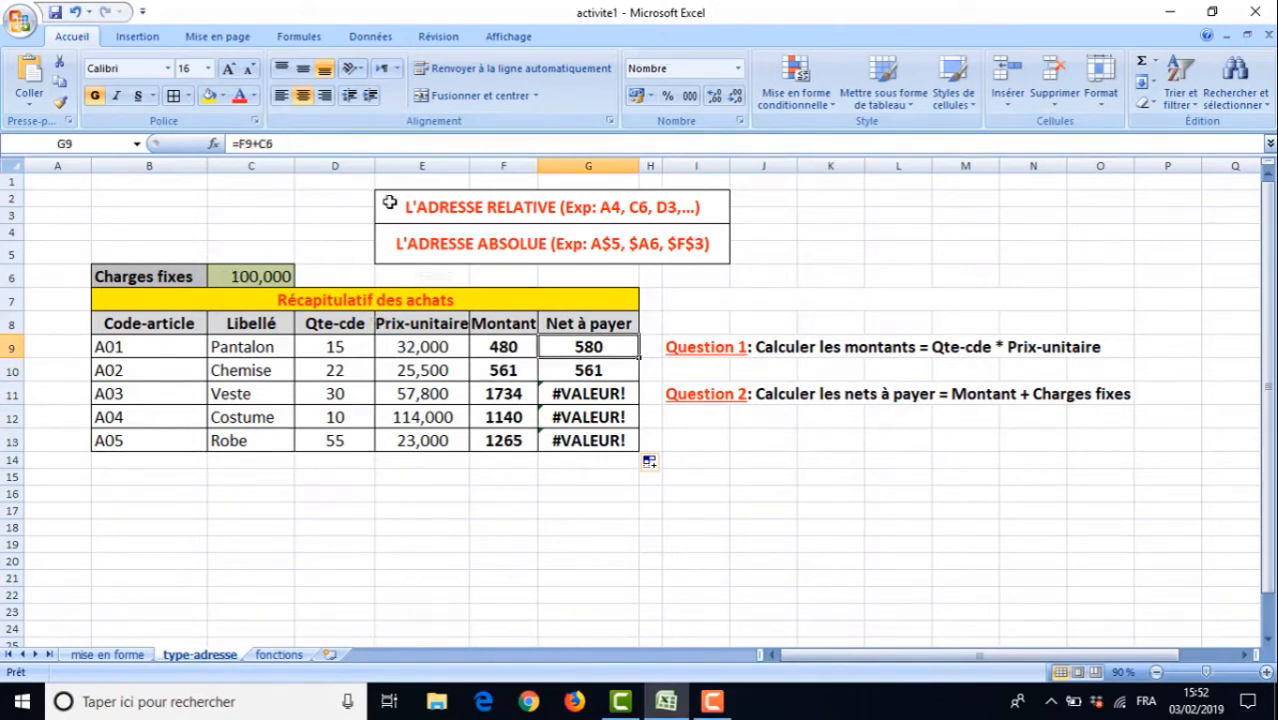
{"action": "left_click", "coordinate": [265, 144]}
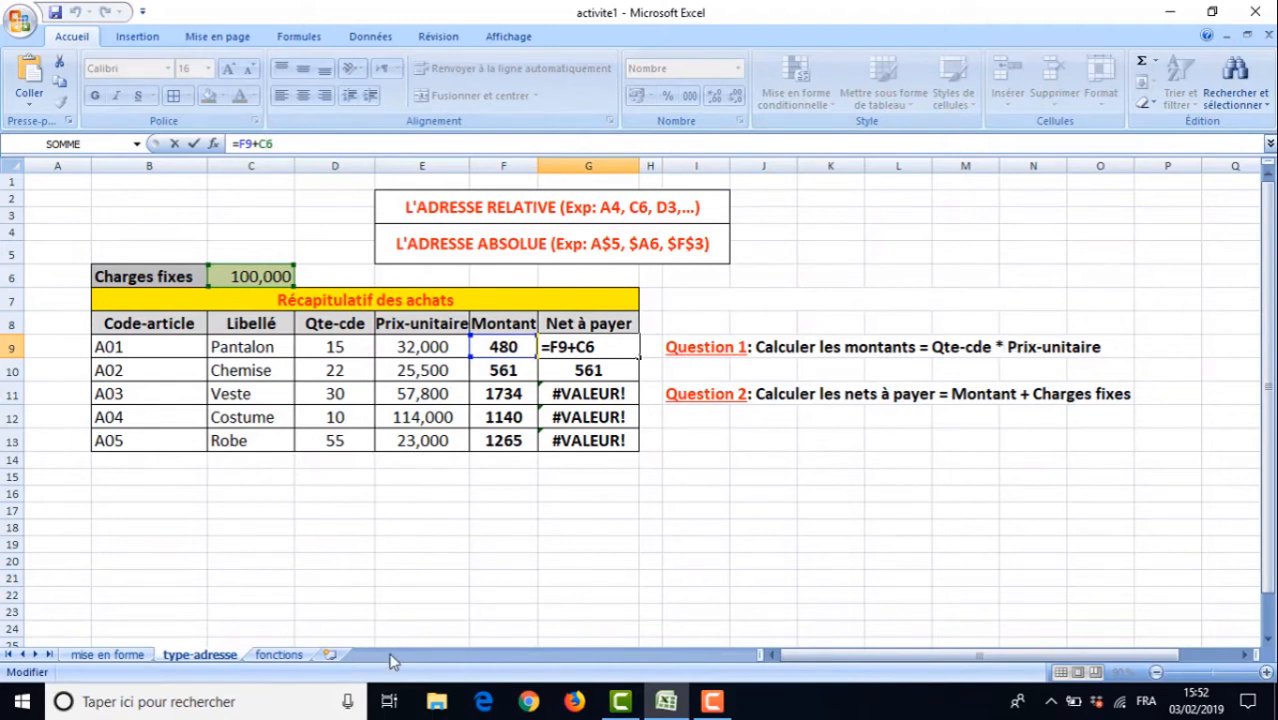
{"action": "type", "text": "$"}
{"action": "key", "text": "Return"}
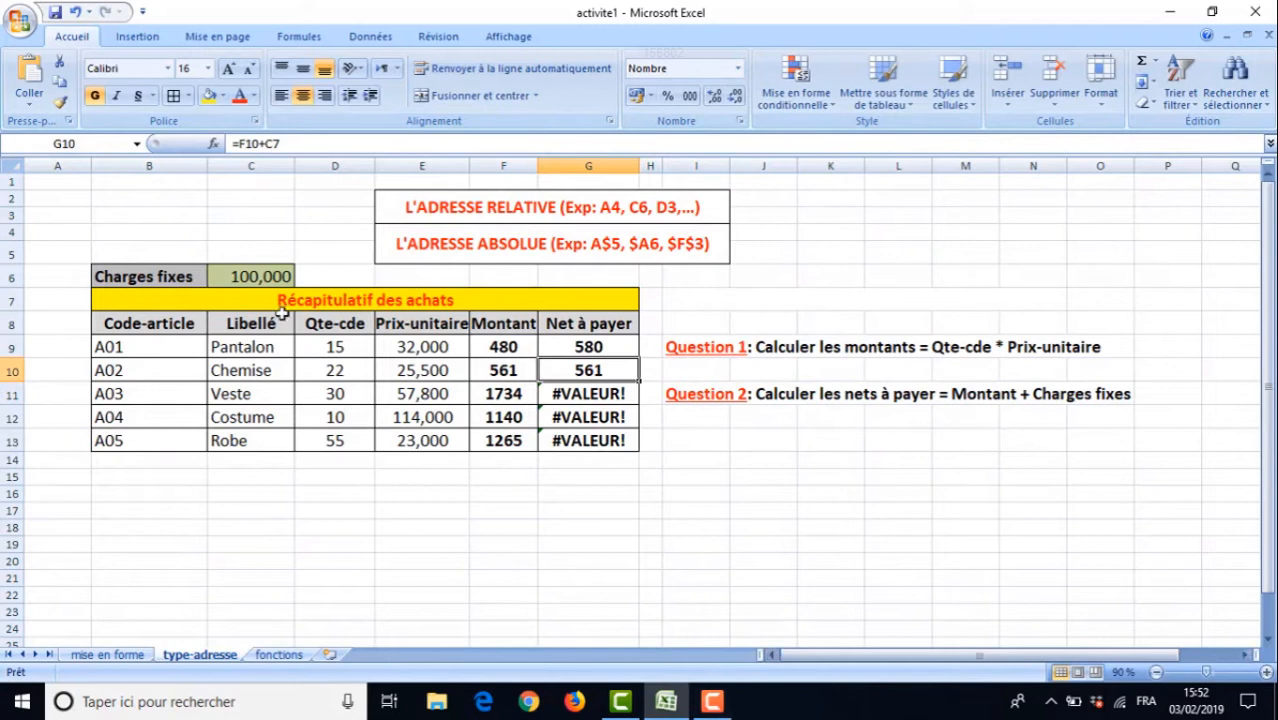
{"action": "left_click", "coordinate": [571, 350]}
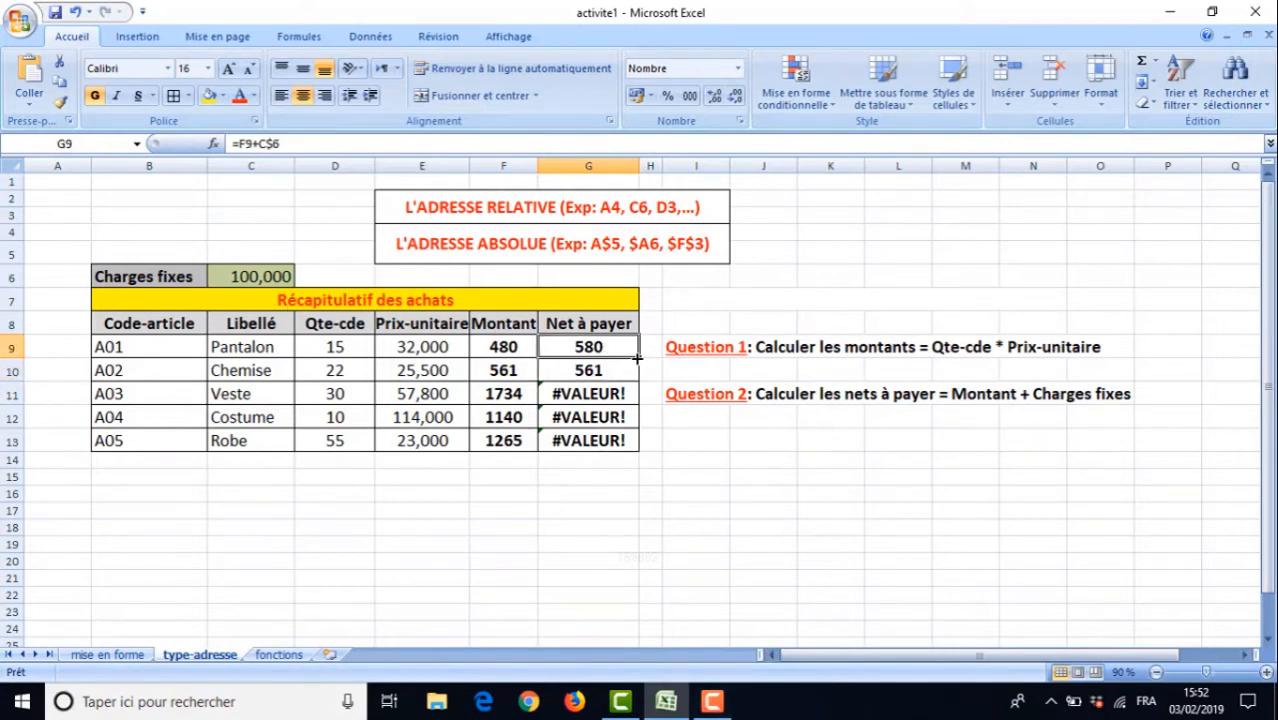
{"action": "left_click_drag", "start_coordinate": [637, 357], "coordinate": [630, 440]}
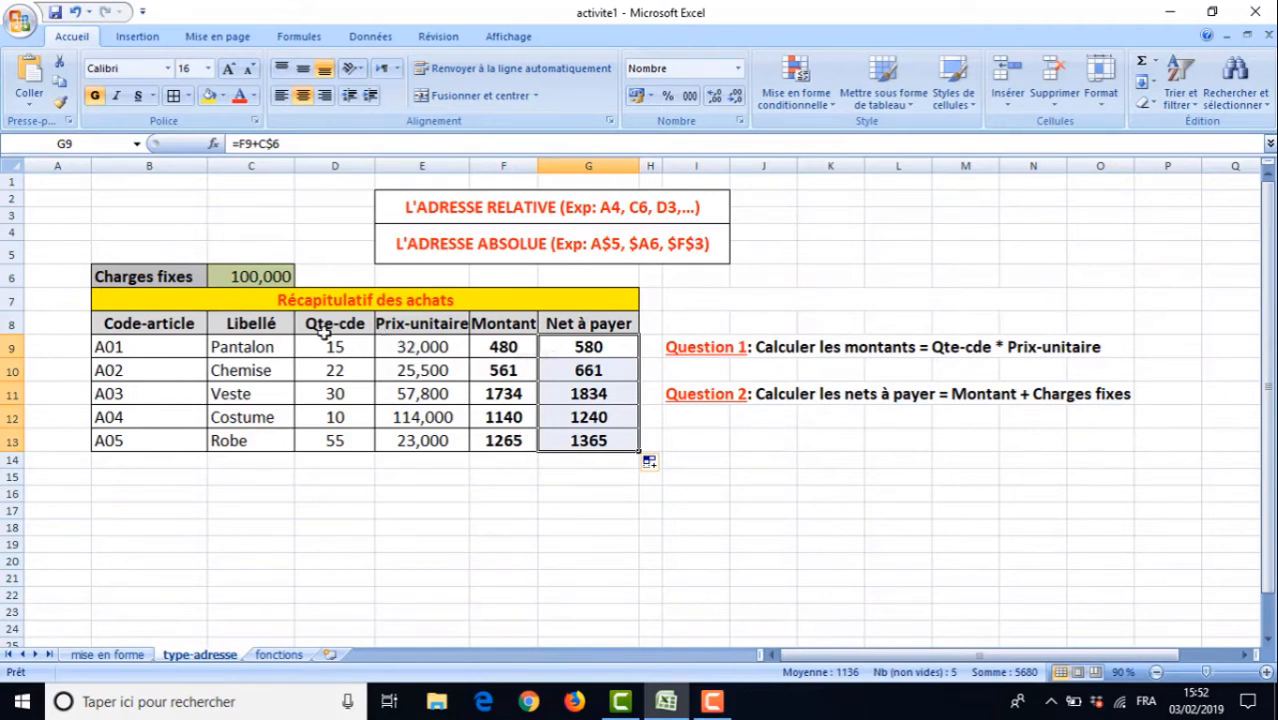
Format the Montant and Net à payer values in F9:G13 as Nombre with 3 decimal places and widen column F to fit them
{"action": "left_click", "coordinate": [240, 276]}
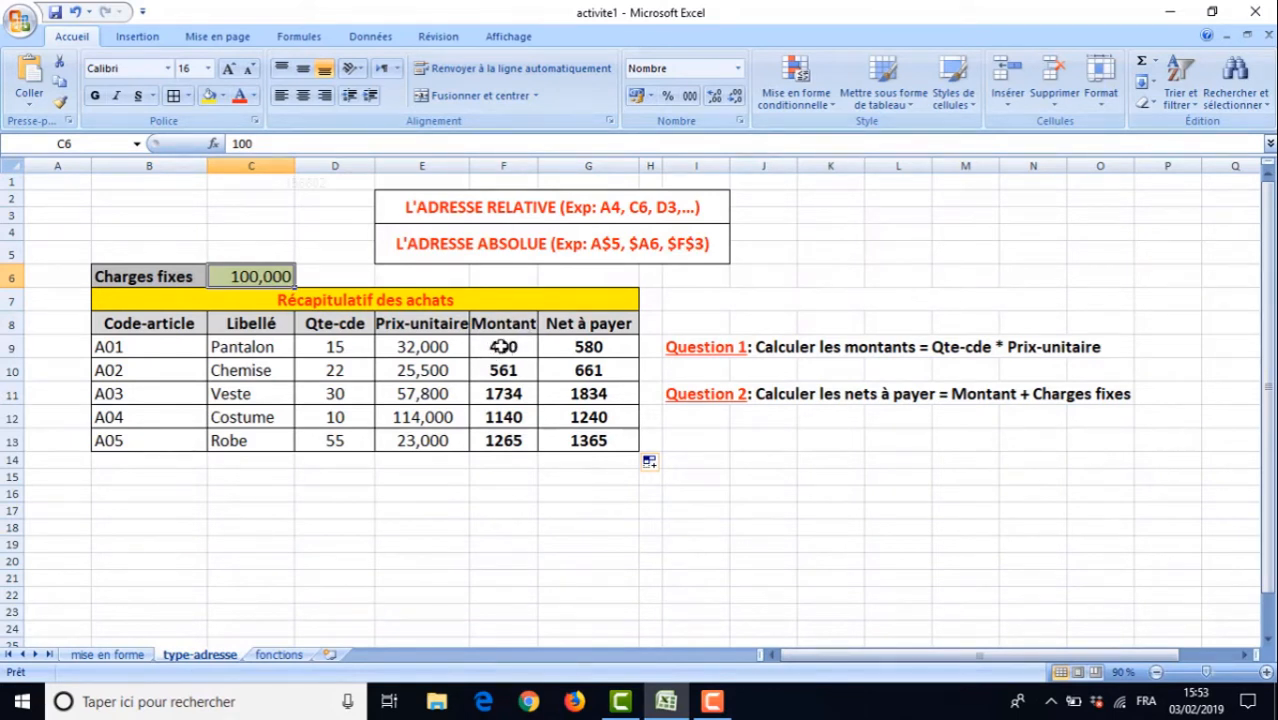
{"action": "left_click_drag", "start_coordinate": [494, 347], "coordinate": [579, 440]}
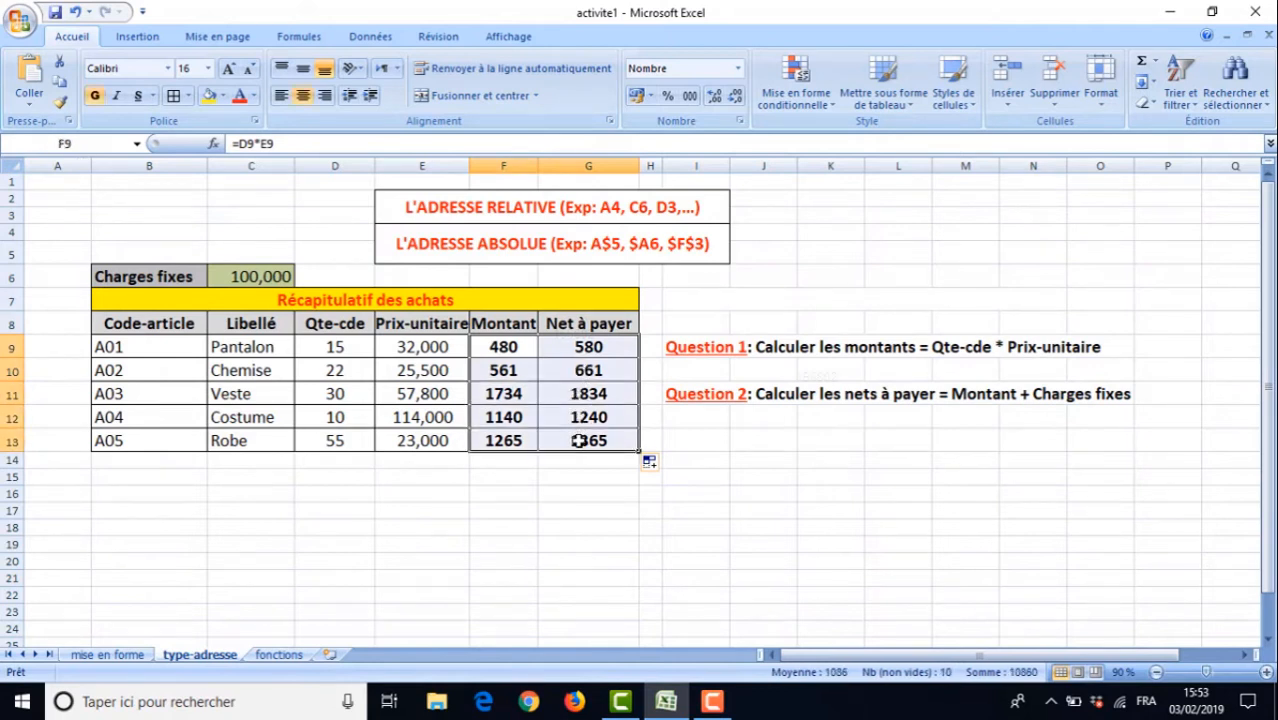
{"action": "right_click", "coordinate": [579, 440]}
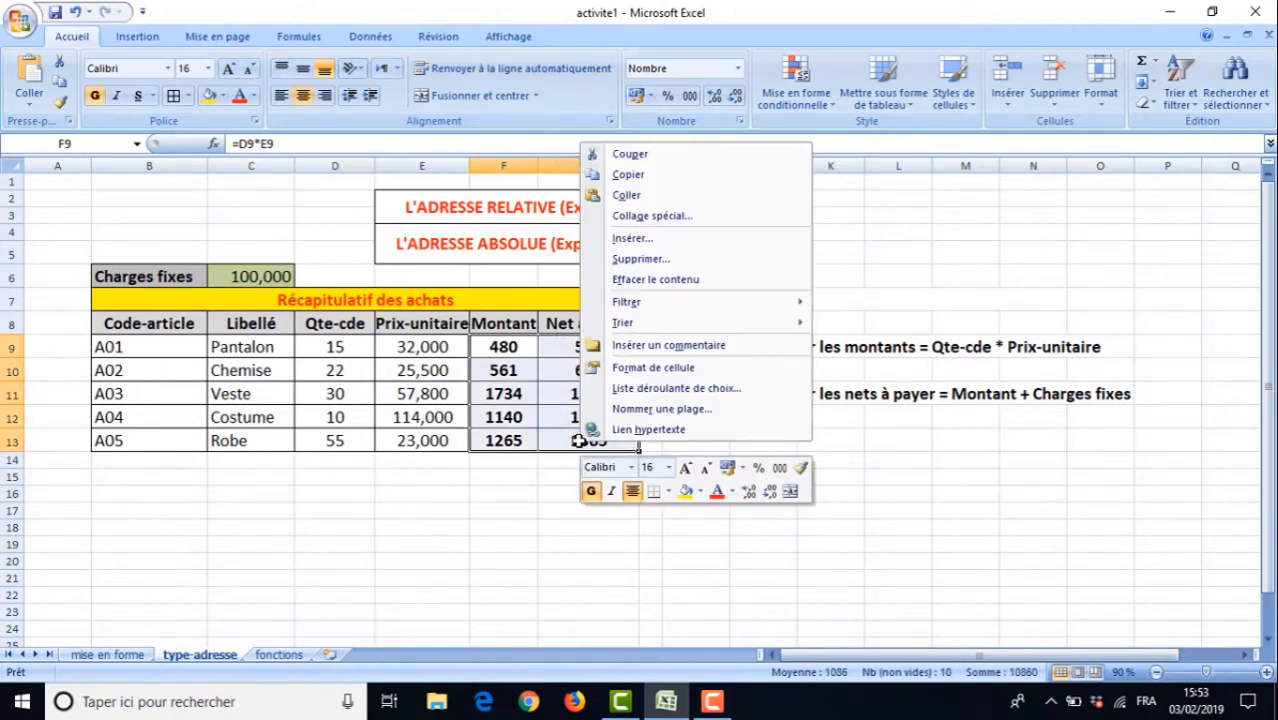
{"action": "left_click", "coordinate": [652, 368]}
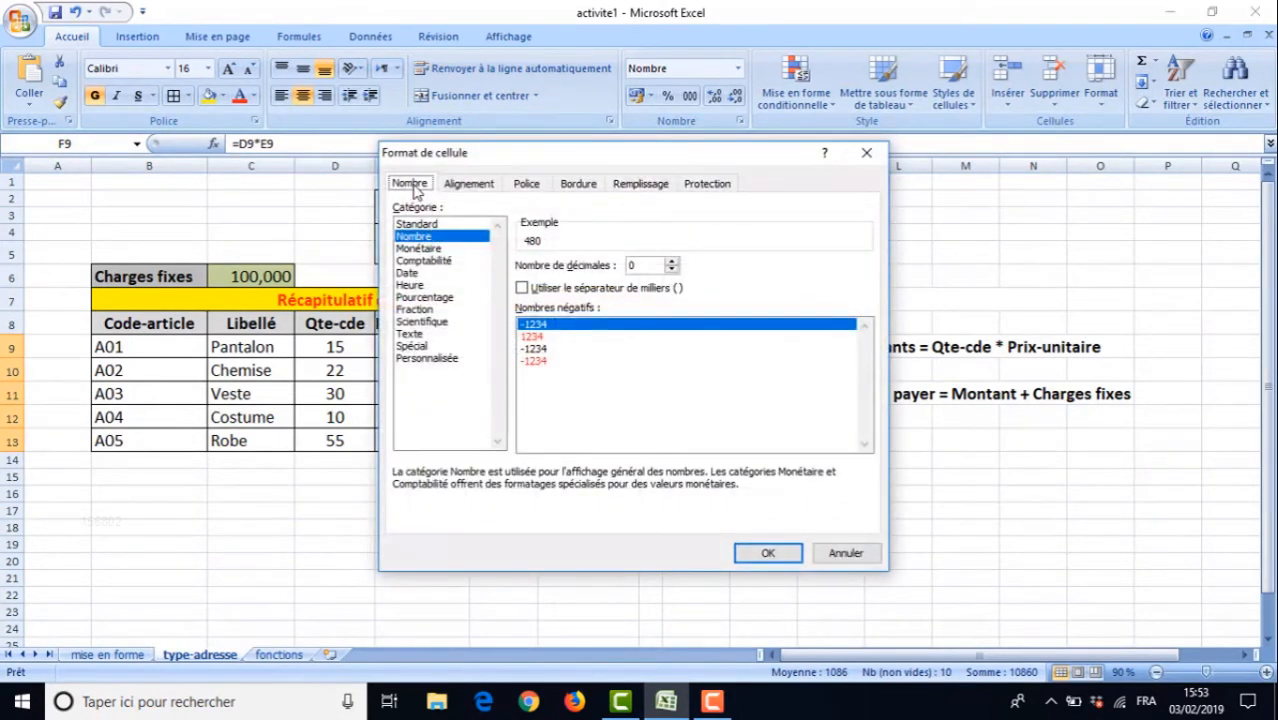
{"action": "left_click", "coordinate": [672, 261]}
{"action": "left_click", "coordinate": [672, 261]}
{"action": "left_click", "coordinate": [672, 261]}
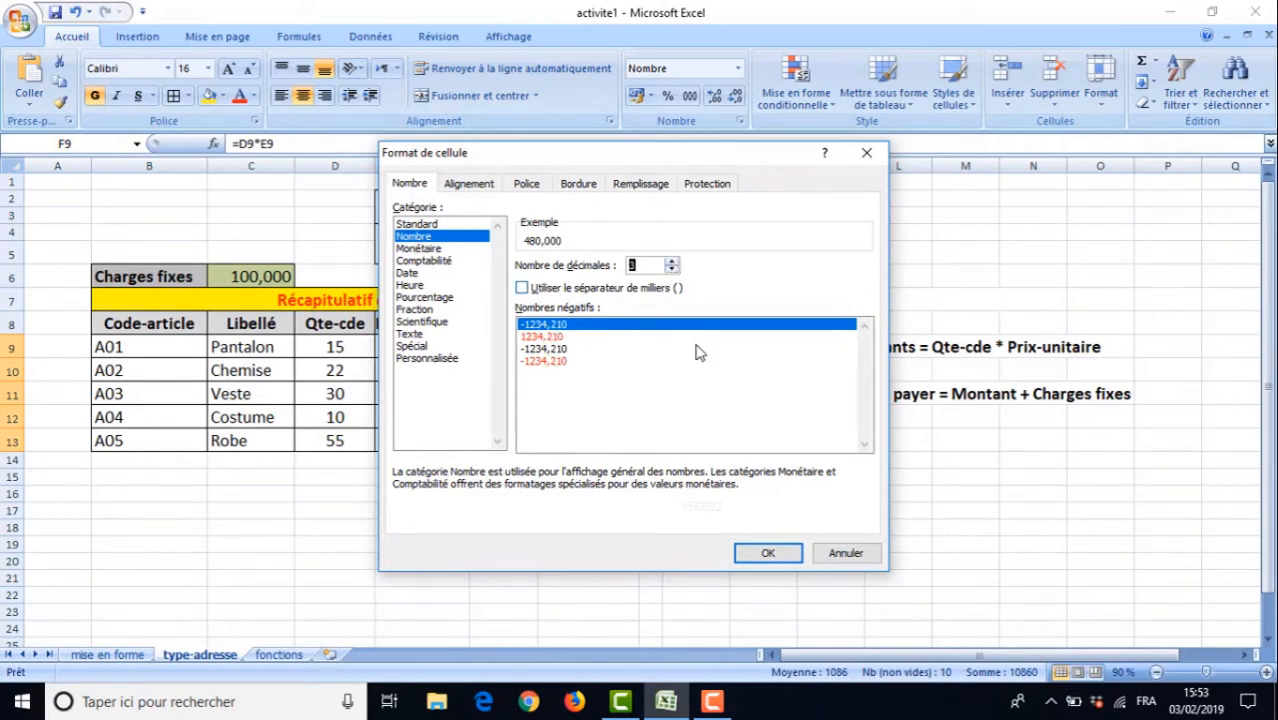
{"action": "left_click", "coordinate": [766, 552]}
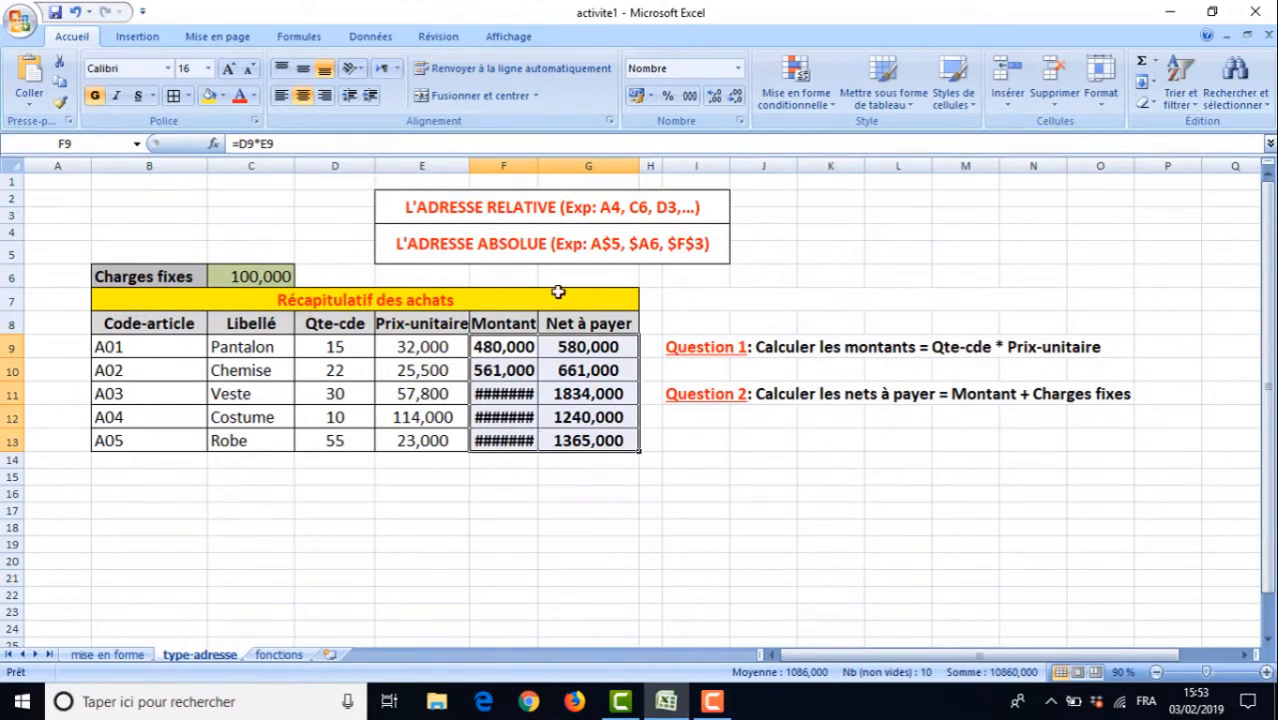
{"action": "left_click_drag", "start_coordinate": [537, 165], "coordinate": [552, 164]}
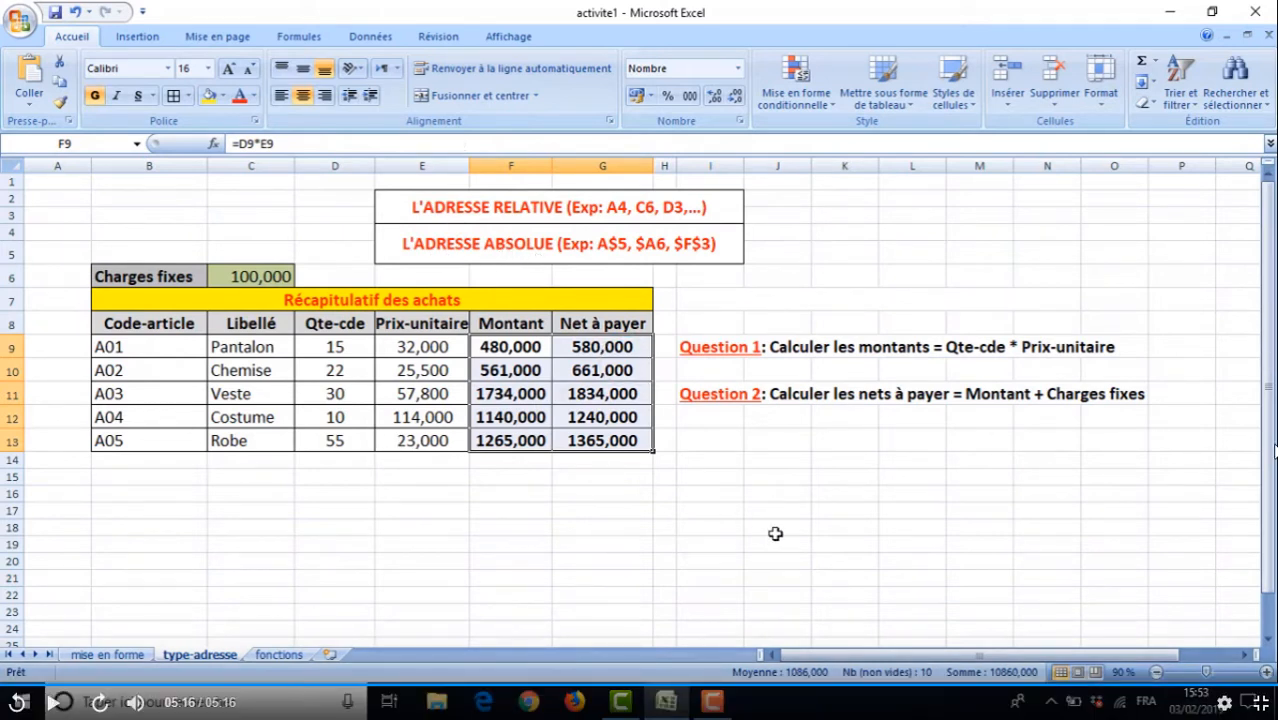
Leave the full-screen video, open the lesson 03-Utilisation des fonctions prédéfinies and play it full screen
{"action": "left_click", "coordinate": [1262, 706]}
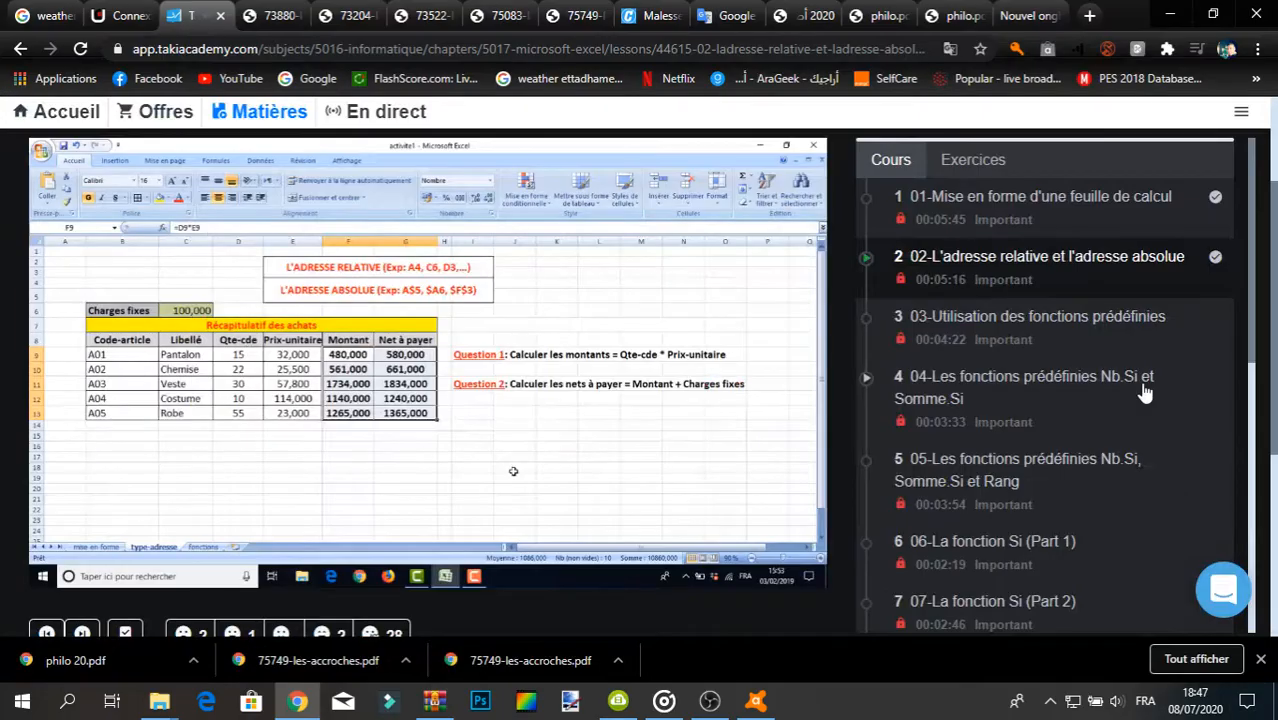
{"action": "left_click", "coordinate": [1138, 343]}
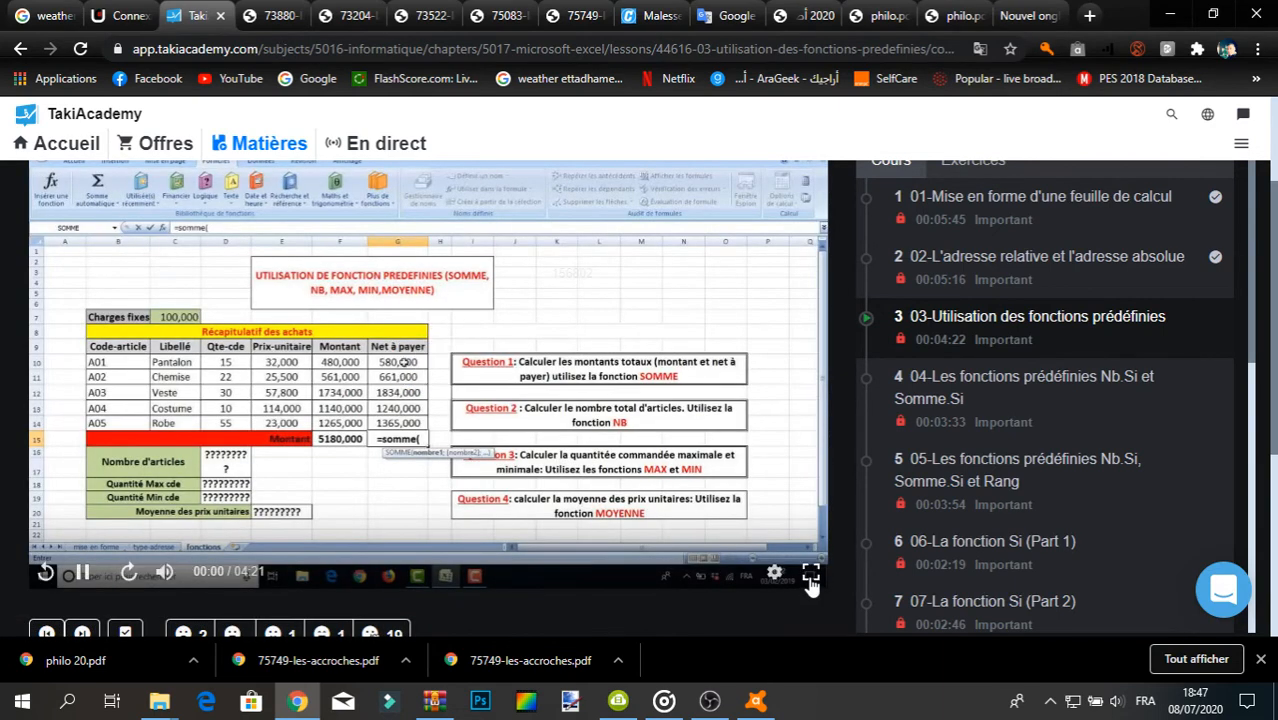
{"action": "left_click", "coordinate": [811, 574]}
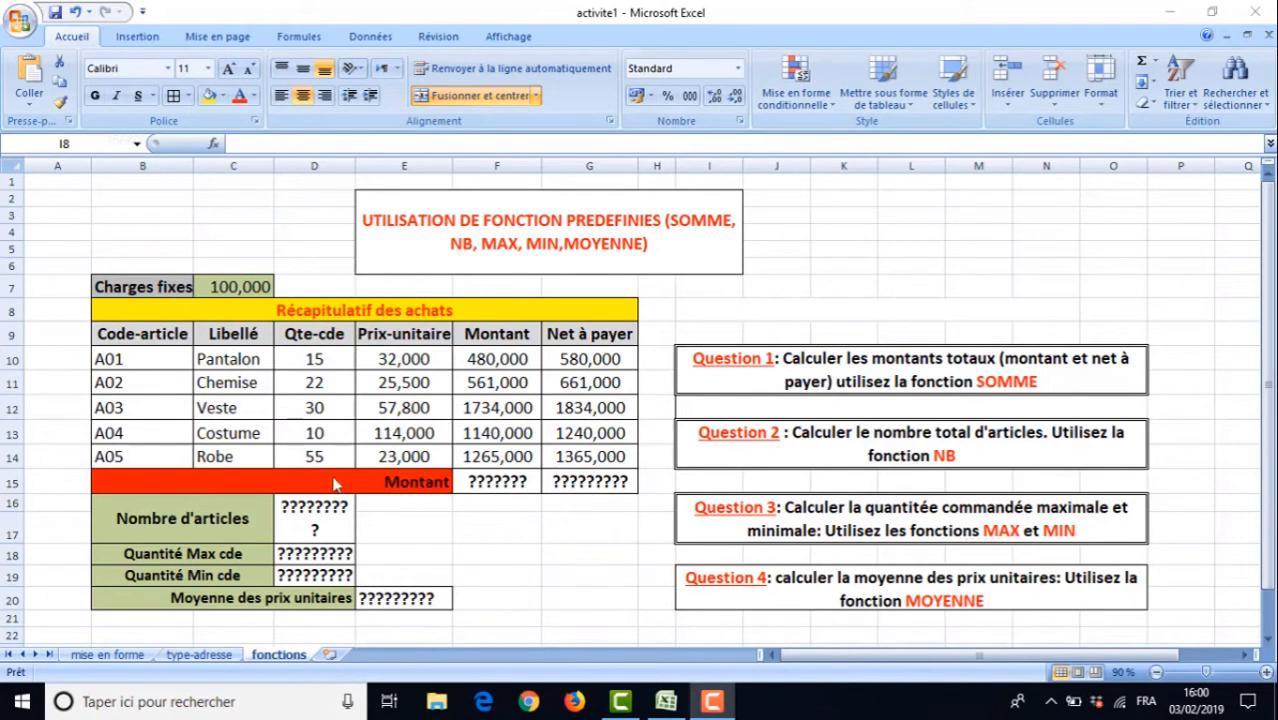
{"action": "left_click", "coordinate": [211, 559]}
{"action": "left_click", "coordinate": [199, 578]}
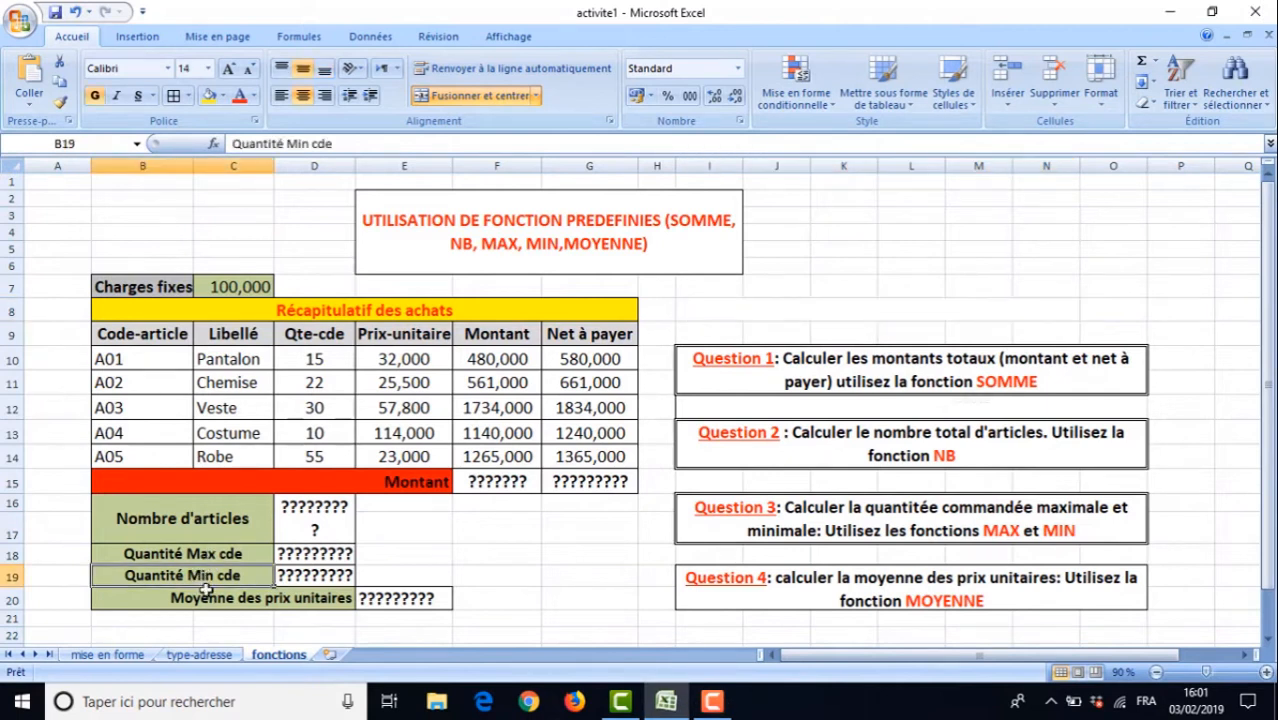
{"action": "left_click", "coordinate": [211, 605]}
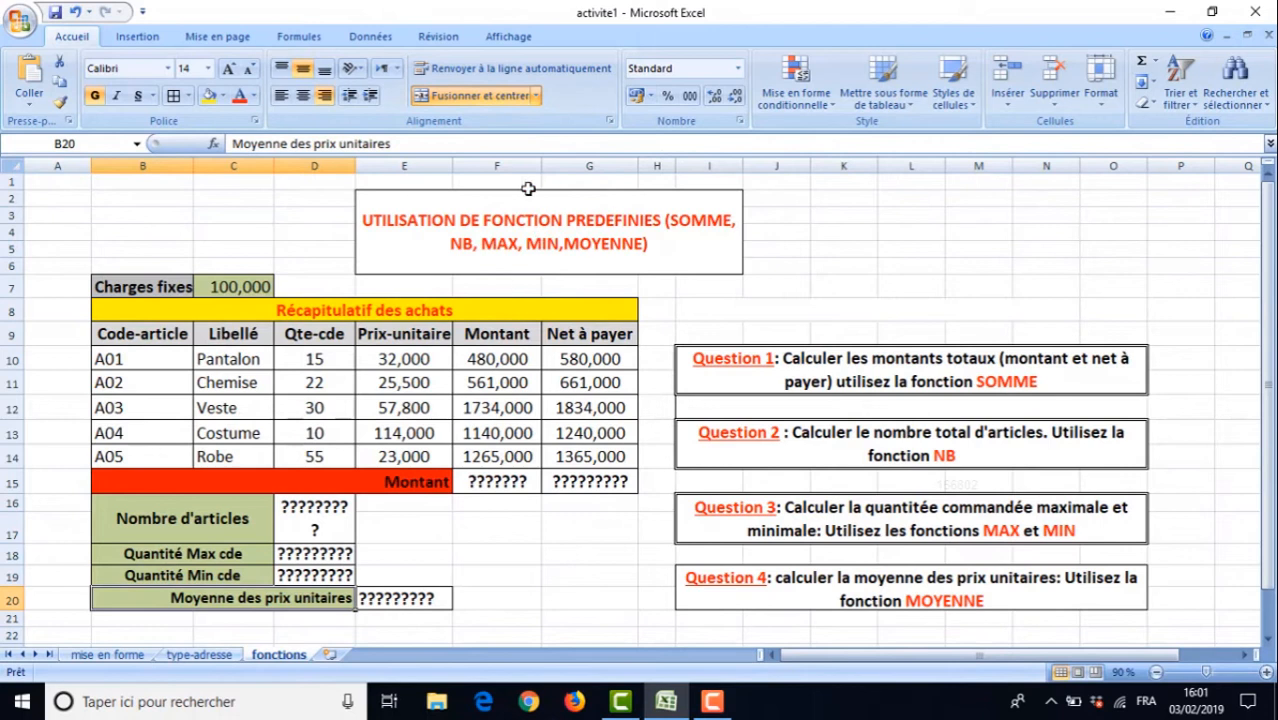
Browse the functions of the category Tous in the Insérer une fonction dialog, then cancel without inserting one
{"action": "left_click", "coordinate": [140, 37]}
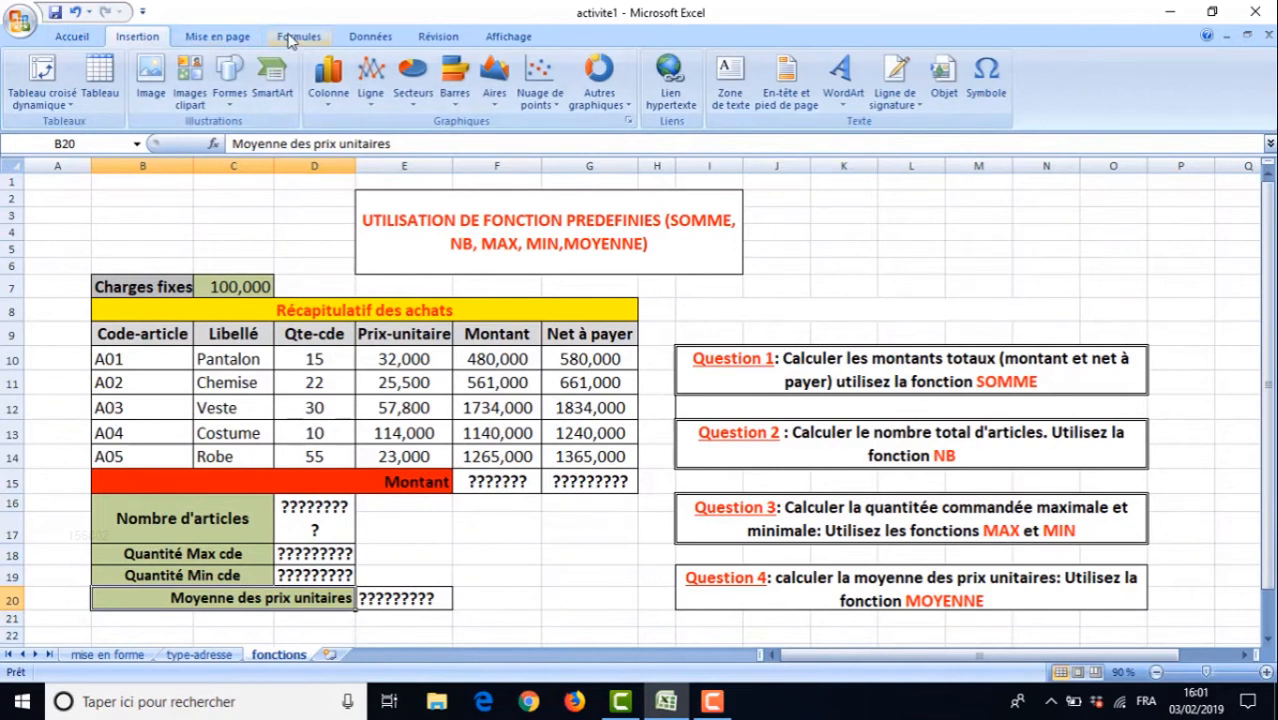
{"action": "left_click", "coordinate": [290, 38]}
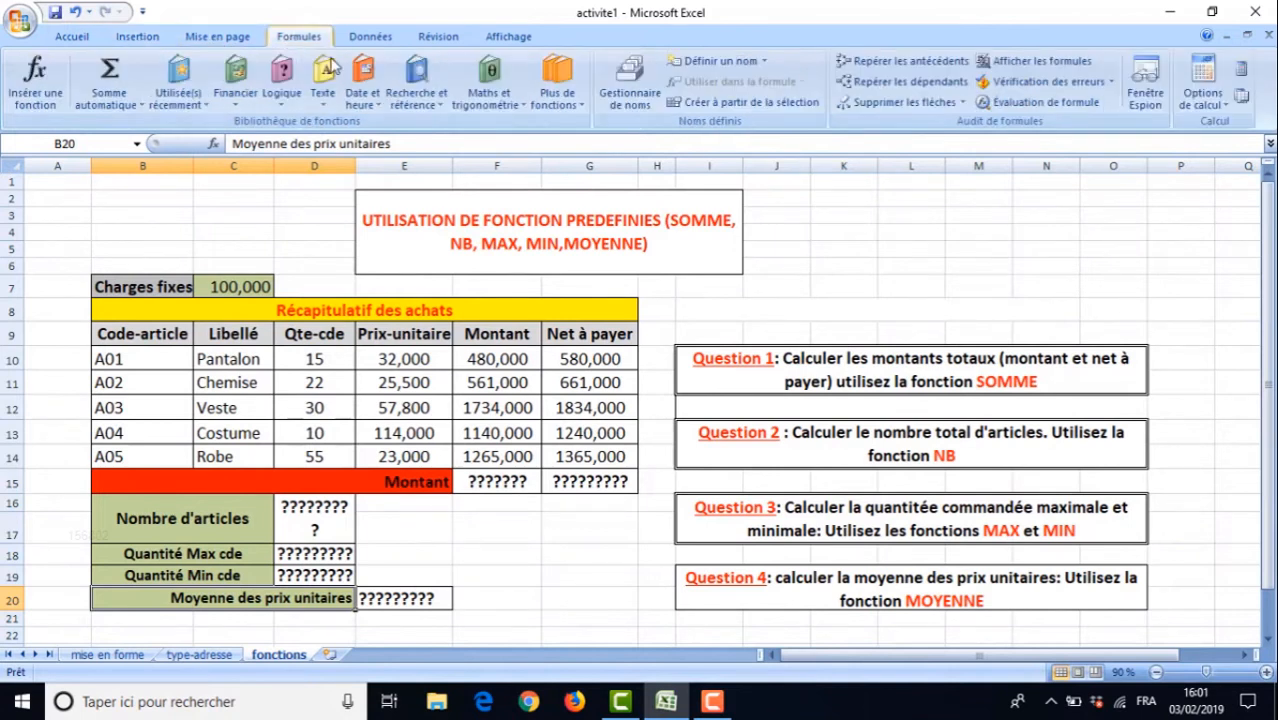
{"action": "left_click", "coordinate": [50, 91]}
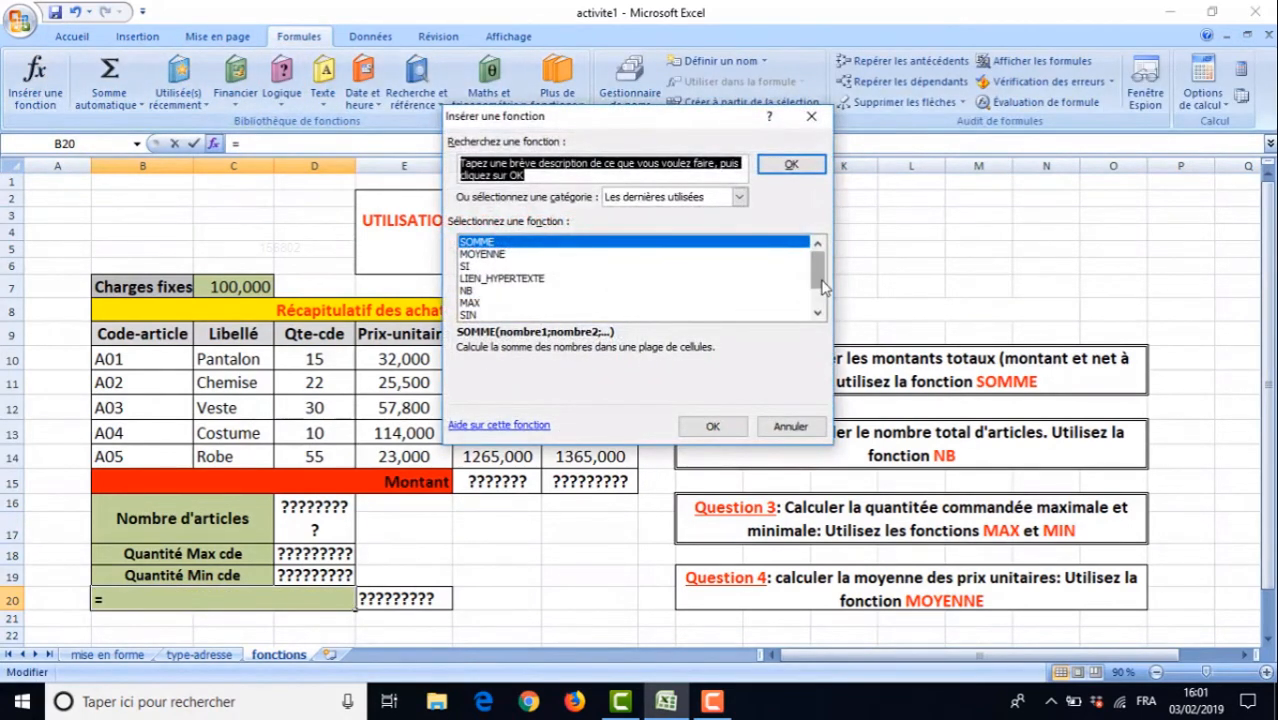
{"action": "left_click", "coordinate": [740, 197]}
{"action": "left_click", "coordinate": [641, 228]}
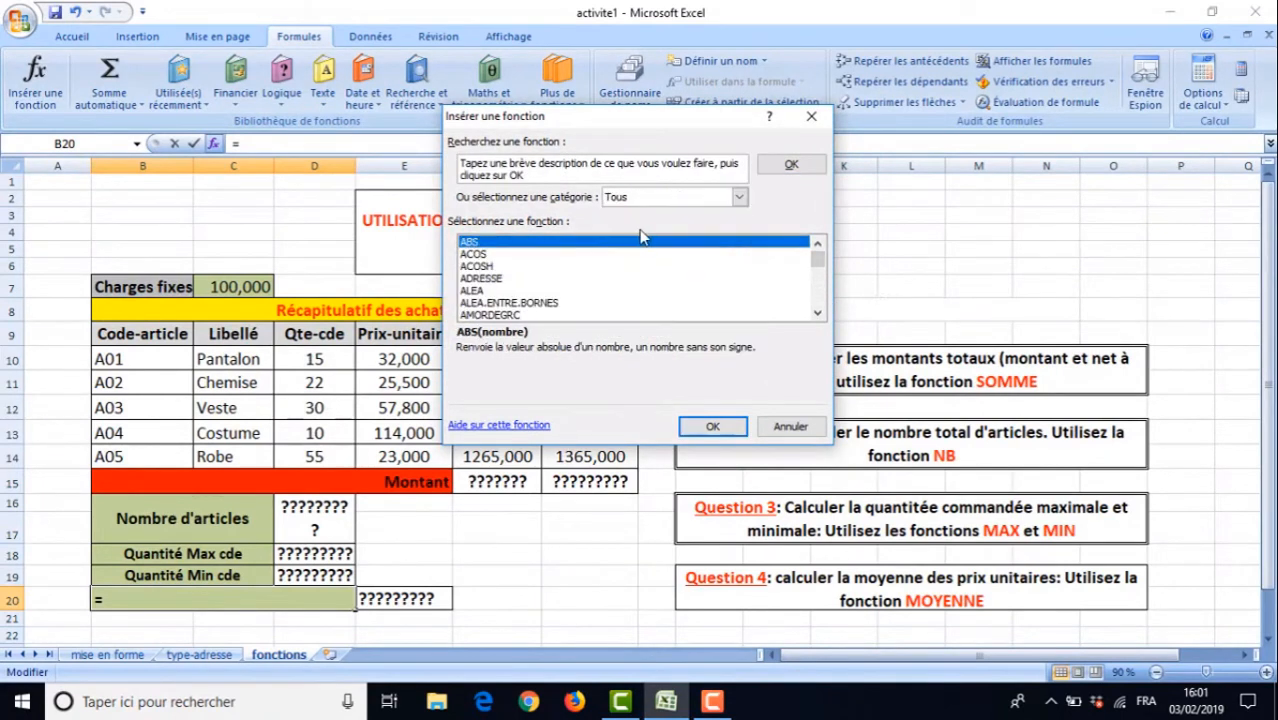
{"action": "left_click", "coordinate": [817, 314]}
{"action": "left_click_drag", "start_coordinate": [817, 314], "coordinate": [817, 314]}
{"action": "left_click_drag", "start_coordinate": [820, 263], "coordinate": [820, 303]}
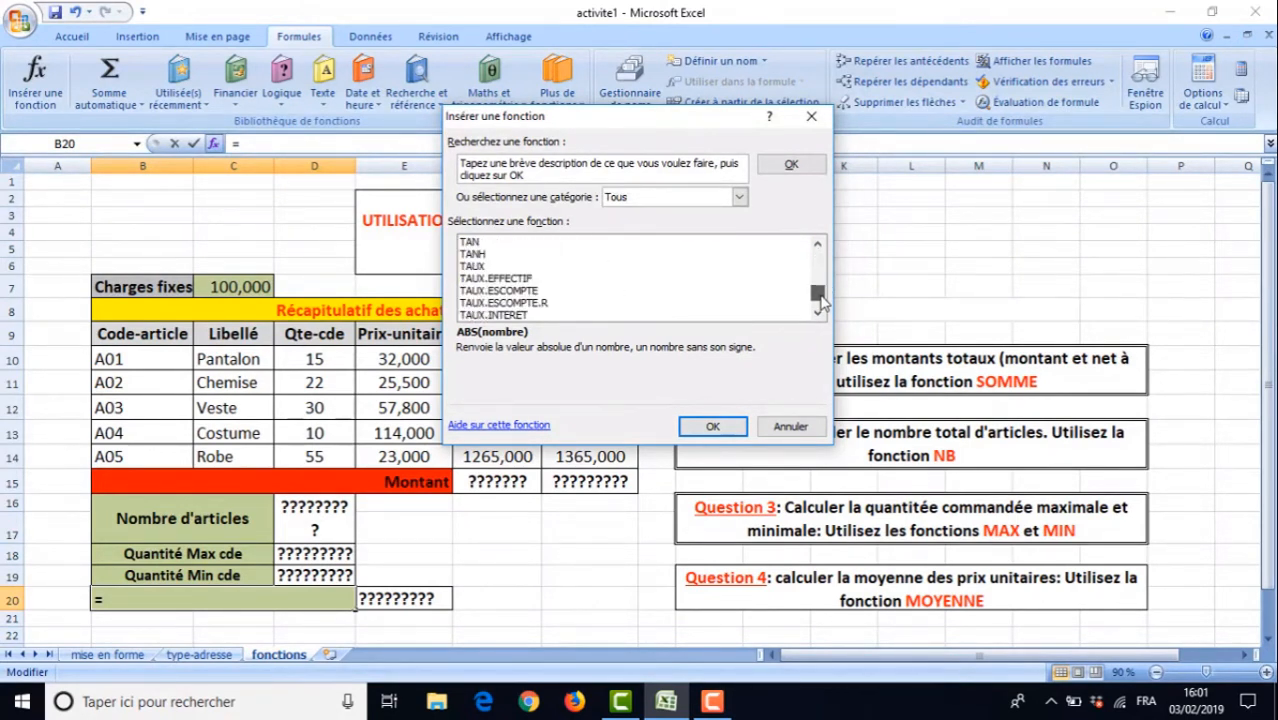
{"action": "left_click", "coordinate": [776, 432]}
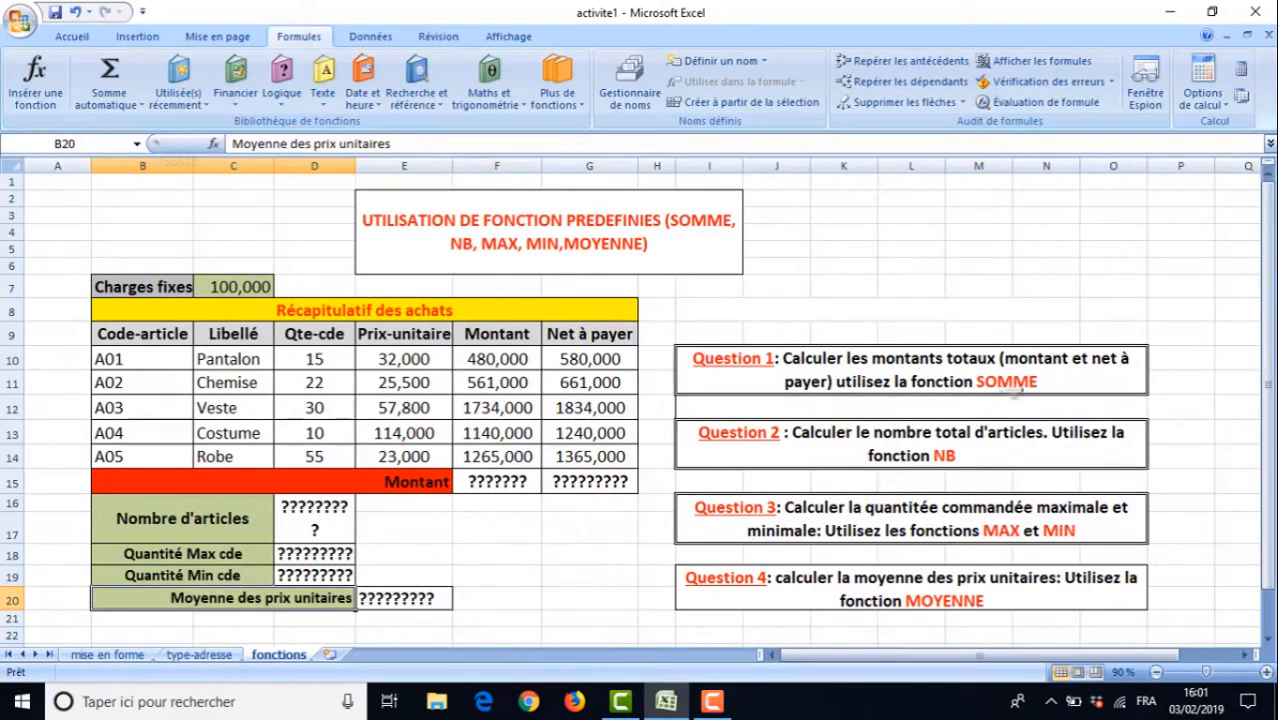
{"action": "left_click", "coordinate": [953, 449]}
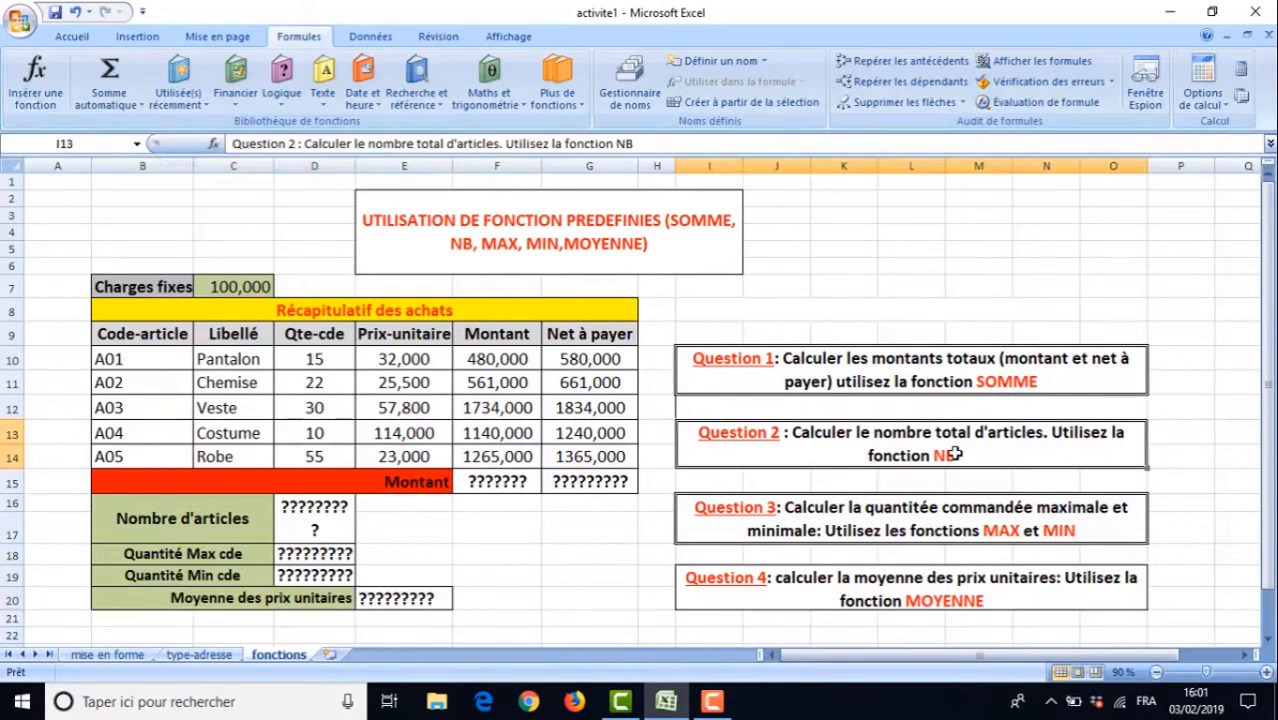
{"action": "left_click", "coordinate": [1022, 528]}
{"action": "left_click", "coordinate": [964, 600]}
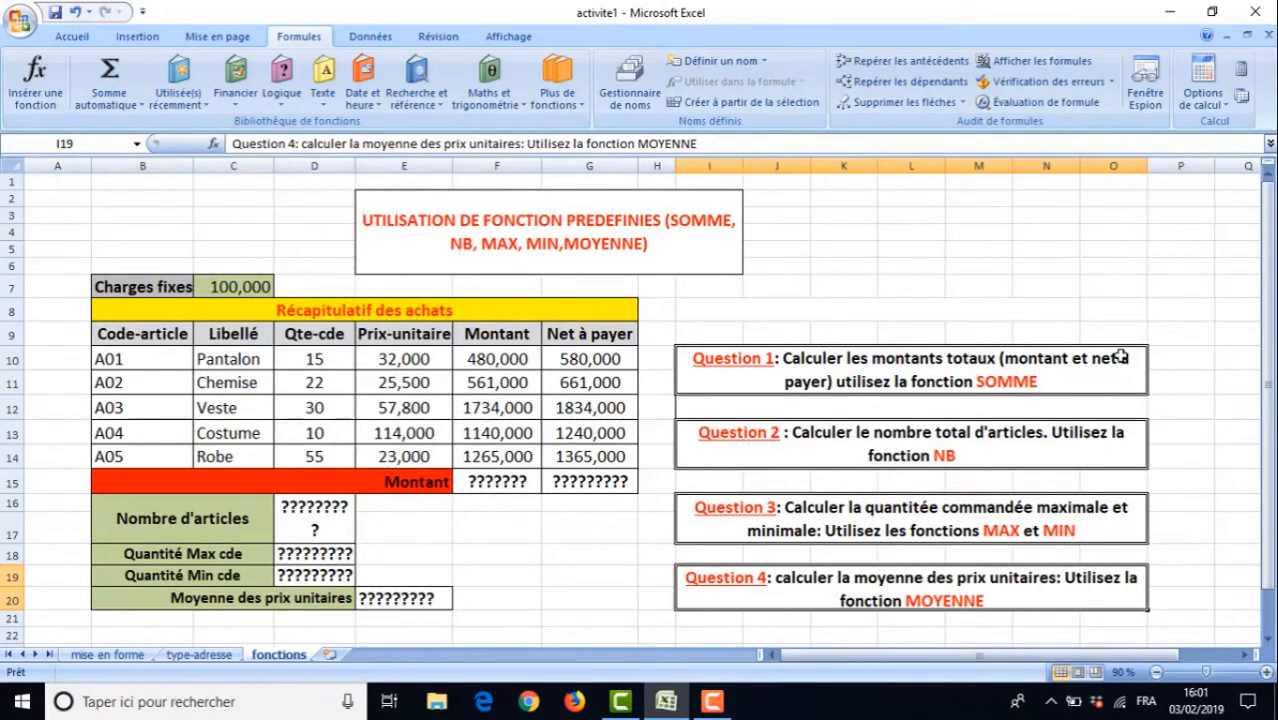
{"action": "left_click", "coordinate": [507, 482]}
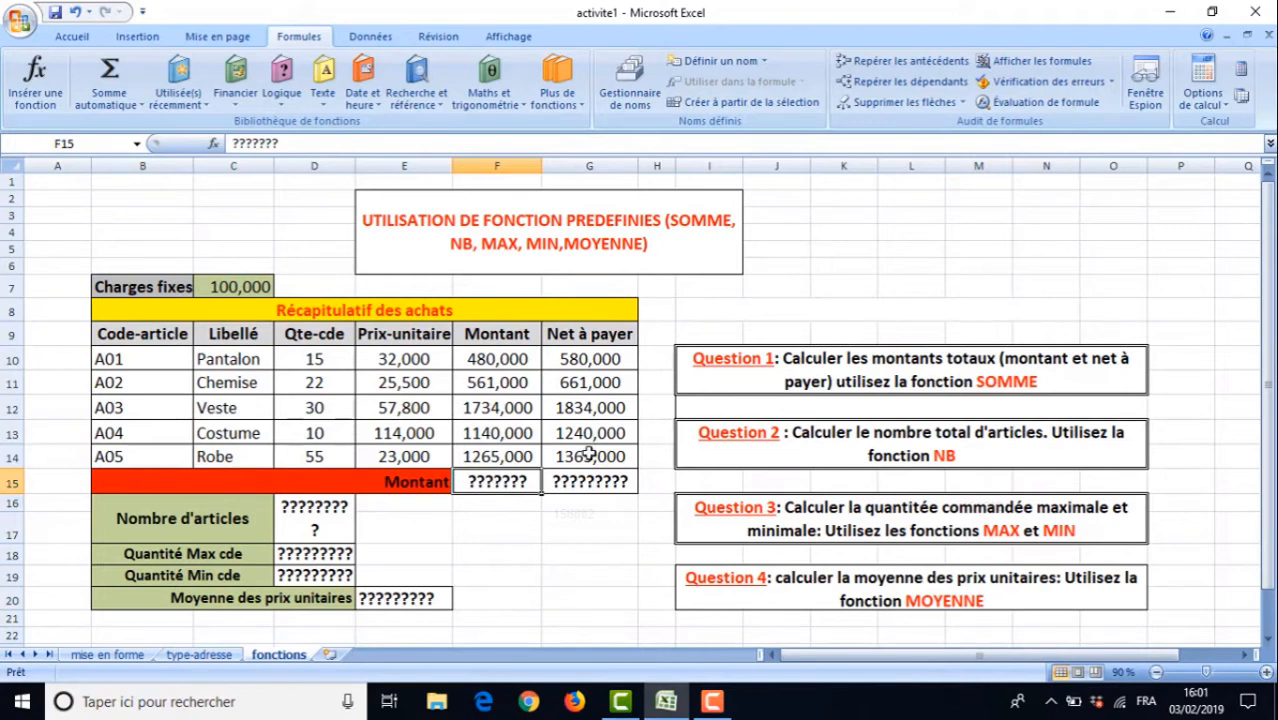
{"action": "left_click", "coordinate": [585, 481]}
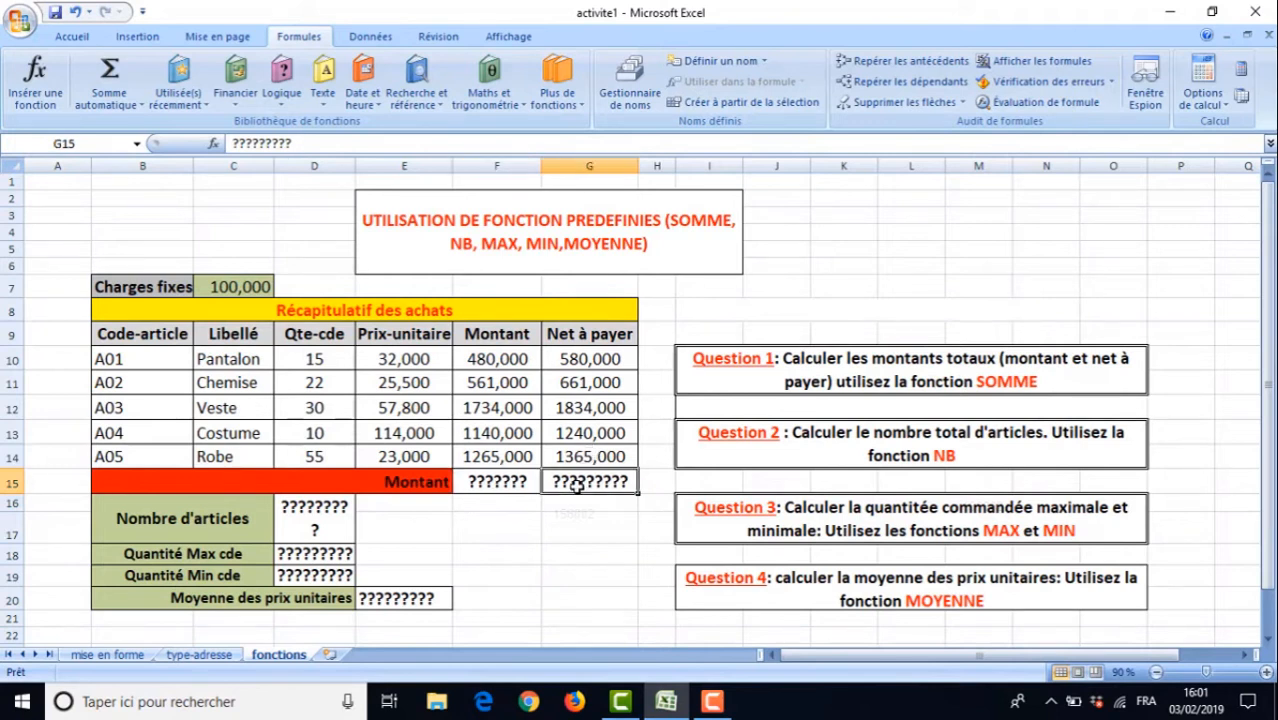
Calculate the Montant total in F15 with the formula =somme(F10:F14)
{"action": "left_click", "coordinate": [488, 483]}
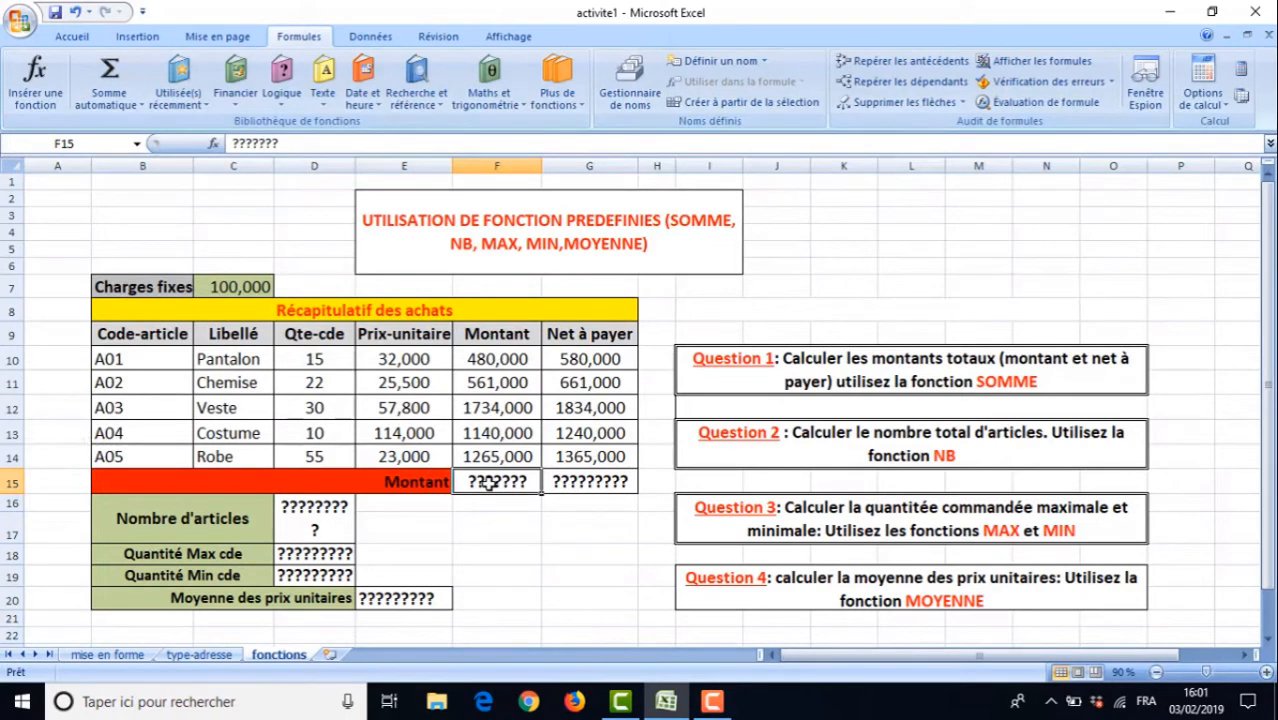
{"action": "type", "text": "="}
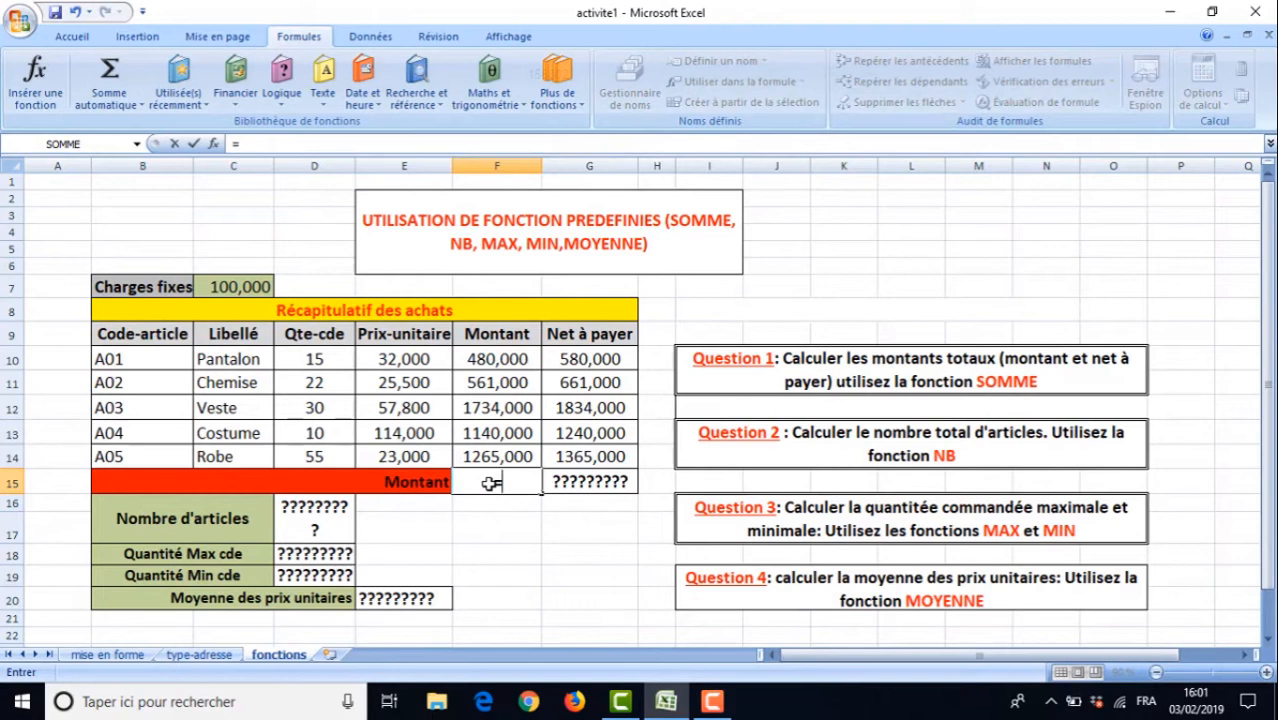
{"action": "type", "text": "so"}
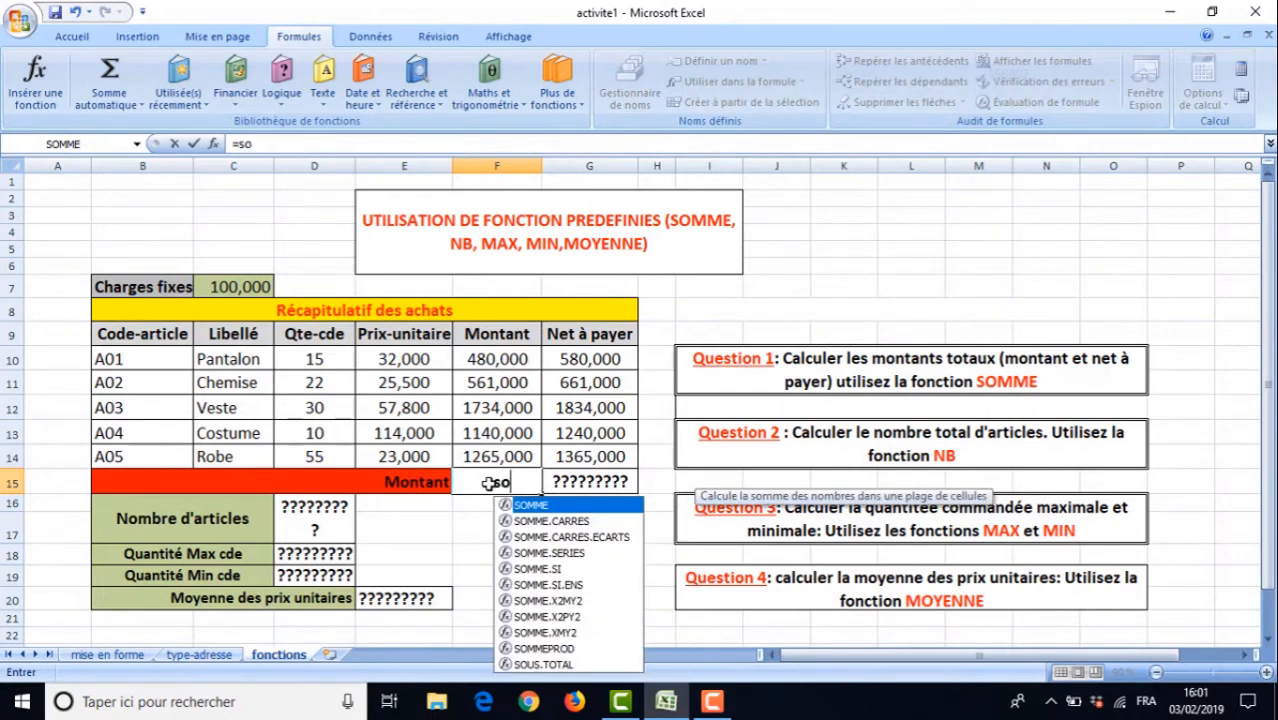
{"action": "type", "text": "mme("}
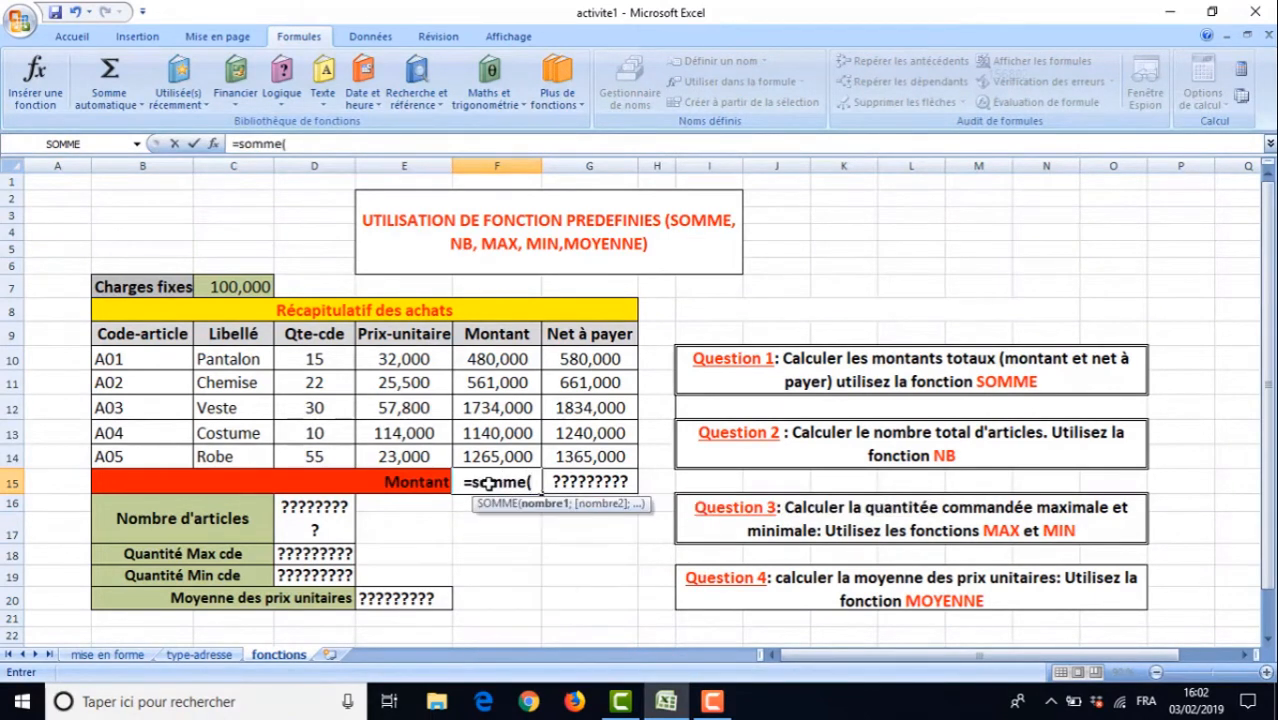
{"action": "left_click_drag", "start_coordinate": [500, 359], "coordinate": [495, 450]}
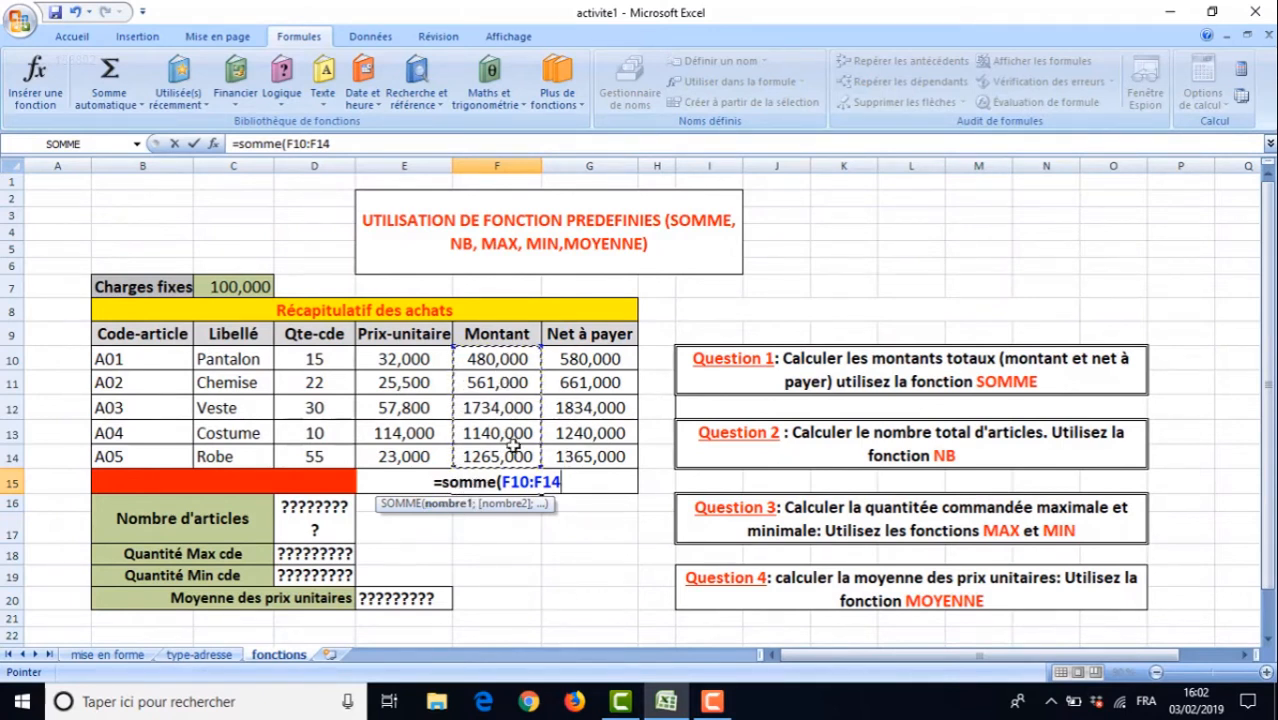
{"action": "type", "text": ")"}
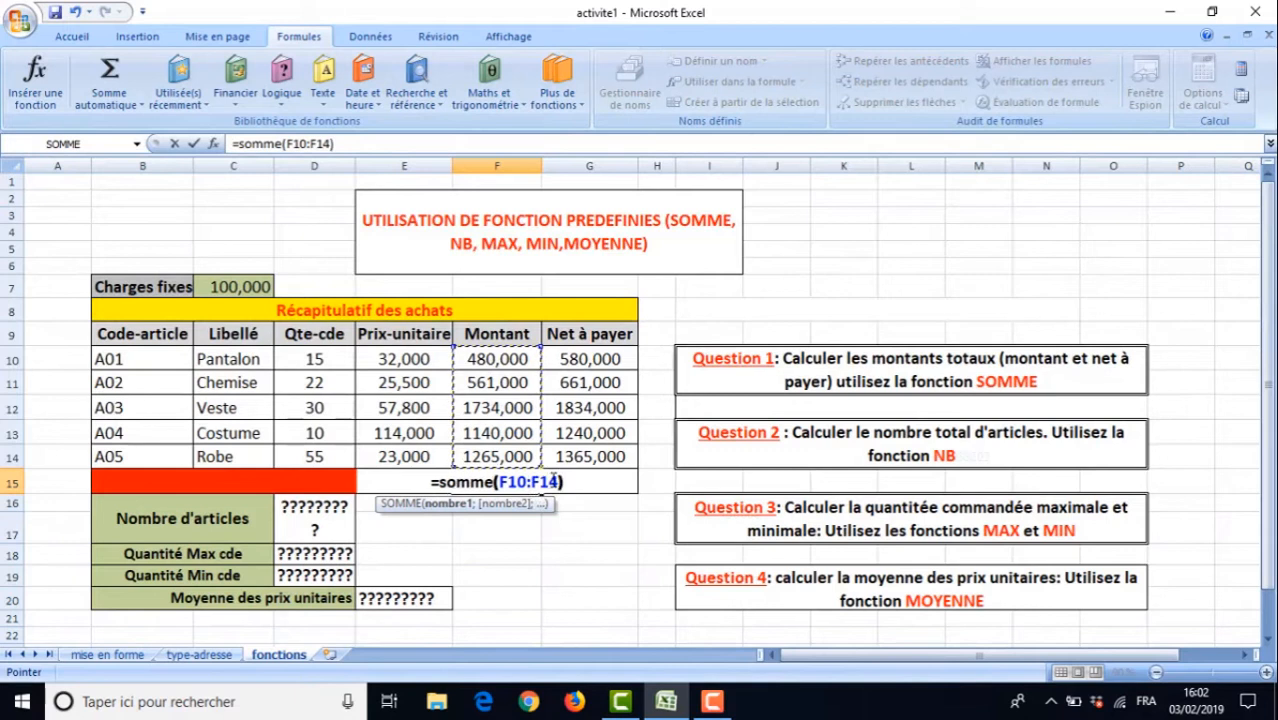
{"action": "key", "text": "Return"}
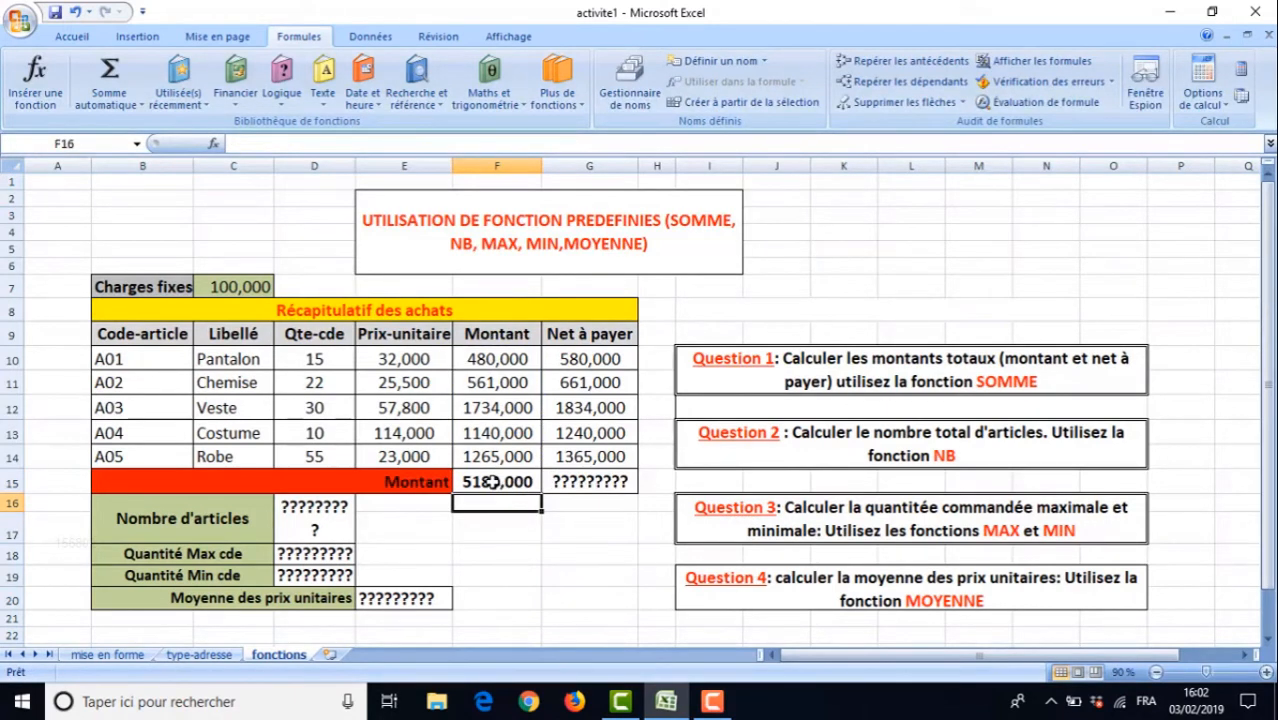
Calculate the Net à payer total in G15 with the formula =somme(G10:G14)
{"action": "left_click", "coordinate": [575, 483]}
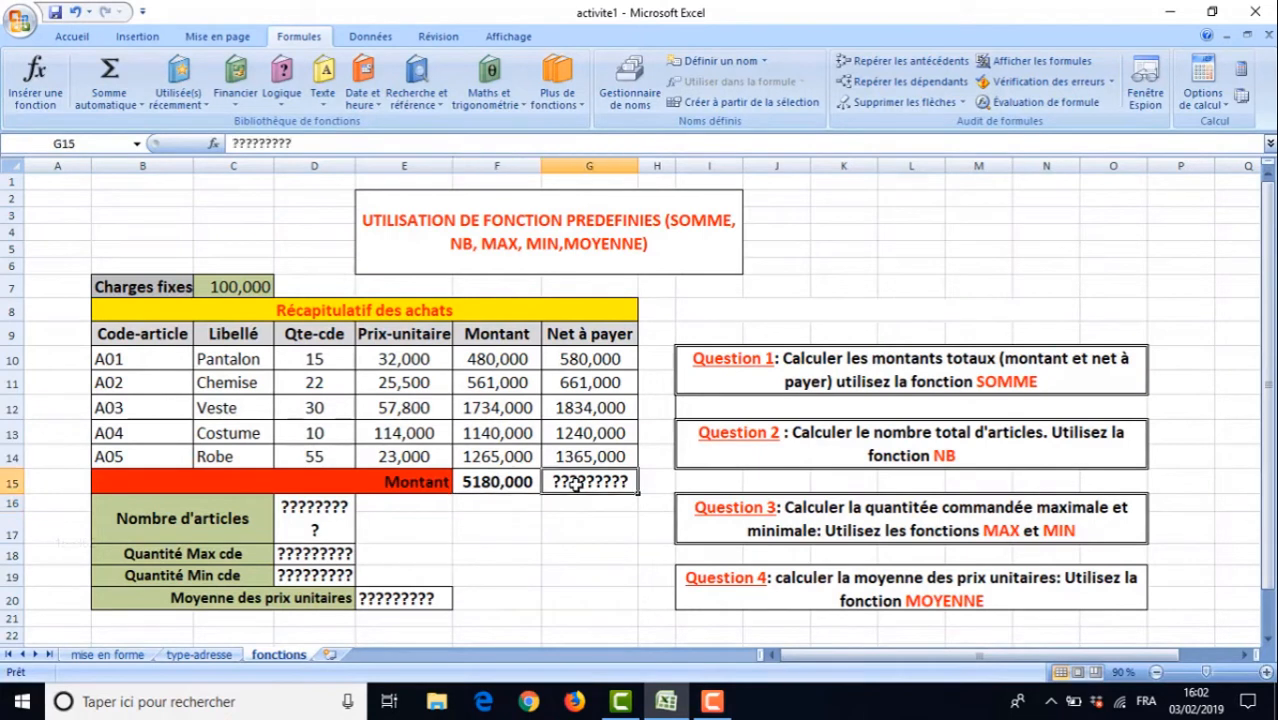
{"action": "type", "text": "="}
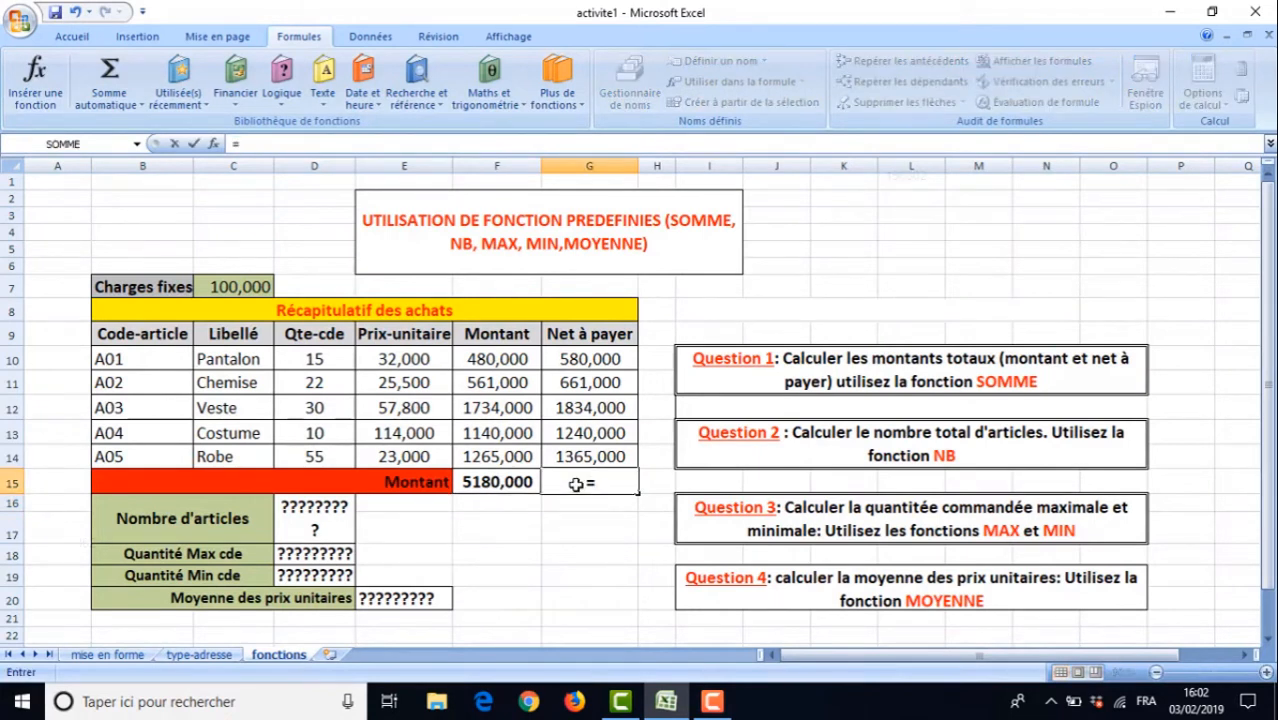
{"action": "type", "text": "somme("}
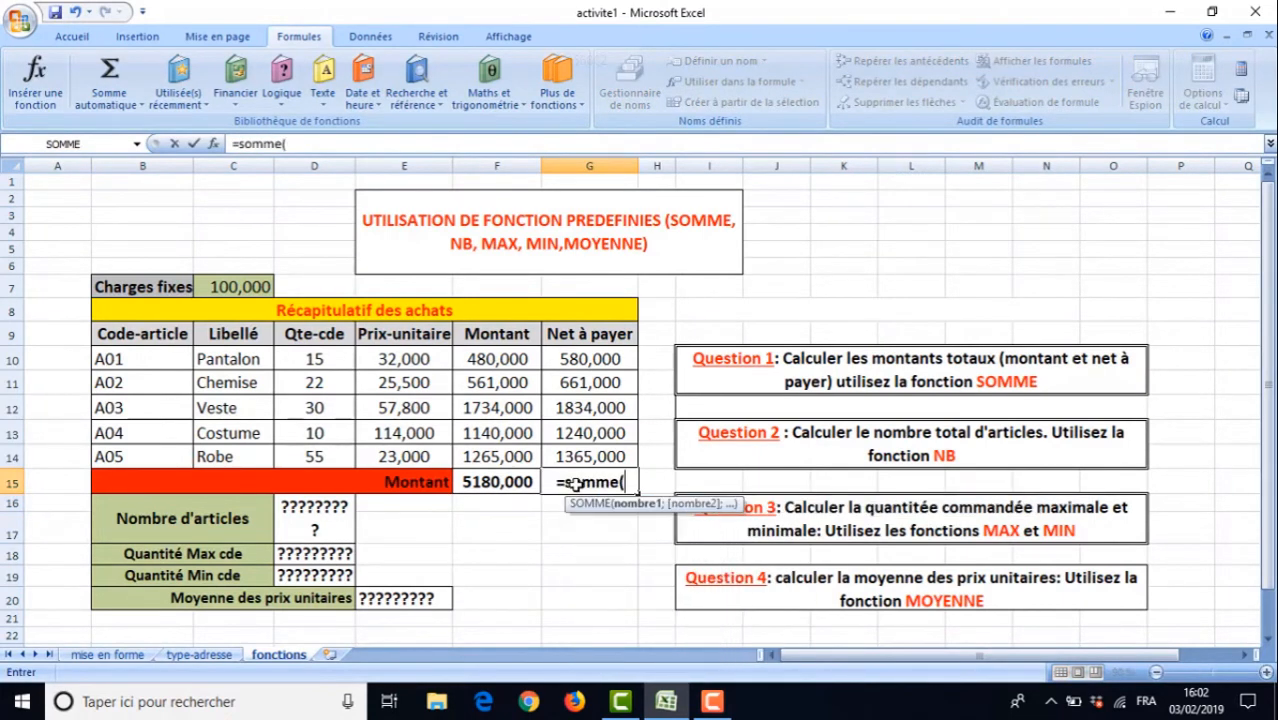
{"action": "left_click_drag", "start_coordinate": [595, 358], "coordinate": [592, 456]}
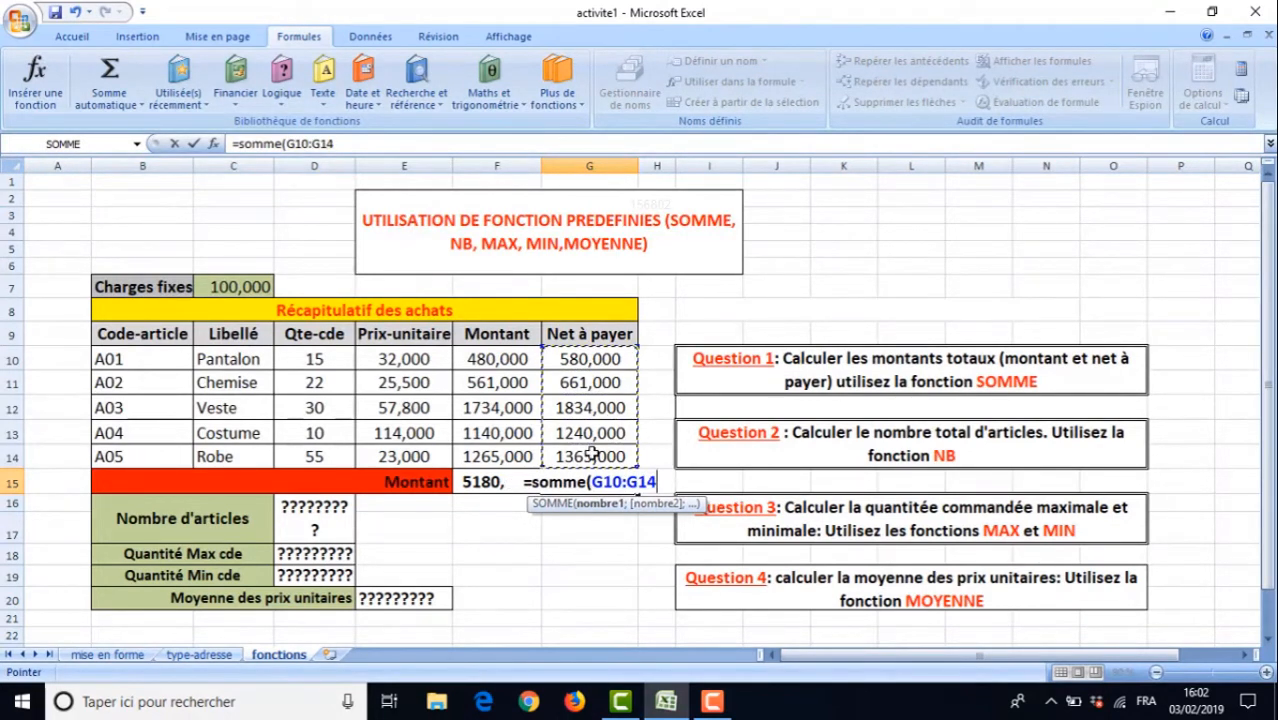
{"action": "type", "text": ")"}
{"action": "key", "text": "Return"}
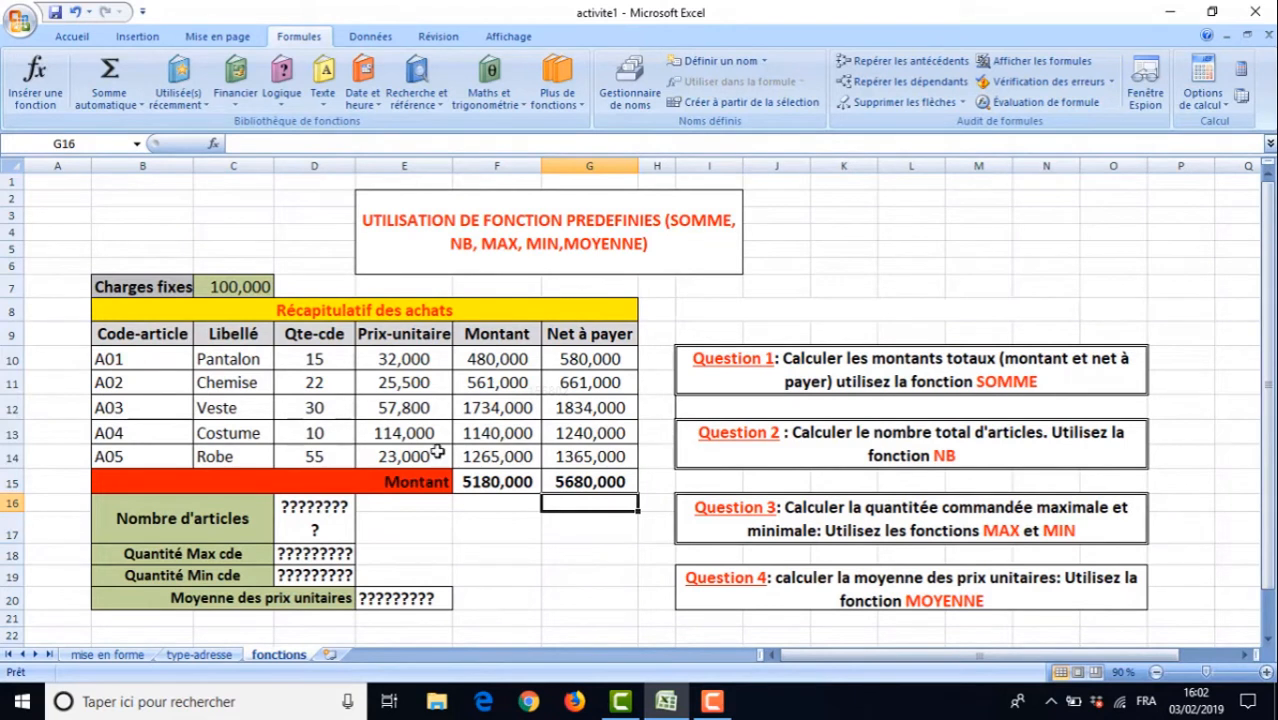
Examine the Qte-cde, Code-article and Libellé entries in rows 10 to 14 to compare numeric and text columns
{"action": "left_click", "coordinate": [316, 358]}
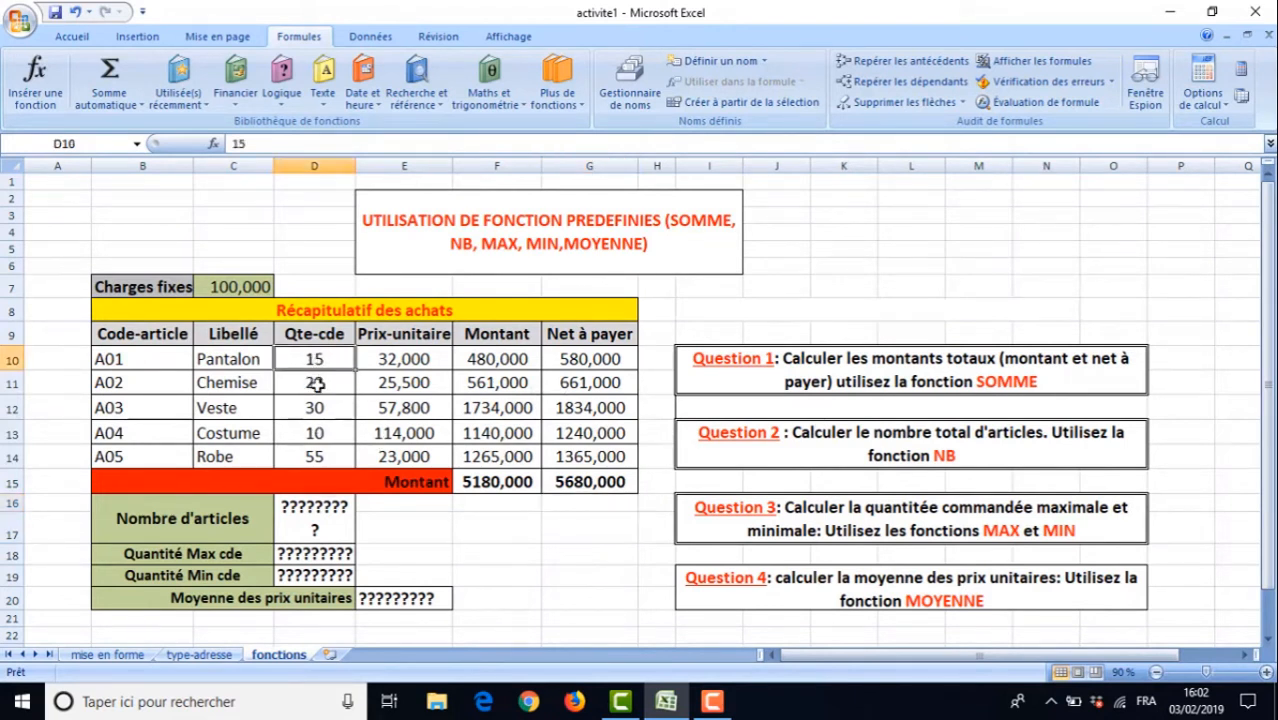
{"action": "left_click", "coordinate": [314, 383]}
{"action": "left_click", "coordinate": [316, 408]}
{"action": "left_click", "coordinate": [325, 438]}
{"action": "left_click", "coordinate": [325, 462]}
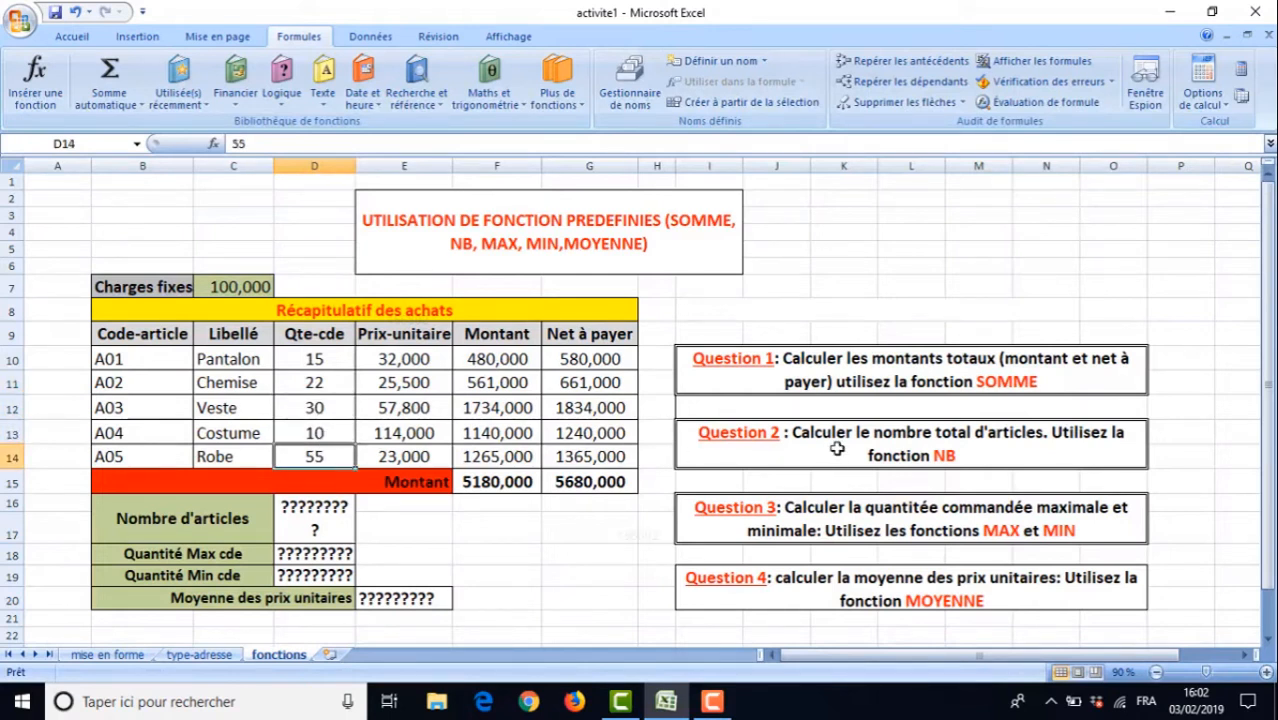
{"action": "left_click", "coordinate": [124, 362]}
{"action": "left_click", "coordinate": [125, 383]}
{"action": "left_click", "coordinate": [129, 410]}
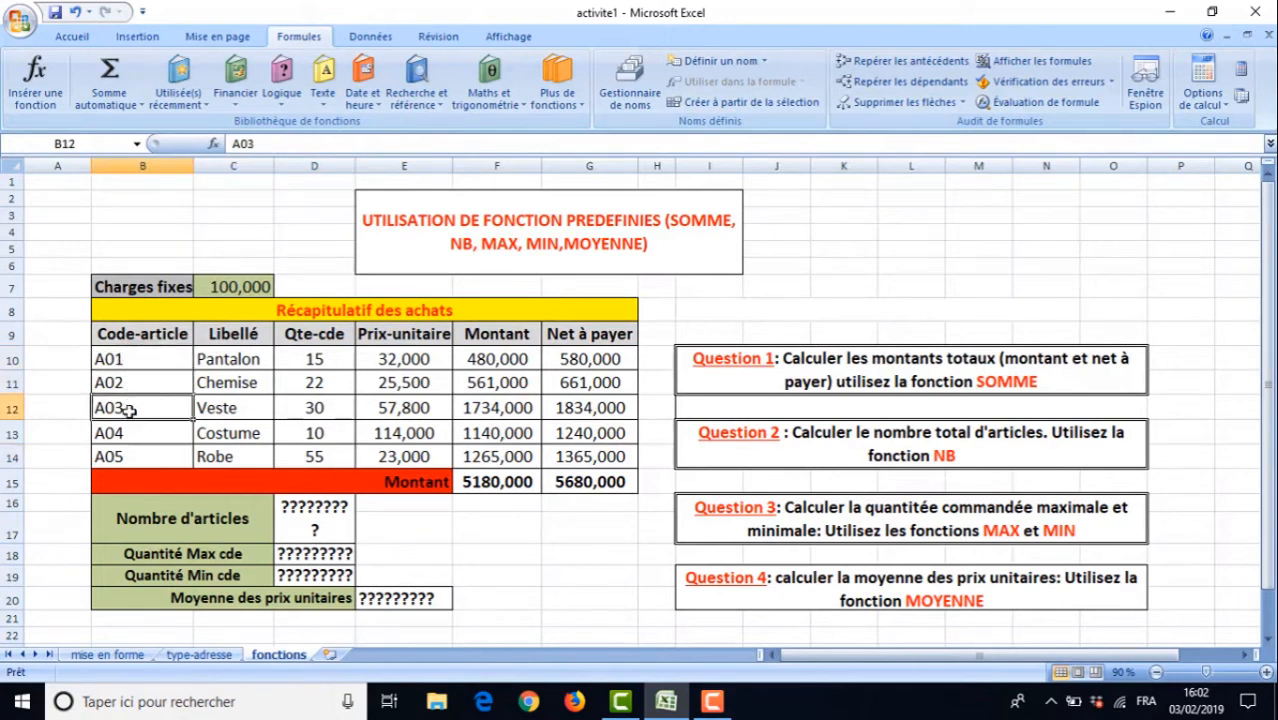
{"action": "left_click", "coordinate": [135, 432]}
{"action": "left_click", "coordinate": [132, 455]}
{"action": "left_click", "coordinate": [222, 366]}
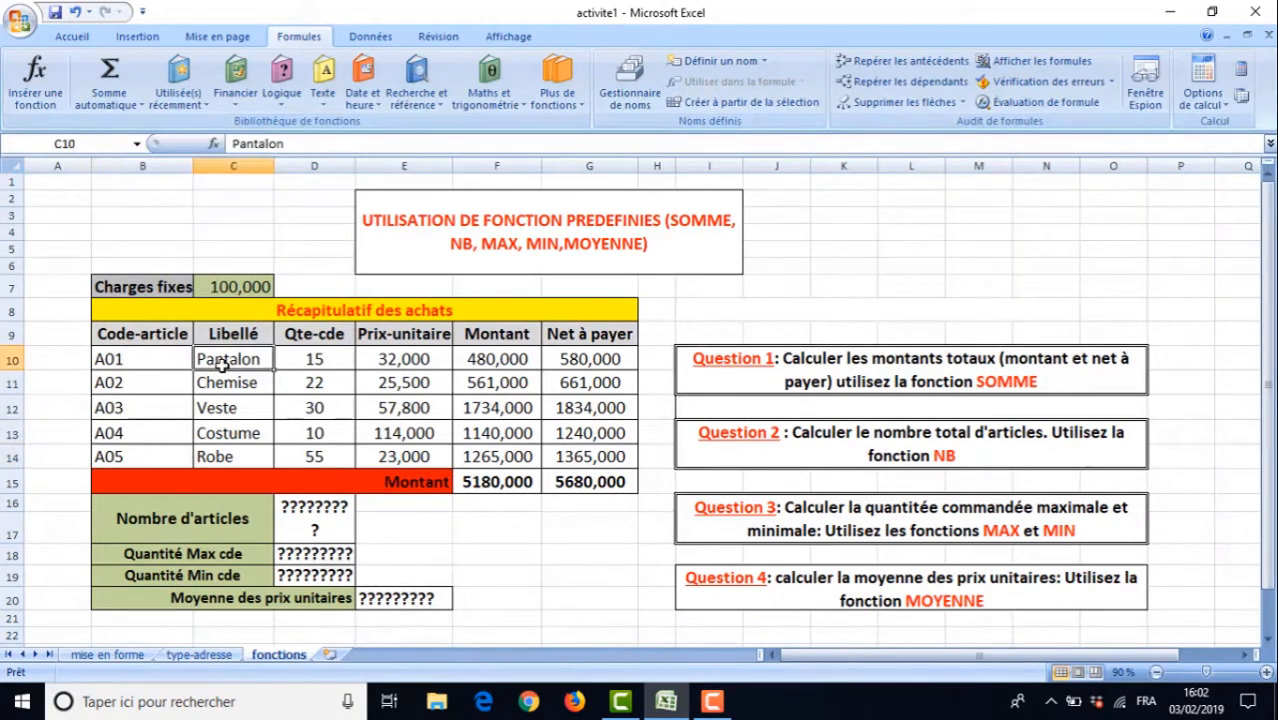
{"action": "left_click", "coordinate": [216, 385]}
{"action": "left_click", "coordinate": [213, 410]}
{"action": "left_click", "coordinate": [215, 432]}
{"action": "left_click", "coordinate": [213, 452]}
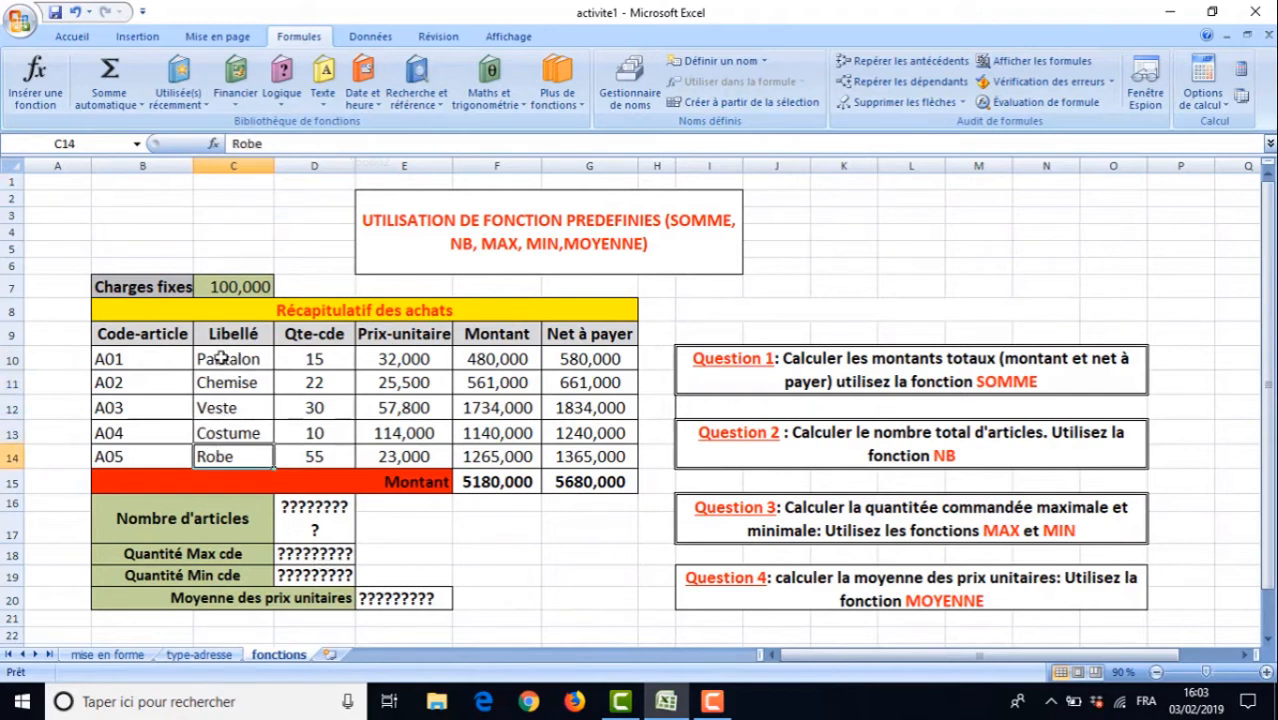
Count the articles in the Nombre d'articles result cell D16 with the formula =NB(D10:D14)
{"action": "left_click", "coordinate": [310, 518]}
{"action": "type", "text": "="}
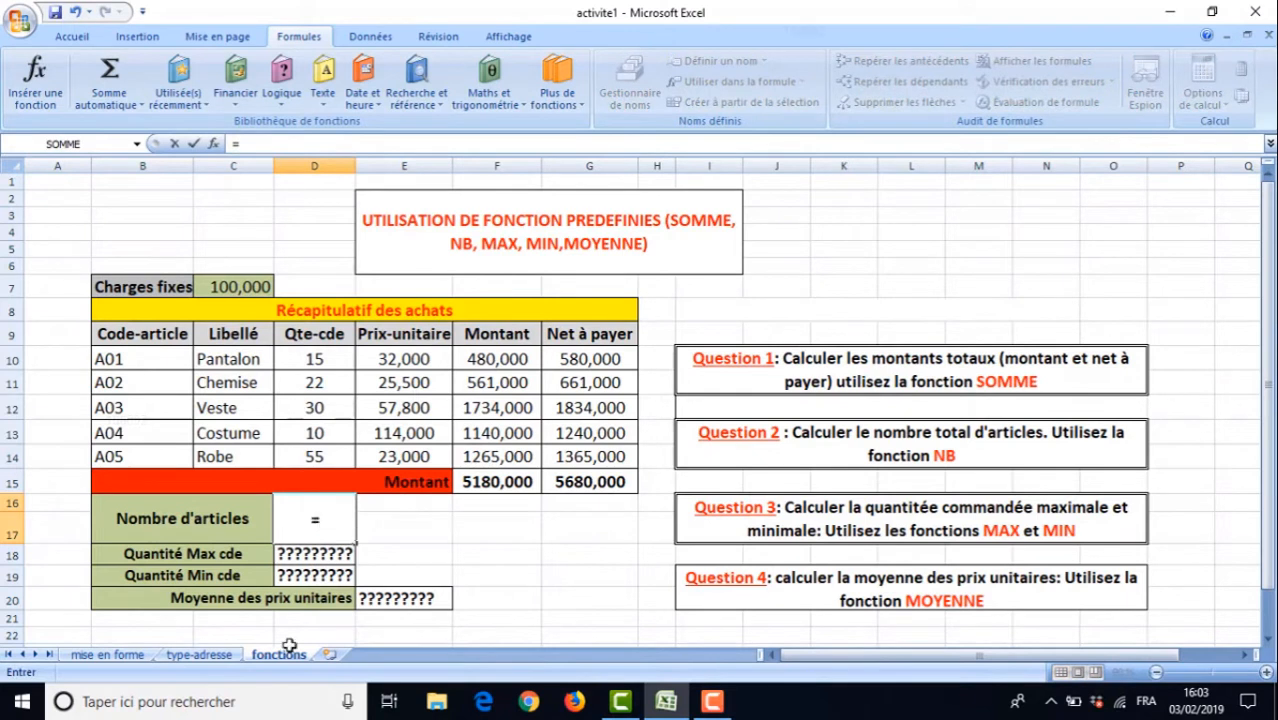
{"action": "type", "text": "NB"}
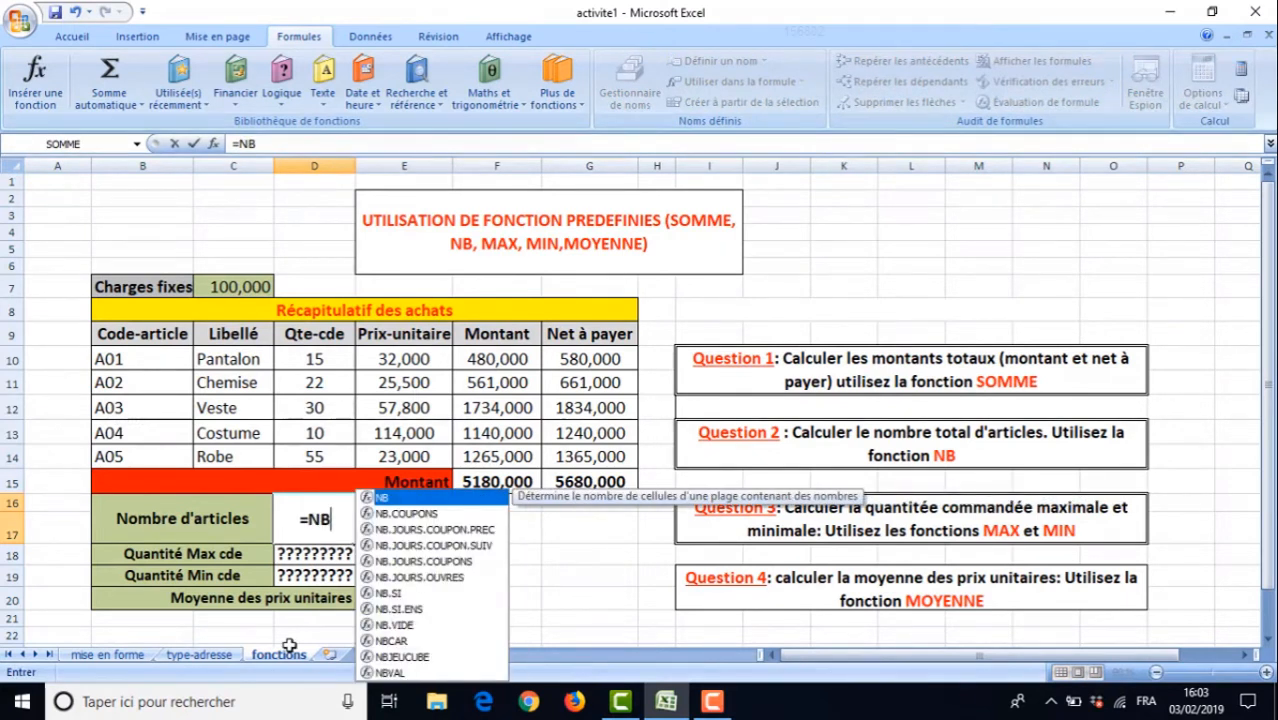
{"action": "type", "text": "("}
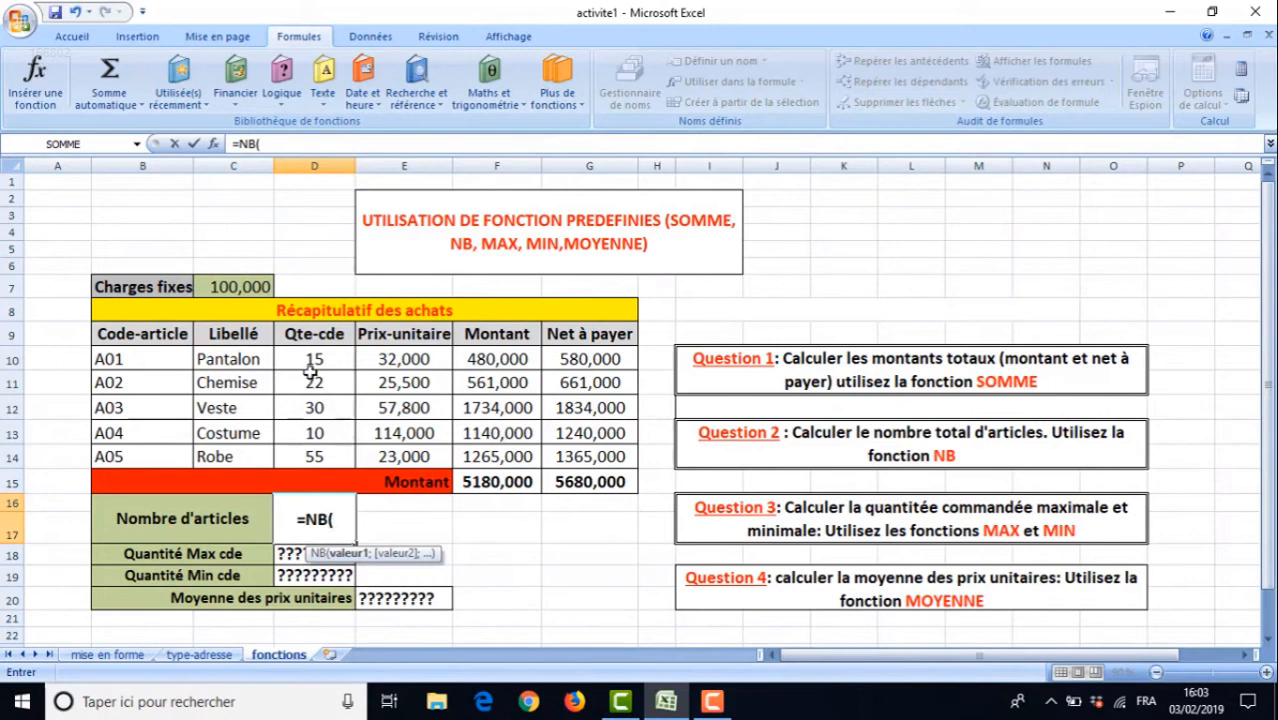
{"action": "left_click_drag", "start_coordinate": [314, 358], "coordinate": [332, 449]}
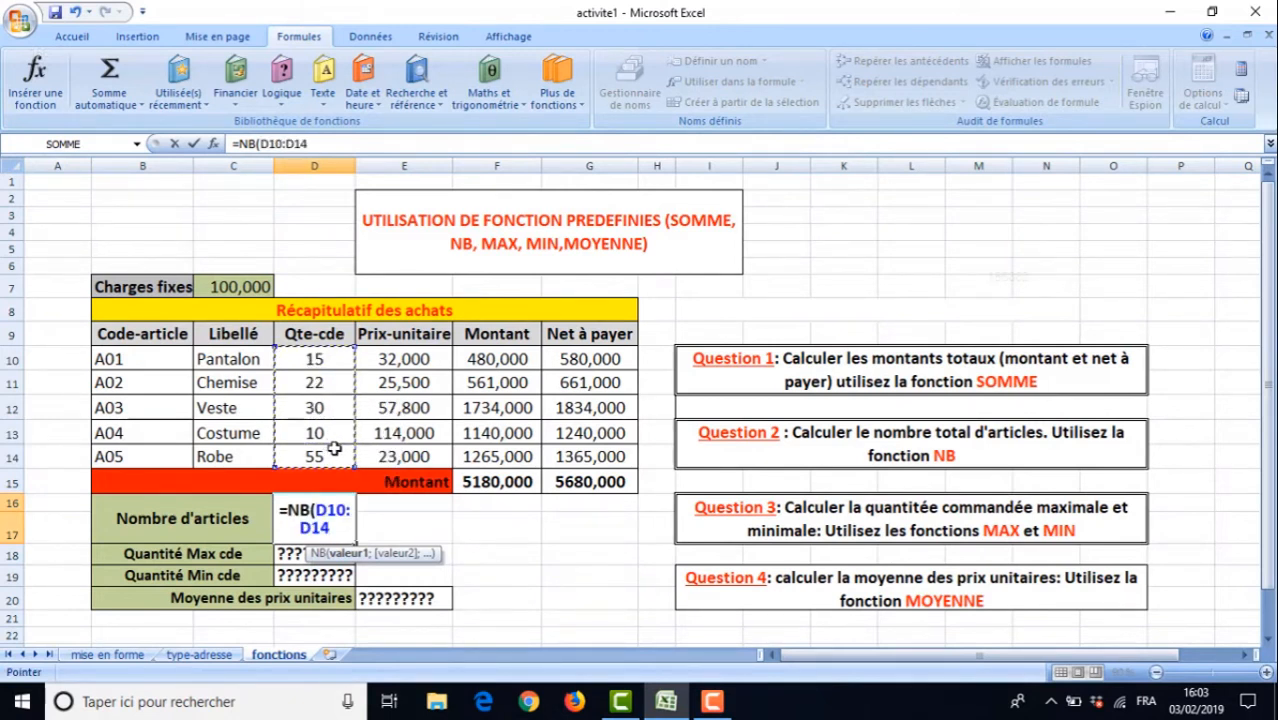
{"action": "type", "text": ")"}
{"action": "key", "text": "Return"}
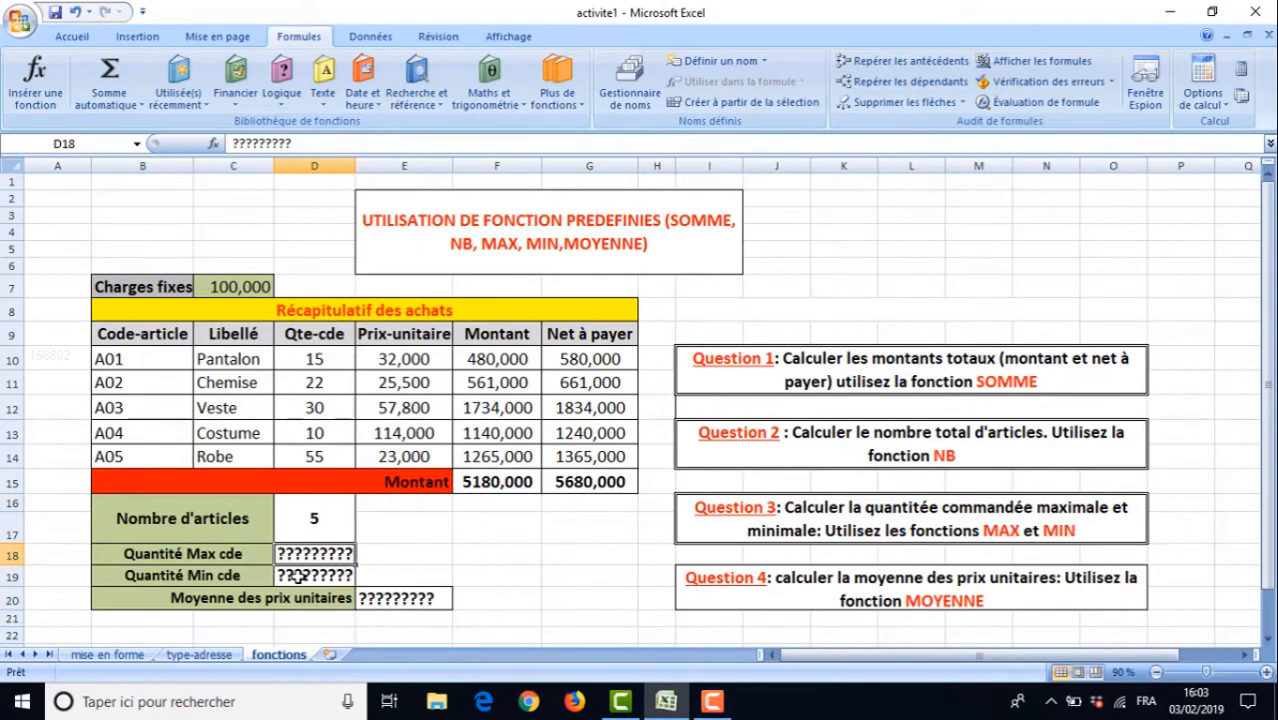
Calculate the maximum ordered quantity in the Quantité Max cde cell D18 with the formula =max(D10:D14)
{"action": "type", "text": "=ma"}
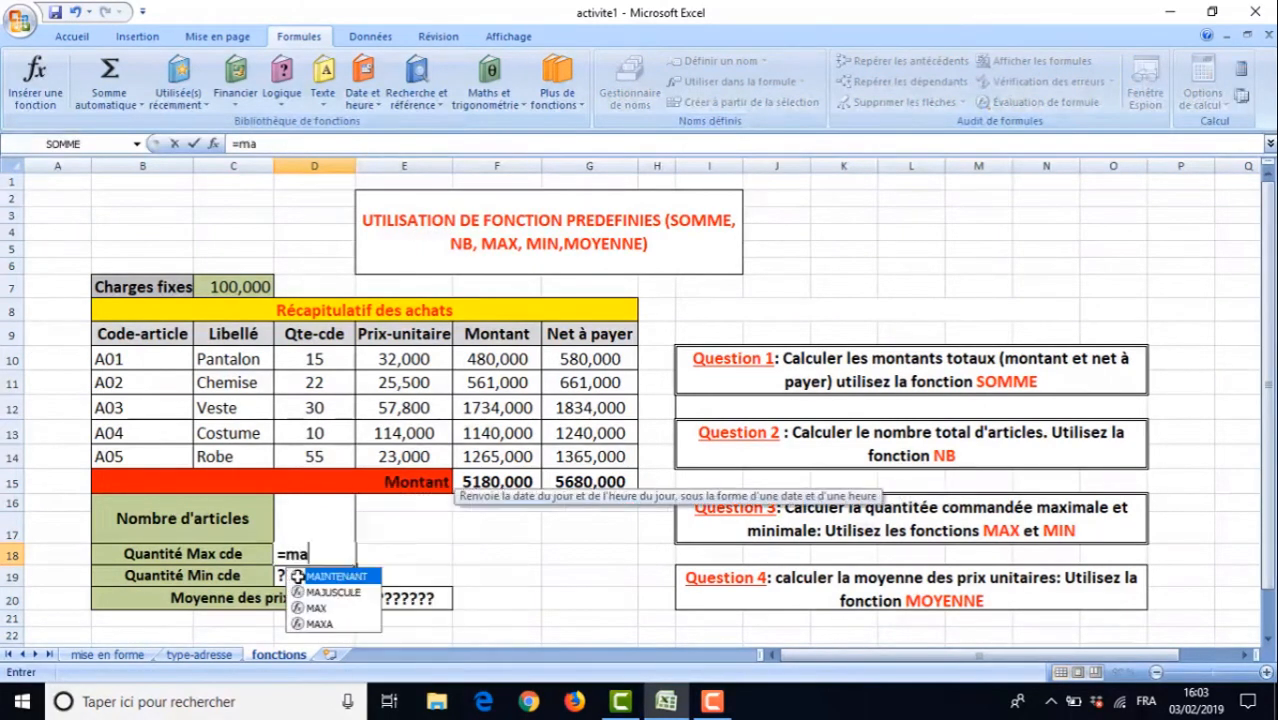
{"action": "type", "text": "x"}
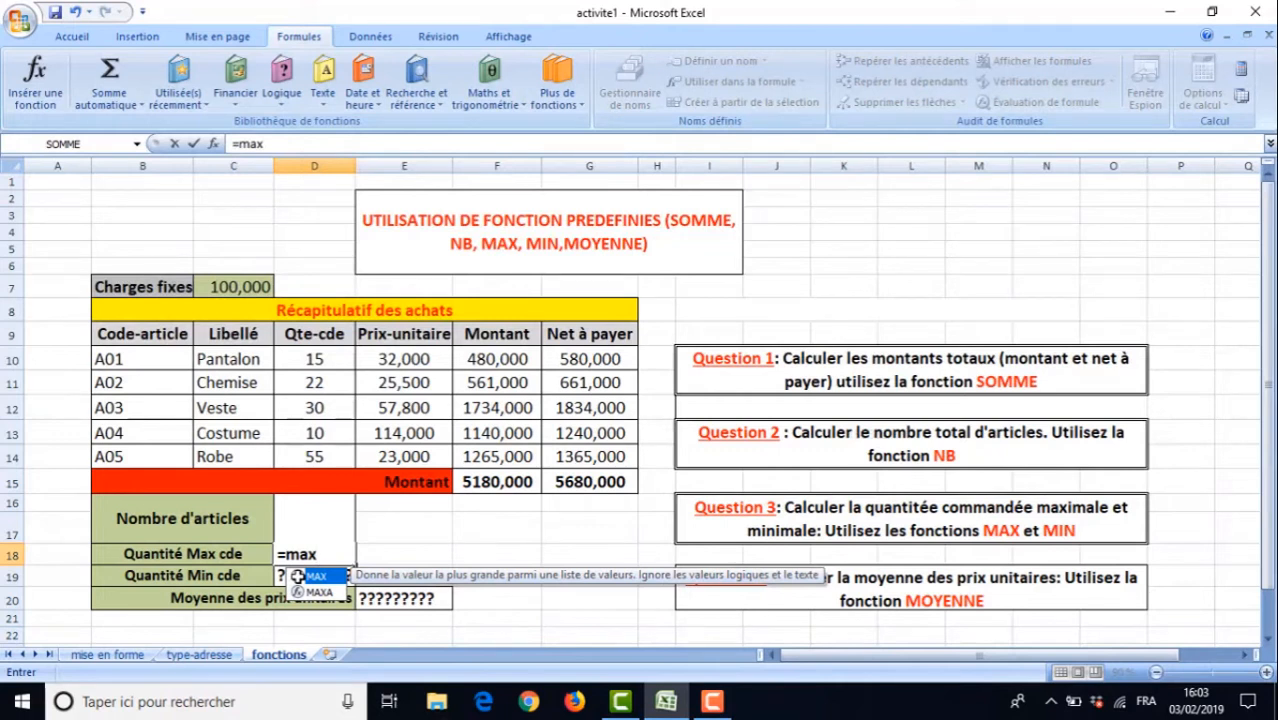
{"action": "type", "text": "("}
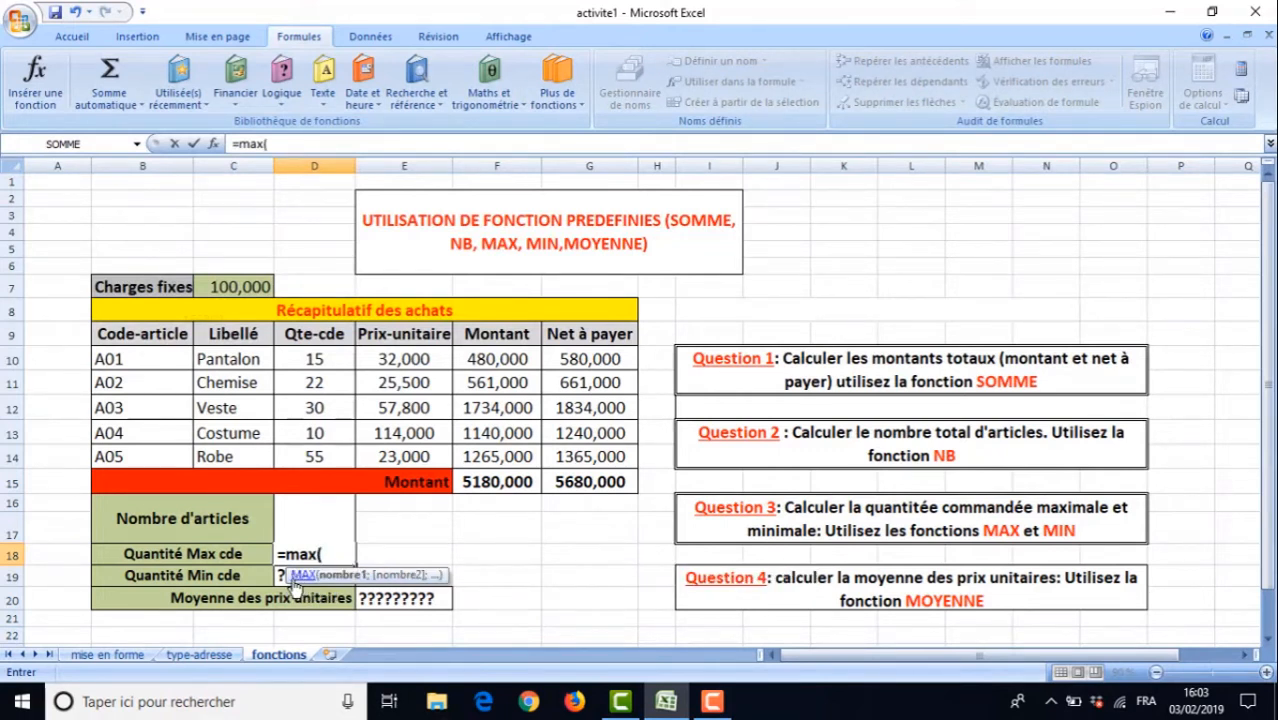
{"action": "left_click", "coordinate": [316, 359]}
{"action": "left_click_drag", "start_coordinate": [316, 359], "coordinate": [316, 450]}
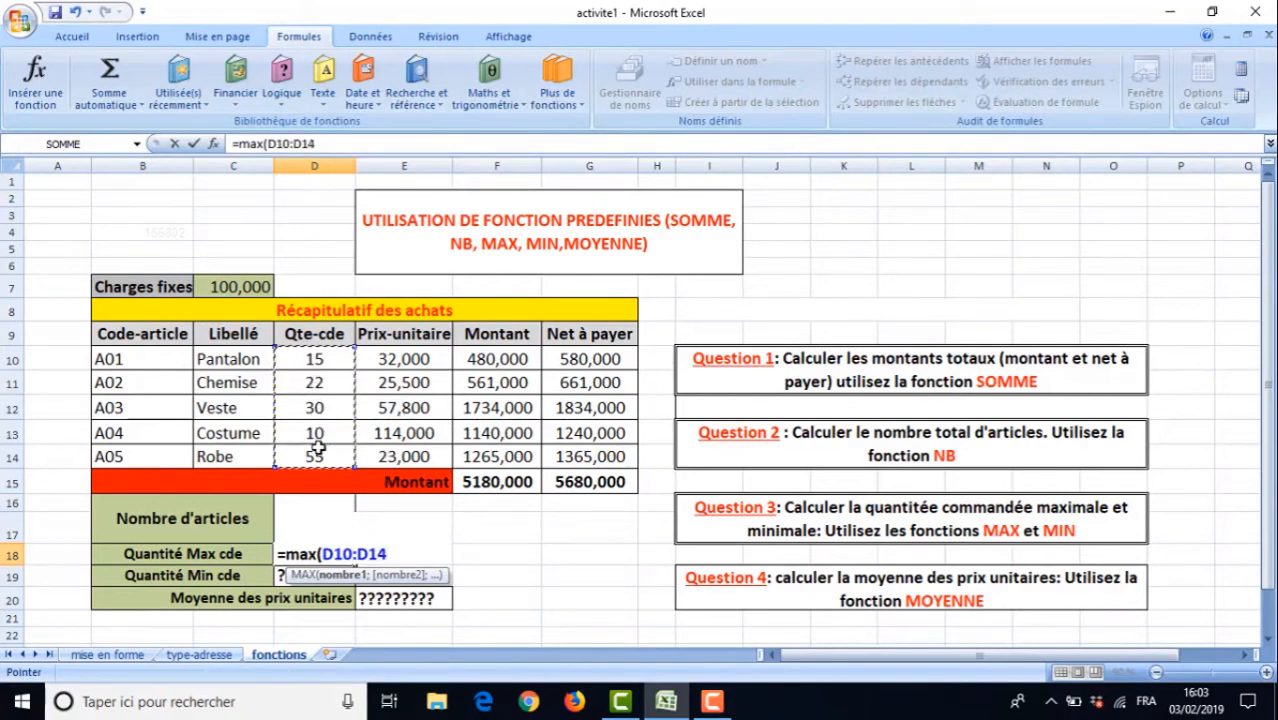
{"action": "type", "text": ")"}
{"action": "key", "text": "Return"}
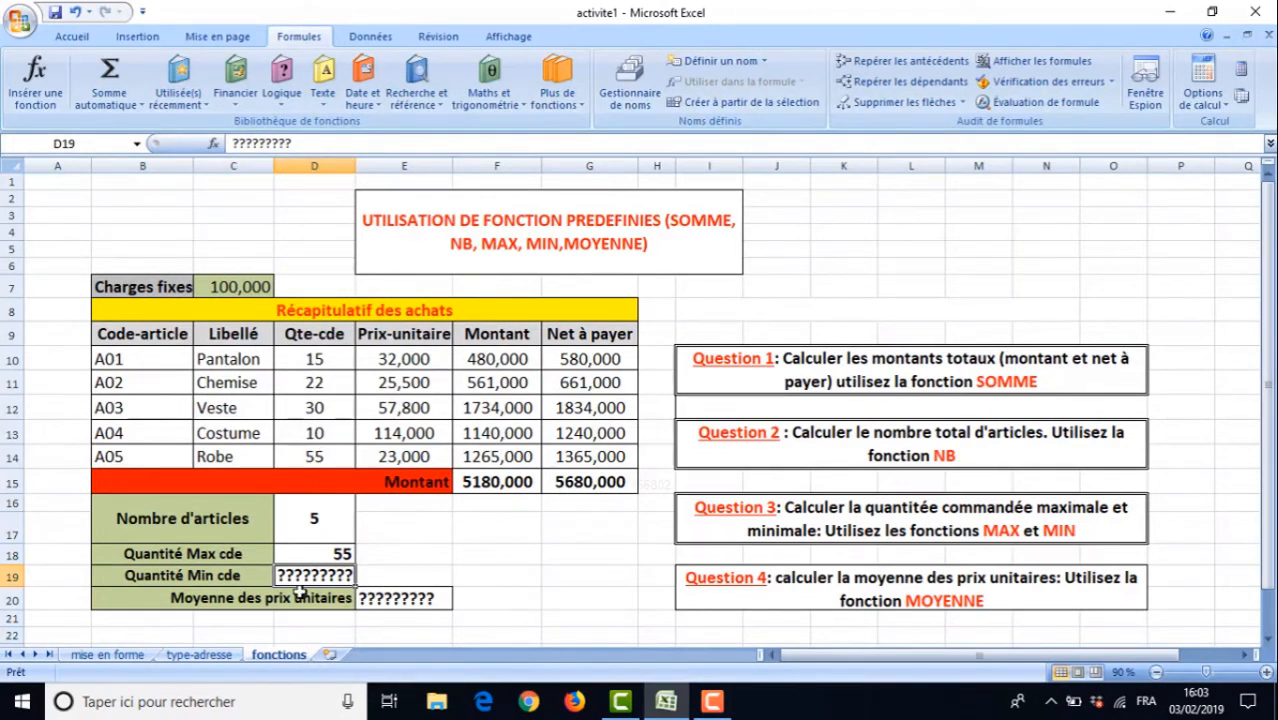
Calculate the minimum ordered quantity in the Quantité Min cde cell D19 with the formula =min(D10:D14)
{"action": "type", "text": "="}
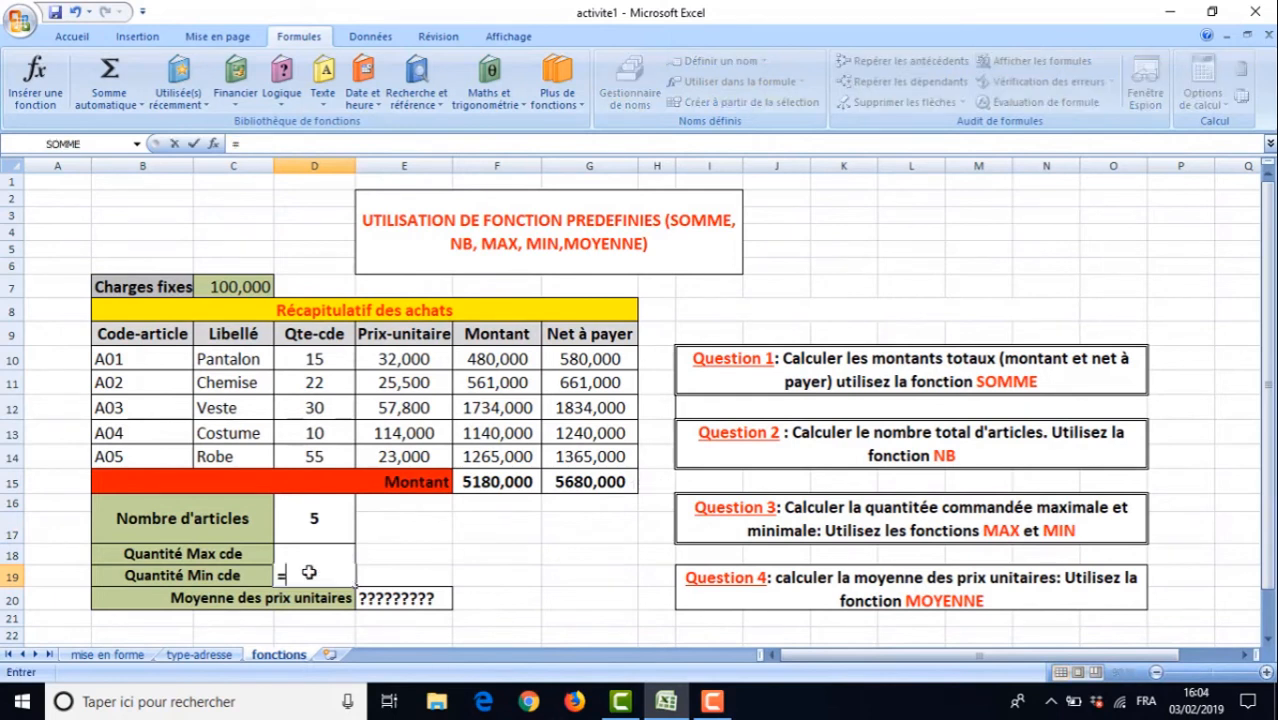
{"action": "type", "text": "min("}
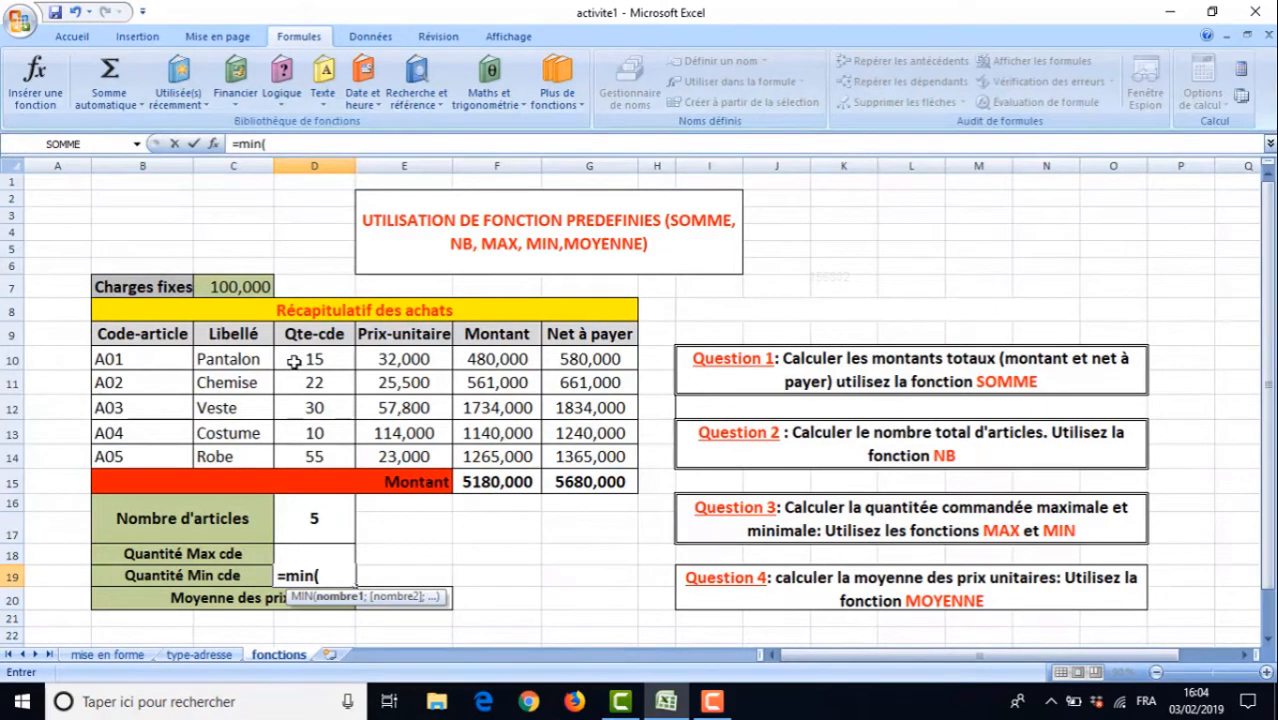
{"action": "left_click_drag", "start_coordinate": [297, 360], "coordinate": [310, 448]}
{"action": "type", "text": ")"}
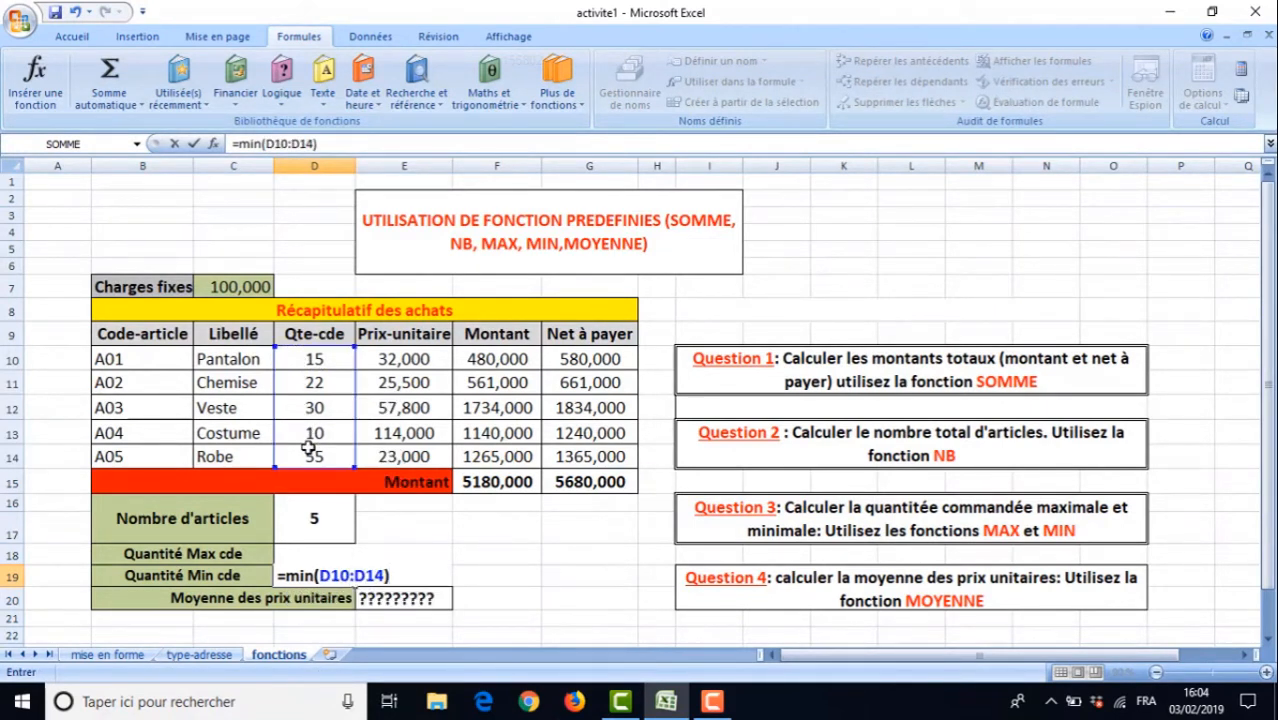
{"action": "key", "text": "Return"}
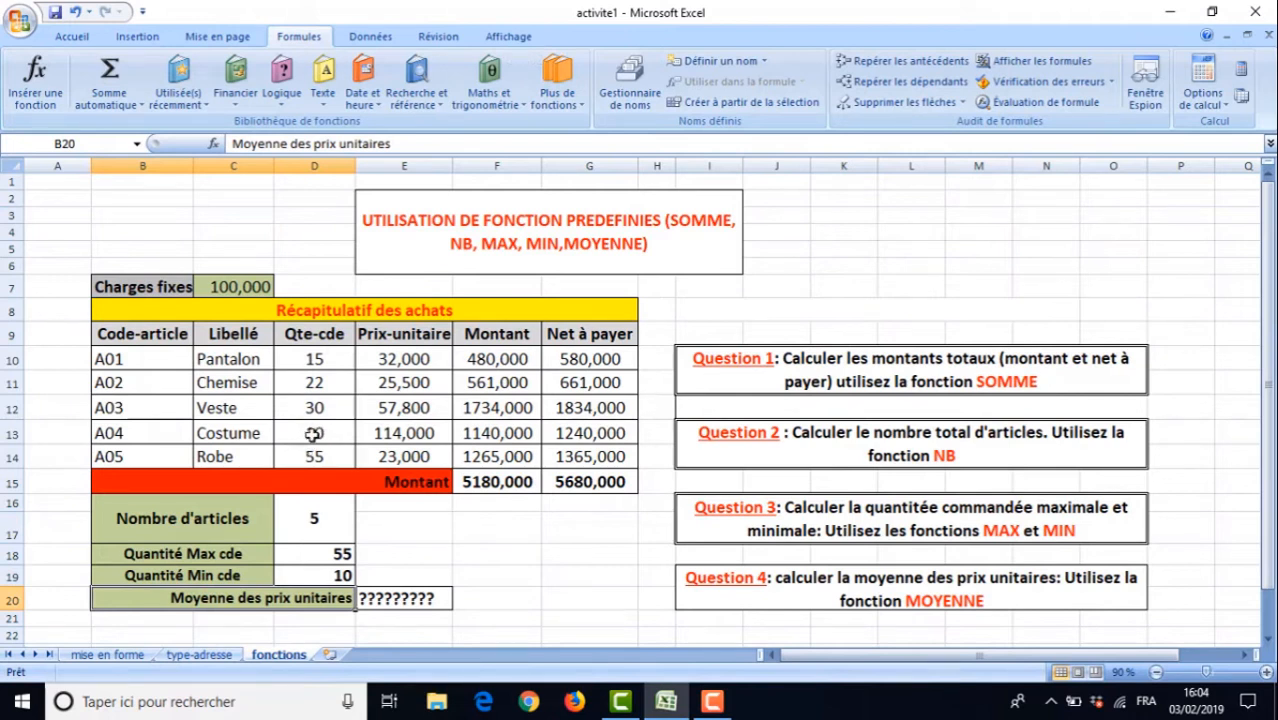
{"action": "left_click", "coordinate": [311, 433]}
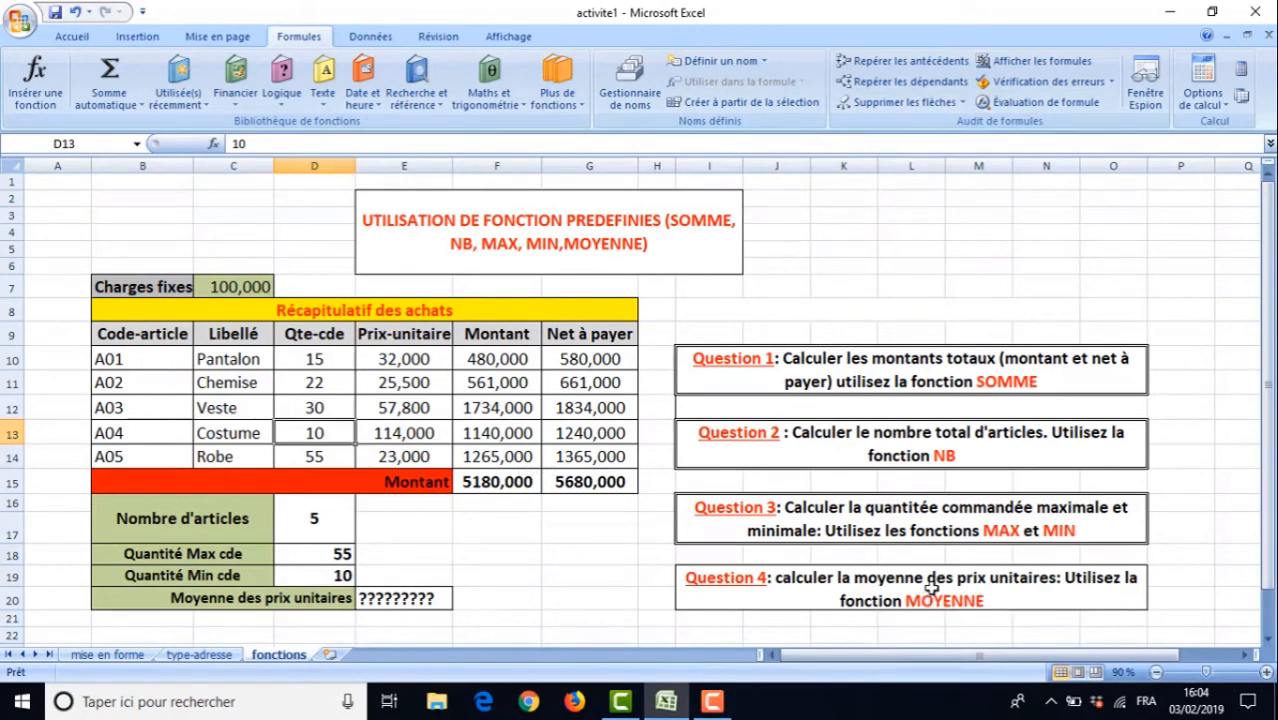
Calculate the average unit price in the Moyenne des prix unitaires cell E20 with the formula =moyenne(E10:E14)
{"action": "left_click", "coordinate": [383, 600]}
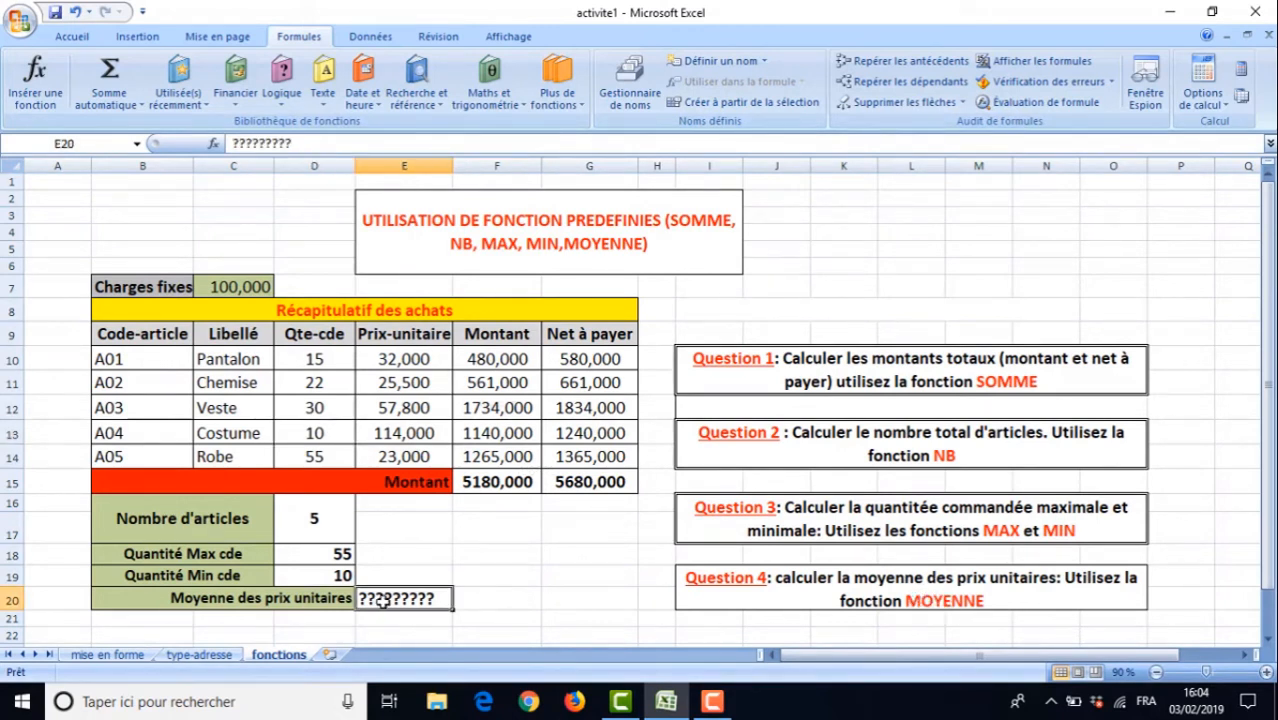
{"action": "type", "text": "="}
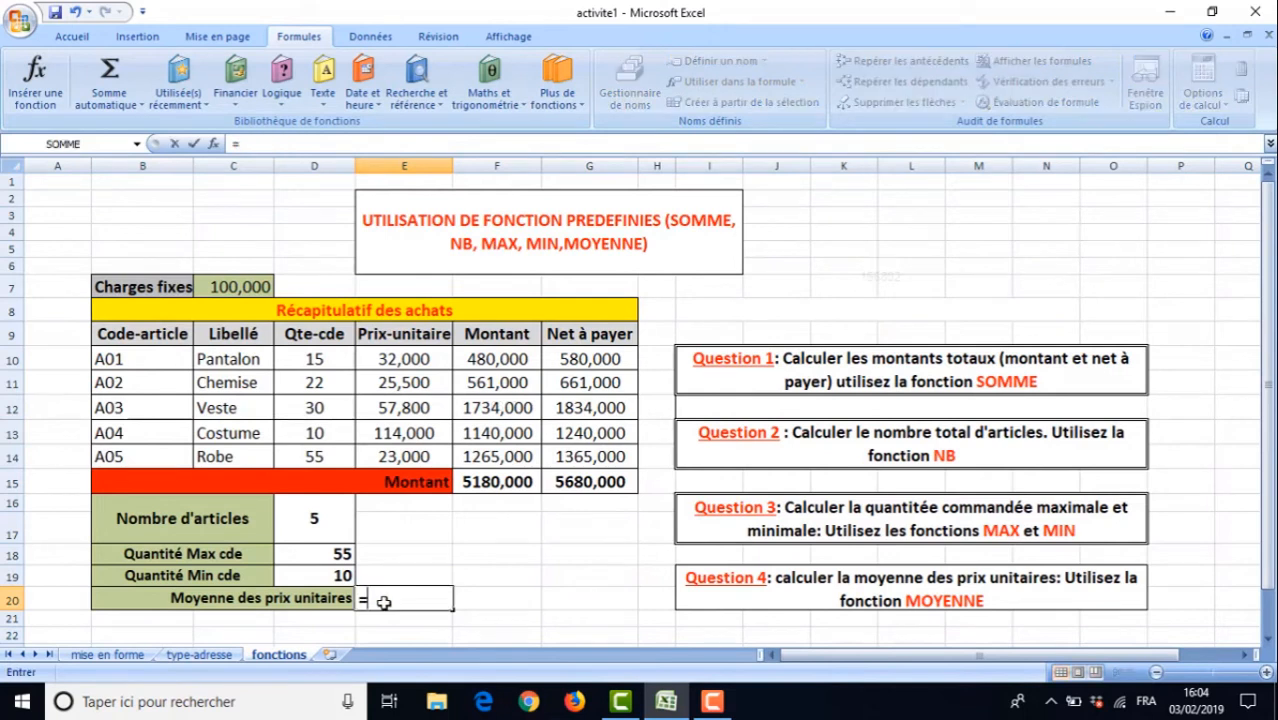
{"action": "type", "text": "moyenne("}
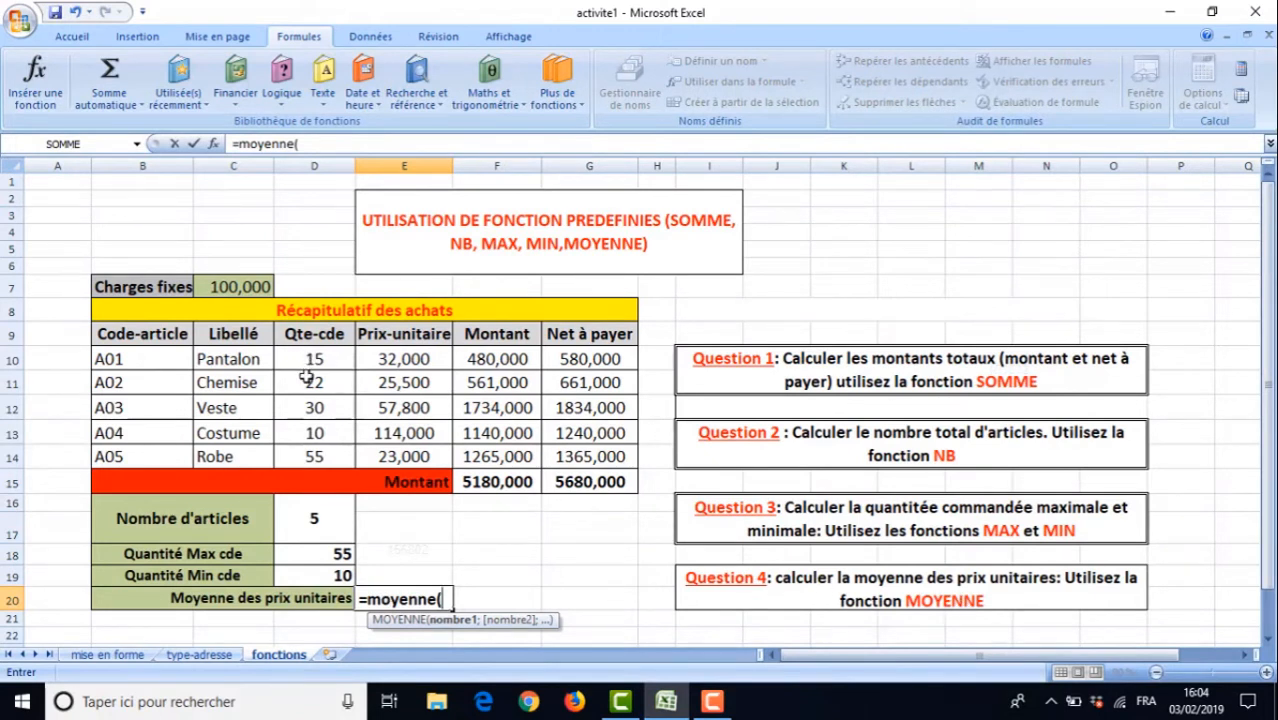
{"action": "left_click_drag", "start_coordinate": [398, 360], "coordinate": [391, 452]}
{"action": "type", "text": ")"}
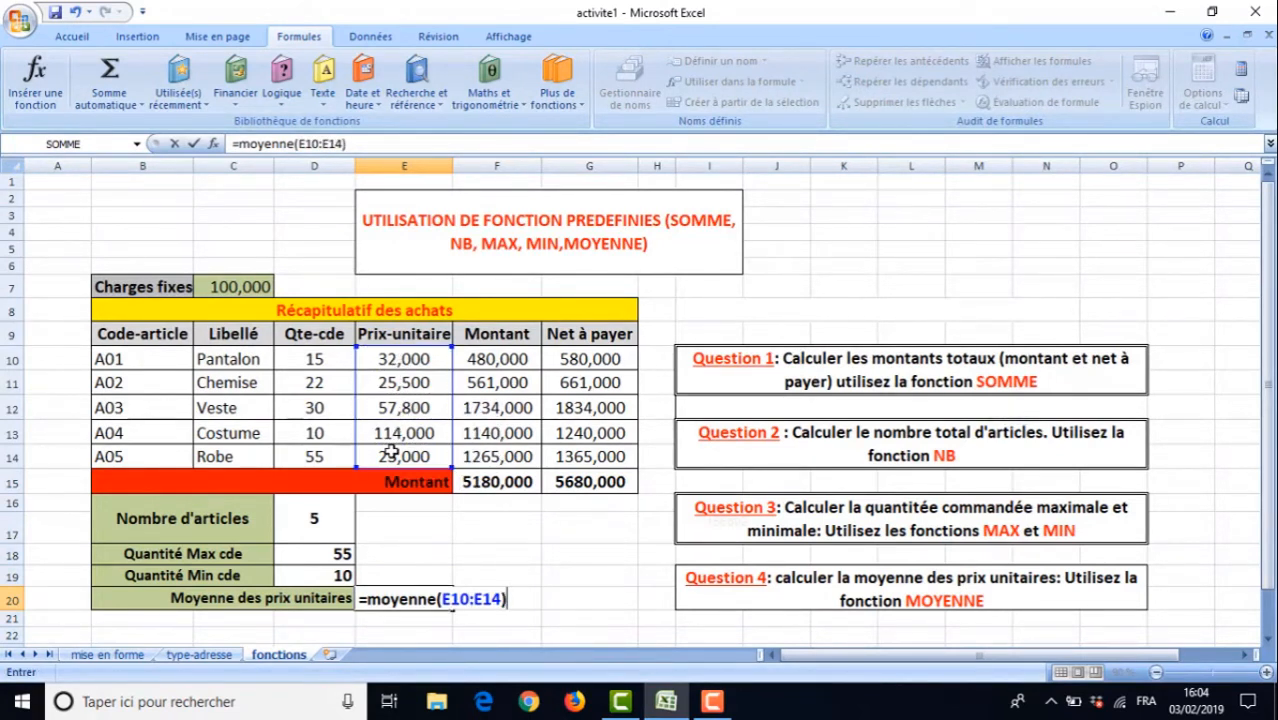
{"action": "key", "text": "Return"}
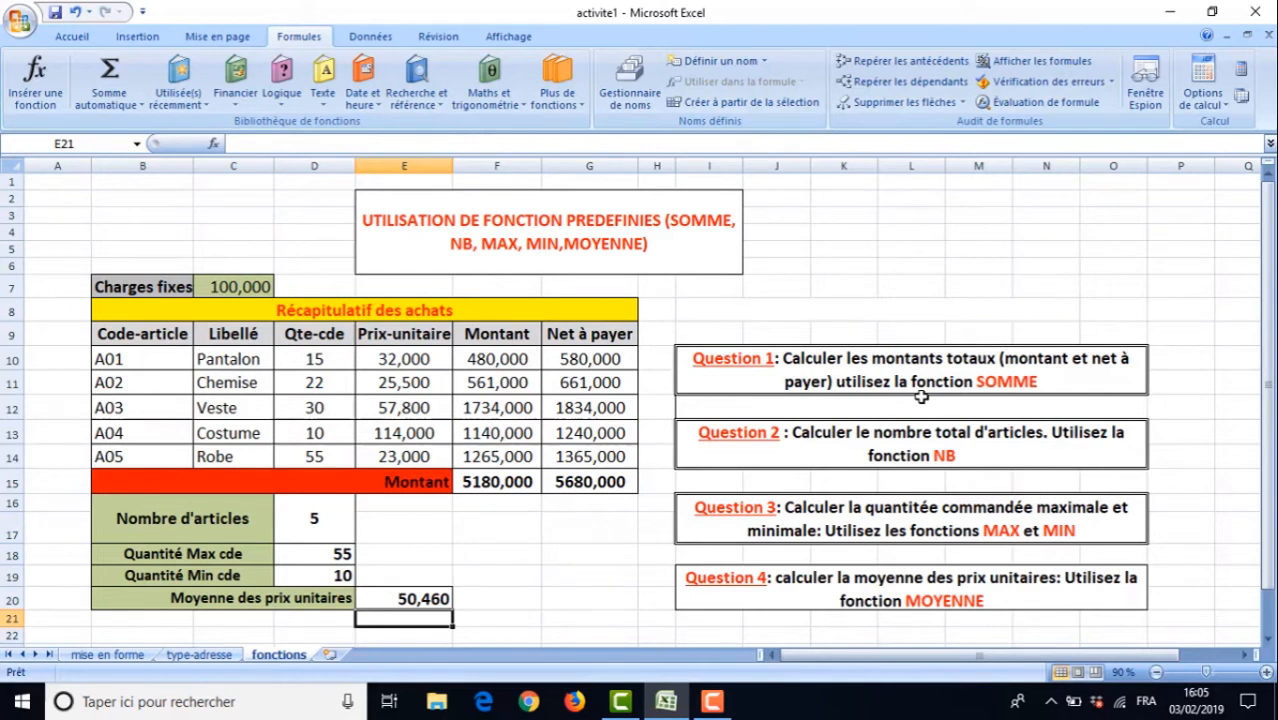
Switch to the TakiAcademy page, open the lesson 04-Les fonctions prédéfinies Nb.Si et Somme.Si and show its video in full screen
{"action": "right_click", "coordinate": [1253, 678]}
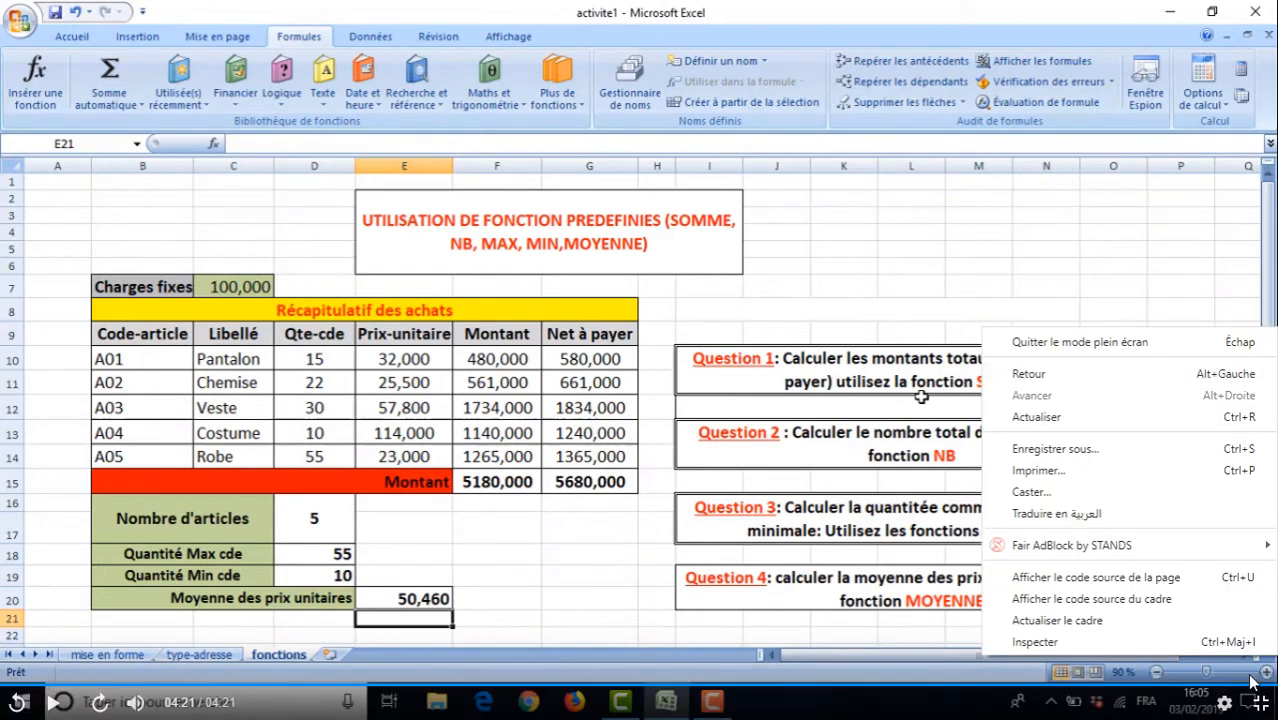
{"action": "key", "text": "Escape"}
{"action": "key", "text": "Escape"}
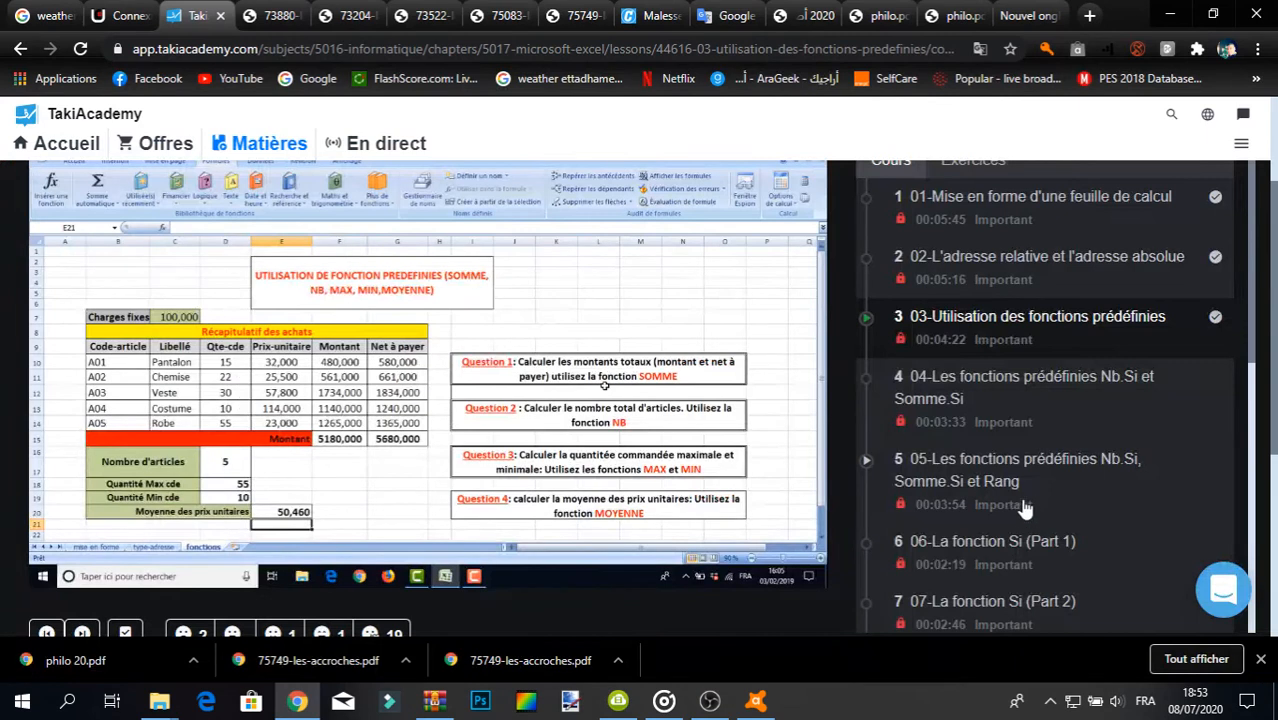
{"action": "left_click", "coordinate": [1003, 395]}
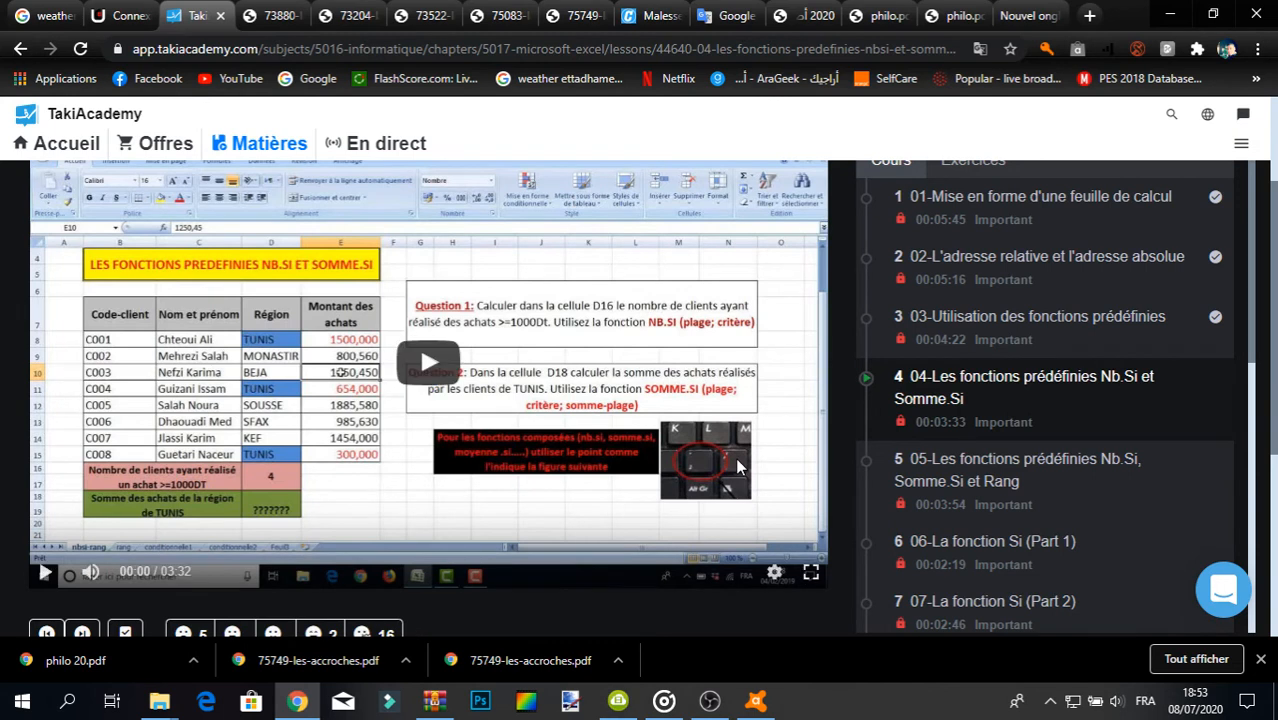
{"action": "left_click", "coordinate": [812, 581]}
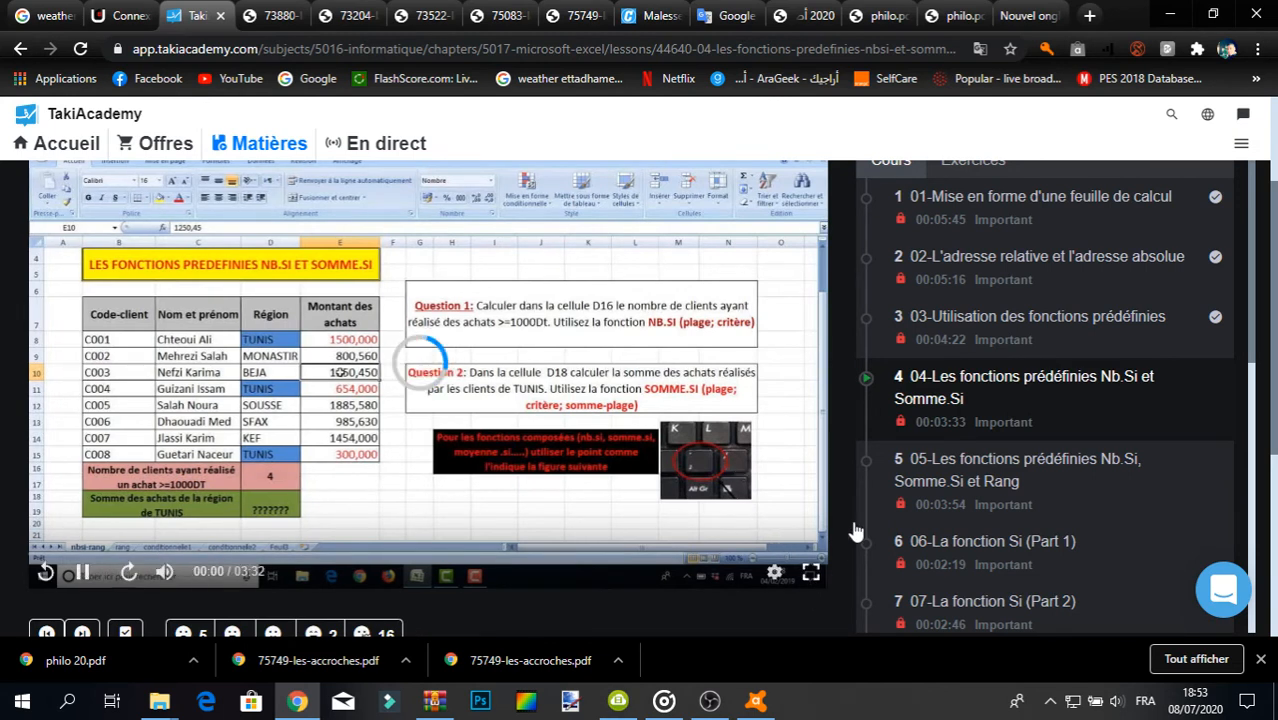
{"action": "left_click", "coordinate": [813, 578]}
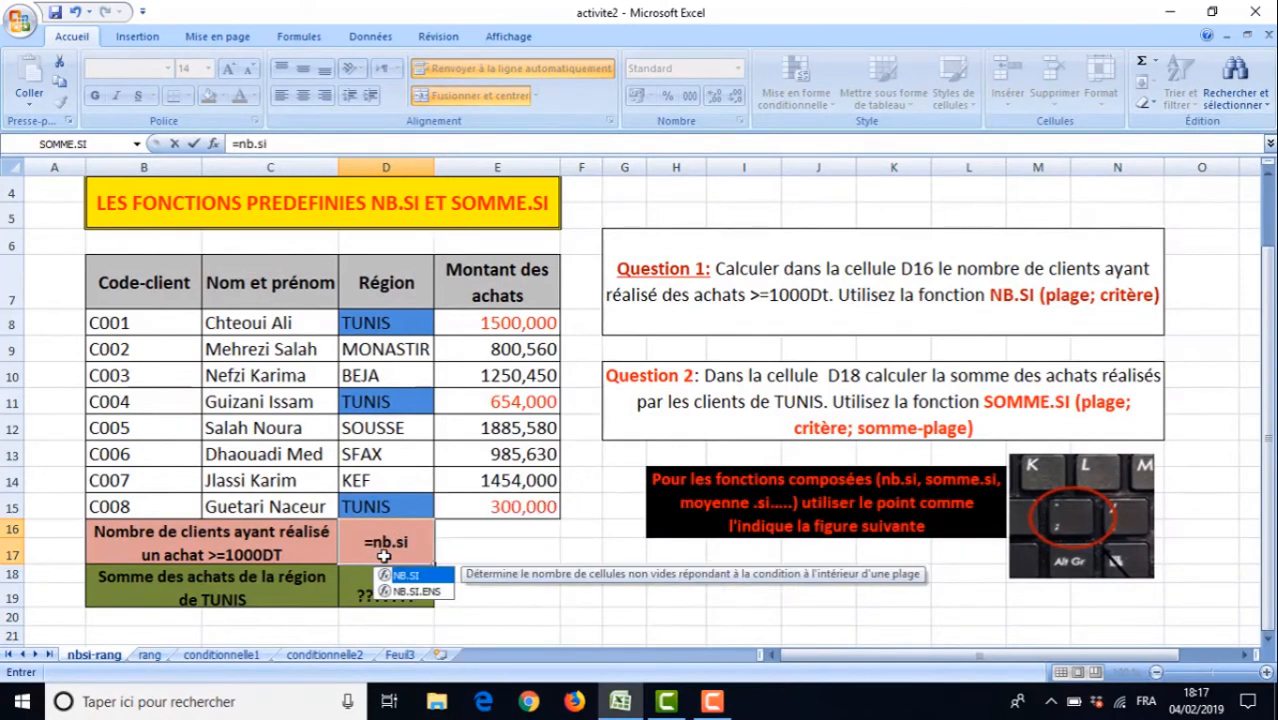
Count the clients with purchases of at least 1000 DT in cell D16 with the formula =nb.si(E8:E15;">=1000")
{"action": "type", "text": "("}
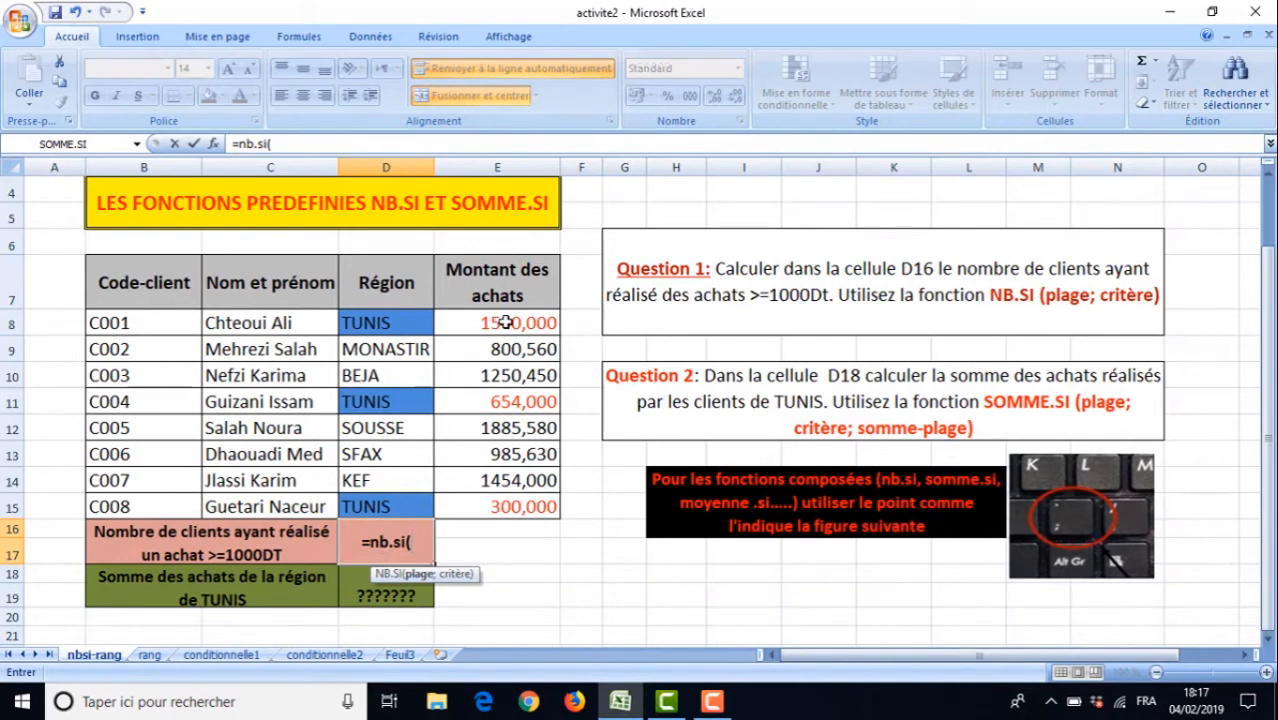
{"action": "left_click_drag", "start_coordinate": [507, 322], "coordinate": [466, 502]}
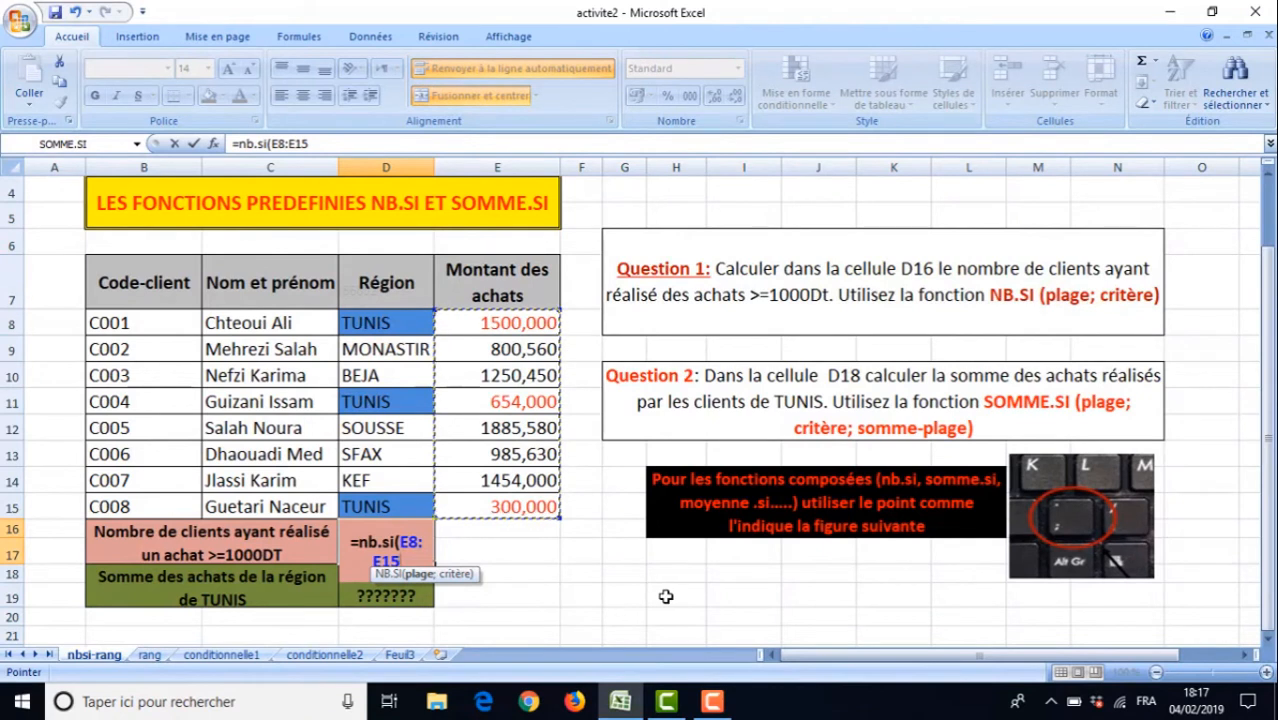
{"action": "type", "text": ";"}
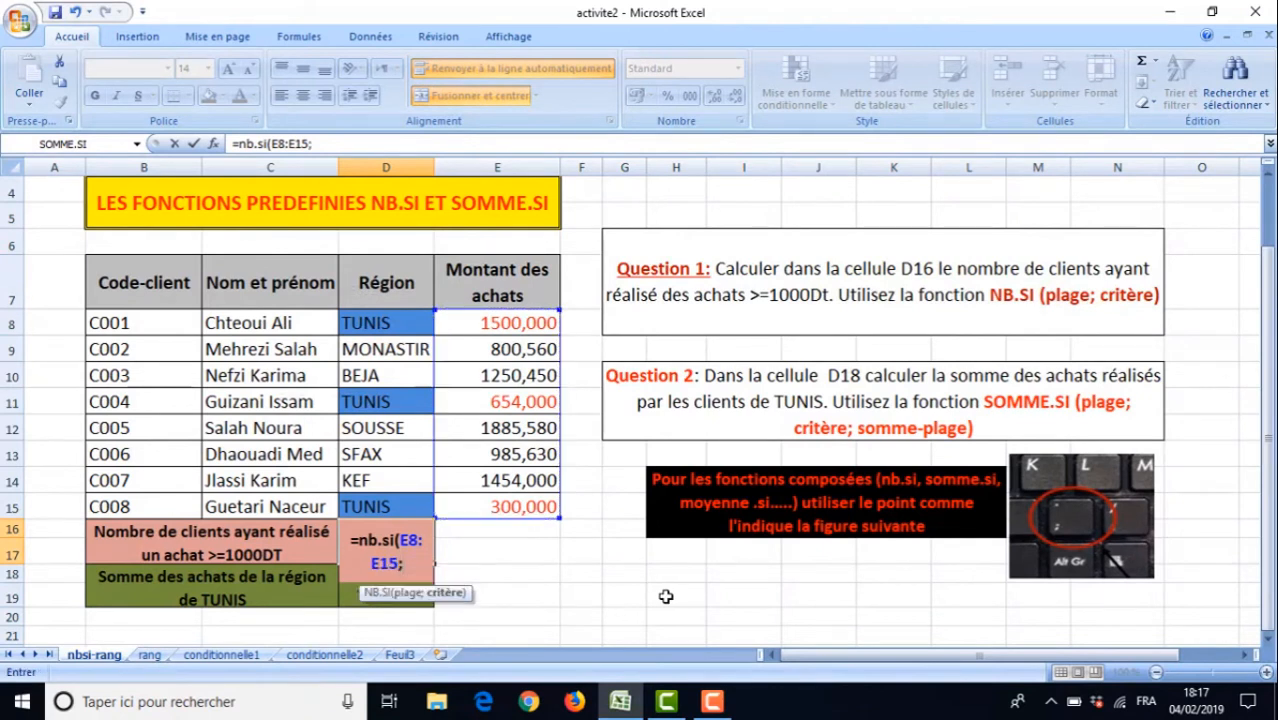
{"action": "type", "text": ">=10"}
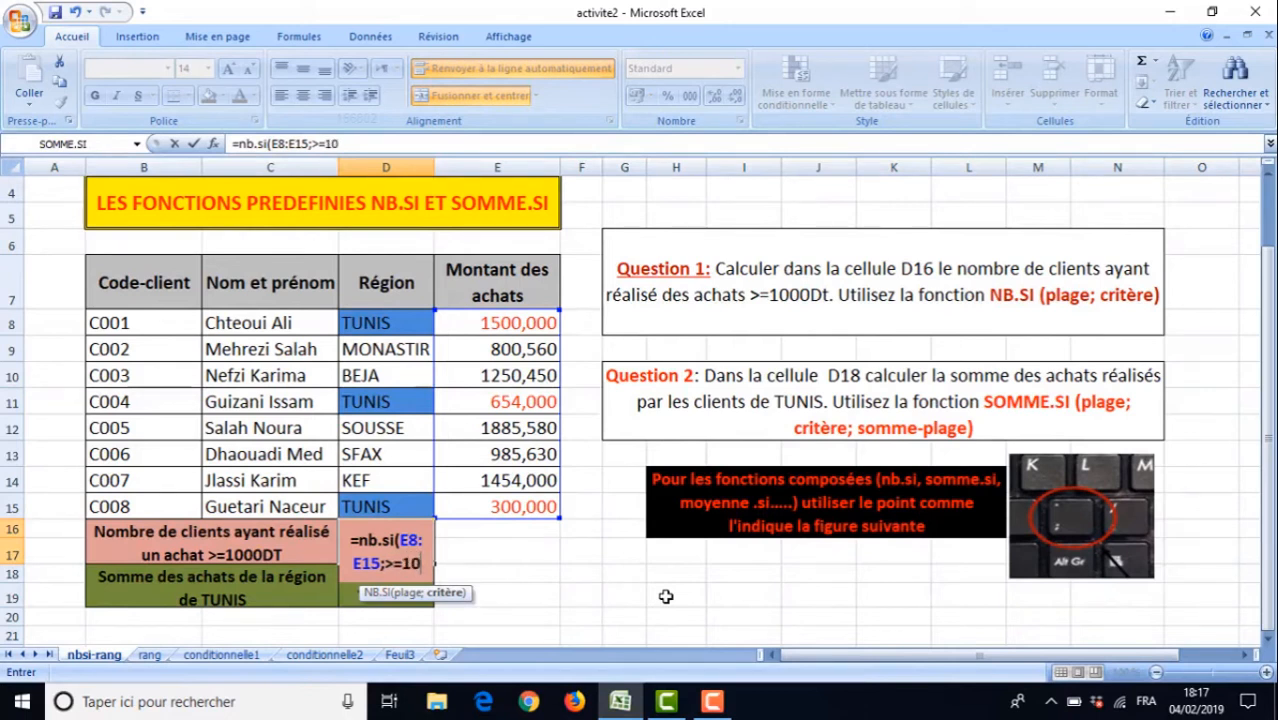
{"action": "type", "text": "00)"}
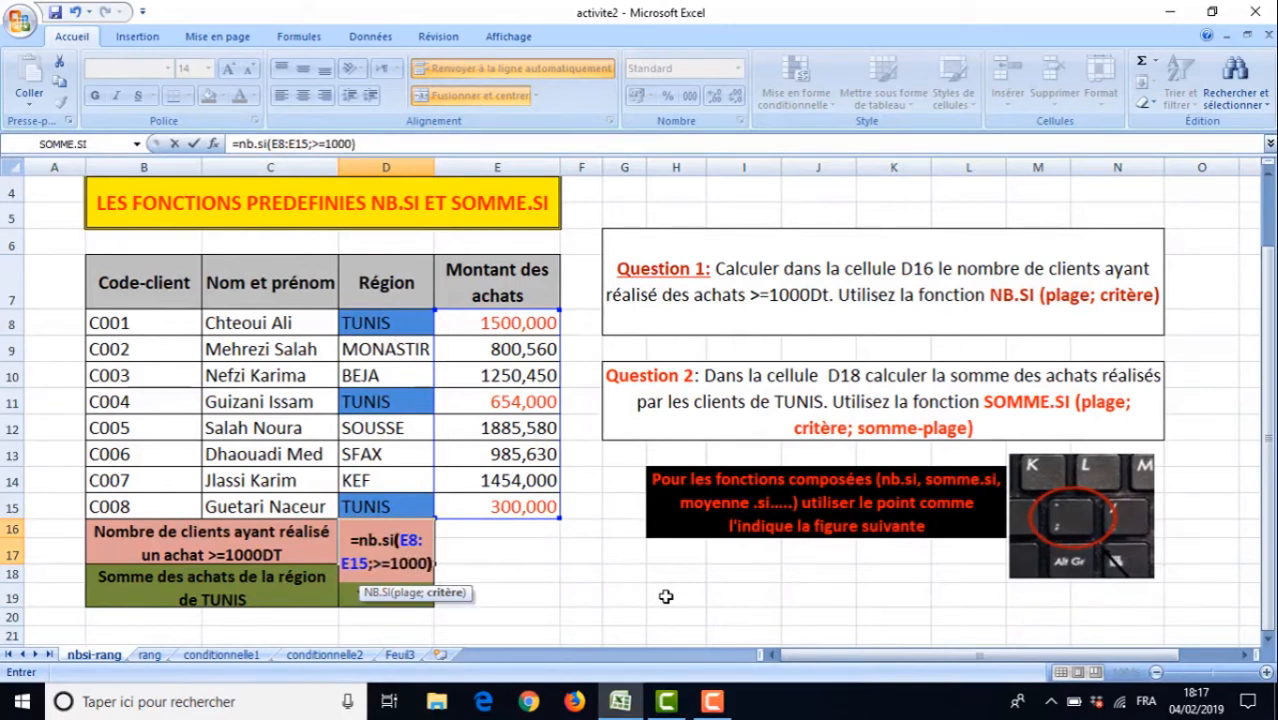
{"action": "left_click", "coordinate": [314, 144]}
{"action": "type", "text": "\""}
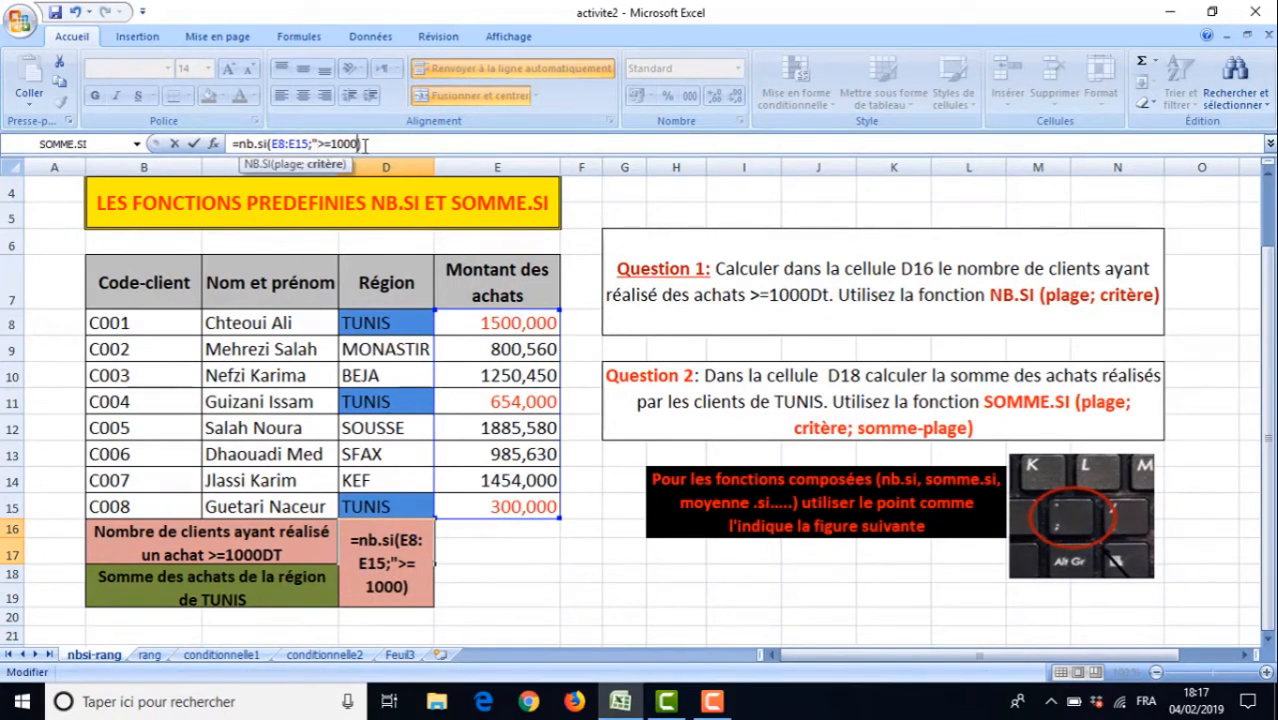
{"action": "type", "text": "\""}
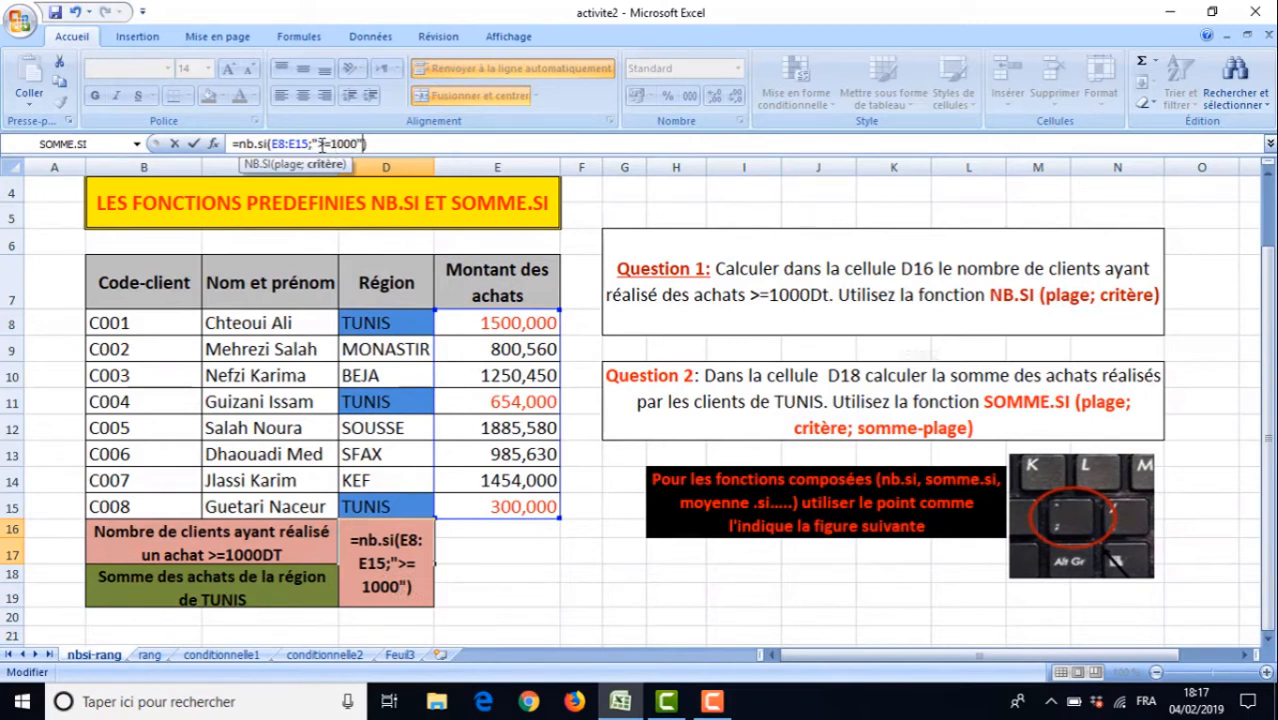
{"action": "left_click", "coordinate": [382, 142]}
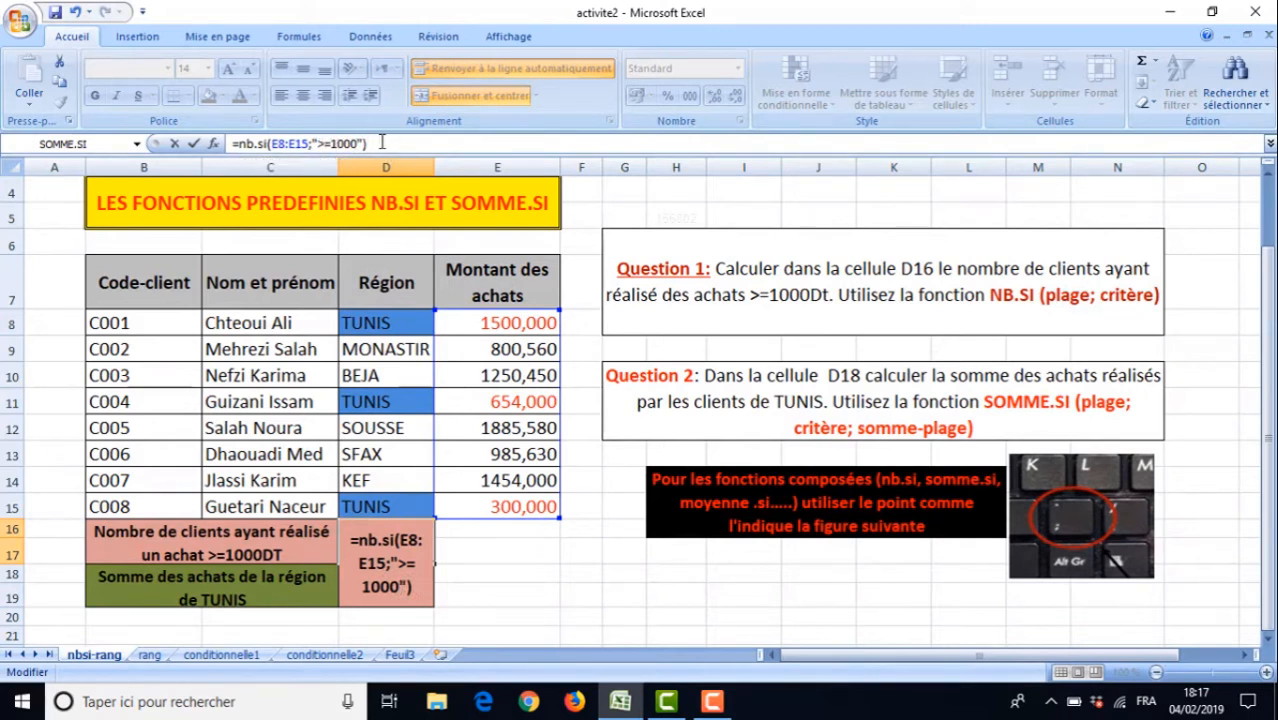
{"action": "key", "text": "Return"}
Examine the Montant des achats values meeting the >=1000 criterion and the TUNIS entries in the Région column for the D18 sum
{"action": "left_click", "coordinate": [492, 427]}
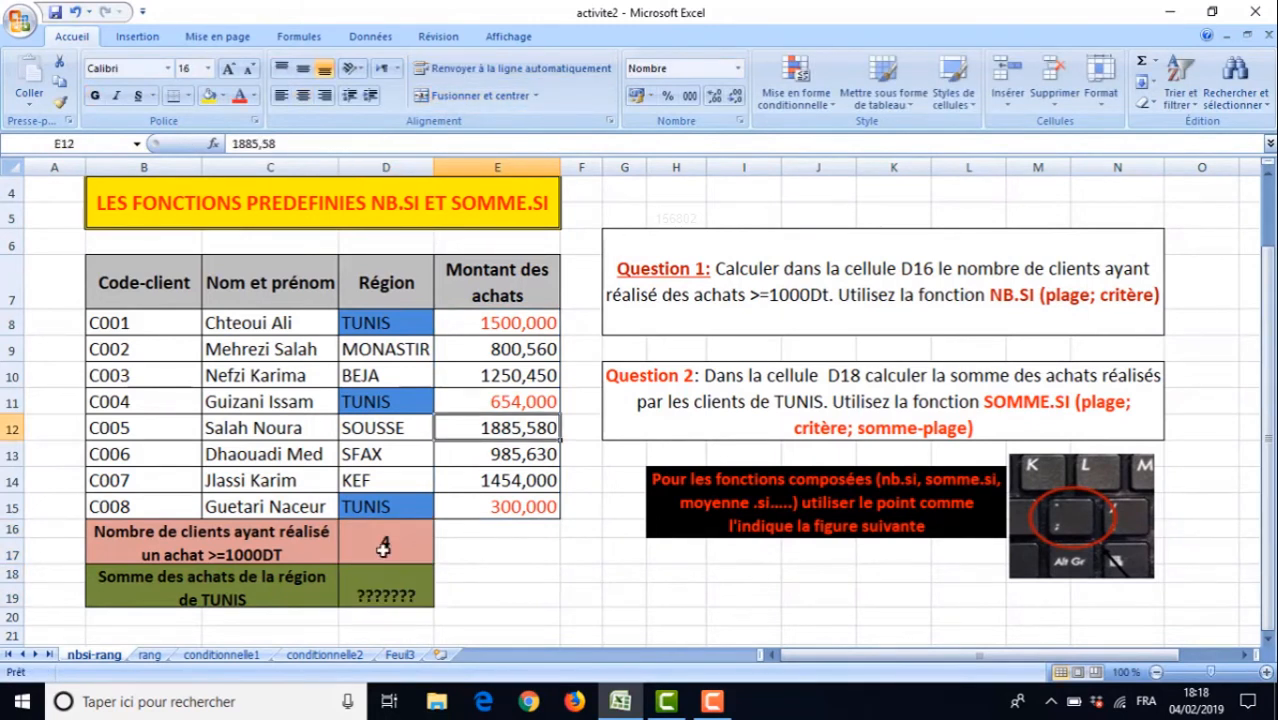
{"action": "left_click", "coordinate": [488, 321]}
{"action": "left_click", "coordinate": [486, 371]}
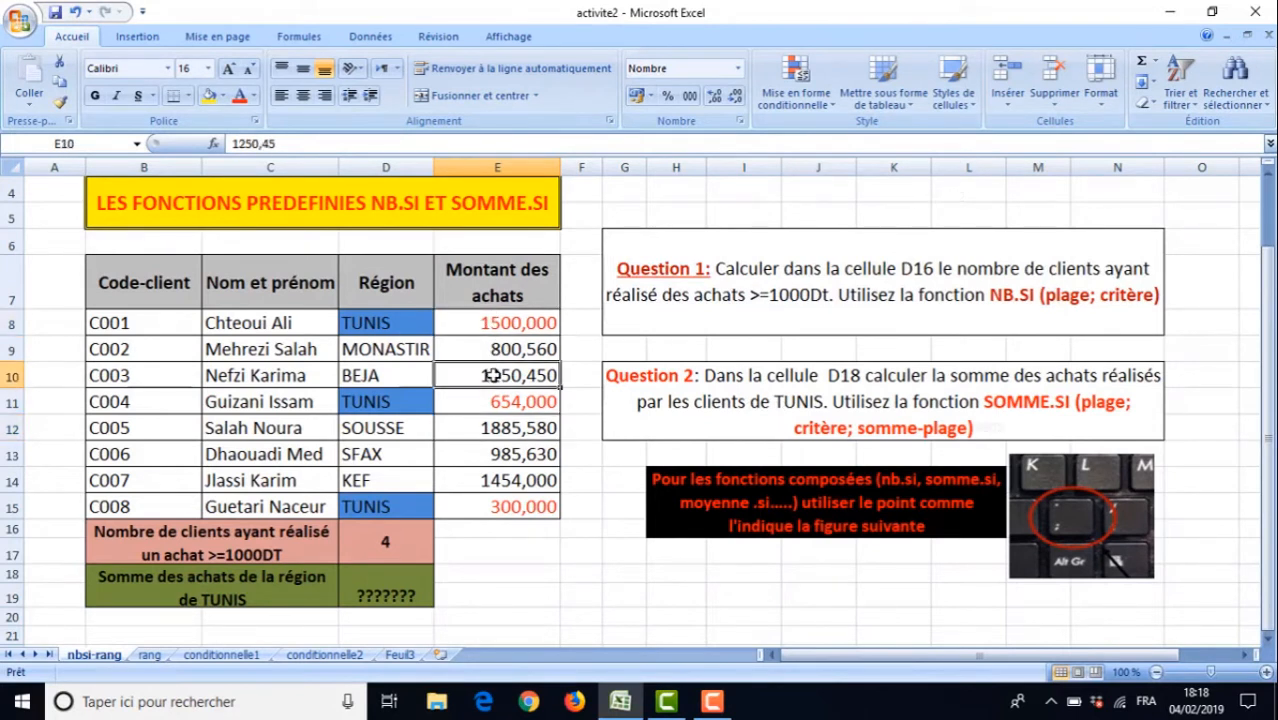
{"action": "left_click", "coordinate": [485, 425]}
{"action": "left_click", "coordinate": [490, 479]}
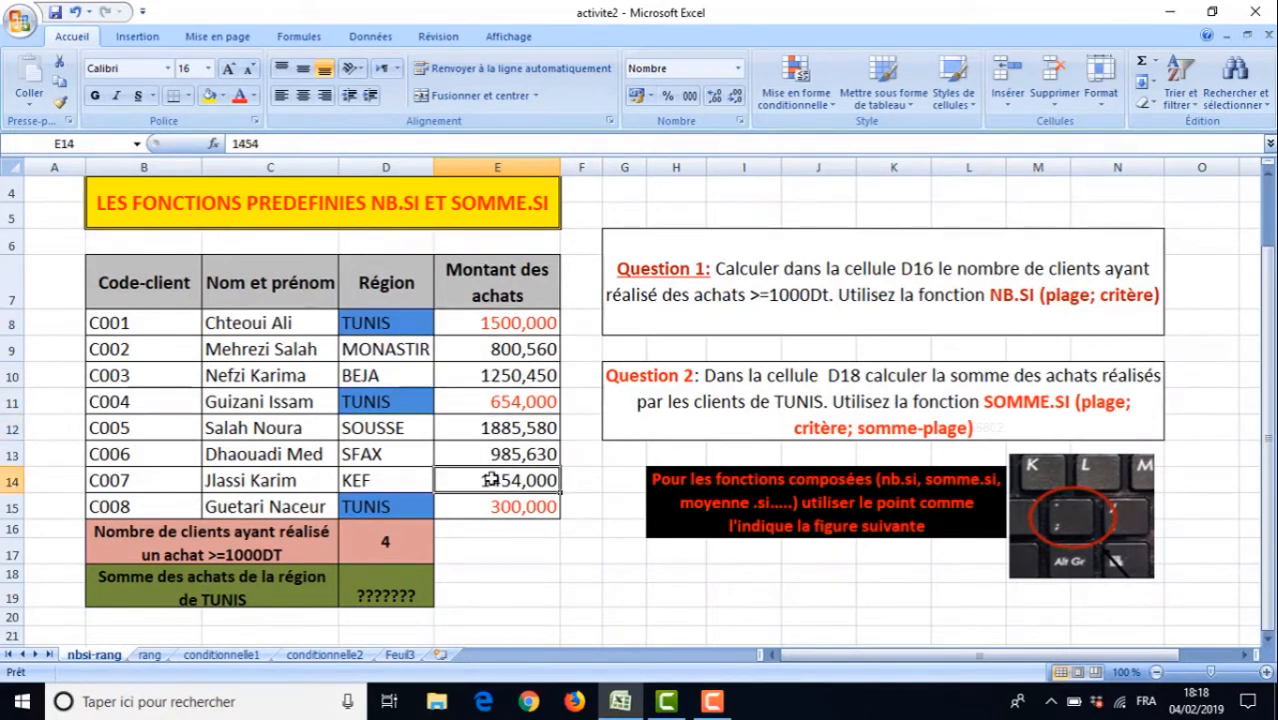
{"action": "left_click", "coordinate": [477, 548]}
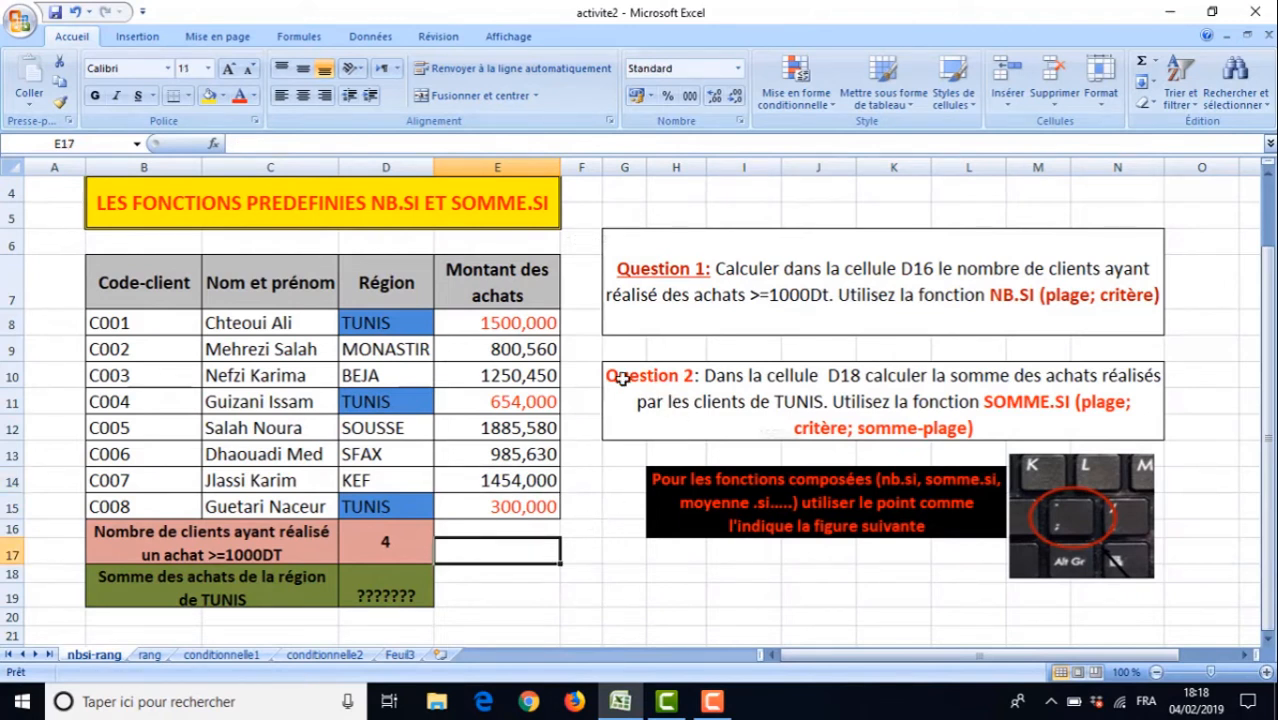
{"action": "left_click", "coordinate": [386, 590]}
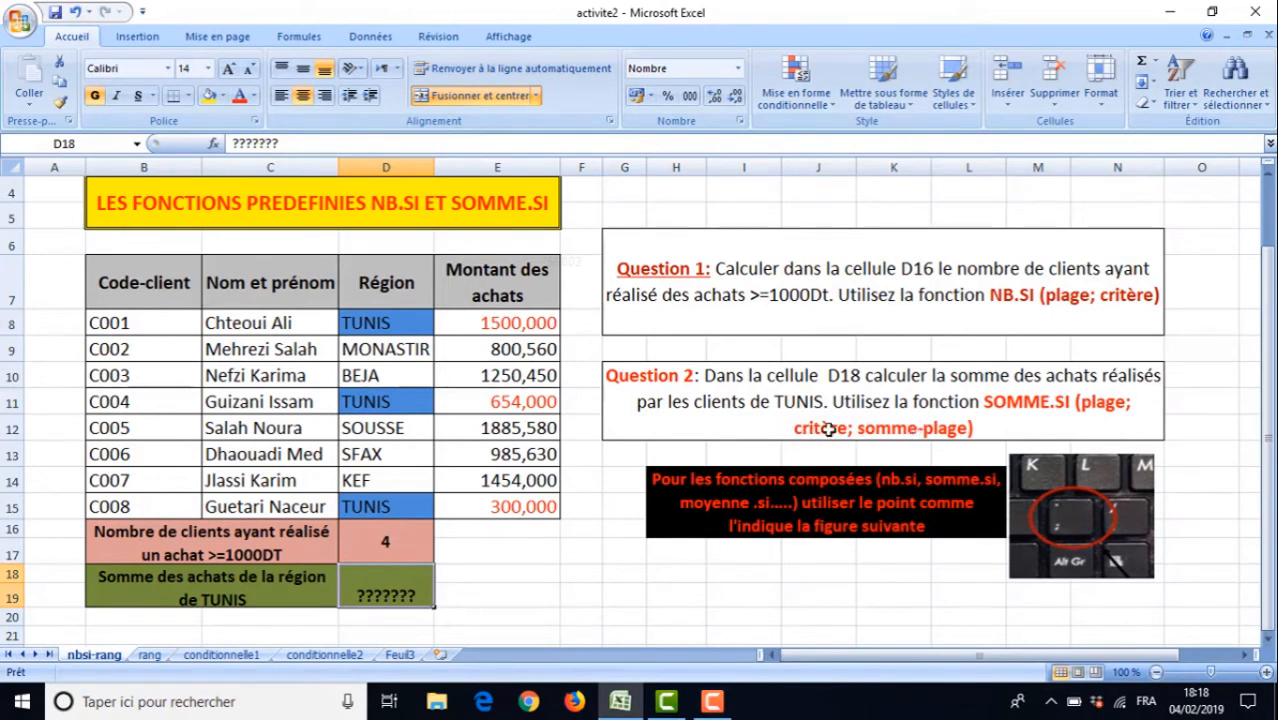
{"action": "left_click", "coordinate": [368, 324]}
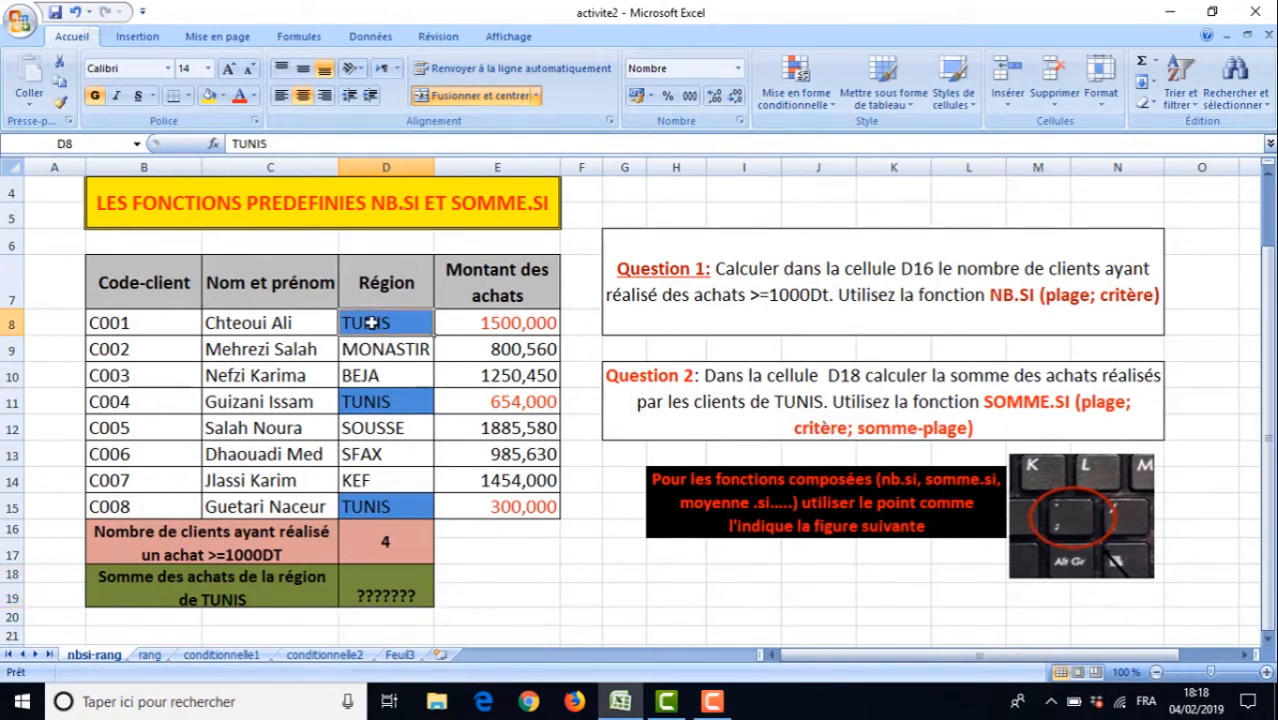
{"action": "left_click", "coordinate": [367, 401]}
{"action": "left_click", "coordinate": [372, 506]}
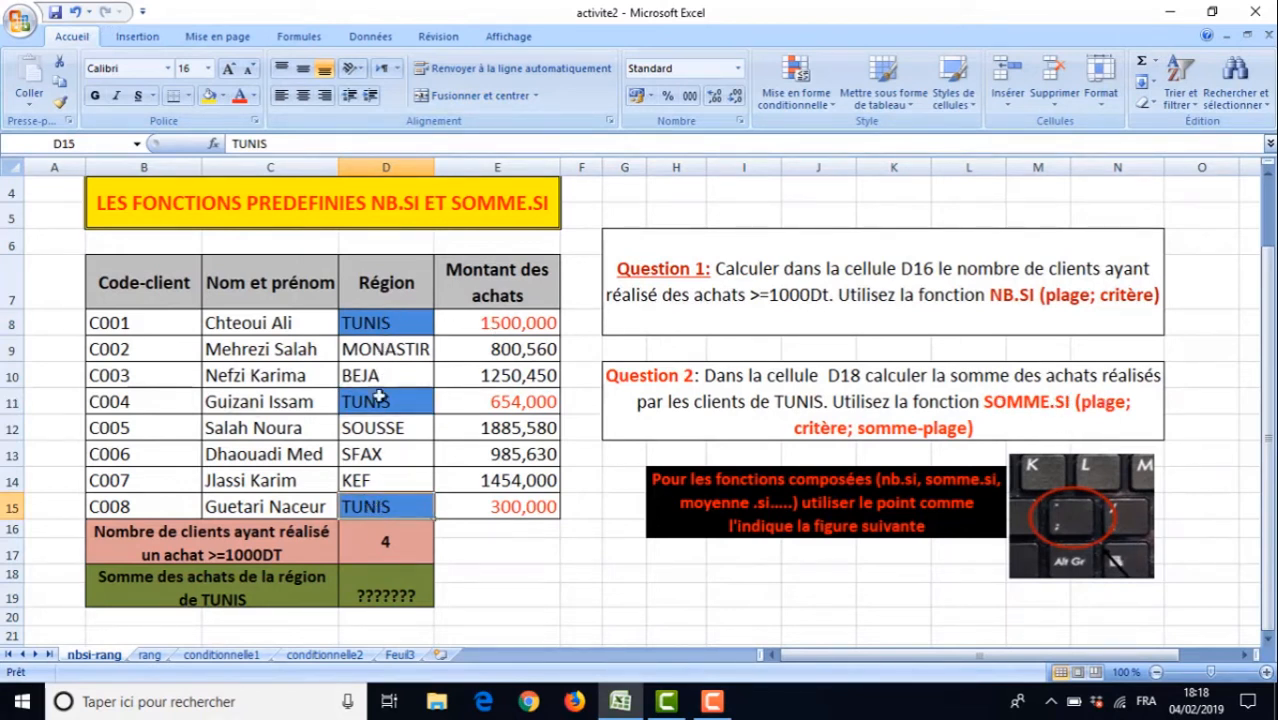
Sum the purchases of the TUNIS clients in cell D18 with the formula =somme.si(D8:D15;"TUNIS";E8:E15)
{"action": "left_click", "coordinate": [380, 594]}
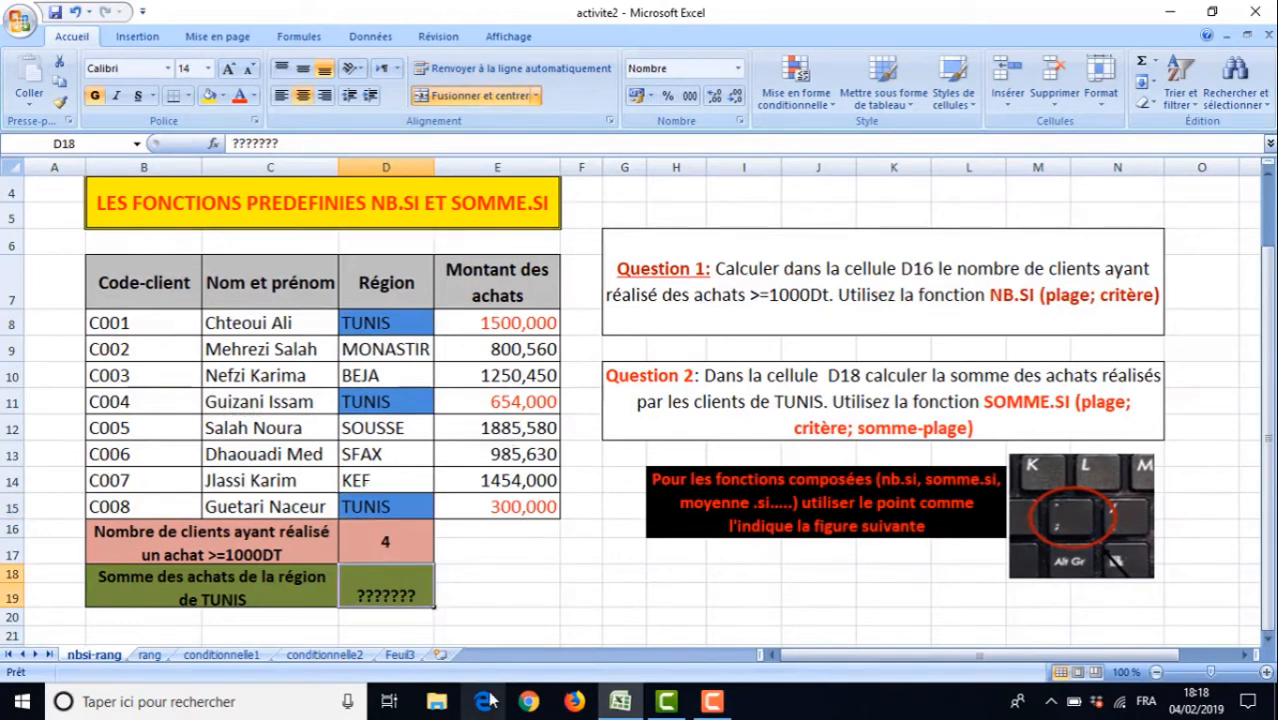
{"action": "type", "text": "=somme"}
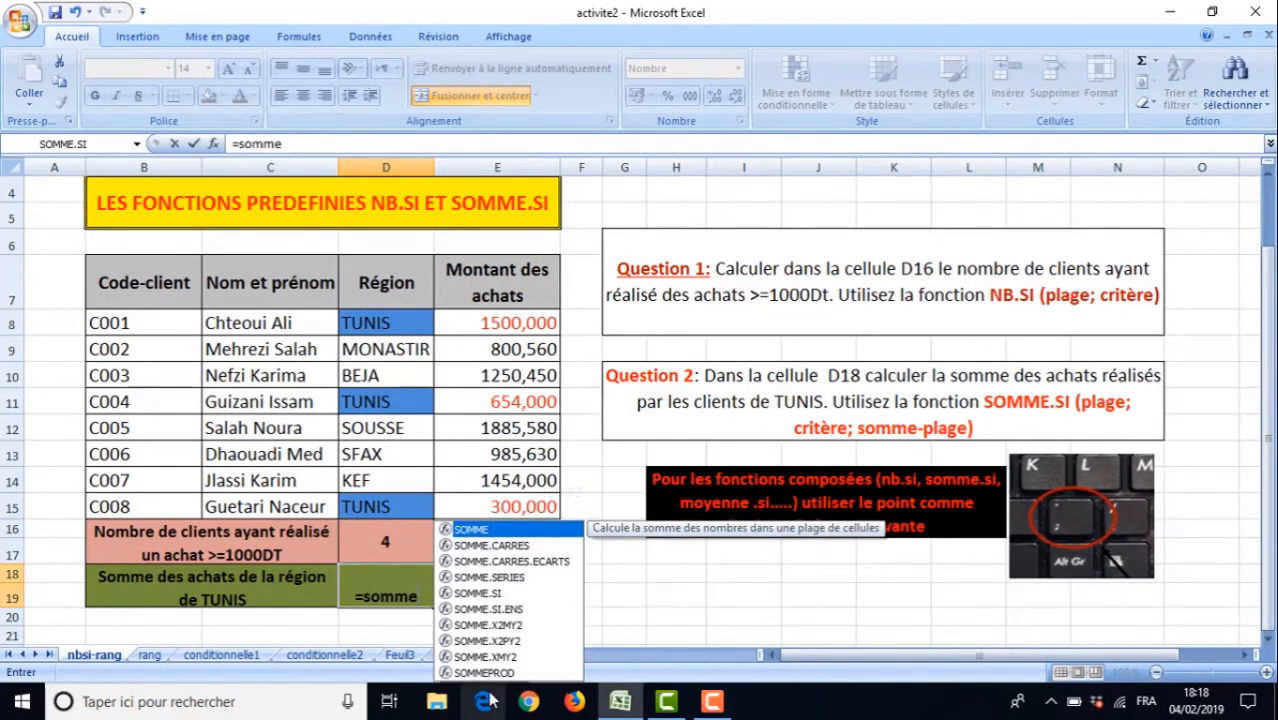
{"action": "type", "text": ".si"}
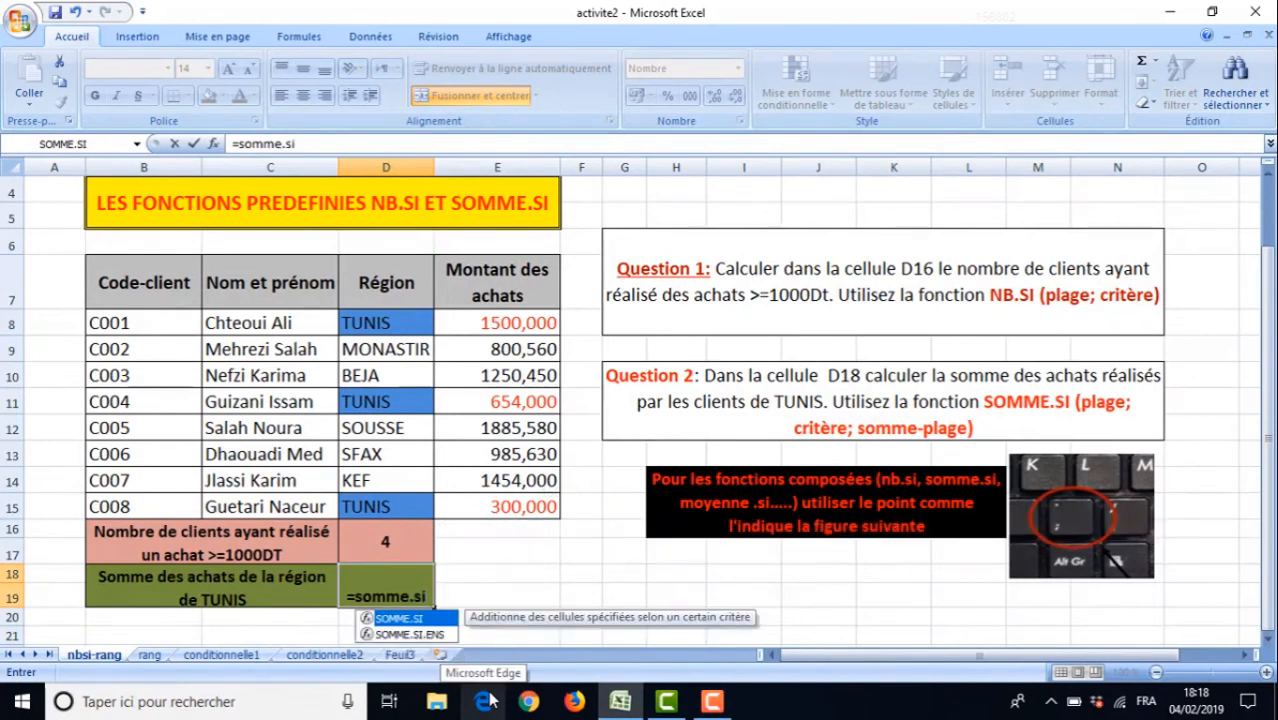
{"action": "type", "text": "("}
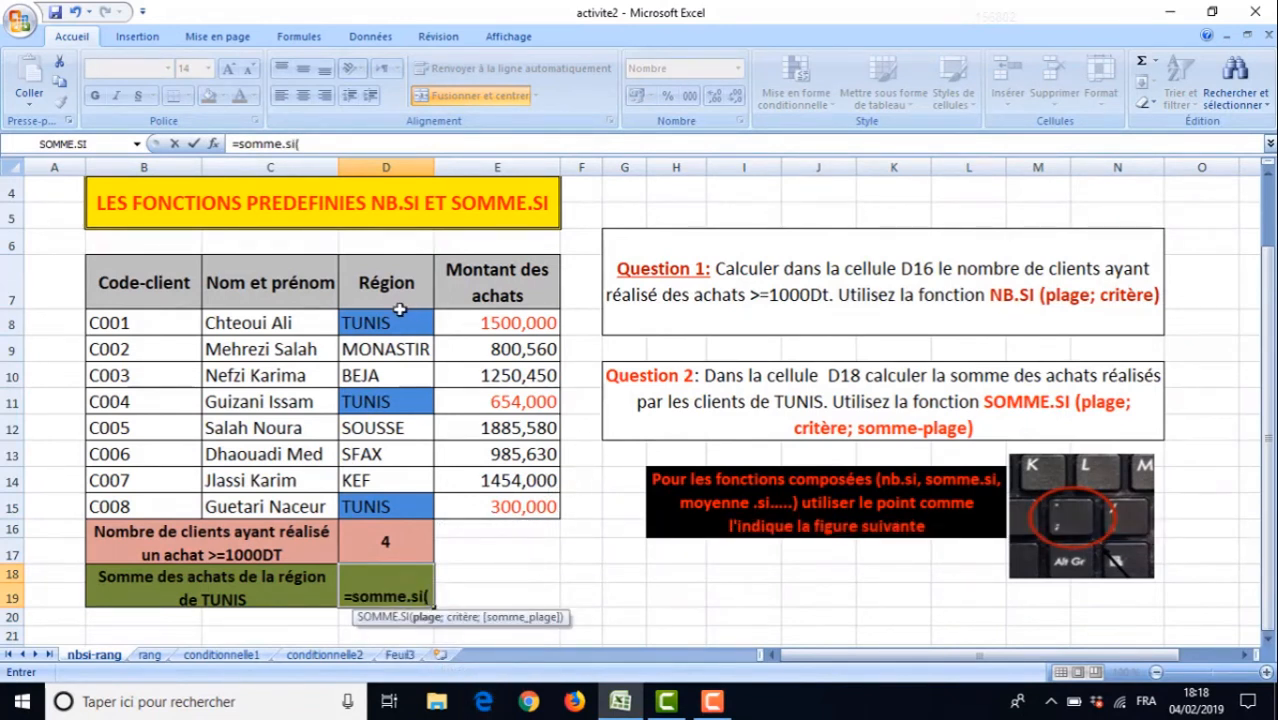
{"action": "left_click_drag", "start_coordinate": [386, 318], "coordinate": [390, 513]}
{"action": "type", "text": ";"}
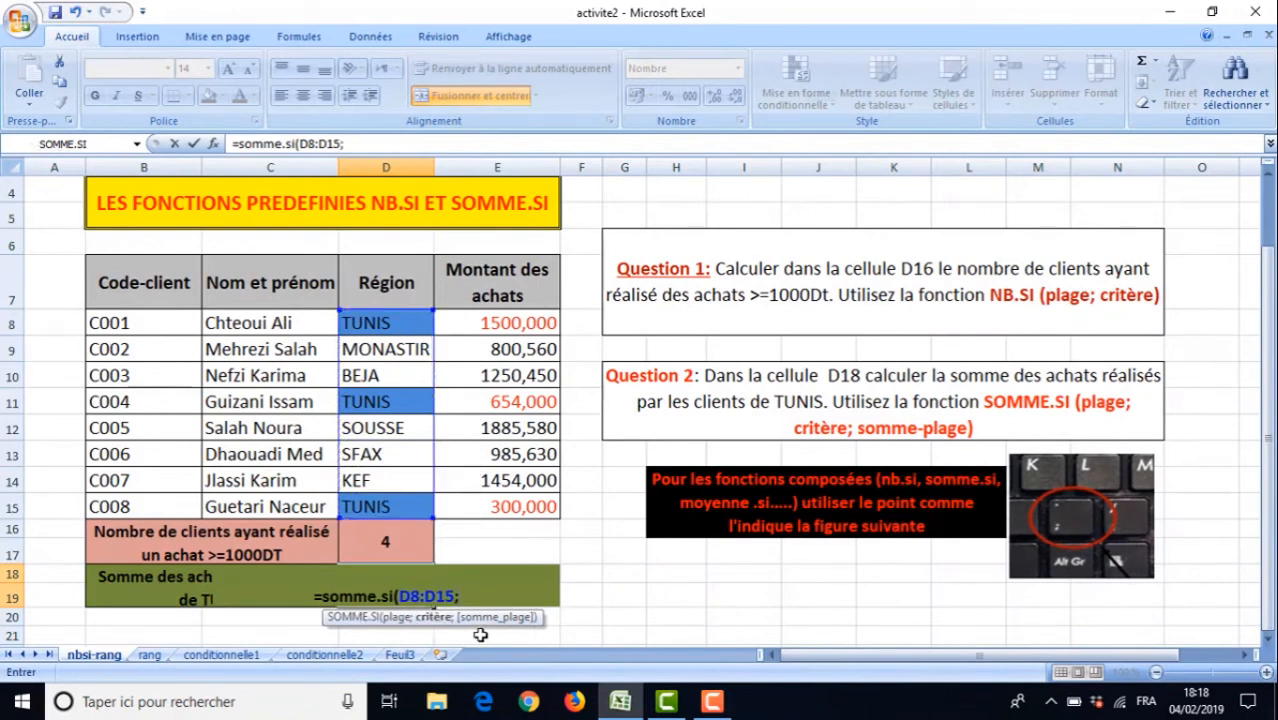
{"action": "type", "text": "\"TUN"}
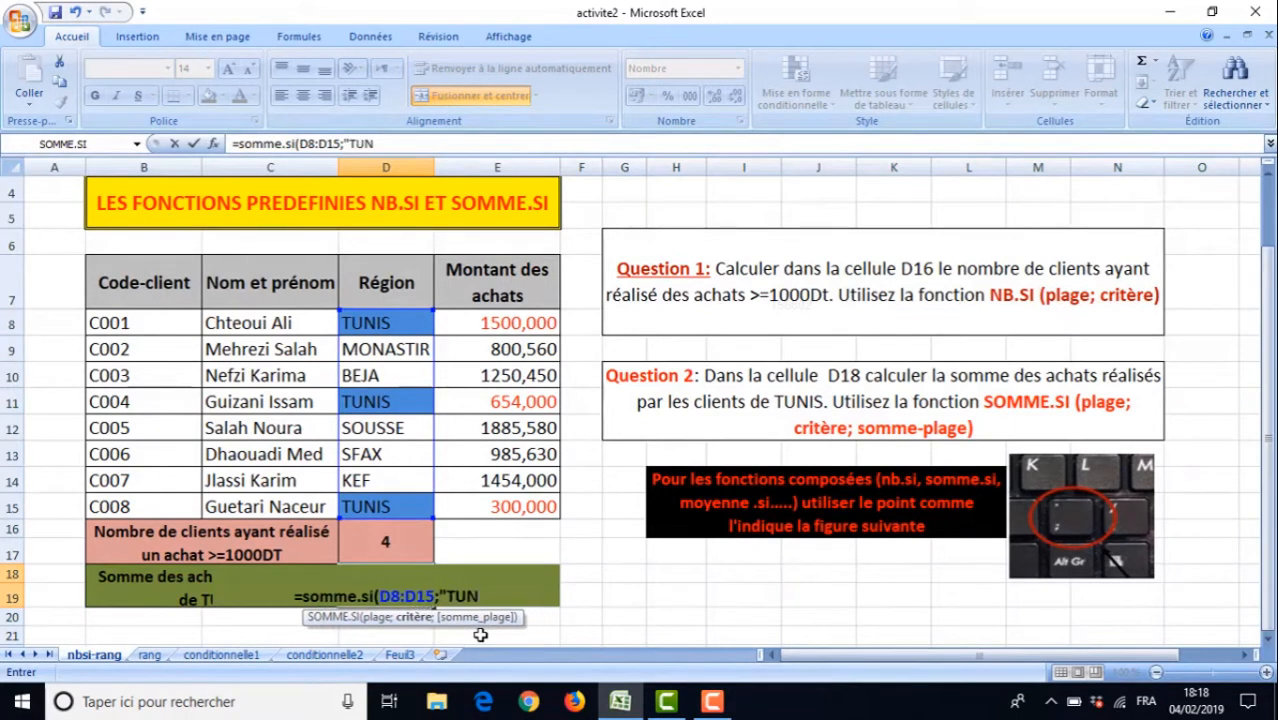
{"action": "type", "text": "IS3"}
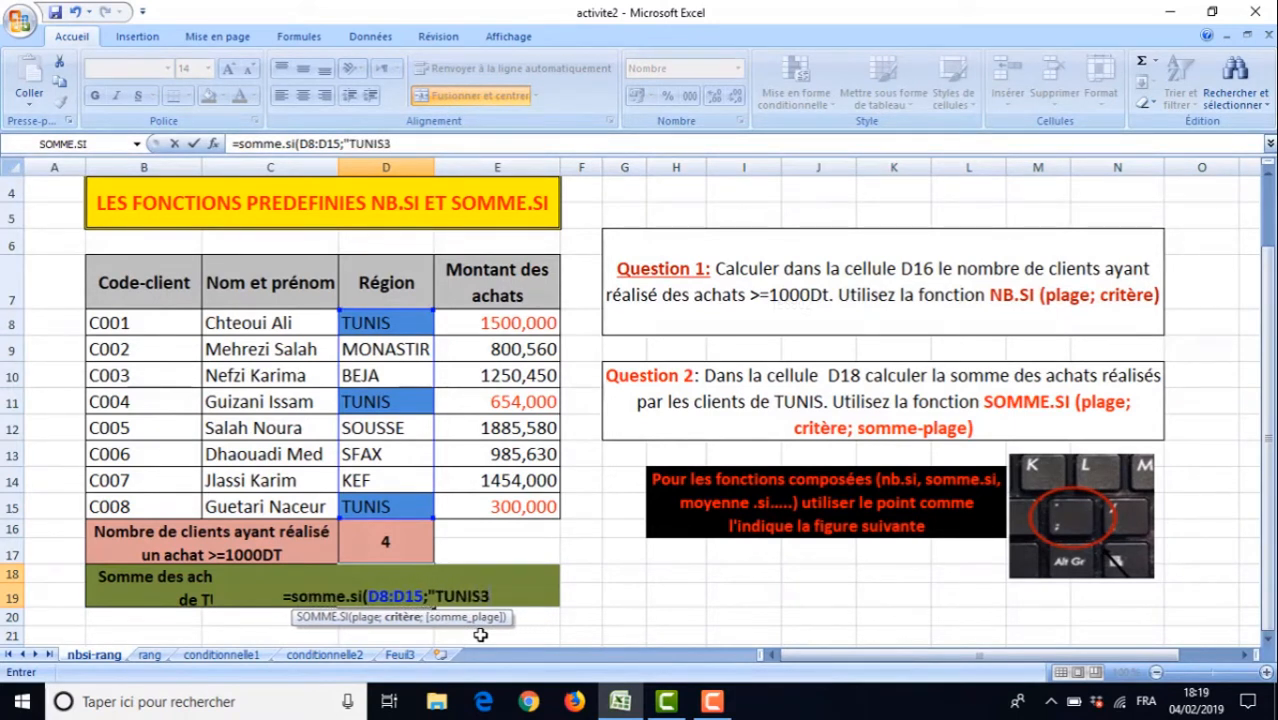
{"action": "key", "text": "BackSpace"}
{"action": "type", "text": "\";"}
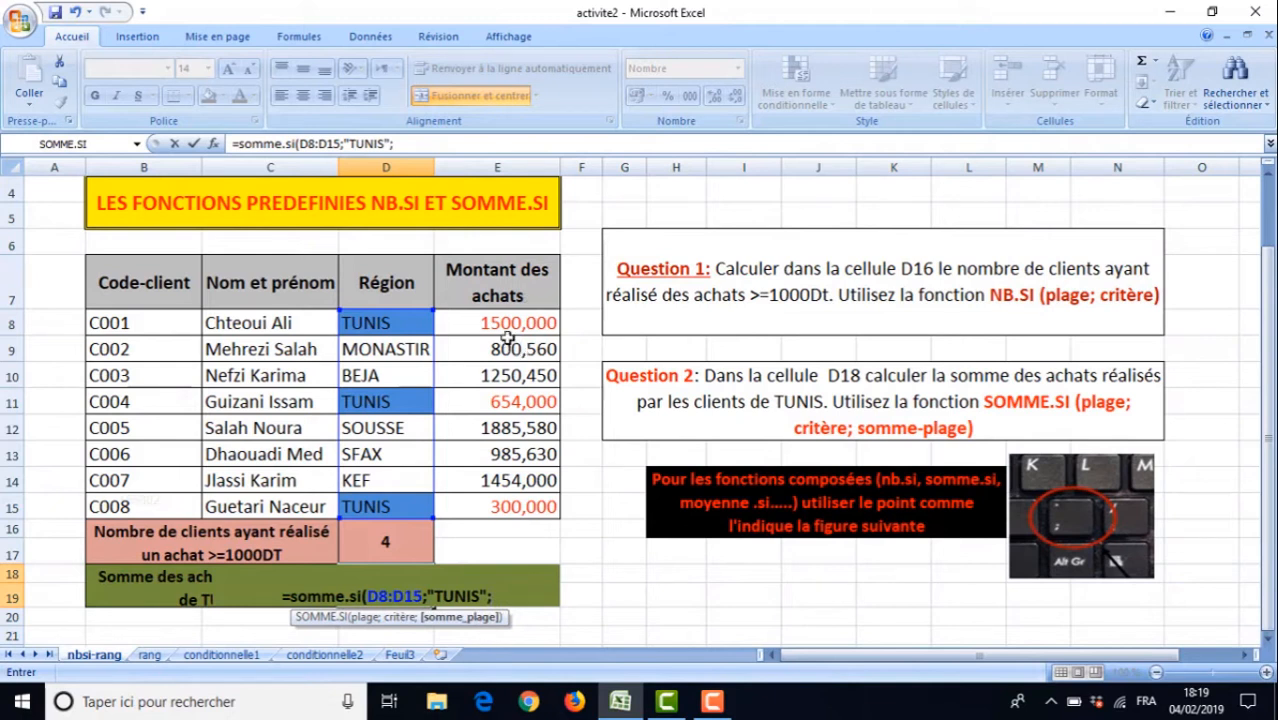
{"action": "left_click_drag", "start_coordinate": [503, 325], "coordinate": [500, 497]}
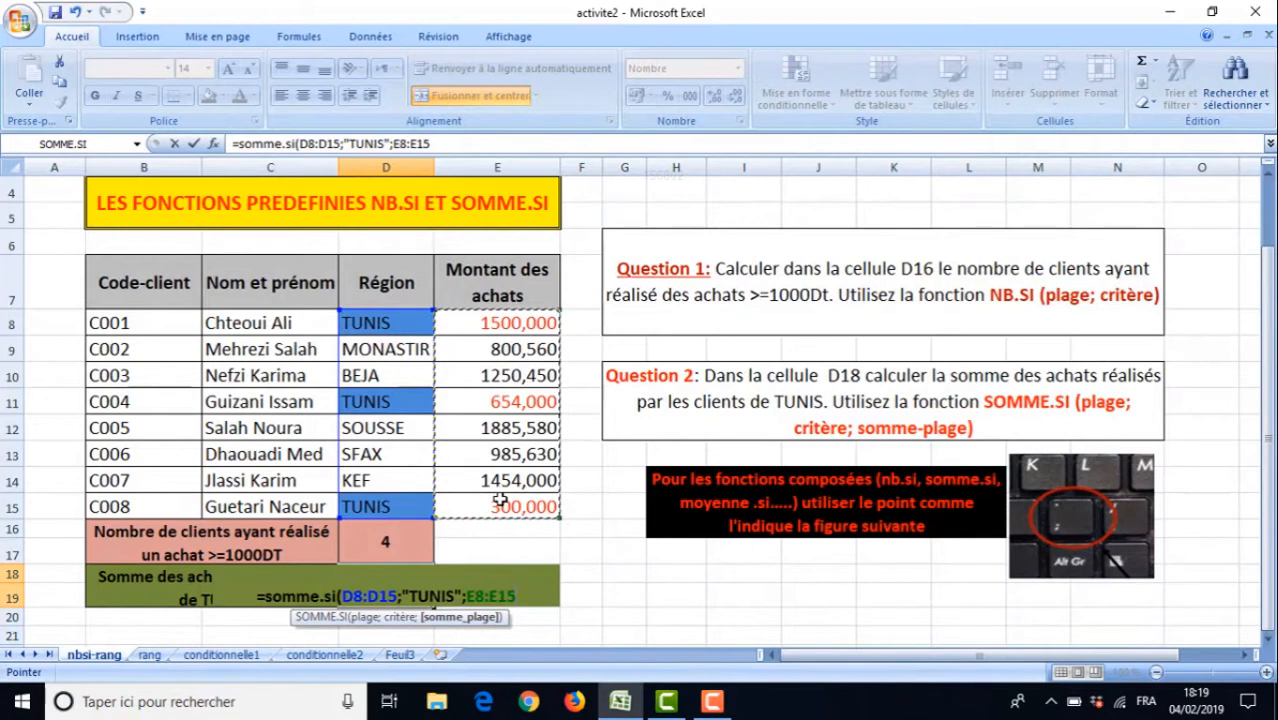
{"action": "type", "text": ")"}
{"action": "key", "text": "Return"}
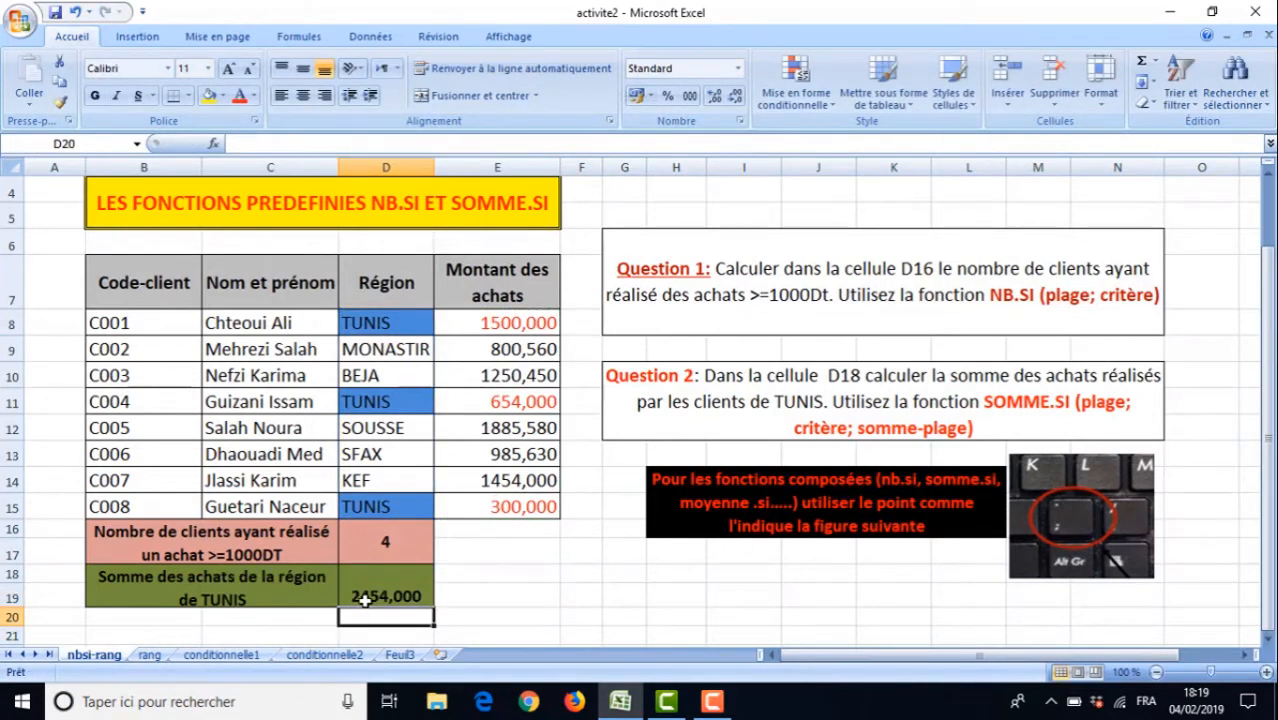
Check the TUNIS purchase amounts in E8, E11 and E15 against the sum in D18, and open the cell format settings for D18
{"action": "left_click", "coordinate": [521, 324]}
{"action": "left_click", "coordinate": [510, 401]}
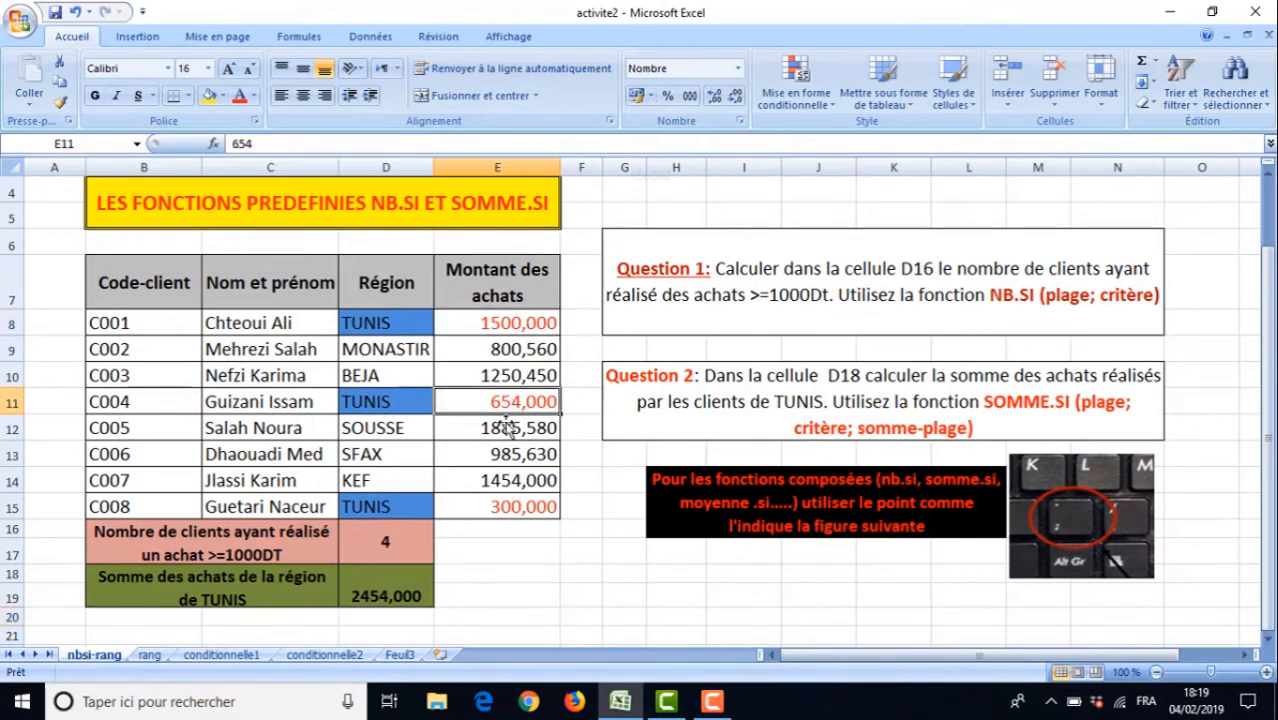
{"action": "left_click", "coordinate": [498, 508]}
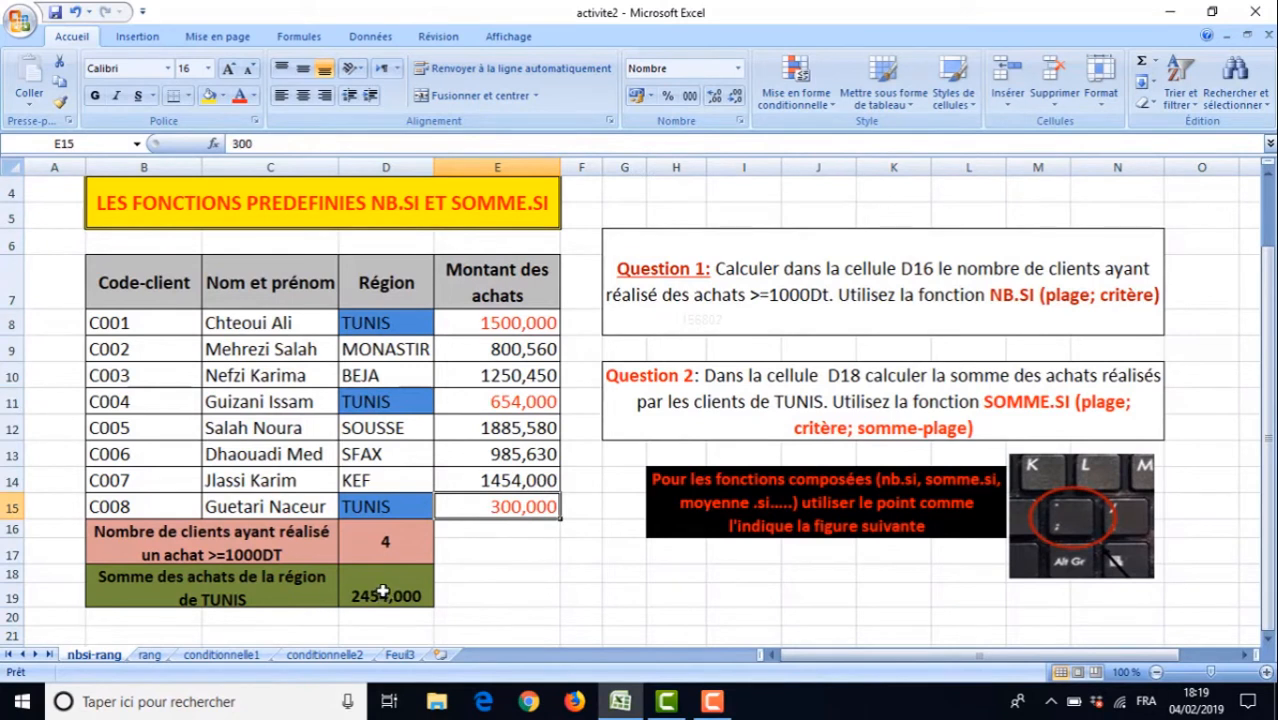
{"action": "left_click", "coordinate": [383, 592]}
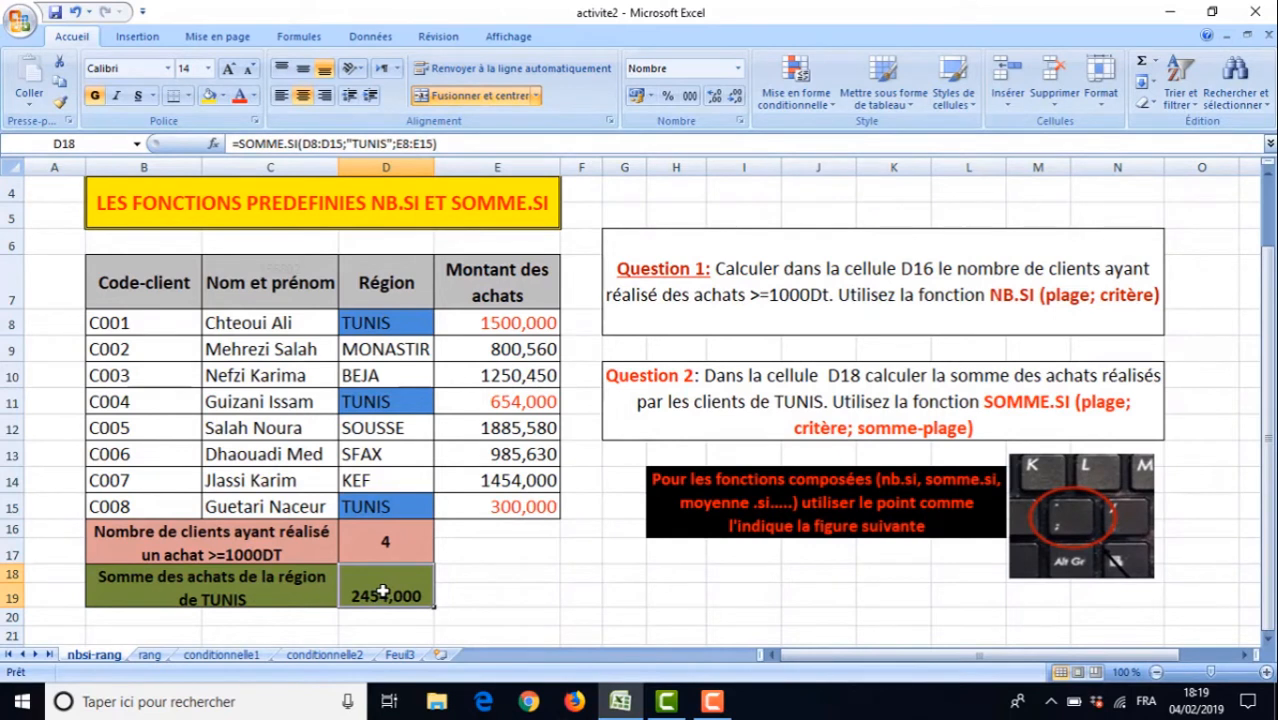
{"action": "right_click", "coordinate": [383, 592]}
{"action": "left_click", "coordinate": [431, 520]}
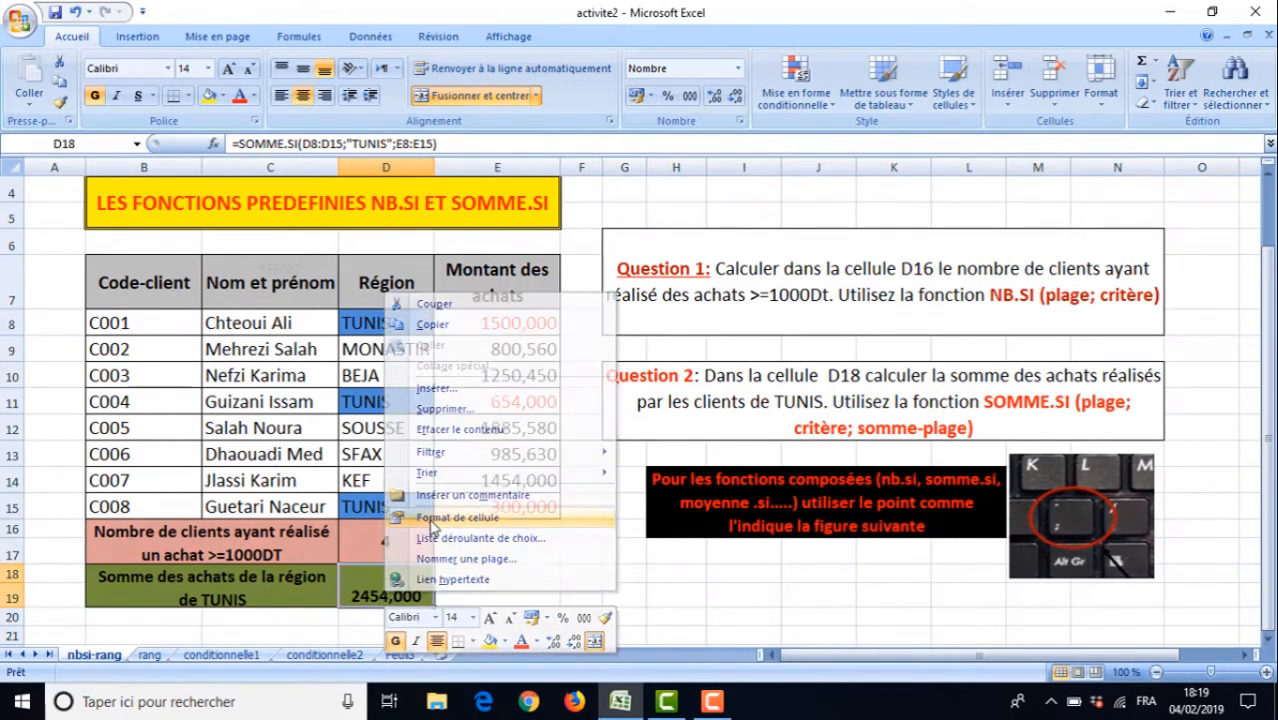
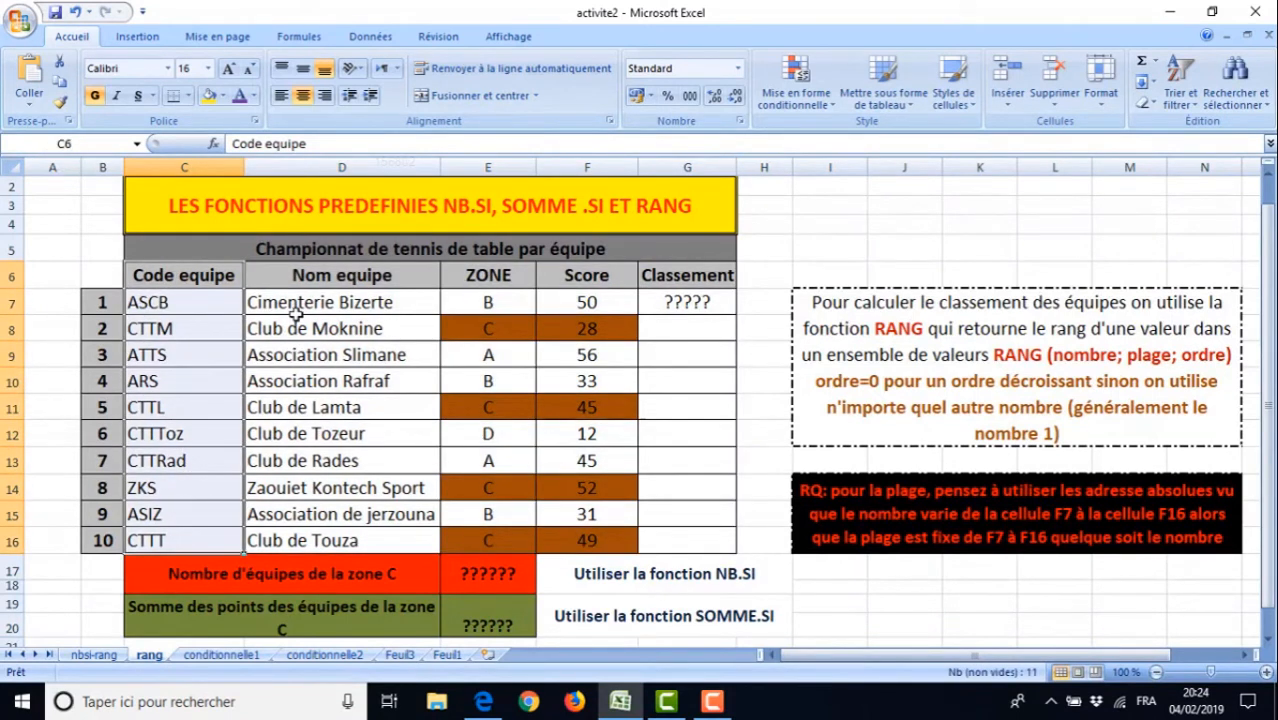
Review the Nom equipe, ZONE, Score and Classement columns of the table tennis championship on the rang sheet
{"action": "left_click_drag", "start_coordinate": [300, 285], "coordinate": [295, 540]}
{"action": "left_click_drag", "start_coordinate": [473, 280], "coordinate": [511, 406]}
{"action": "left_click_drag", "start_coordinate": [586, 282], "coordinate": [600, 410]}
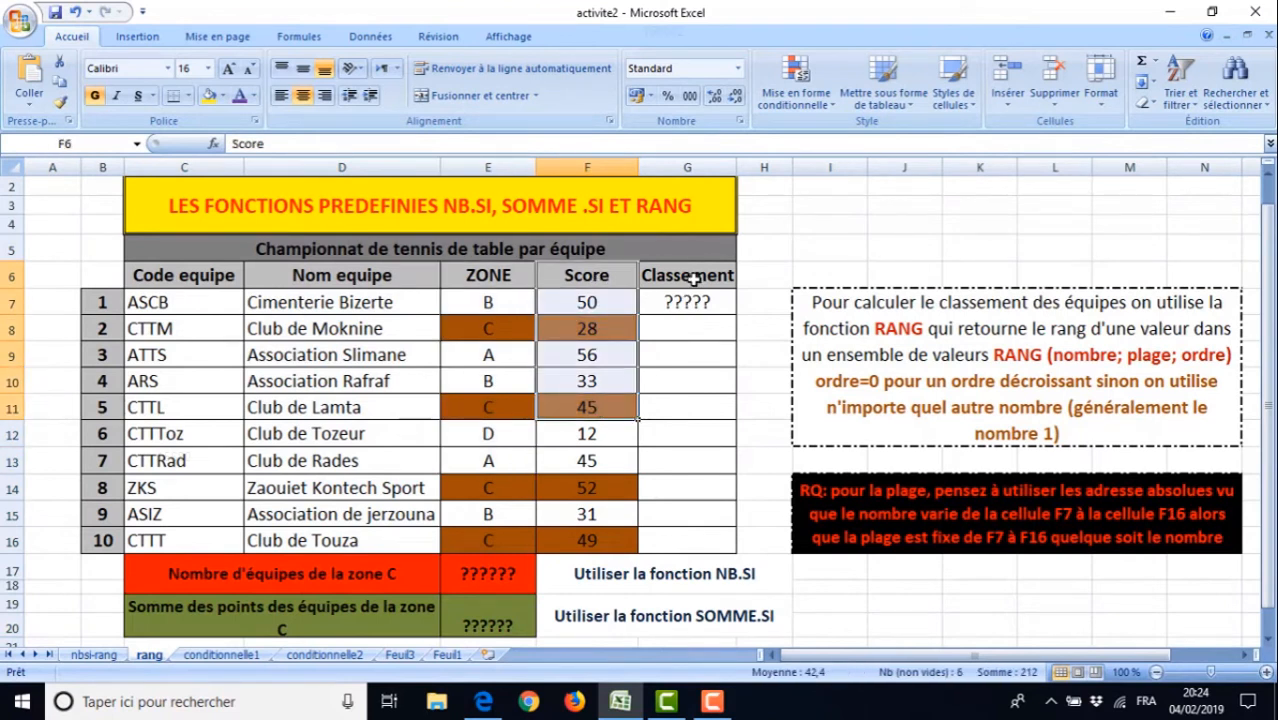
{"action": "left_click_drag", "start_coordinate": [688, 273], "coordinate": [688, 384]}
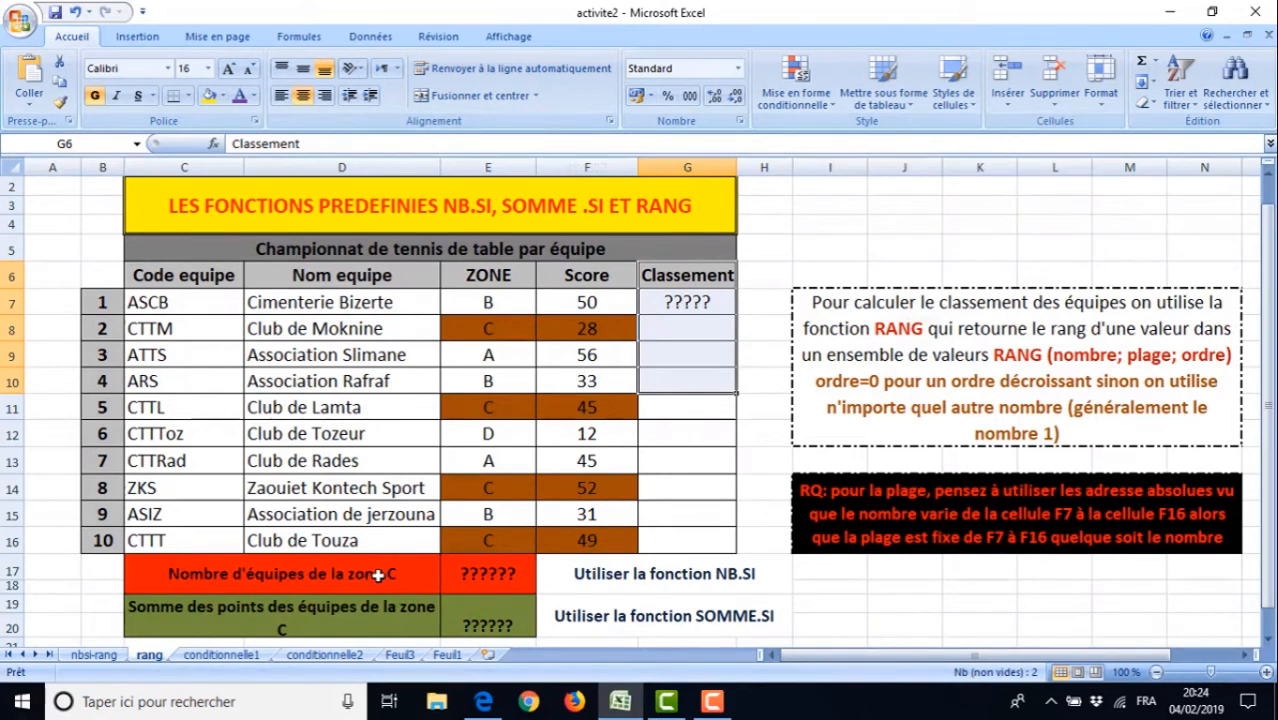
Count the zone C teams in cell E17 with the formula =nb.si(E7:E16;"C")
{"action": "left_click", "coordinate": [462, 575]}
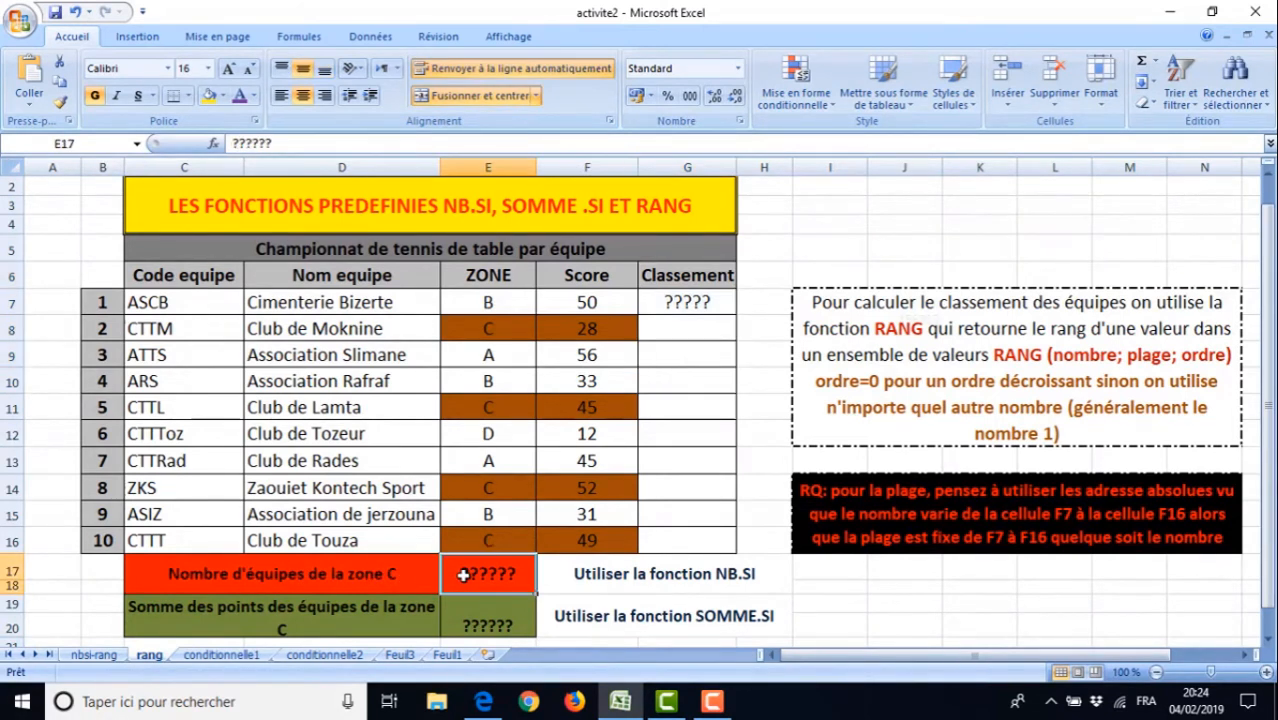
{"action": "type", "text": "=nb"}
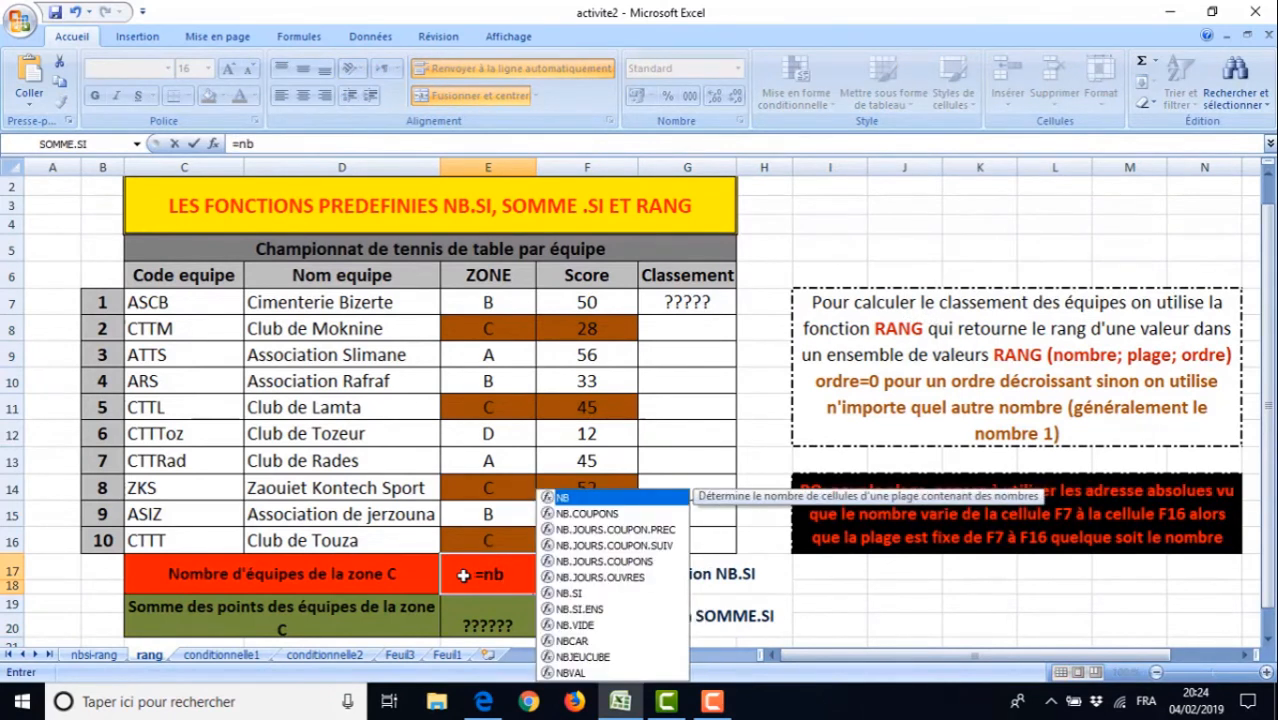
{"action": "type", "text": ".si("}
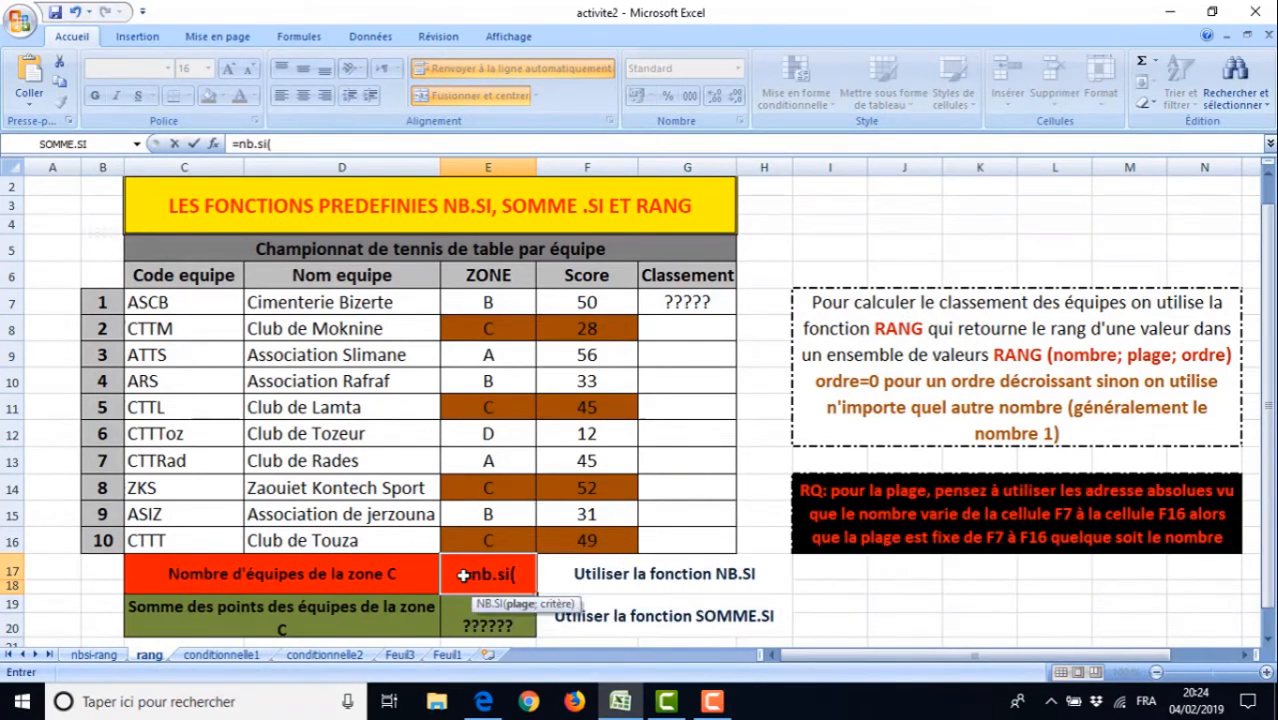
{"action": "left_click_drag", "start_coordinate": [488, 302], "coordinate": [482, 524]}
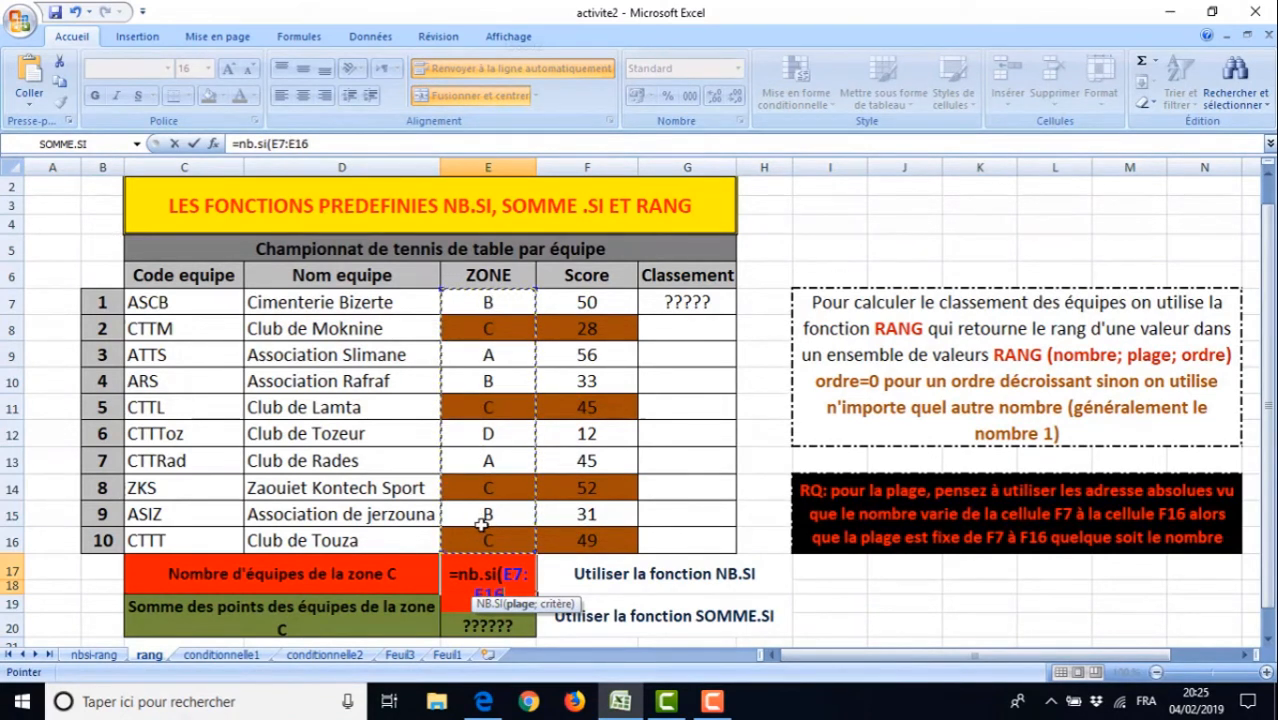
{"action": "type", "text": ";\"C\""}
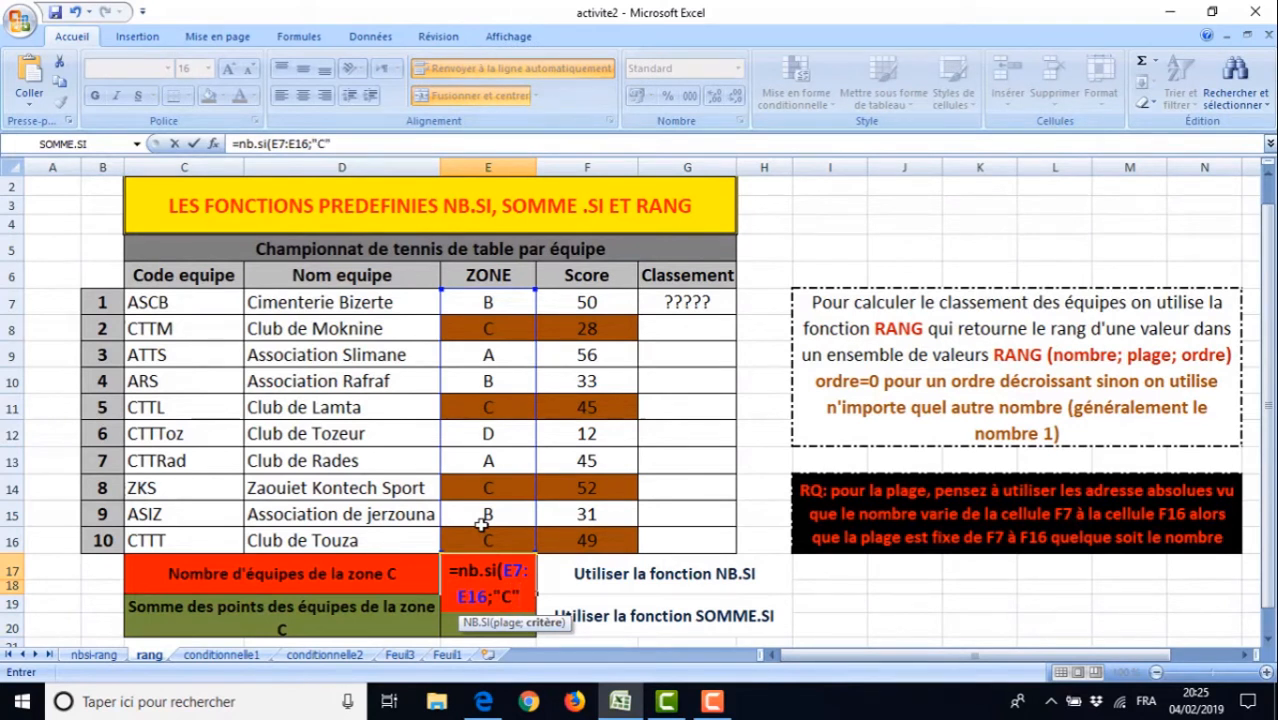
{"action": "type", "text": ")"}
{"action": "key", "text": "Return"}
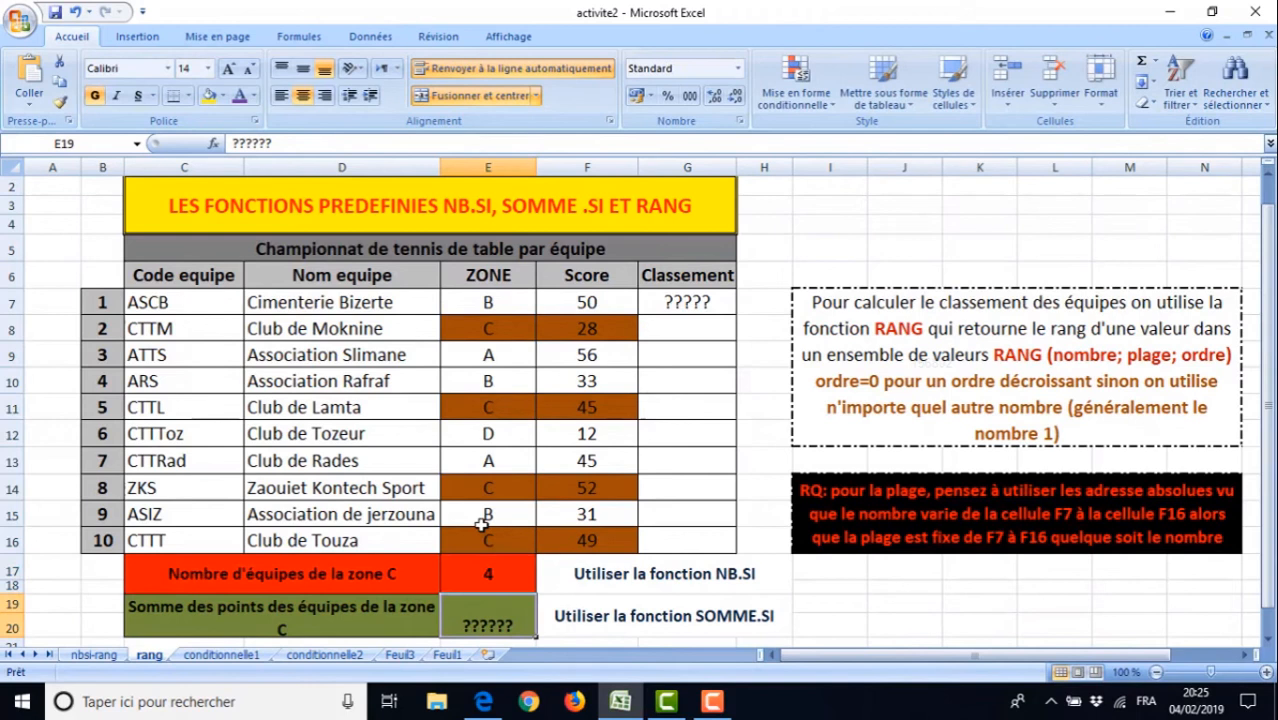
Examine the C entries in the ZONE column and the matching values in the Score column for the zone C calculations
{"action": "left_click", "coordinate": [491, 333]}
{"action": "left_click", "coordinate": [493, 418]}
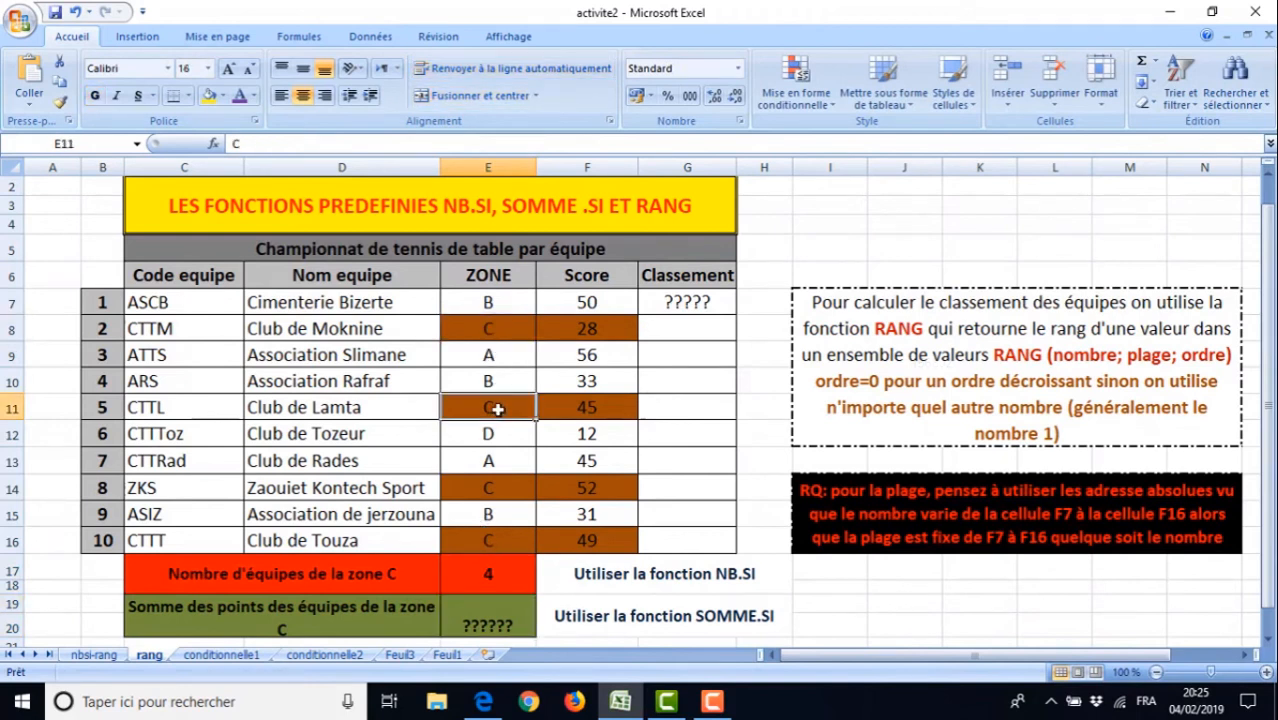
{"action": "left_click", "coordinate": [483, 485]}
{"action": "left_click", "coordinate": [483, 536]}
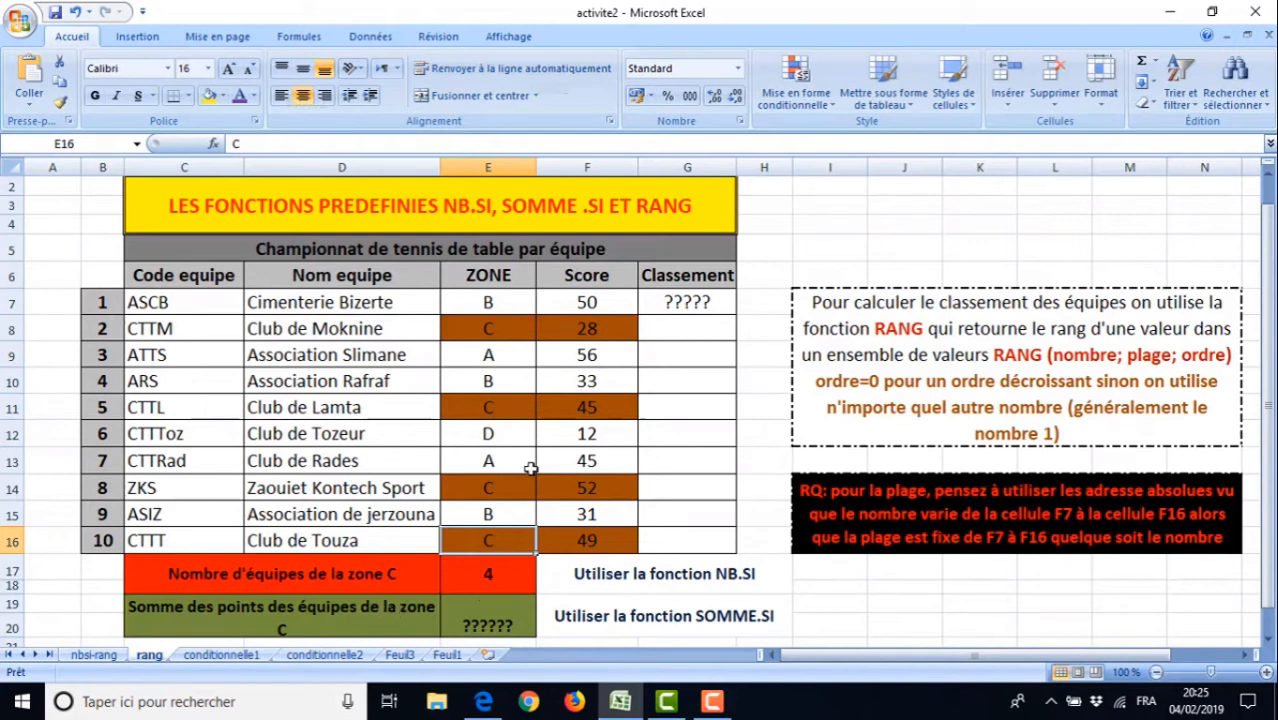
{"action": "left_click", "coordinate": [587, 328]}
{"action": "left_click", "coordinate": [588, 407]}
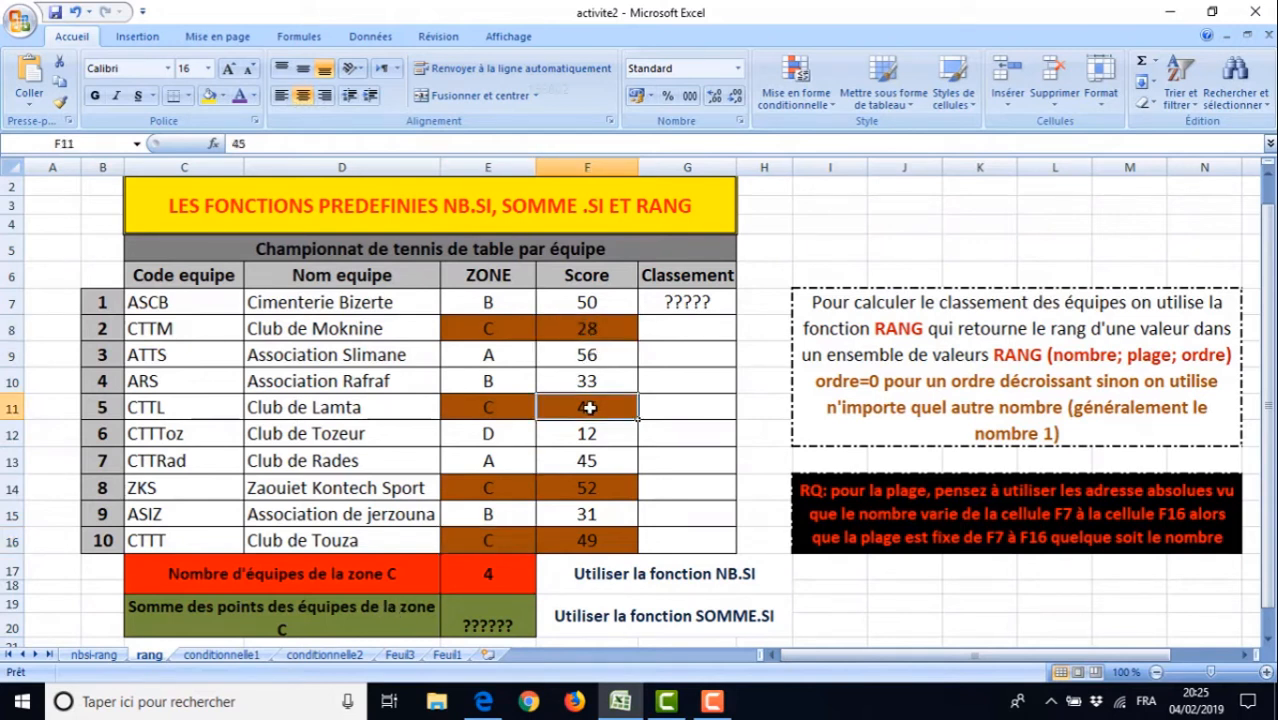
{"action": "left_click", "coordinate": [584, 488]}
{"action": "left_click", "coordinate": [584, 540]}
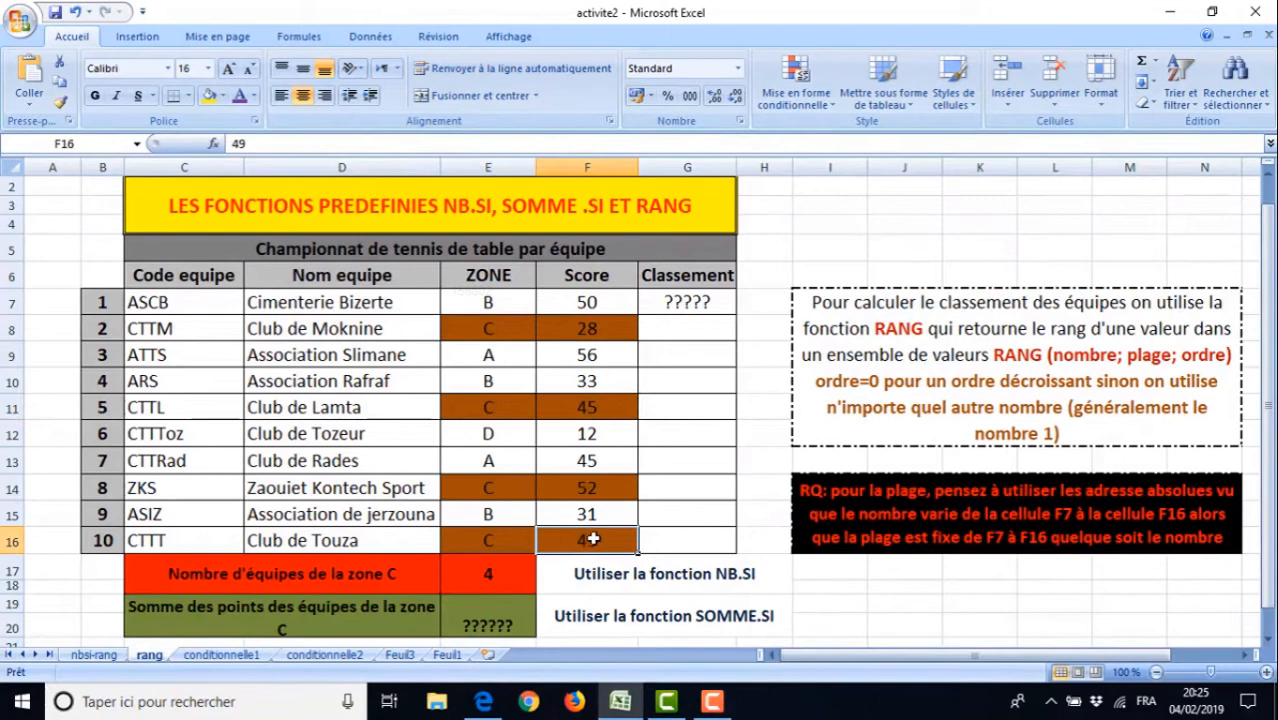
Sum the points of the zone C teams in cell E19 with the formula =somme.si(E7:E16;"C";F7:F16)
{"action": "left_click", "coordinate": [491, 617]}
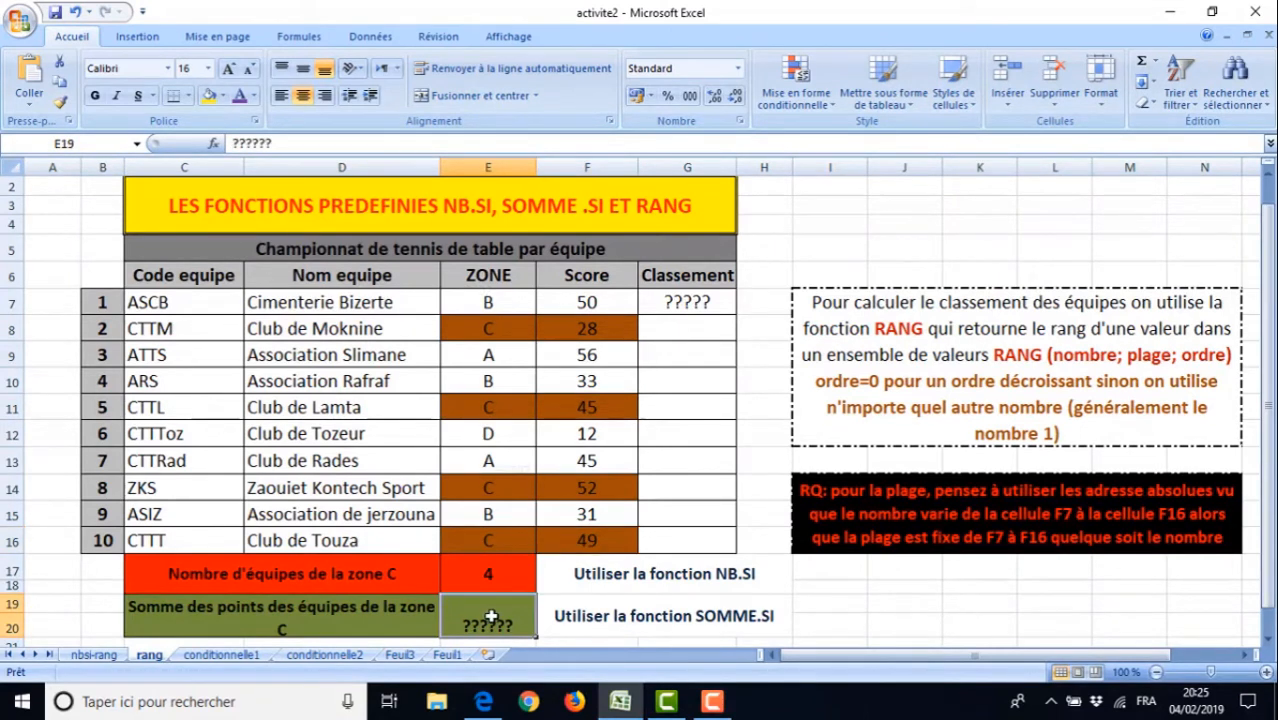
{"action": "type", "text": "=s"}
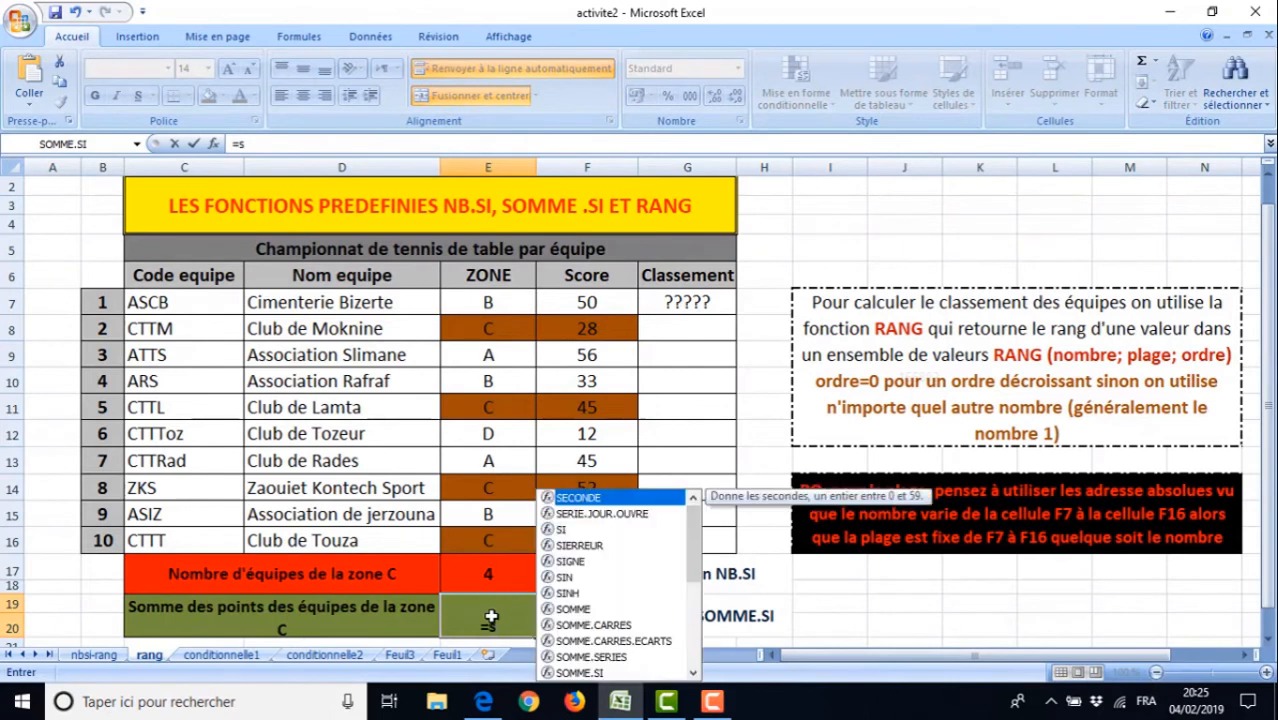
{"action": "type", "text": "omme.si("}
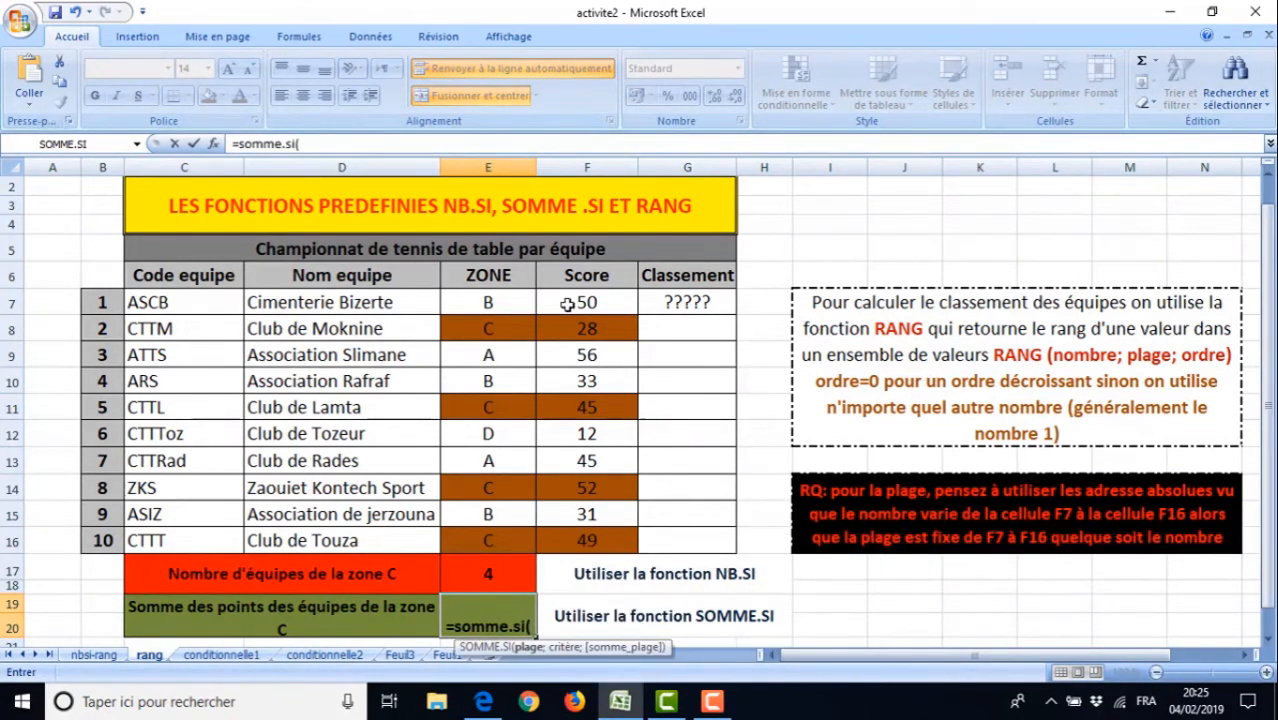
{"action": "left_click_drag", "start_coordinate": [490, 303], "coordinate": [475, 533]}
{"action": "type", "text": ";"}
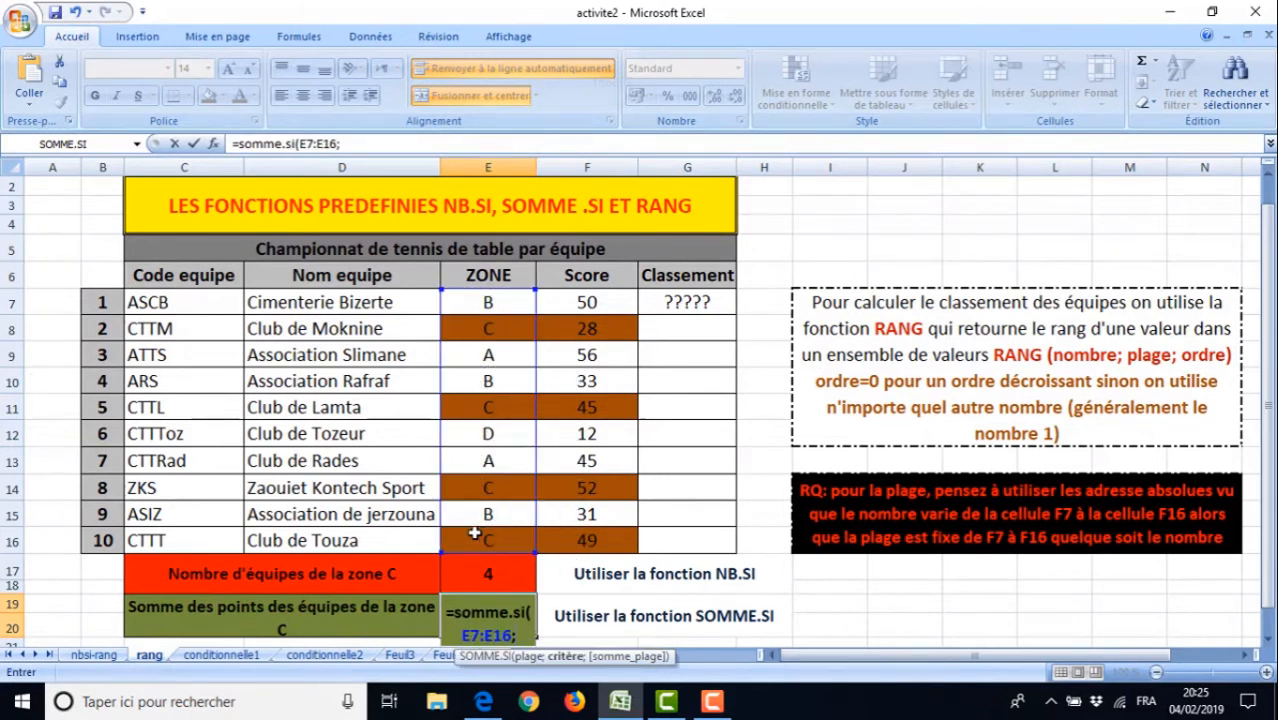
{"action": "type", "text": "\"C\";"}
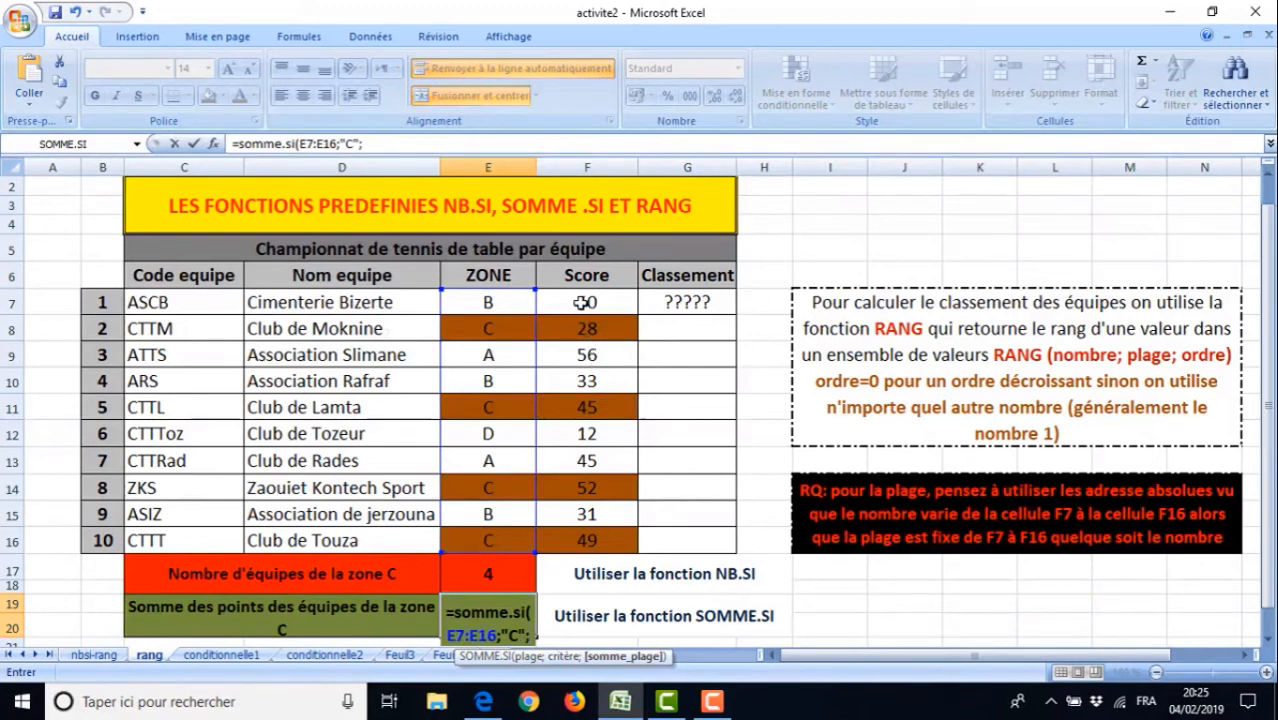
{"action": "left_click_drag", "start_coordinate": [582, 302], "coordinate": [577, 535]}
{"action": "type", "text": ")"}
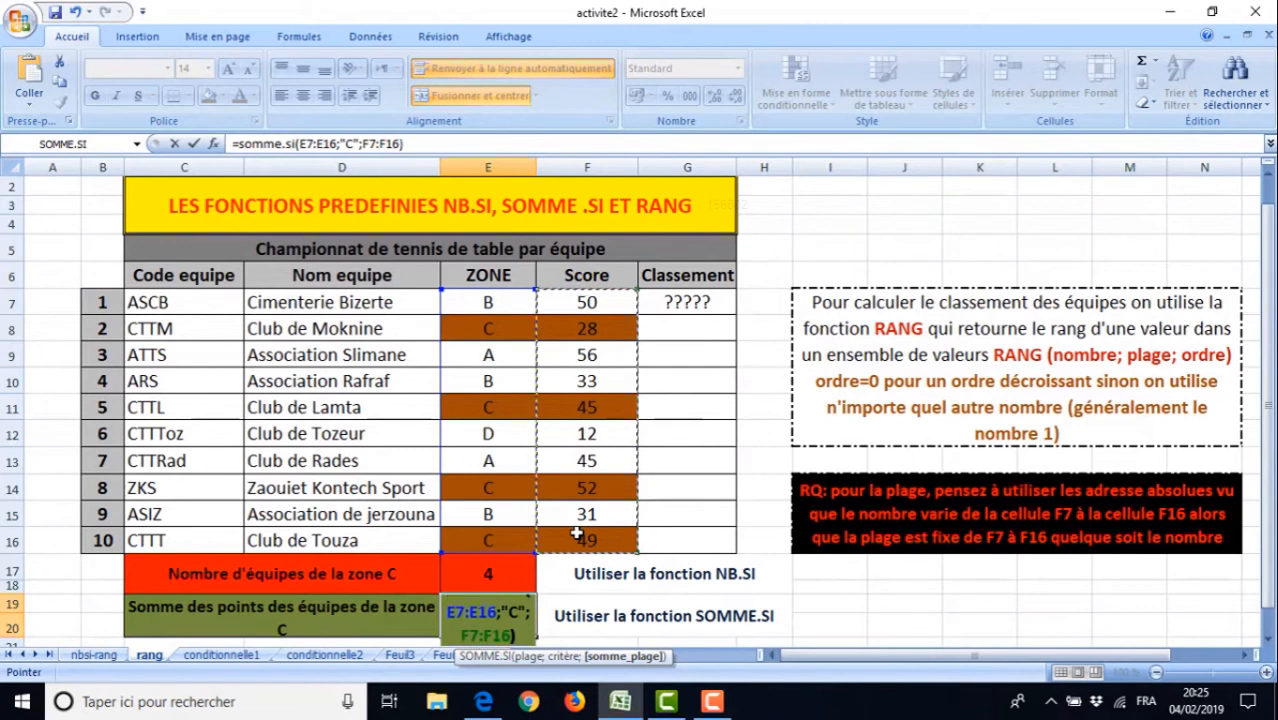
{"action": "key", "text": "Return"}
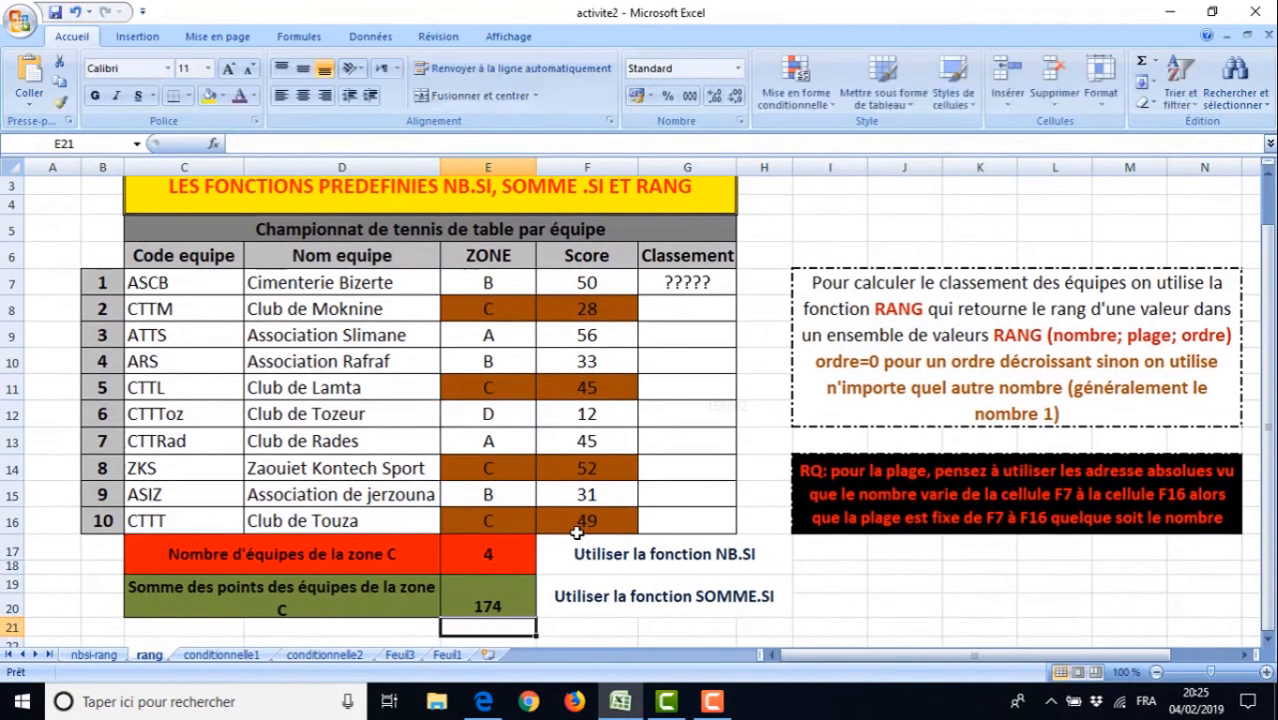
{"action": "left_click", "coordinate": [489, 600]}
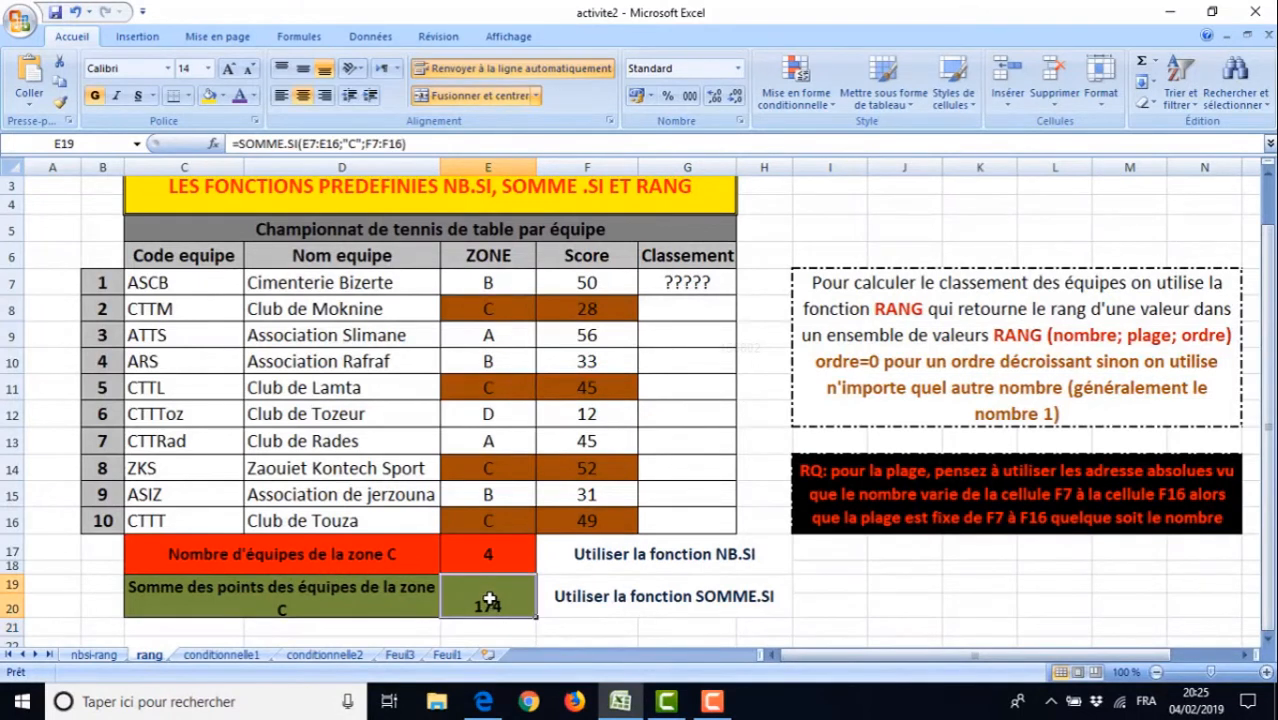
Centre the contents of the zone C points total in cell E19 vertically
{"action": "right_click", "coordinate": [489, 600]}
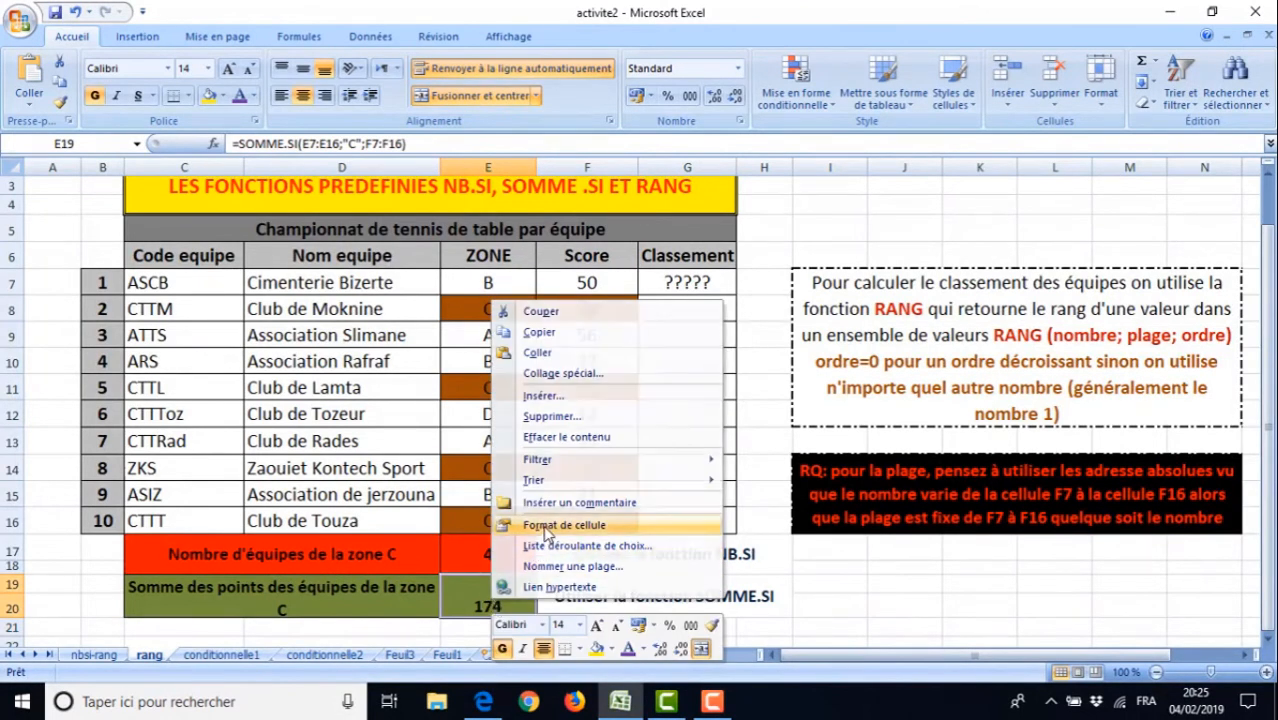
{"action": "left_click", "coordinate": [546, 526]}
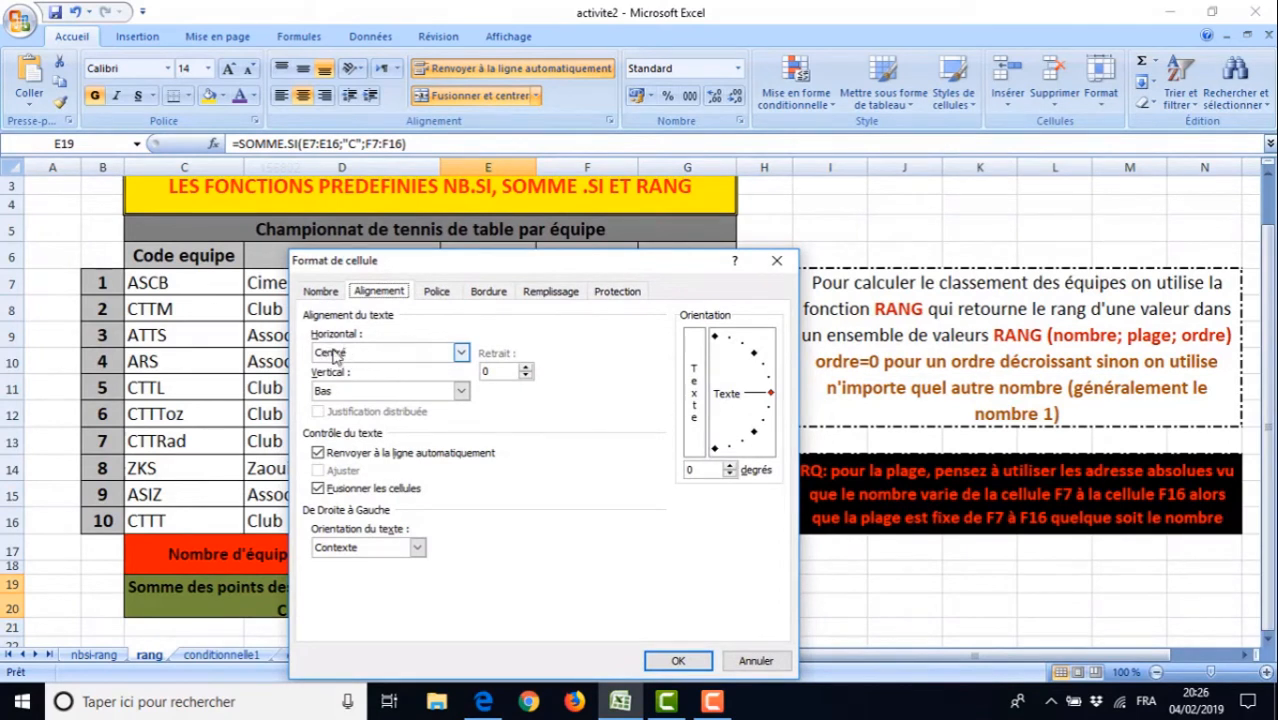
{"action": "left_click", "coordinate": [461, 391]}
{"action": "left_click", "coordinate": [350, 420]}
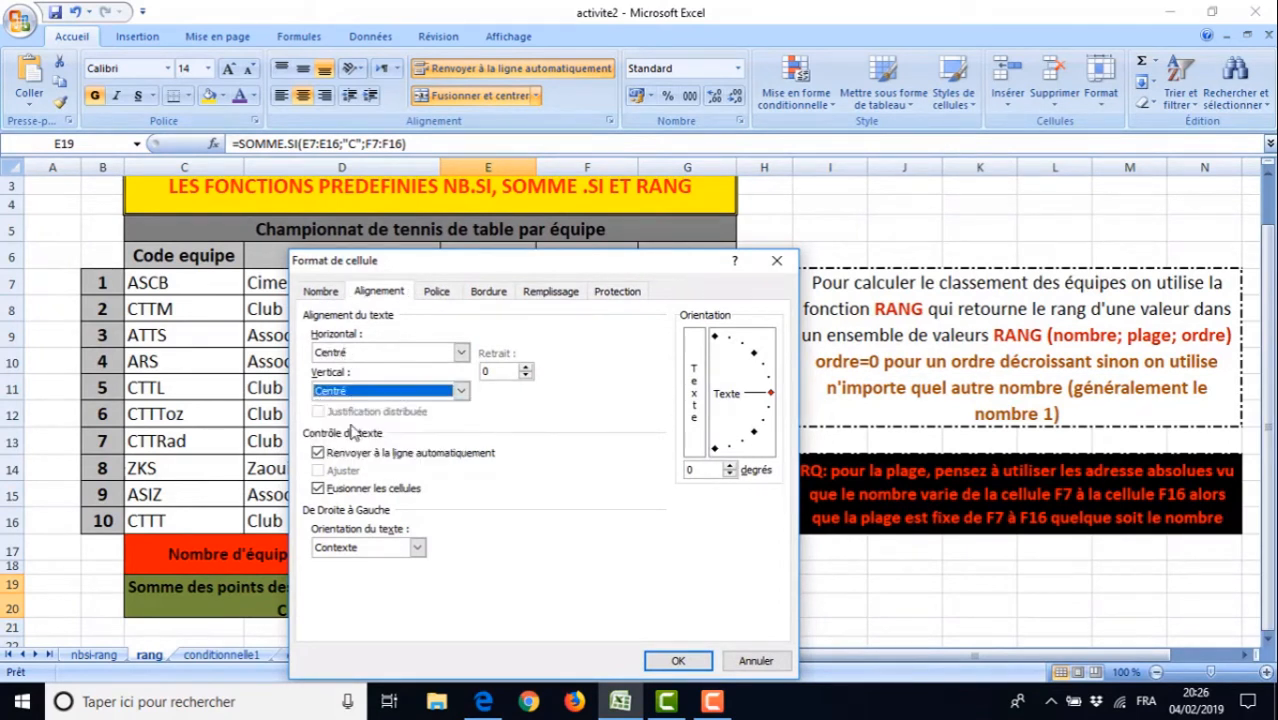
{"action": "left_click", "coordinate": [677, 663]}
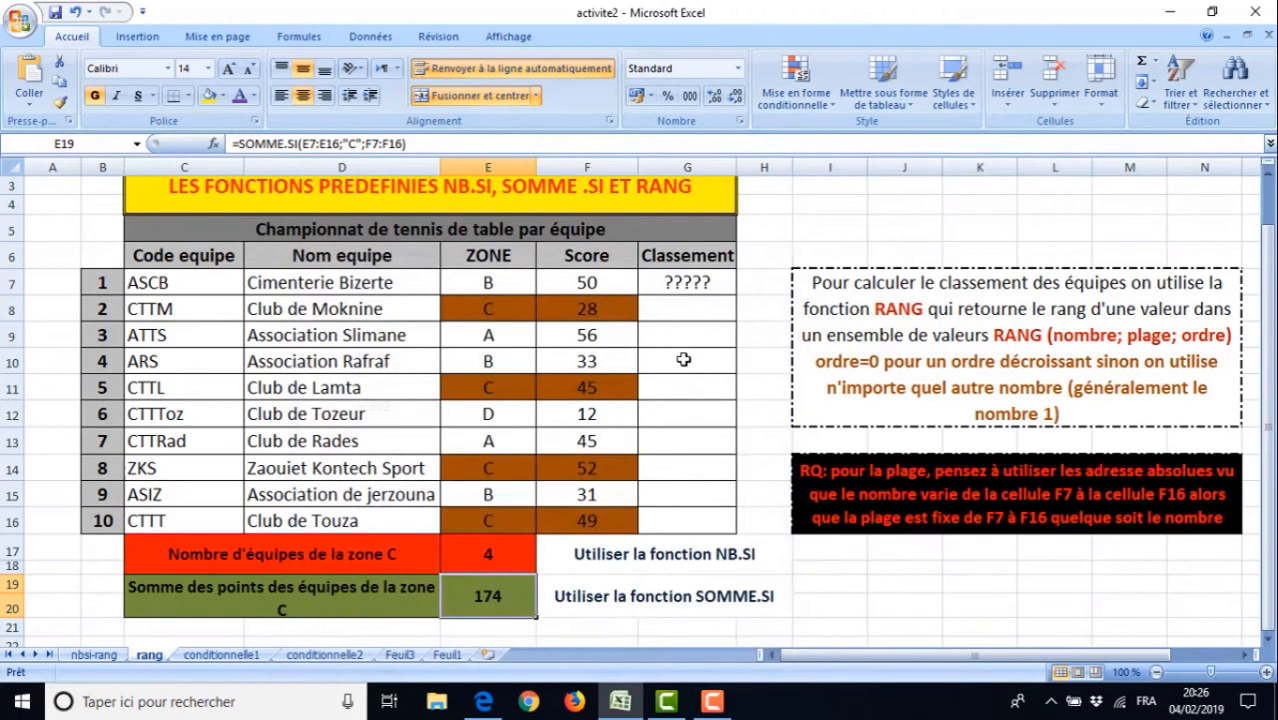
Examine the scores in F7:F16 that determine the Classement column
{"action": "left_click", "coordinate": [686, 284]}
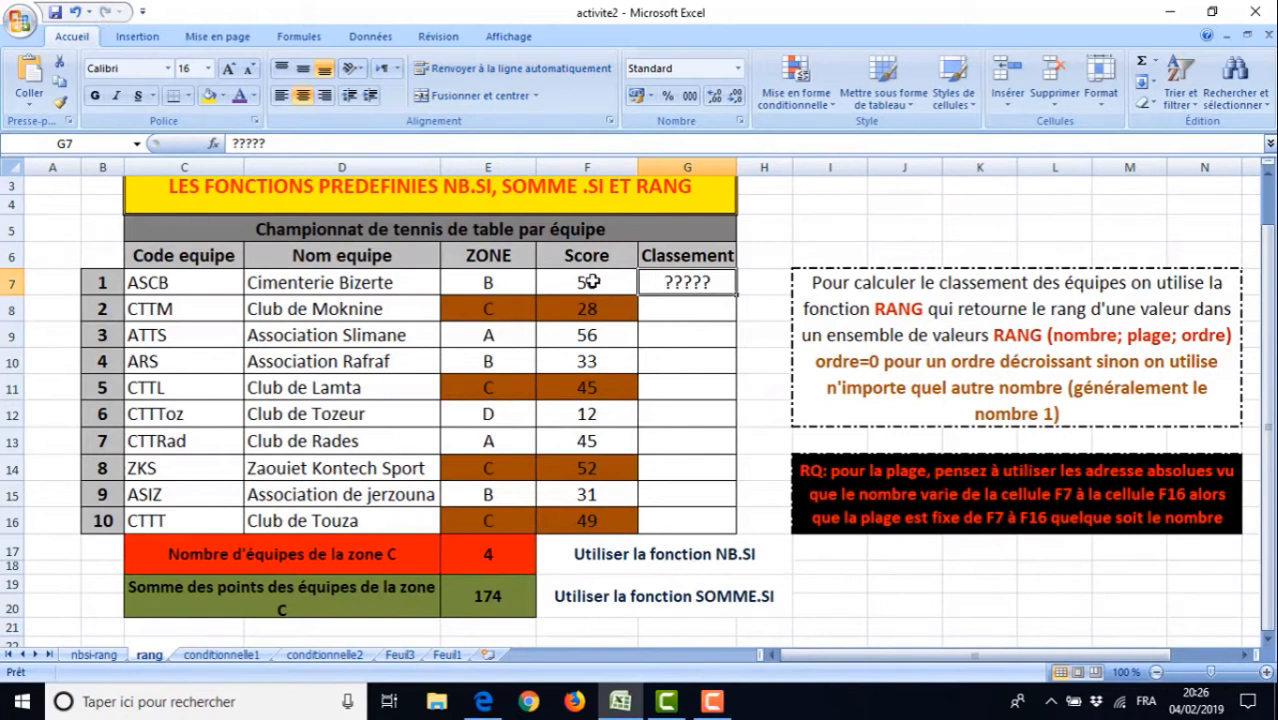
{"action": "left_click_drag", "start_coordinate": [592, 283], "coordinate": [585, 522]}
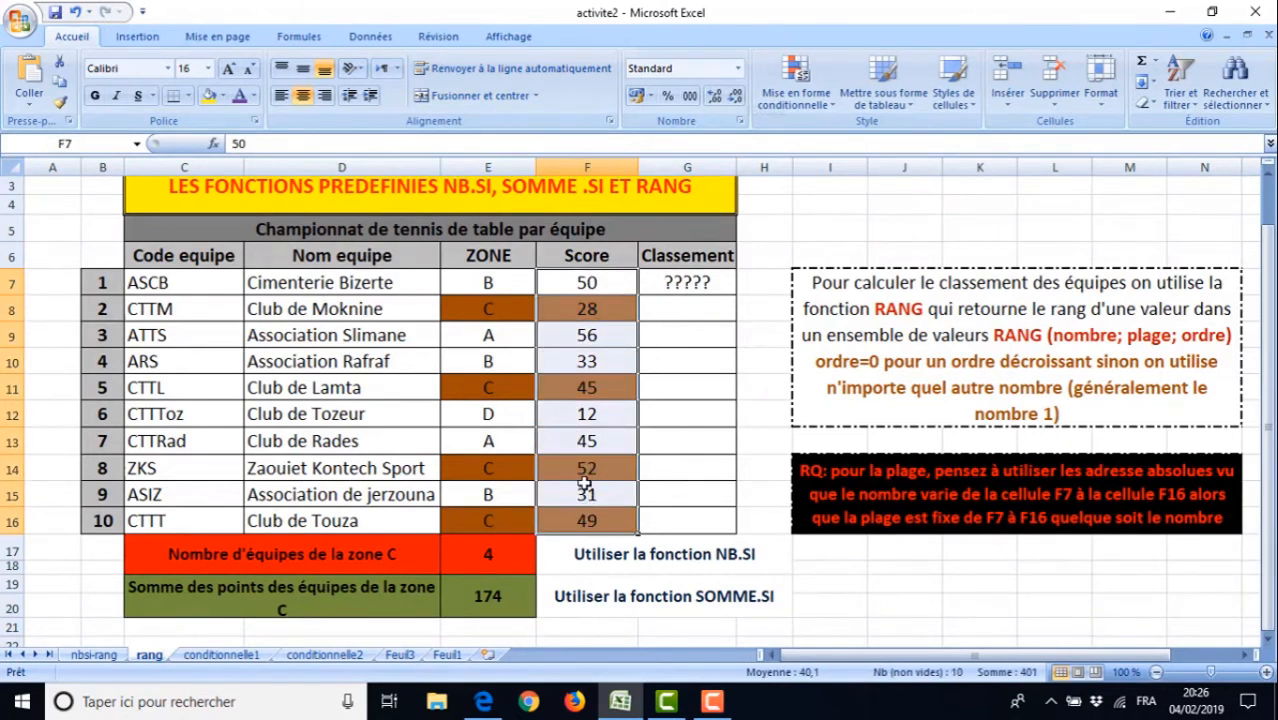
{"action": "left_click", "coordinate": [587, 311]}
{"action": "left_click_drag", "start_coordinate": [586, 282], "coordinate": [591, 516]}
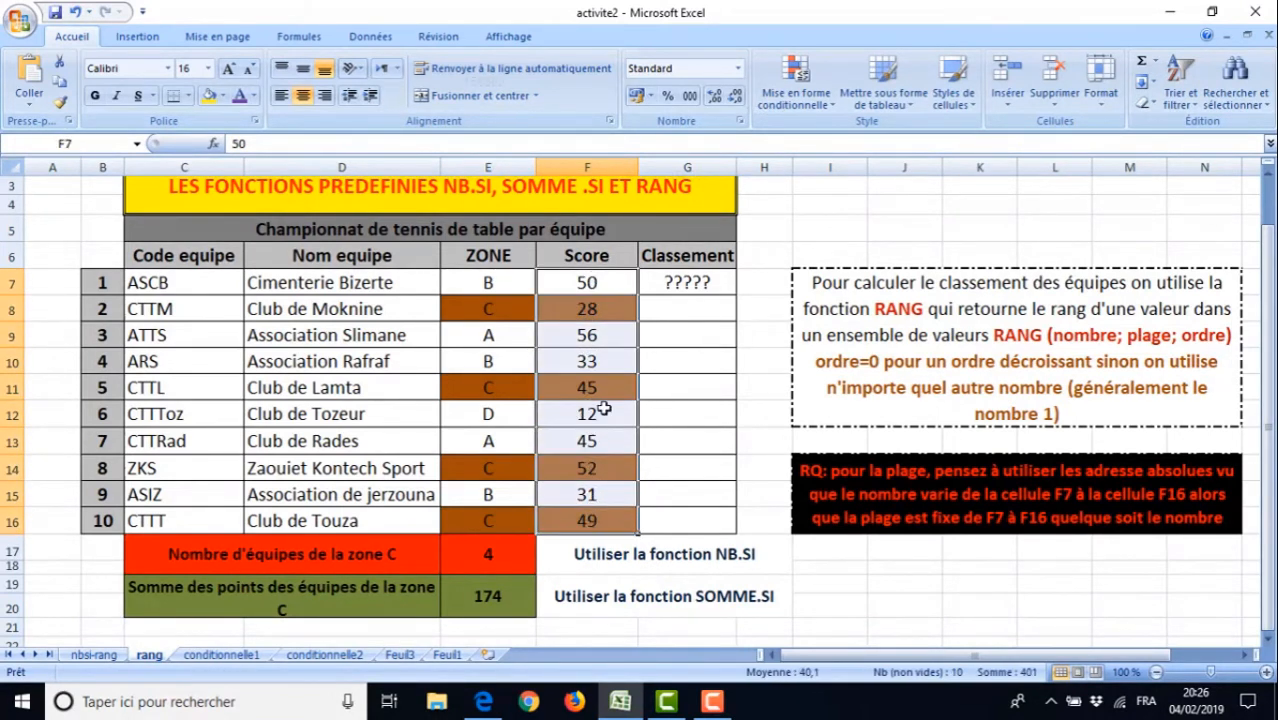
{"action": "left_click", "coordinate": [590, 335]}
{"action": "left_click_drag", "start_coordinate": [593, 283], "coordinate": [580, 516]}
Write the descending ranking formula =rang(F7;F7:F16;0) in cell G7 for the first team
{"action": "left_click", "coordinate": [686, 284]}
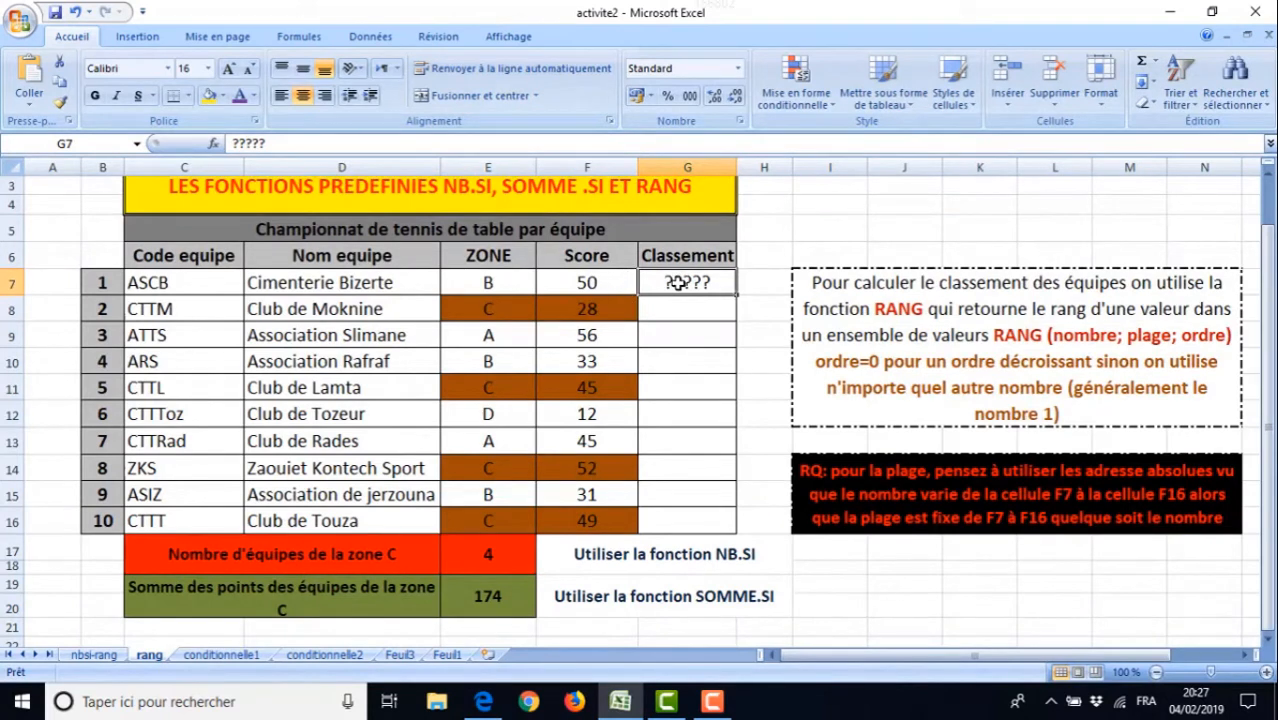
{"action": "type", "text": "="}
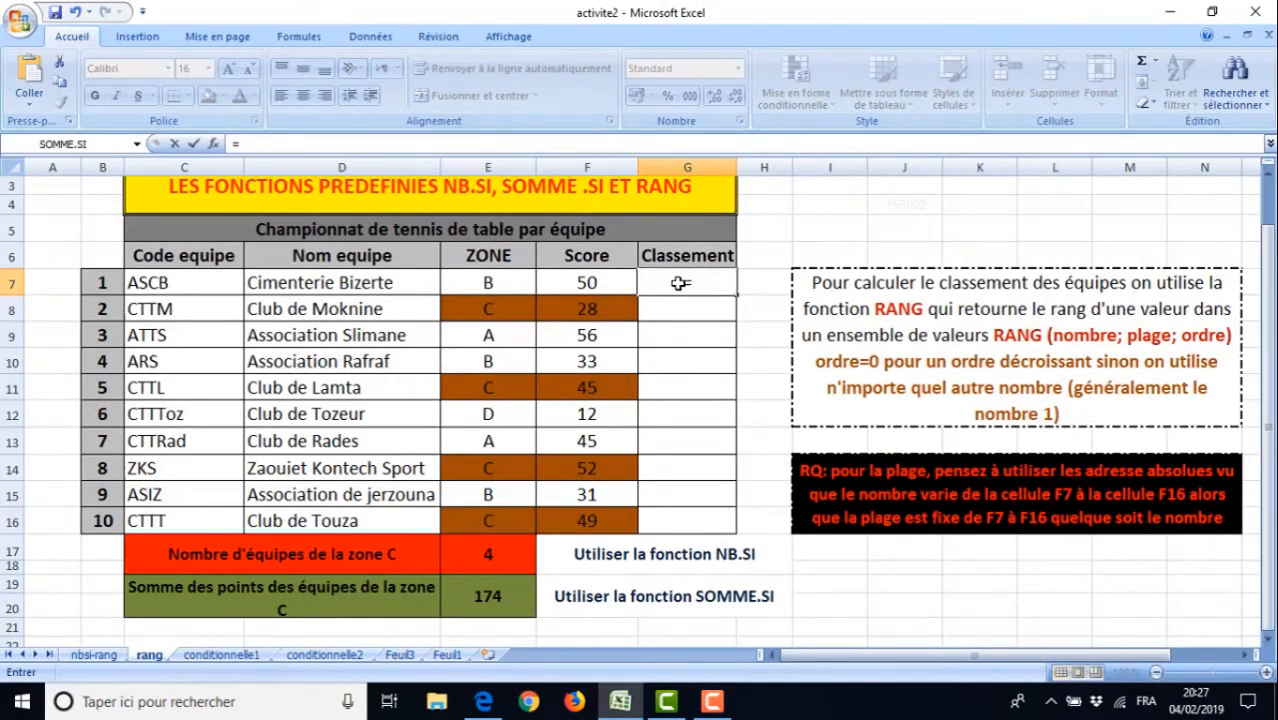
{"action": "type", "text": "rang("}
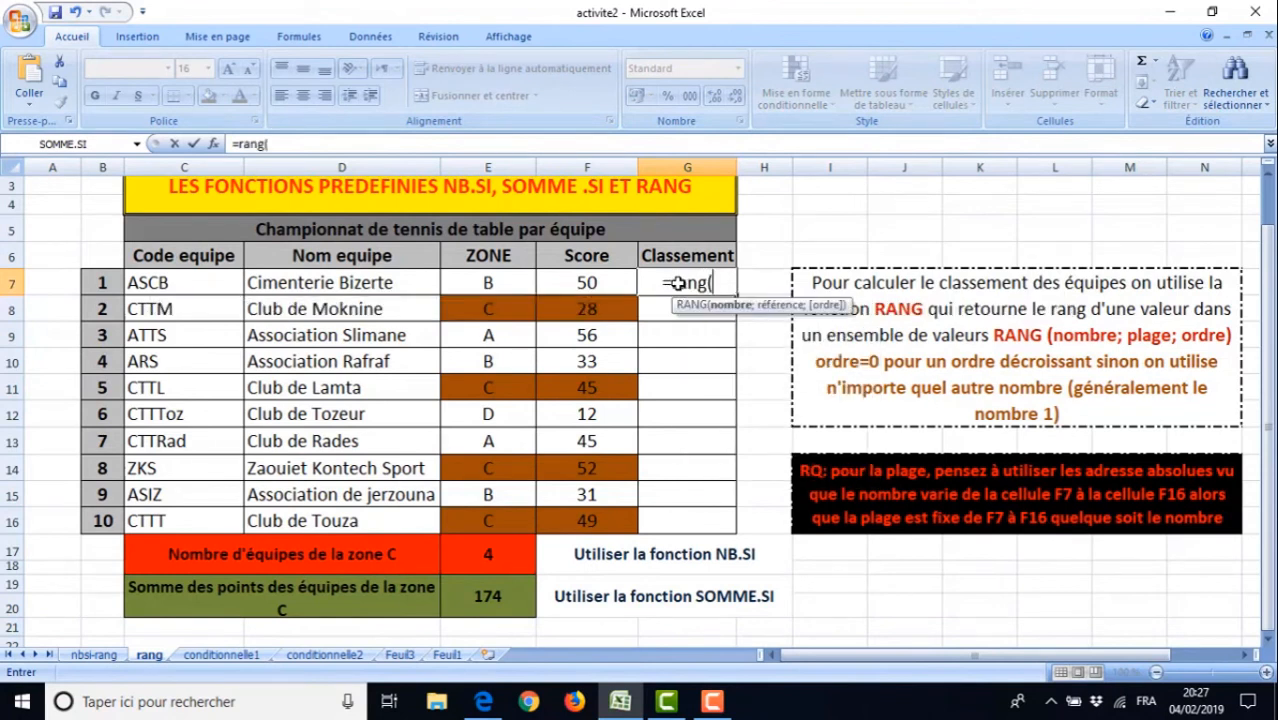
{"action": "left_click", "coordinate": [589, 284]}
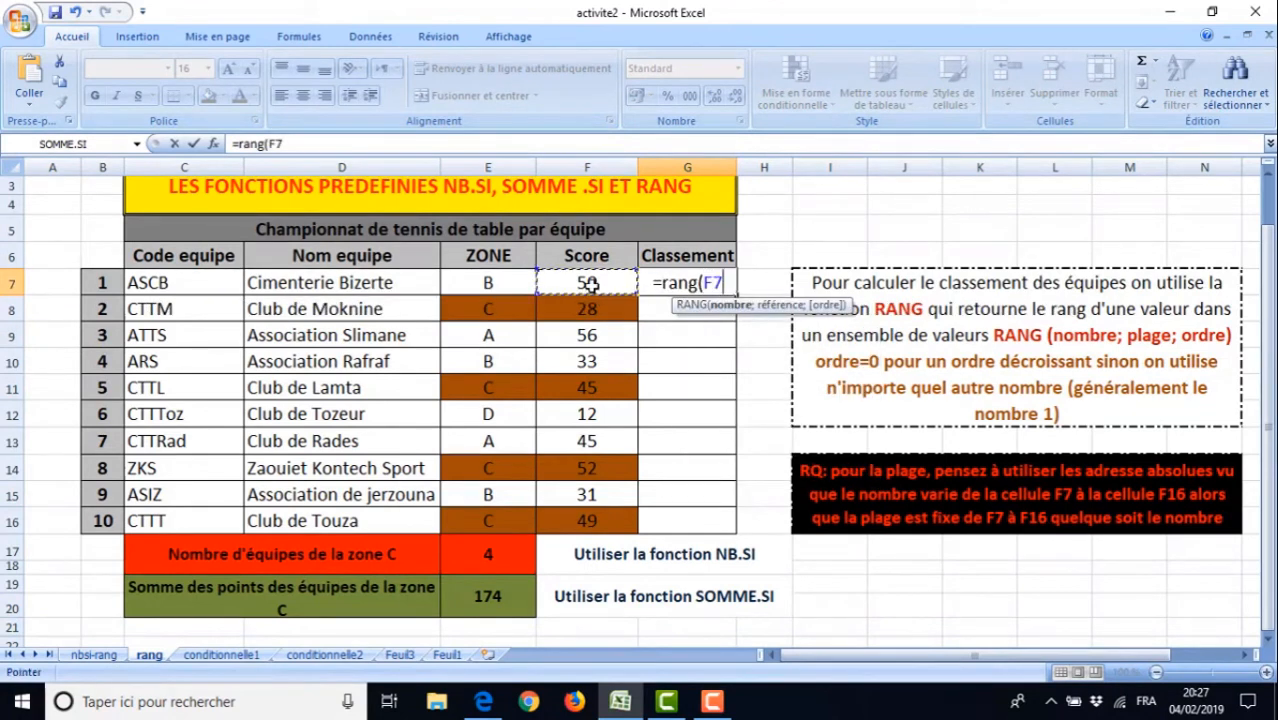
{"action": "type", "text": ";"}
{"action": "left_click_drag", "start_coordinate": [587, 288], "coordinate": [588, 510]}
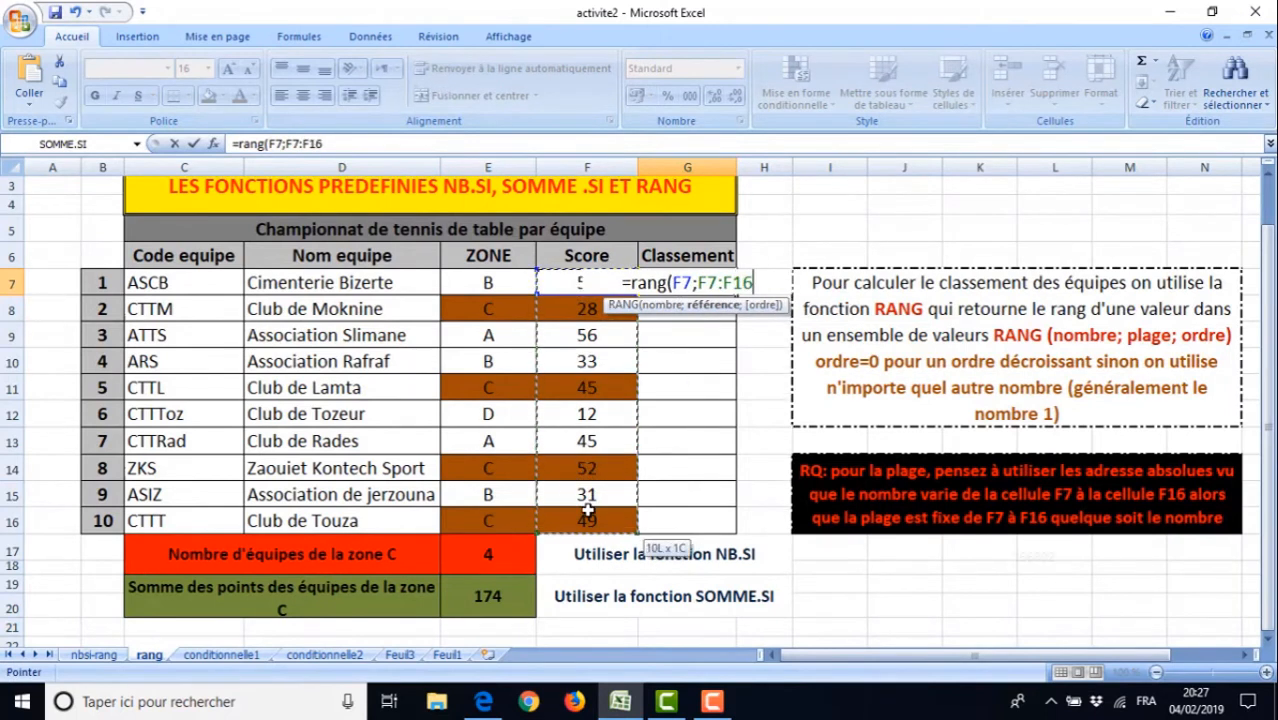
{"action": "type", "text": ";"}
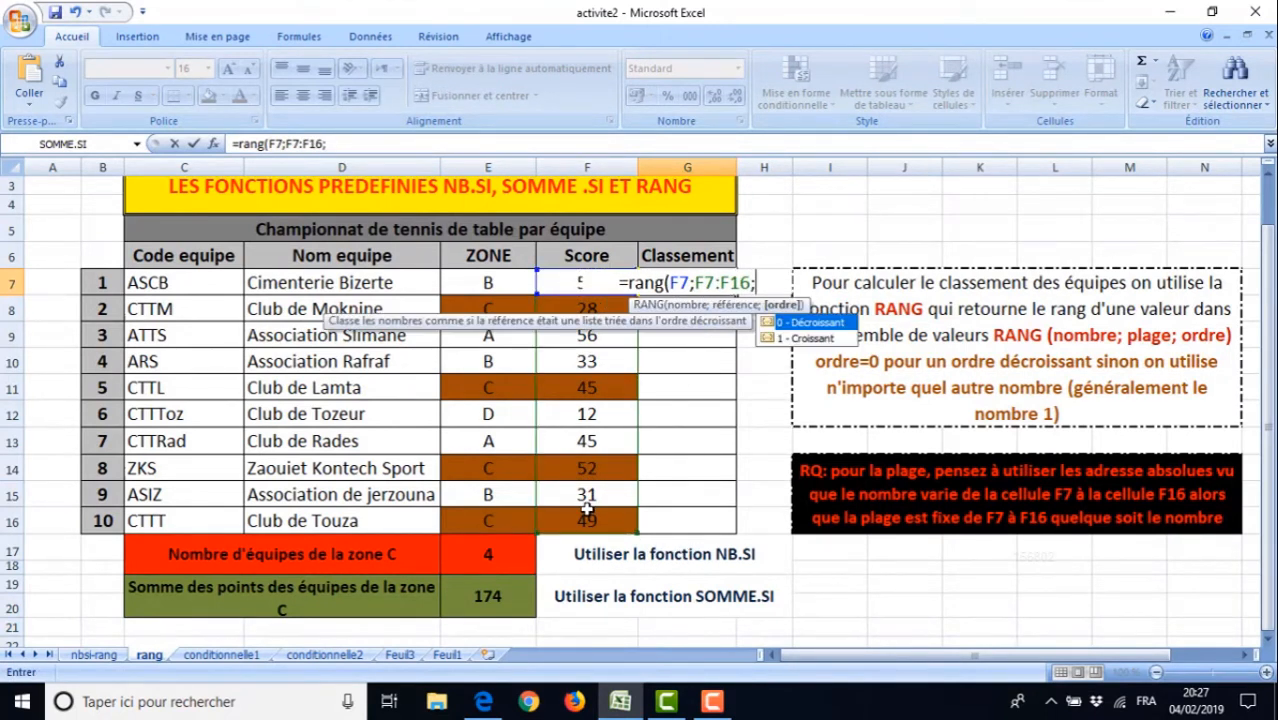
{"action": "type", "text": "0"}
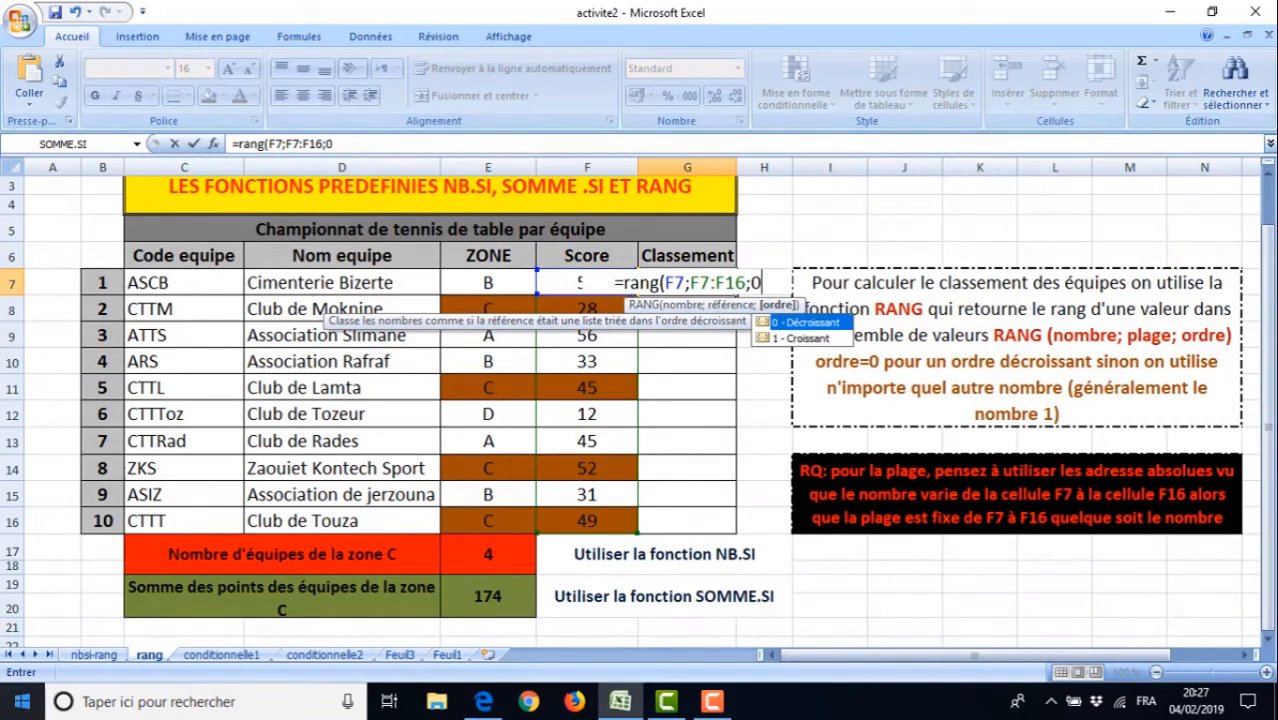
{"action": "type", "text": ")"}
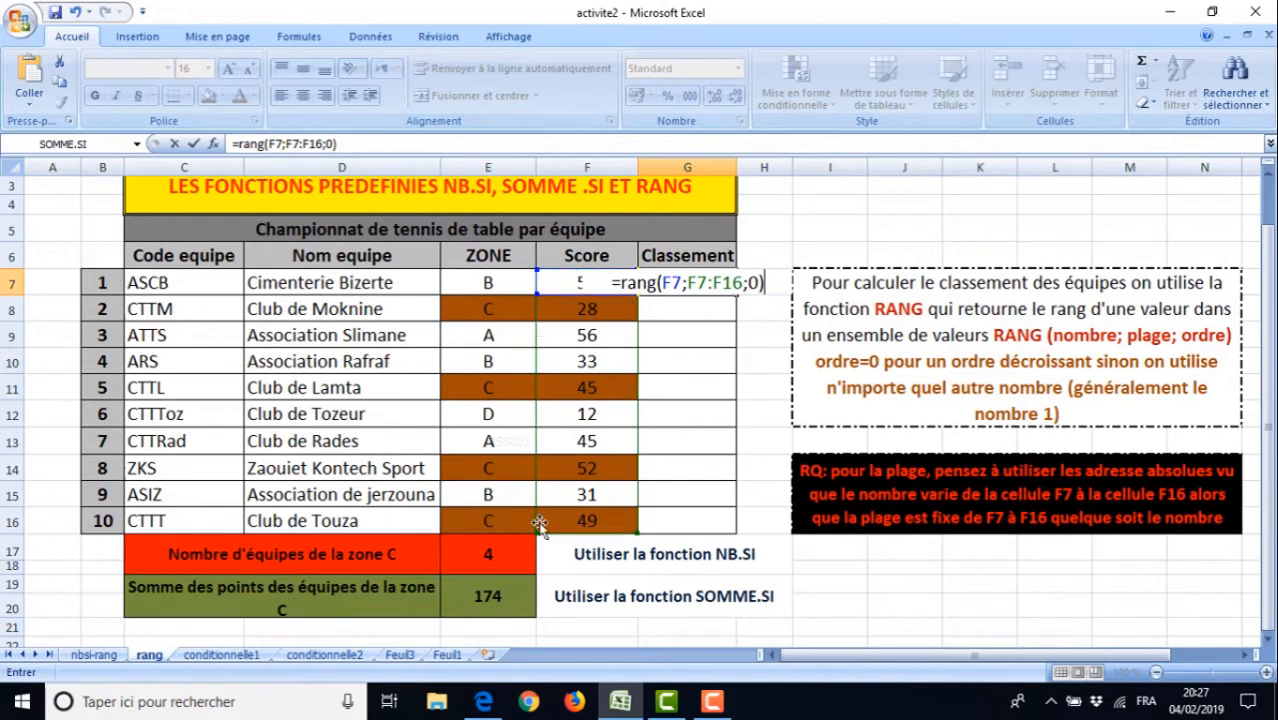
Make the range rows absolute as F$7:F$16 in G7's ranking formula and fill it down to G16
{"action": "left_click", "coordinate": [314, 146]}
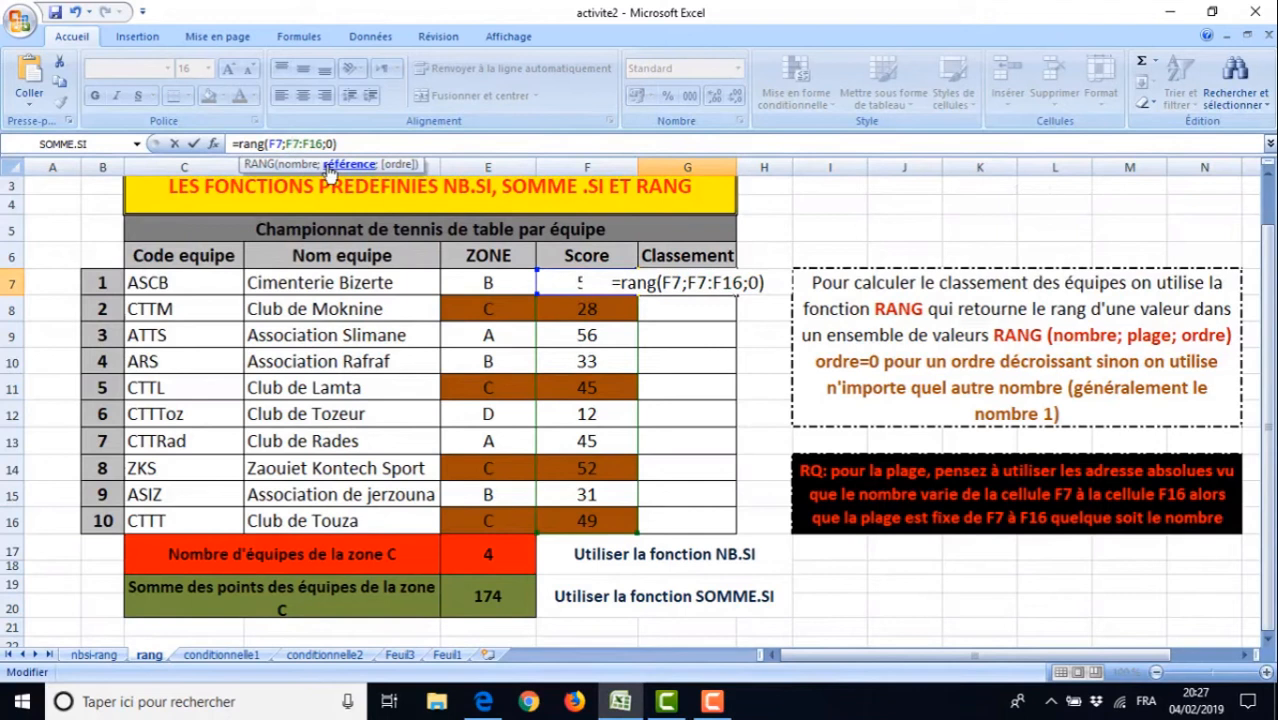
{"action": "type", "text": "$"}
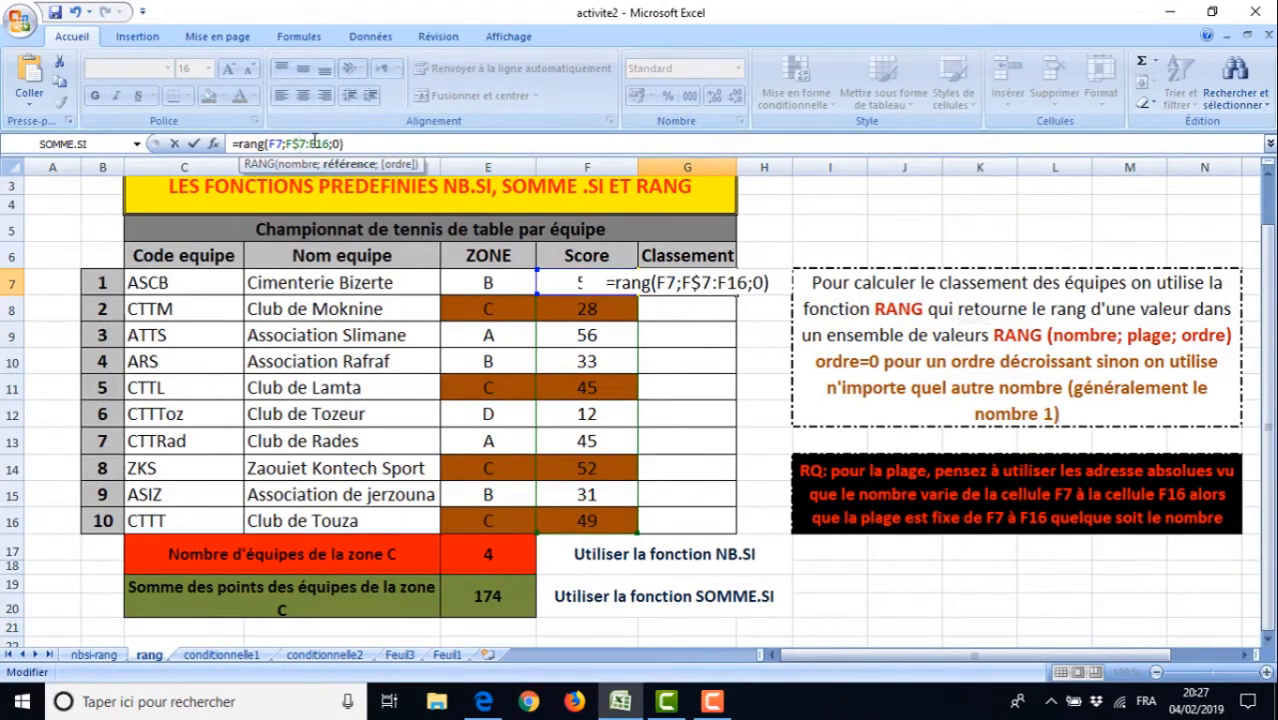
{"action": "left_click", "coordinate": [324, 145]}
{"action": "type", "text": "$"}
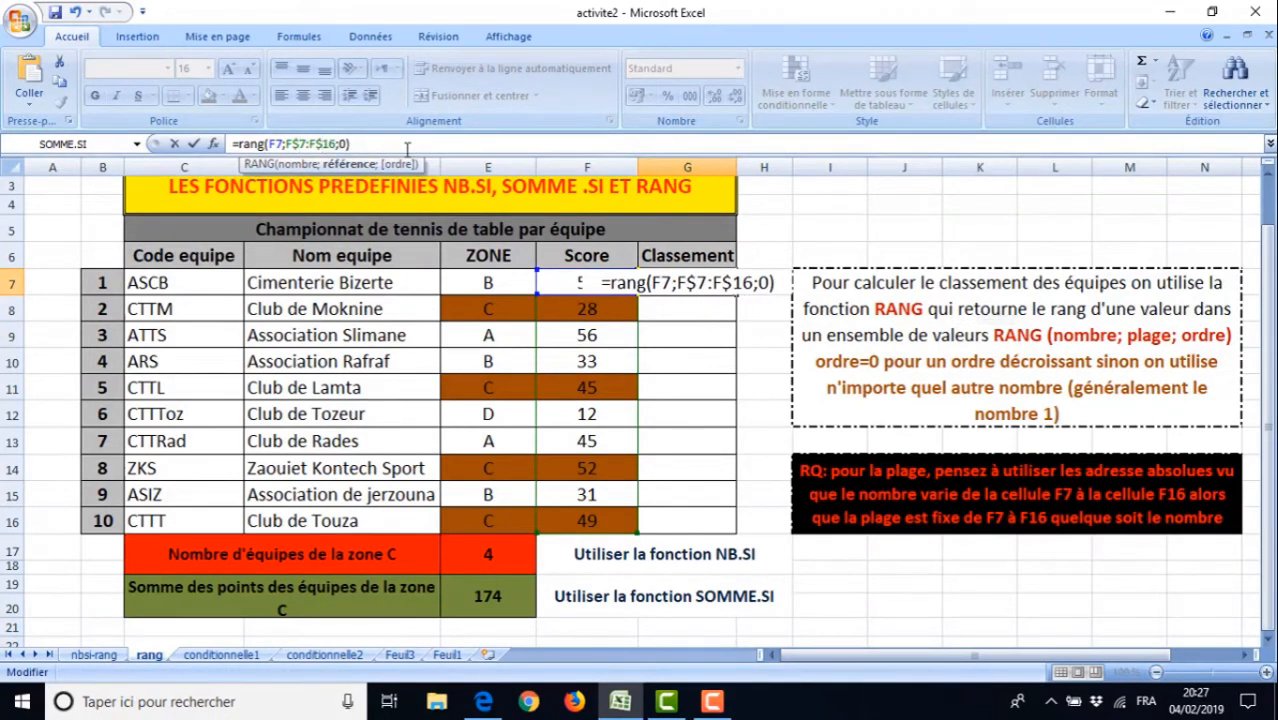
{"action": "key", "text": "Return"}
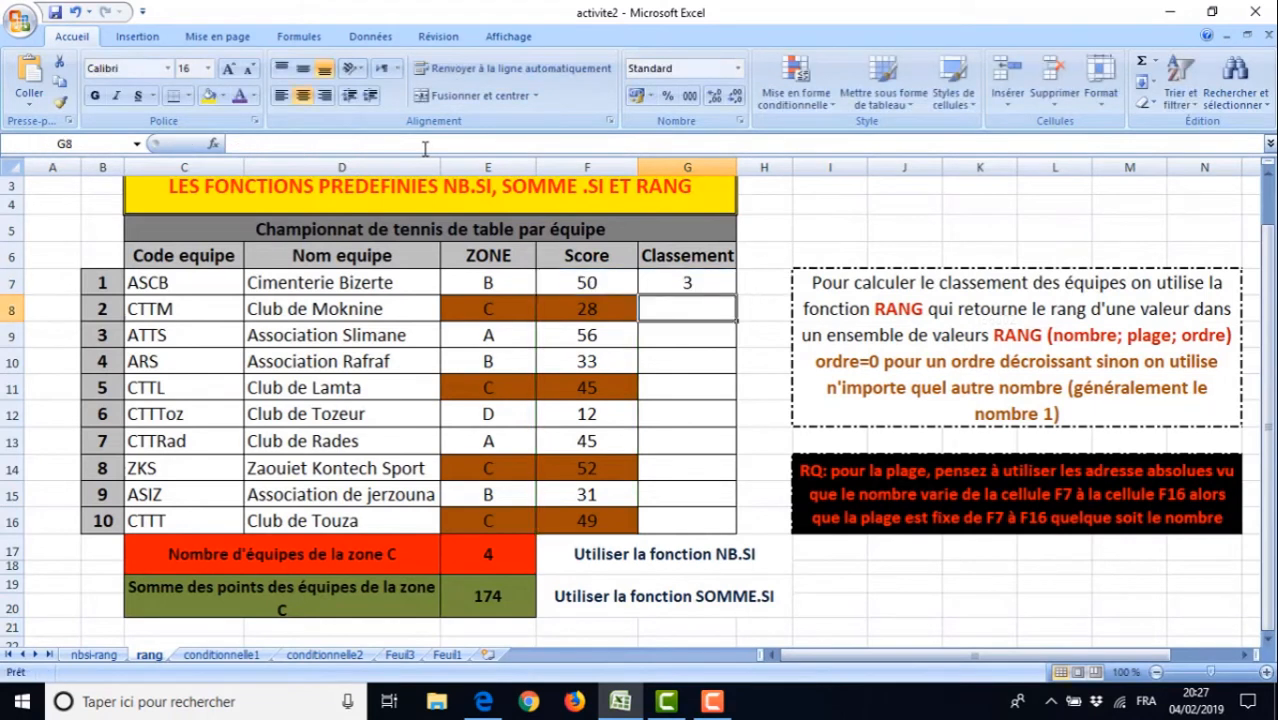
{"action": "left_click_drag", "start_coordinate": [736, 292], "coordinate": [705, 522]}
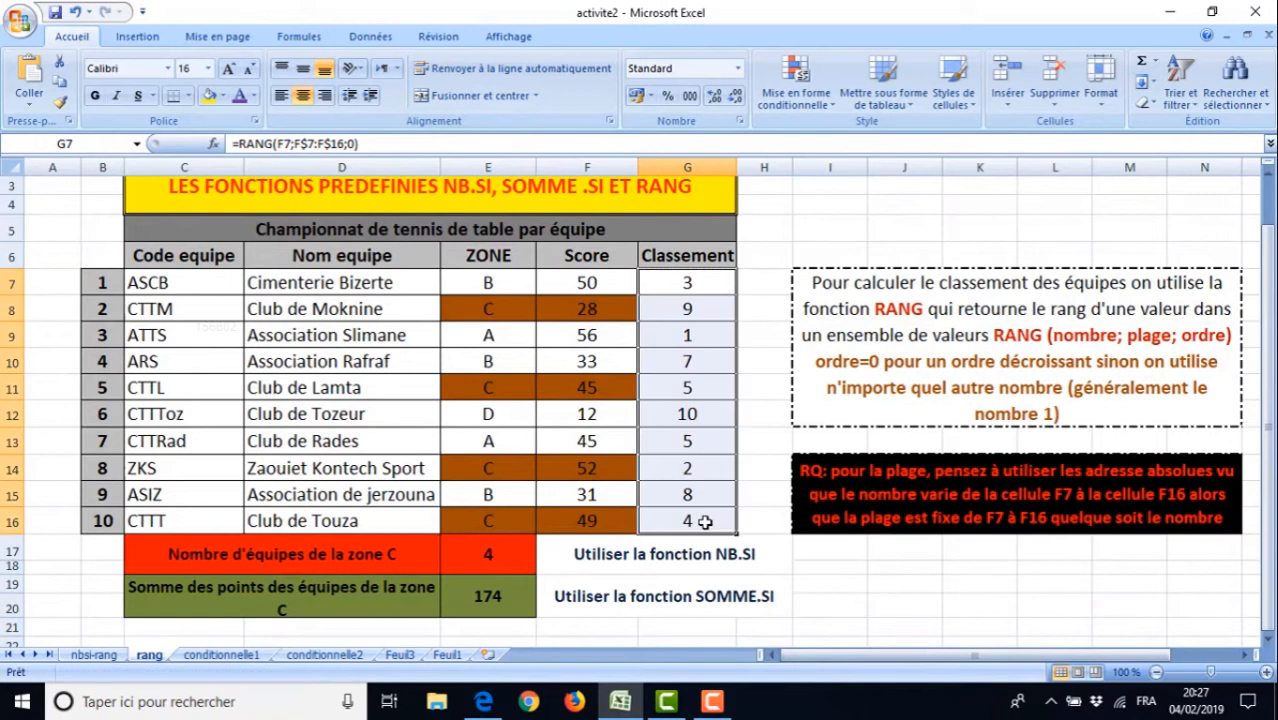
{"action": "left_click", "coordinate": [694, 337]}
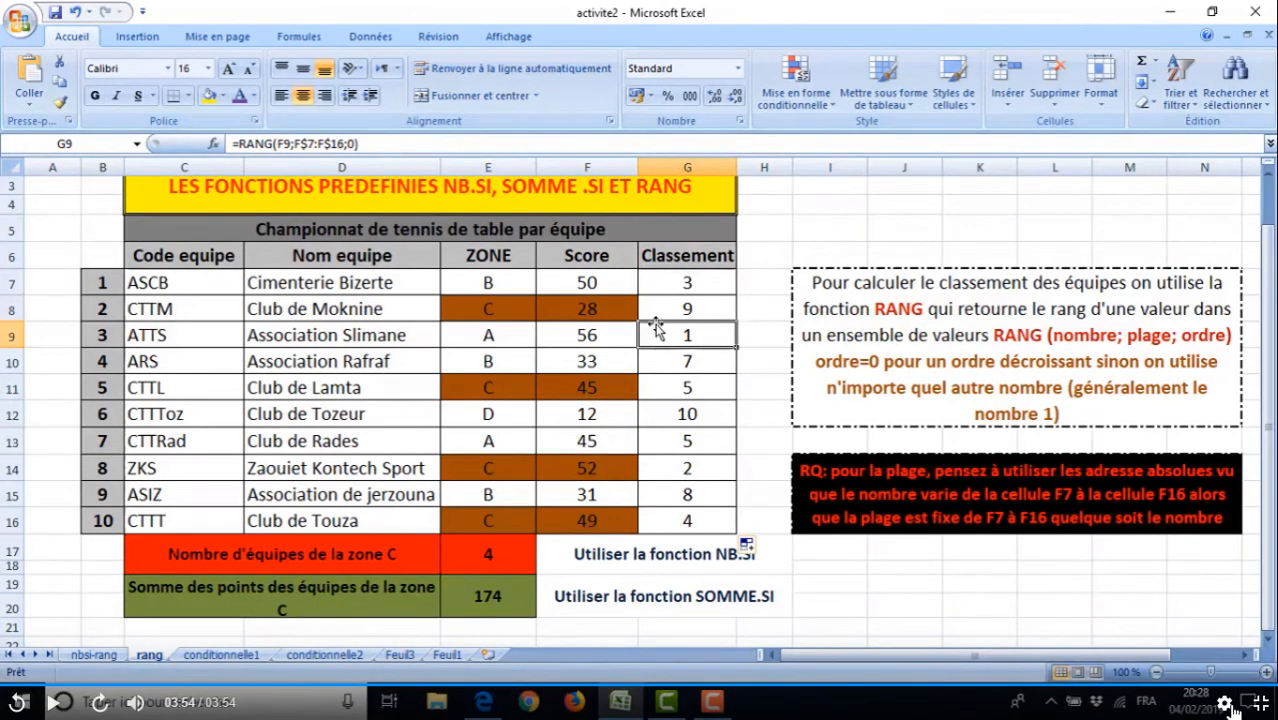
Switch to the TakiAcademy lesson list and open 06-La fonction Si (Part 1) in full screen
{"action": "left_click", "coordinate": [1260, 702]}
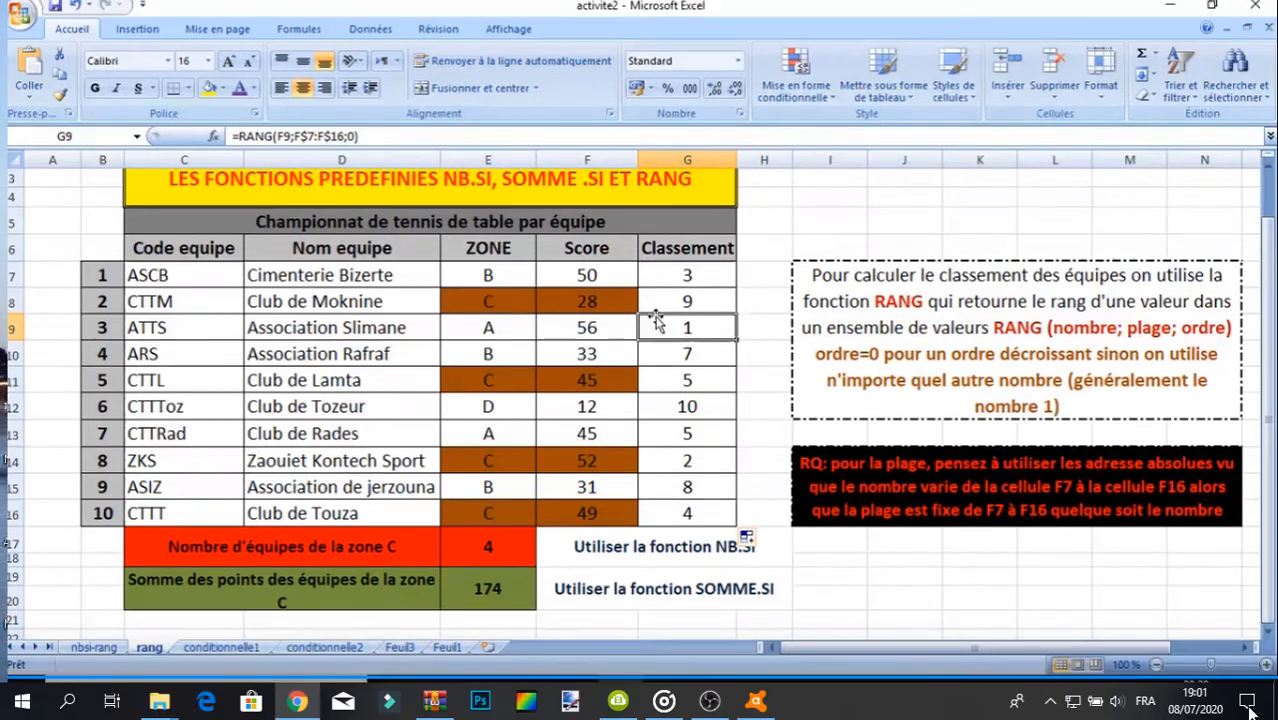
{"action": "left_click", "coordinate": [1037, 551]}
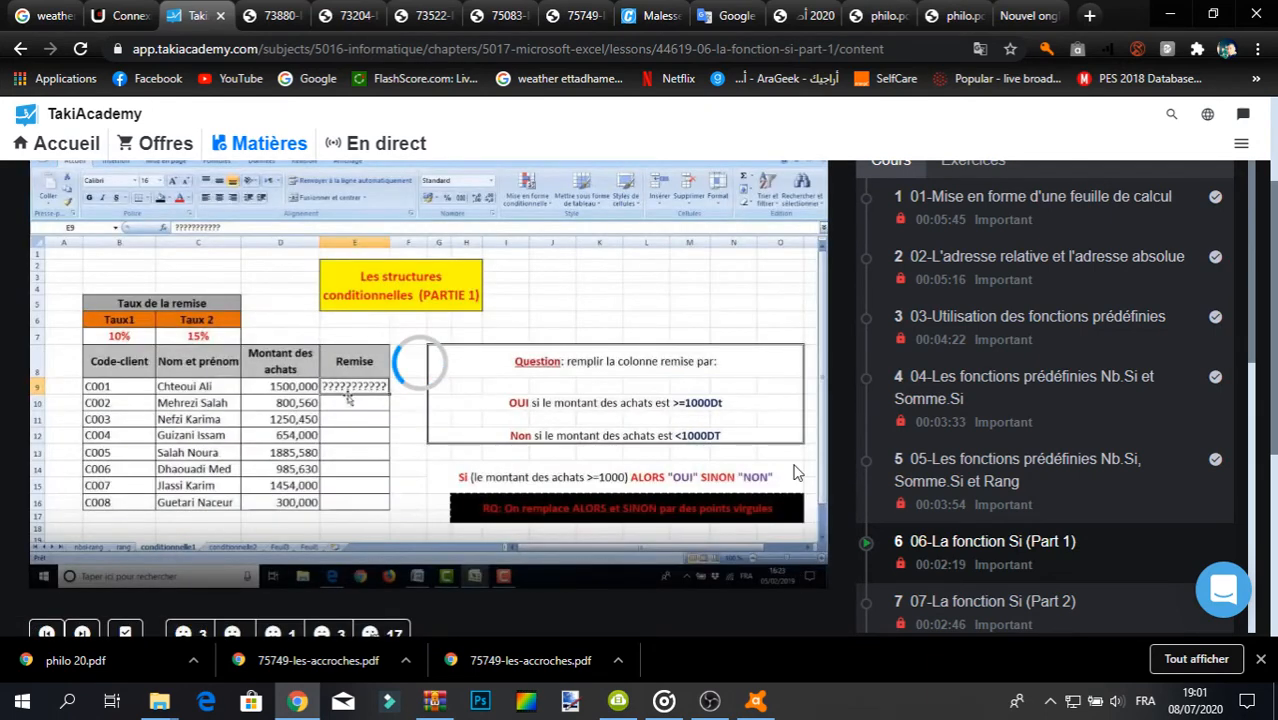
{"action": "left_click", "coordinate": [762, 478]}
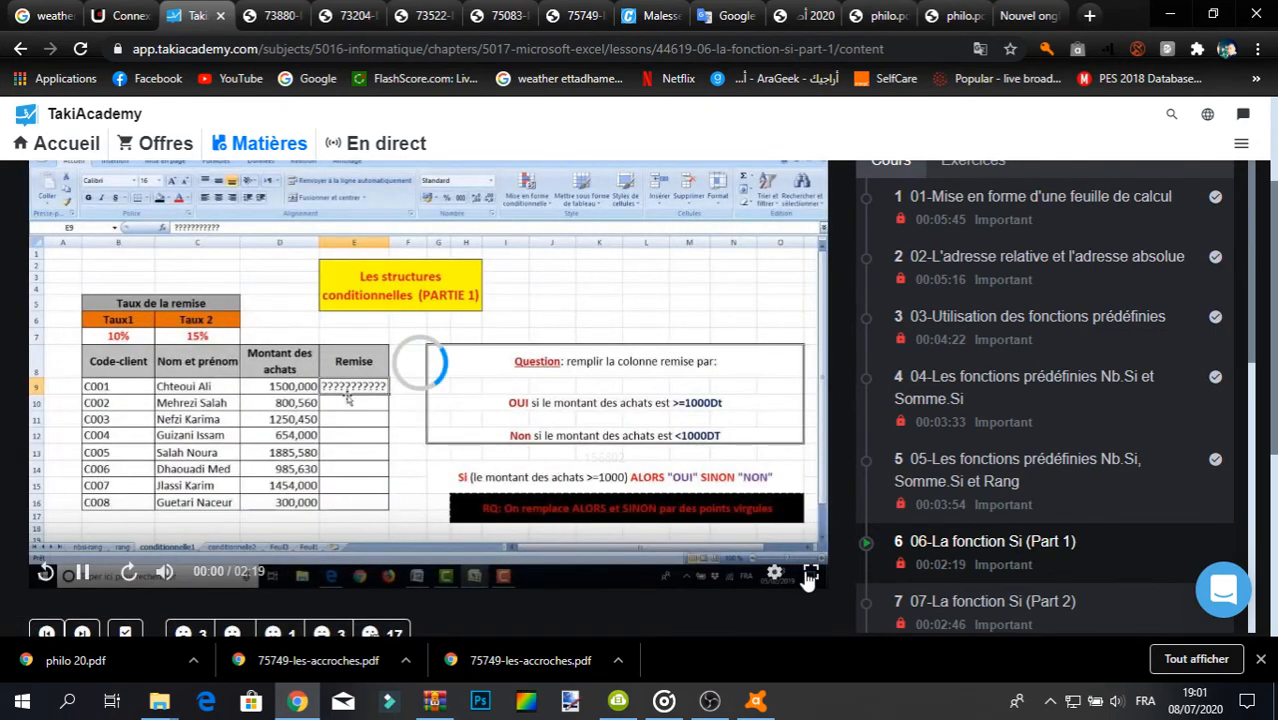
{"action": "left_click", "coordinate": [810, 576]}
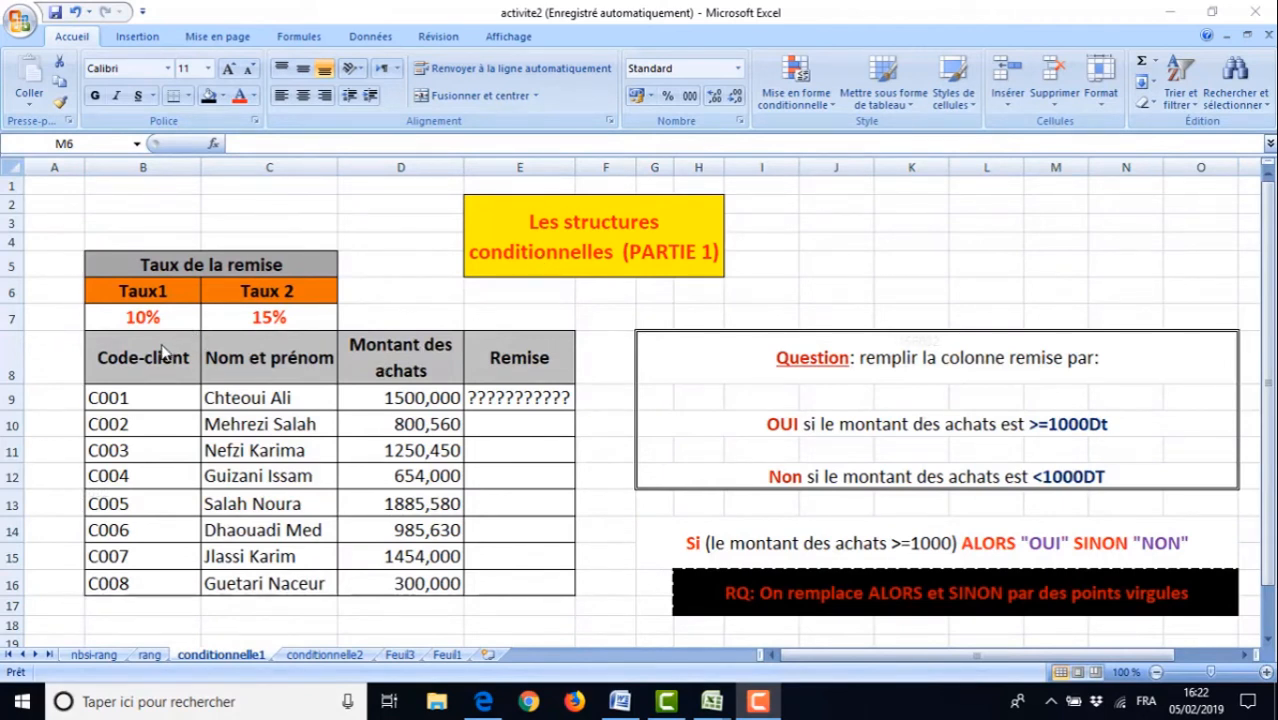
Fill the first client's Remise in cell E9 of conditionnelle1 with the formula =si(D9>=1000;"OUI";"NON")
{"action": "left_click_drag", "start_coordinate": [143, 353], "coordinate": [483, 582]}
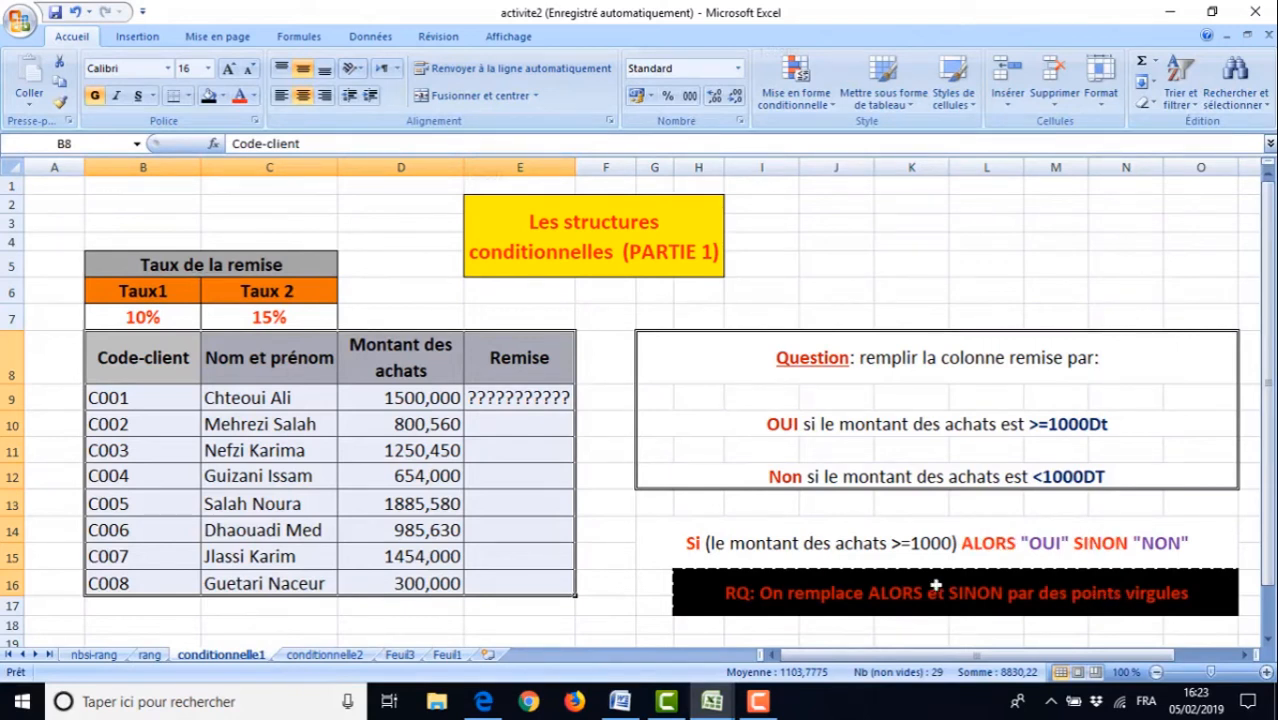
{"action": "left_click", "coordinate": [493, 399]}
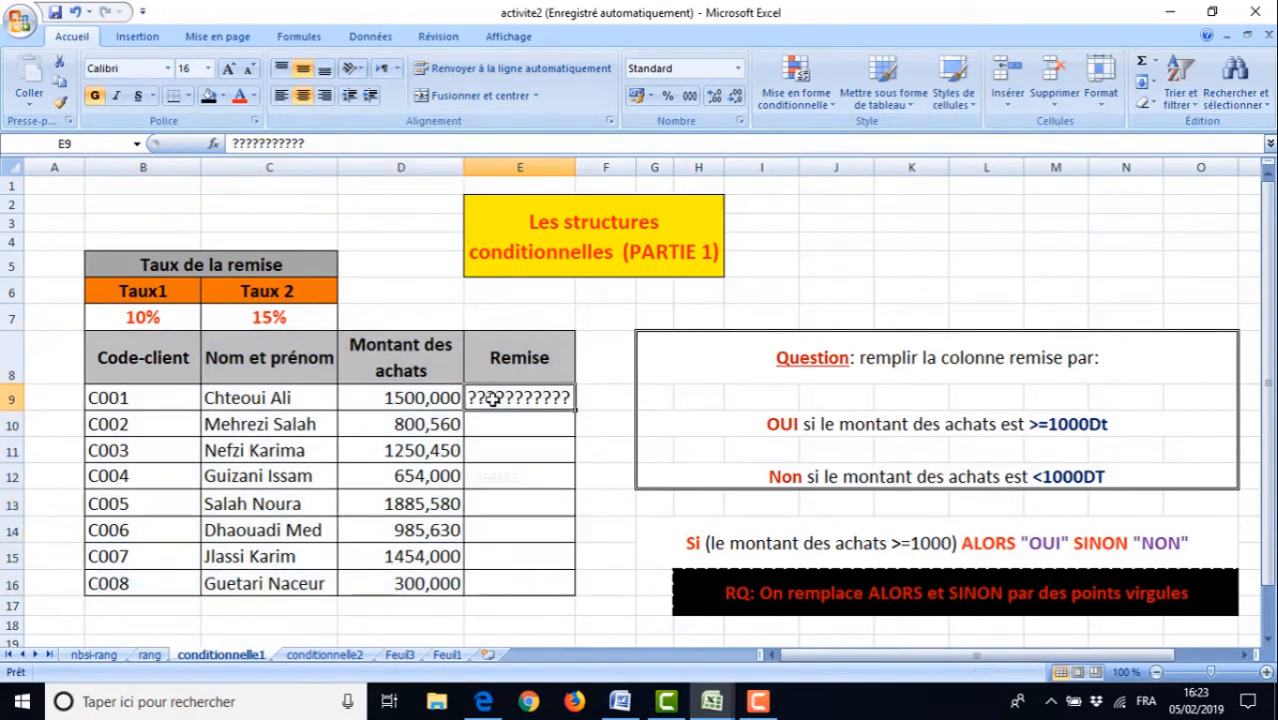
{"action": "type", "text": "=si("}
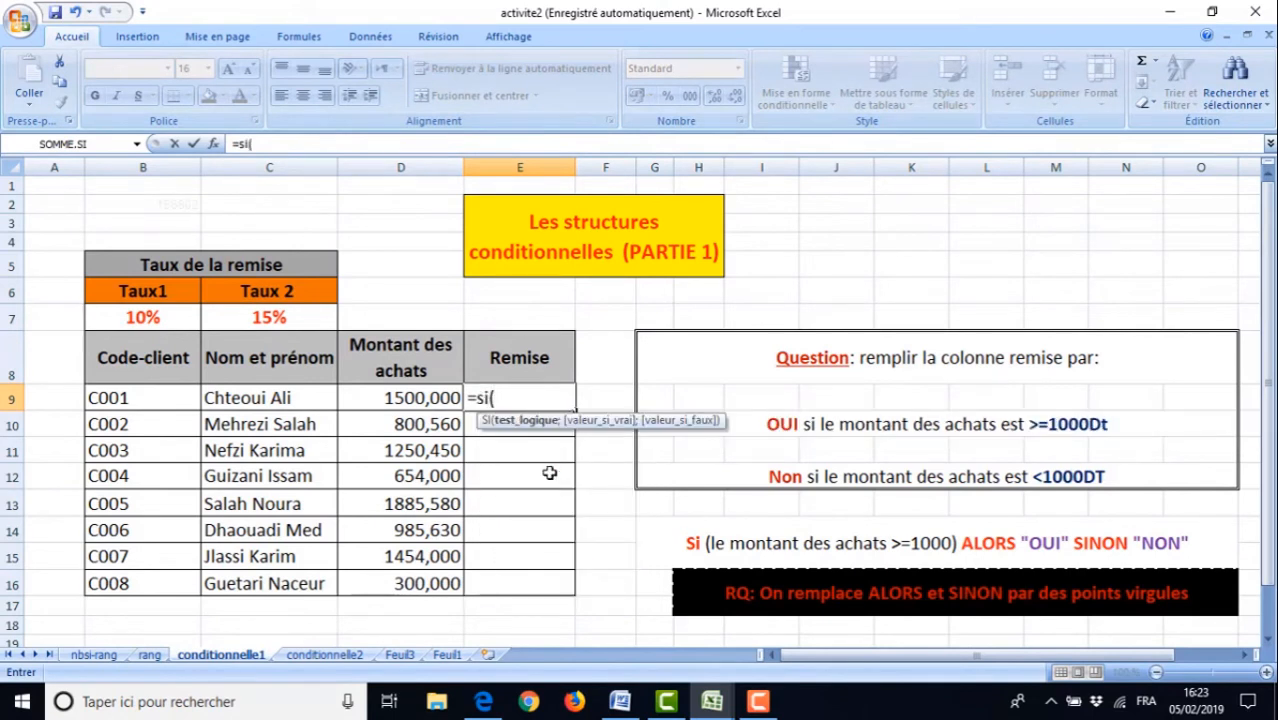
{"action": "left_click", "coordinate": [416, 399]}
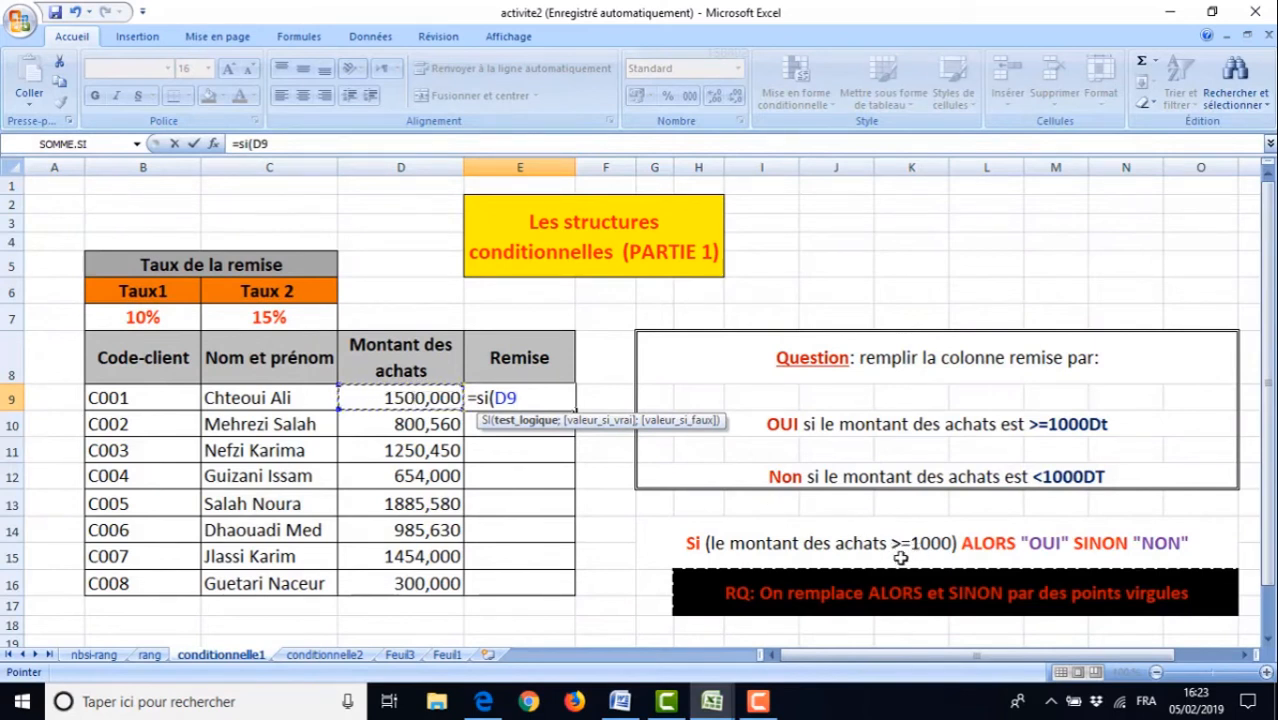
{"action": "type", "text": ">=1000"}
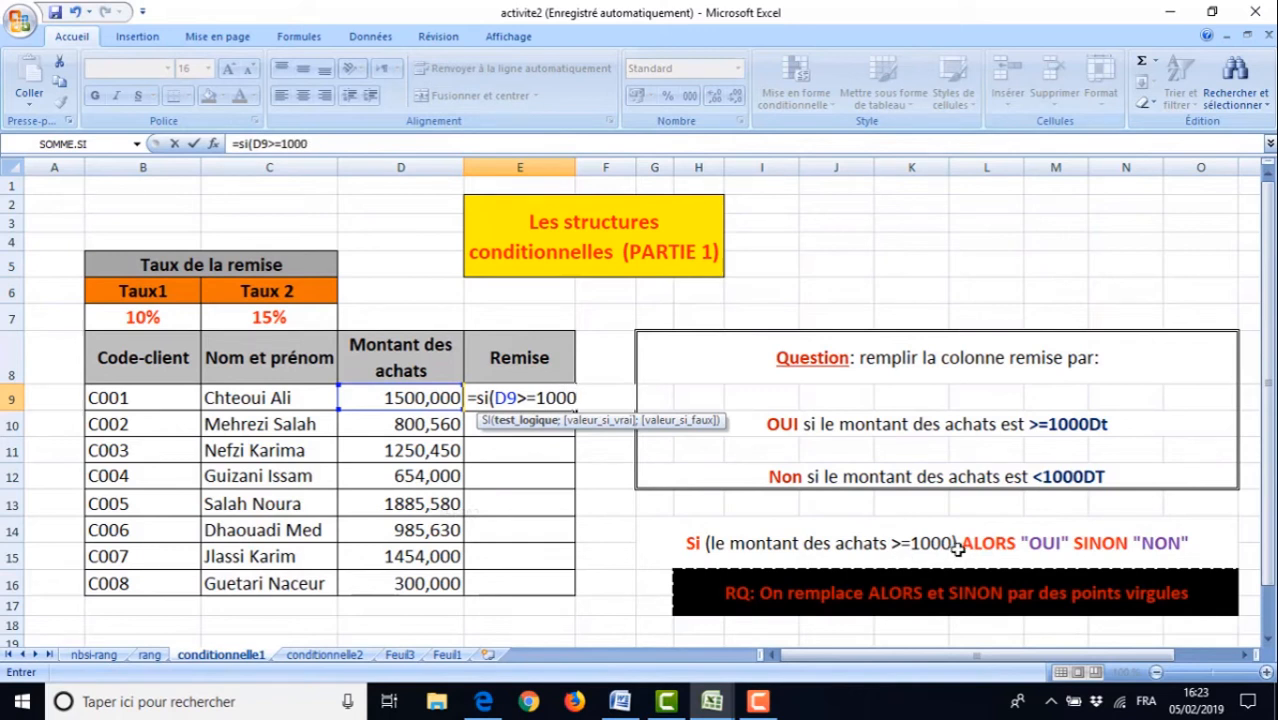
{"action": "mouse_move", "coordinate": [755, 703]}
{"action": "type", "text": "0;"}
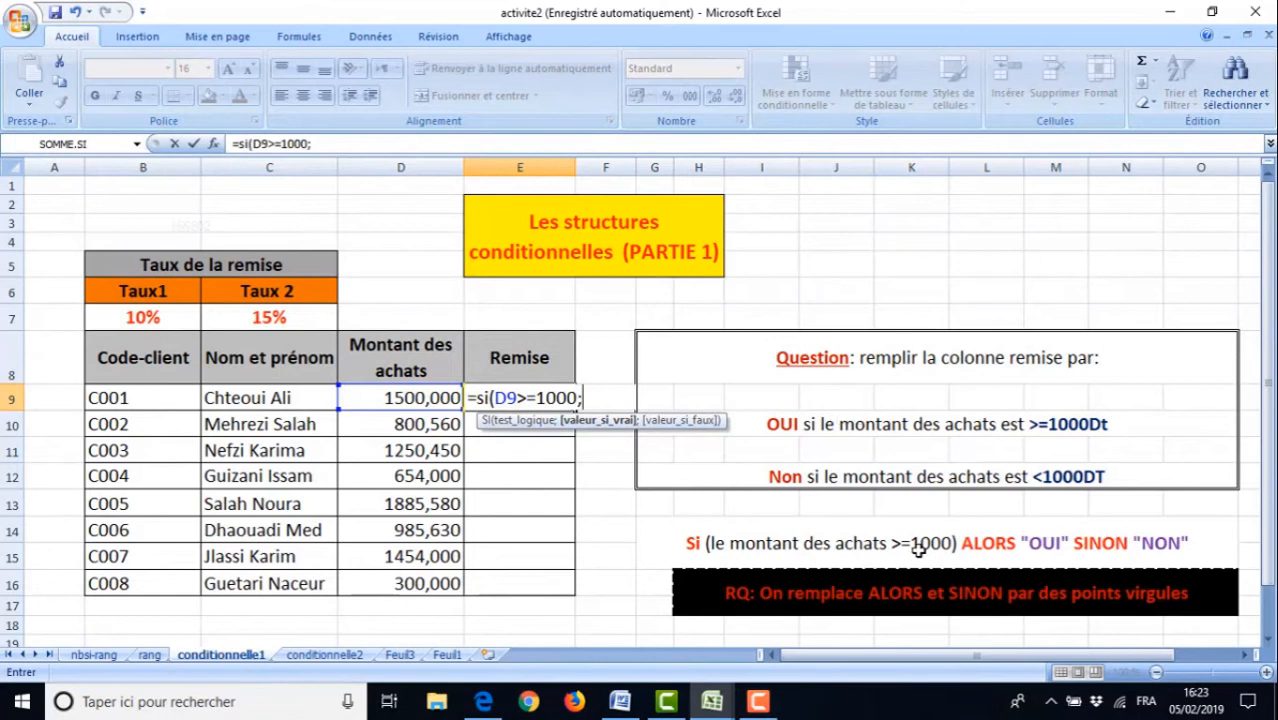
{"action": "type", "text": "\"OUI"}
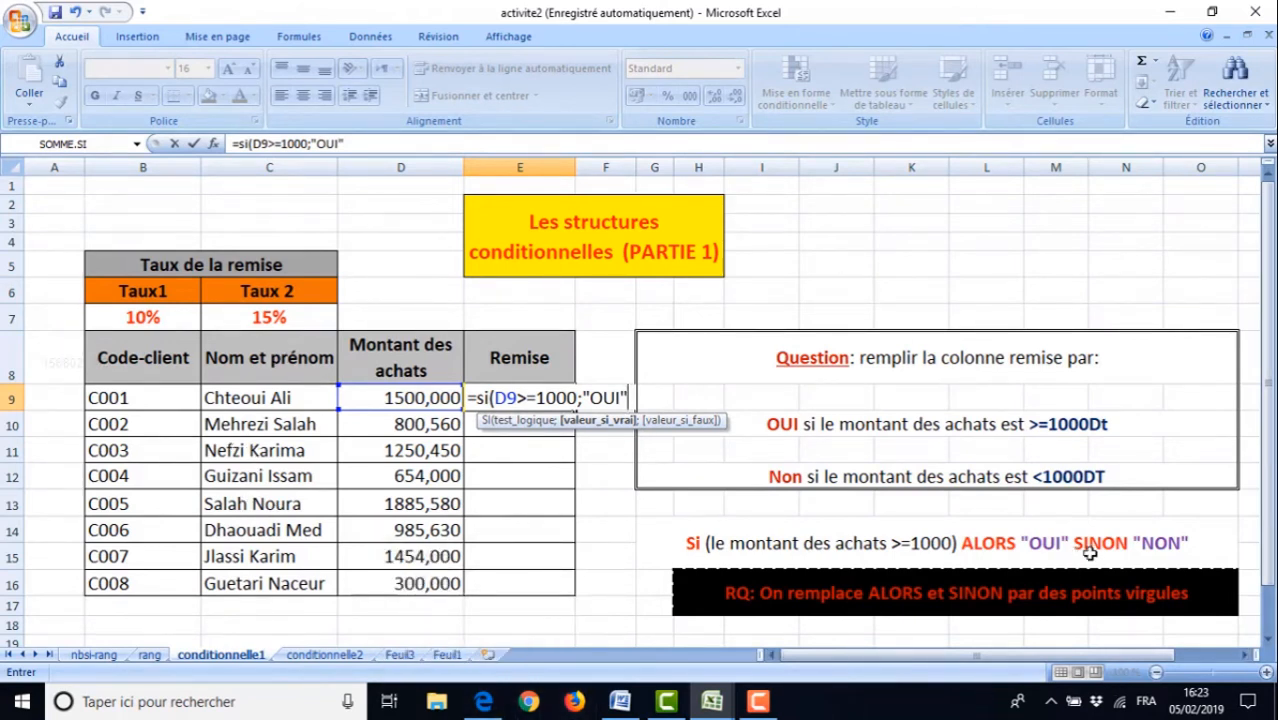
{"action": "type", "text": ";"}
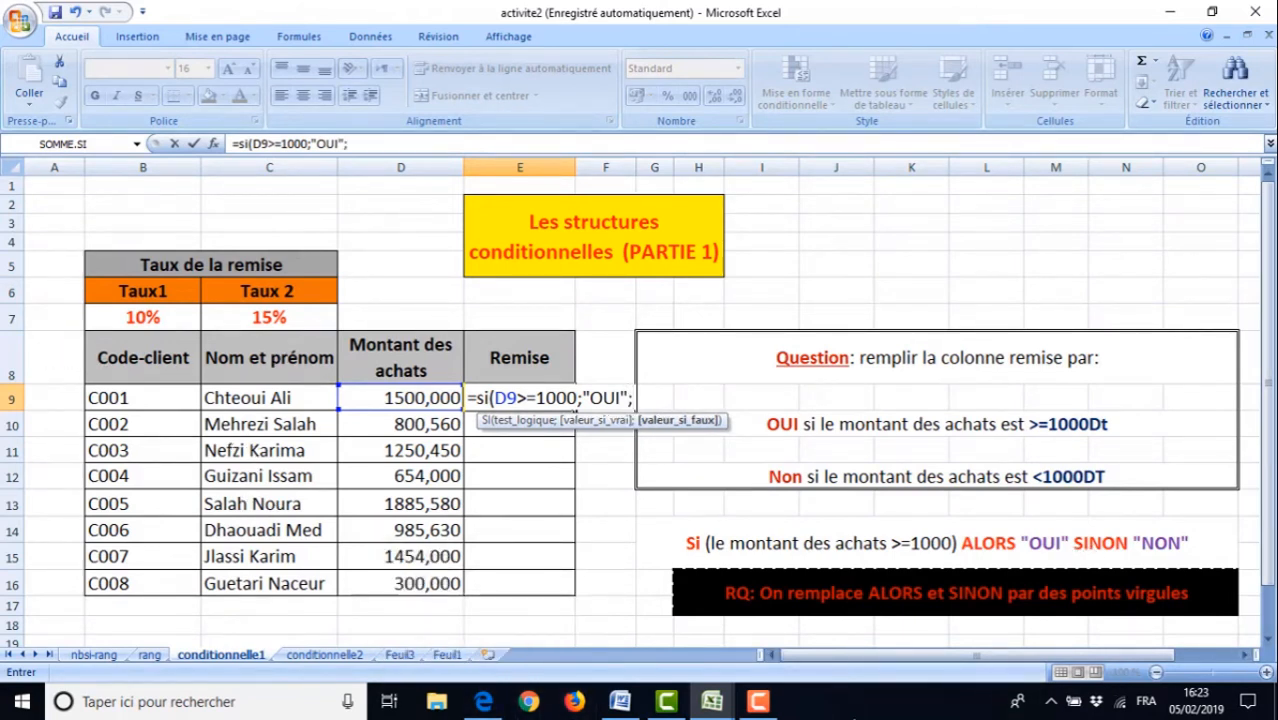
{"action": "type", "text": "\"NON"}
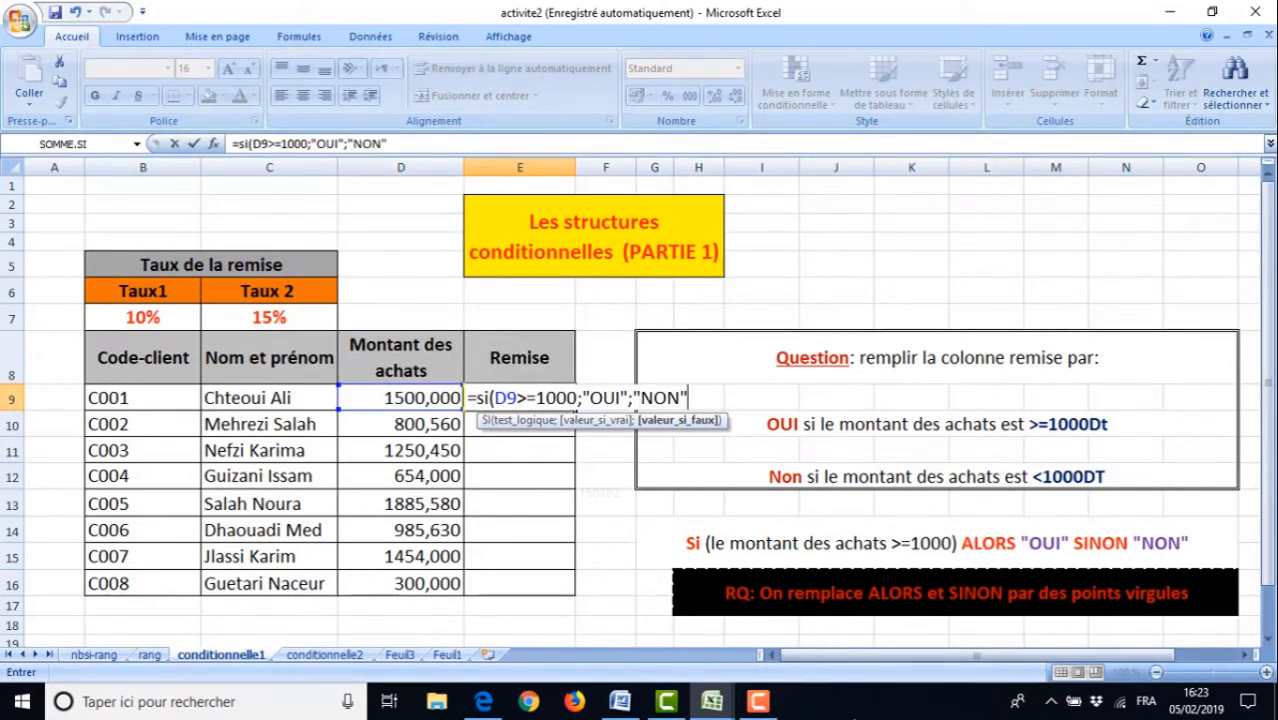
{"action": "key", "text": "Return"}
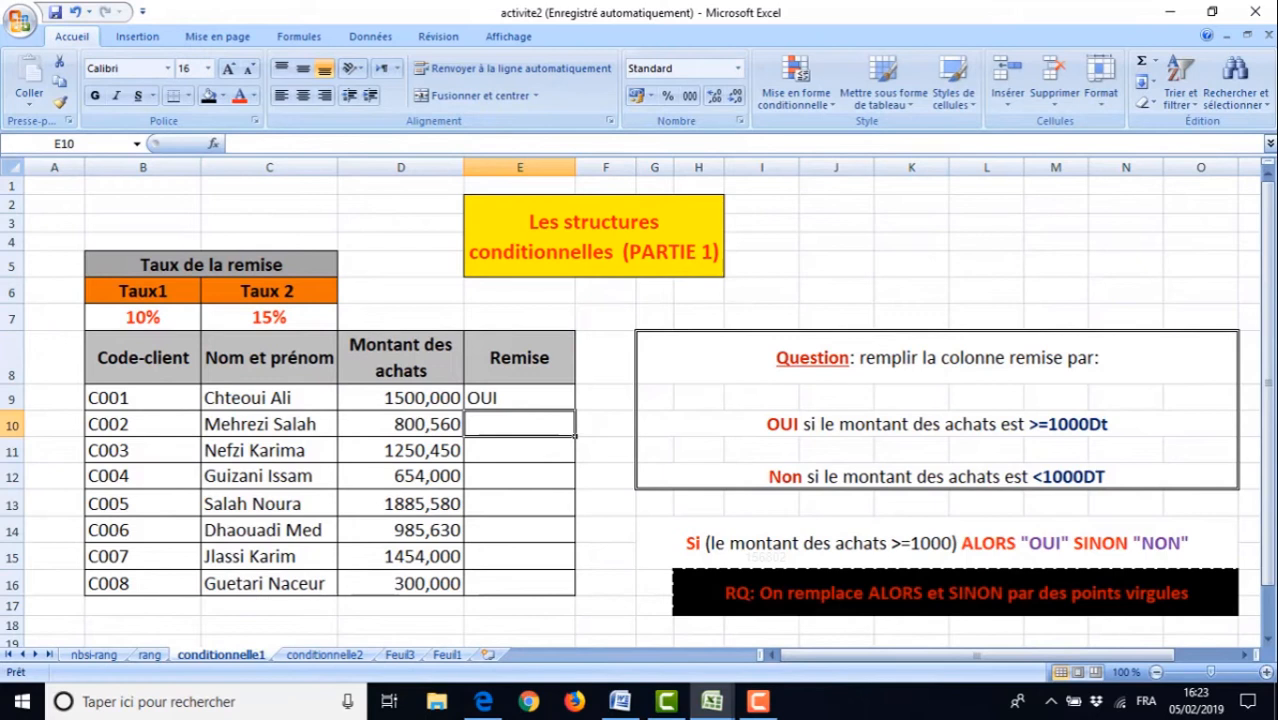
Fill E9's SI formula down to E16 and centre the Remise results both horizontally and vertically
{"action": "left_click", "coordinate": [513, 398]}
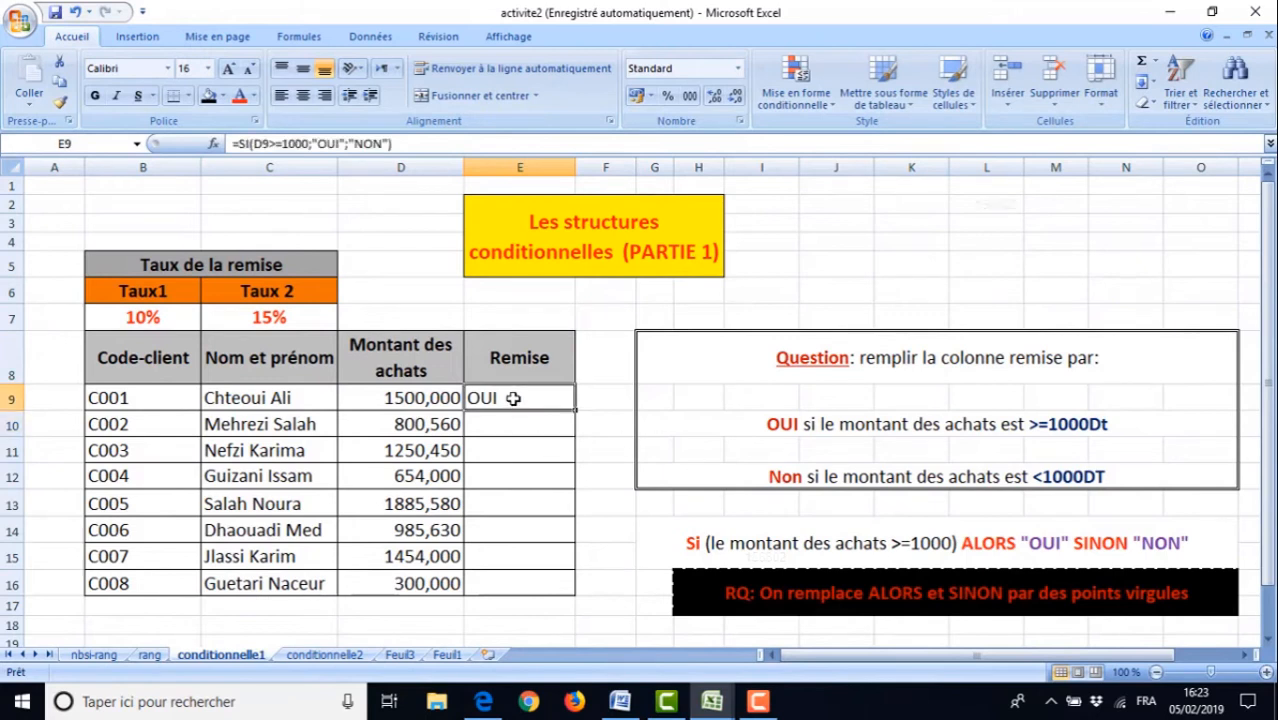
{"action": "left_click_drag", "start_coordinate": [576, 409], "coordinate": [579, 600]}
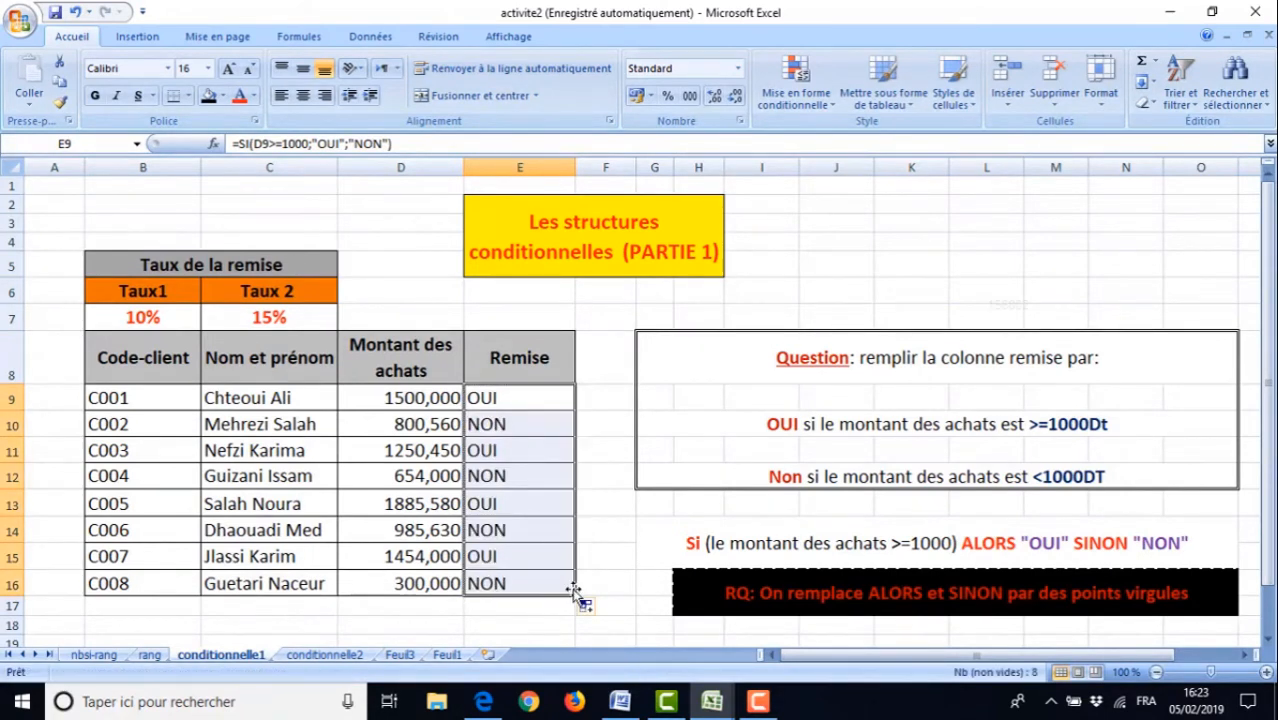
{"action": "right_click", "coordinate": [497, 424]}
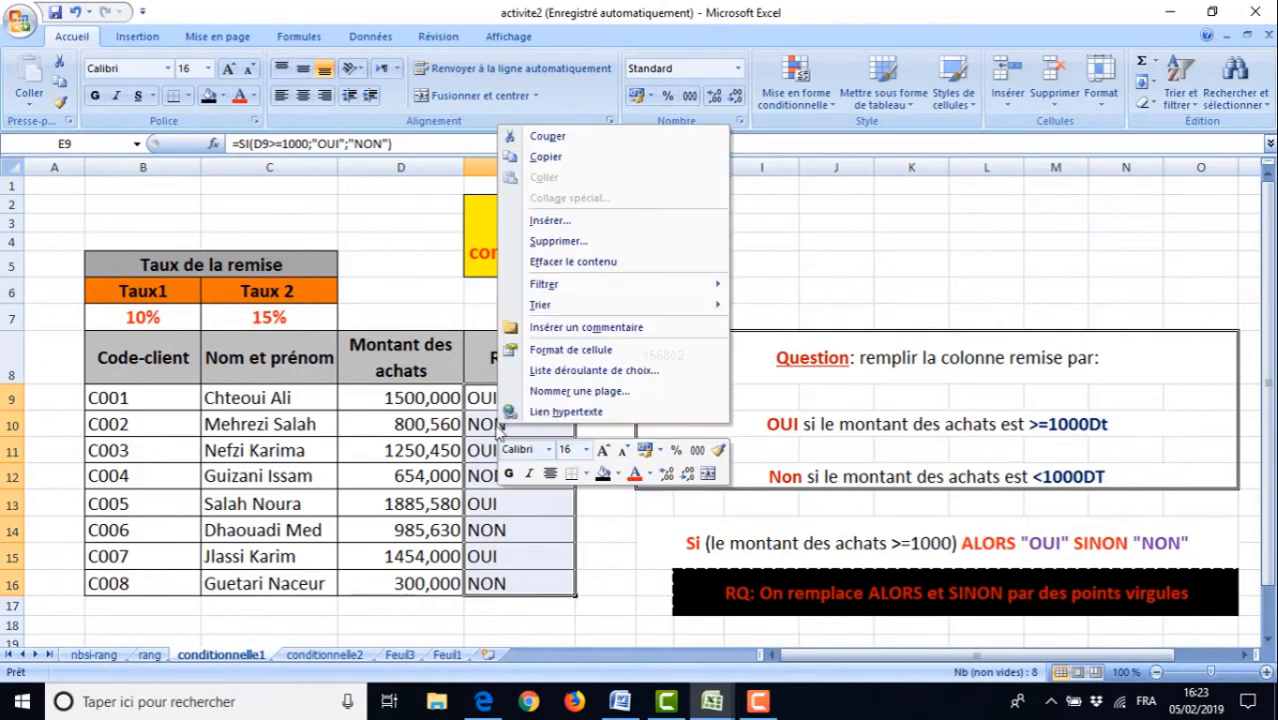
{"action": "left_click", "coordinate": [549, 353]}
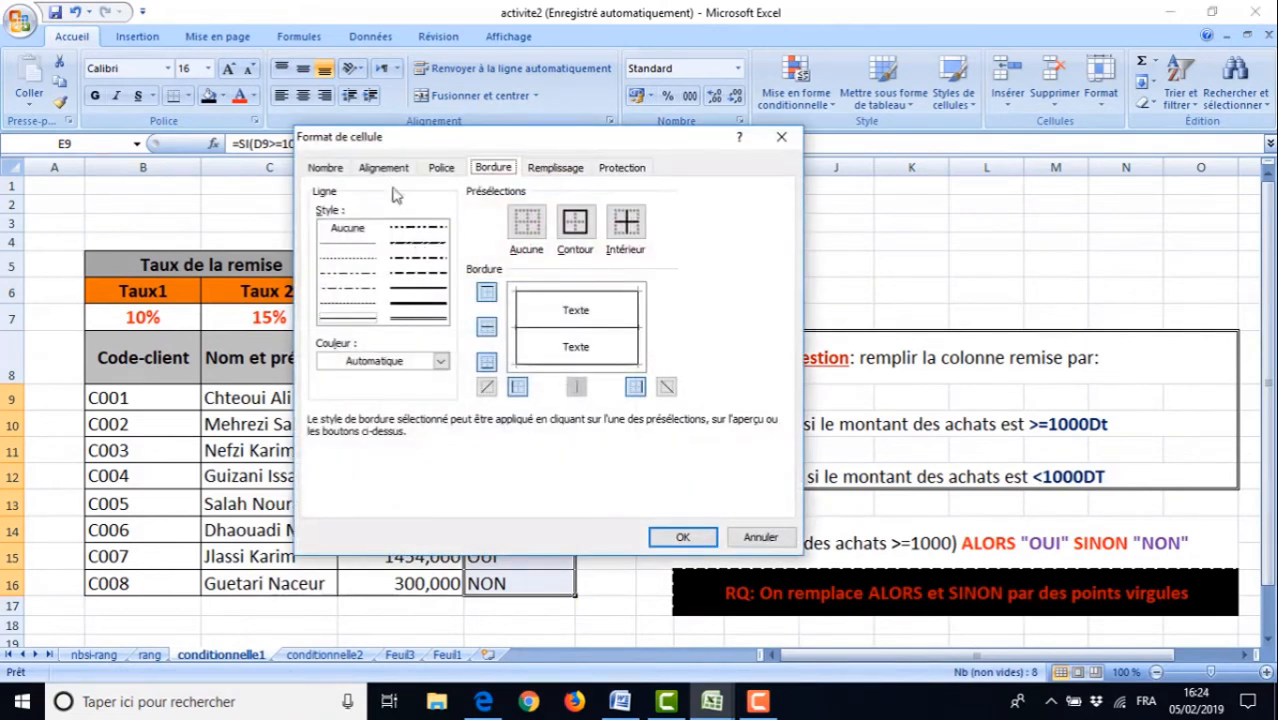
{"action": "left_click", "coordinate": [384, 168]}
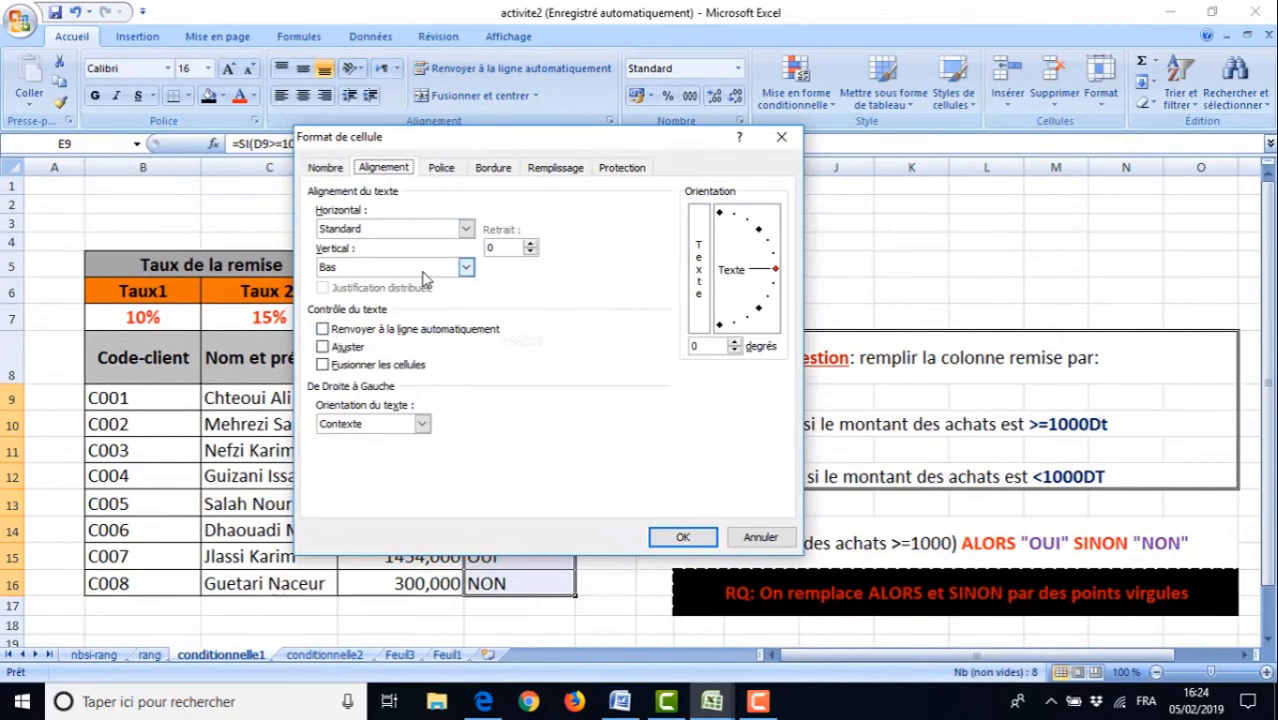
{"action": "left_click", "coordinate": [465, 230]}
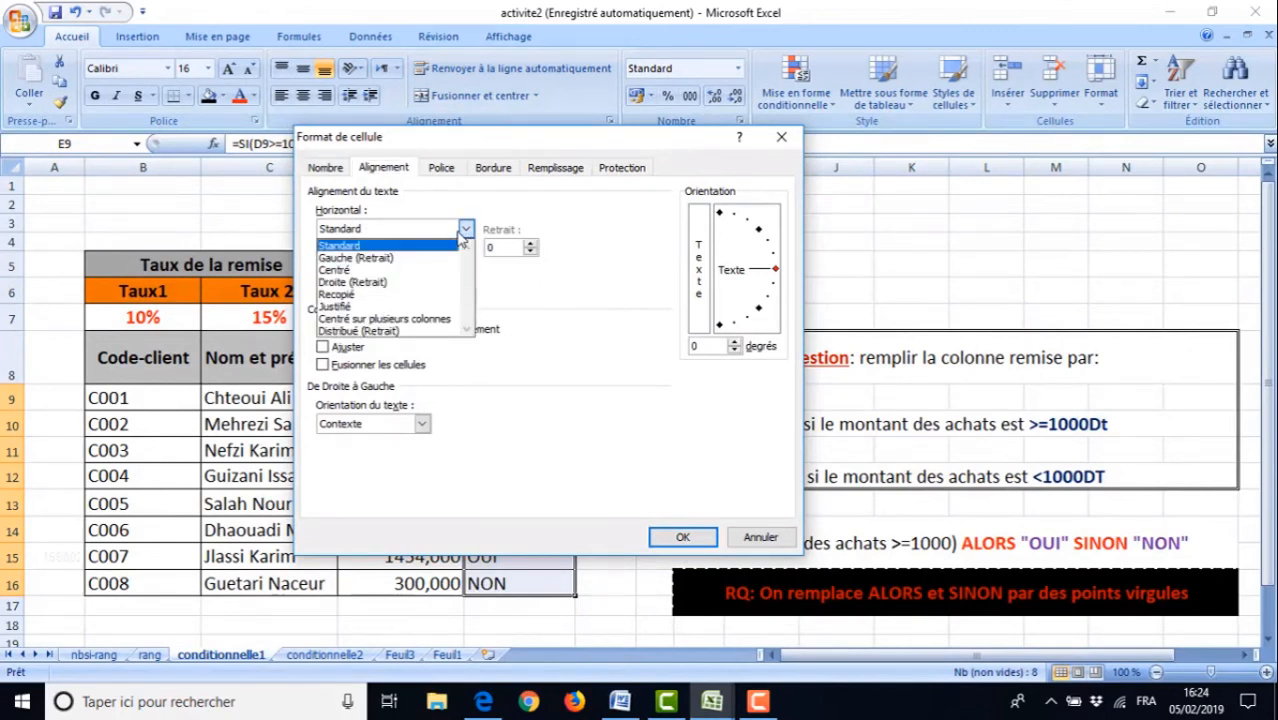
{"action": "left_click", "coordinate": [352, 271]}
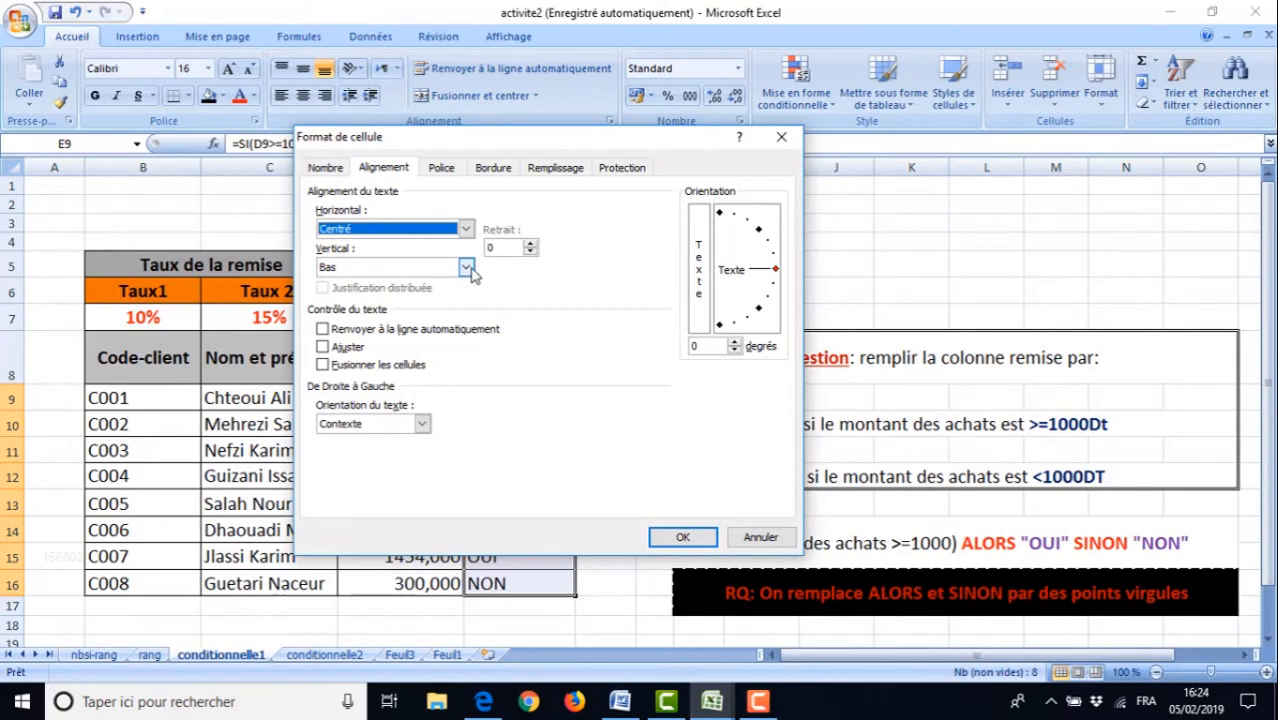
{"action": "left_click", "coordinate": [465, 267]}
{"action": "left_click", "coordinate": [374, 298]}
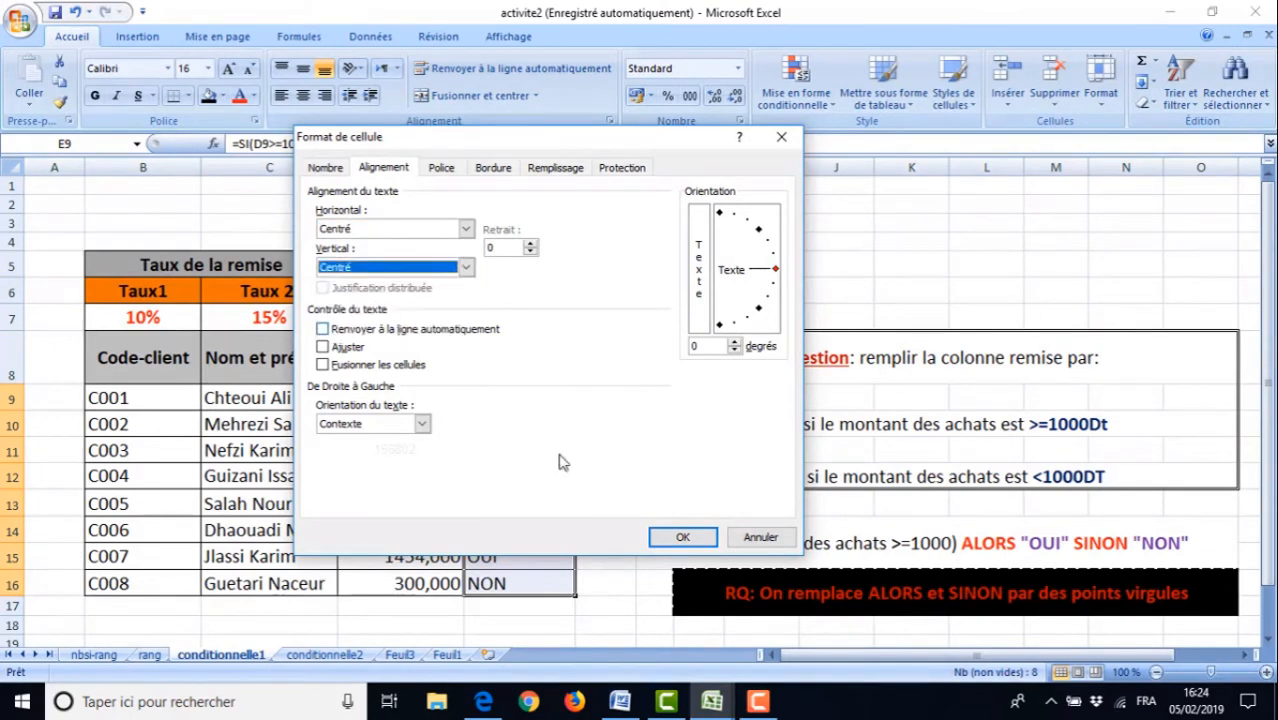
{"action": "left_click", "coordinate": [683, 537]}
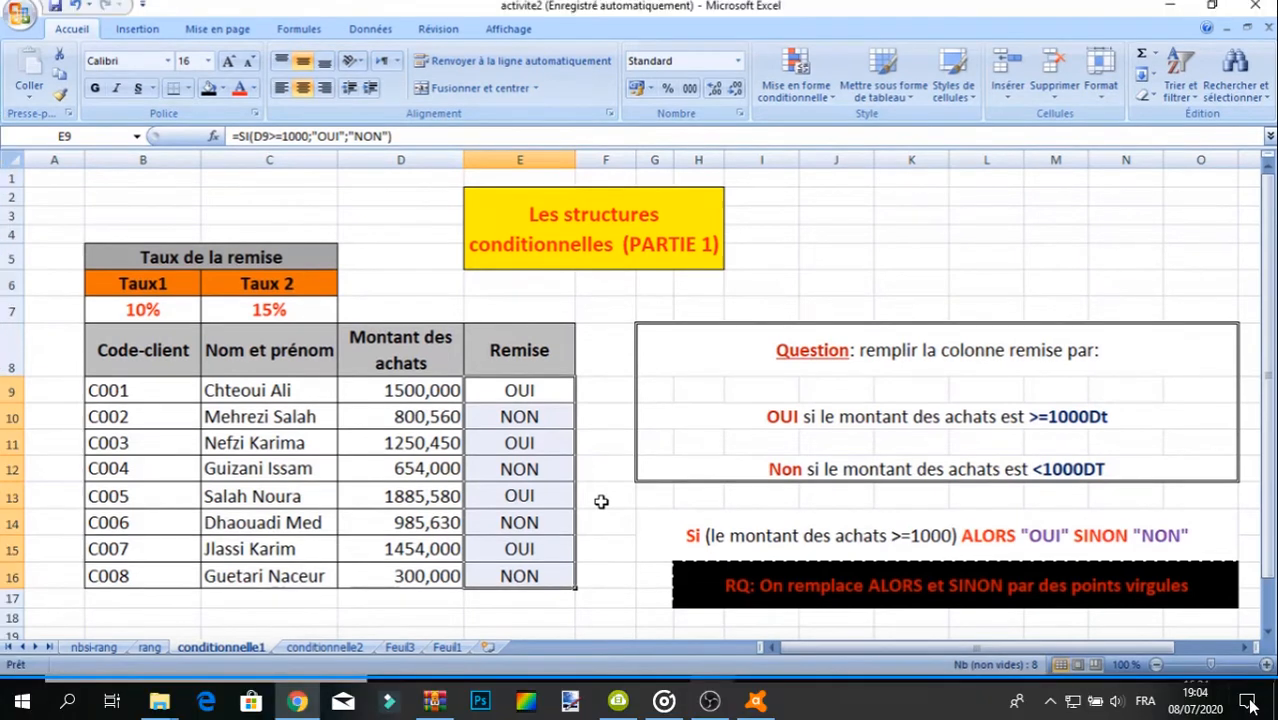
Switch to the TakiAcademy lesson list and open 07-La fonction Si (Part 2) in full screen
{"action": "left_click", "coordinate": [1256, 703]}
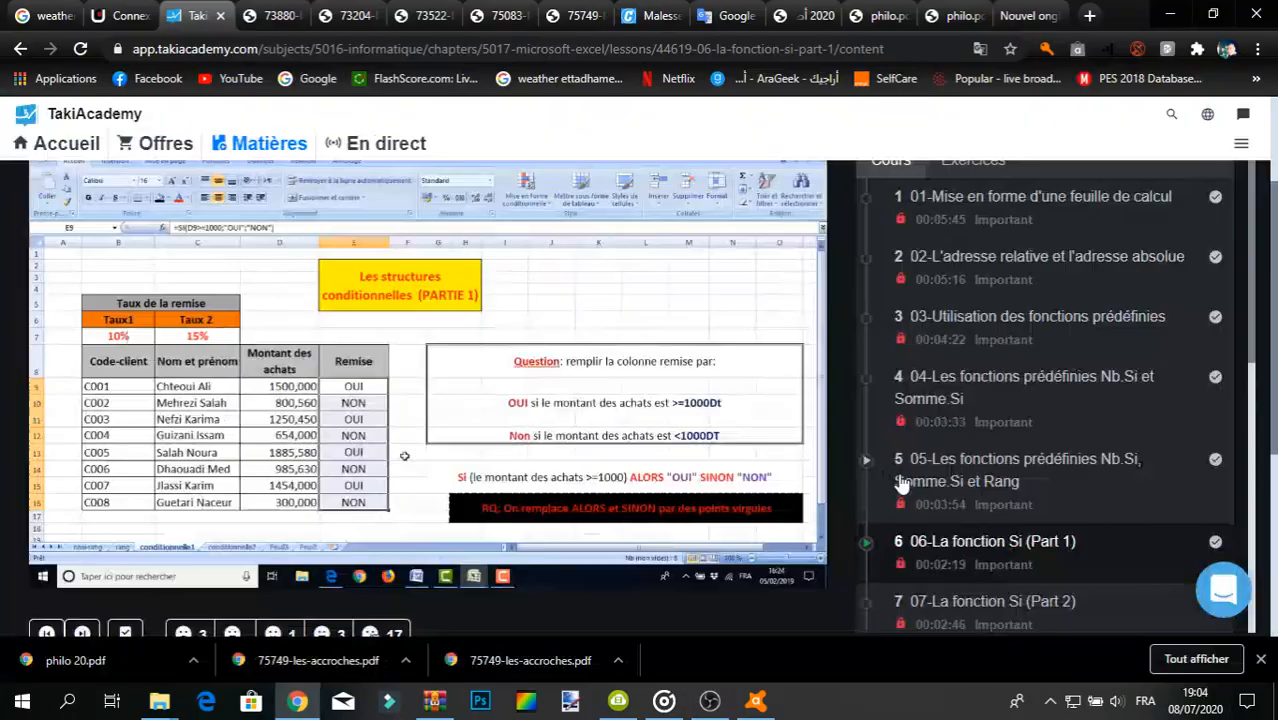
{"action": "scroll", "coordinate": [1262, 333], "scroll_direction": "down", "scroll_amount": 2}
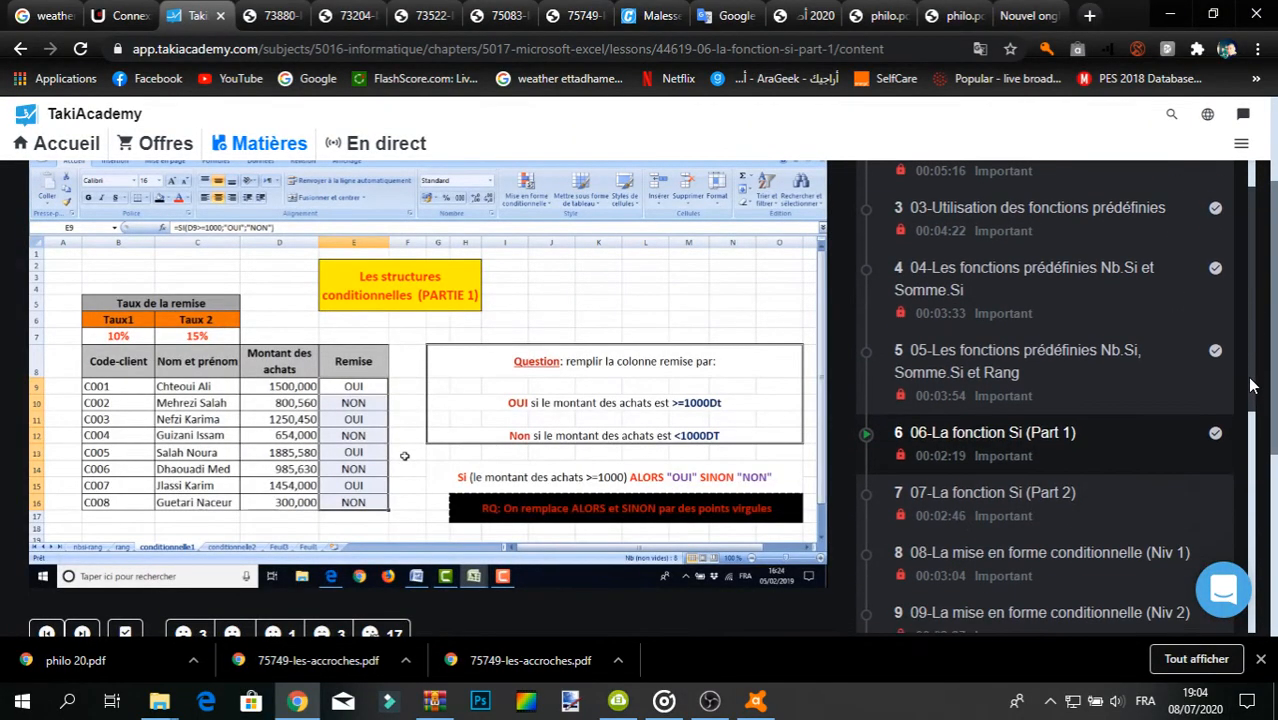
{"action": "left_click", "coordinate": [1112, 440]}
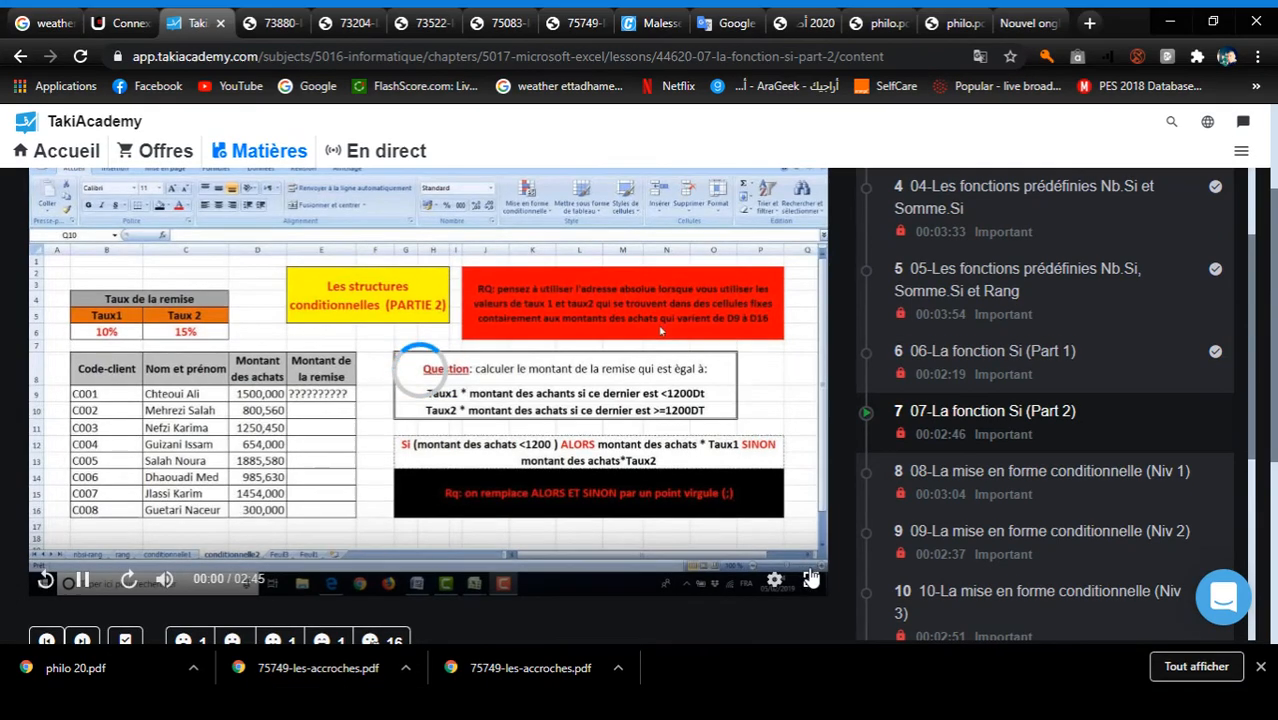
{"action": "left_click", "coordinate": [811, 580]}
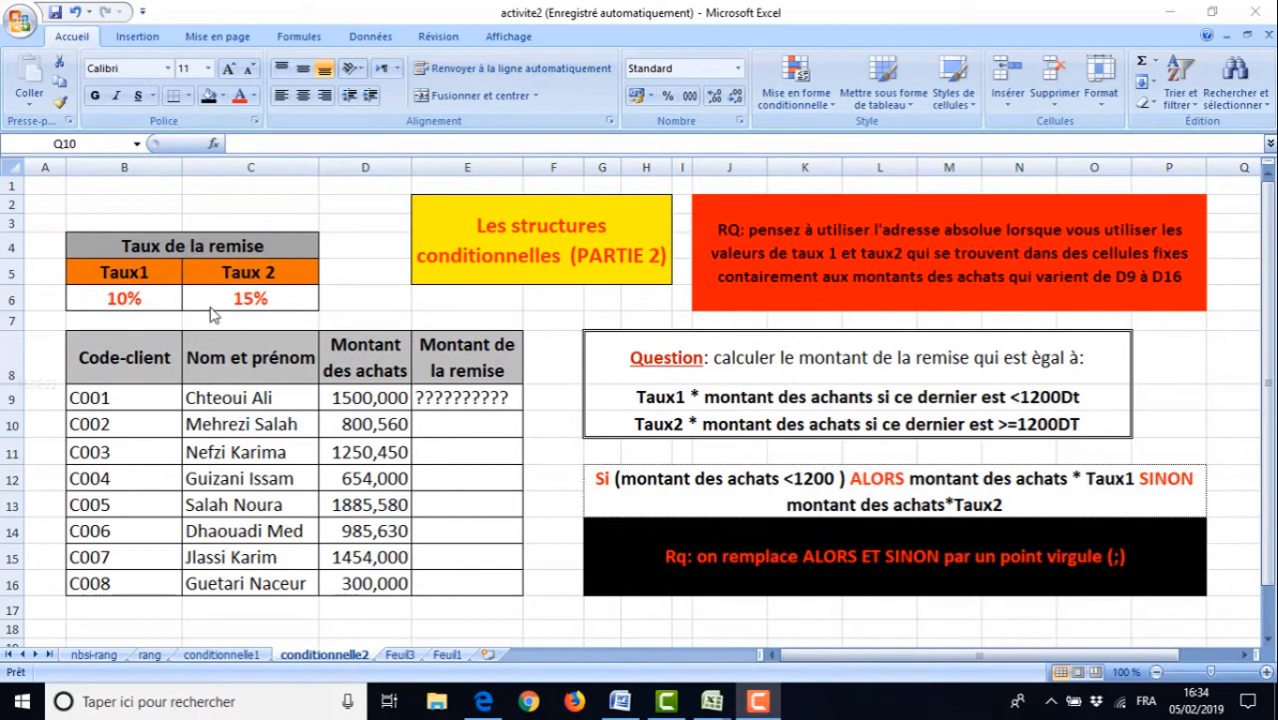
{"action": "left_click", "coordinate": [434, 399]}
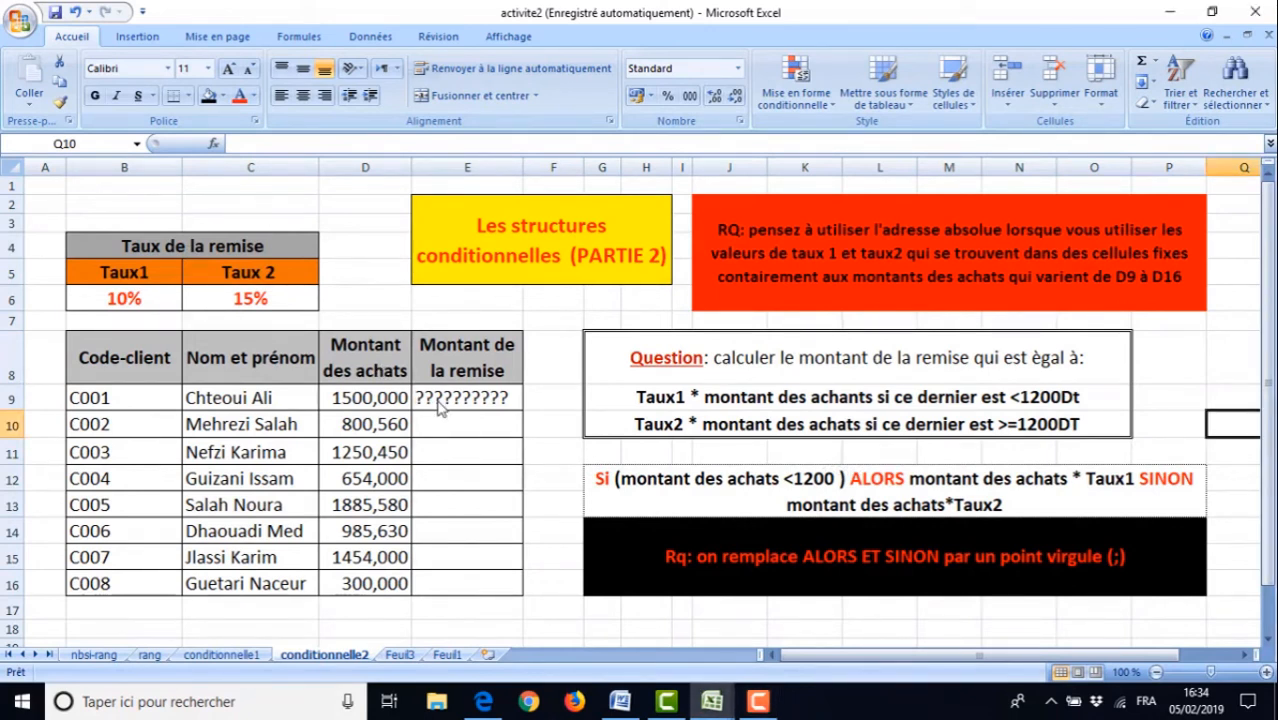
{"action": "type", "text": "="}
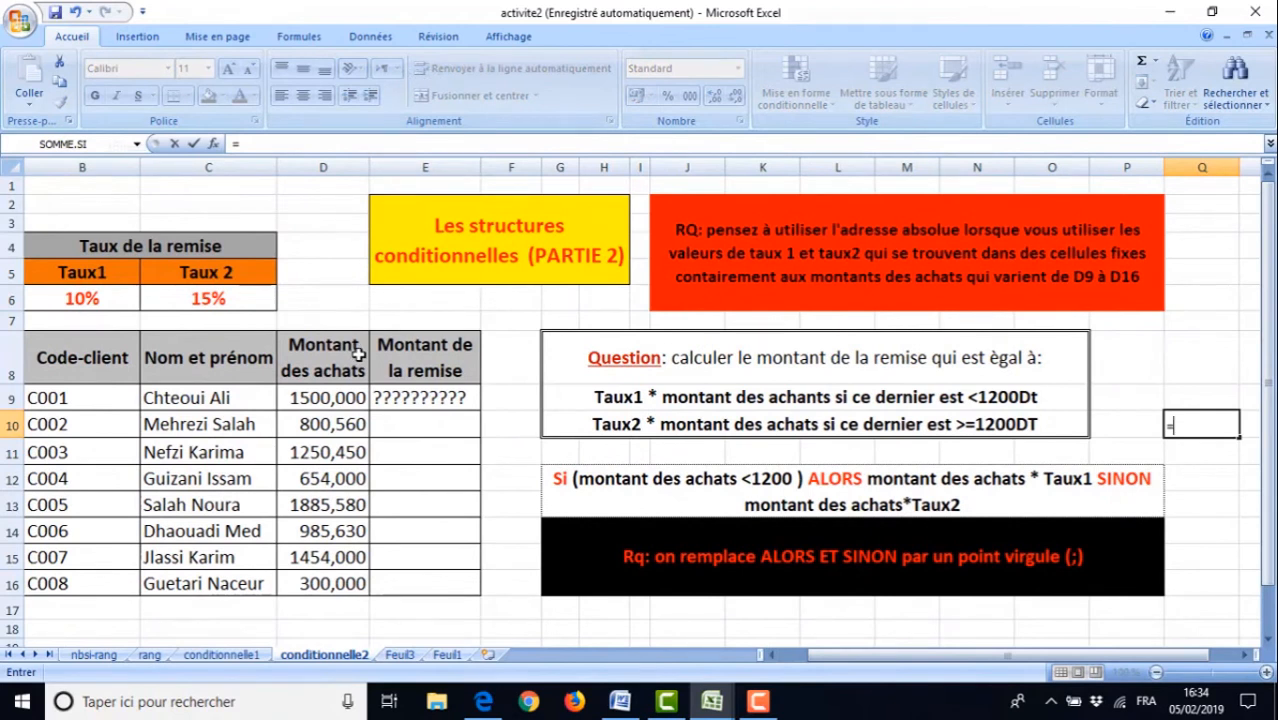
{"action": "key", "text": "Escape"}
Begin the first client's discount formula in cell E9 of conditionnelle2 as =si(D9<1200;D9*B$6; with the Taux1 row made absolute
{"action": "left_click", "coordinate": [409, 400]}
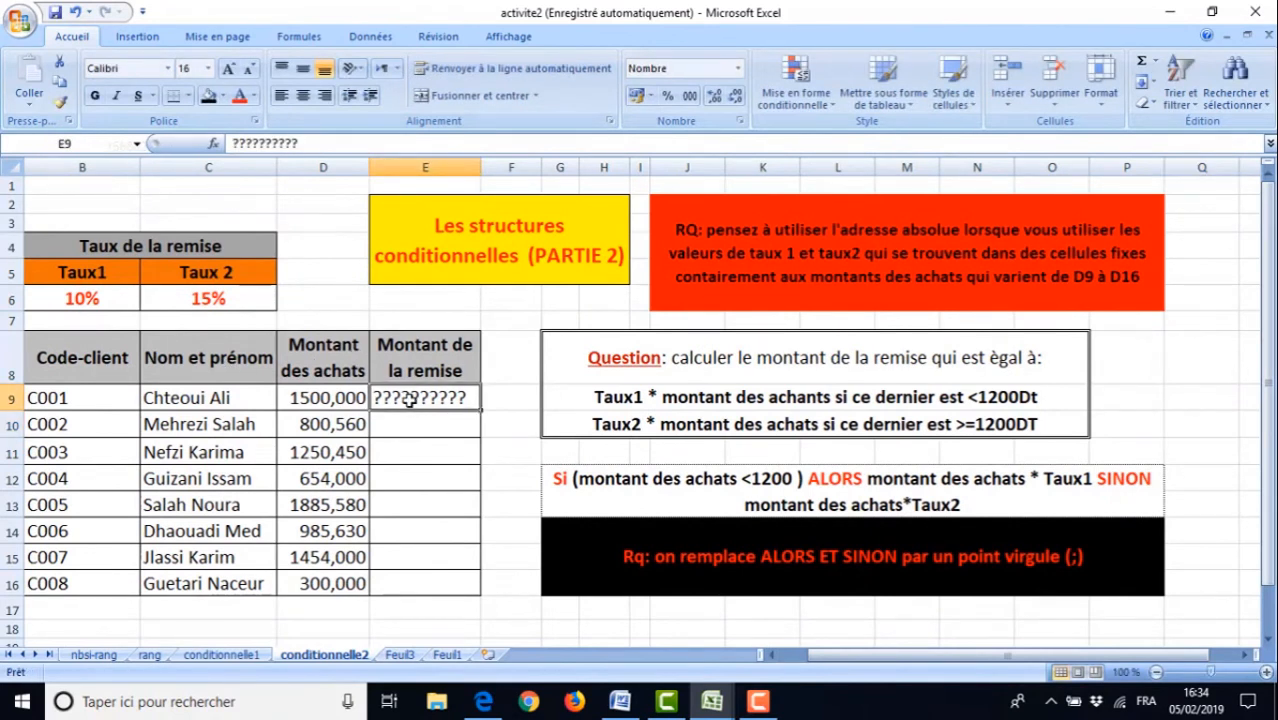
{"action": "type", "text": "=si"}
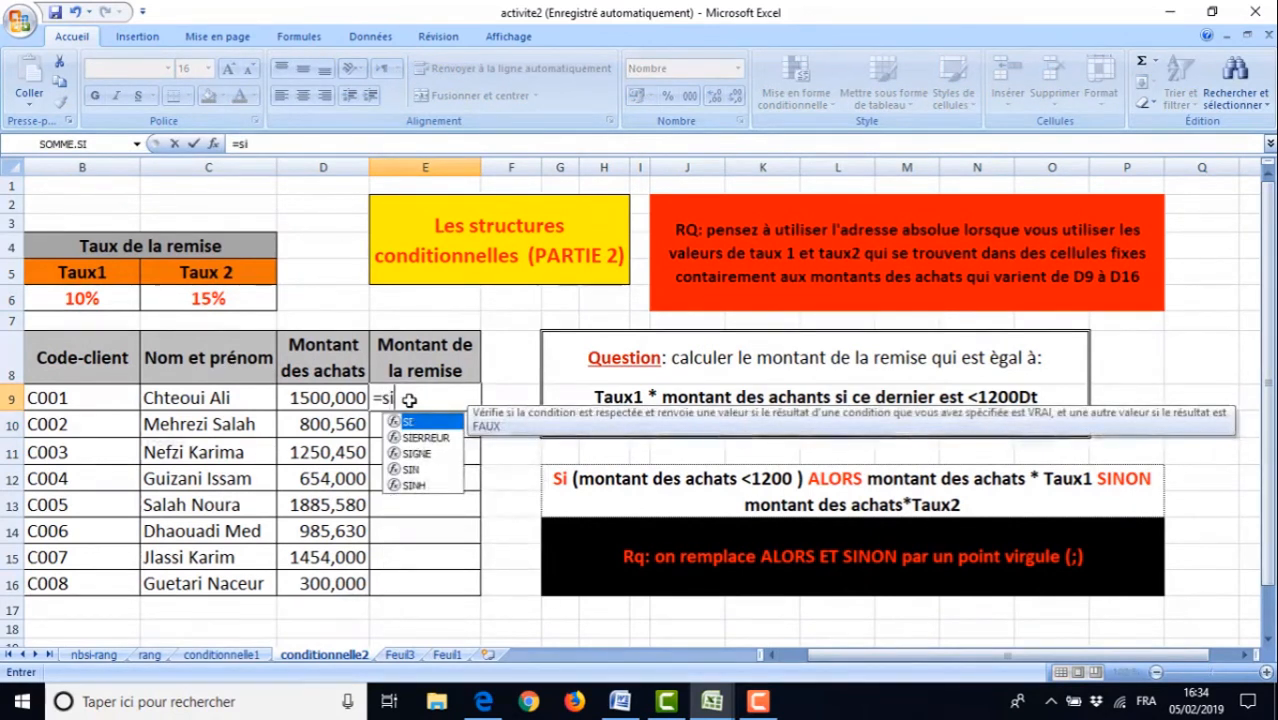
{"action": "type", "text": "("}
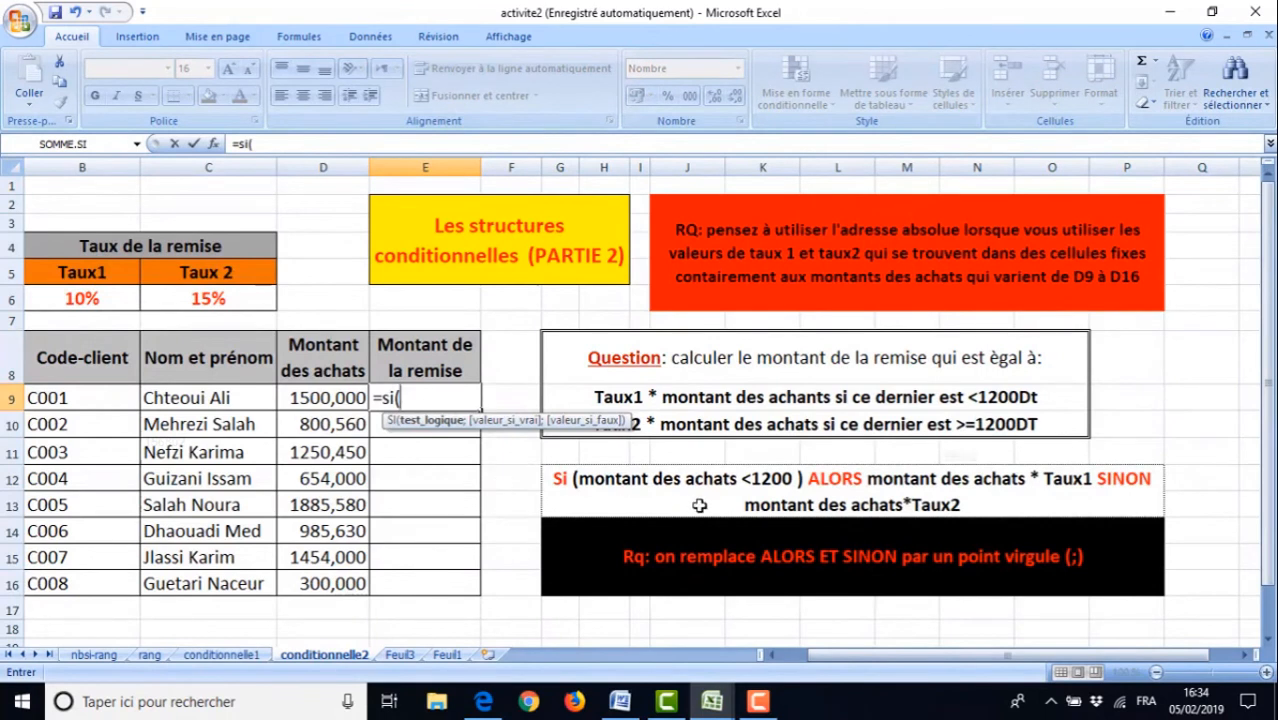
{"action": "left_click", "coordinate": [318, 398]}
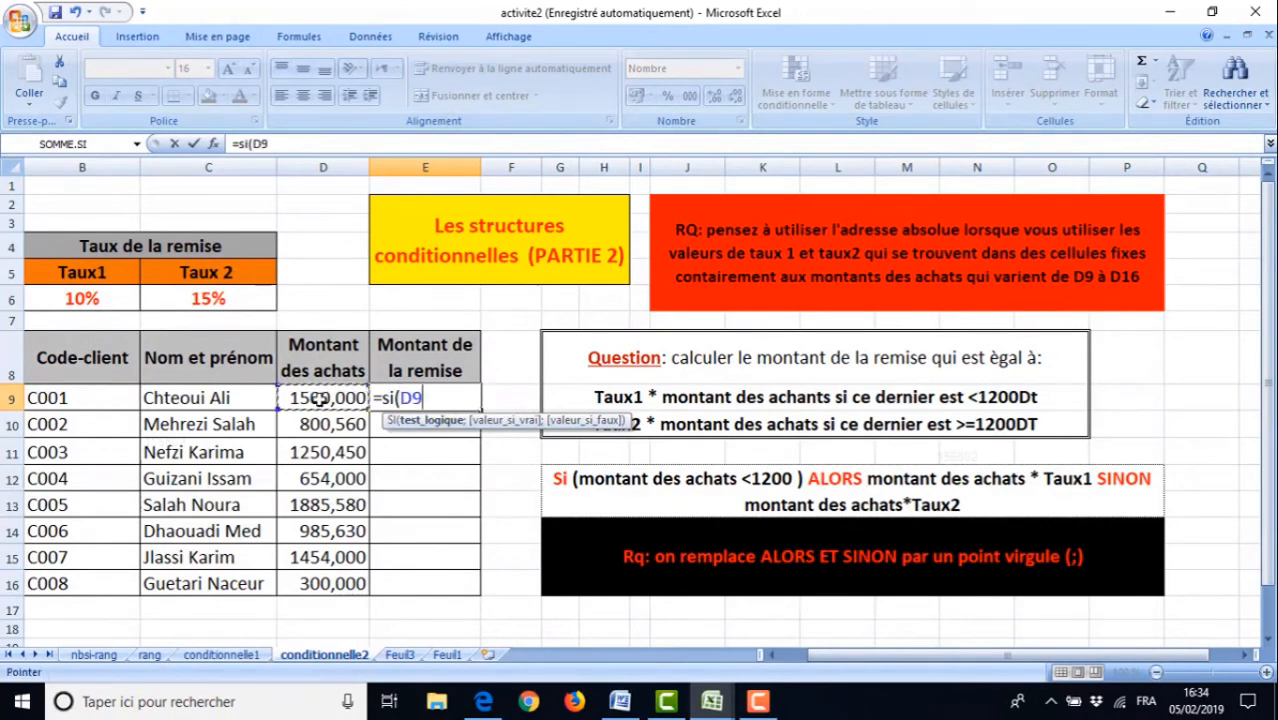
{"action": "type", "text": "<1200"}
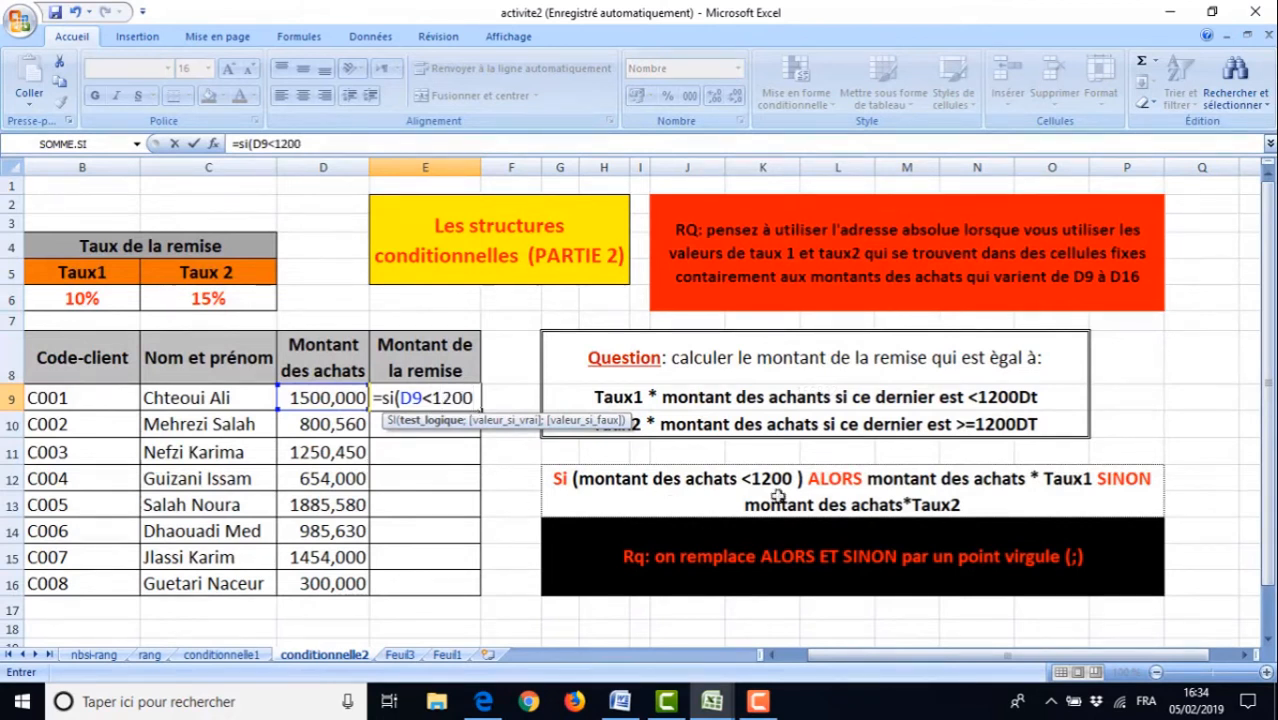
{"action": "type", "text": ";"}
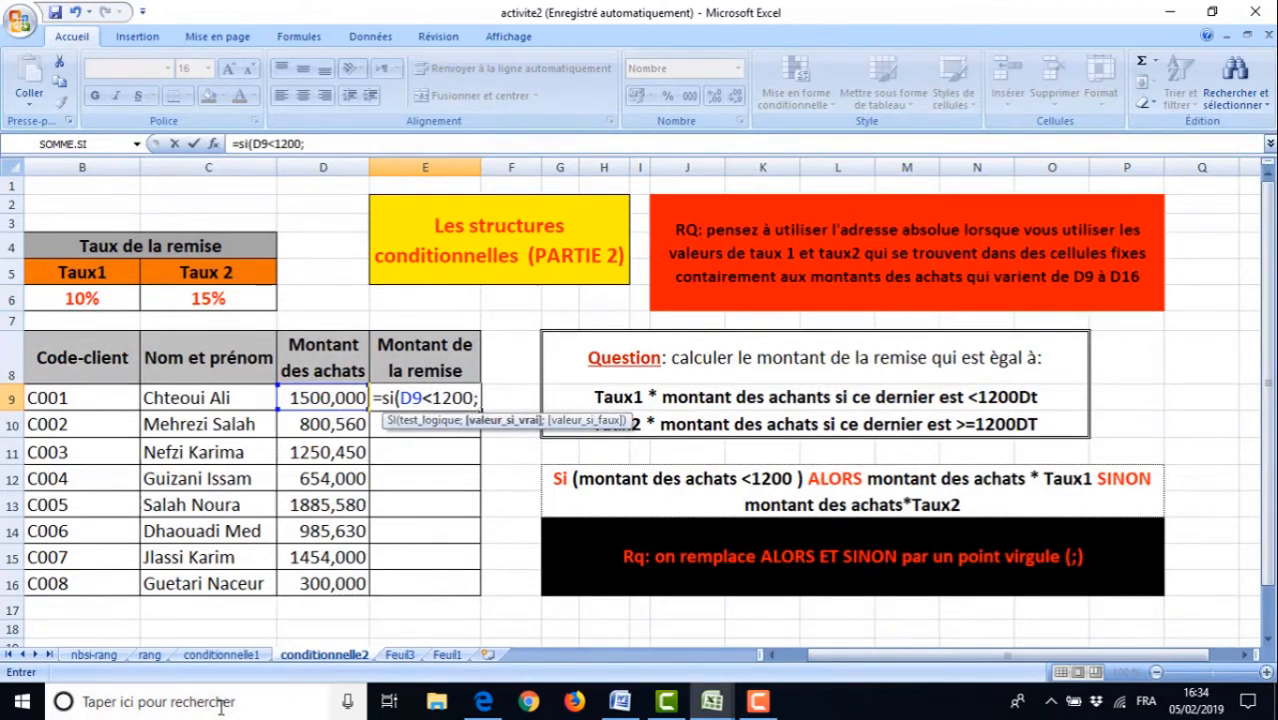
{"action": "left_click", "coordinate": [308, 400]}
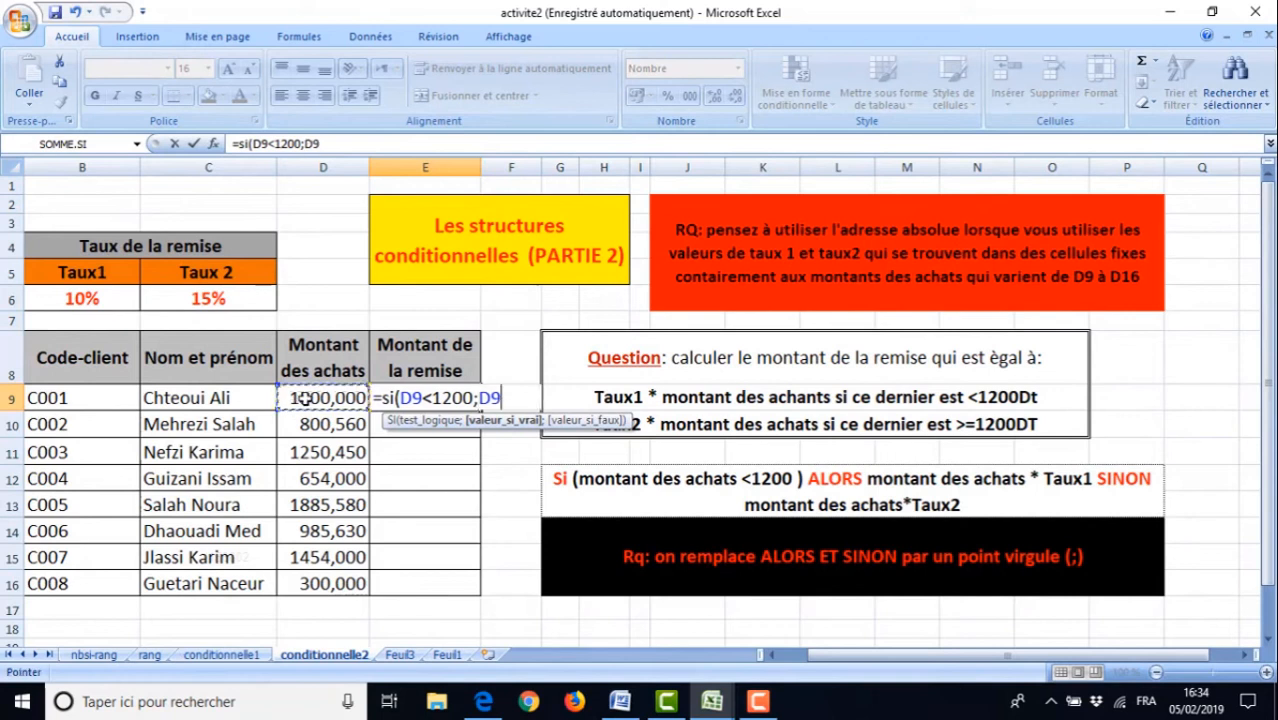
{"action": "type", "text": "*"}
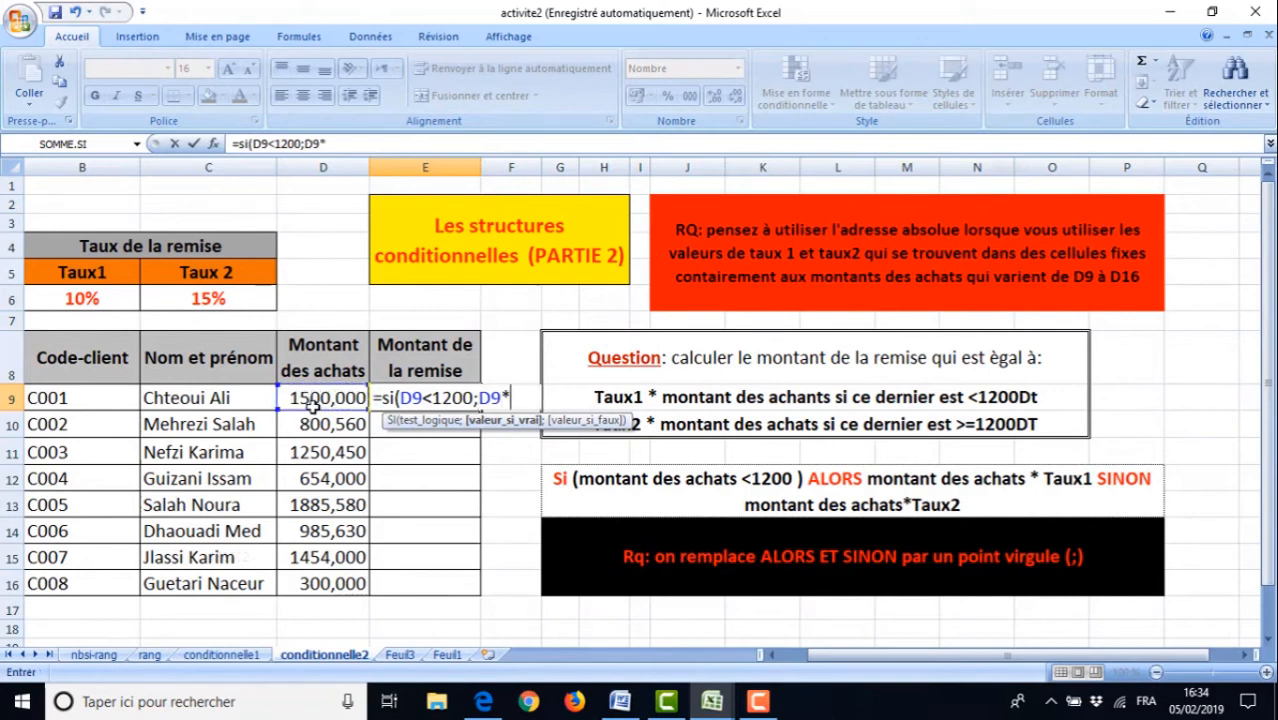
{"action": "left_click", "coordinate": [76, 298]}
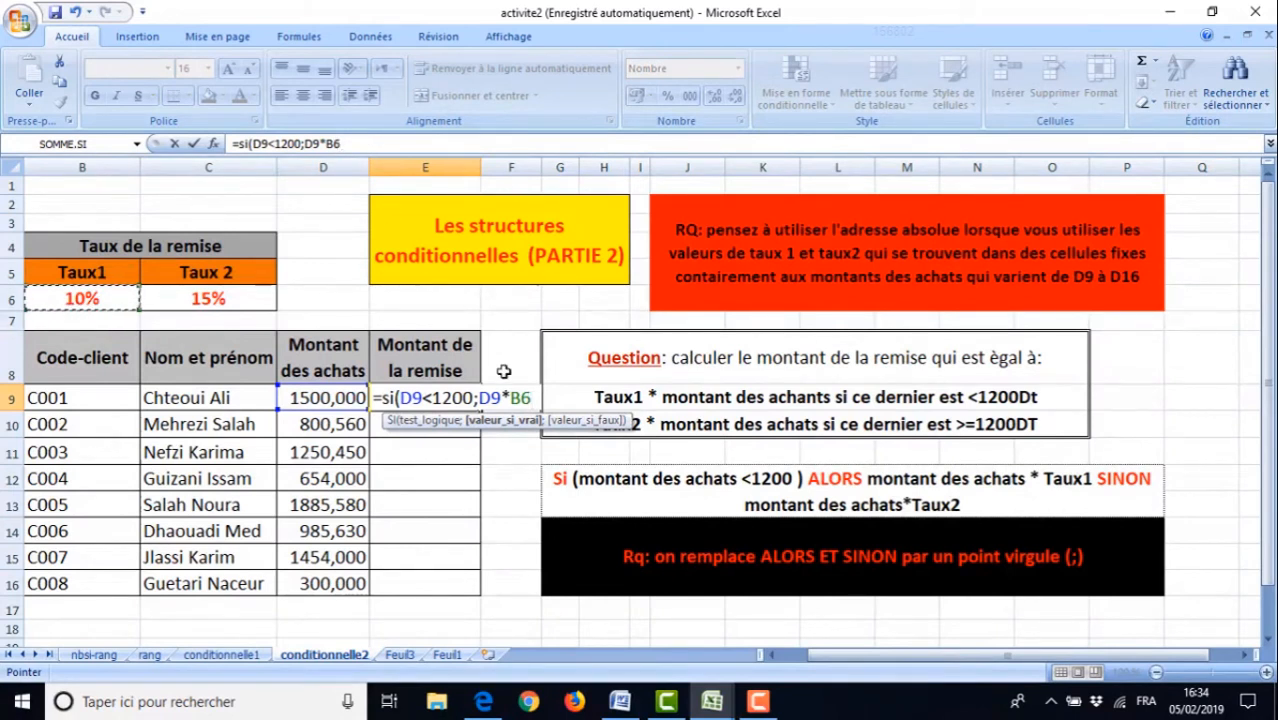
{"action": "left_click", "coordinate": [524, 398]}
{"action": "type", "text": "$6;"}
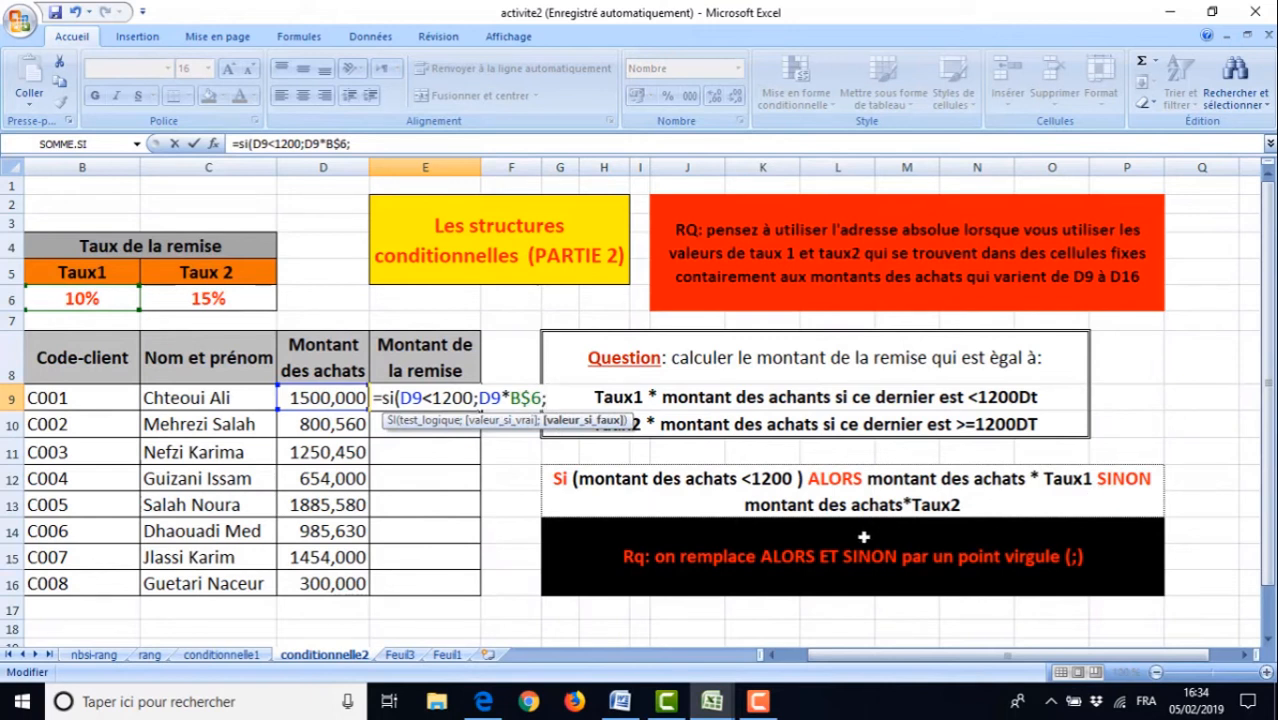
Complete E9's SI formula with D9*C$6 as the value if false, keeping the Taux 2 row absolute, and enter it
{"action": "left_click", "coordinate": [345, 397]}
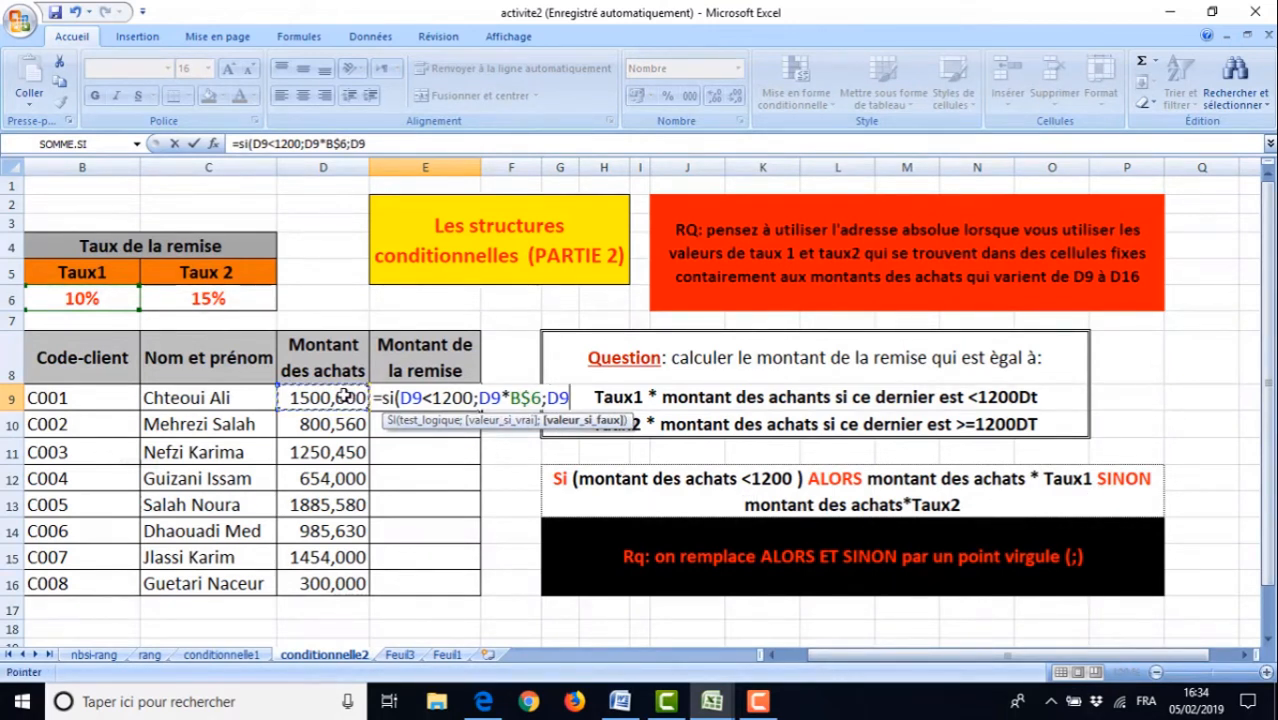
{"action": "type", "text": "*"}
{"action": "left_click", "coordinate": [220, 297]}
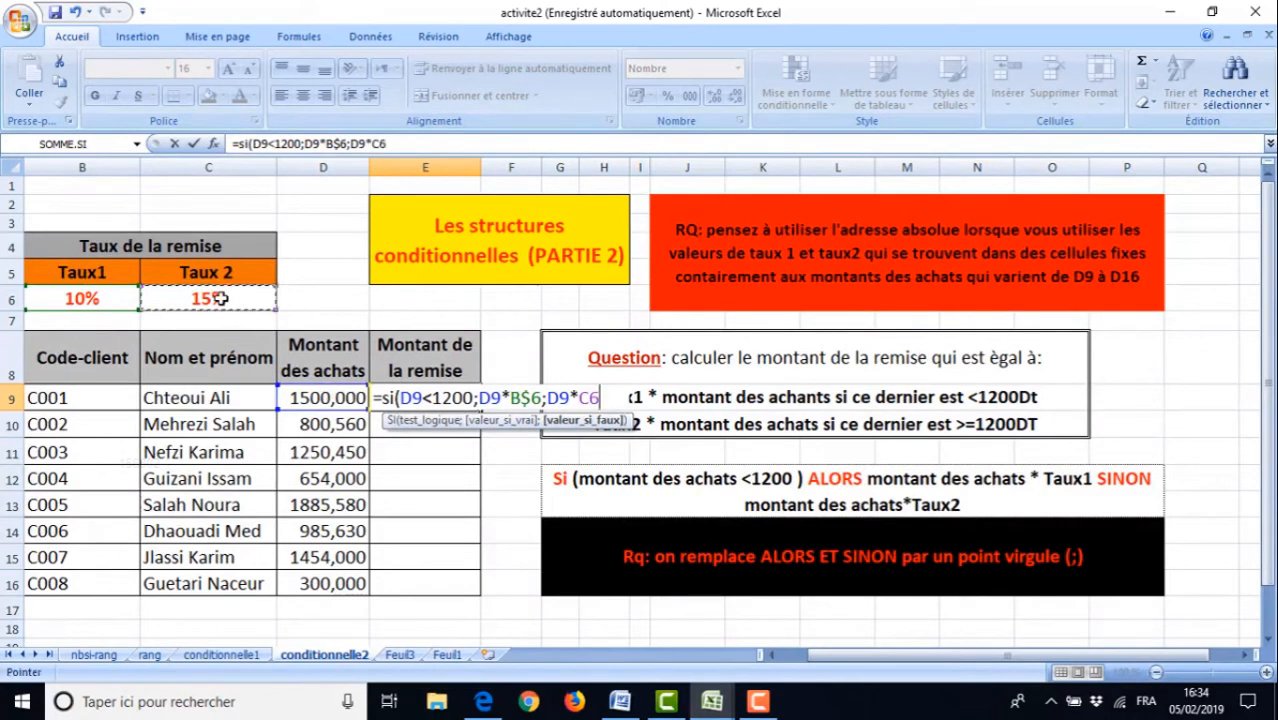
{"action": "left_click", "coordinate": [383, 145]}
{"action": "type", "text": "$6"}
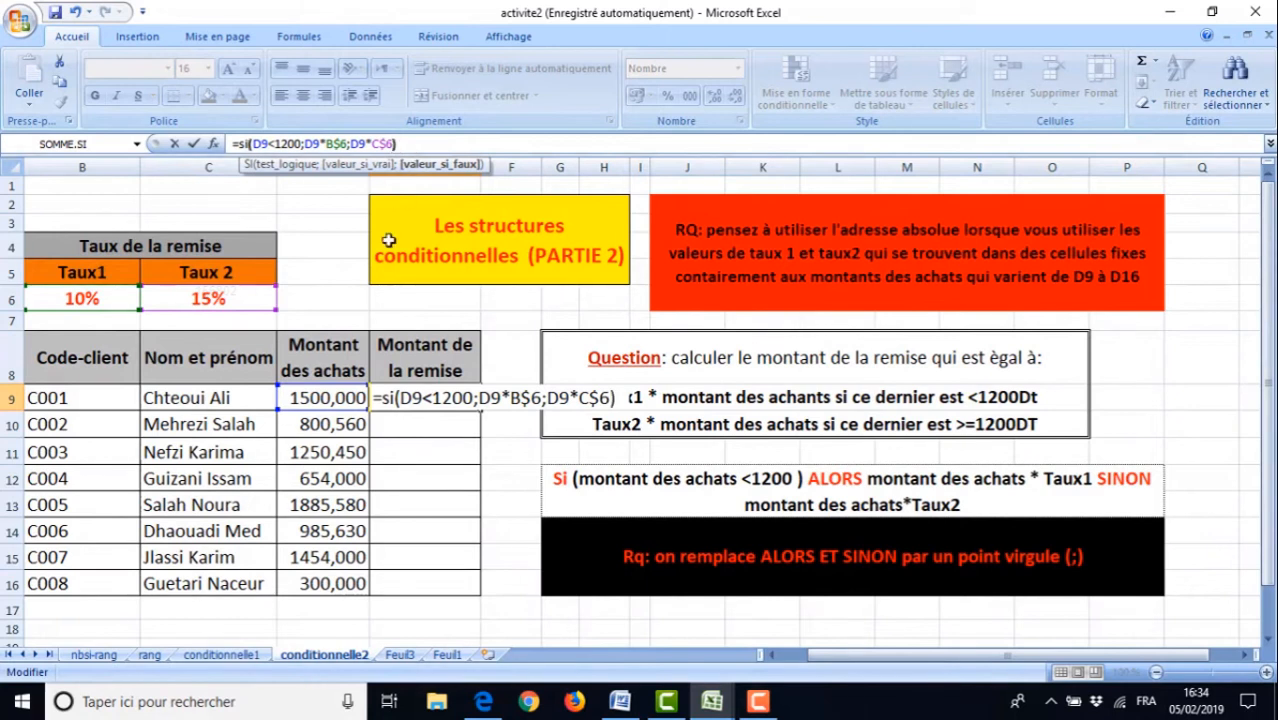
{"action": "key", "text": "Return"}
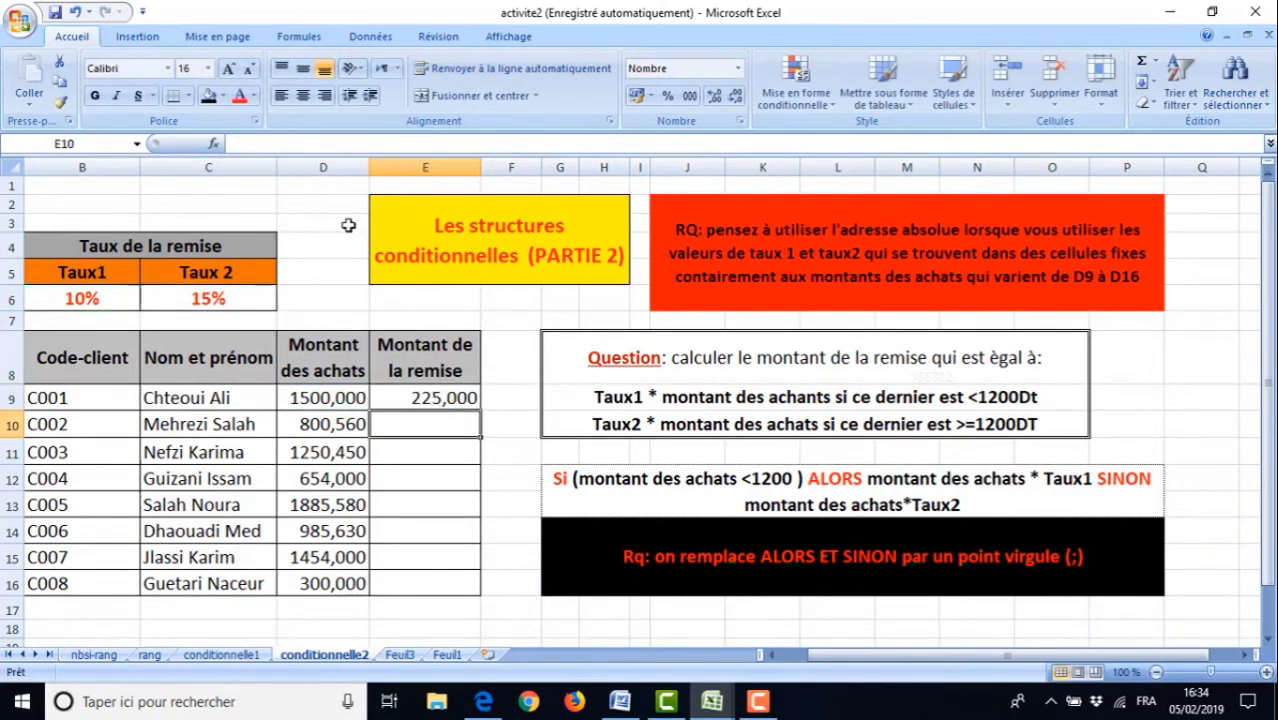
Fill the Montant de la remise formula from E9 down to E16 for all the clients
{"action": "left_click", "coordinate": [432, 397]}
{"action": "left_click_drag", "start_coordinate": [479, 408], "coordinate": [477, 592]}
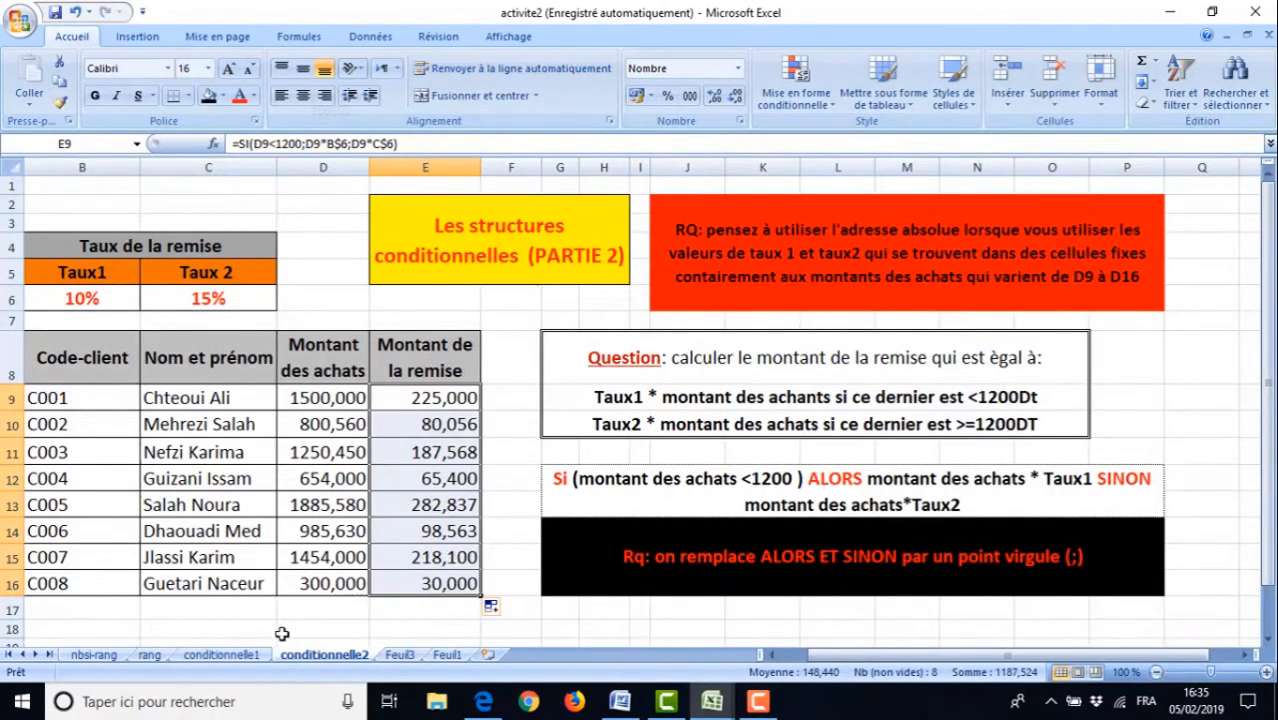
{"action": "left_click", "coordinate": [467, 306]}
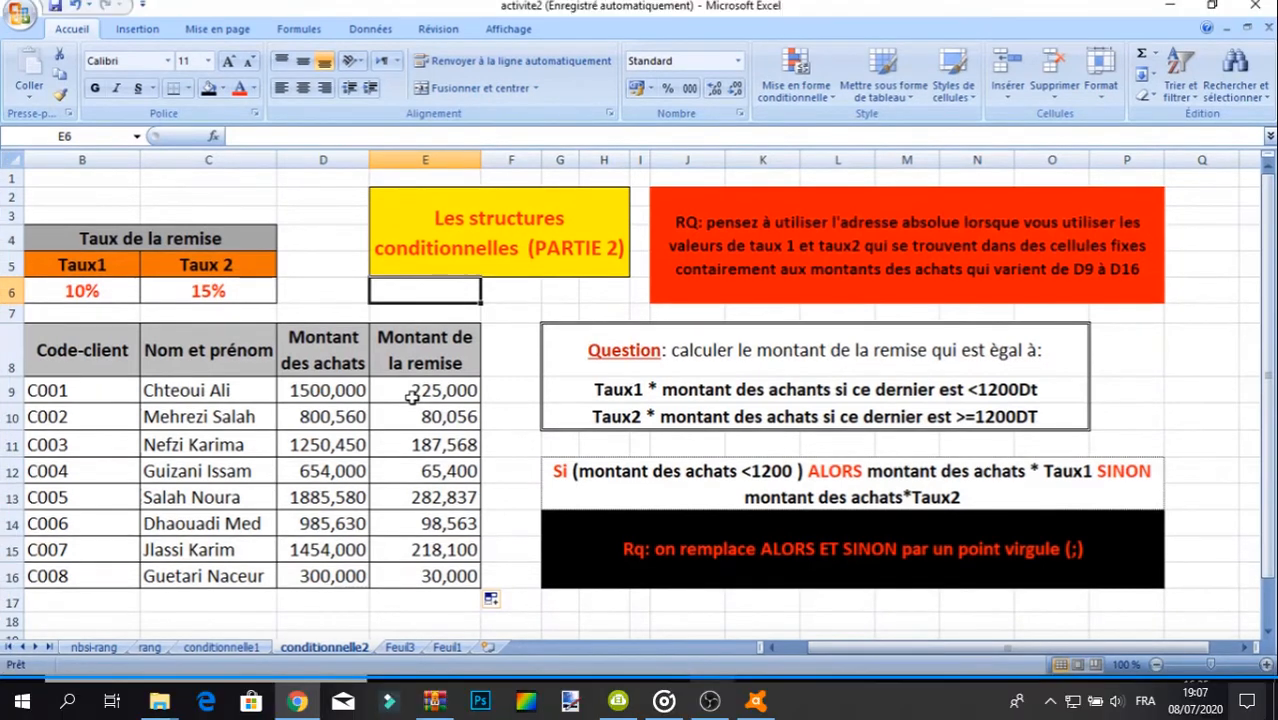
Leave full screen, start the lesson 08-La mise en forme conditionnelle (Niv 1) and show it in full screen
{"action": "key", "text": "Escape"}
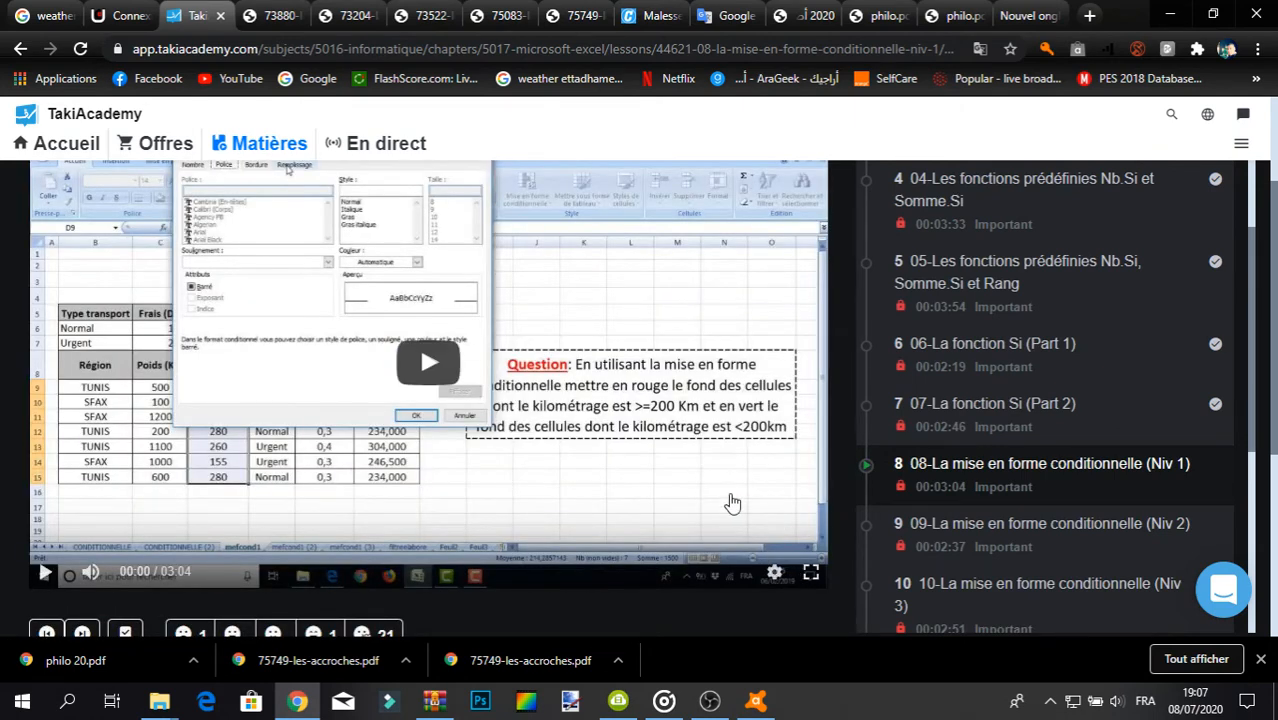
{"action": "left_click", "coordinate": [771, 577]}
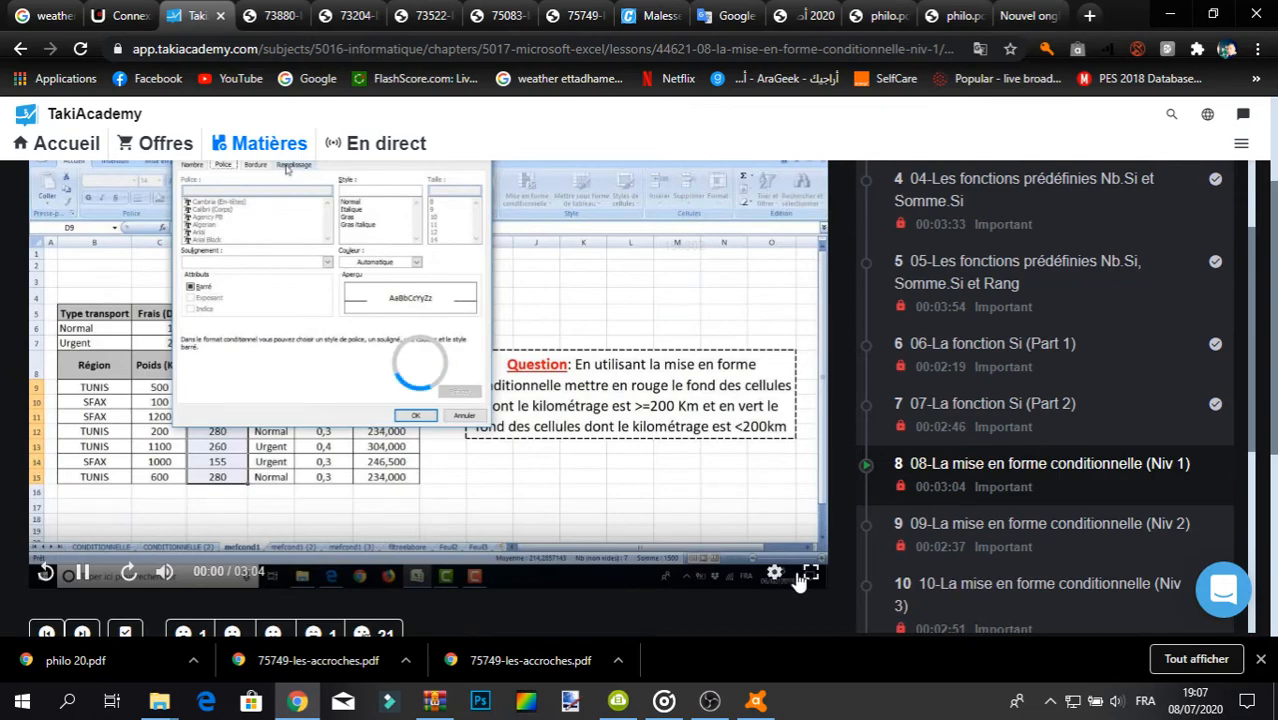
{"action": "left_click", "coordinate": [811, 572]}
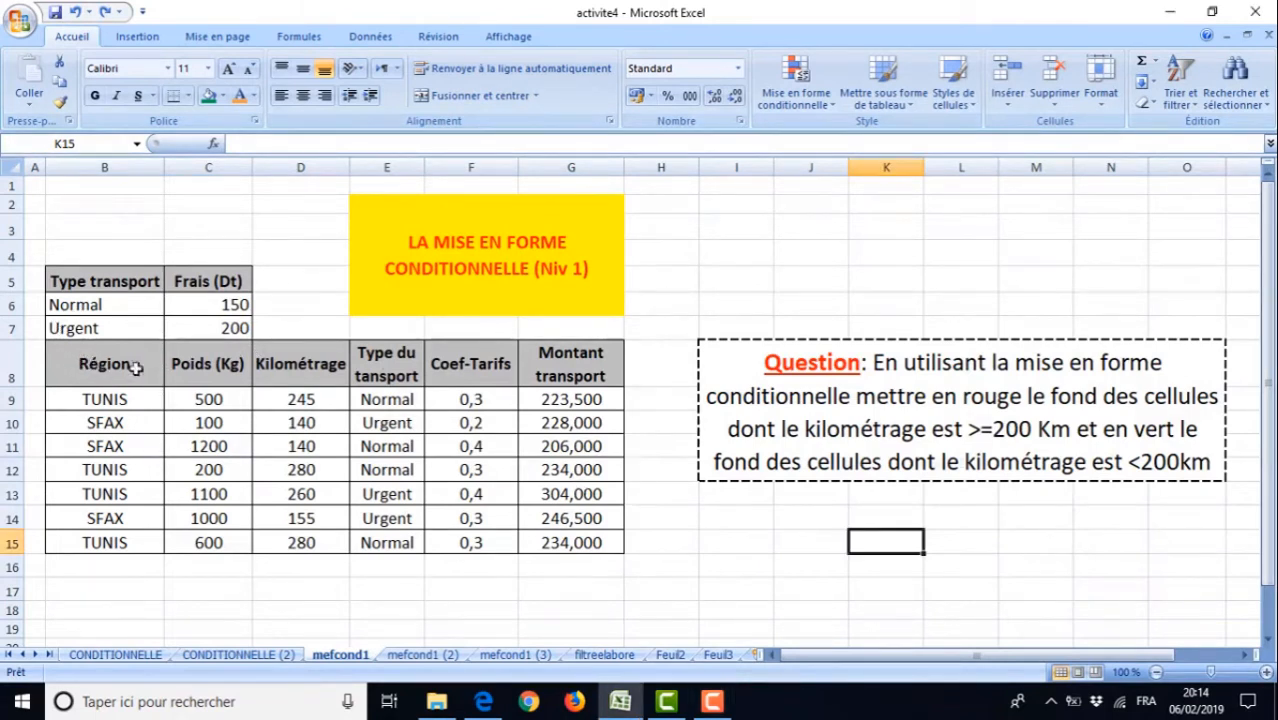
Review the transport table's column headers from Kilométrage to Montant transport in row 8 of mefcond1
{"action": "left_click", "coordinate": [272, 367]}
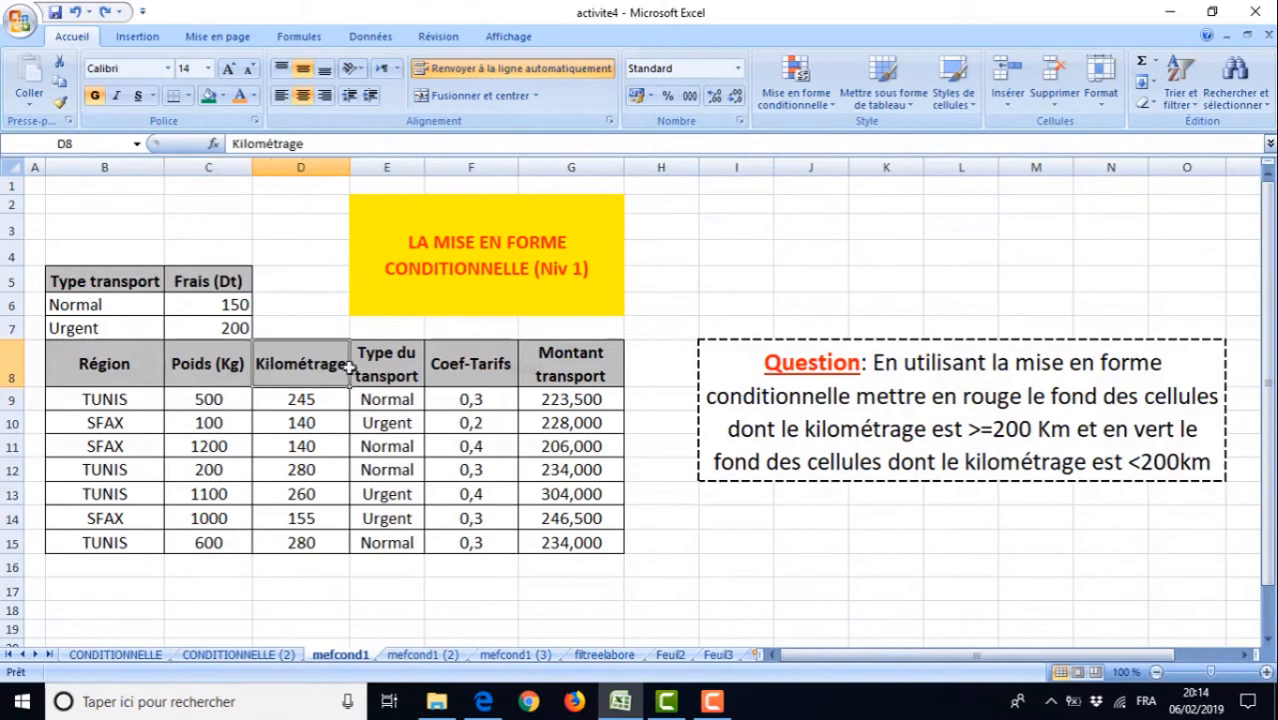
{"action": "left_click", "coordinate": [367, 369]}
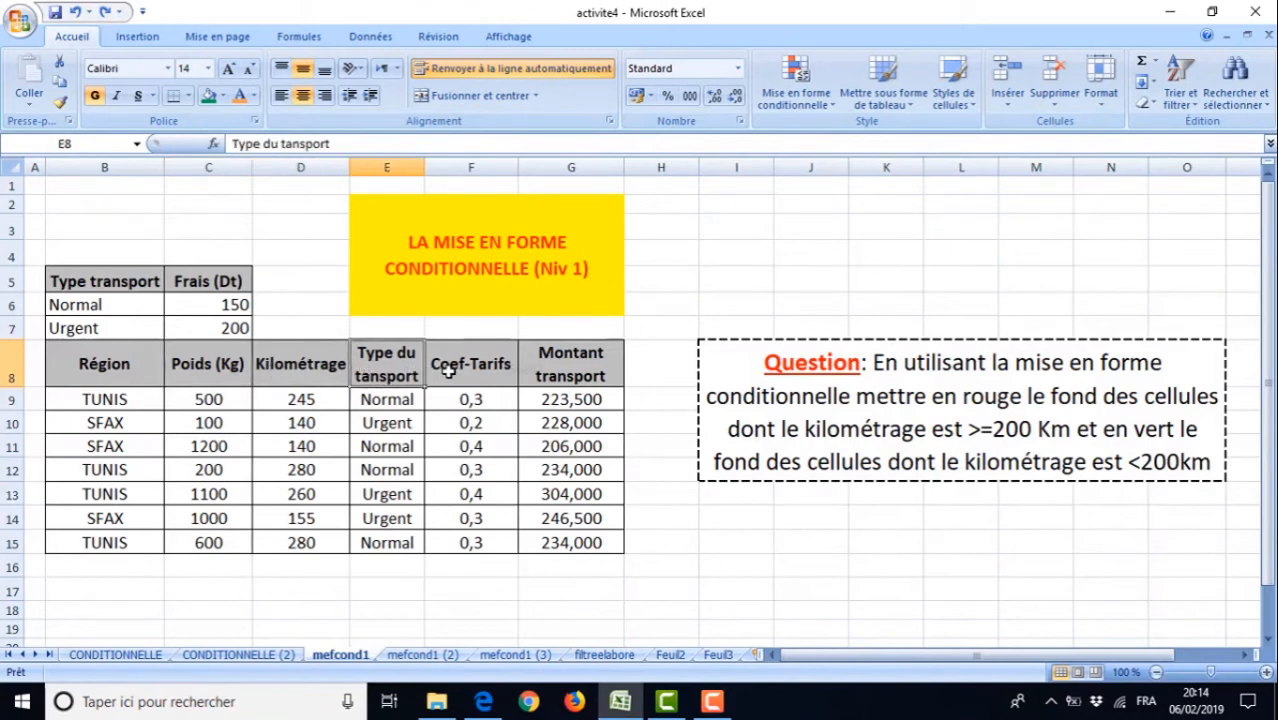
{"action": "left_click", "coordinate": [446, 369]}
{"action": "left_click", "coordinate": [552, 372]}
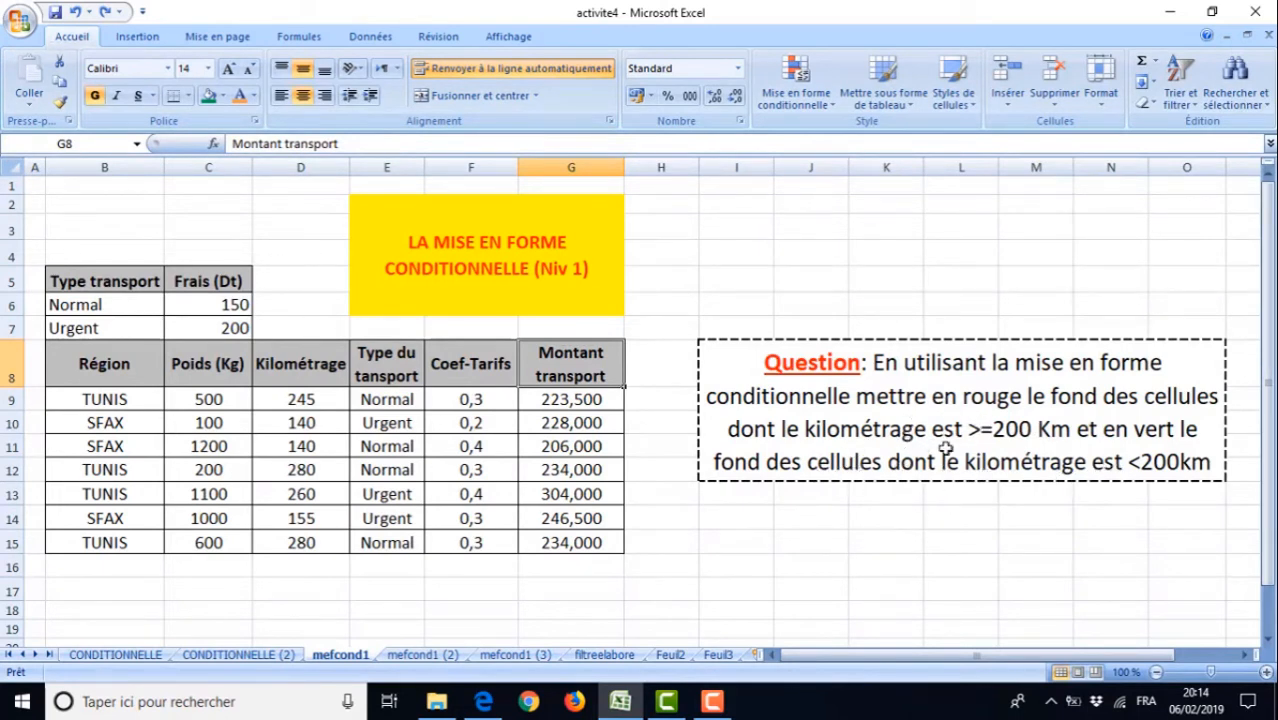
Fill the Kilométrage cells D9 and D12 manually with standard red, and undo both fills
{"action": "left_click", "coordinate": [299, 399]}
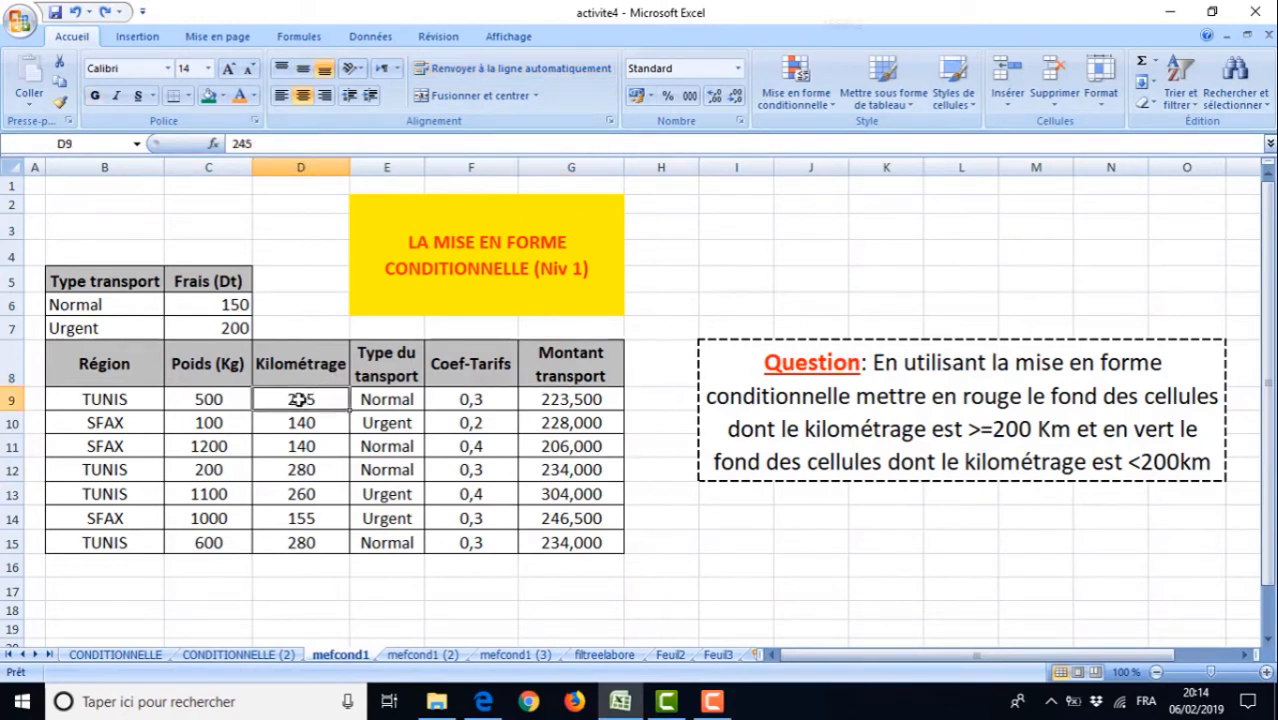
{"action": "left_click", "coordinate": [221, 96]}
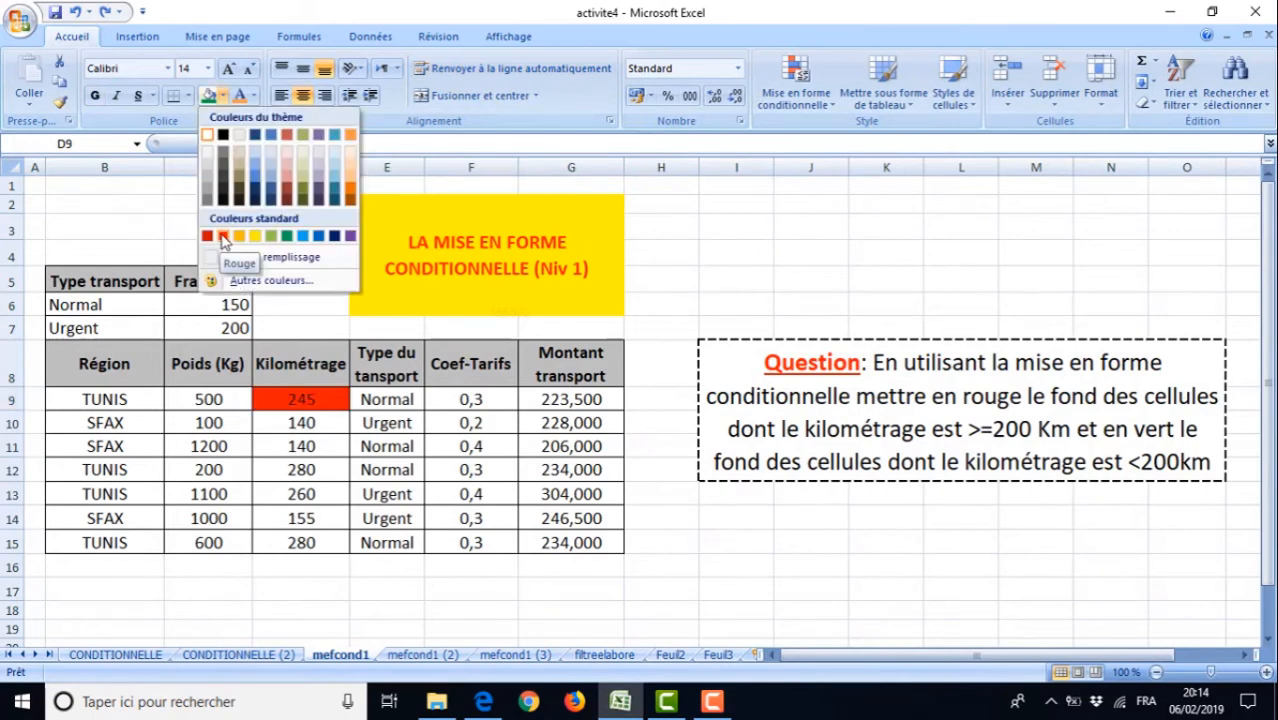
{"action": "left_click", "coordinate": [222, 237]}
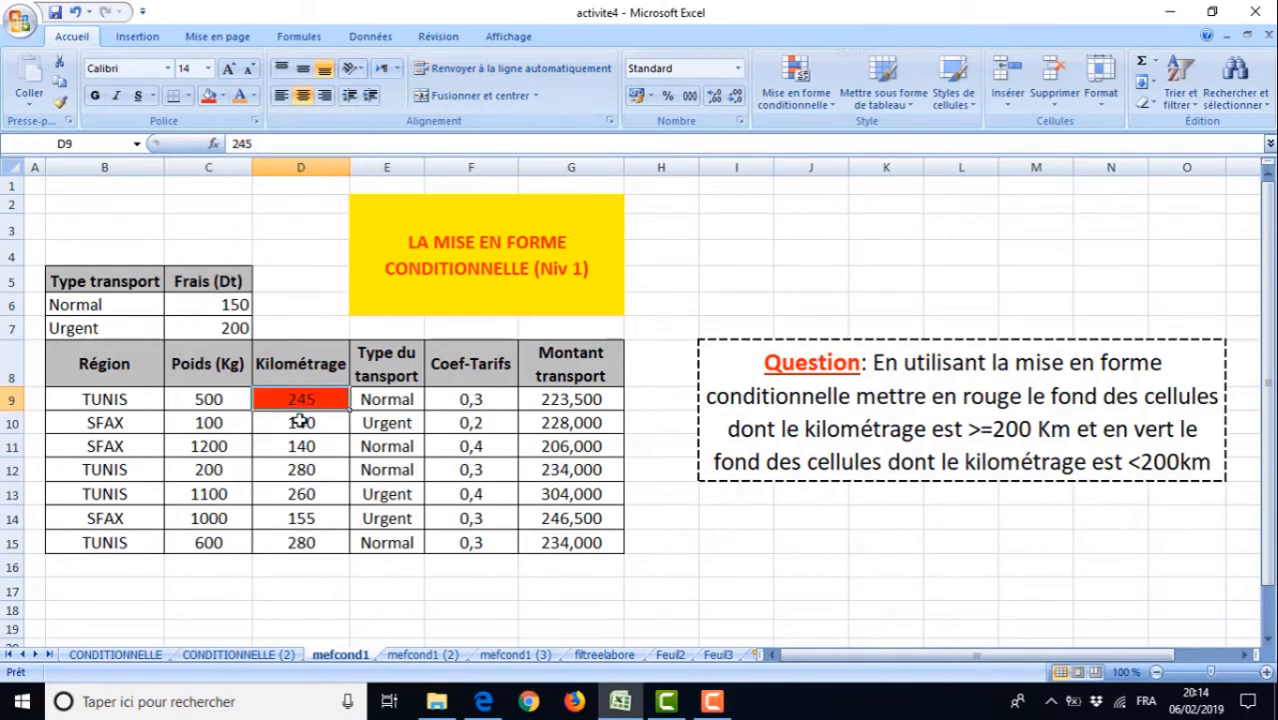
{"action": "left_click", "coordinate": [301, 470]}
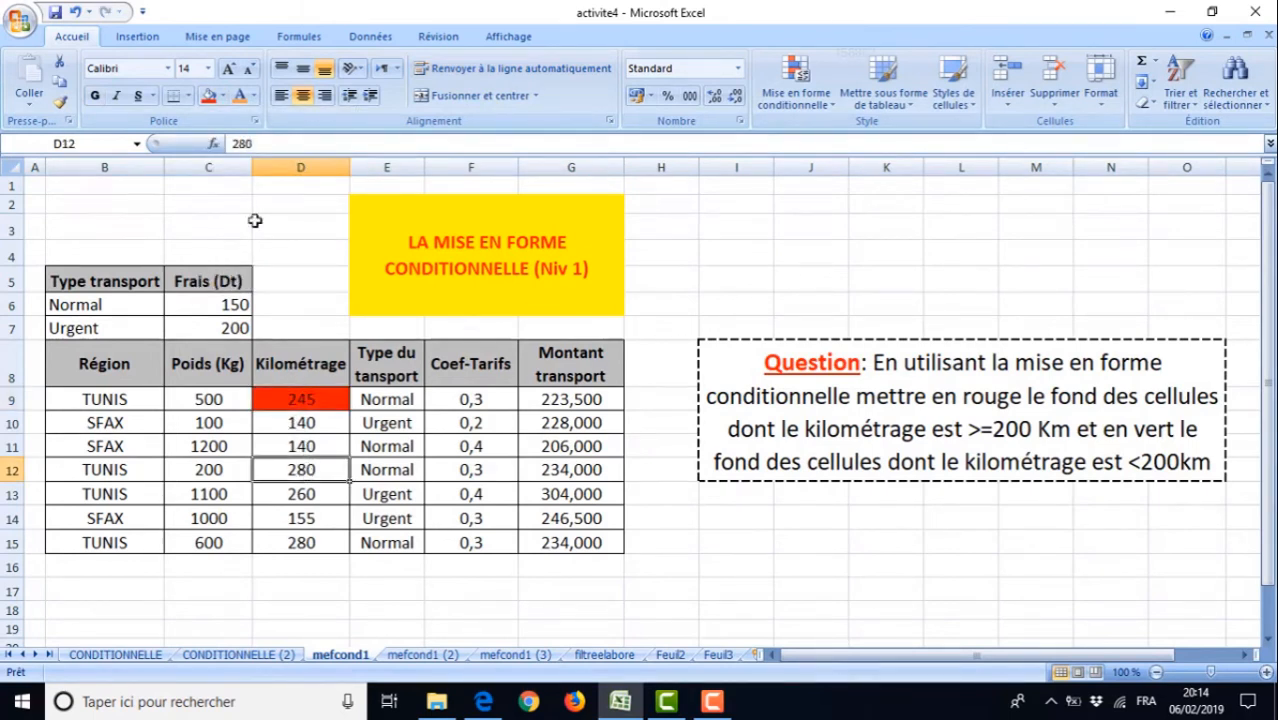
{"action": "left_click", "coordinate": [221, 96]}
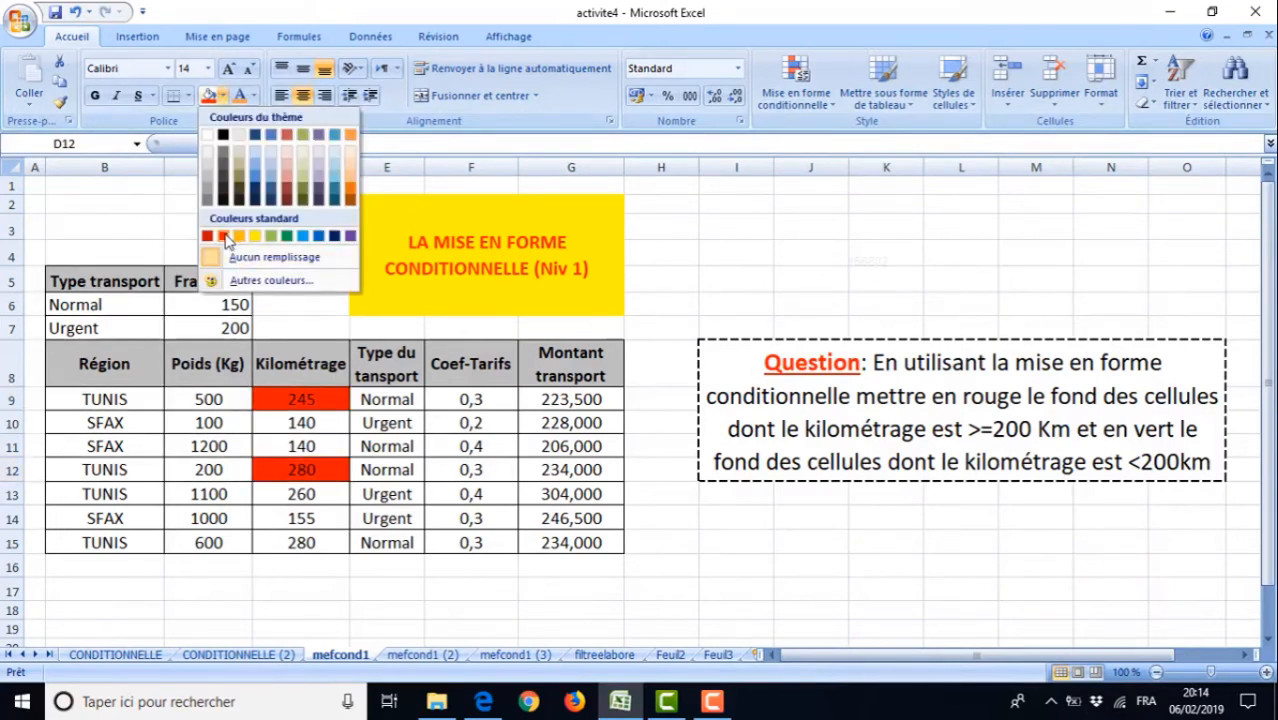
{"action": "left_click", "coordinate": [224, 240]}
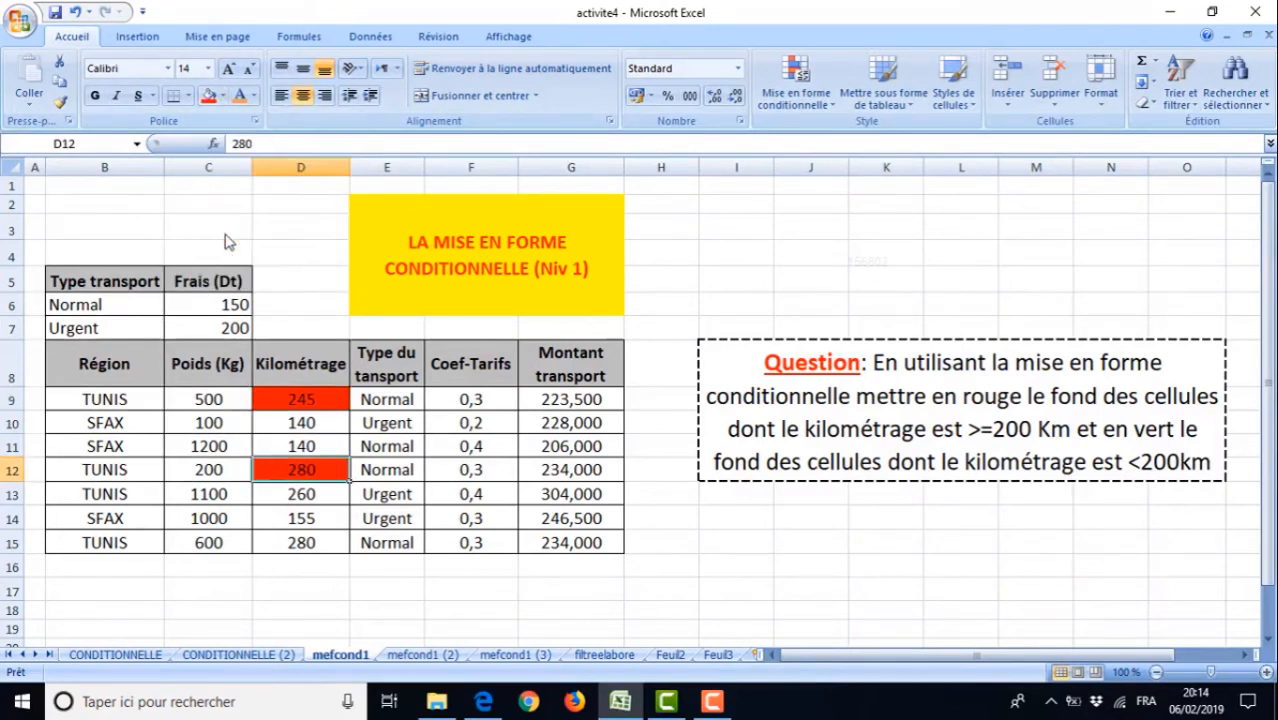
{"action": "left_click", "coordinate": [75, 13]}
{"action": "left_click", "coordinate": [75, 13]}
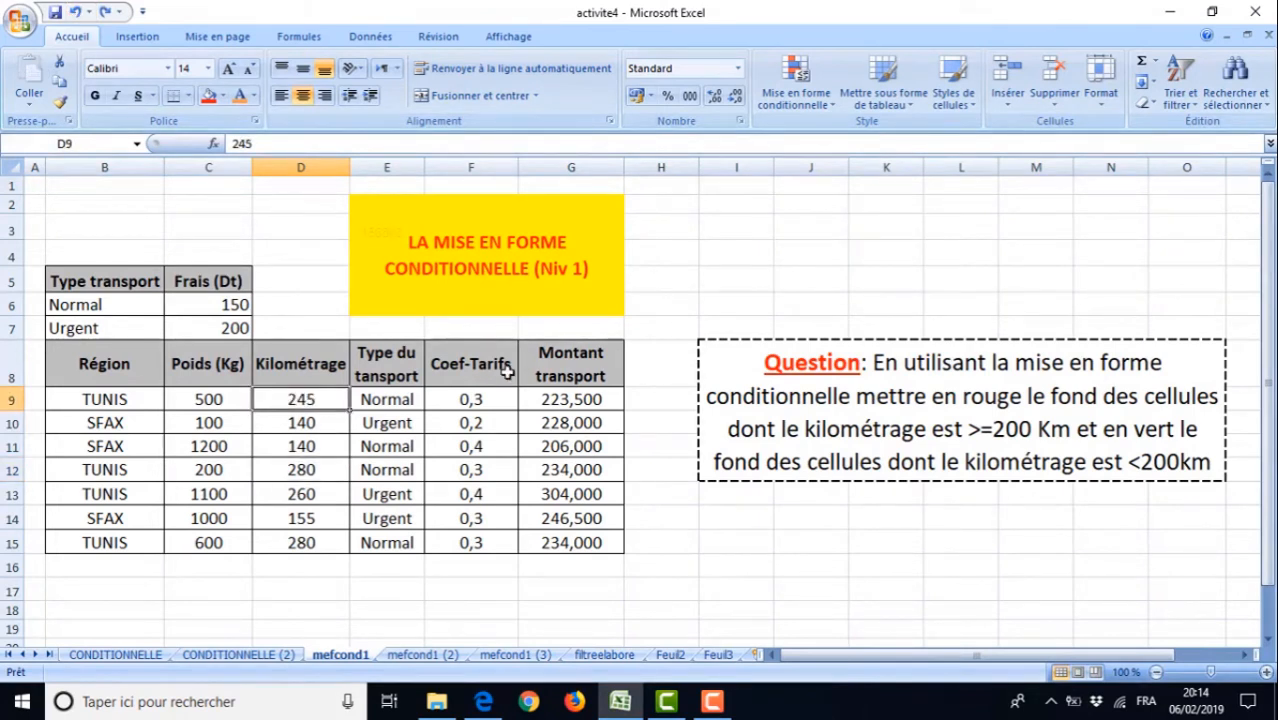
Start a new conditional formatting rule on the Kilométrage values D9:D15 for cell values greater than or equal to 200
{"action": "left_click_drag", "start_coordinate": [284, 397], "coordinate": [300, 540]}
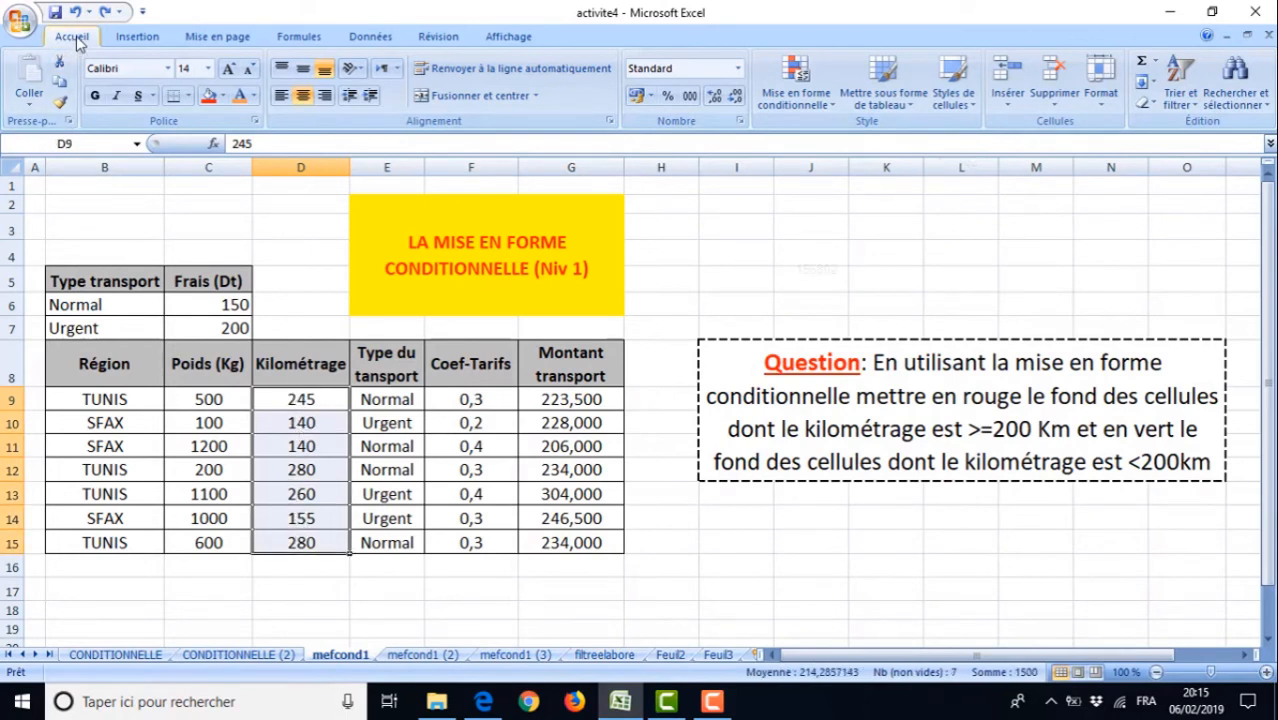
{"action": "left_click", "coordinate": [810, 94]}
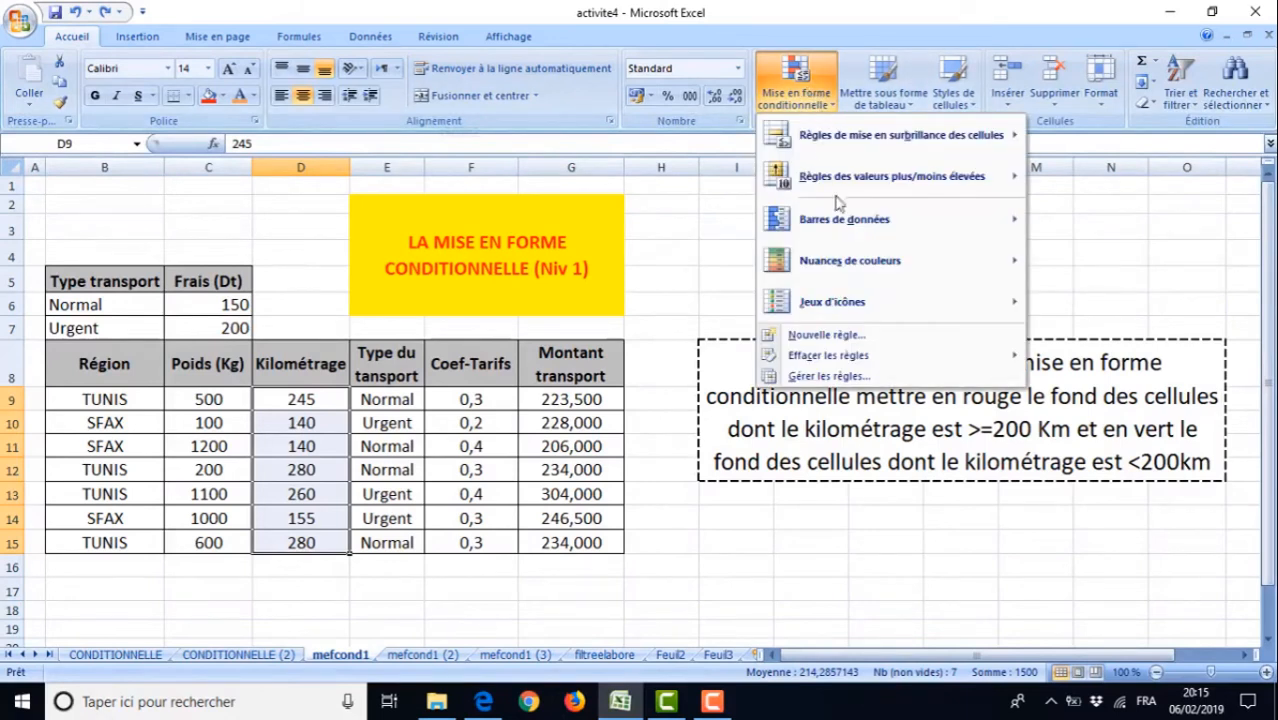
{"action": "left_click", "coordinate": [818, 338]}
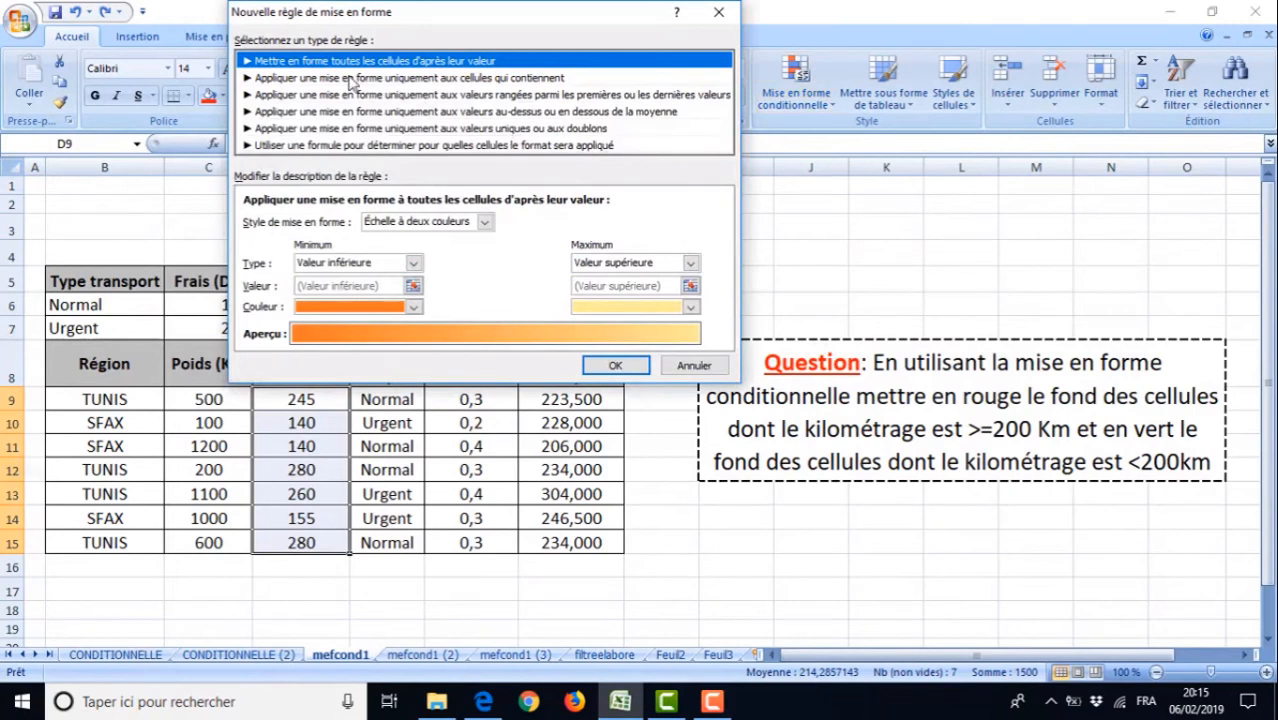
{"action": "left_click", "coordinate": [354, 78]}
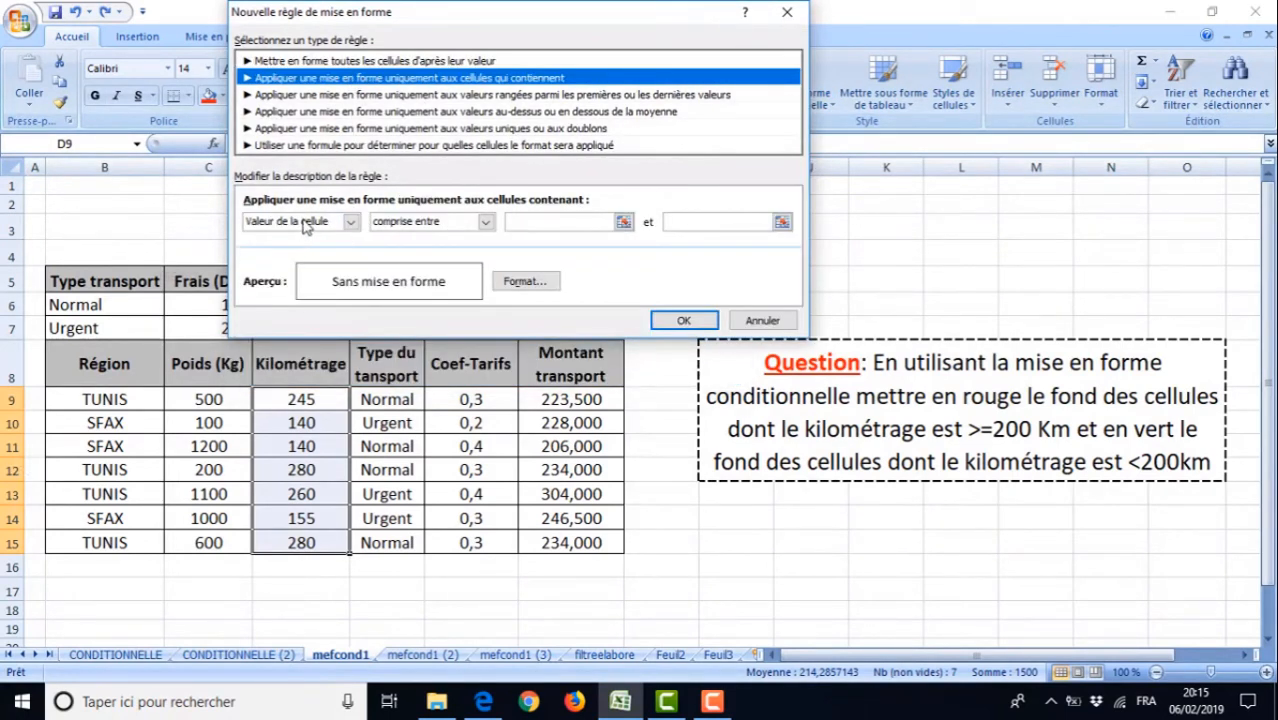
{"action": "left_click", "coordinate": [485, 222]}
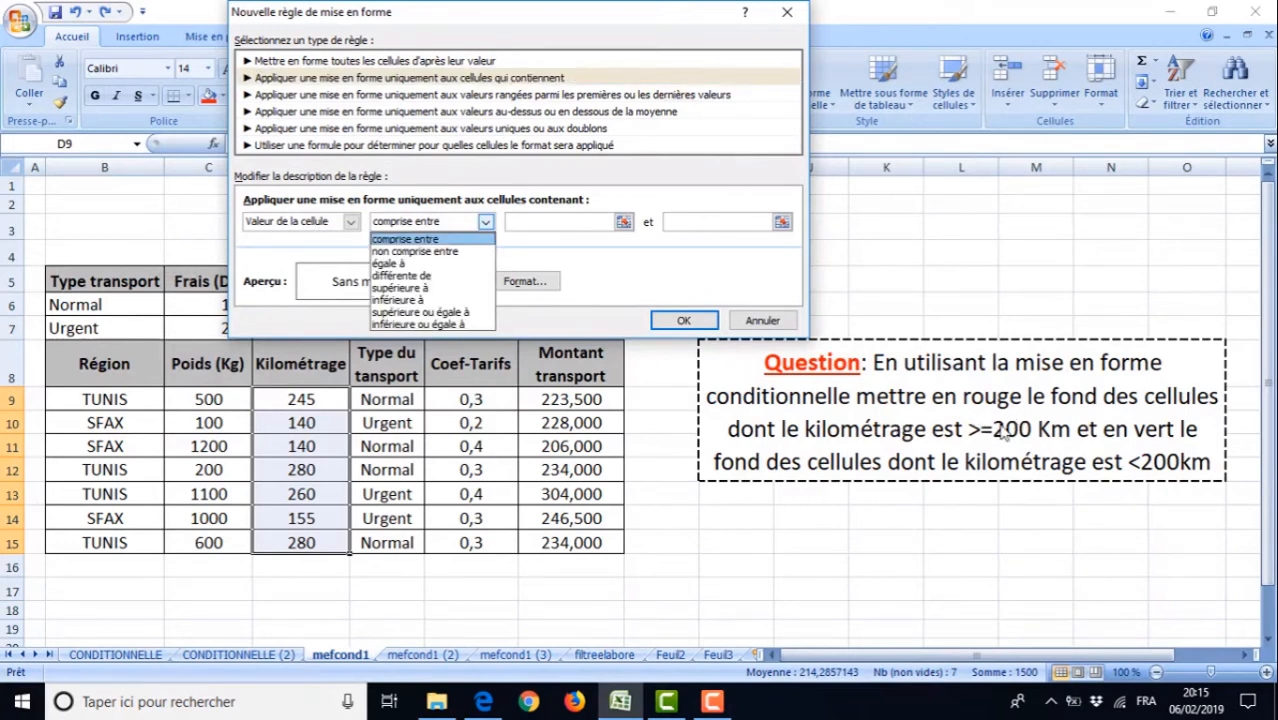
{"action": "left_click", "coordinate": [408, 316]}
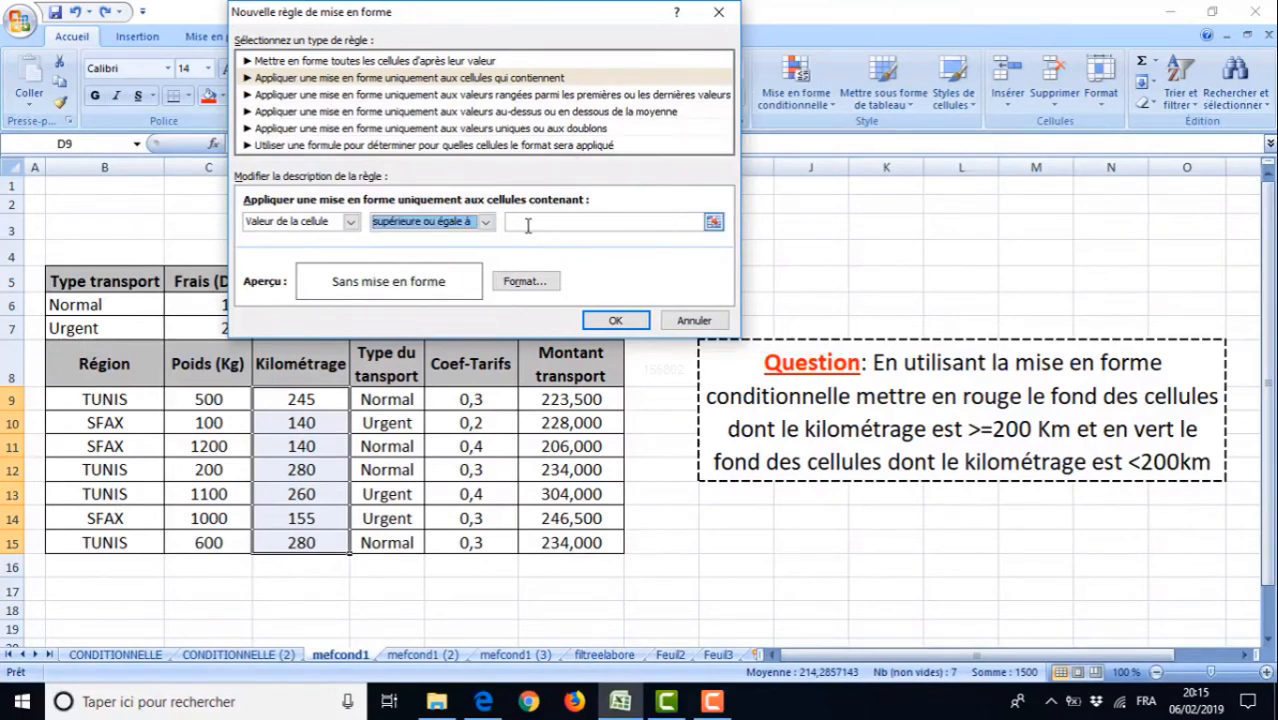
{"action": "left_click", "coordinate": [519, 223]}
{"action": "type", "text": "200"}
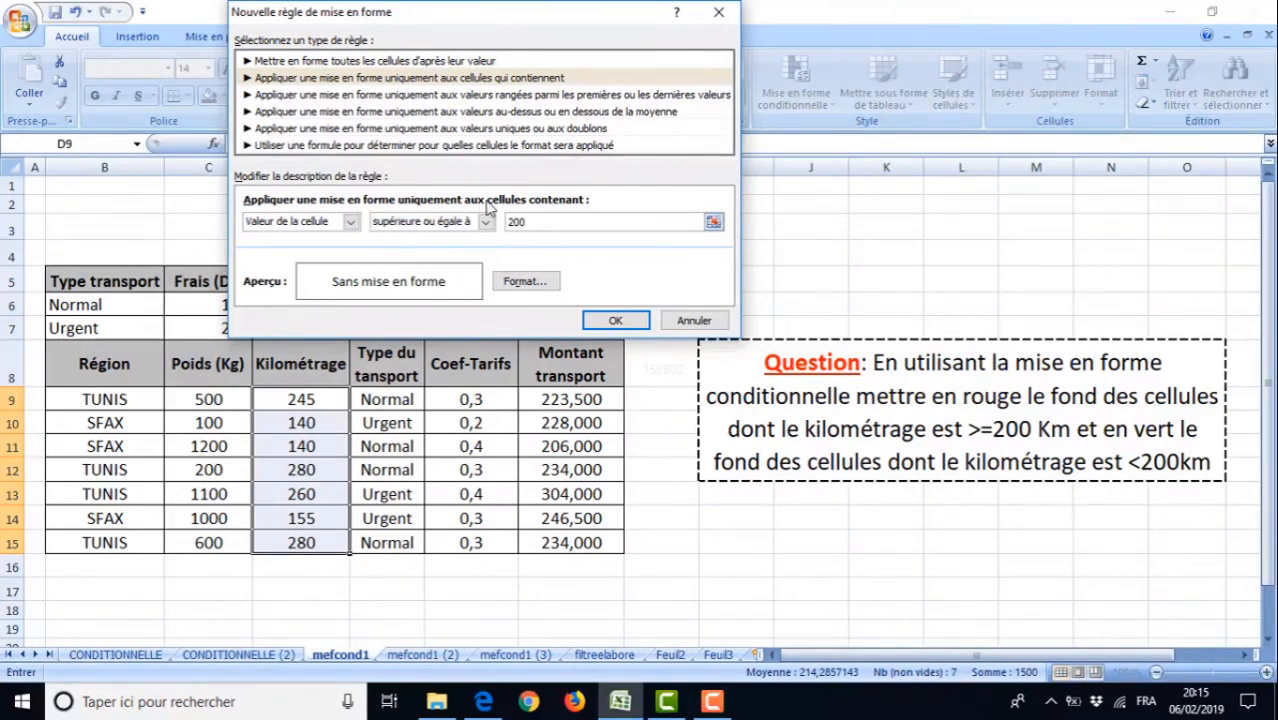
Give the rule a standard red background fill and apply it to the Kilométrage values
{"action": "left_click", "coordinate": [521, 284]}
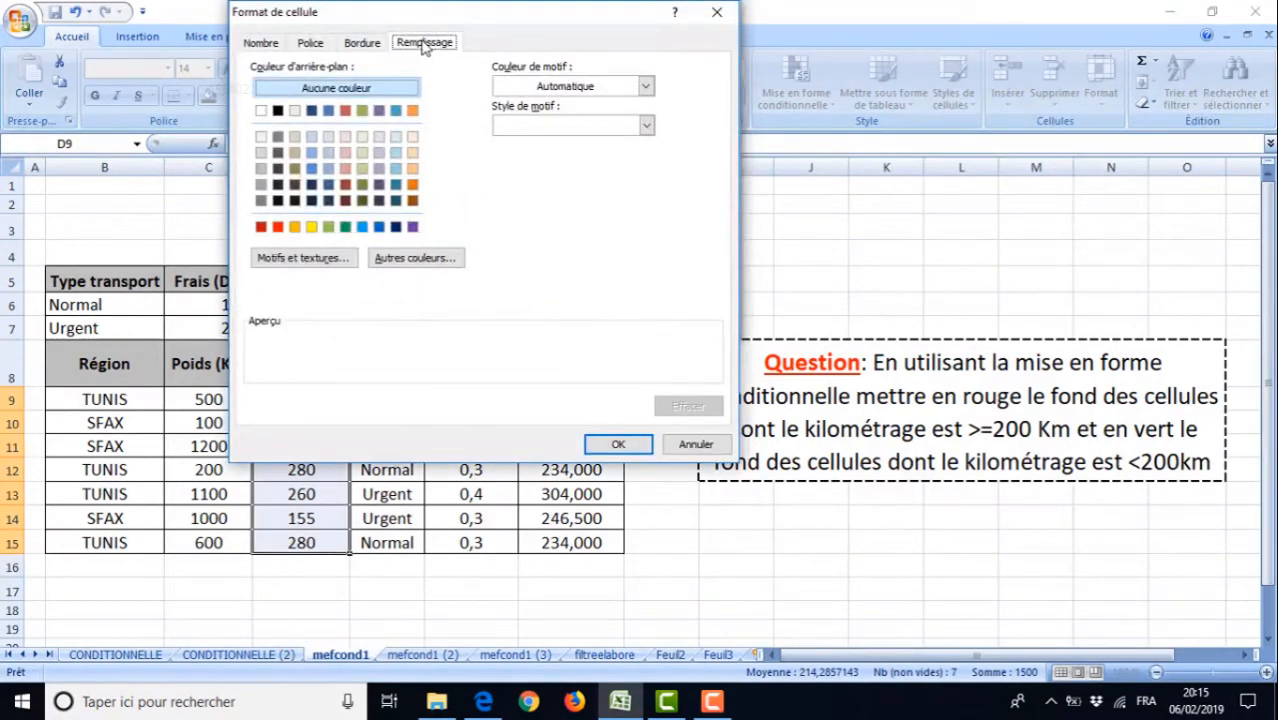
{"action": "left_click", "coordinate": [312, 46]}
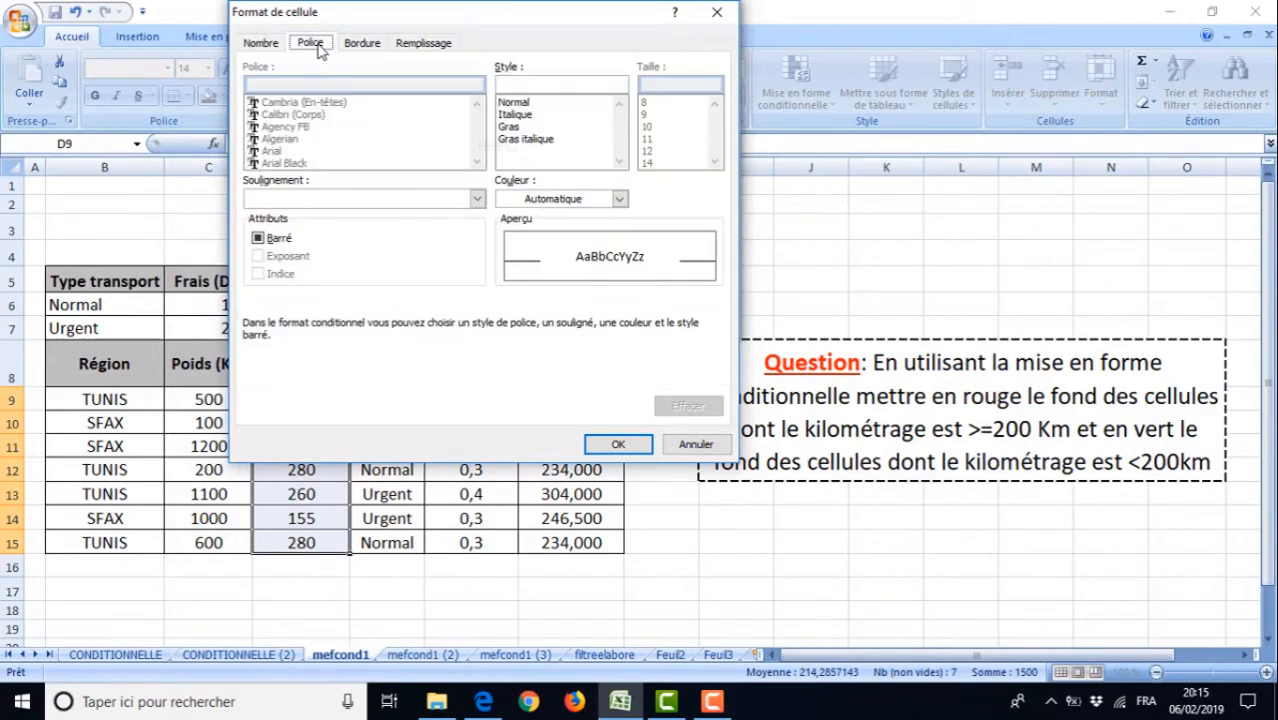
{"action": "left_click", "coordinate": [413, 48]}
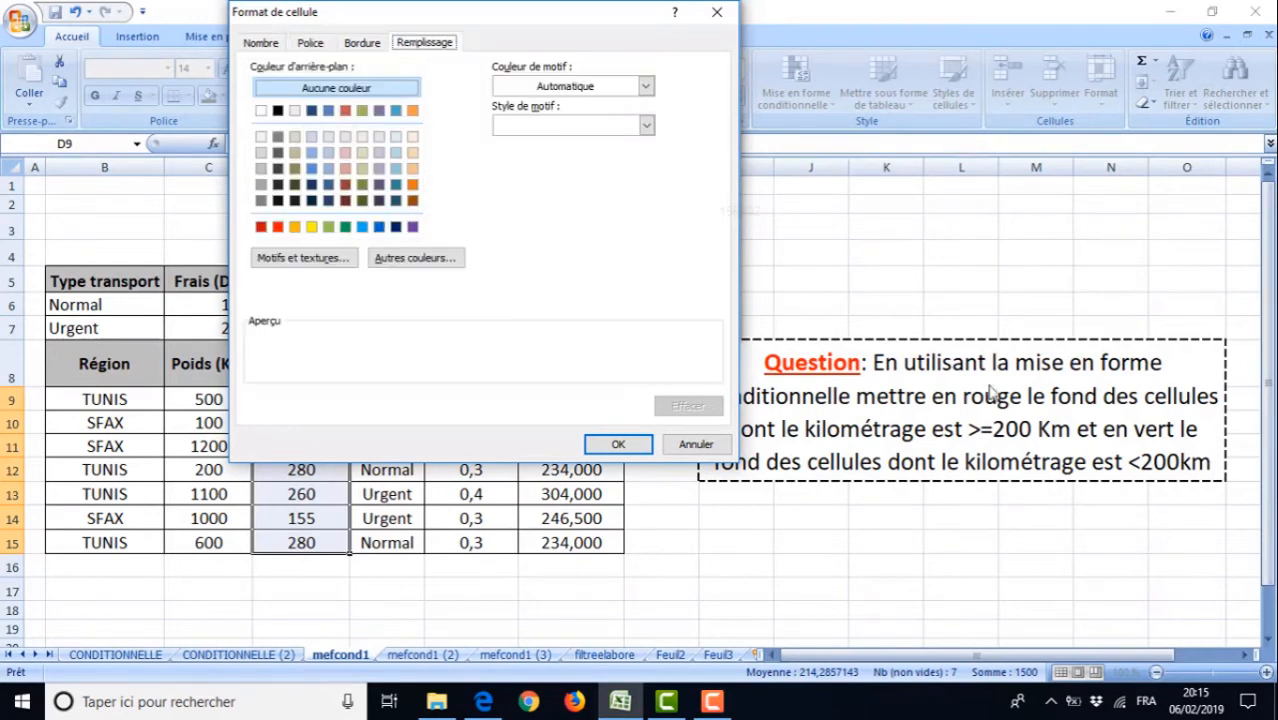
{"action": "left_click", "coordinate": [278, 227]}
{"action": "left_click", "coordinate": [621, 443]}
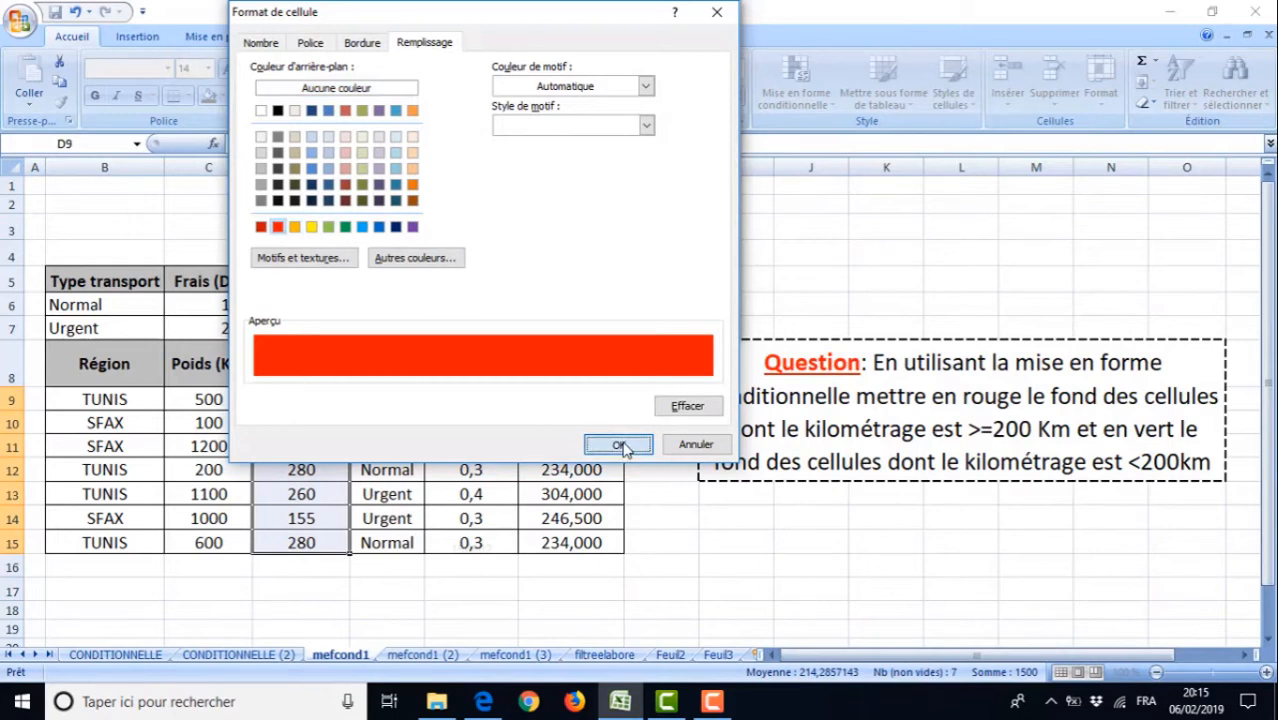
{"action": "left_click", "coordinate": [615, 322]}
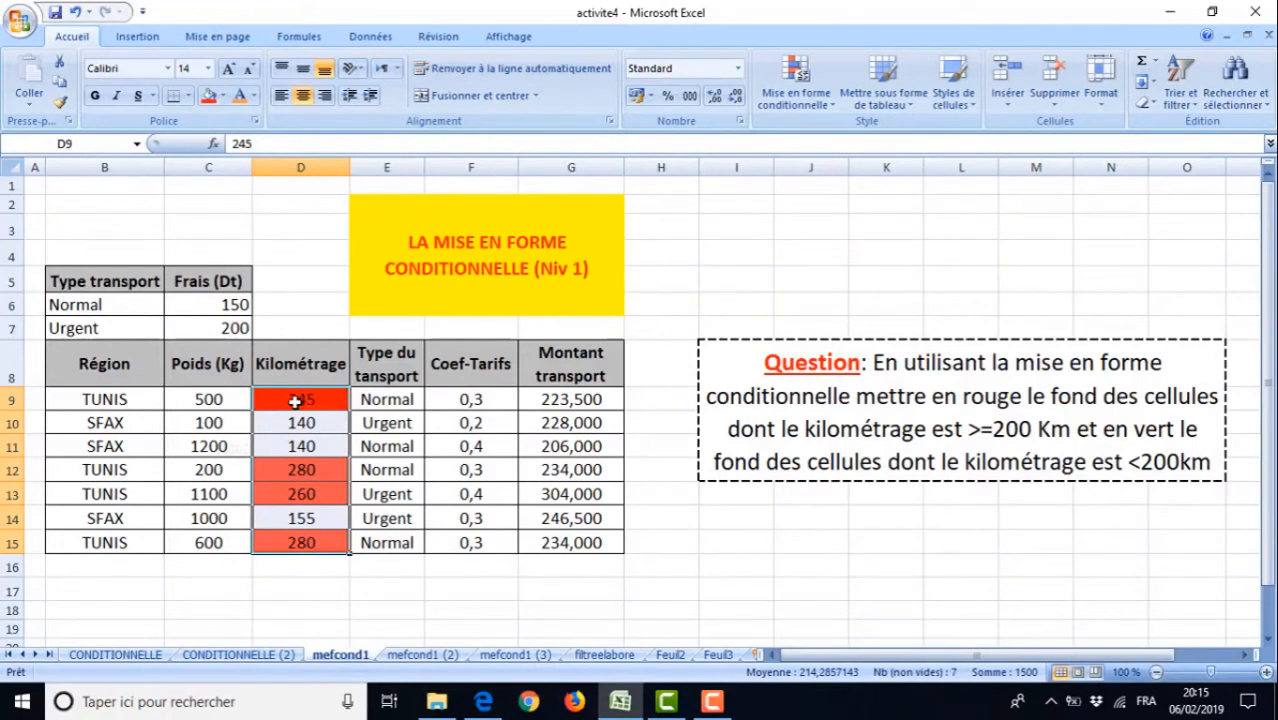
Test the red rule by entering 150 in D9 and 250 in D11, and undo both entries
{"action": "left_click", "coordinate": [295, 401]}
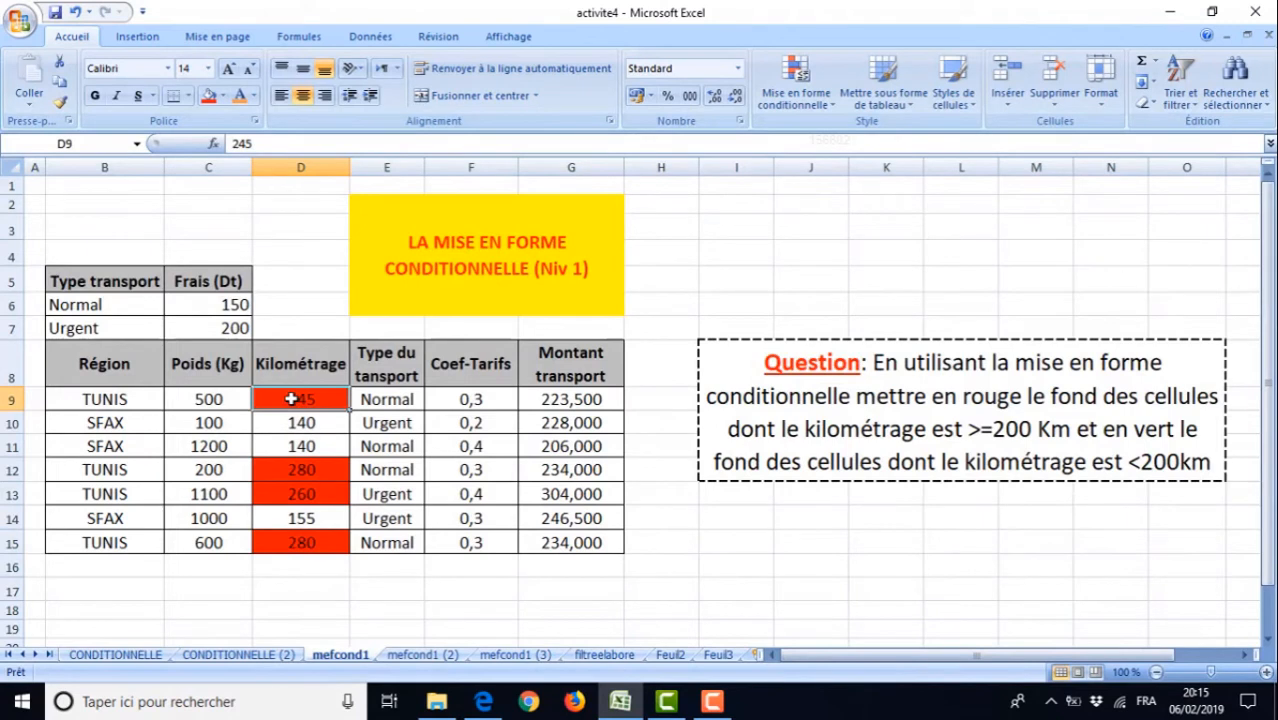
{"action": "type", "text": "150"}
{"action": "key", "text": "Return"}
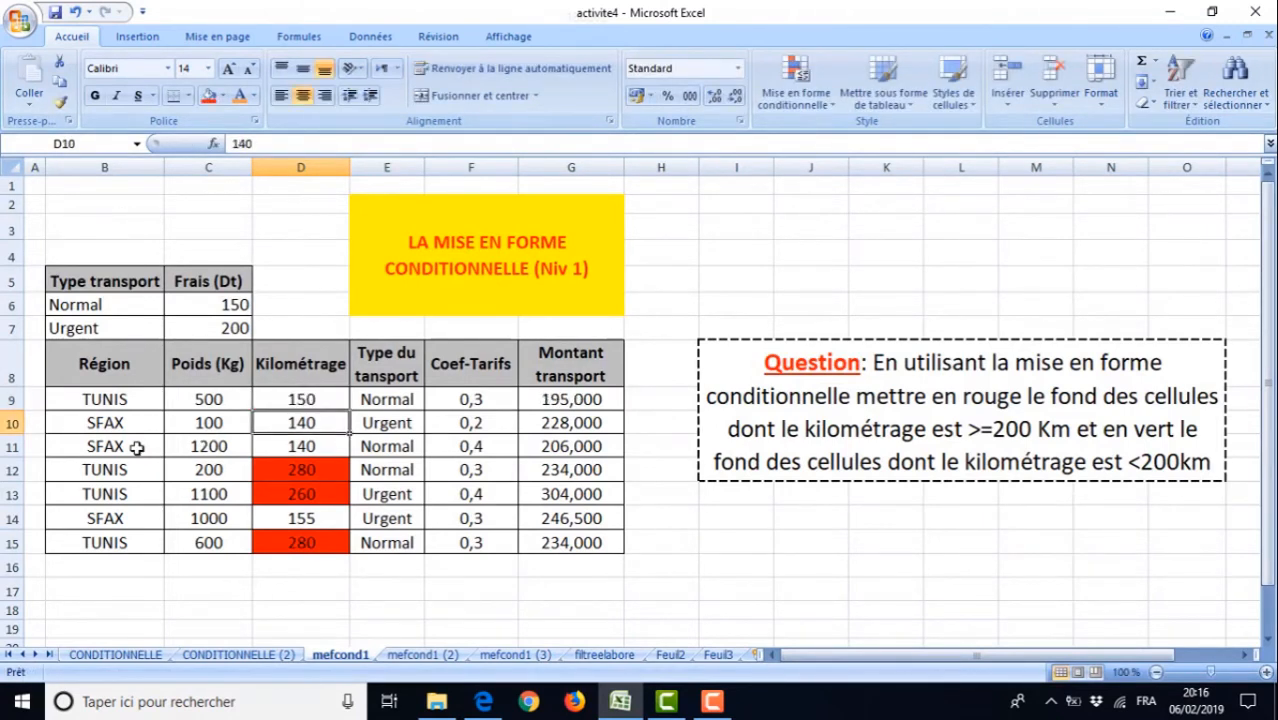
{"action": "left_click", "coordinate": [300, 447]}
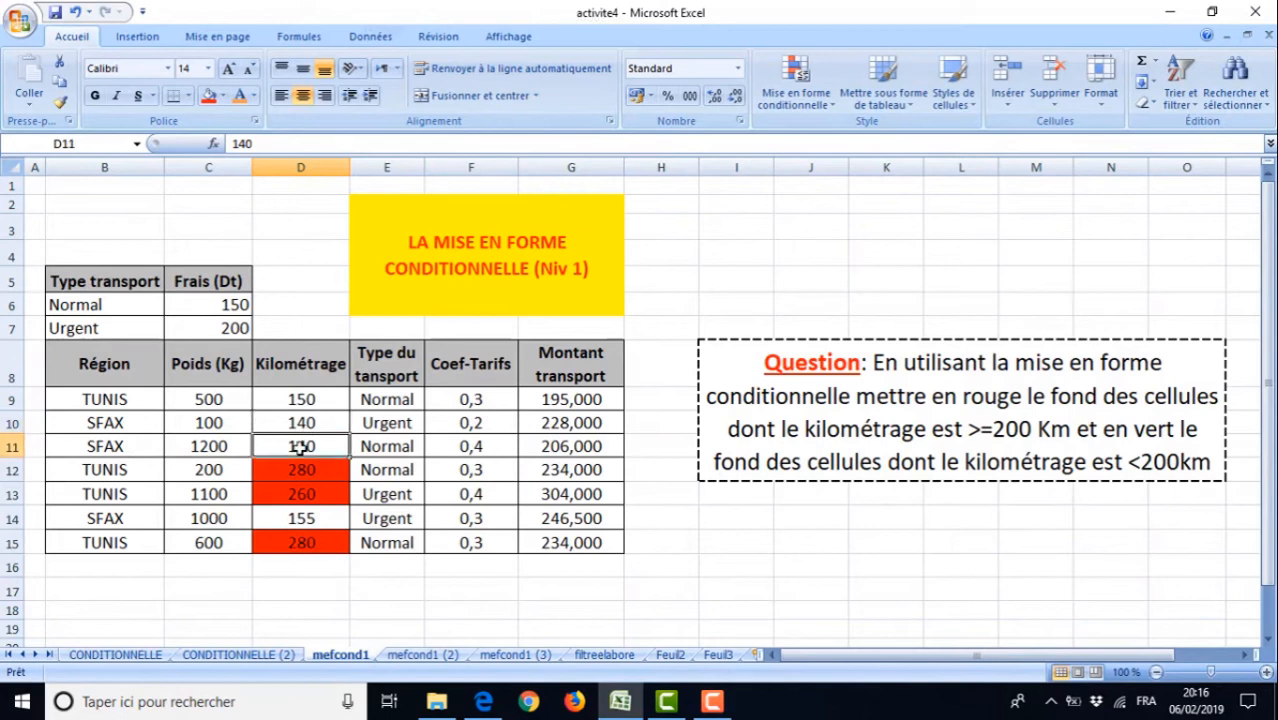
{"action": "type", "text": "250"}
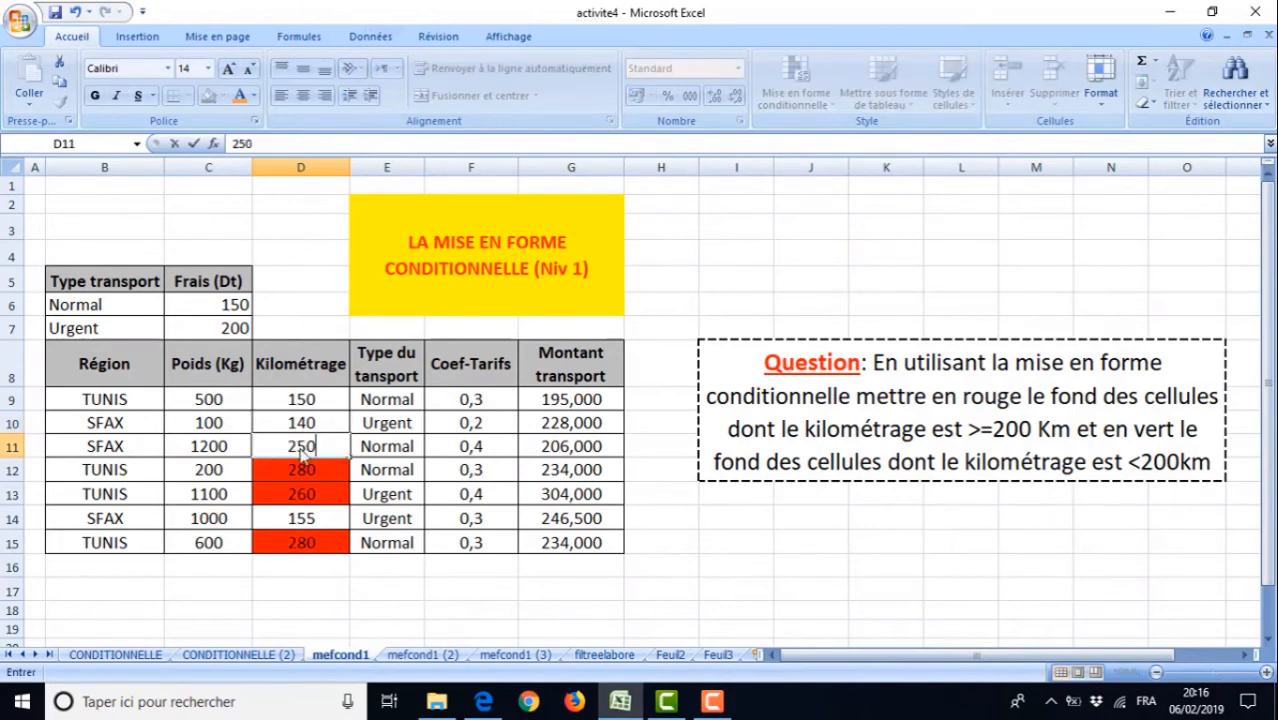
{"action": "key", "text": "Return"}
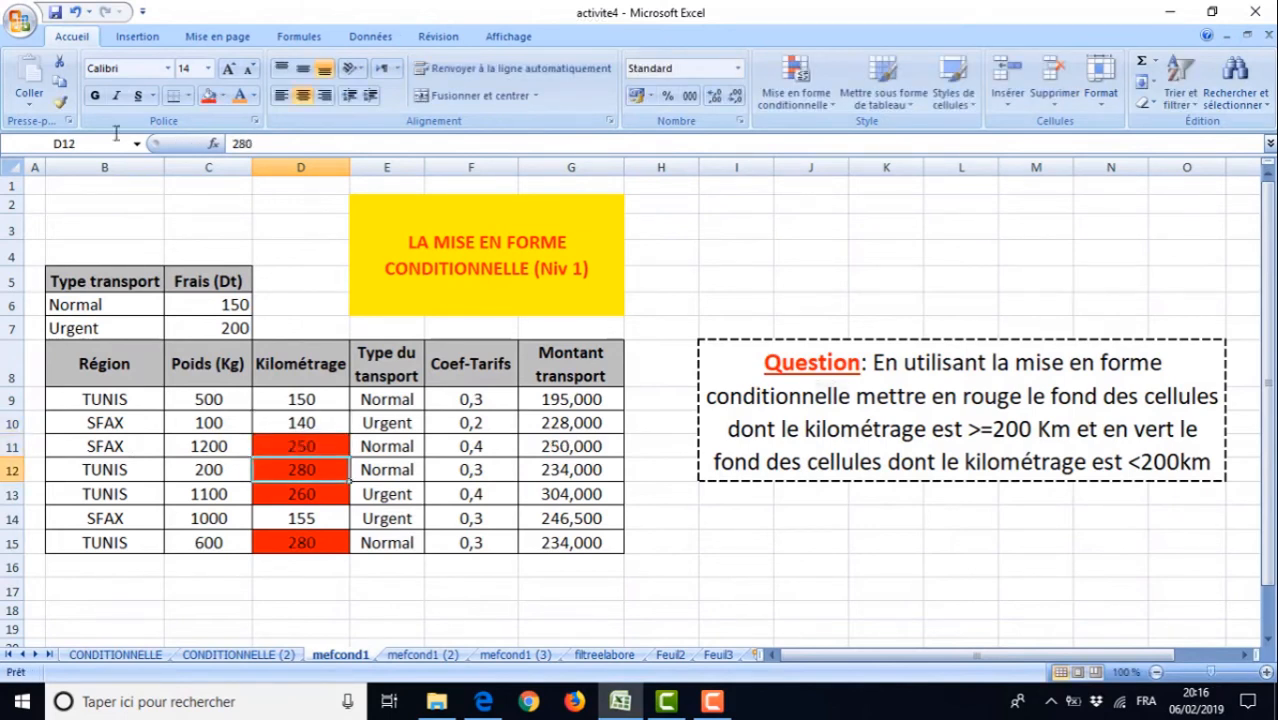
{"action": "left_click", "coordinate": [76, 13]}
{"action": "left_click", "coordinate": [76, 13]}
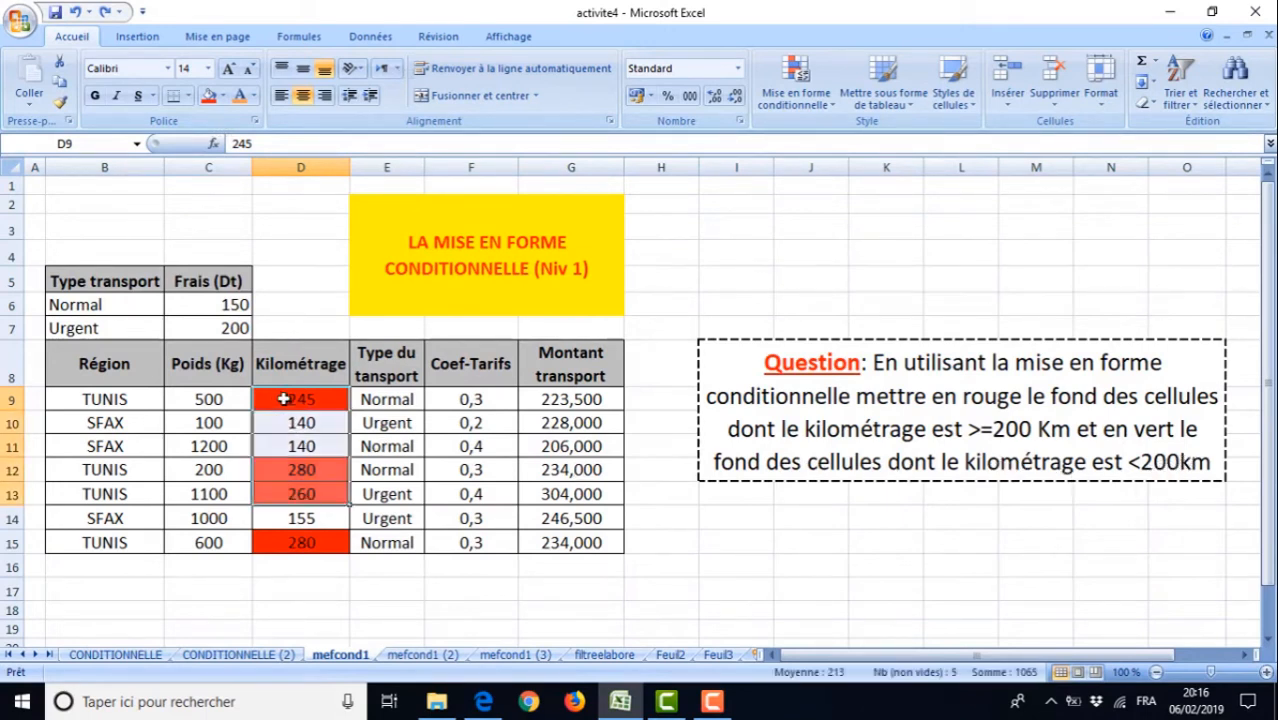
Start a second conditional formatting rule on D9:D15 for cell values less than 200
{"action": "left_click", "coordinate": [716, 587]}
{"action": "left_click_drag", "start_coordinate": [301, 401], "coordinate": [301, 542]}
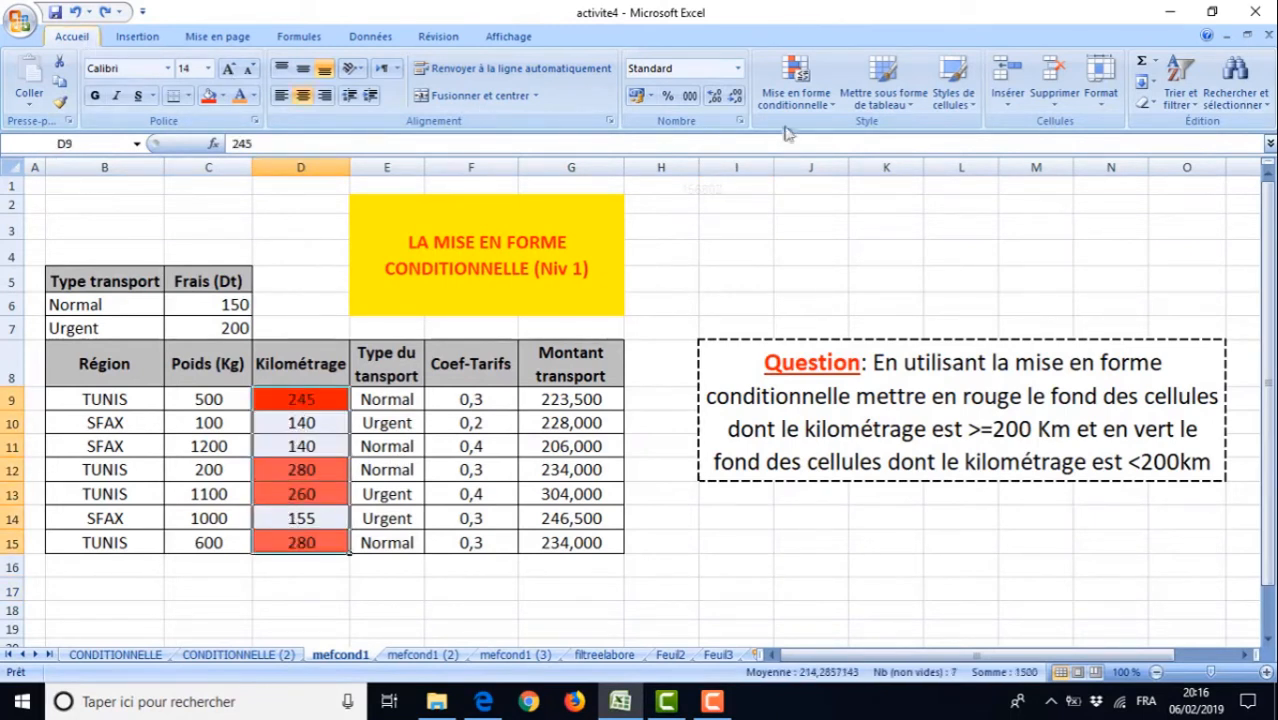
{"action": "left_click", "coordinate": [806, 104]}
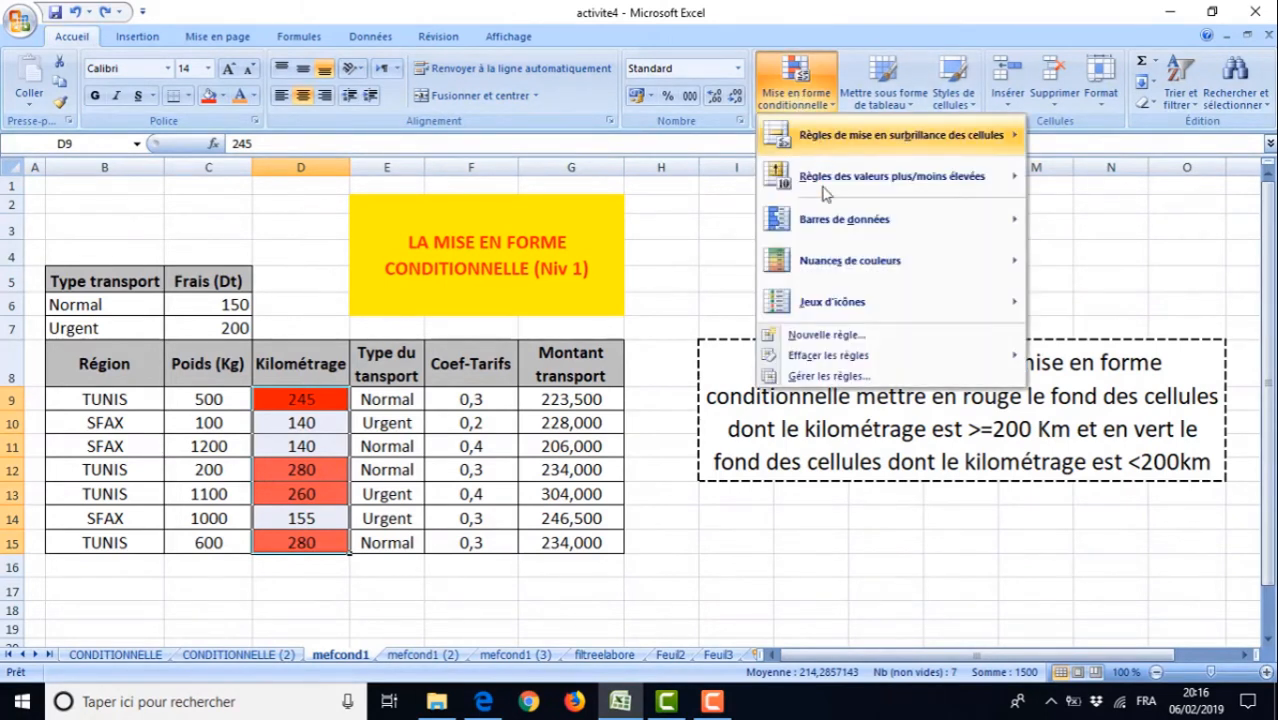
{"action": "left_click", "coordinate": [818, 338]}
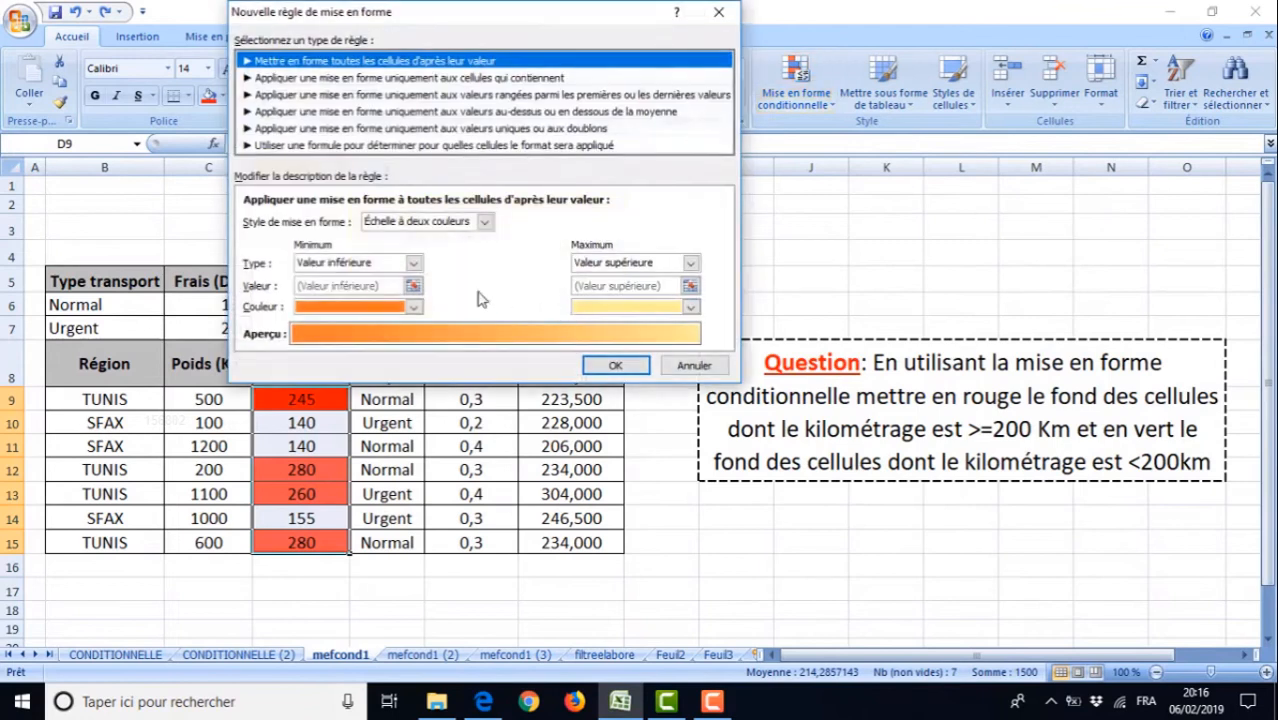
{"action": "left_click", "coordinate": [320, 78]}
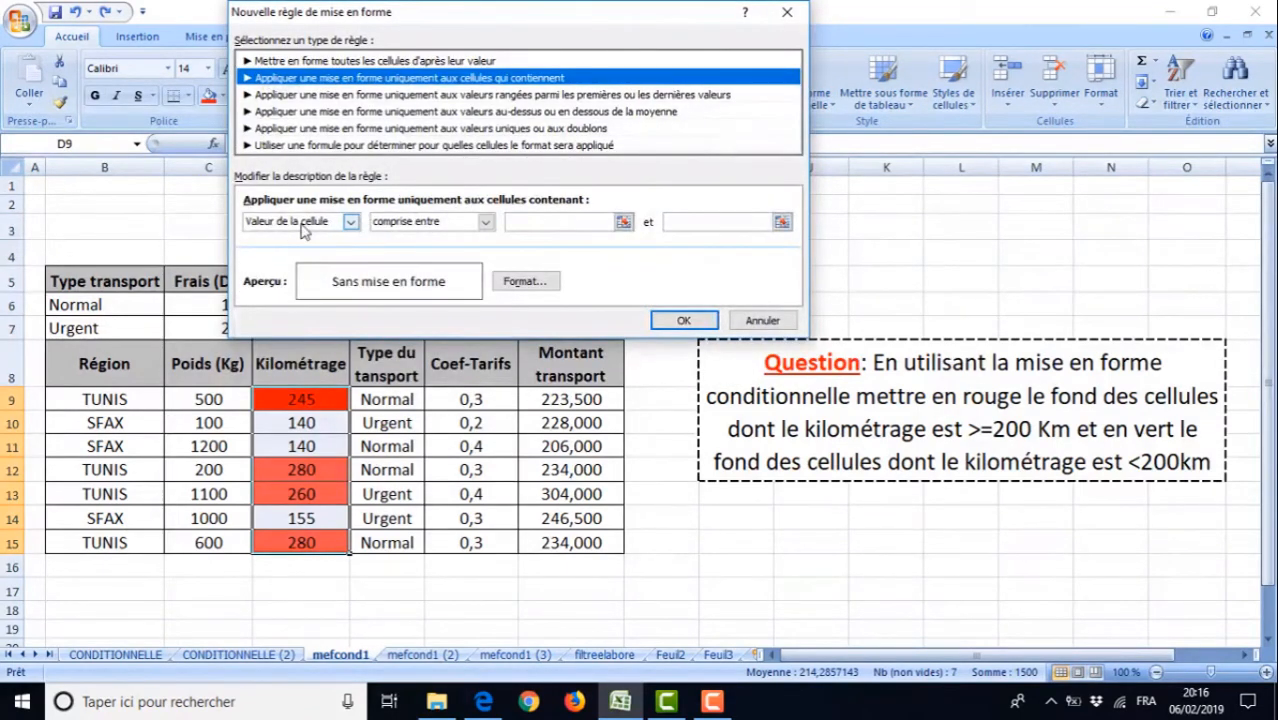
{"action": "left_click", "coordinate": [487, 224]}
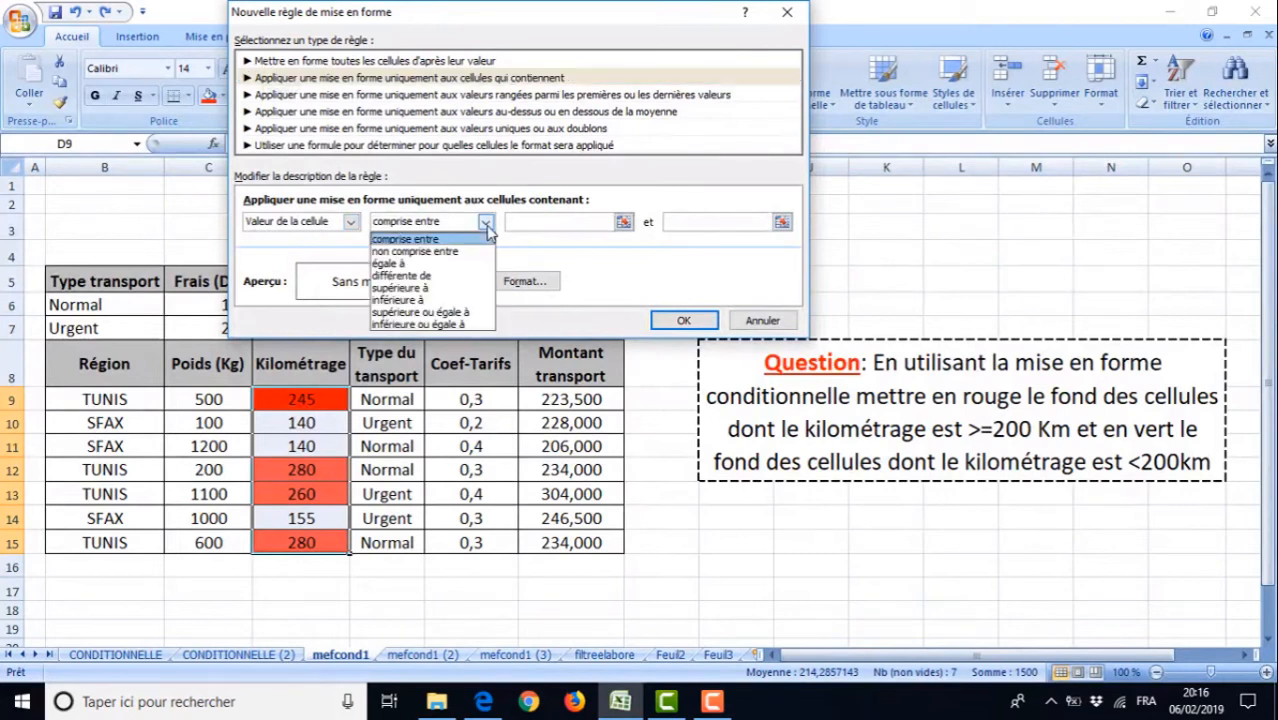
{"action": "left_click", "coordinate": [405, 299]}
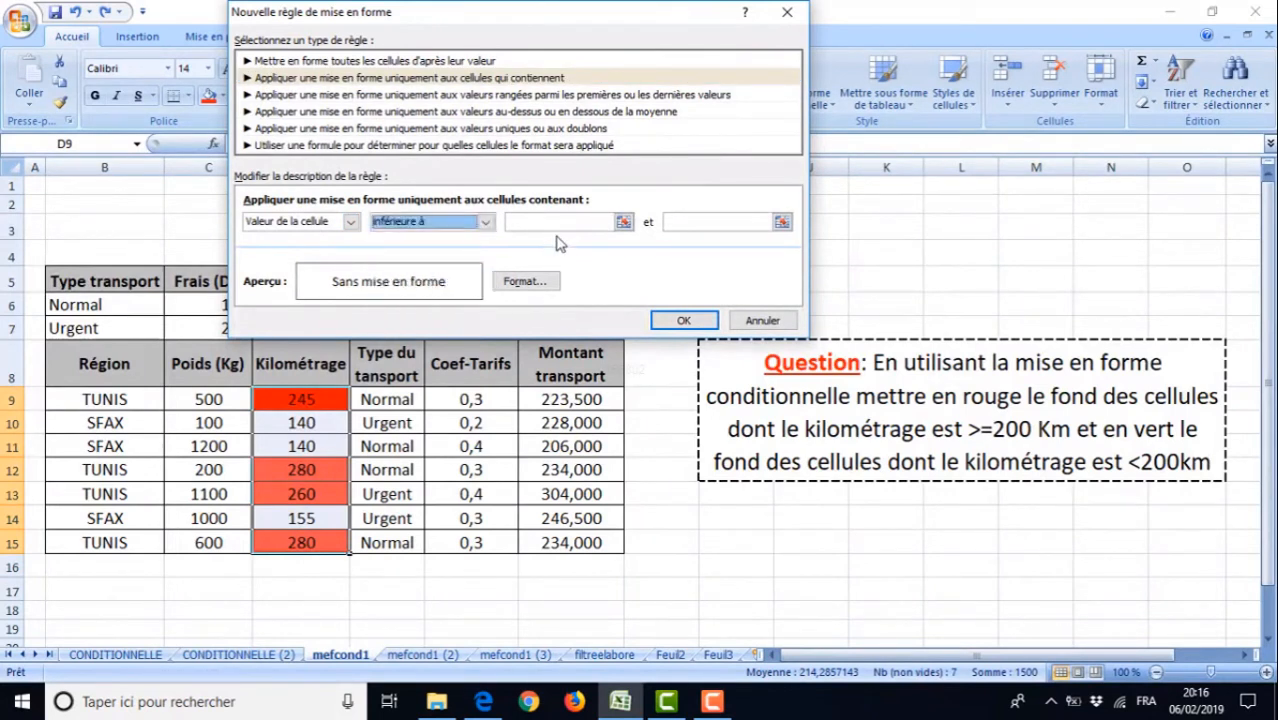
{"action": "left_click", "coordinate": [543, 221]}
{"action": "type", "text": "200"}
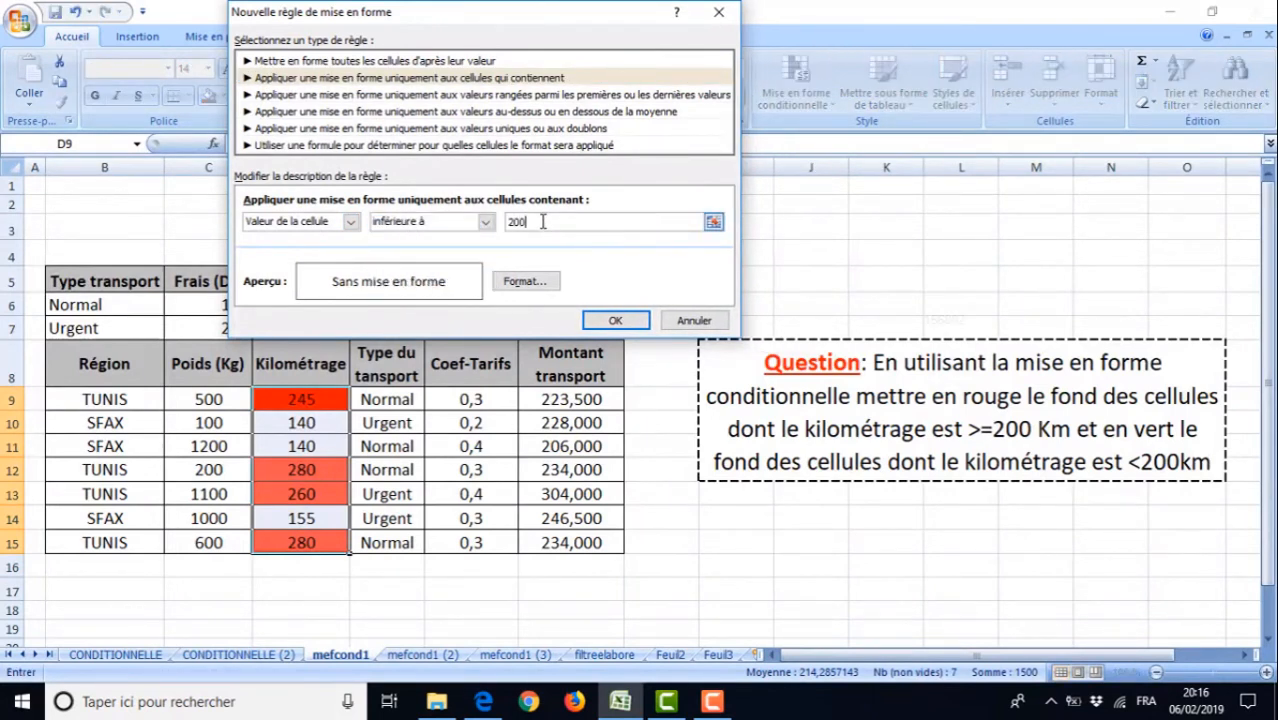
Give the second rule a standard green background fill and apply it to the Kilométrage values
{"action": "left_click", "coordinate": [522, 282]}
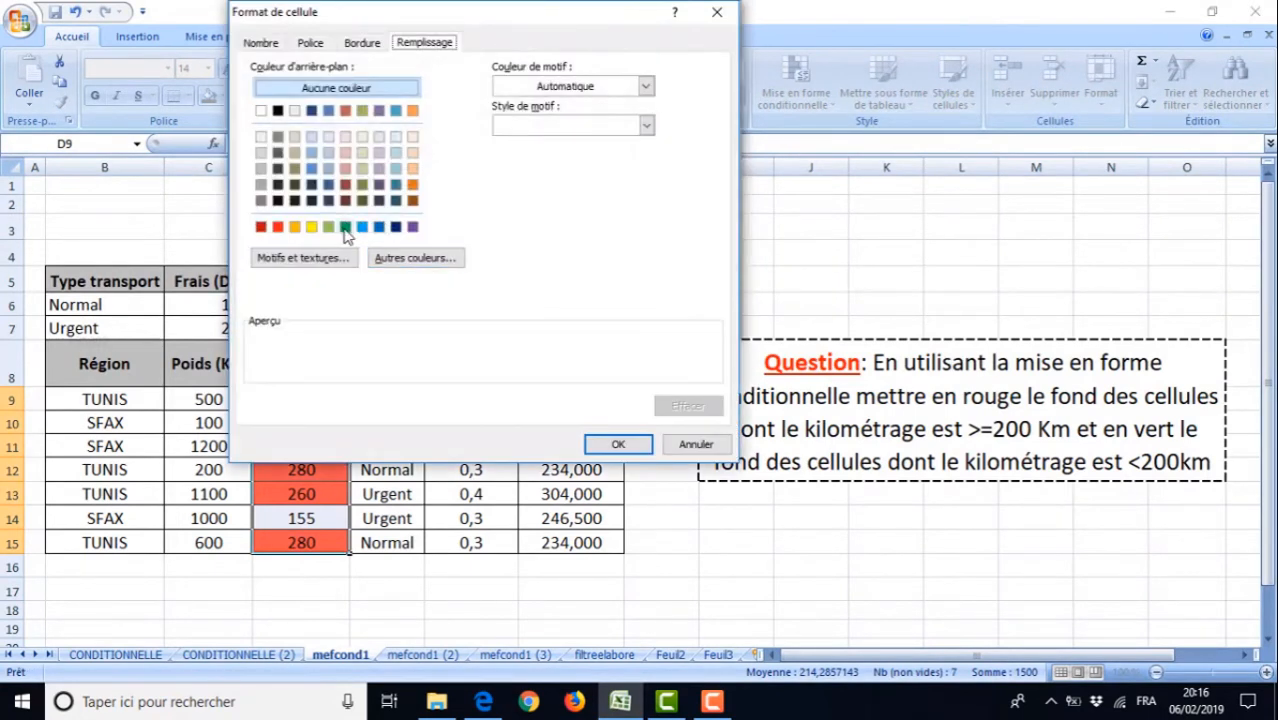
{"action": "left_click", "coordinate": [345, 228]}
{"action": "left_click", "coordinate": [618, 445]}
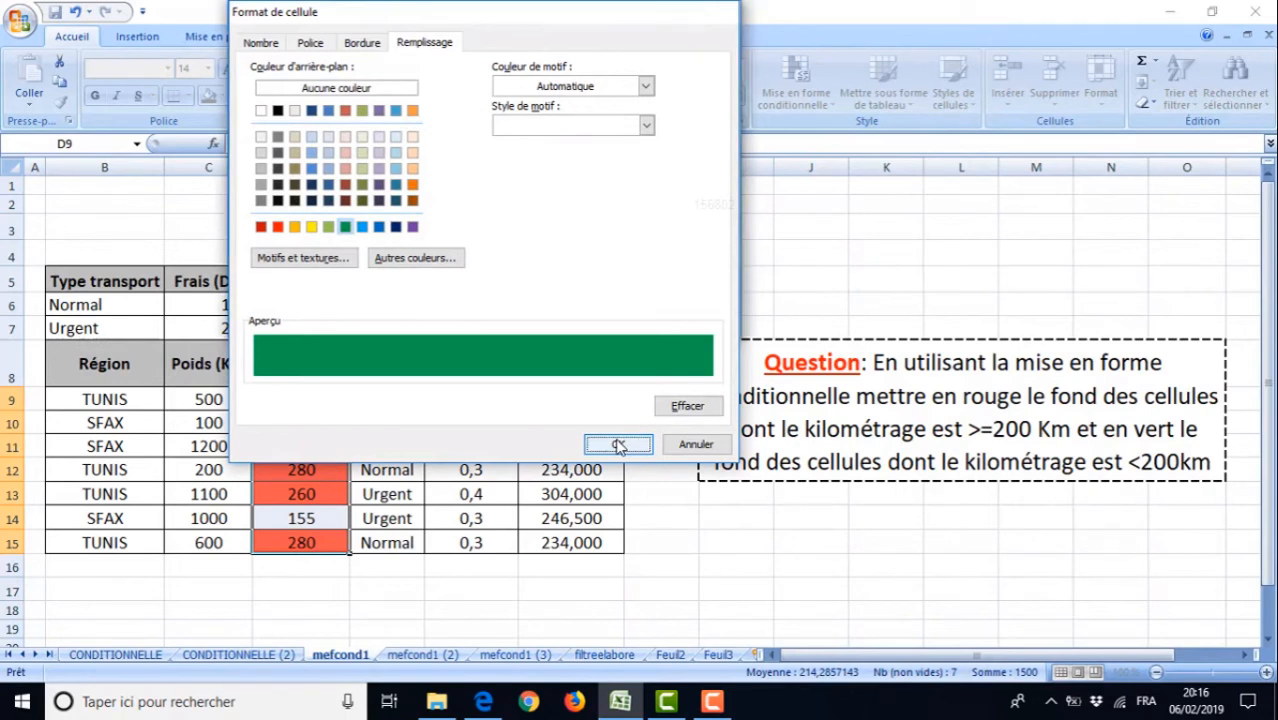
{"action": "left_click", "coordinate": [615, 322]}
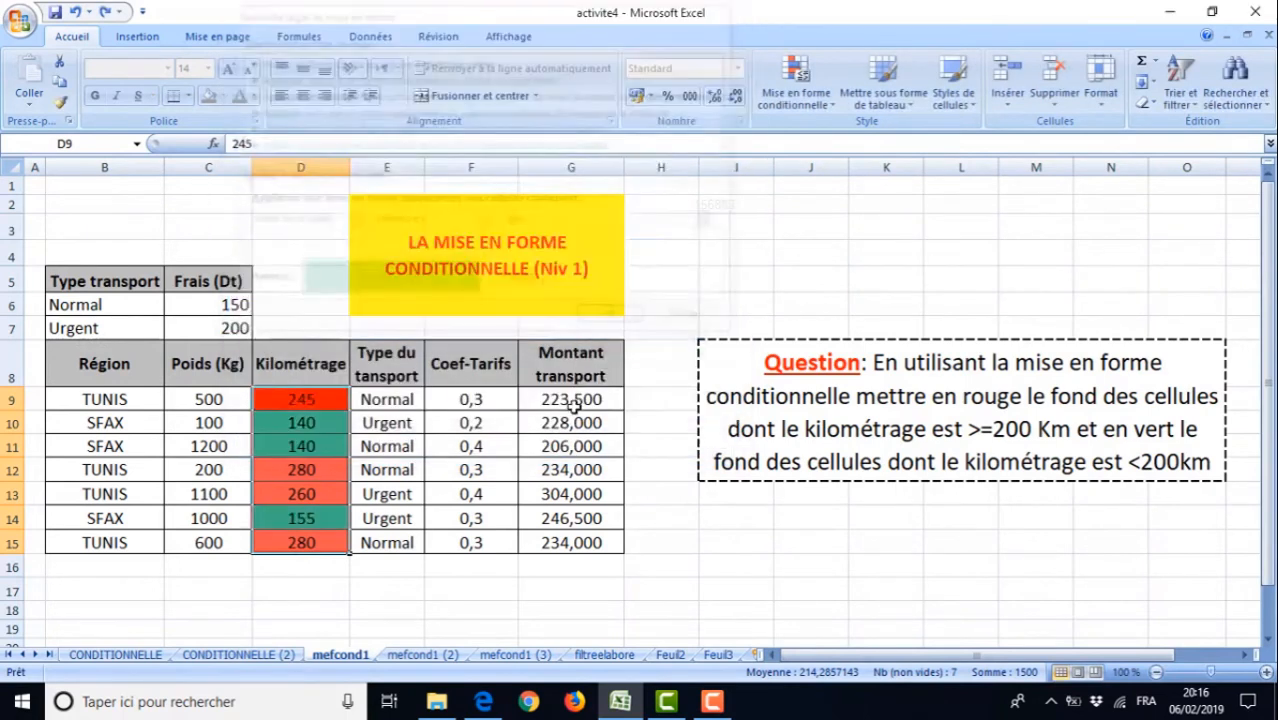
Test both Kilométrage rules by entering 250 in D10 and 150 in D9
{"action": "left_click", "coordinate": [637, 525]}
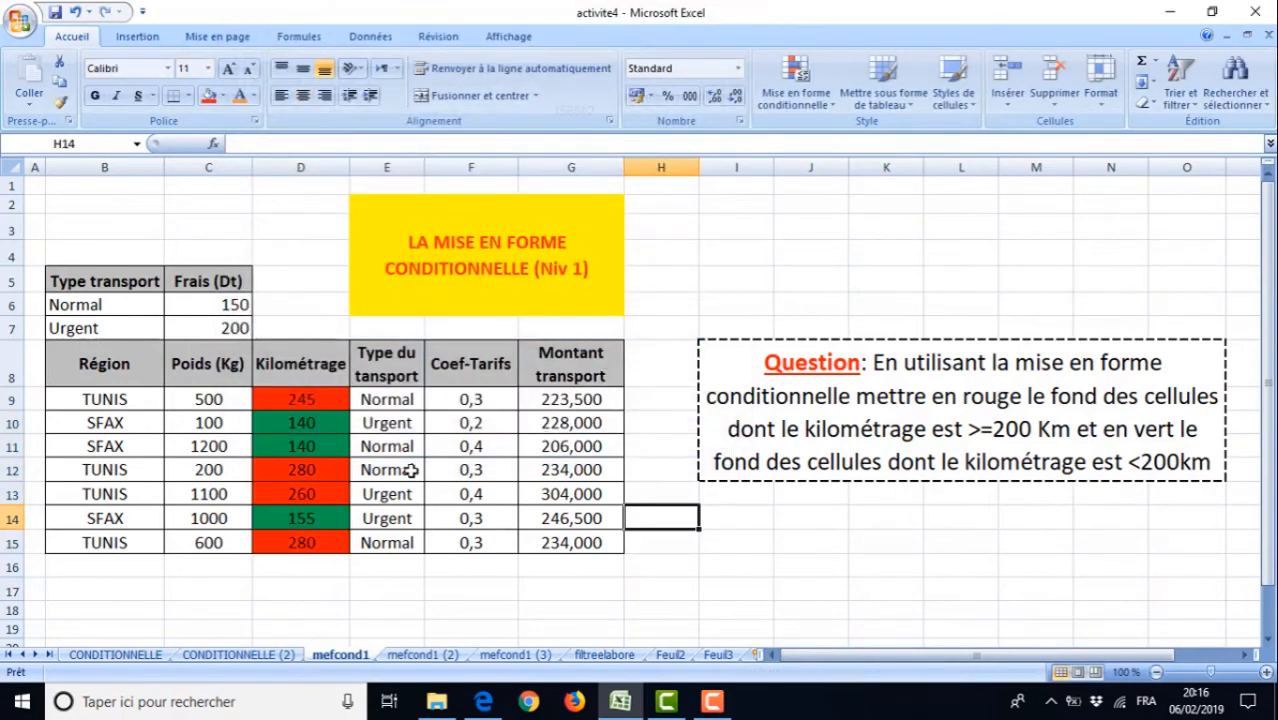
{"action": "left_click", "coordinate": [305, 423]}
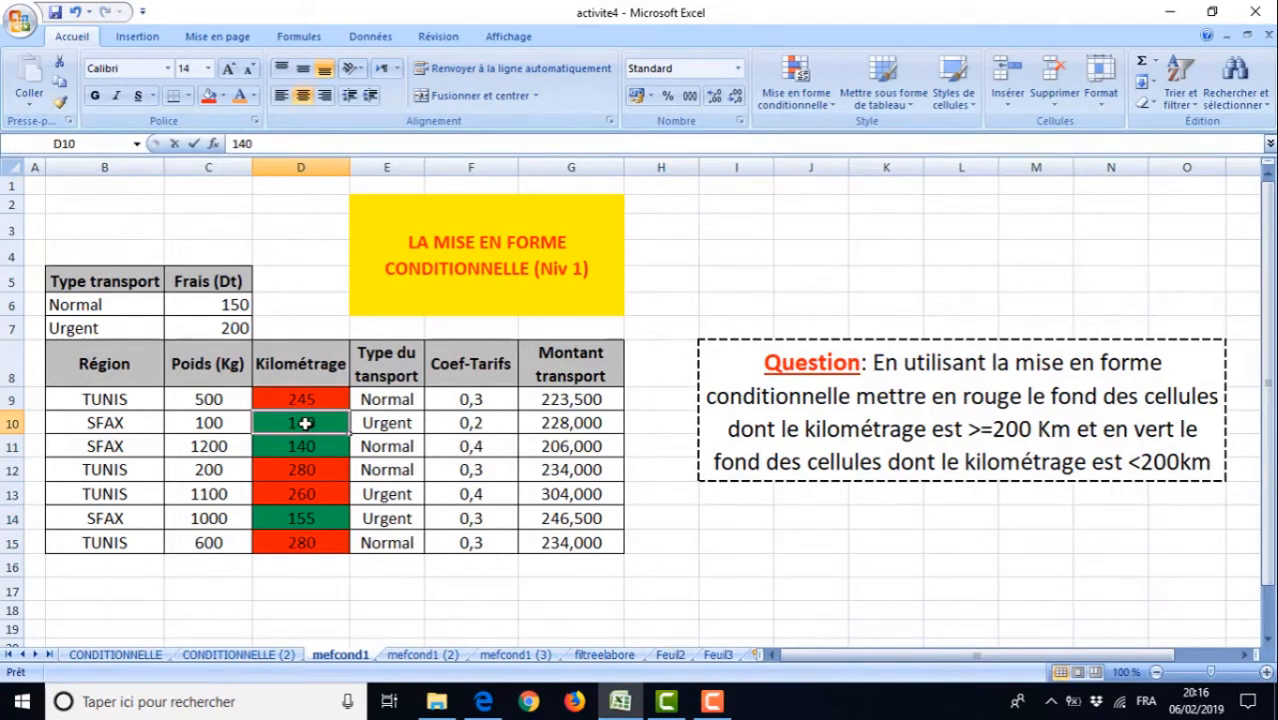
{"action": "type", "text": "250"}
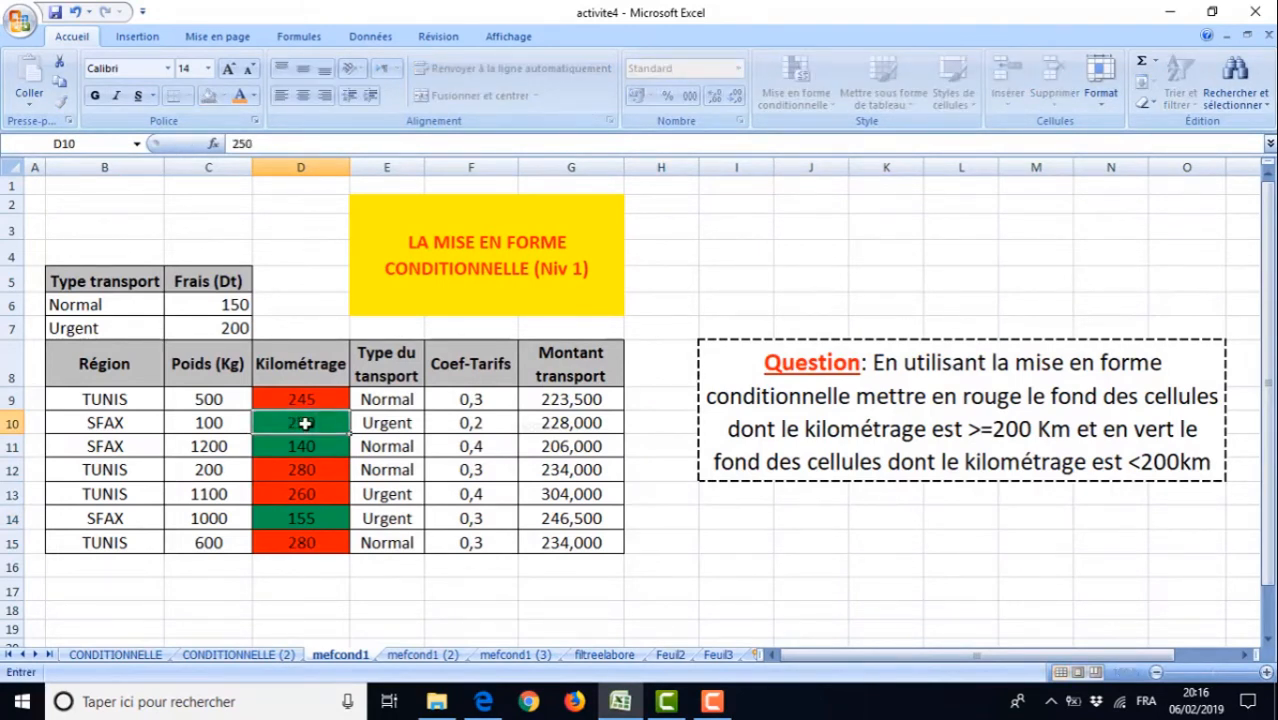
{"action": "left_click", "coordinate": [320, 392]}
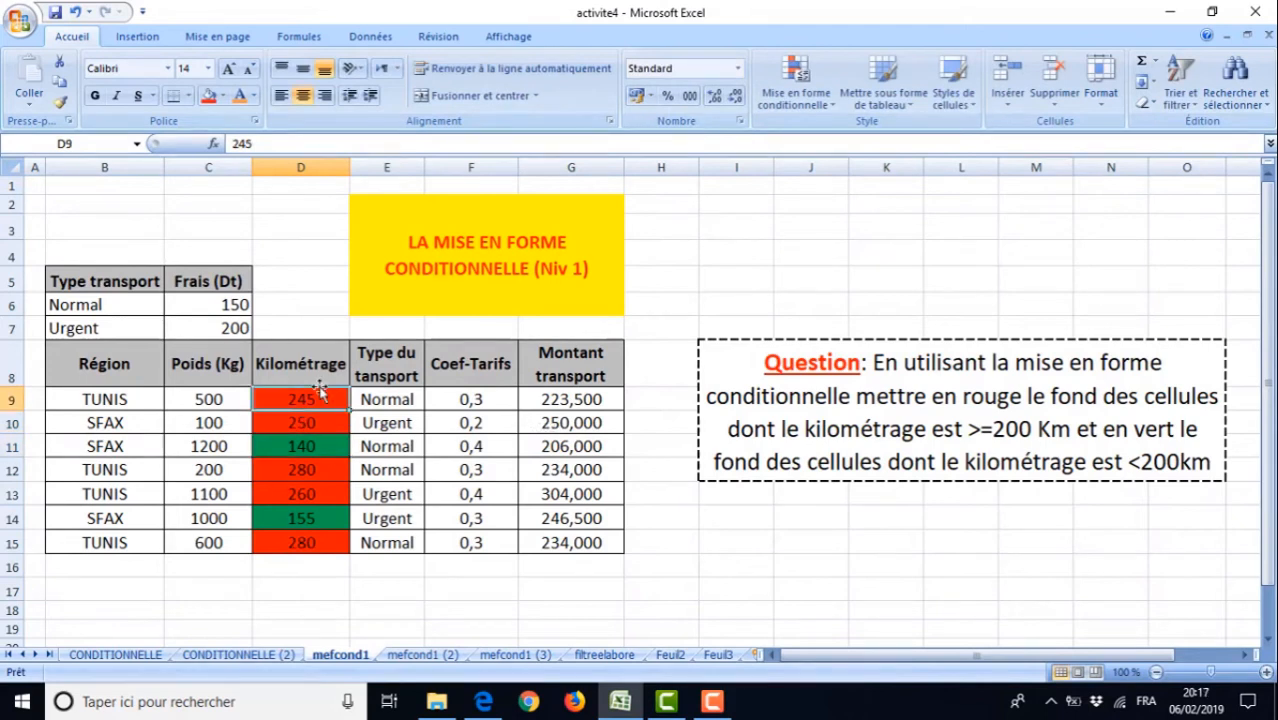
{"action": "type", "text": "150"}
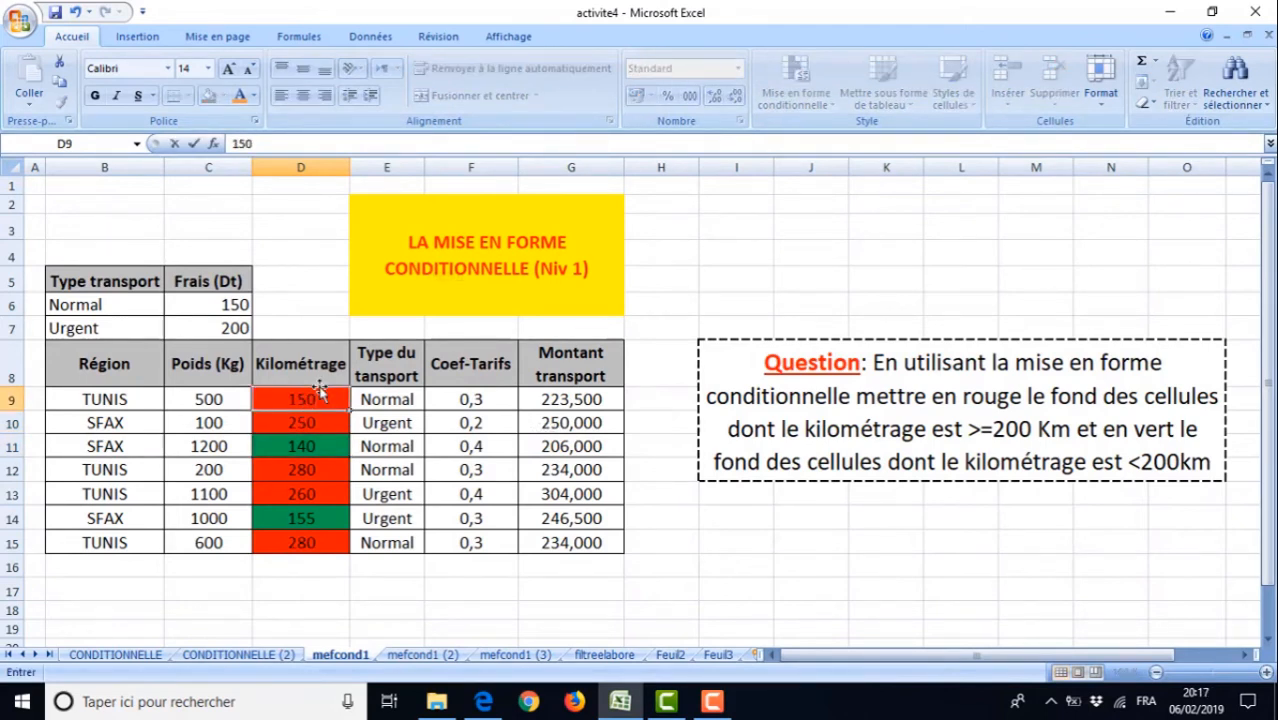
{"action": "key", "text": "Return"}
{"action": "left_click", "coordinate": [661, 560]}
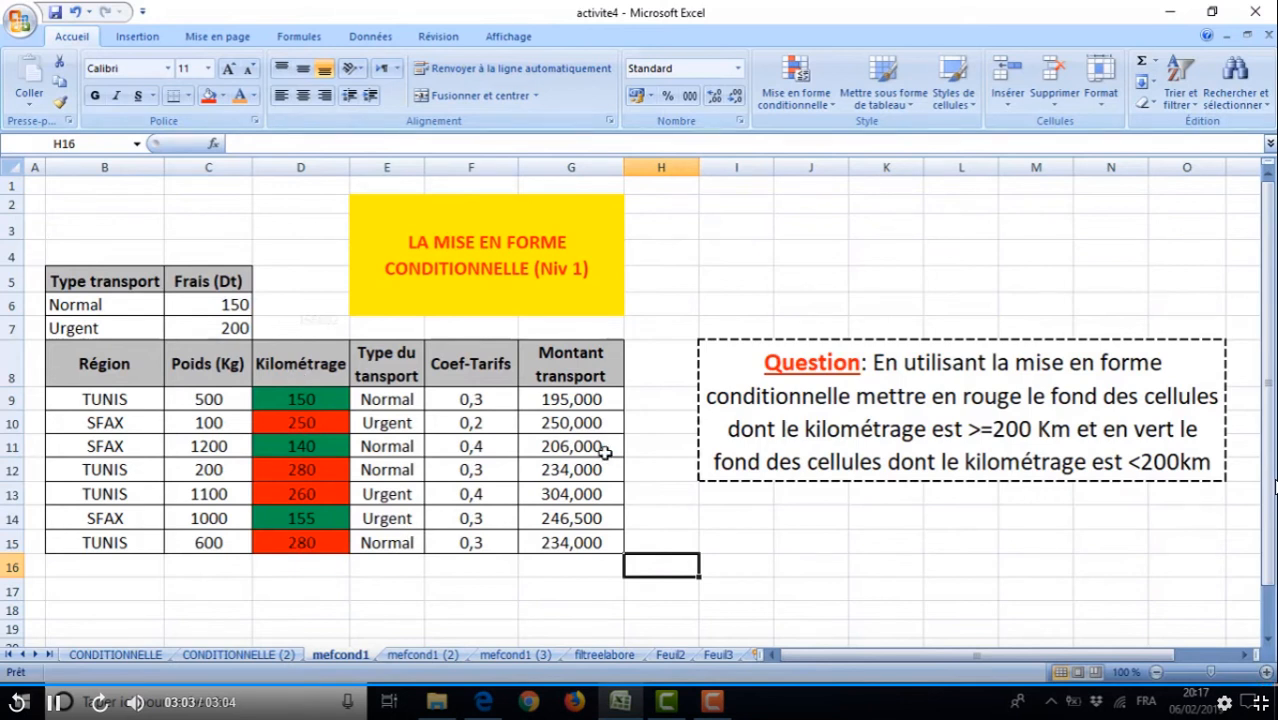
Leave full-screen playback on TakiAcademy and play the lesson "09-La mise en forme conditionnelle (Niv 2)" in full screen
{"action": "left_click", "coordinate": [1261, 704]}
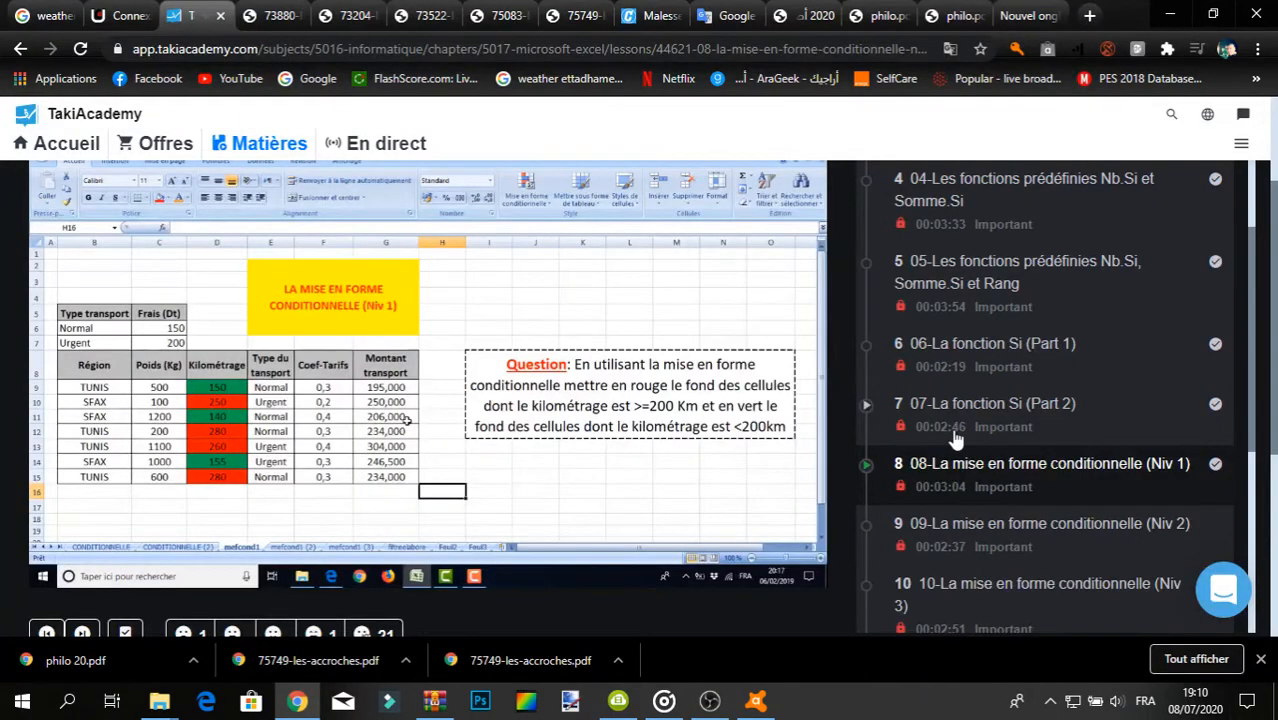
{"action": "left_click", "coordinate": [985, 525]}
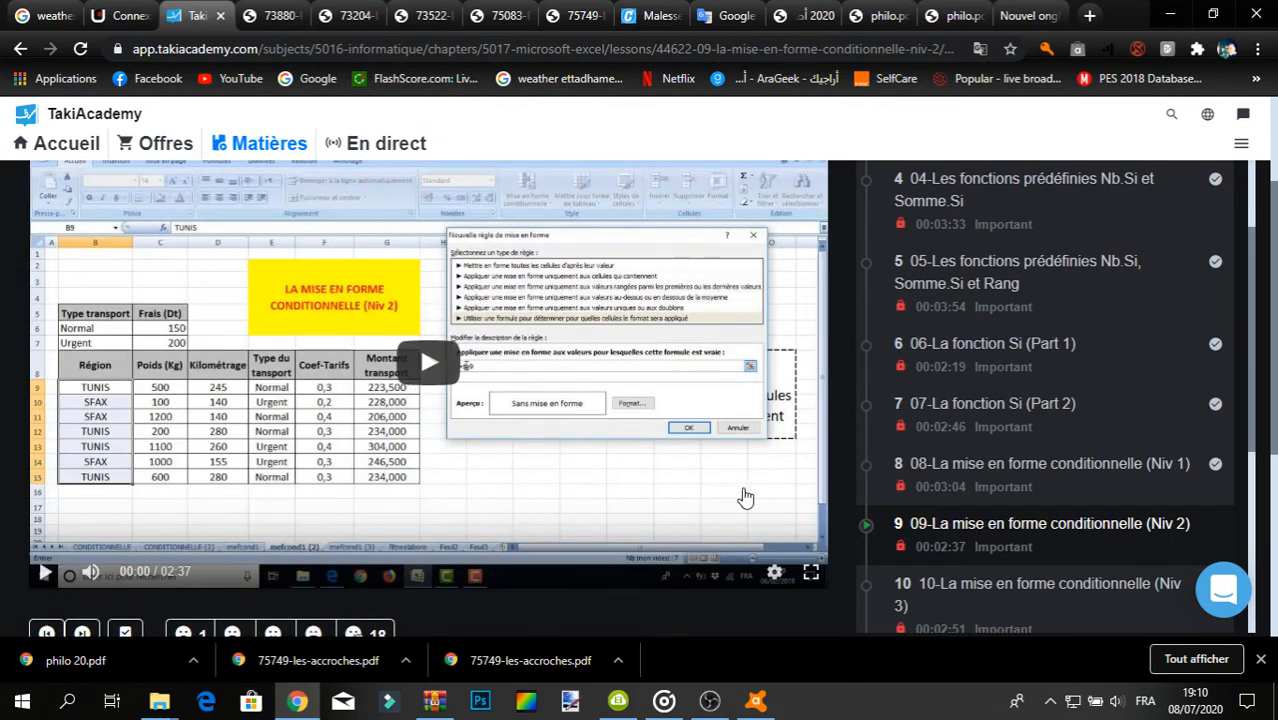
{"action": "left_click", "coordinate": [820, 555]}
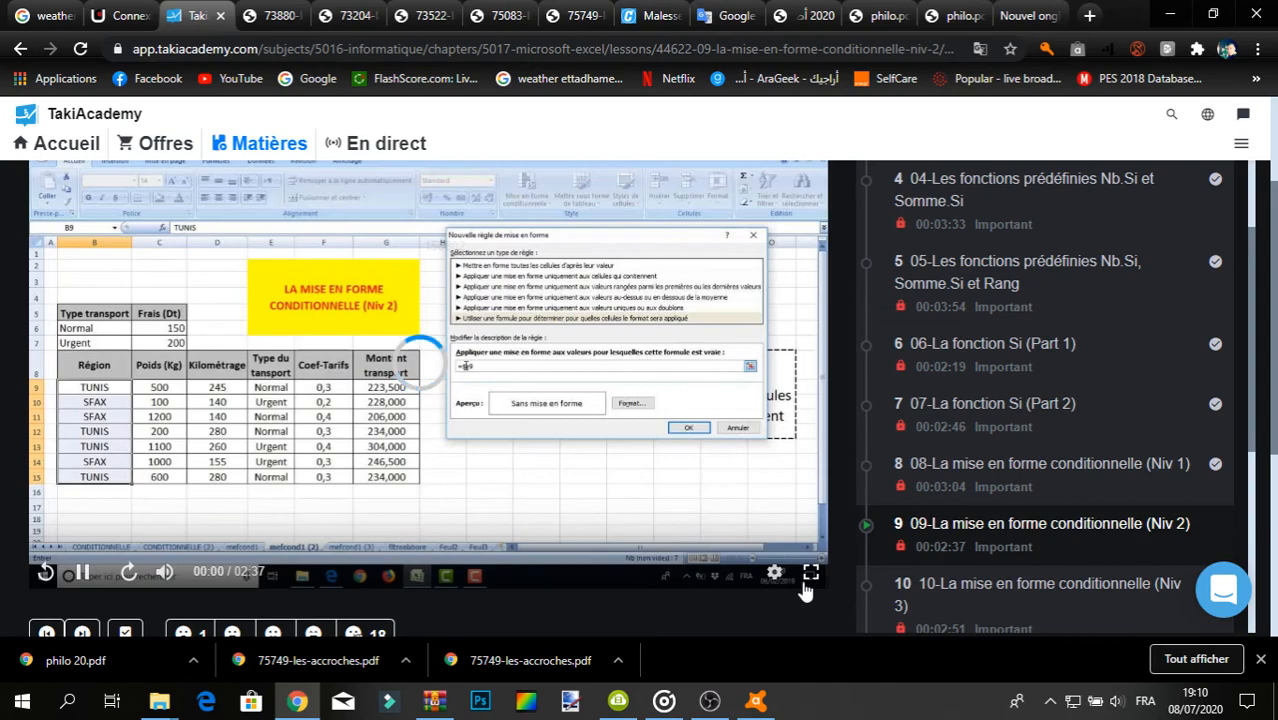
{"action": "left_click", "coordinate": [810, 575]}
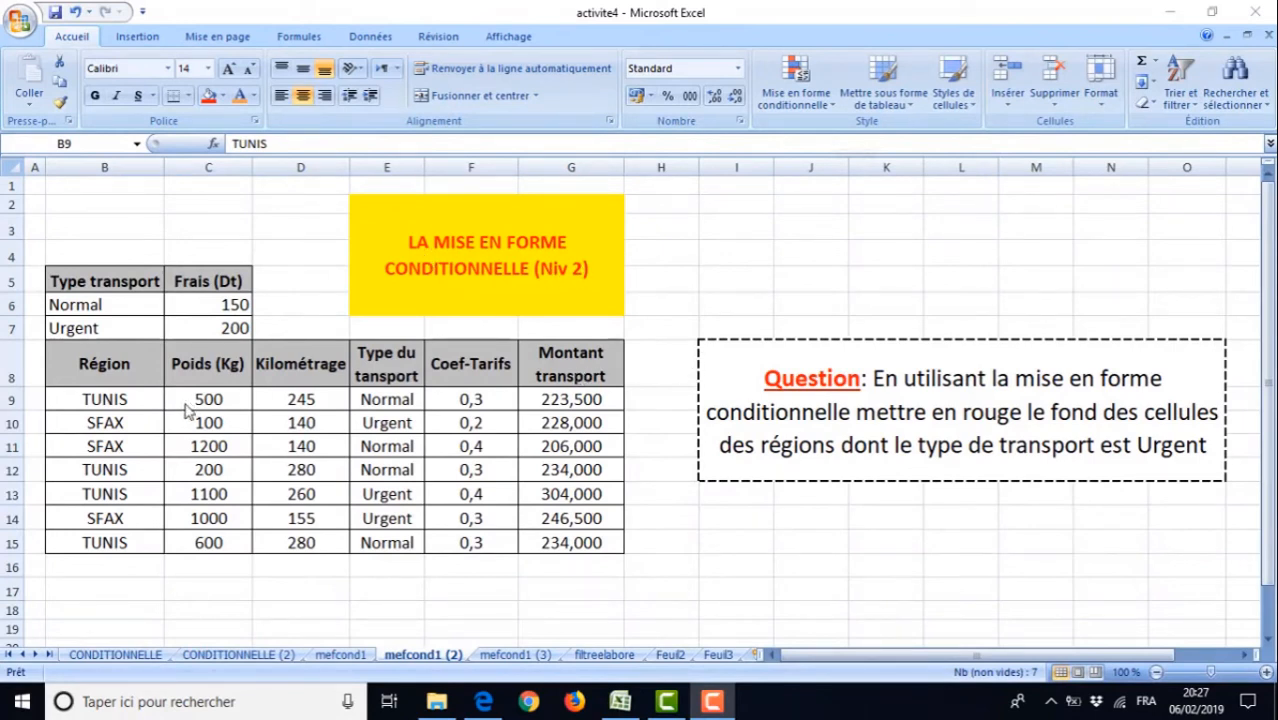
Examine the Région, Kilométrage and Type du transport columns and the region cells of the Urgent rows against the question
{"action": "left_click_drag", "start_coordinate": [95, 365], "coordinate": [62, 541]}
{"action": "left_click_drag", "start_coordinate": [305, 368], "coordinate": [300, 540]}
{"action": "left_click_drag", "start_coordinate": [391, 358], "coordinate": [377, 535]}
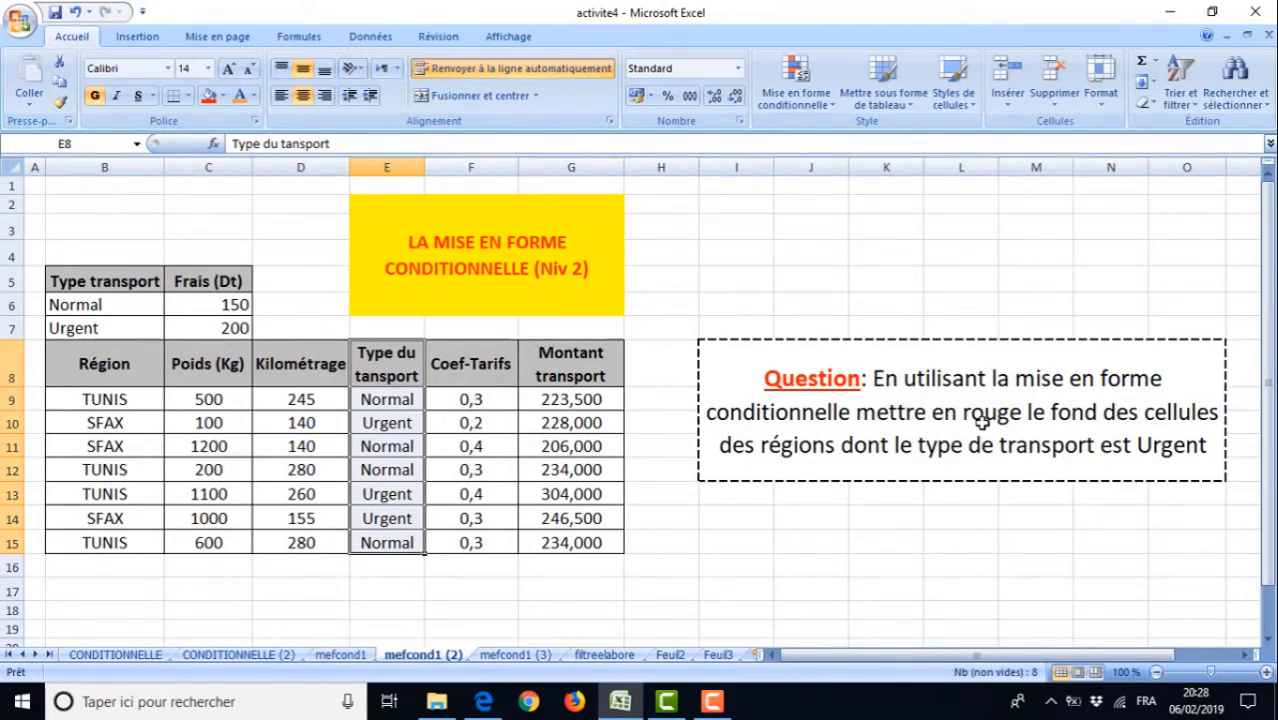
{"action": "left_click_drag", "start_coordinate": [122, 394], "coordinate": [120, 543]}
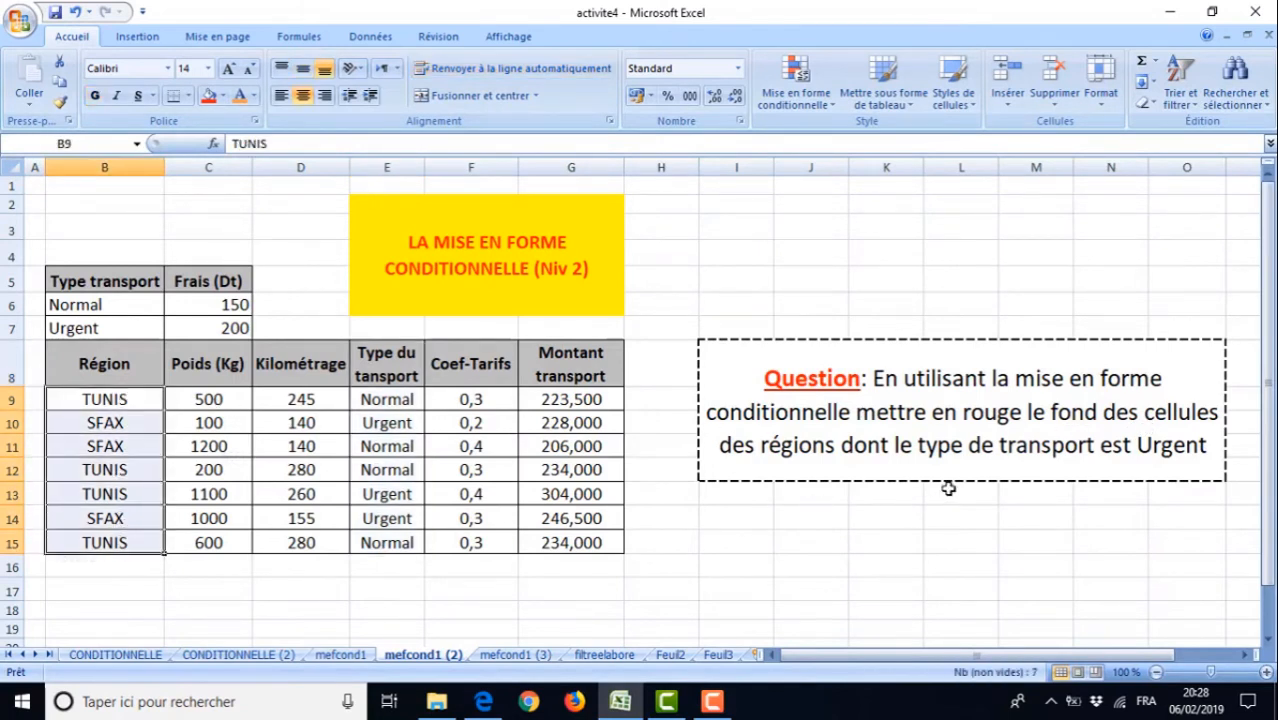
{"action": "left_click_drag", "start_coordinate": [376, 399], "coordinate": [364, 542]}
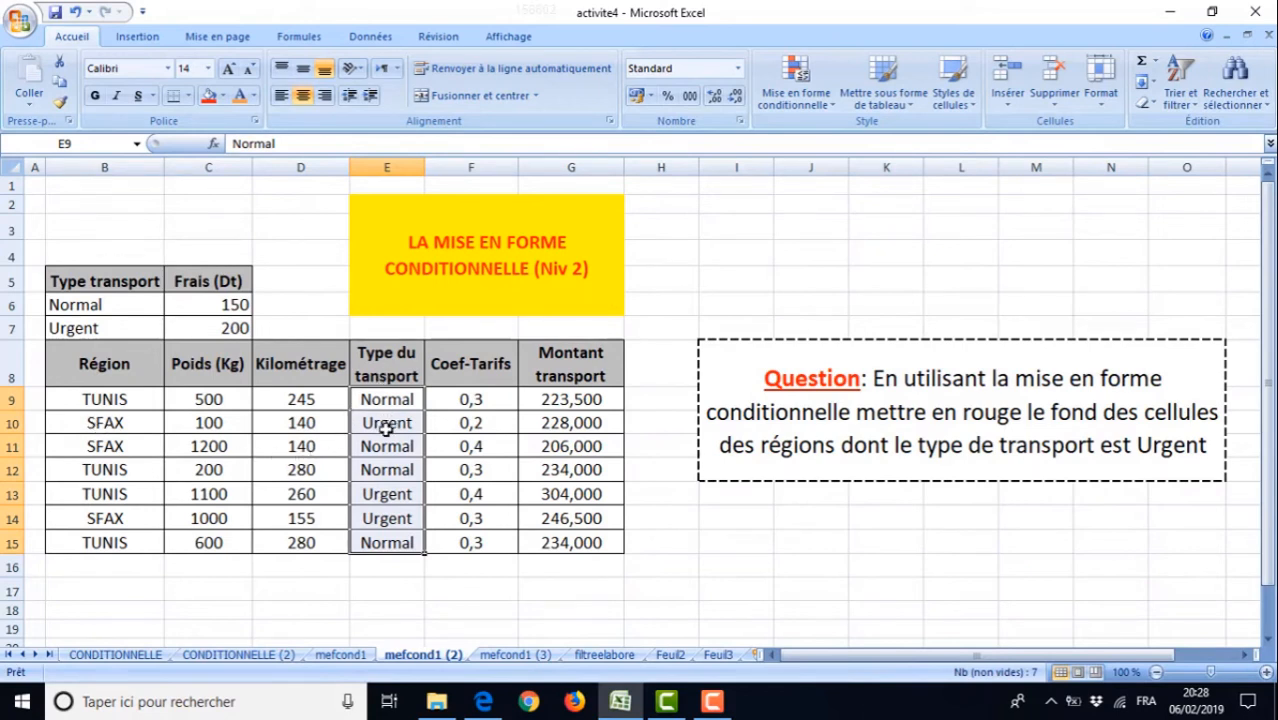
{"action": "left_click", "coordinate": [135, 424]}
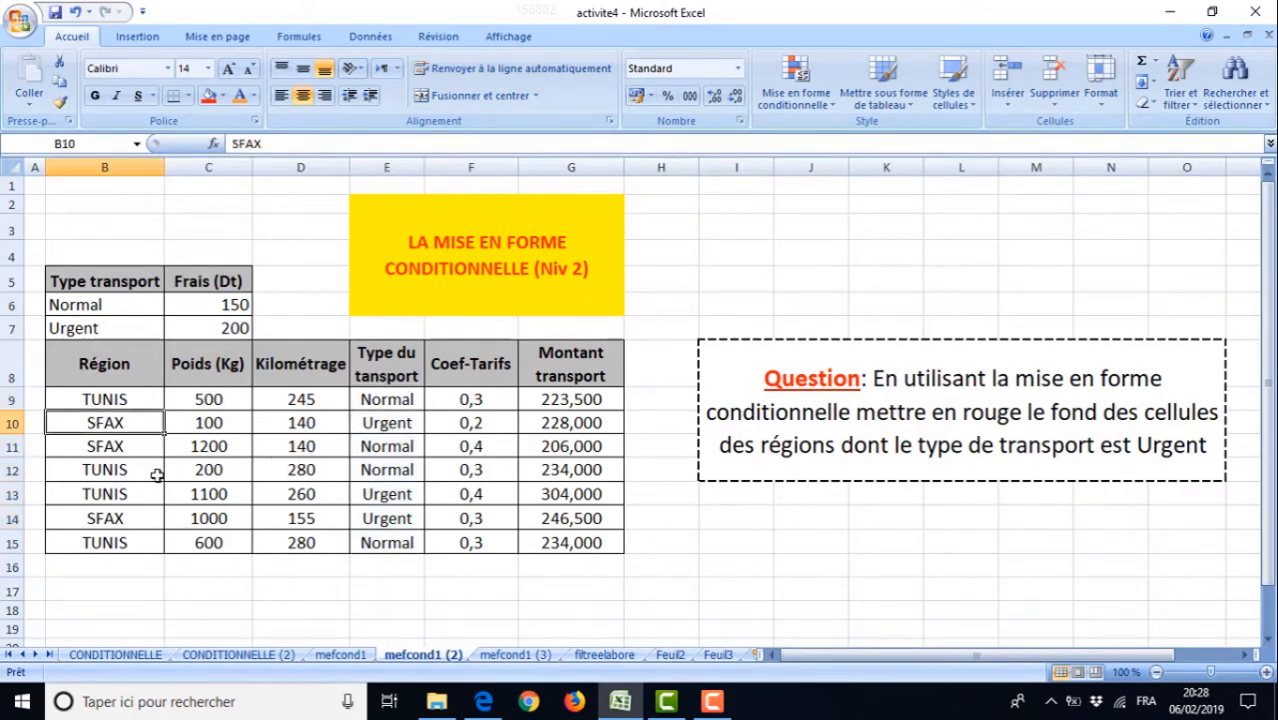
{"action": "left_click", "coordinate": [121, 492]}
{"action": "left_click", "coordinate": [121, 522]}
{"action": "left_click", "coordinate": [705, 548]}
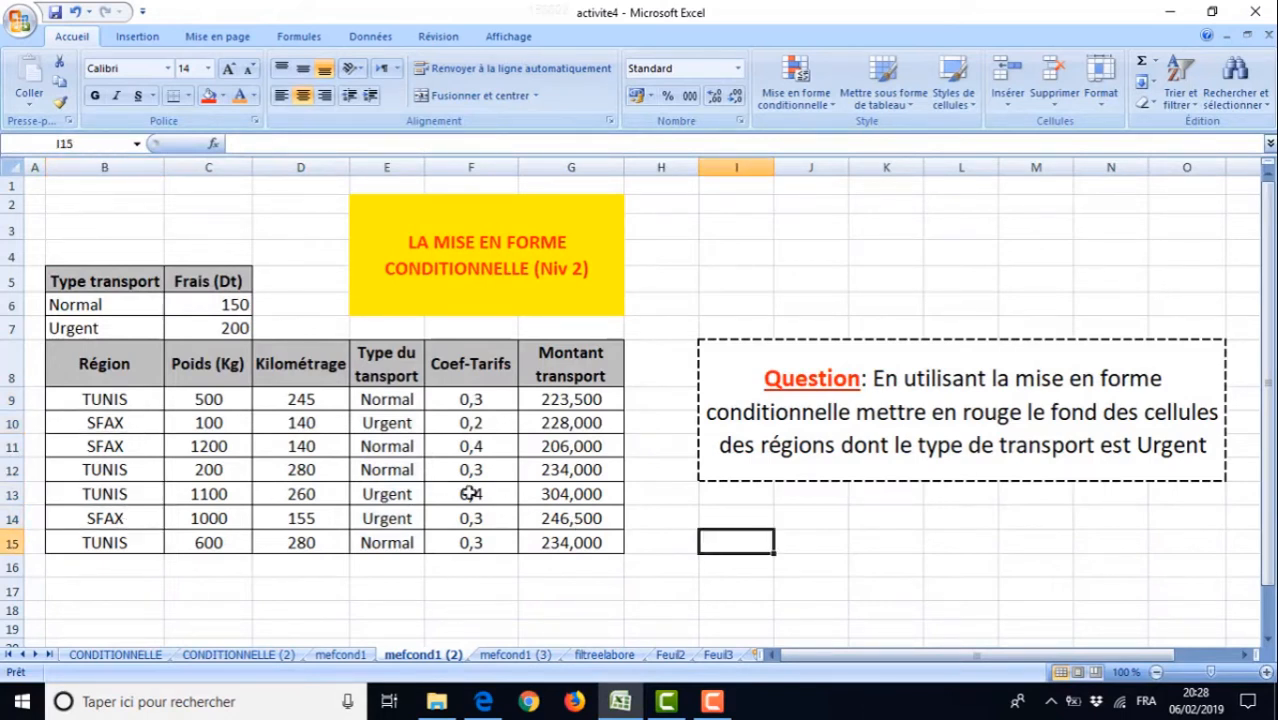
{"action": "key", "text": "Up"}
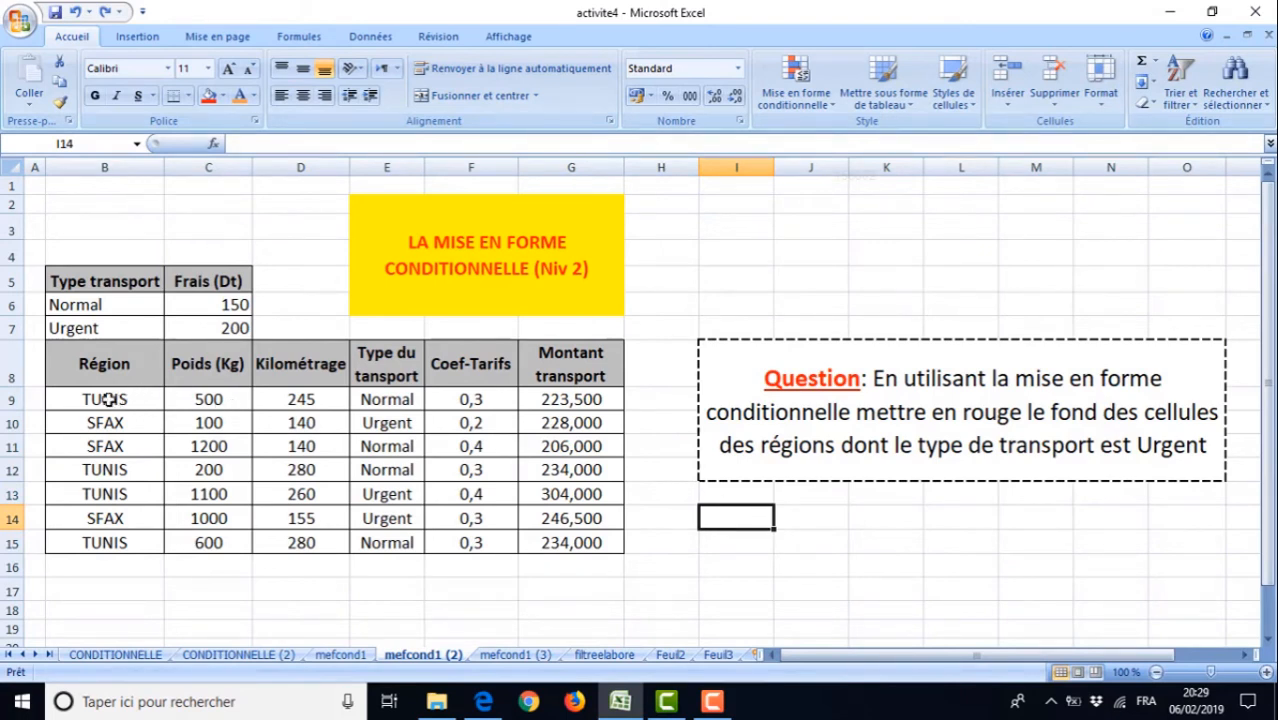
Start a formula-based conditional formatting rule on the Région cells B9:B15 with the formula =$e9="Urgent"
{"action": "left_click_drag", "start_coordinate": [108, 399], "coordinate": [103, 535]}
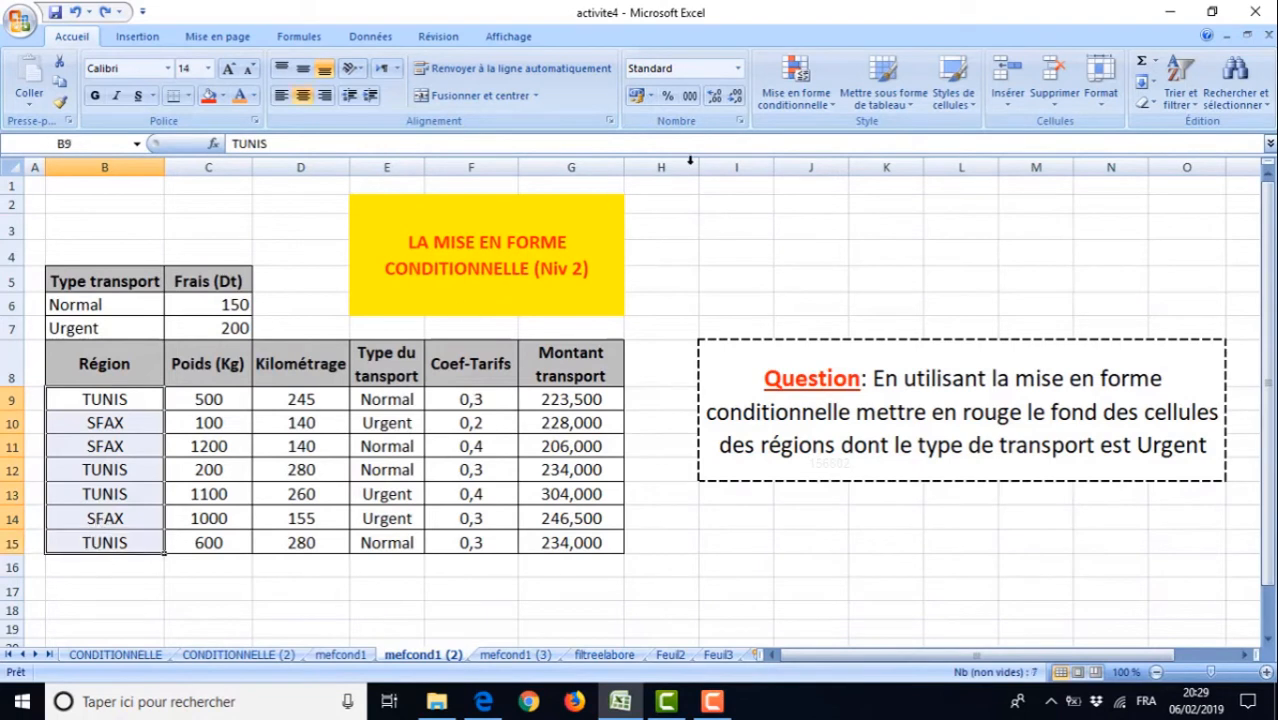
{"action": "left_click", "coordinate": [806, 90]}
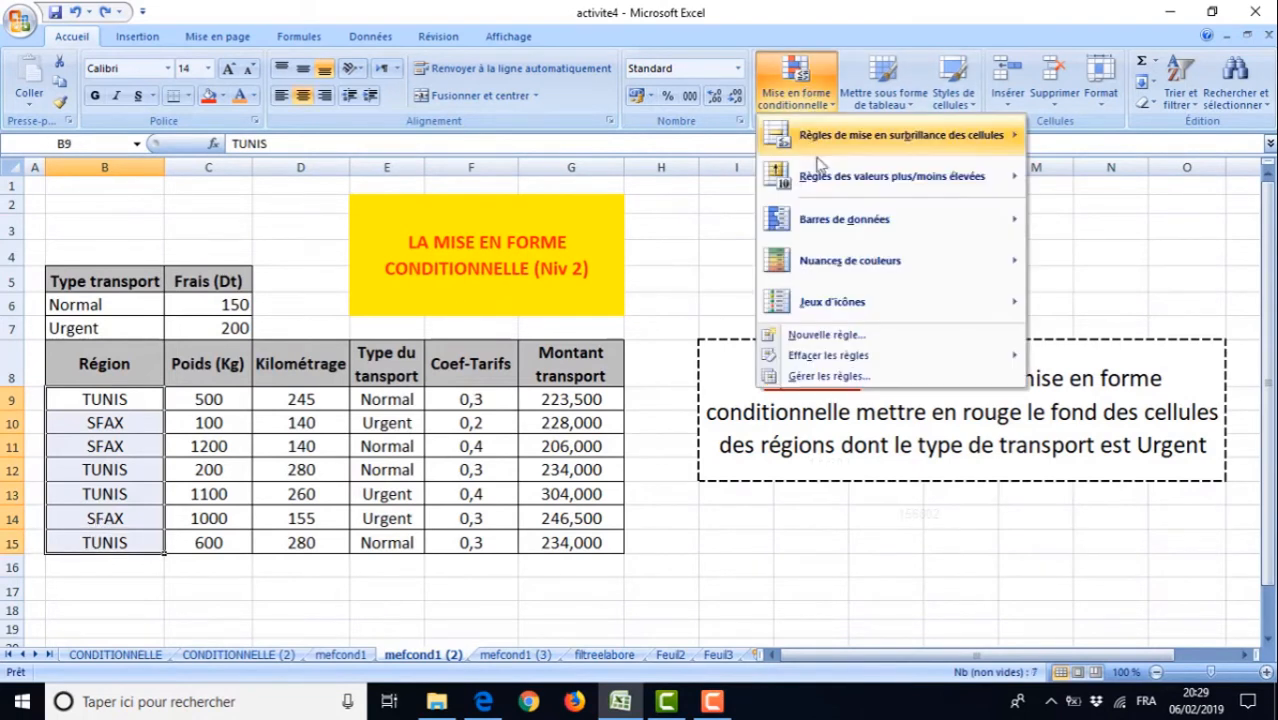
{"action": "left_click", "coordinate": [813, 336]}
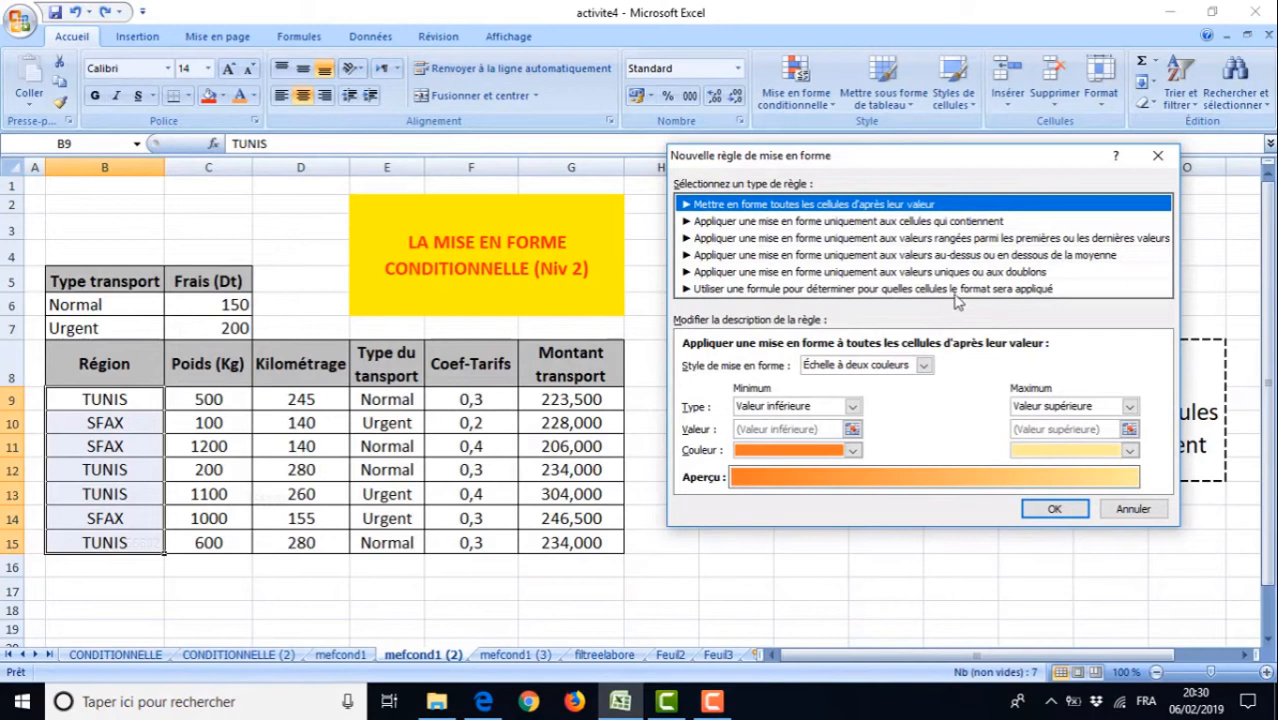
{"action": "left_click", "coordinate": [1005, 290]}
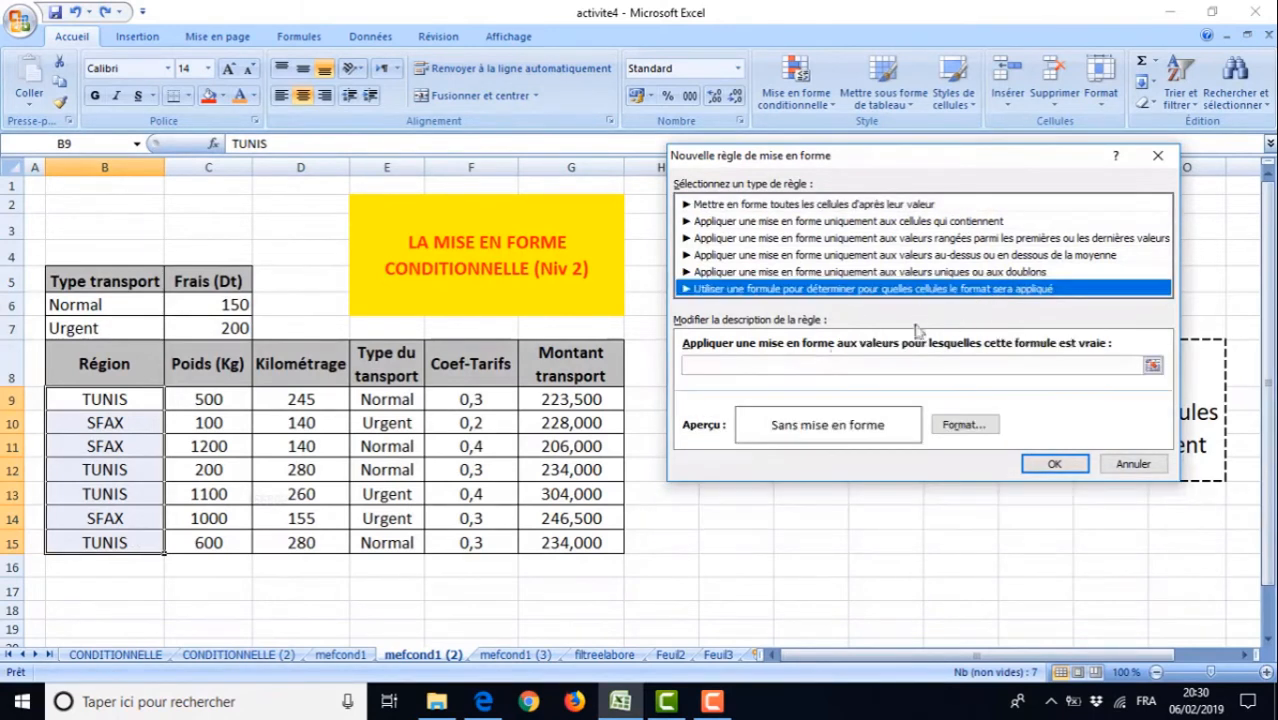
{"action": "left_click", "coordinate": [704, 362]}
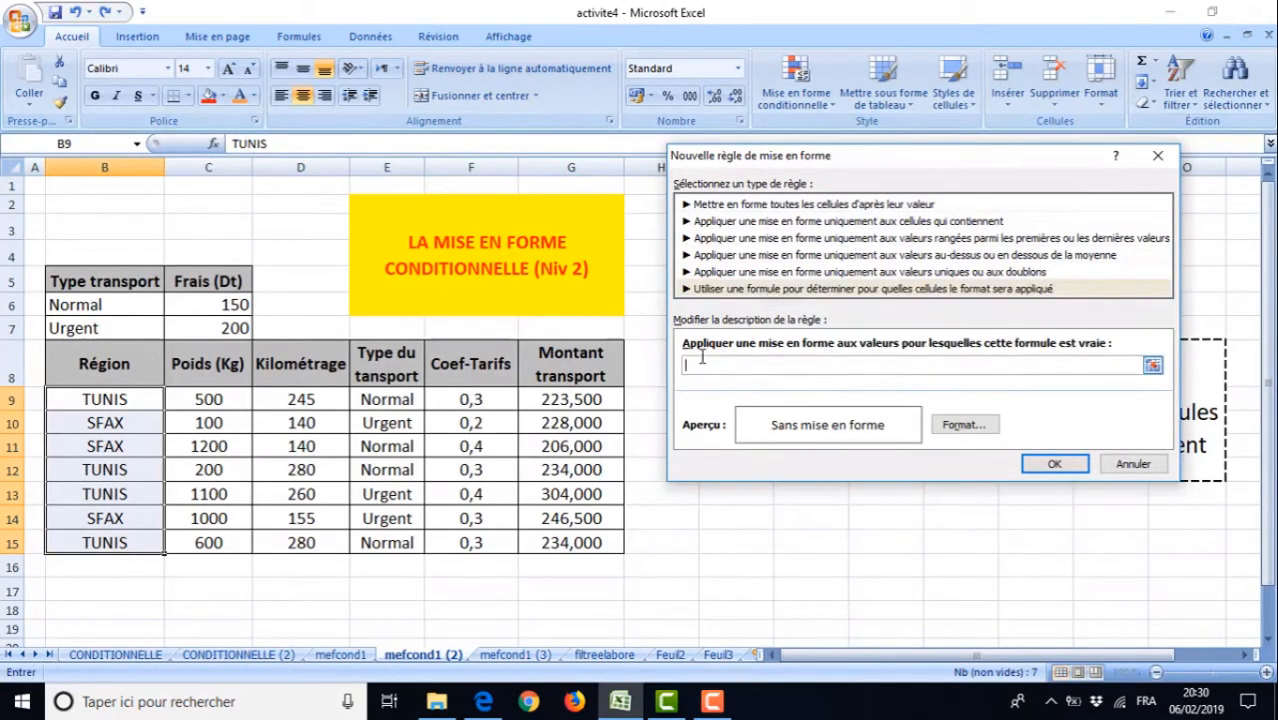
{"action": "type", "text": "="}
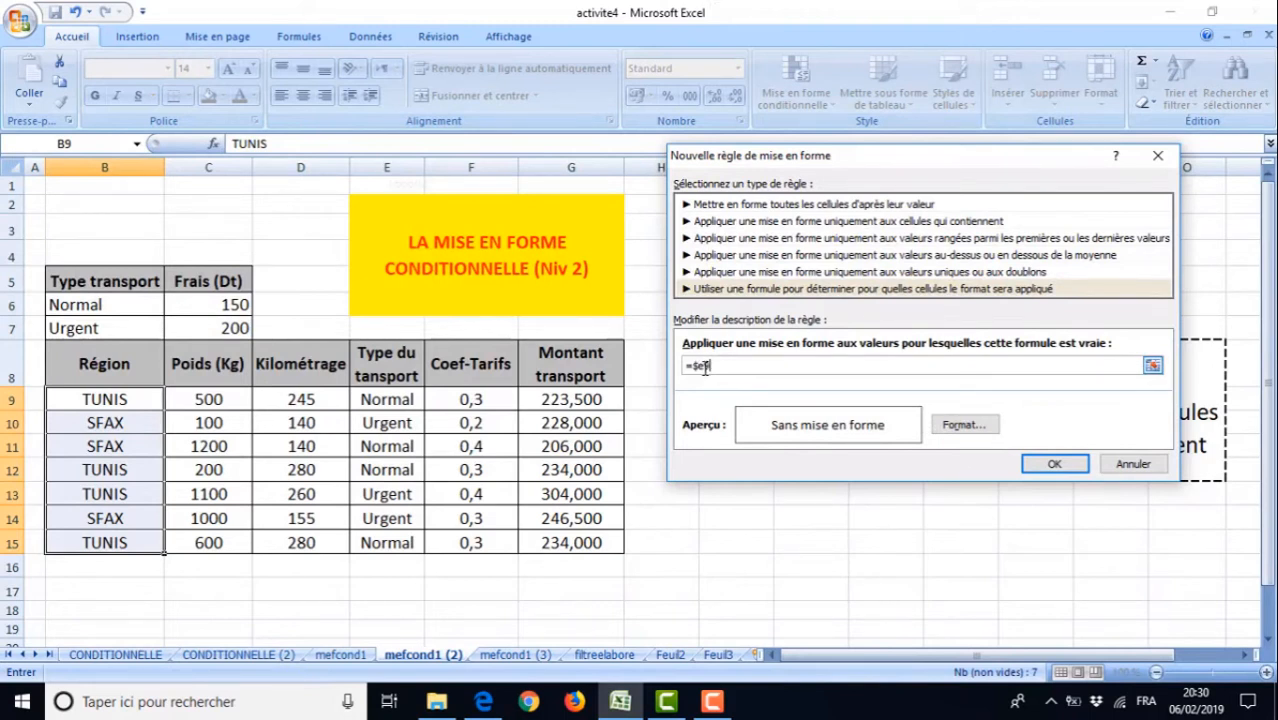
{"action": "type", "text": "\"Urgent"}
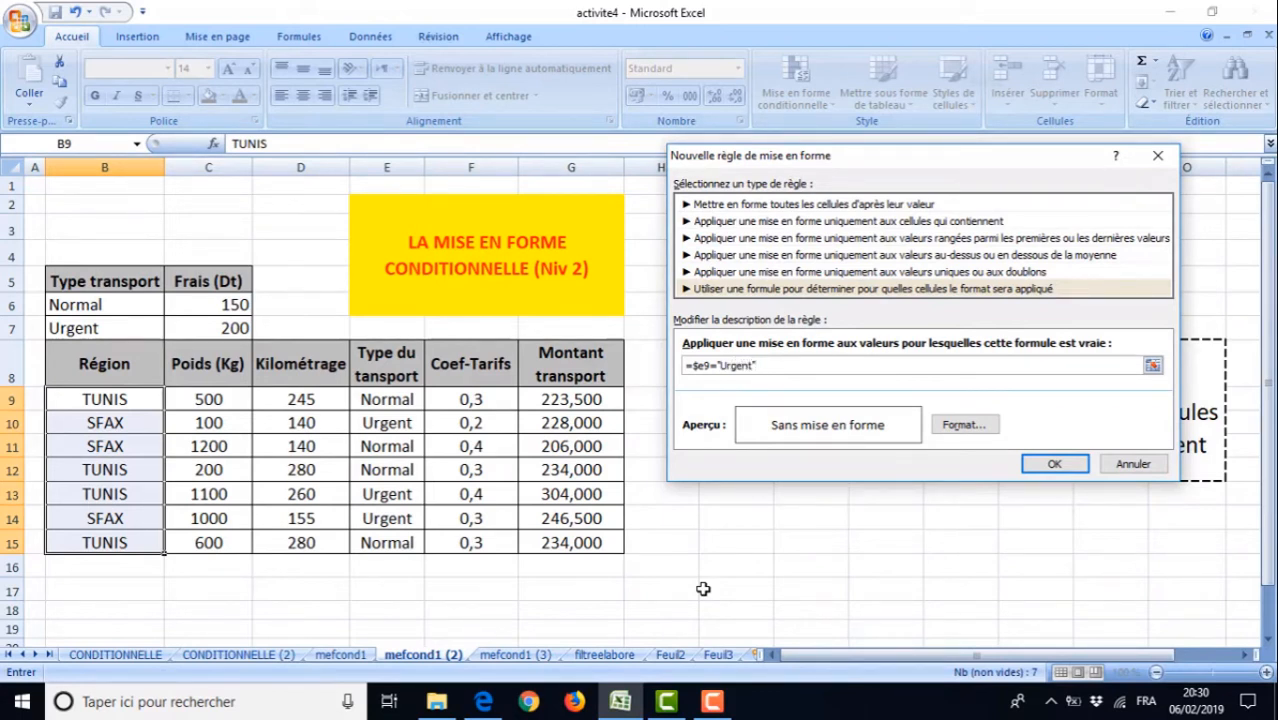
Give the Urgent rule a standard red background fill and apply it to the Région cells
{"action": "left_click", "coordinate": [957, 427]}
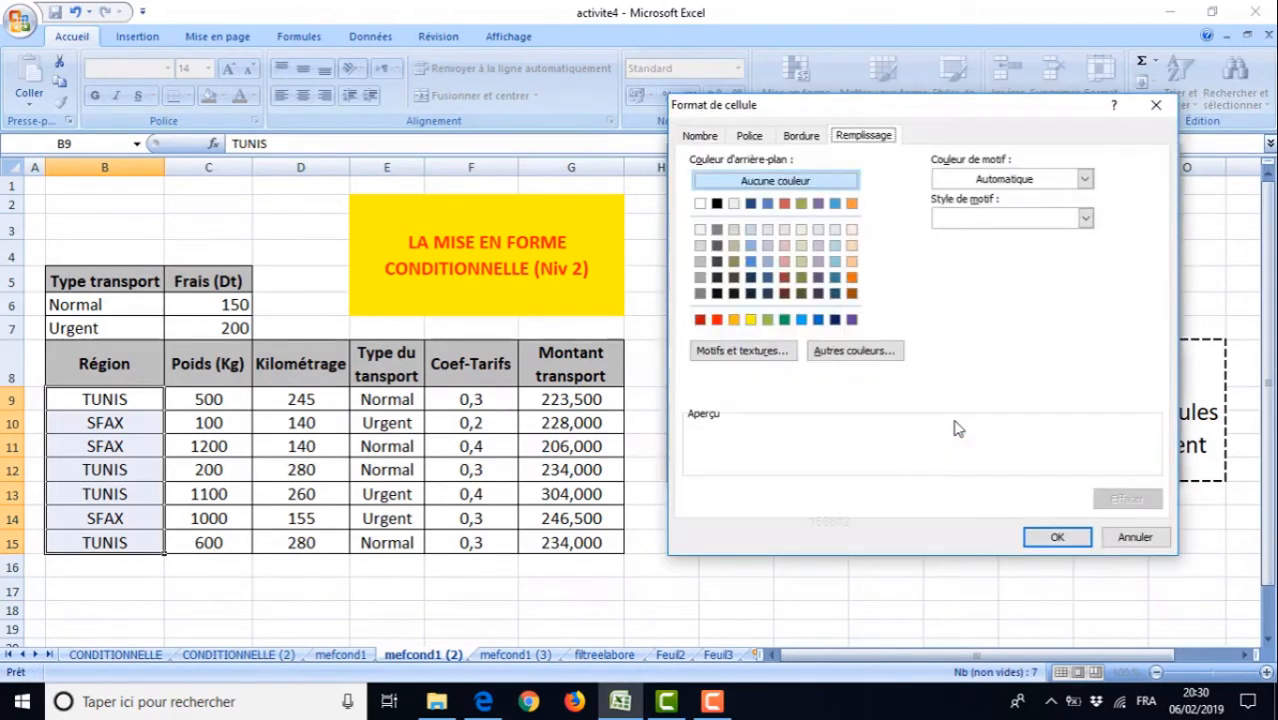
{"action": "left_click", "coordinate": [717, 320]}
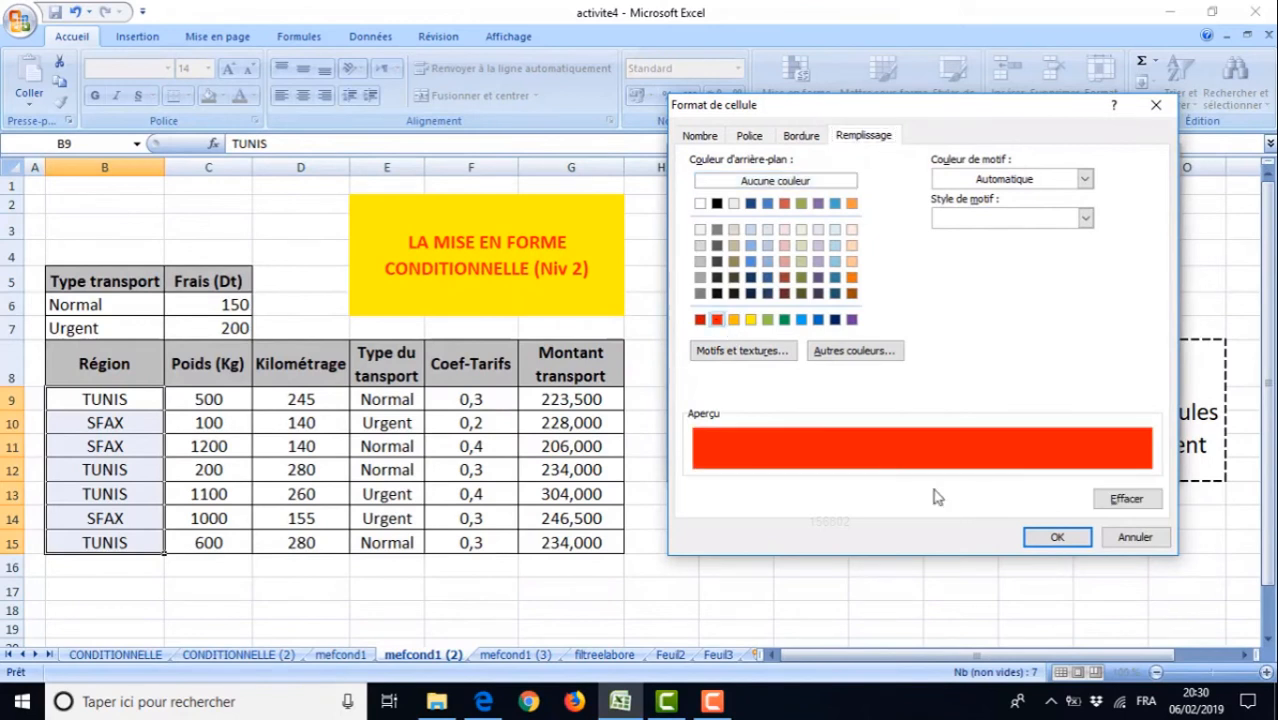
{"action": "left_click", "coordinate": [1052, 538]}
{"action": "left_click", "coordinate": [1054, 463]}
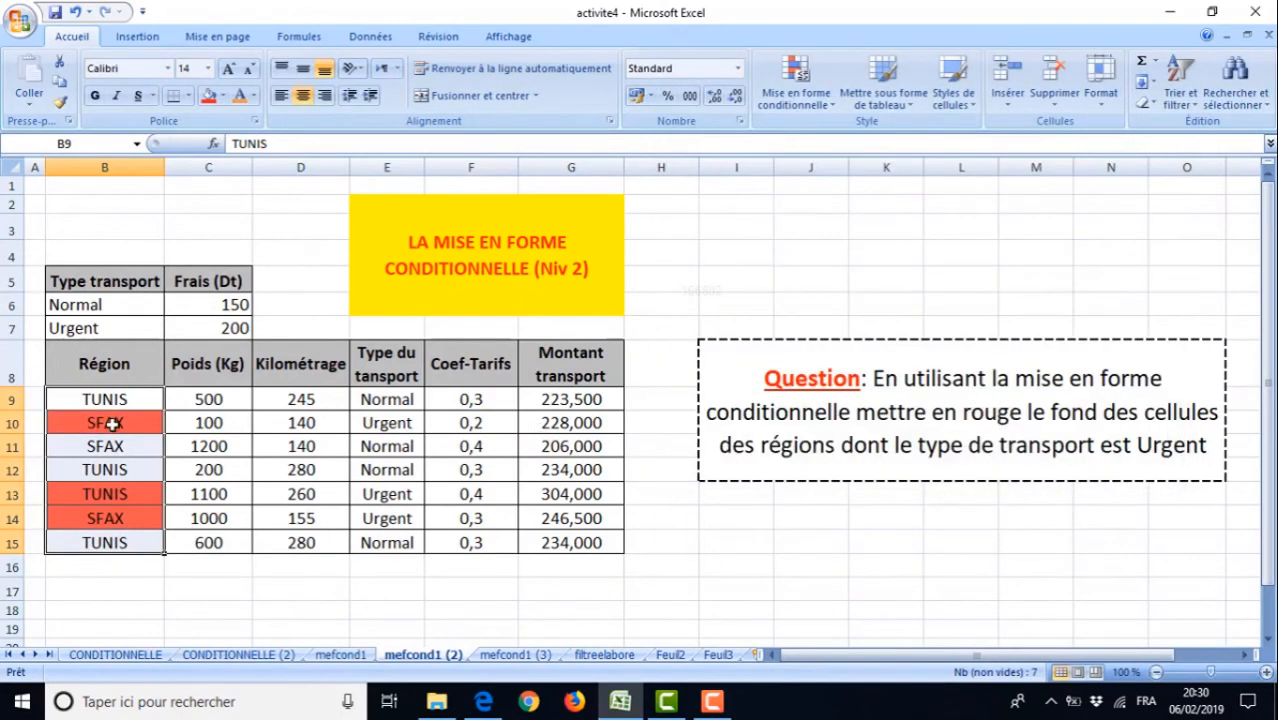
Check the Région cells B10, B13 and B14, and undo the conditional formatting
{"action": "left_click", "coordinate": [110, 423]}
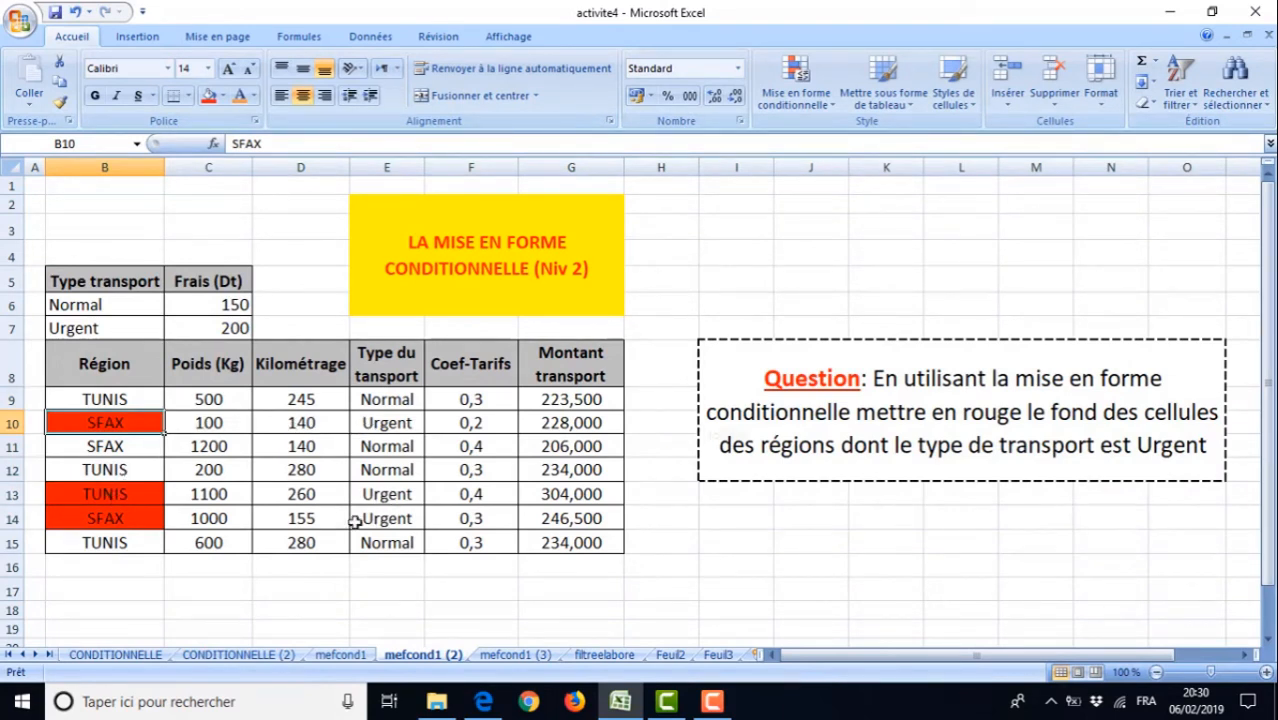
{"action": "left_click", "coordinate": [80, 494]}
{"action": "left_click", "coordinate": [78, 518]}
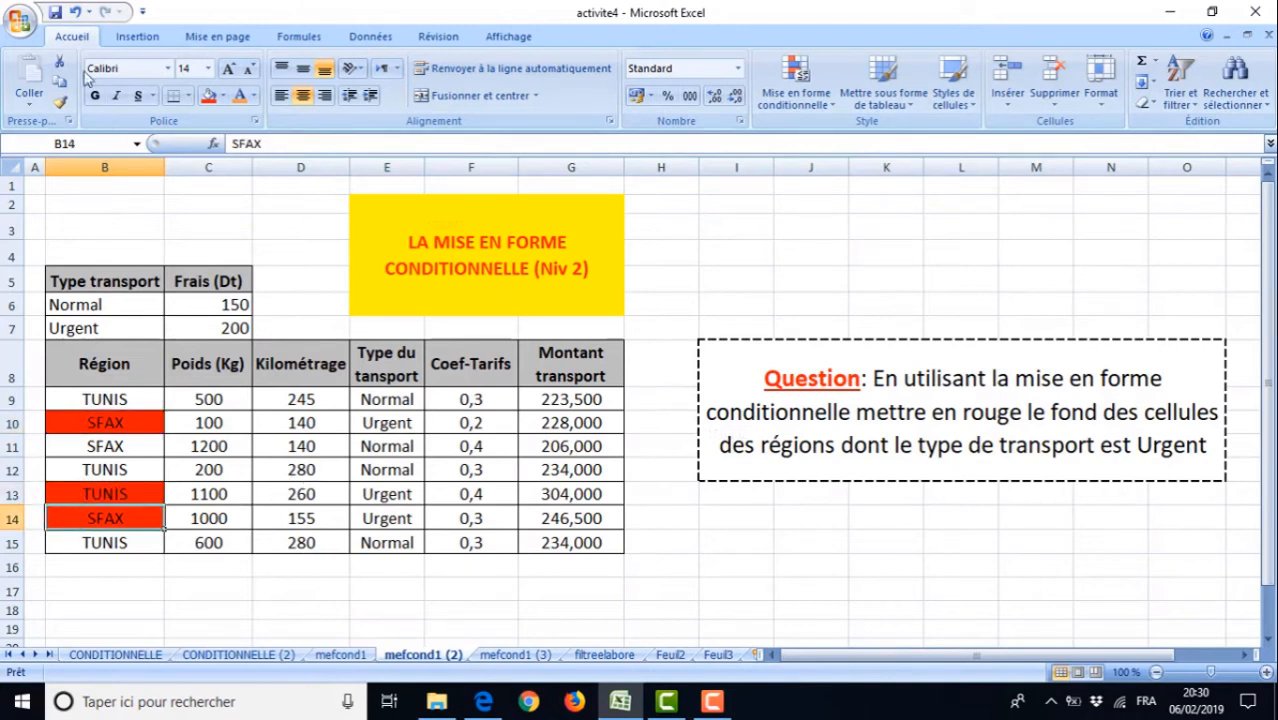
{"action": "left_click", "coordinate": [74, 14]}
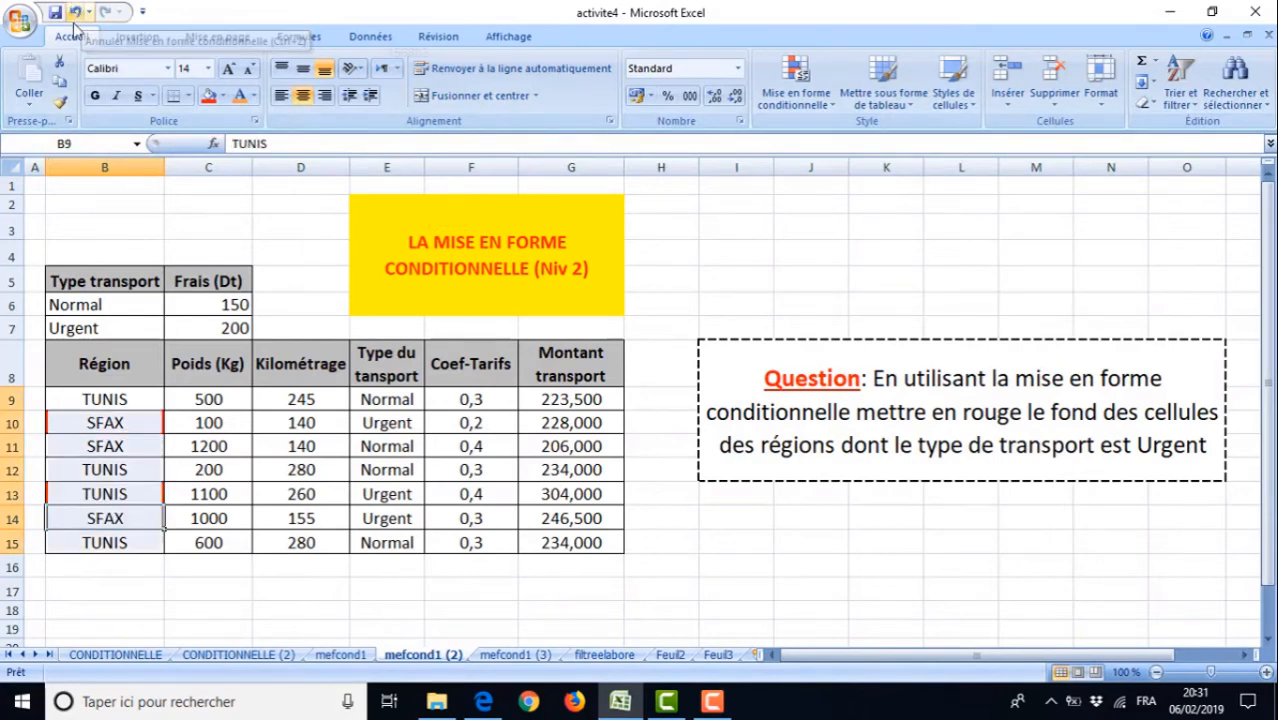
Start a formula-based conditional formatting rule on the whole table body B9:G15 with the formula =$e9="Urgent"
{"action": "left_click", "coordinate": [92, 399]}
{"action": "left_click_drag", "start_coordinate": [92, 399], "coordinate": [548, 540]}
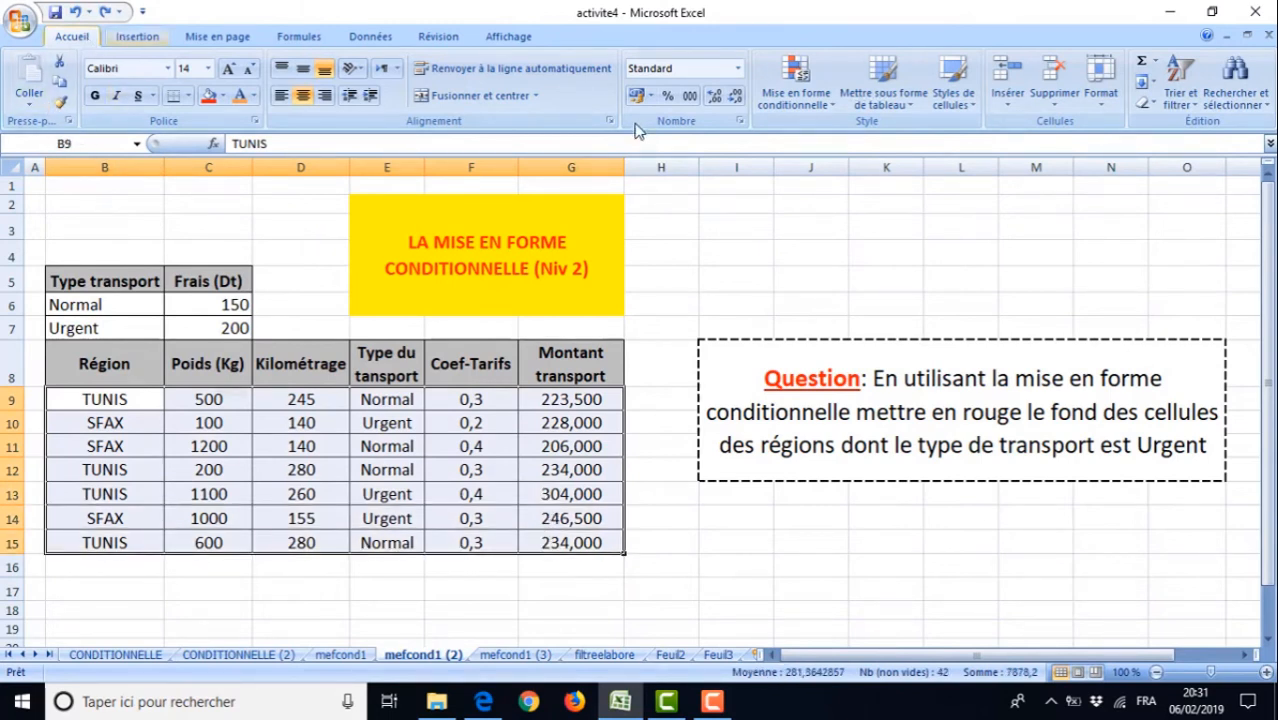
{"action": "left_click", "coordinate": [783, 103]}
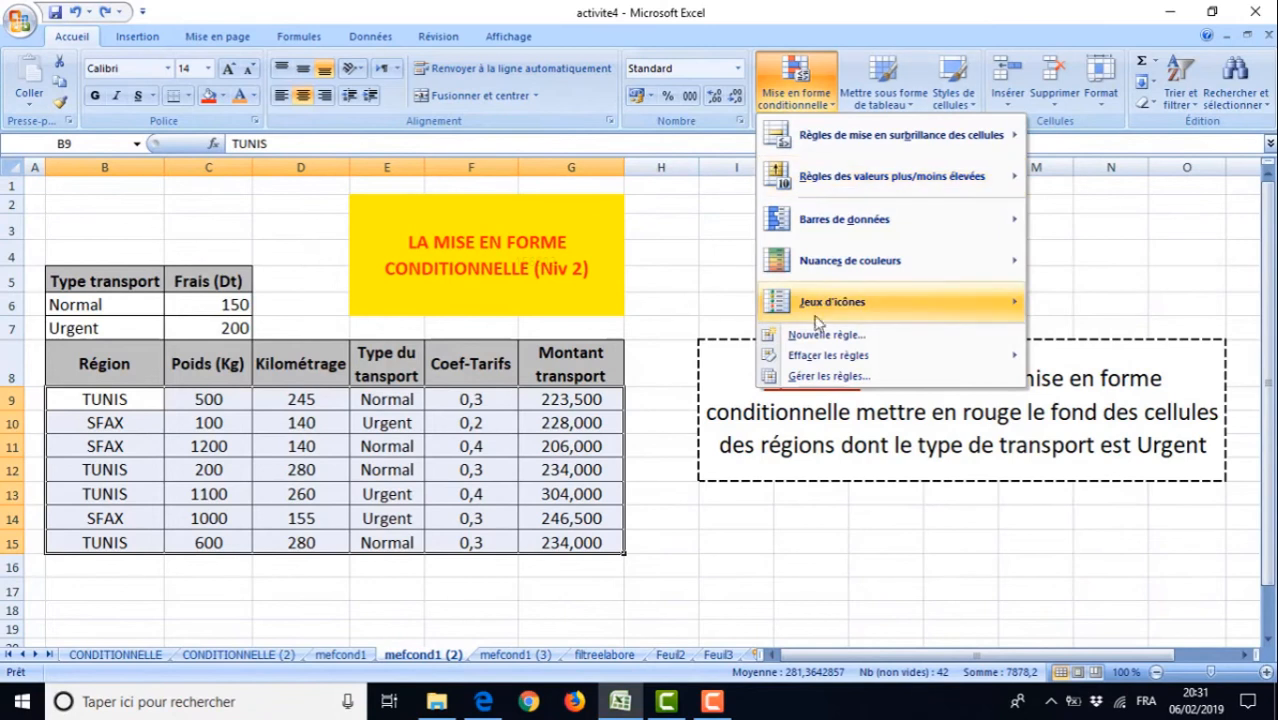
{"action": "left_click", "coordinate": [814, 336]}
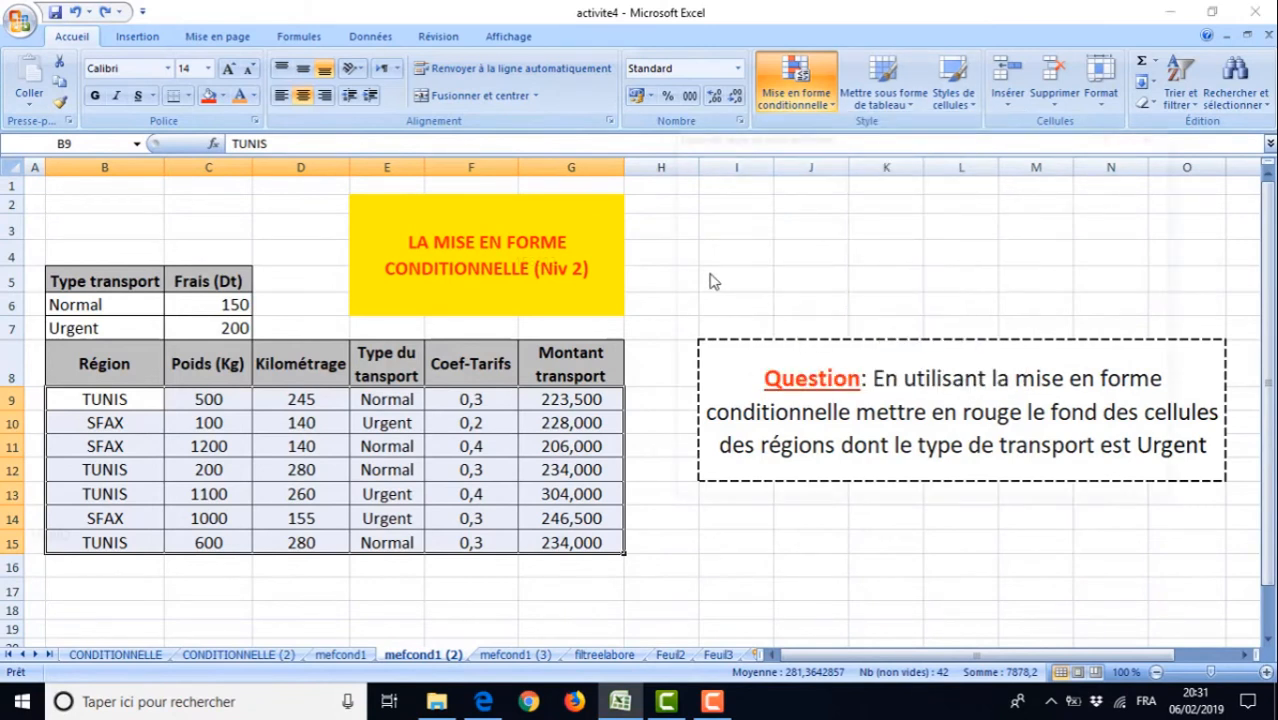
{"action": "left_click", "coordinate": [731, 268]}
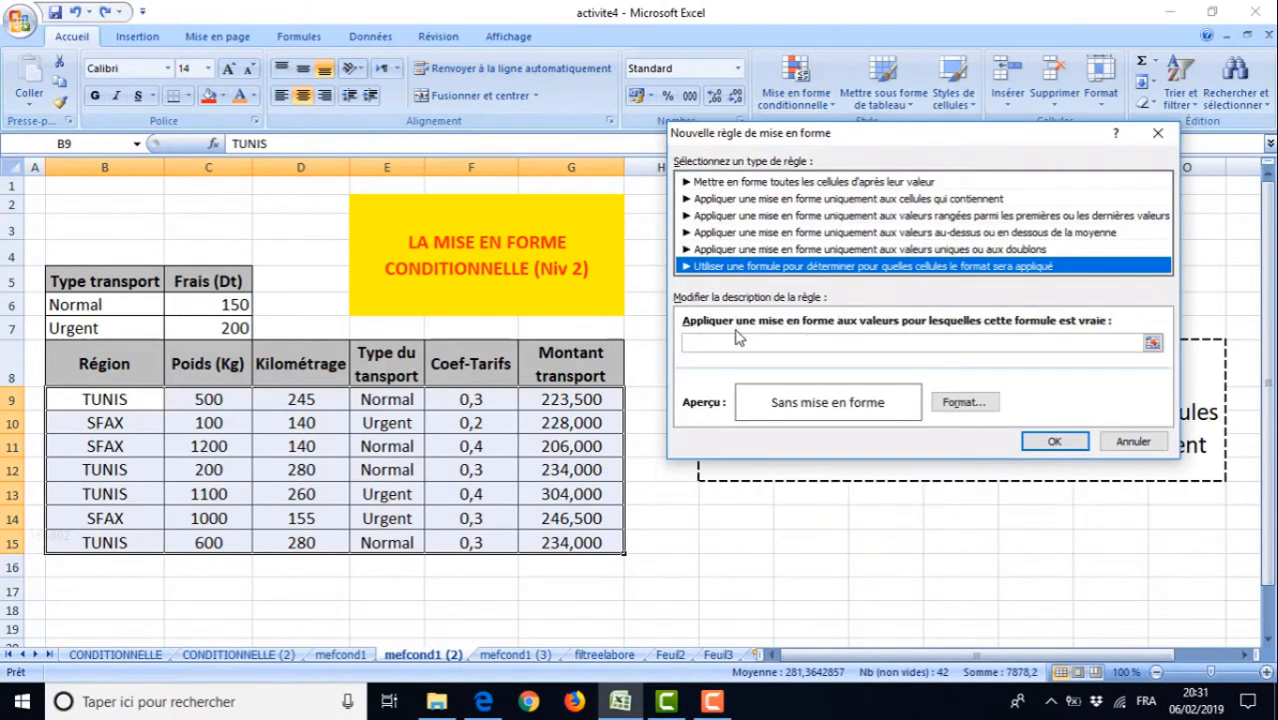
{"action": "left_click", "coordinate": [731, 342]}
{"action": "type", "text": "="}
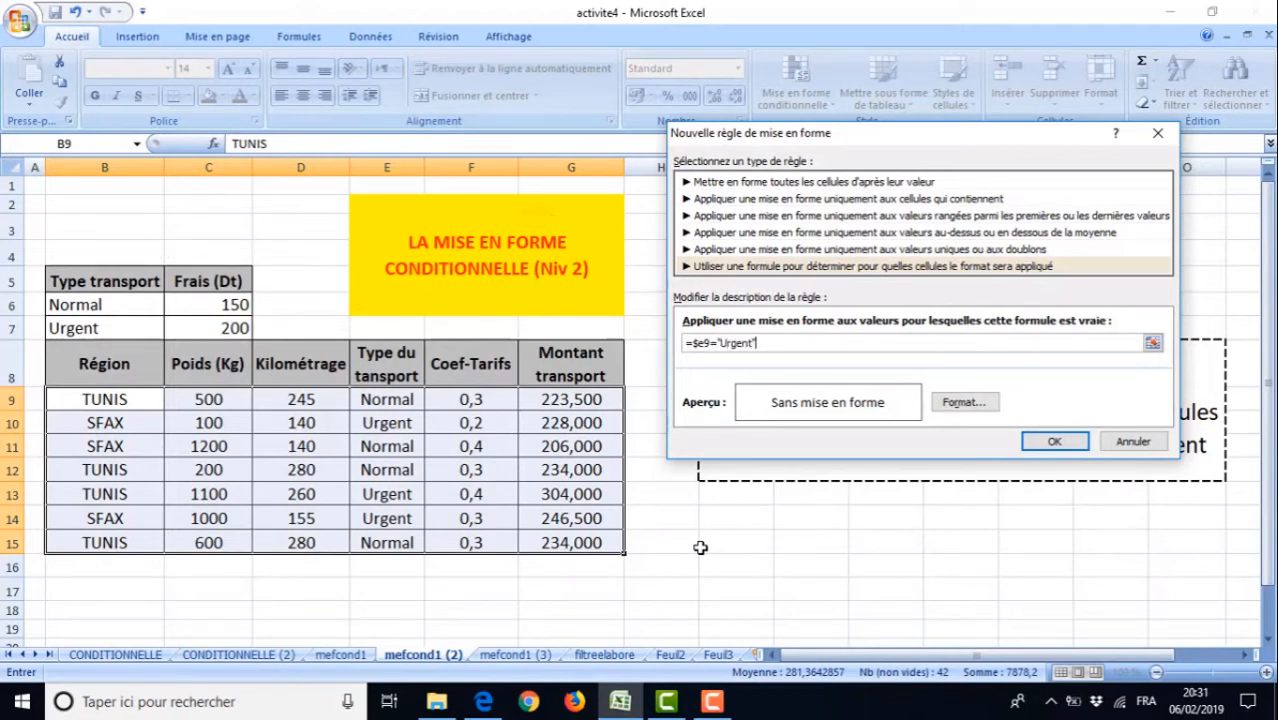
Give the Urgent row rule a standard red background fill and apply it to B9:G15
{"action": "left_click", "coordinate": [944, 410]}
{"action": "key", "text": "Return"}
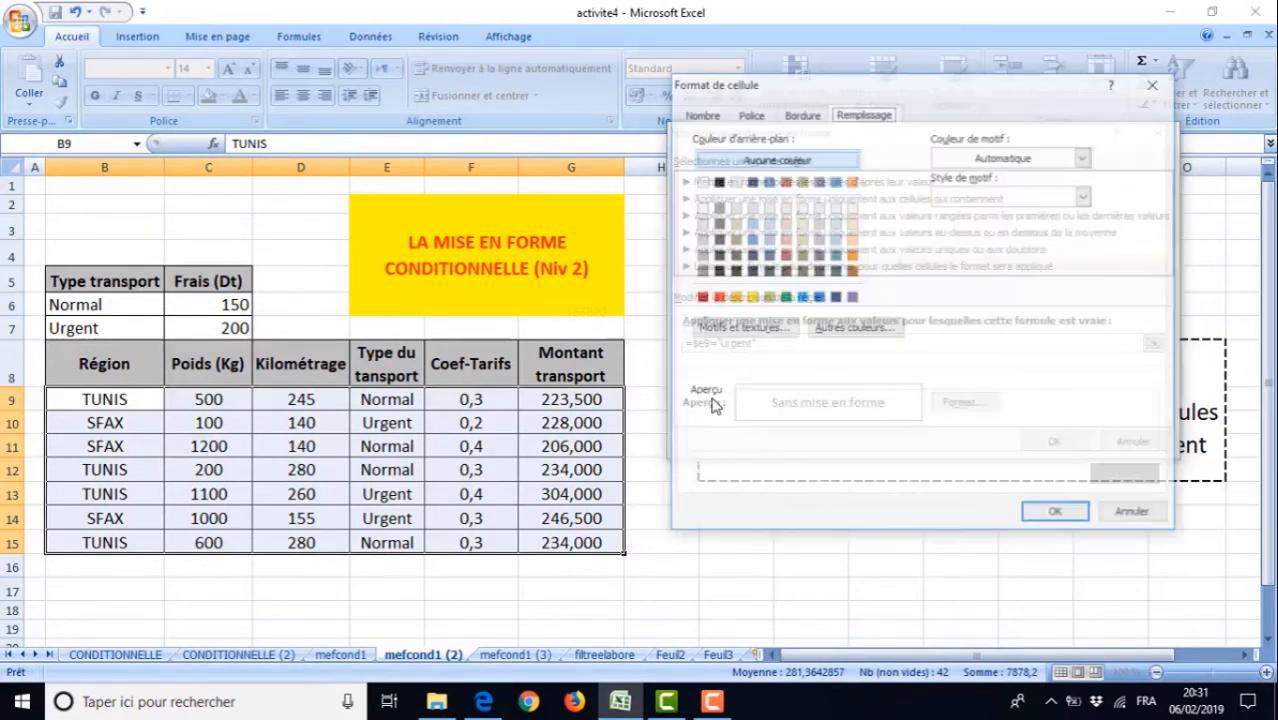
{"action": "left_click", "coordinate": [717, 298]}
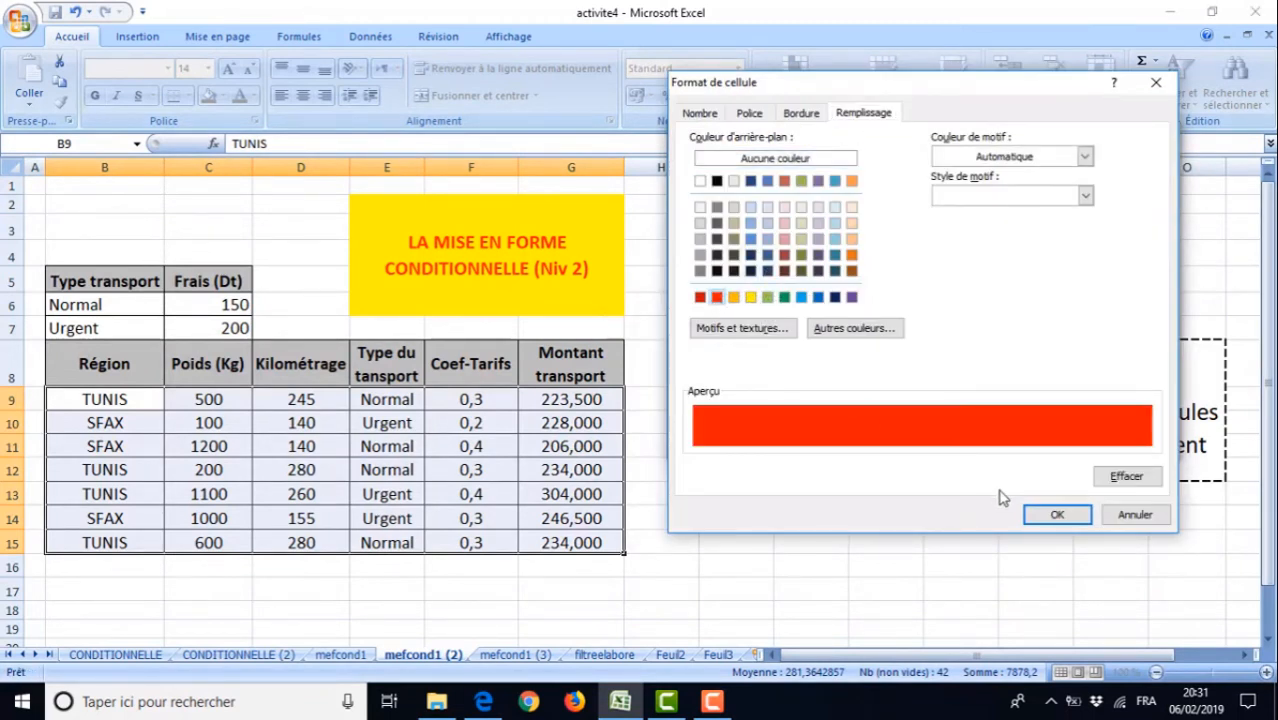
{"action": "left_click", "coordinate": [1055, 514]}
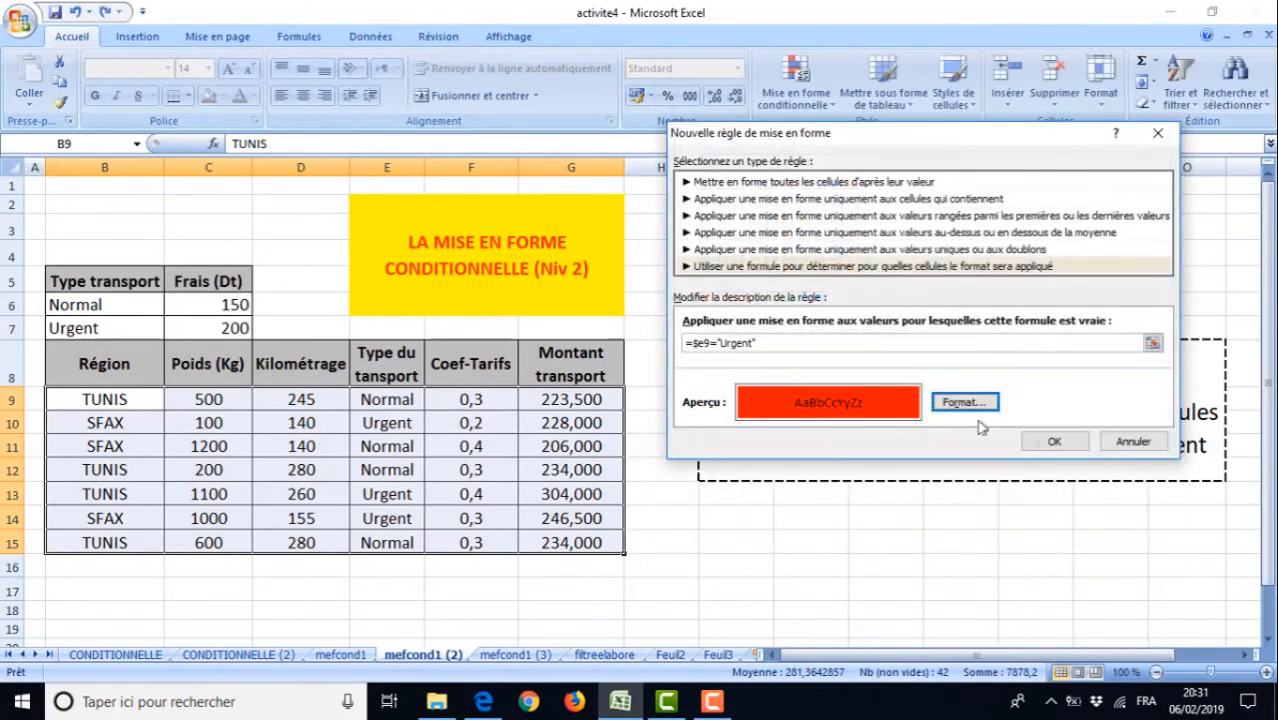
{"action": "left_click", "coordinate": [1052, 440]}
Check the formatted rows 10, 13 and 14 against their Urgent values in the transport type column
{"action": "left_click", "coordinate": [117, 427]}
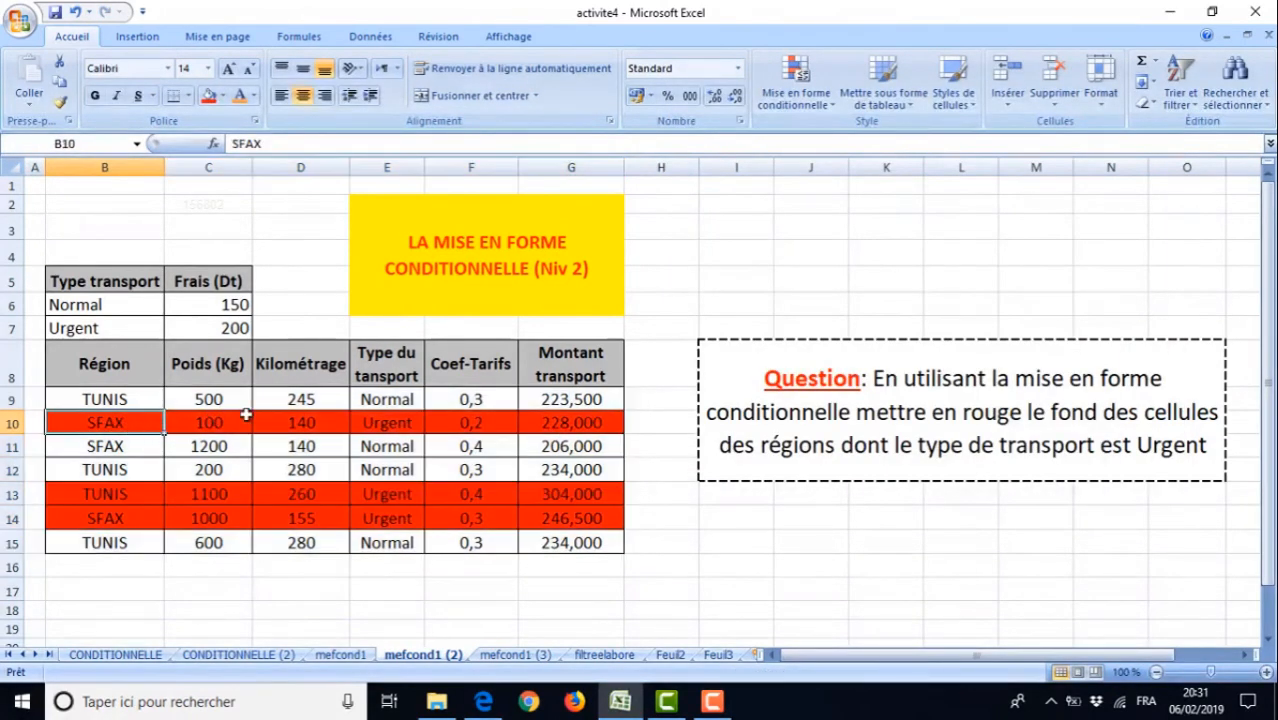
{"action": "left_click", "coordinate": [396, 426]}
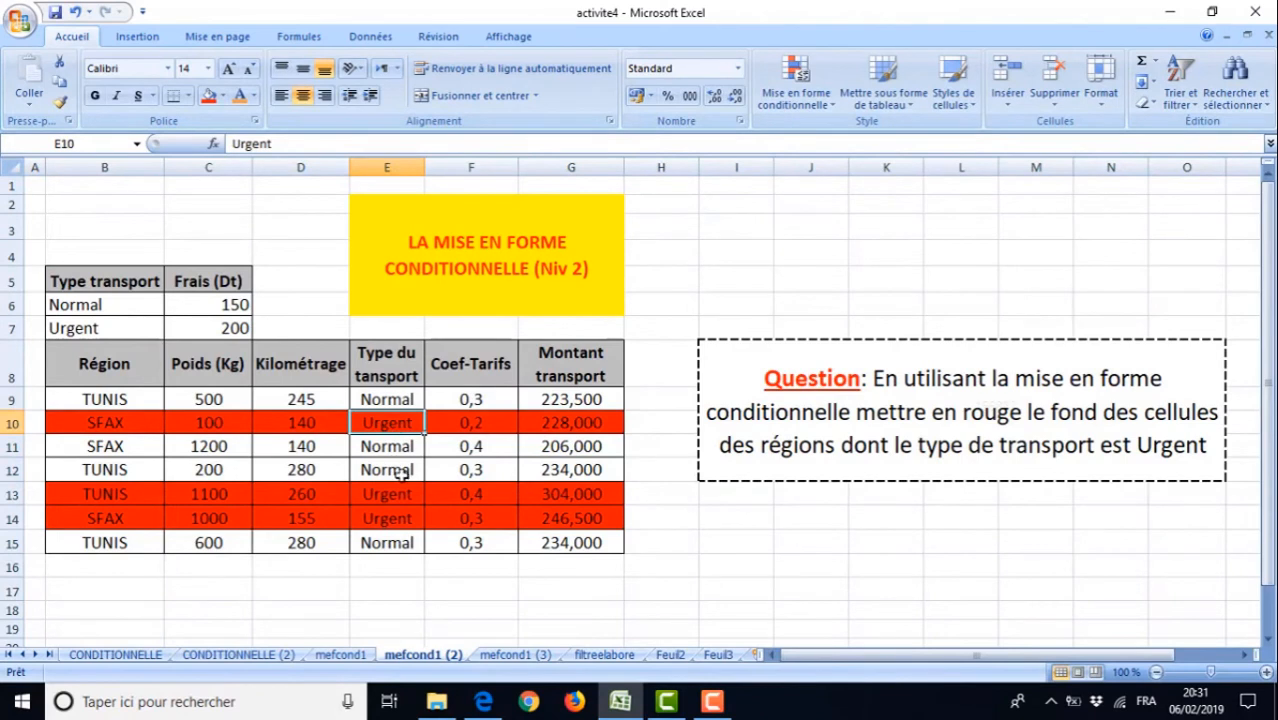
{"action": "left_click", "coordinate": [396, 493]}
{"action": "left_click", "coordinate": [389, 520]}
{"action": "left_click", "coordinate": [652, 563]}
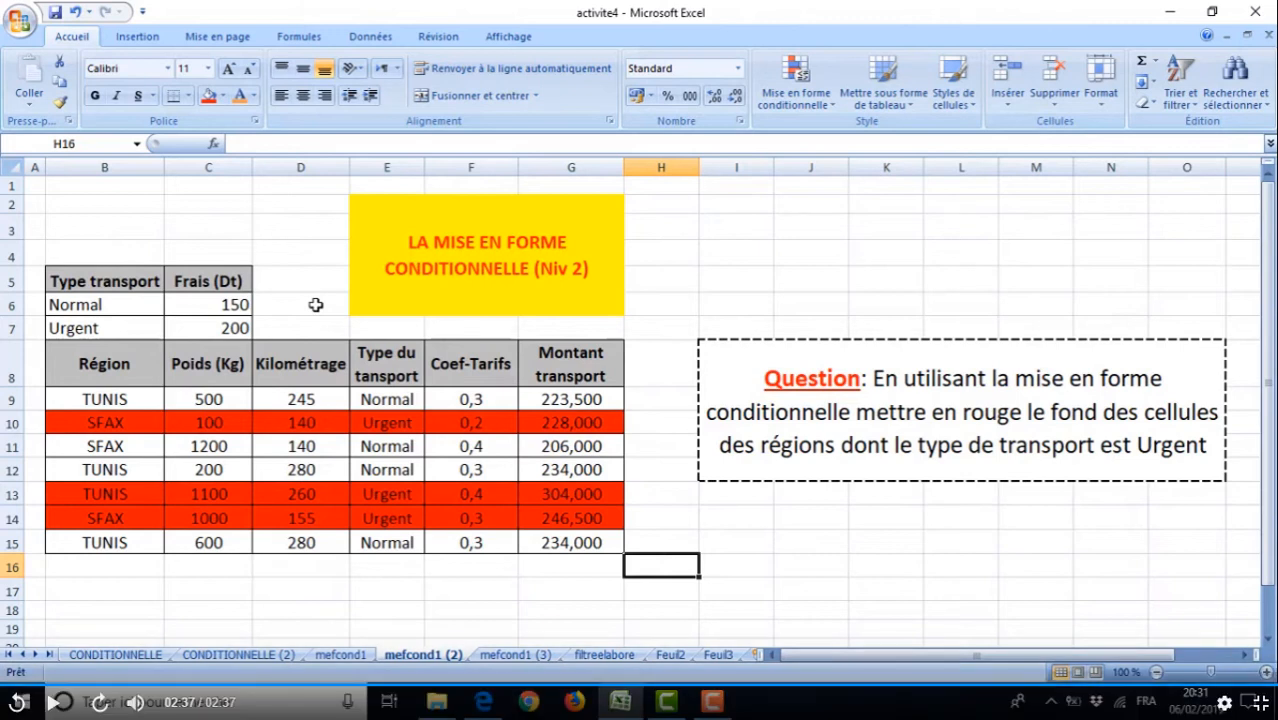
Leave the full-screen video and open the lesson "10-La mise en forme conditionnelle (Niv 3)" in full screen
{"action": "left_click", "coordinate": [1260, 704]}
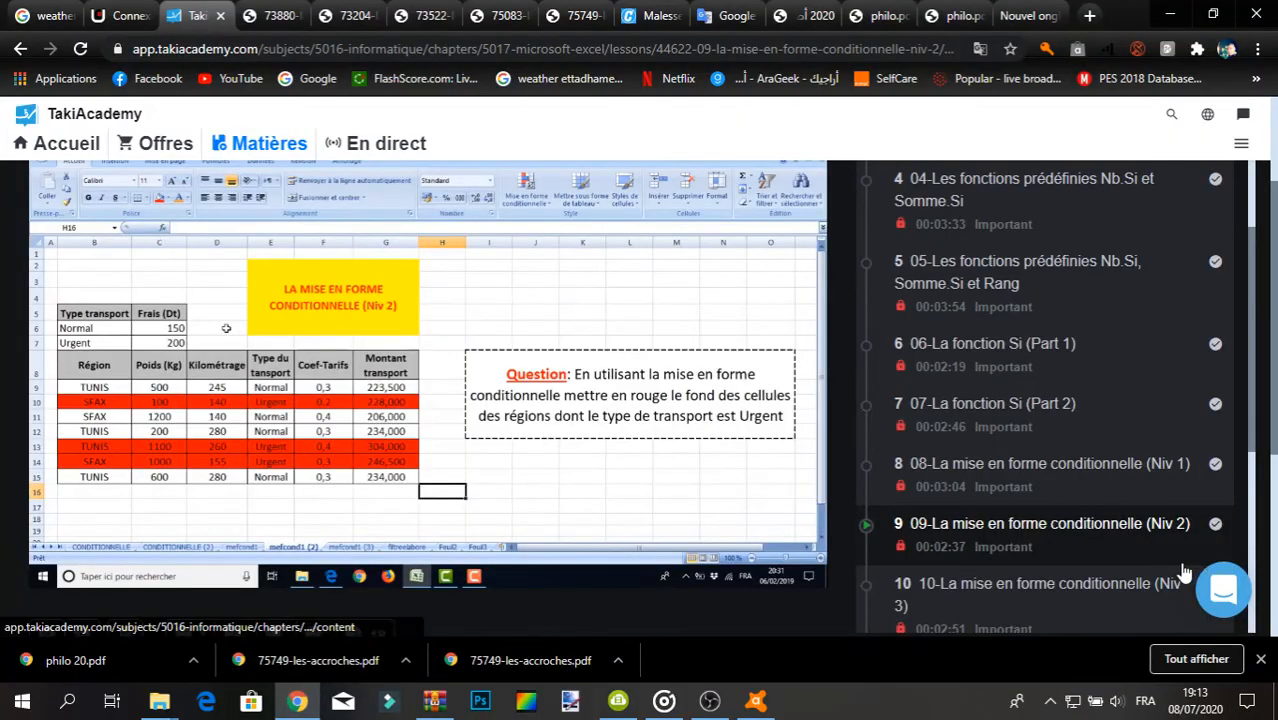
{"action": "left_click", "coordinate": [1022, 617]}
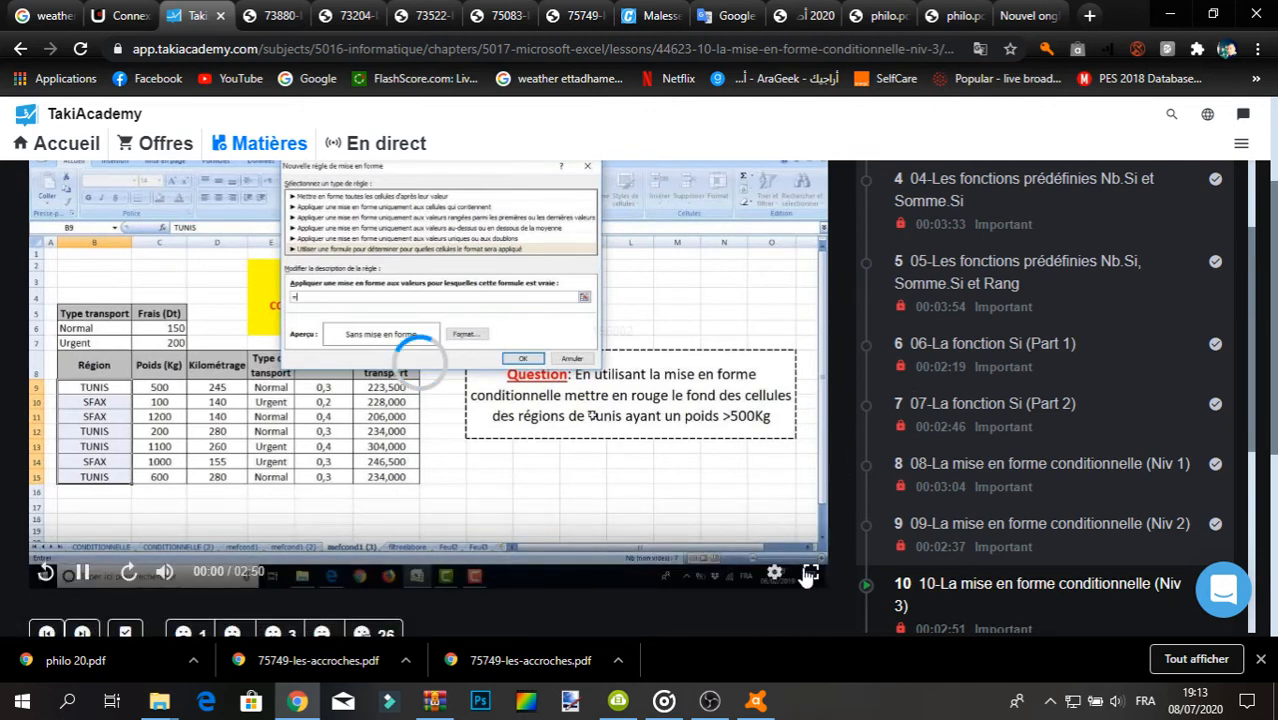
{"action": "left_click", "coordinate": [806, 566]}
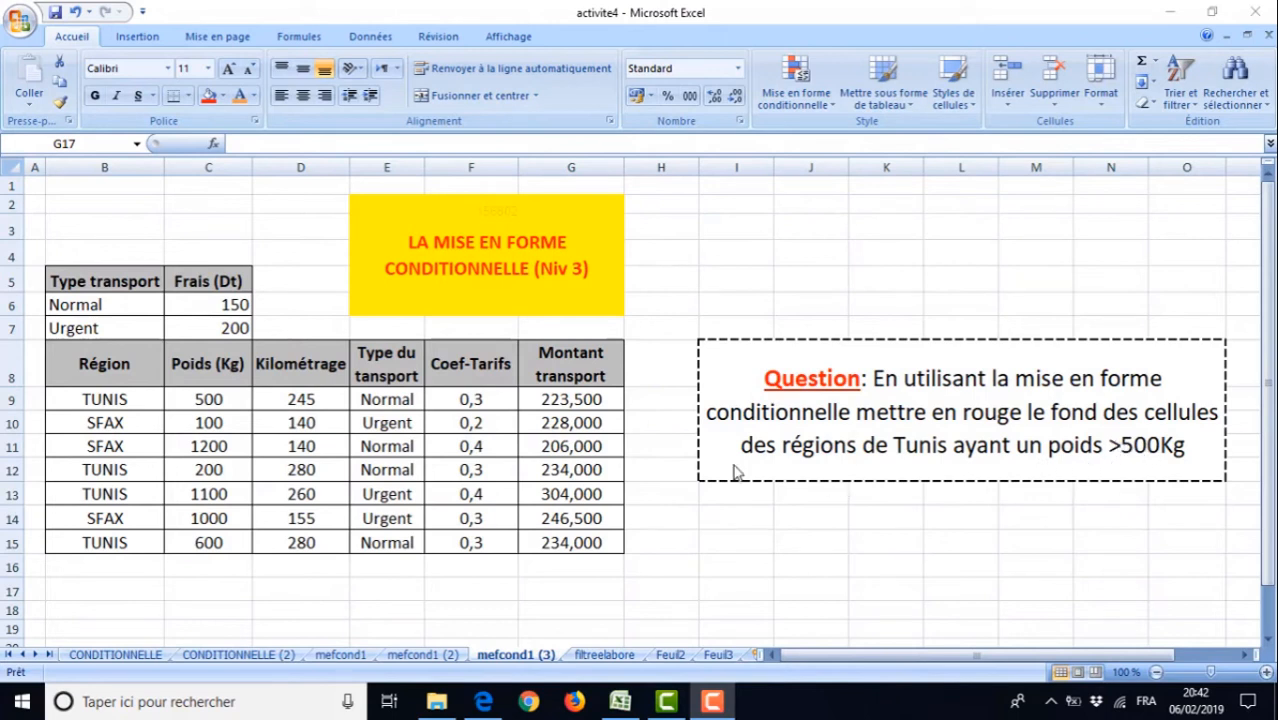
Examine the Région cells B9:B15, especially the TUNIS cells and their weights, against the question about Tunis over 500 kg
{"action": "left_click", "coordinate": [106, 397]}
{"action": "left_click_drag", "start_coordinate": [92, 397], "coordinate": [105, 542]}
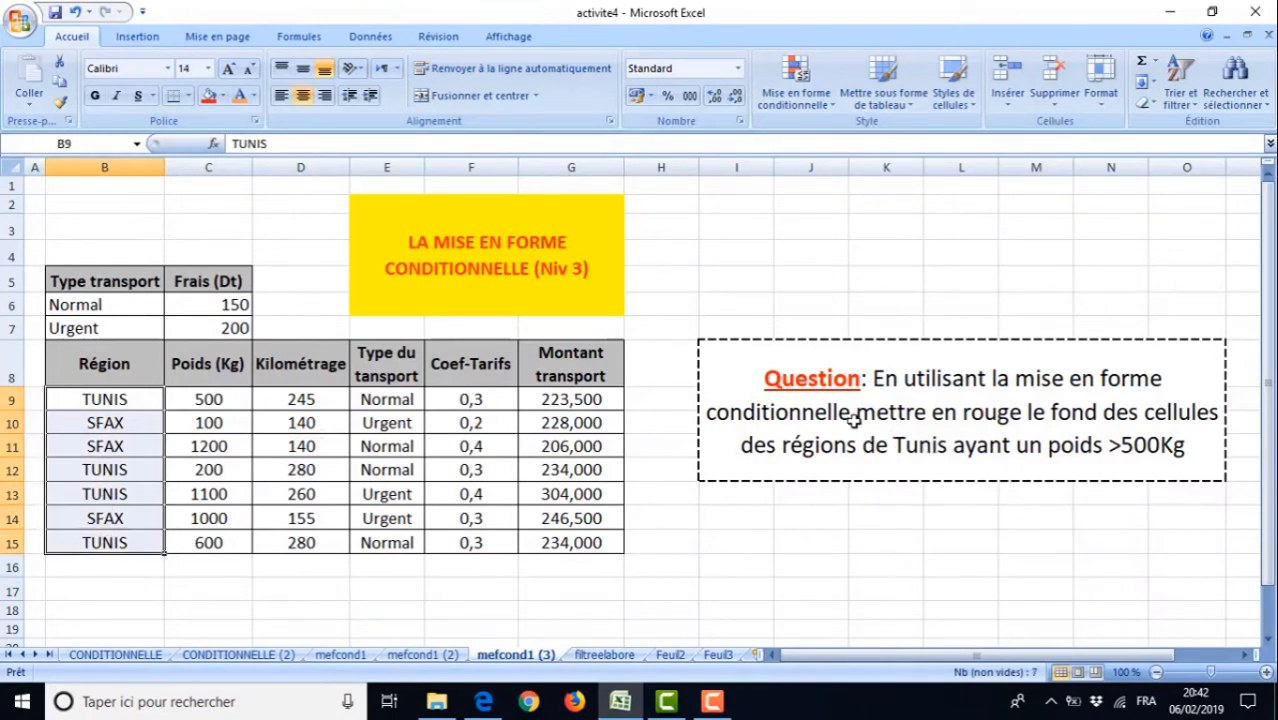
{"action": "left_click", "coordinate": [107, 399]}
{"action": "left_click", "coordinate": [103, 469]}
{"action": "left_click", "coordinate": [103, 493]}
{"action": "left_click", "coordinate": [103, 543]}
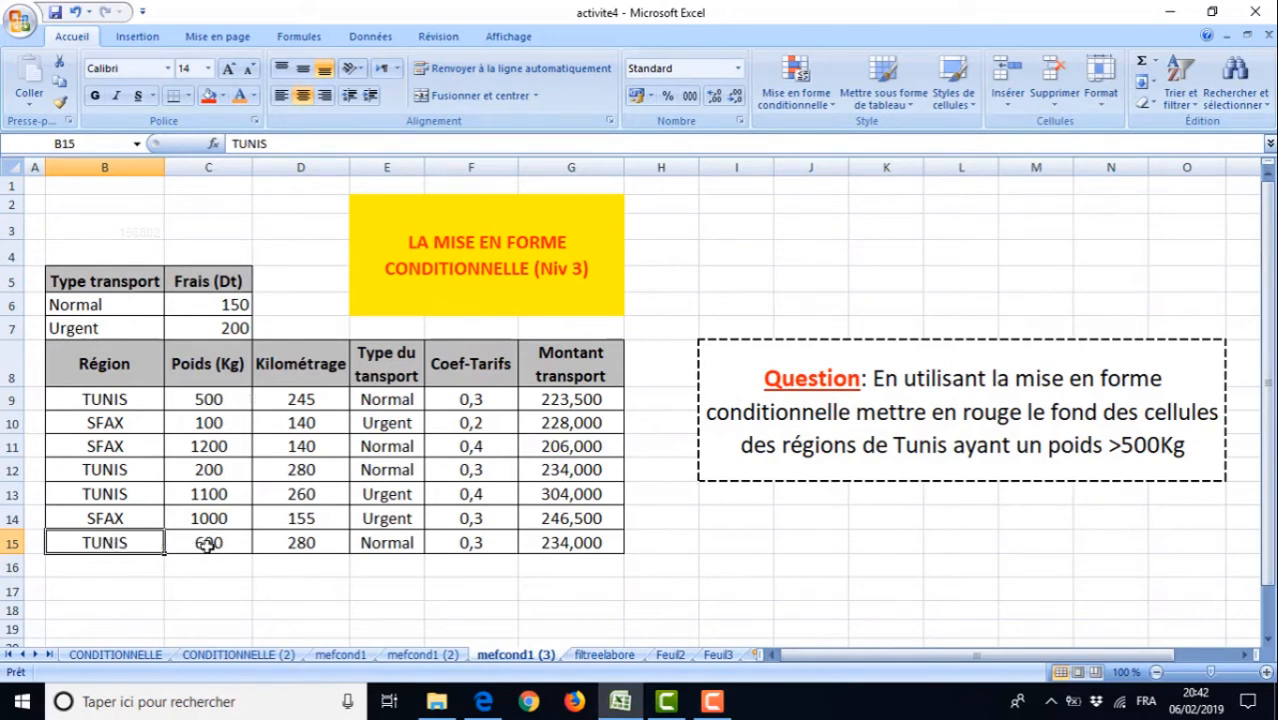
{"action": "left_click", "coordinate": [117, 494]}
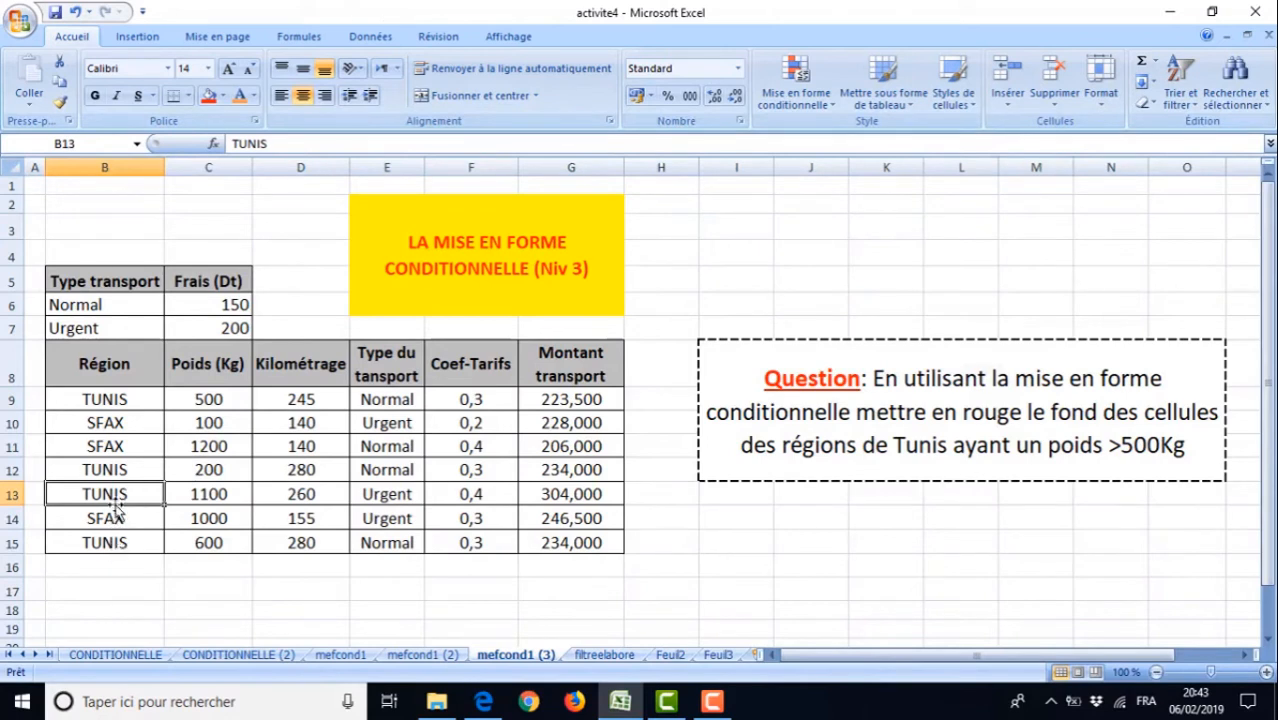
{"action": "left_click", "coordinate": [661, 545]}
Start a formula-based conditional formatting rule on the Région cells B9:B15 with the formula =ET($b9="TUNIS";$c9>500)
{"action": "left_click_drag", "start_coordinate": [100, 399], "coordinate": [104, 533]}
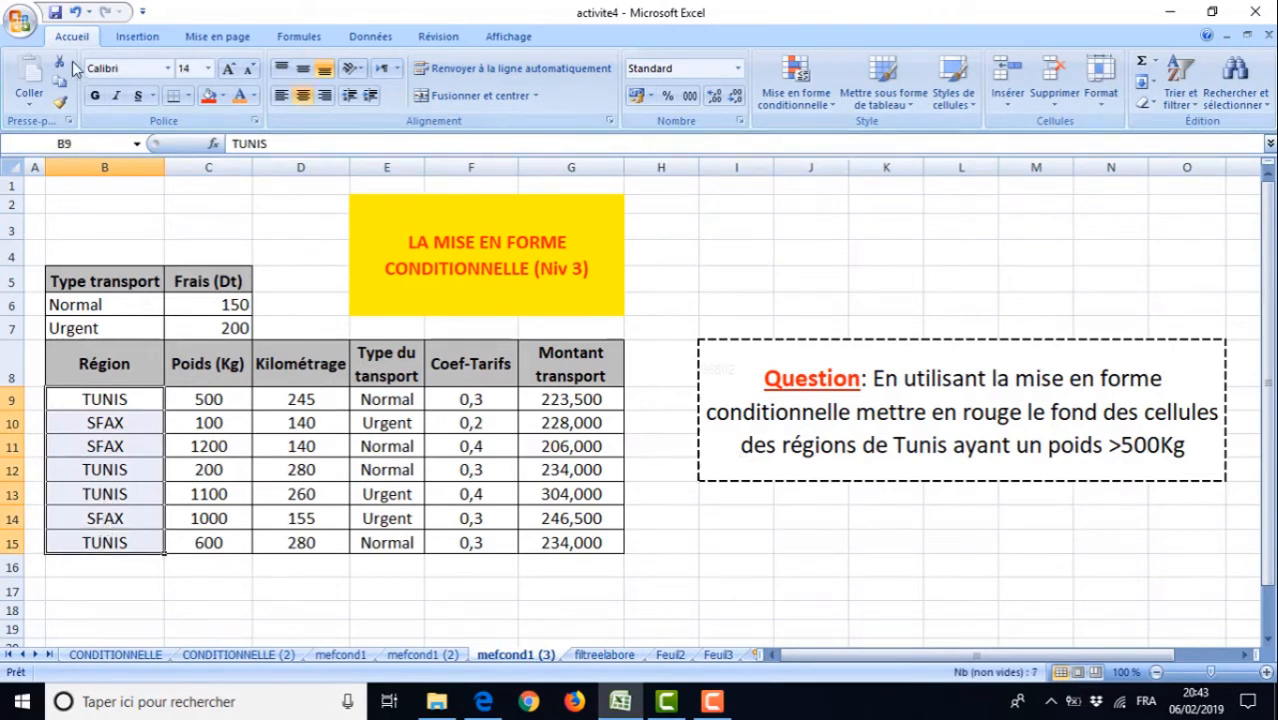
{"action": "left_click", "coordinate": [797, 100]}
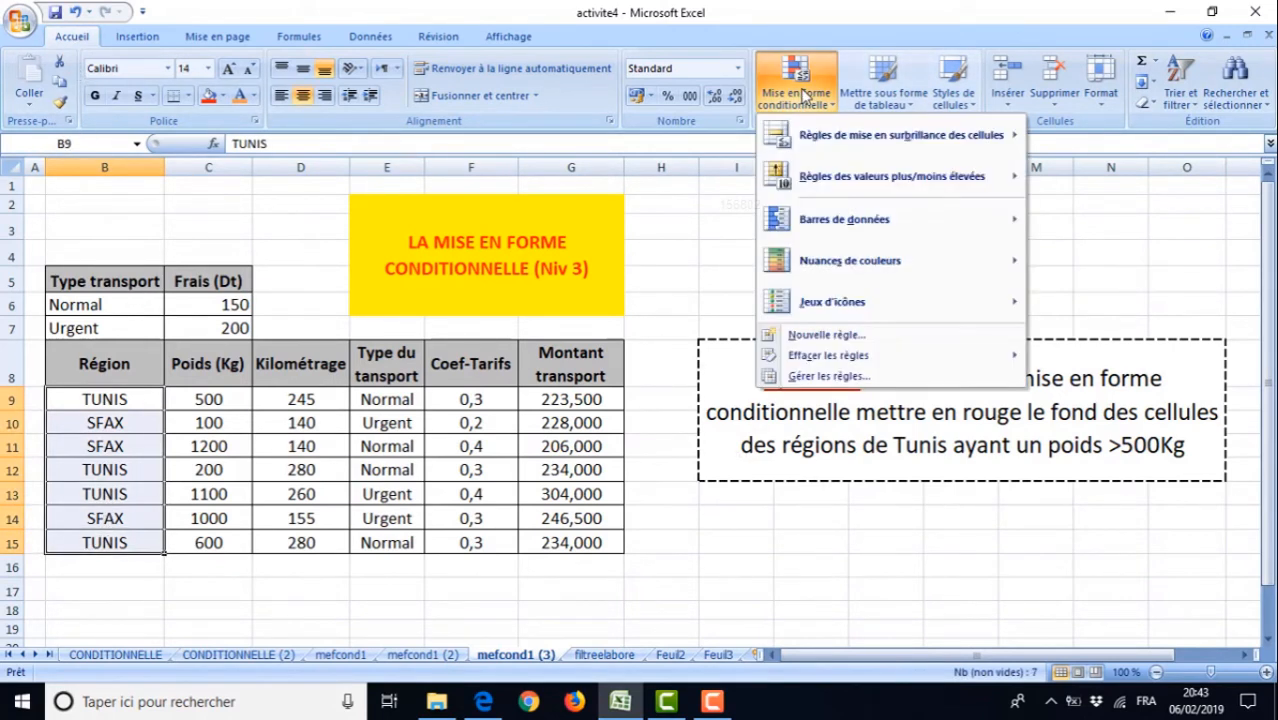
{"action": "left_click", "coordinate": [826, 336]}
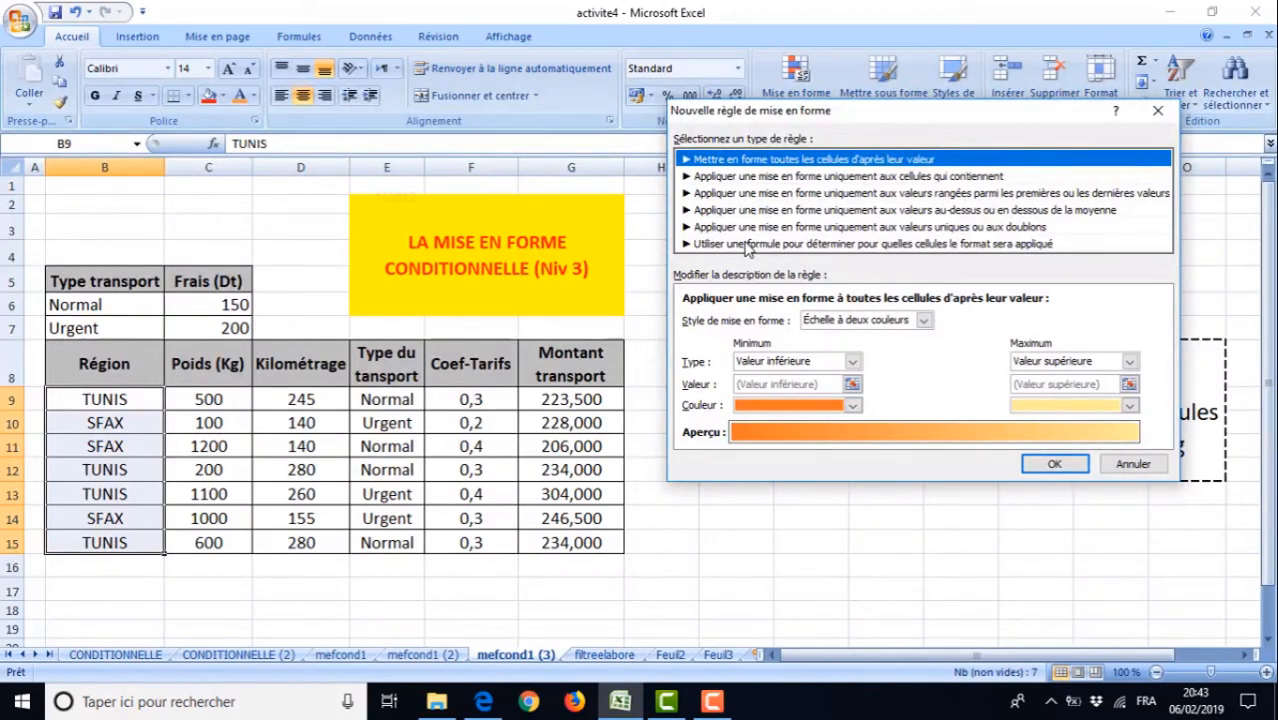
{"action": "left_click", "coordinate": [747, 244]}
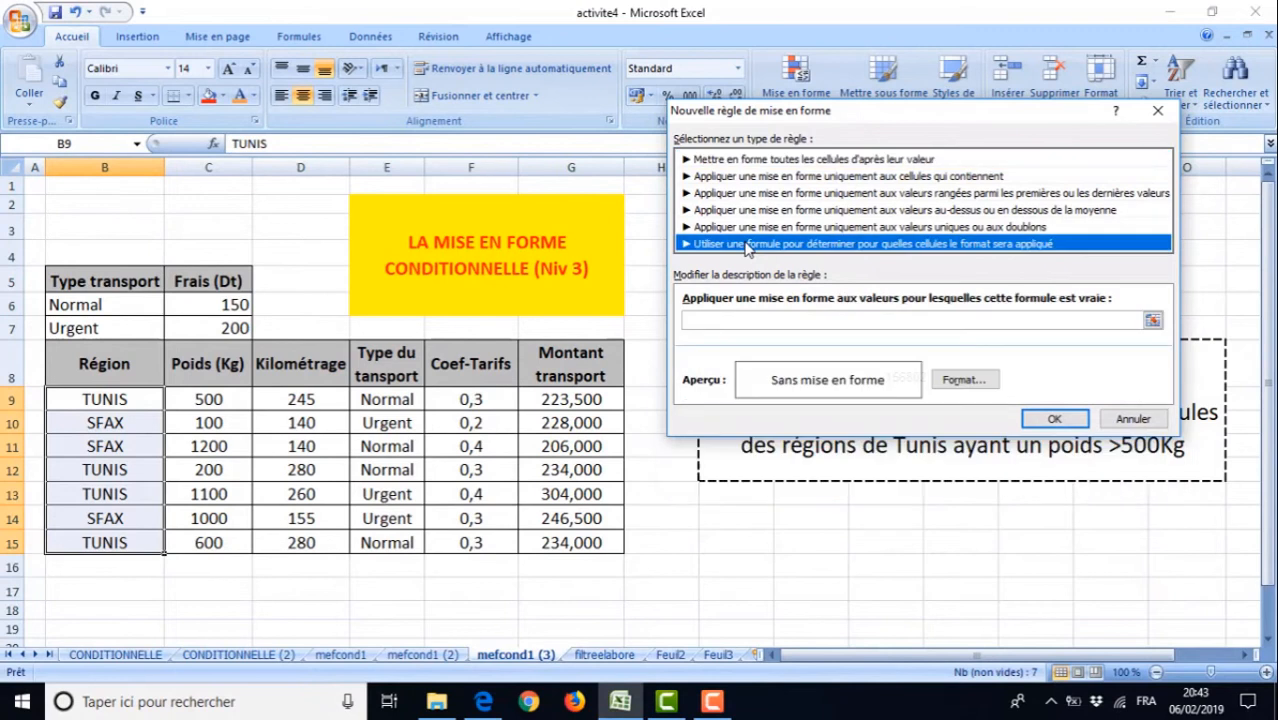
{"action": "left_click", "coordinate": [704, 322]}
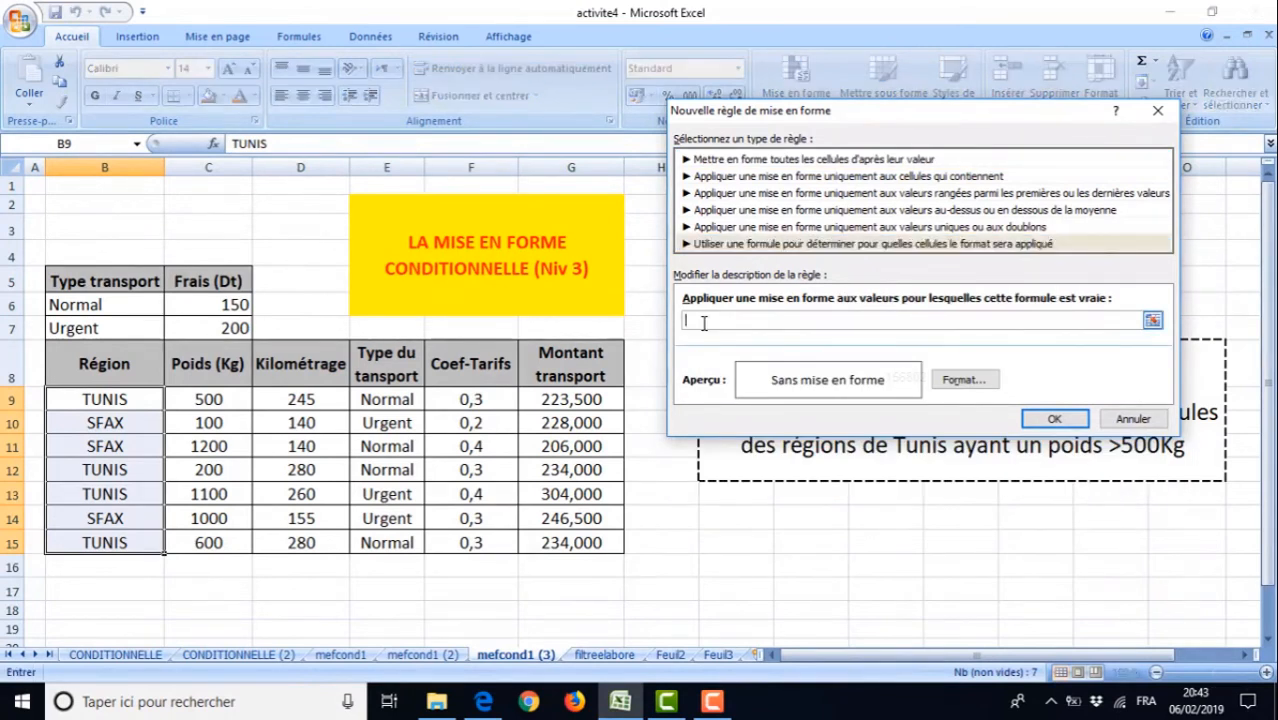
{"action": "type", "text": "="}
{"action": "left_click_drag", "start_coordinate": [884, 108], "coordinate": [620, 48]}
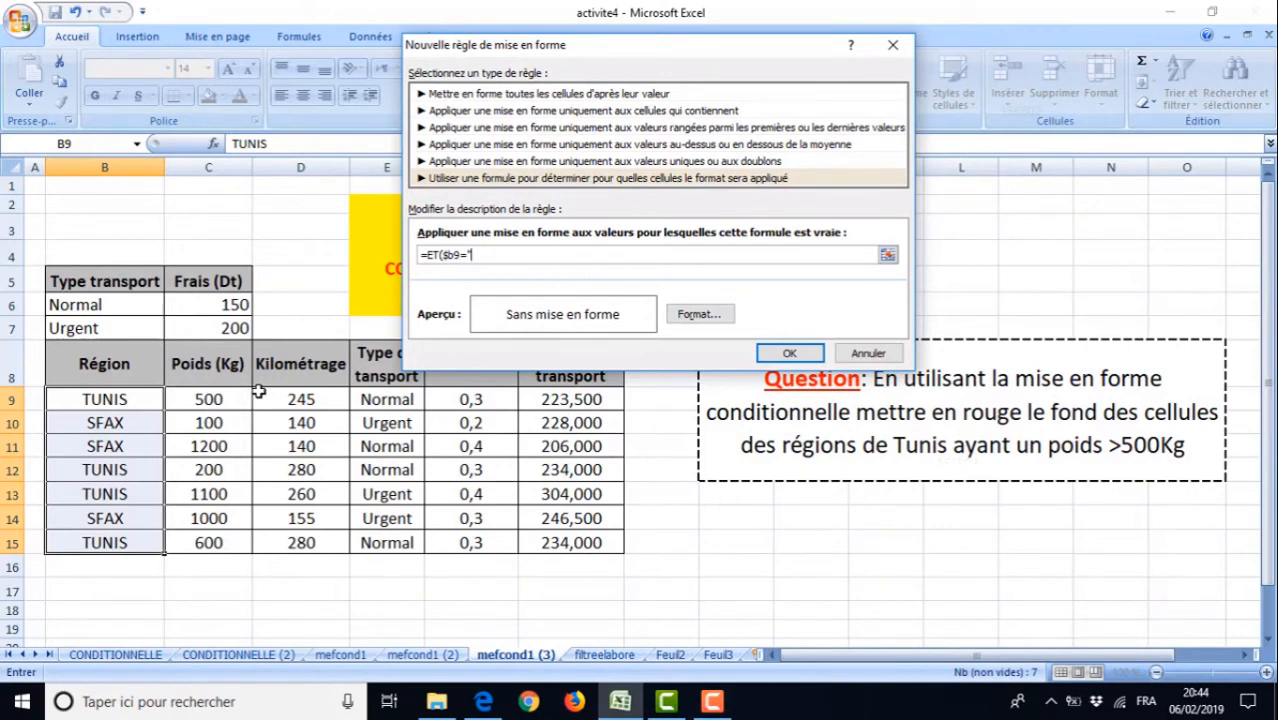
{"action": "type", "text": "NIS\";$c9>500"}
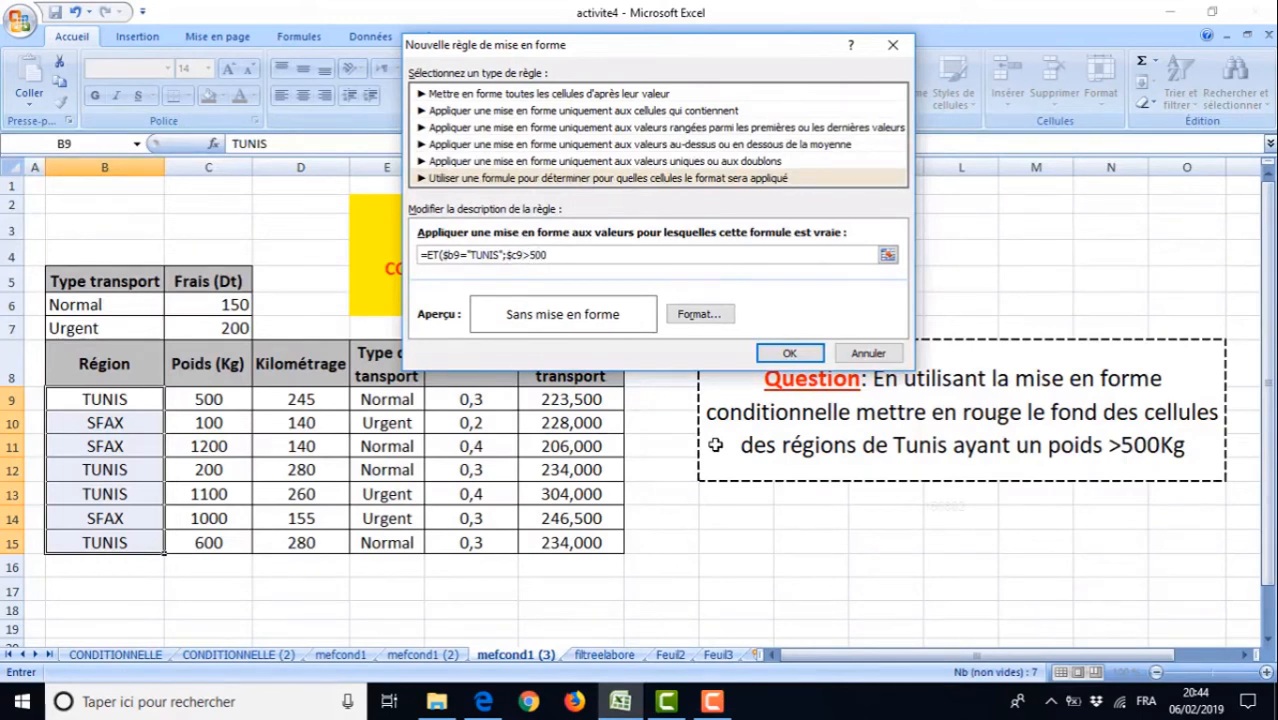
Give the TUNIS weight rule a standard red background fill and apply it to the Région cells
{"action": "left_click", "coordinate": [685, 315]}
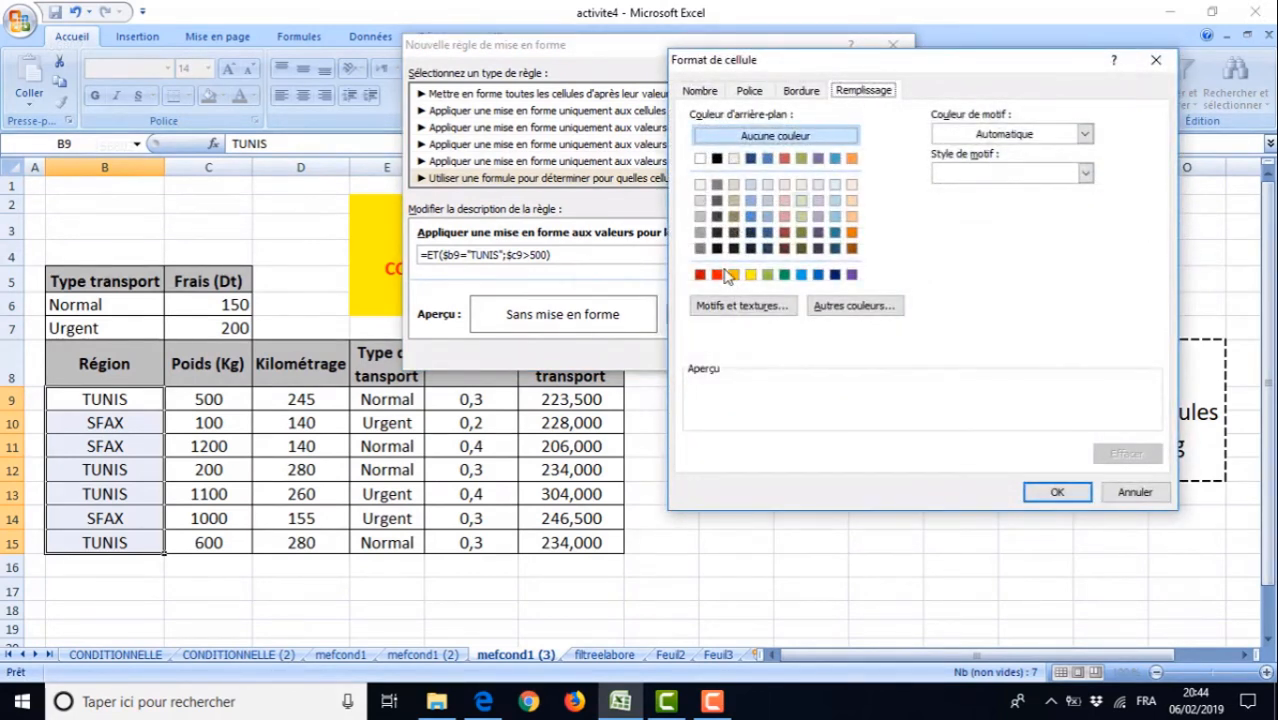
{"action": "left_click", "coordinate": [718, 275]}
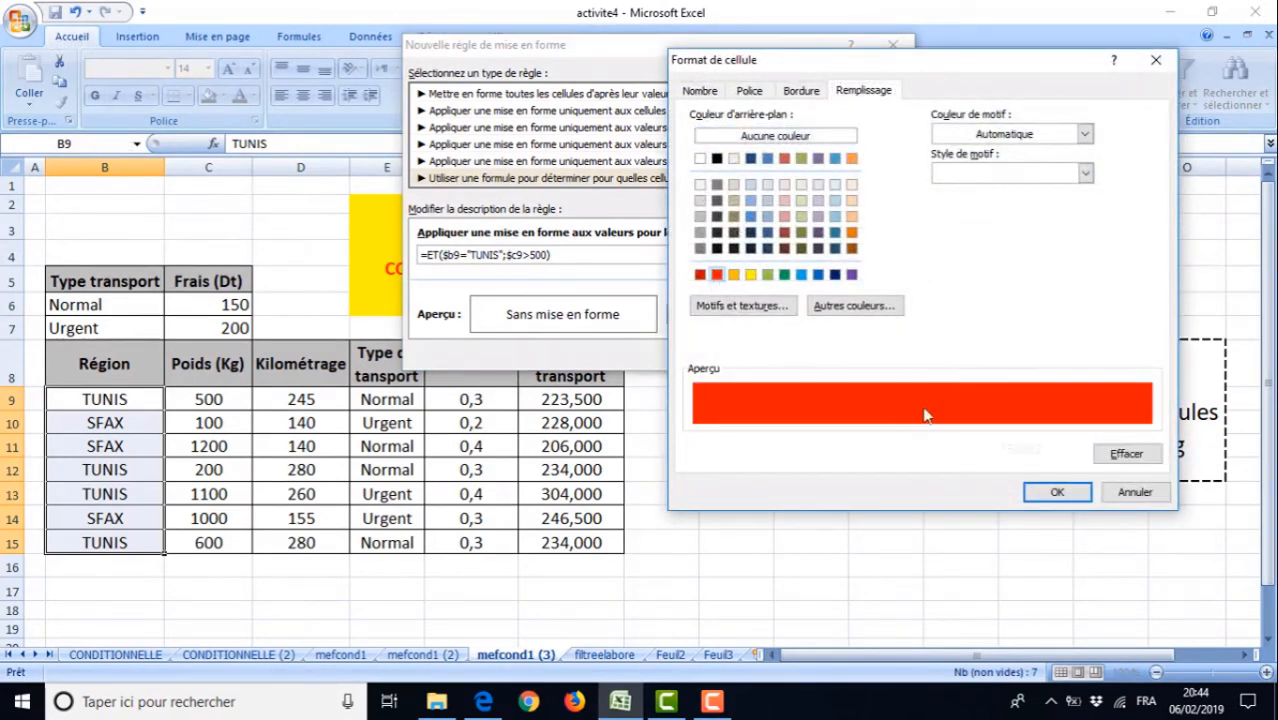
{"action": "left_click", "coordinate": [1057, 497]}
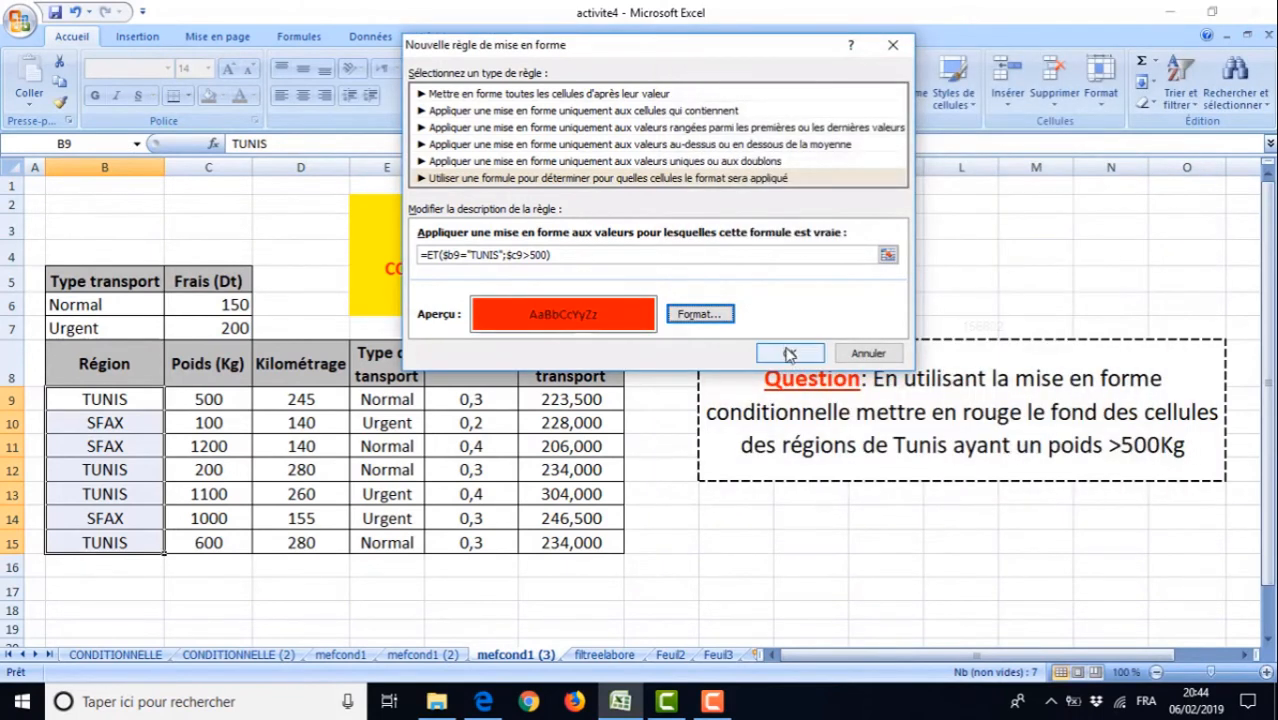
{"action": "left_click", "coordinate": [790, 352]}
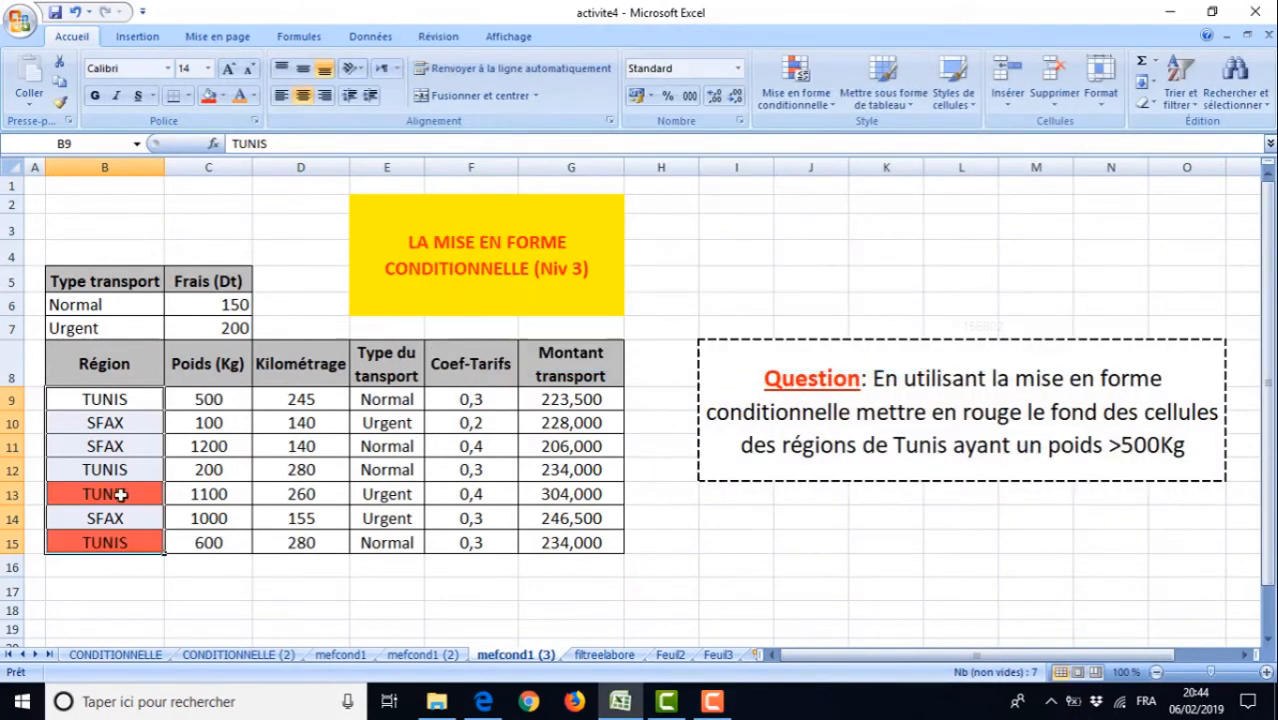
Check the Région cells B13 and B15 against their weights in C13 and C15
{"action": "left_click", "coordinate": [120, 494]}
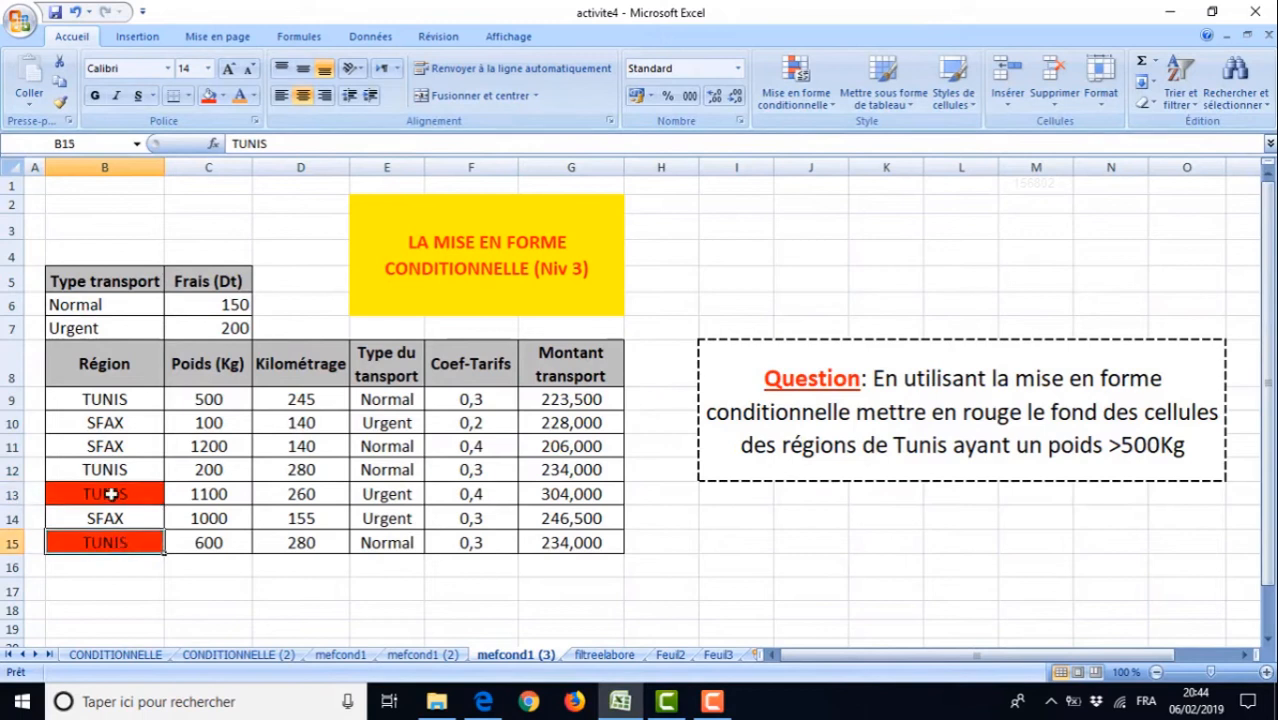
{"action": "left_click", "coordinate": [105, 545]}
{"action": "left_click", "coordinate": [105, 495]}
{"action": "left_click", "coordinate": [88, 547]}
{"action": "left_click", "coordinate": [125, 497]}
{"action": "left_click", "coordinate": [118, 542]}
{"action": "left_click", "coordinate": [184, 496]}
{"action": "left_click", "coordinate": [190, 543]}
{"action": "left_click", "coordinate": [202, 490]}
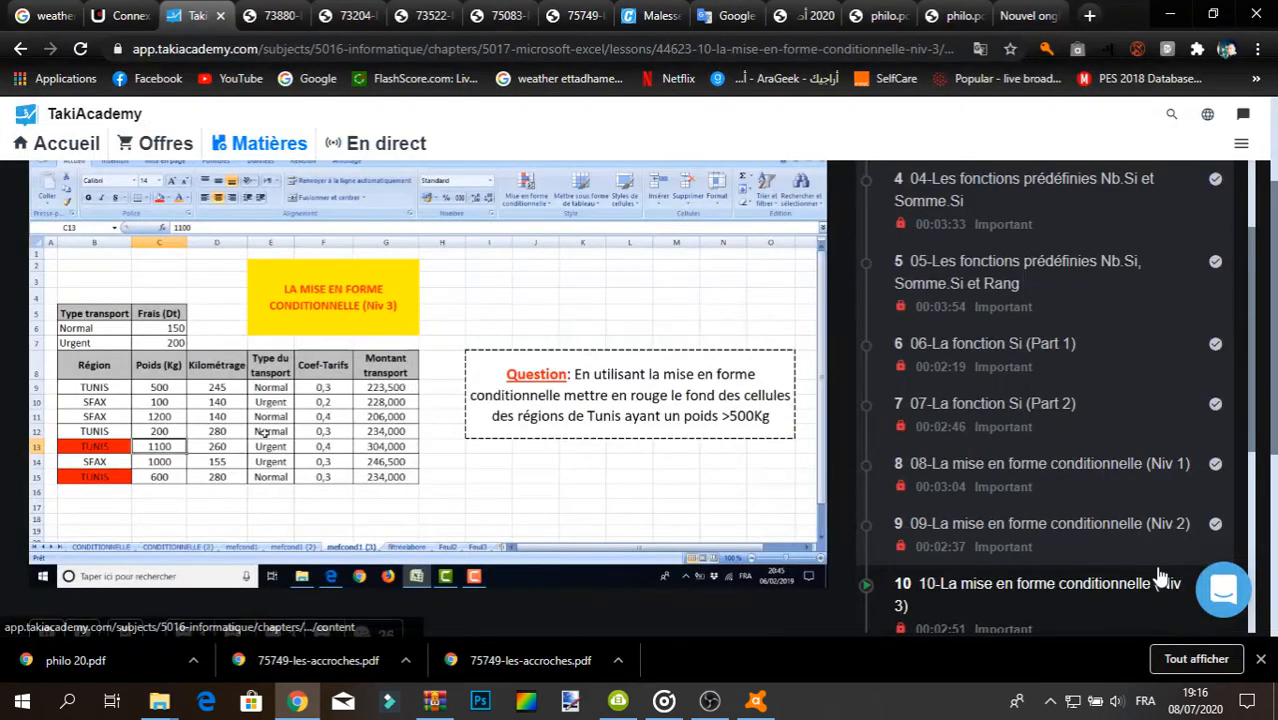
Find the lesson "11-Les graphiques" in the chapter's lesson list and open its video in full screen
{"action": "left_click_drag", "start_coordinate": [1251, 364], "coordinate": [1238, 530]}
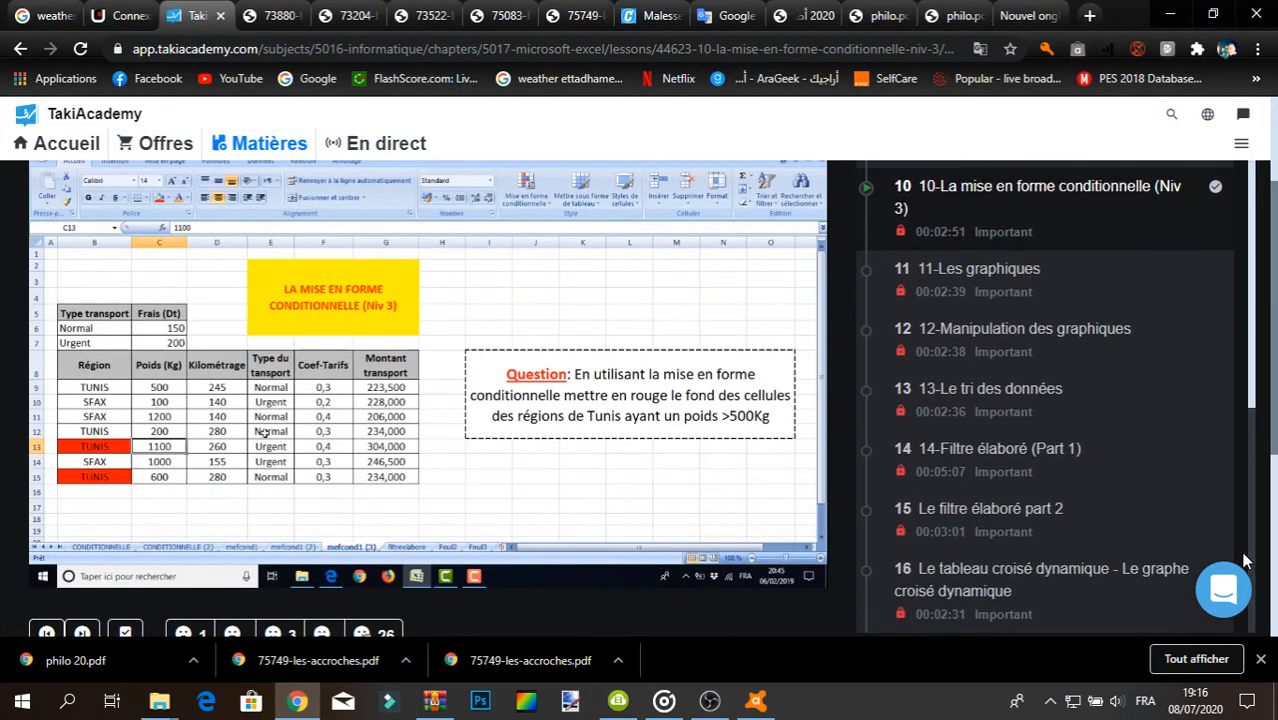
{"action": "left_click", "coordinate": [1100, 287]}
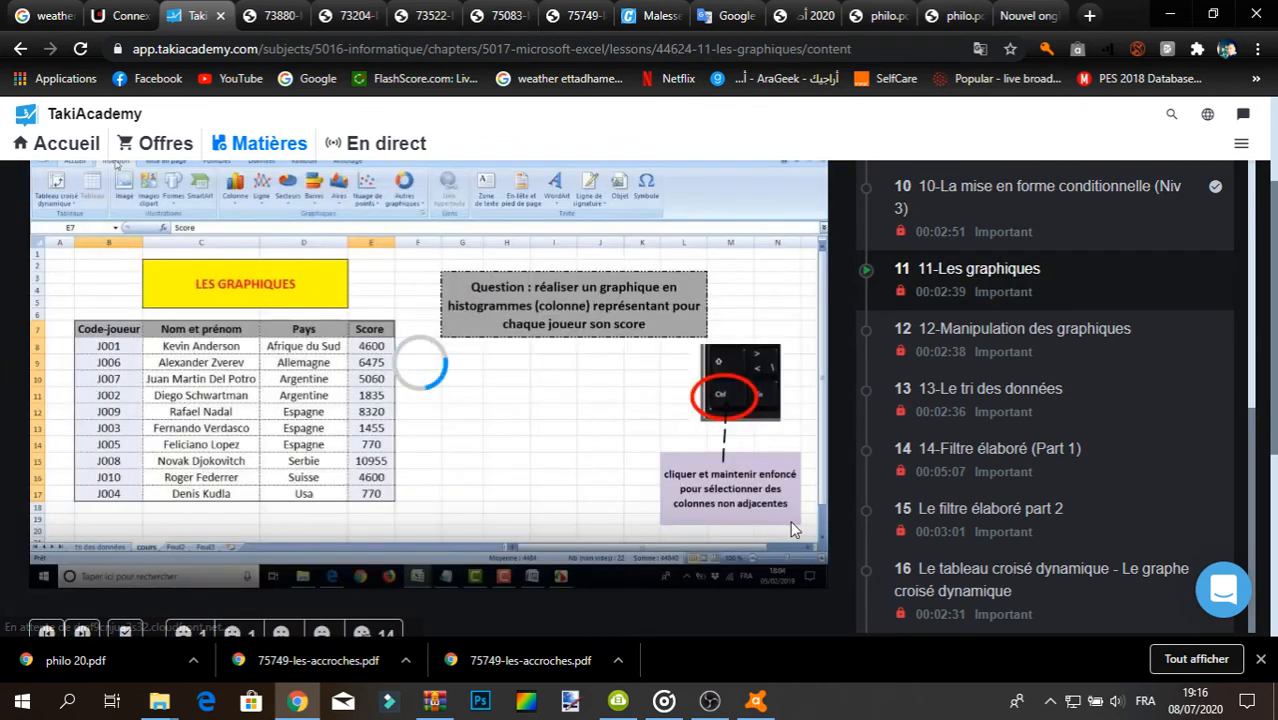
{"action": "left_click", "coordinate": [773, 521]}
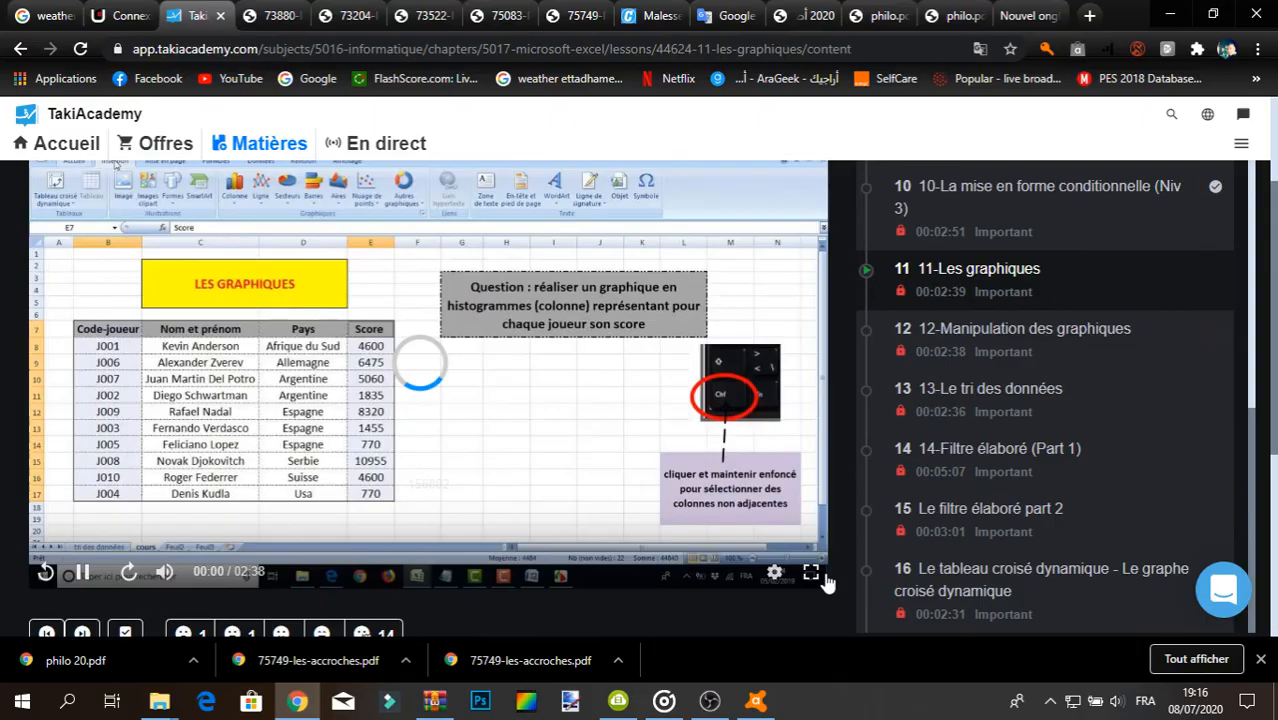
{"action": "left_click", "coordinate": [822, 576]}
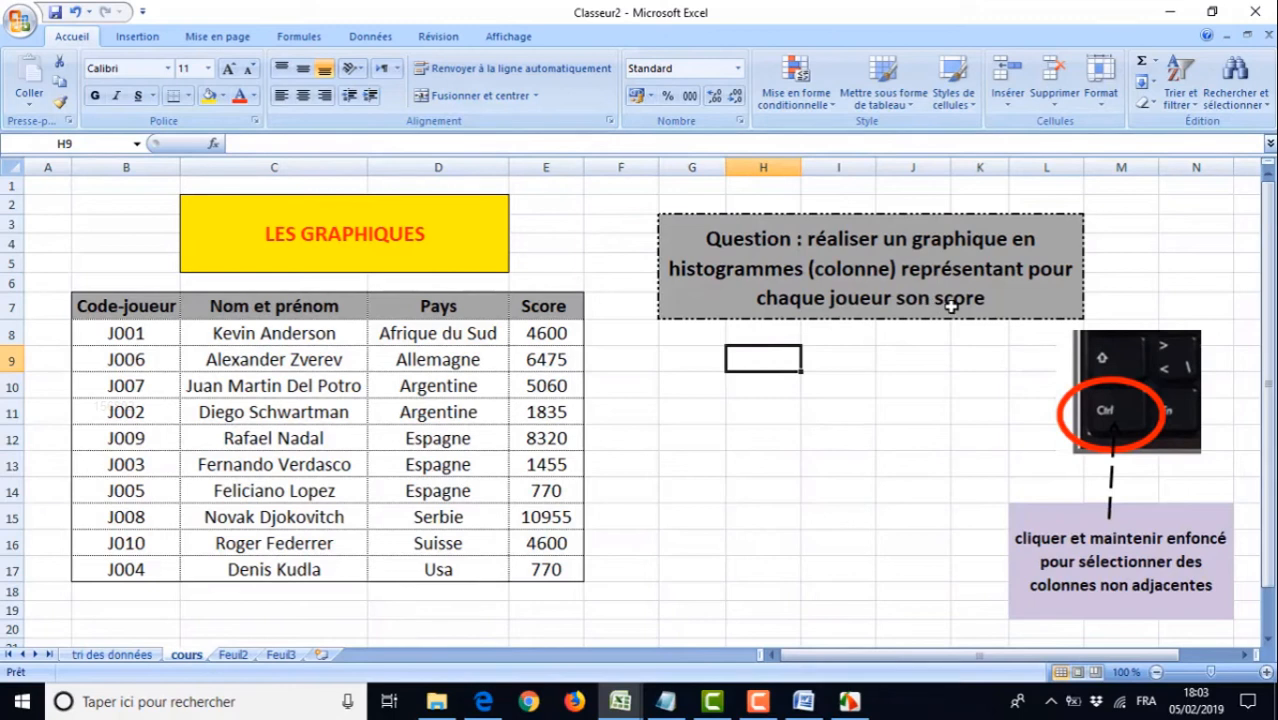
{"action": "left_click_drag", "start_coordinate": [118, 306], "coordinate": [127, 566]}
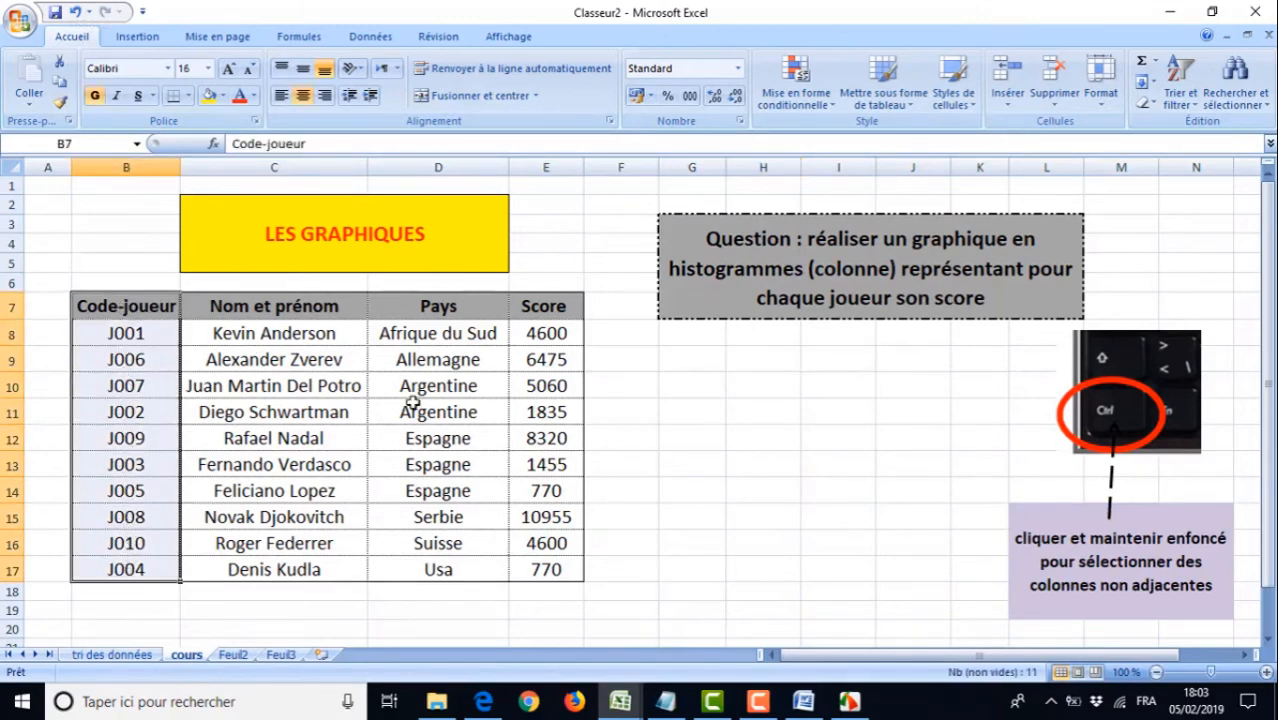
{"action": "left_click_drag", "start_coordinate": [546, 306], "coordinate": [546, 566]}
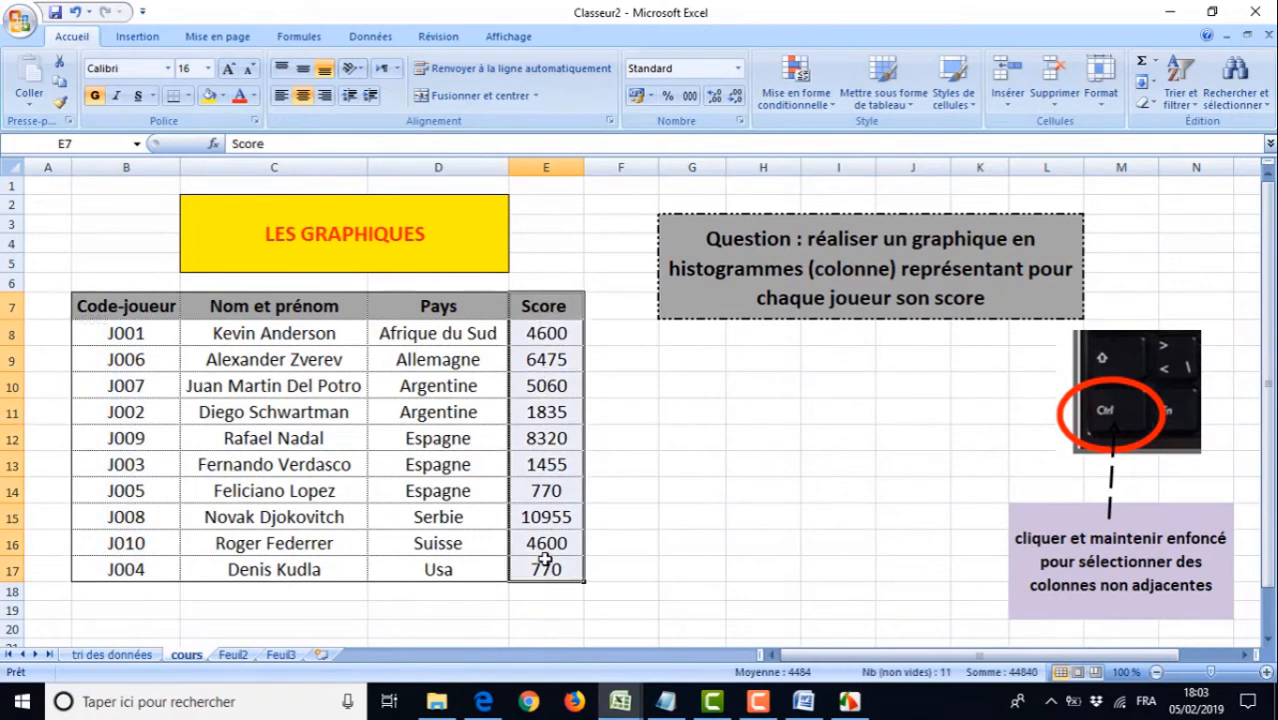
{"action": "left_click", "coordinate": [540, 304]}
{"action": "left_click_drag", "start_coordinate": [540, 304], "coordinate": [540, 566]}
{"action": "left_click_drag", "start_coordinate": [125, 305], "coordinate": [125, 569]}
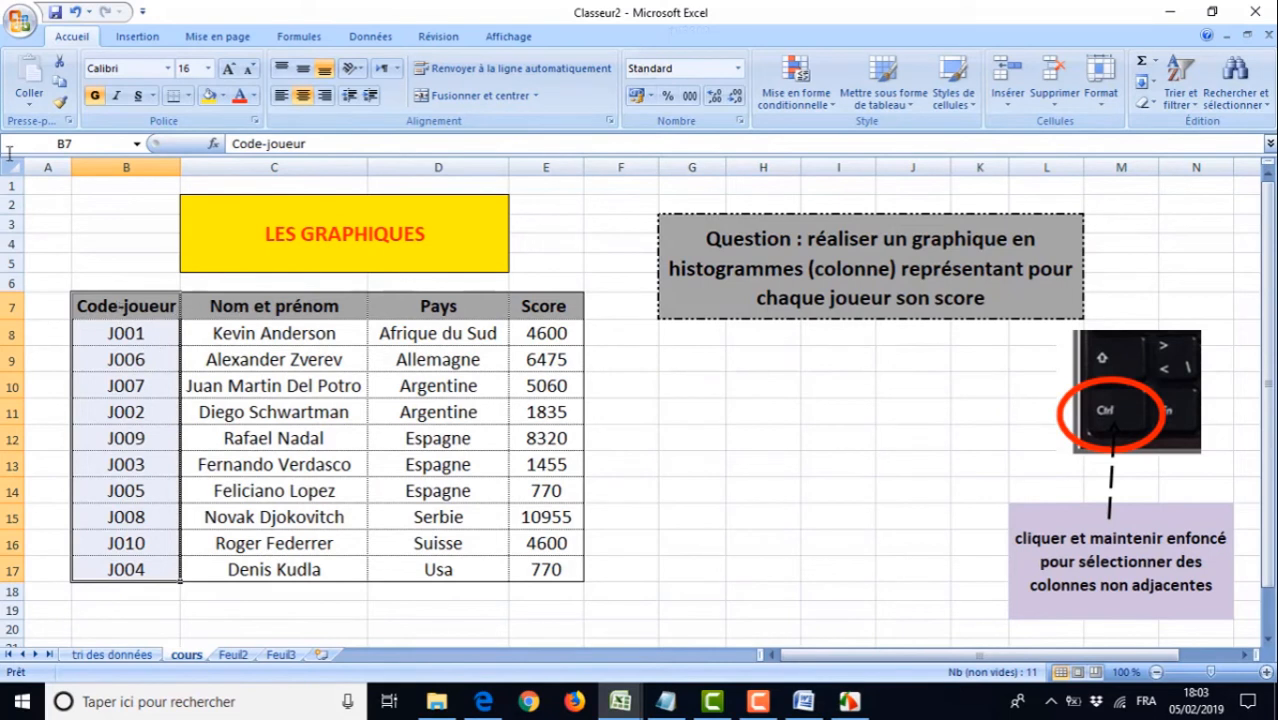
{"action": "left_click", "coordinate": [106, 262]}
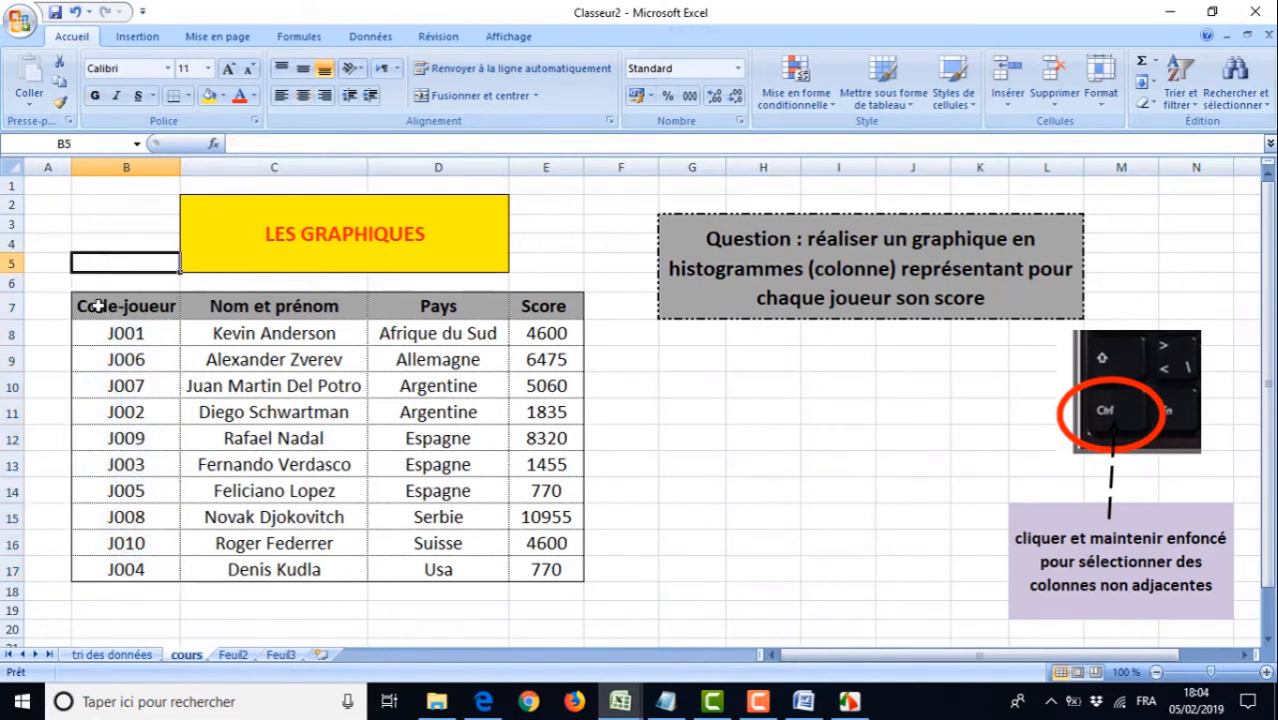
Select the non-adjacent Code-joueur and Score columns together, B7:B17 and E7:E17, including their headers
{"action": "left_click_drag", "start_coordinate": [99, 306], "coordinate": [103, 566]}
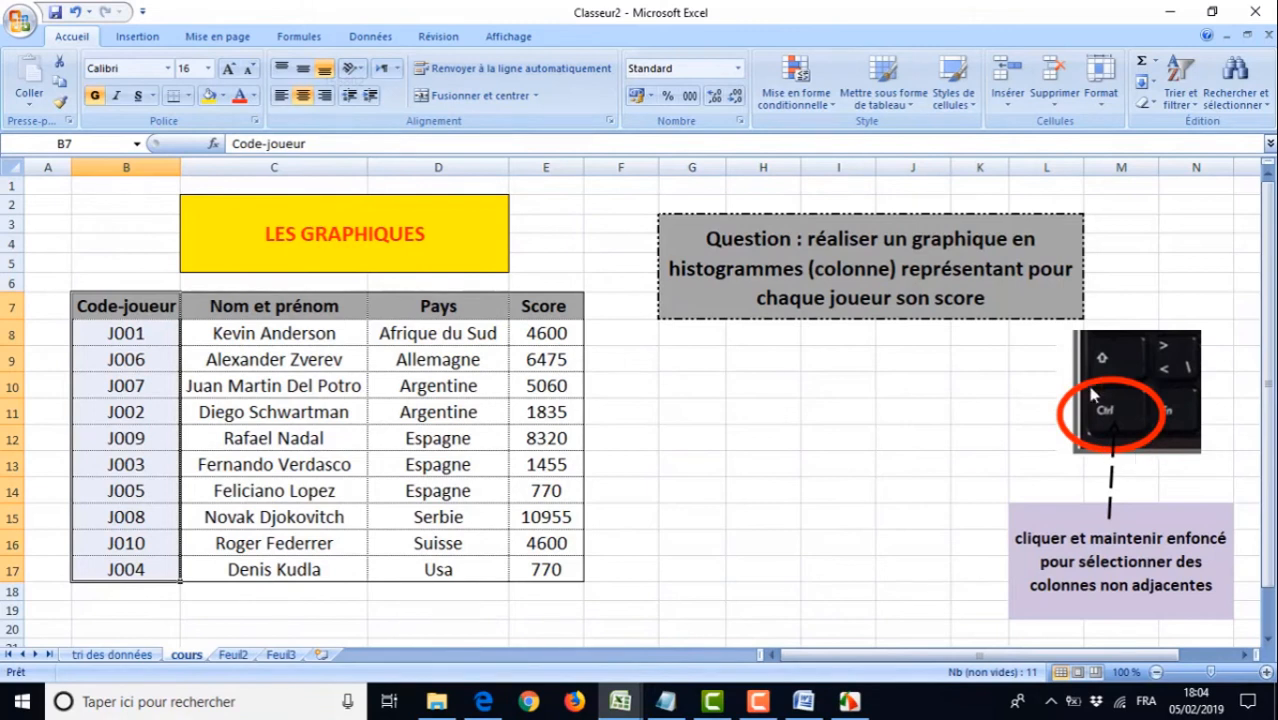
{"action": "left_click_drag", "start_coordinate": [542, 304], "coordinate": [538, 528]}
{"action": "left_click_drag", "start_coordinate": [540, 569], "coordinate": [516, 571]}
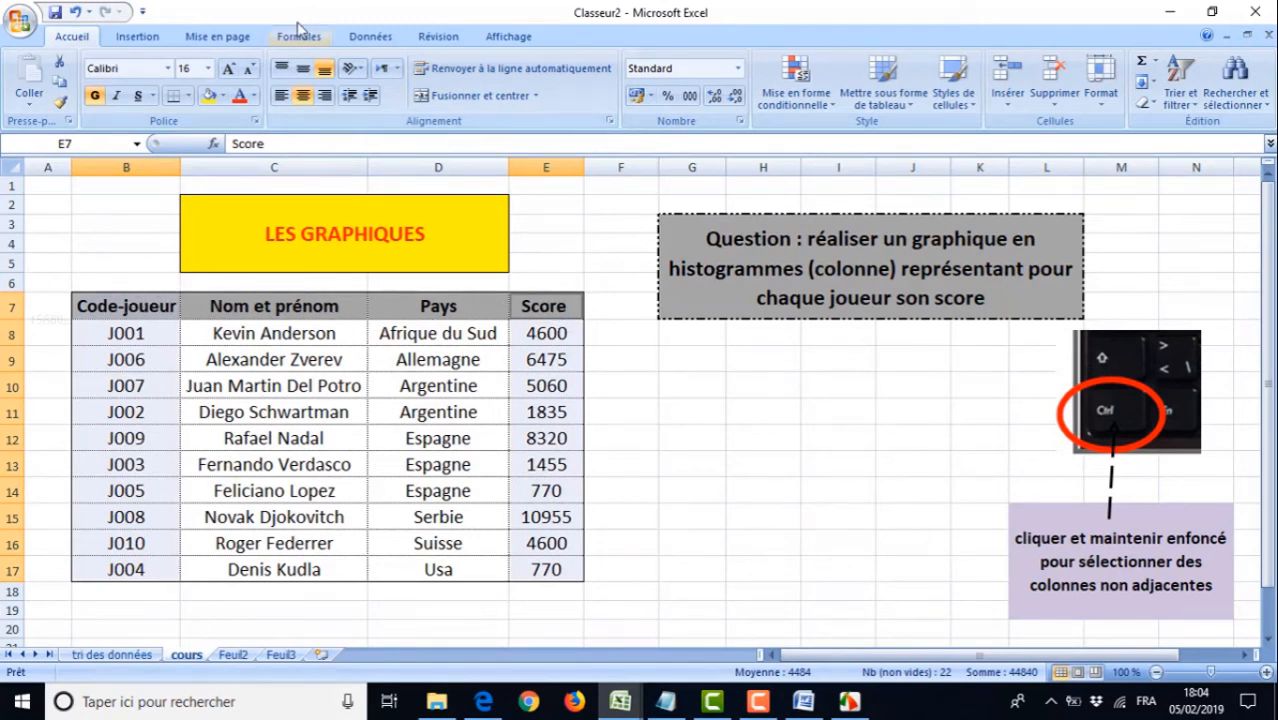
Look through the available column, line, pie, bar and area chart types for the selected data
{"action": "left_click", "coordinate": [137, 37]}
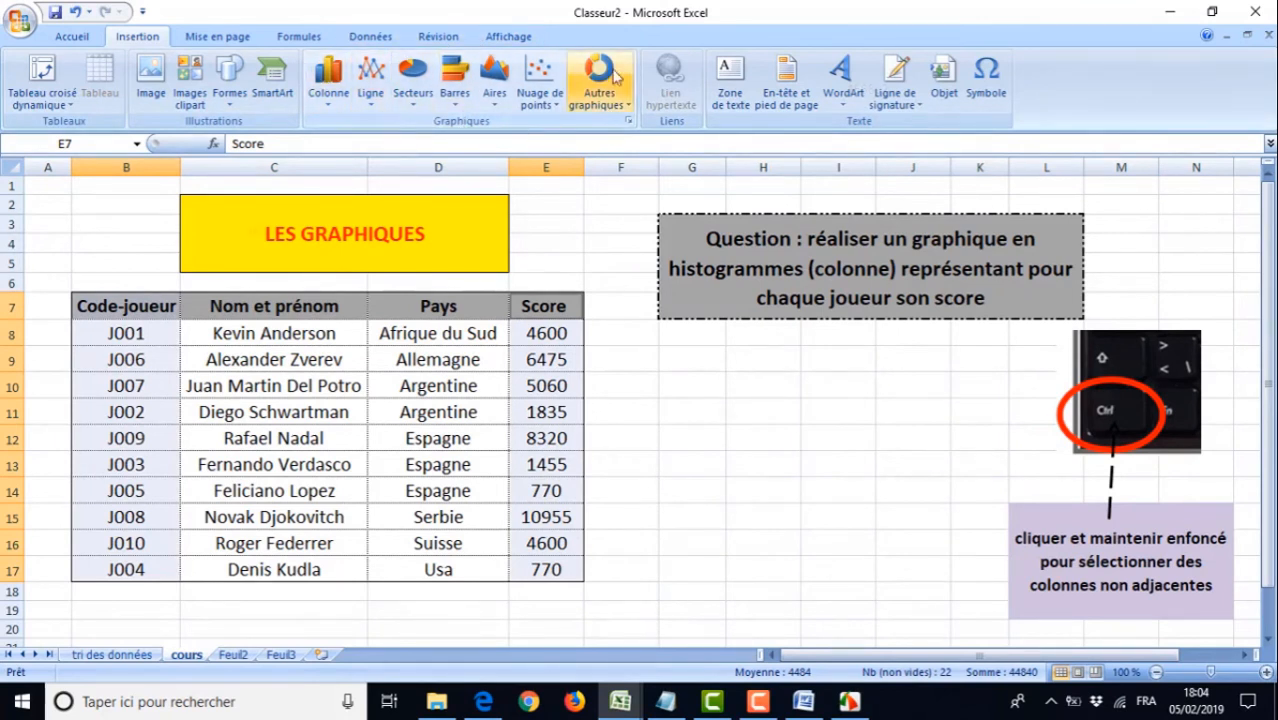
{"action": "left_click", "coordinate": [335, 105]}
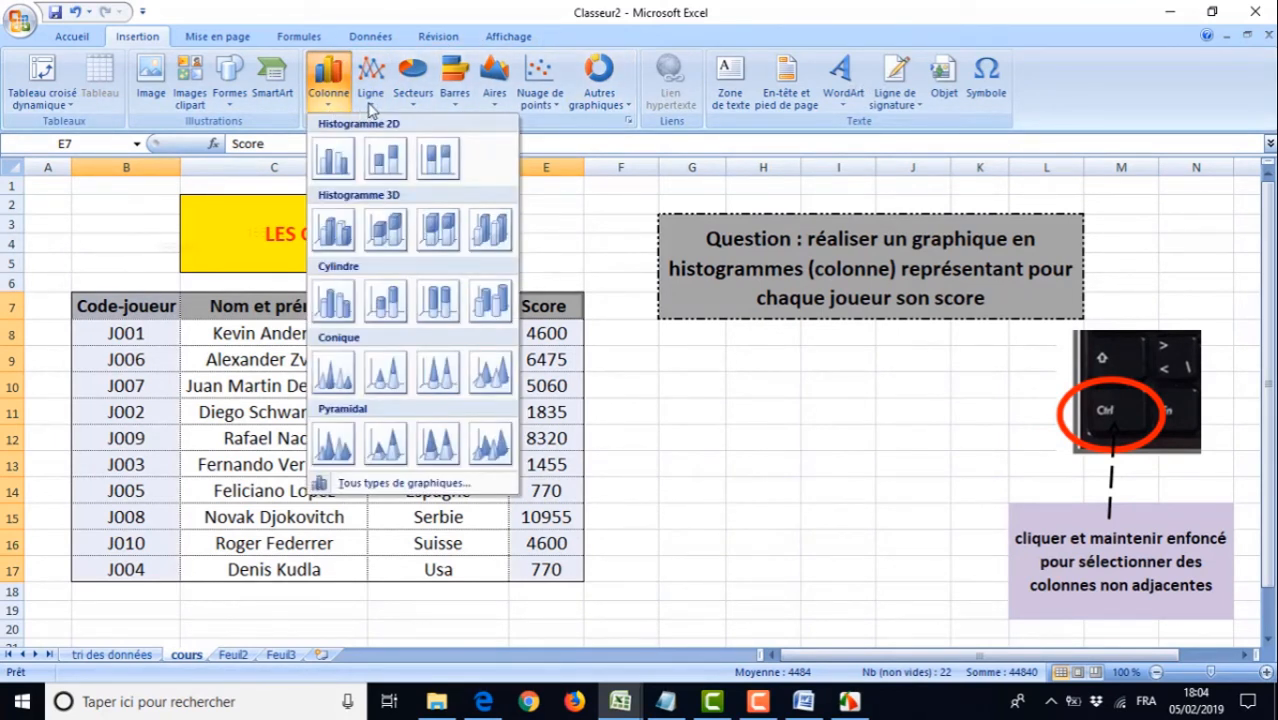
{"action": "left_click", "coordinate": [370, 105]}
{"action": "left_click", "coordinate": [413, 106]}
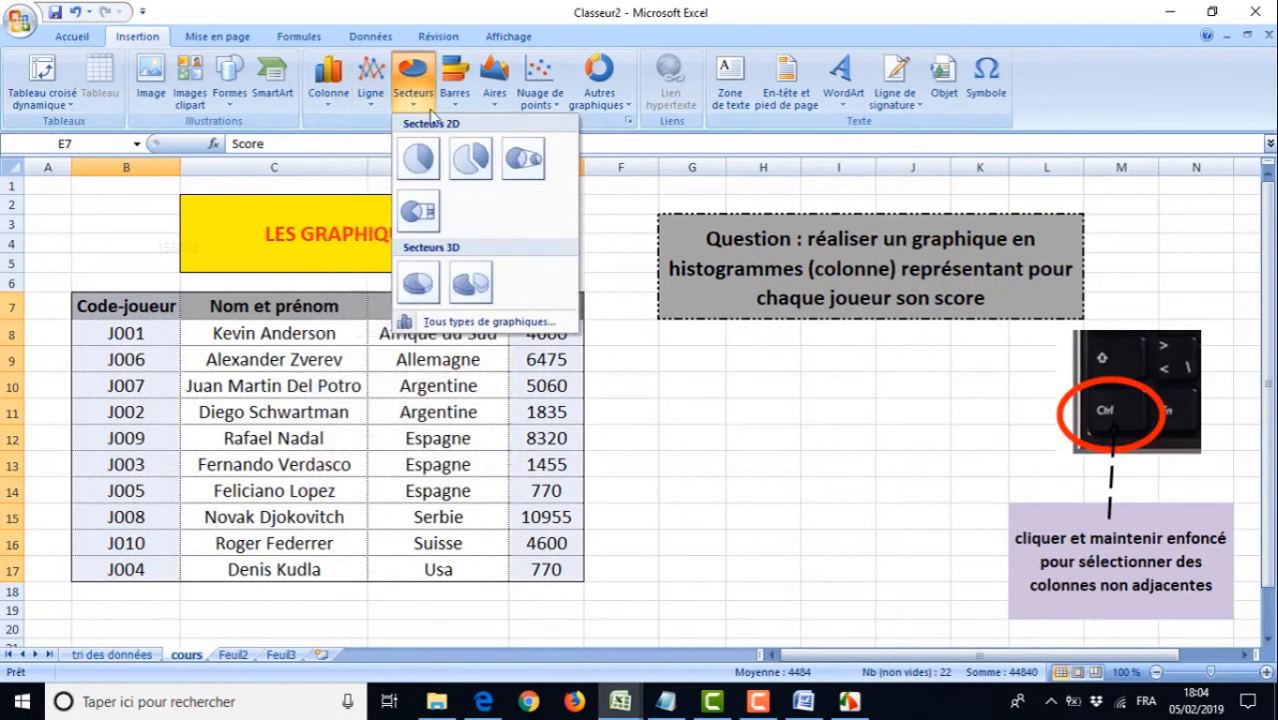
{"action": "left_click", "coordinate": [458, 108]}
{"action": "left_click", "coordinate": [493, 108]}
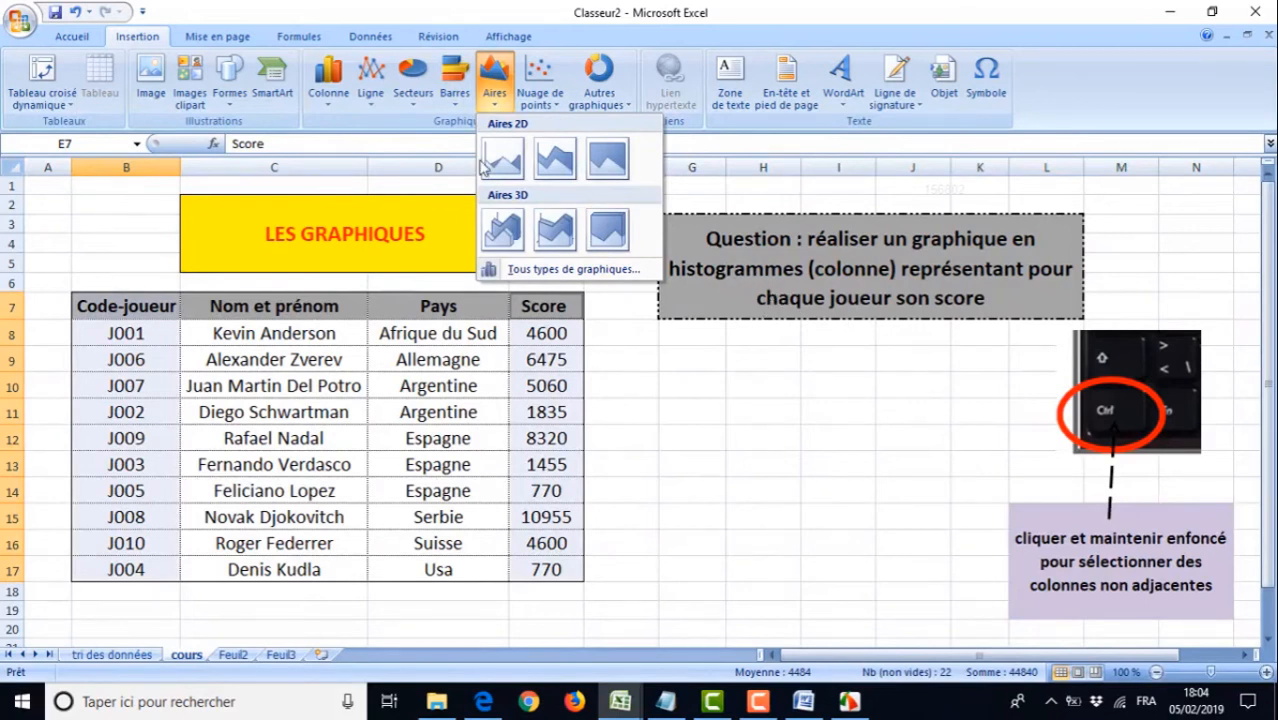
Insert a 2D clustered column chart of the scores by player code and move it below the question box
{"action": "left_click", "coordinate": [331, 106]}
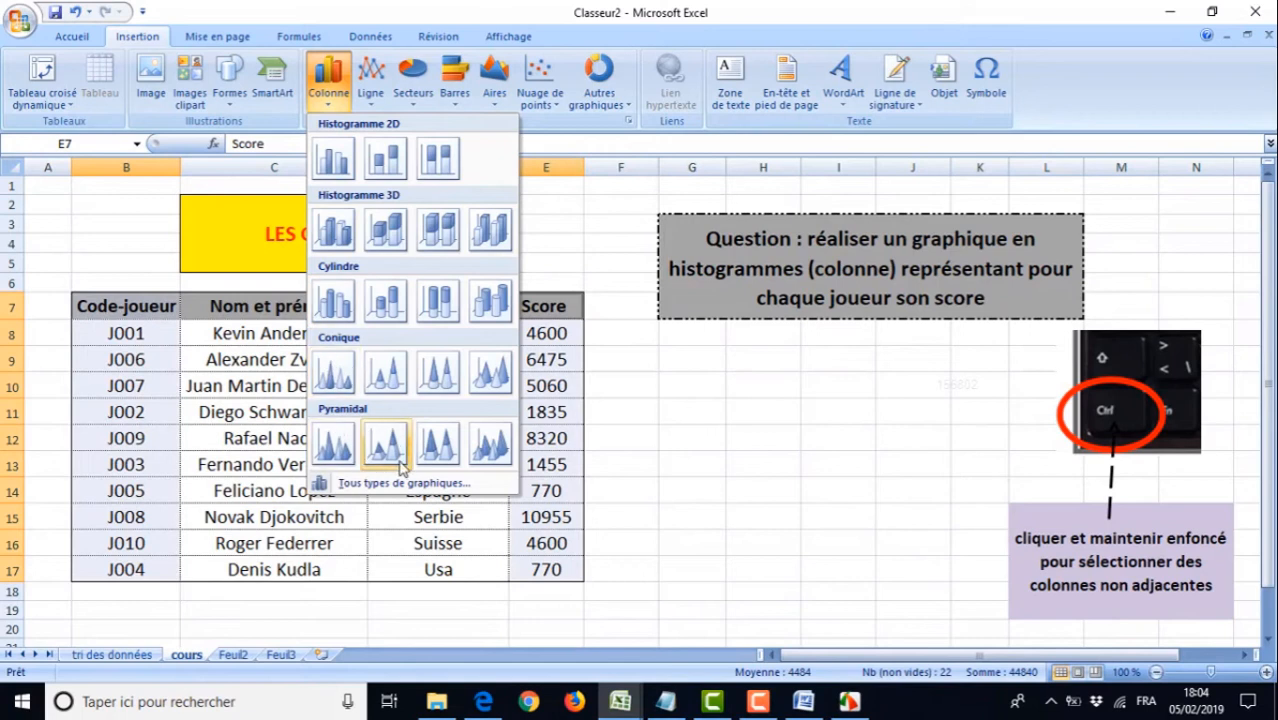
{"action": "left_click", "coordinate": [335, 165]}
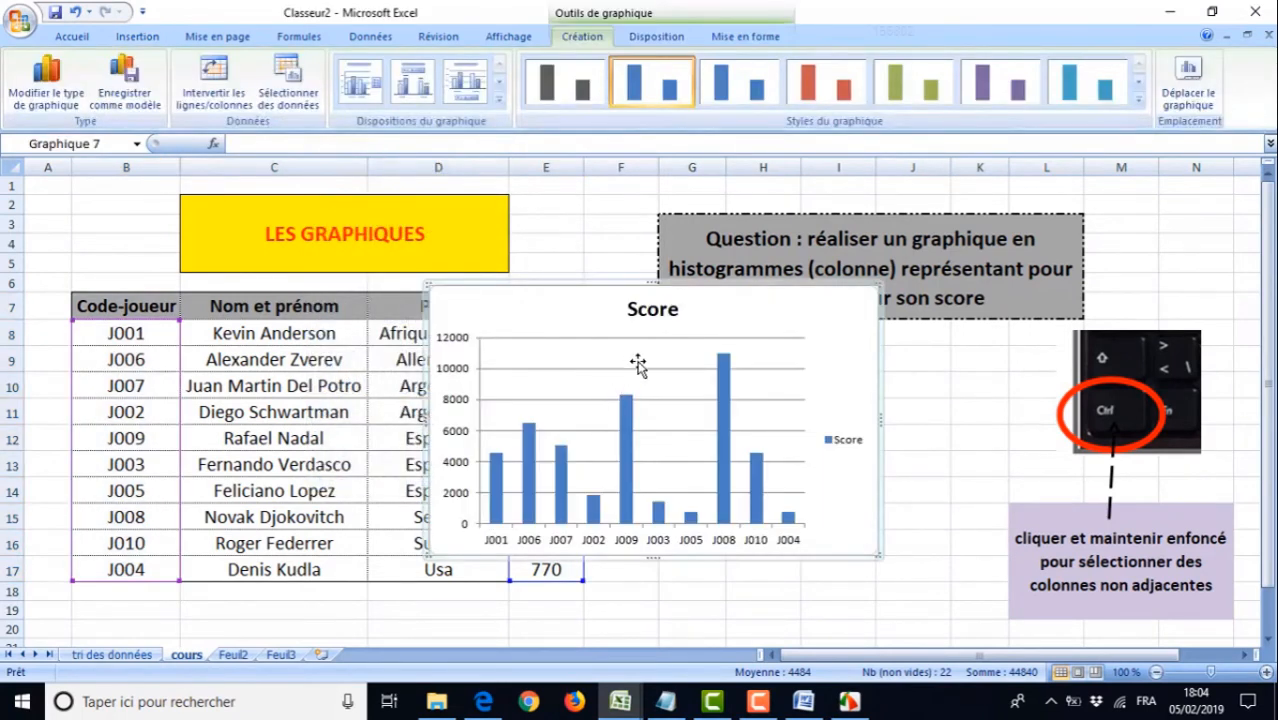
{"action": "left_click_drag", "start_coordinate": [773, 316], "coordinate": [902, 370]}
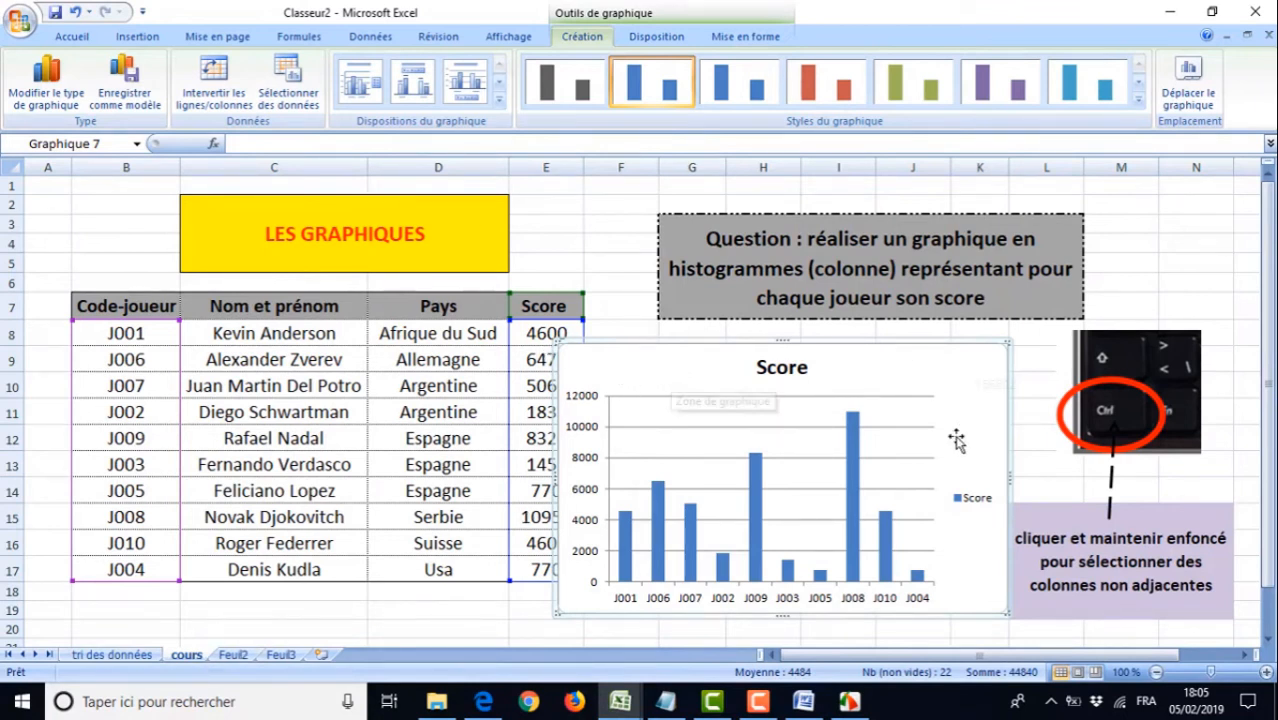
Cut the Score column chart, paste it at cell D5 of sheet Feuil2 and enlarge it slightly
{"action": "right_click", "coordinate": [678, 370]}
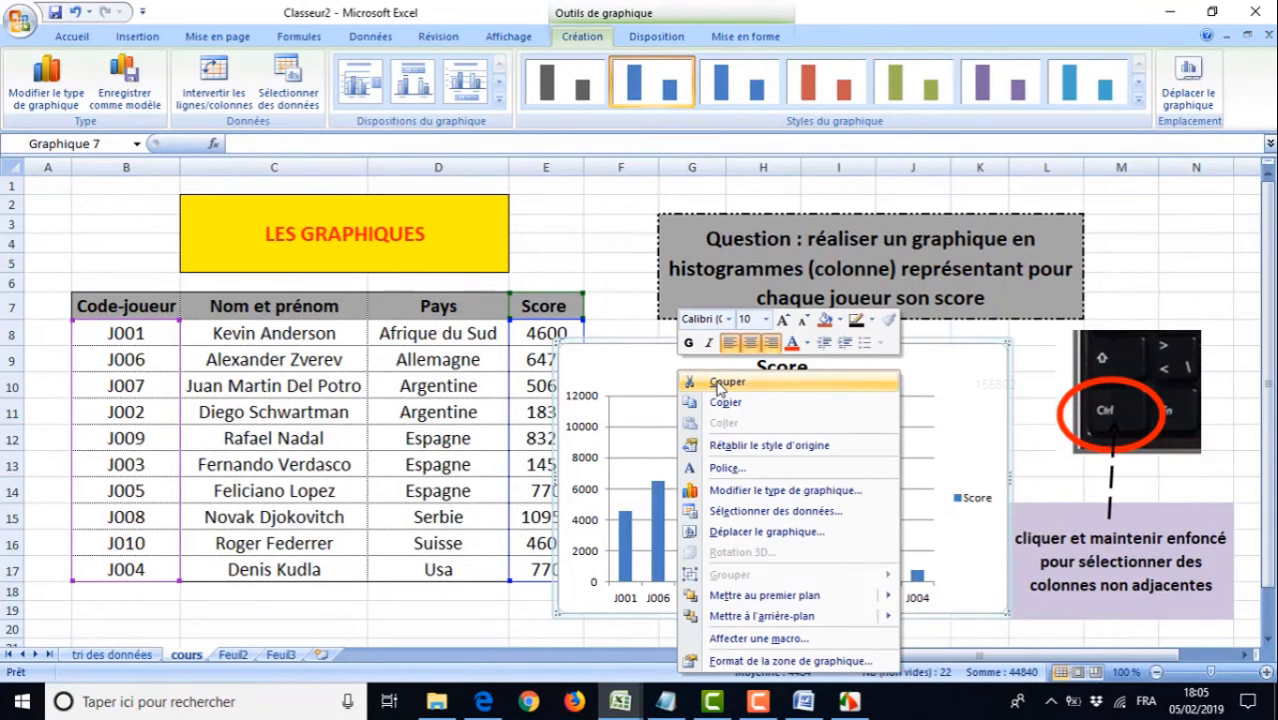
{"action": "left_click", "coordinate": [726, 382]}
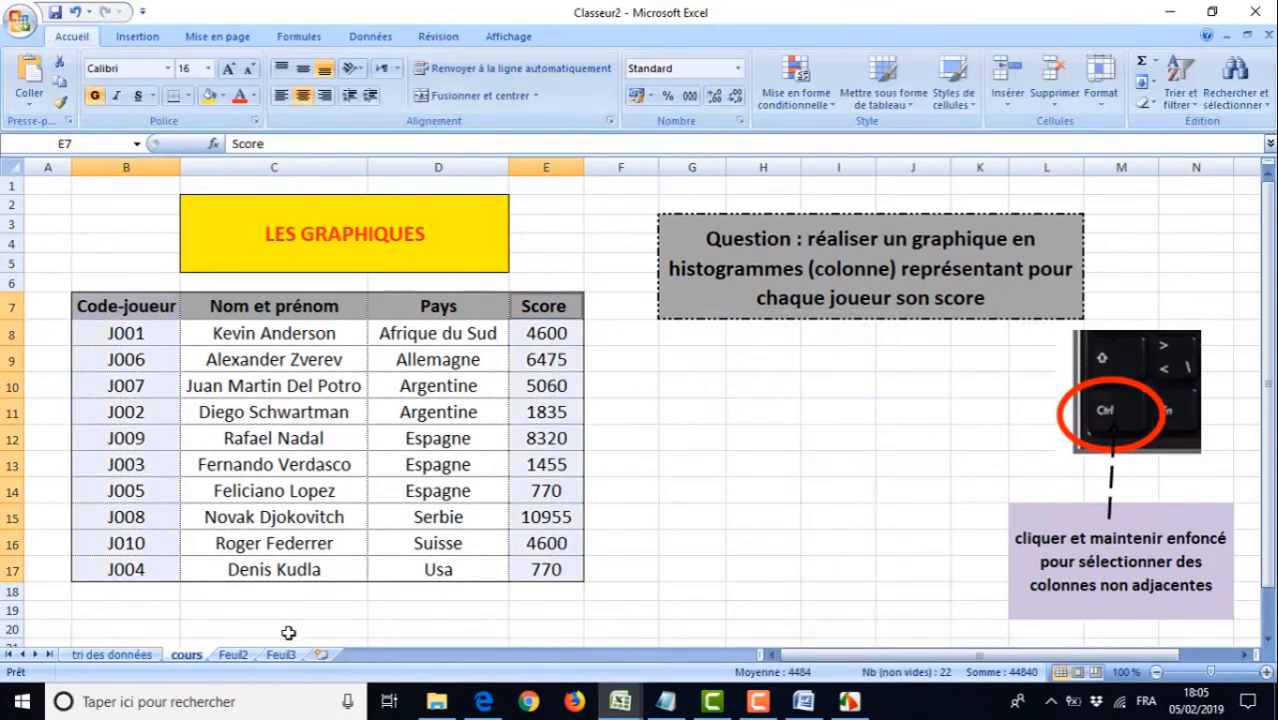
{"action": "left_click", "coordinate": [233, 655]}
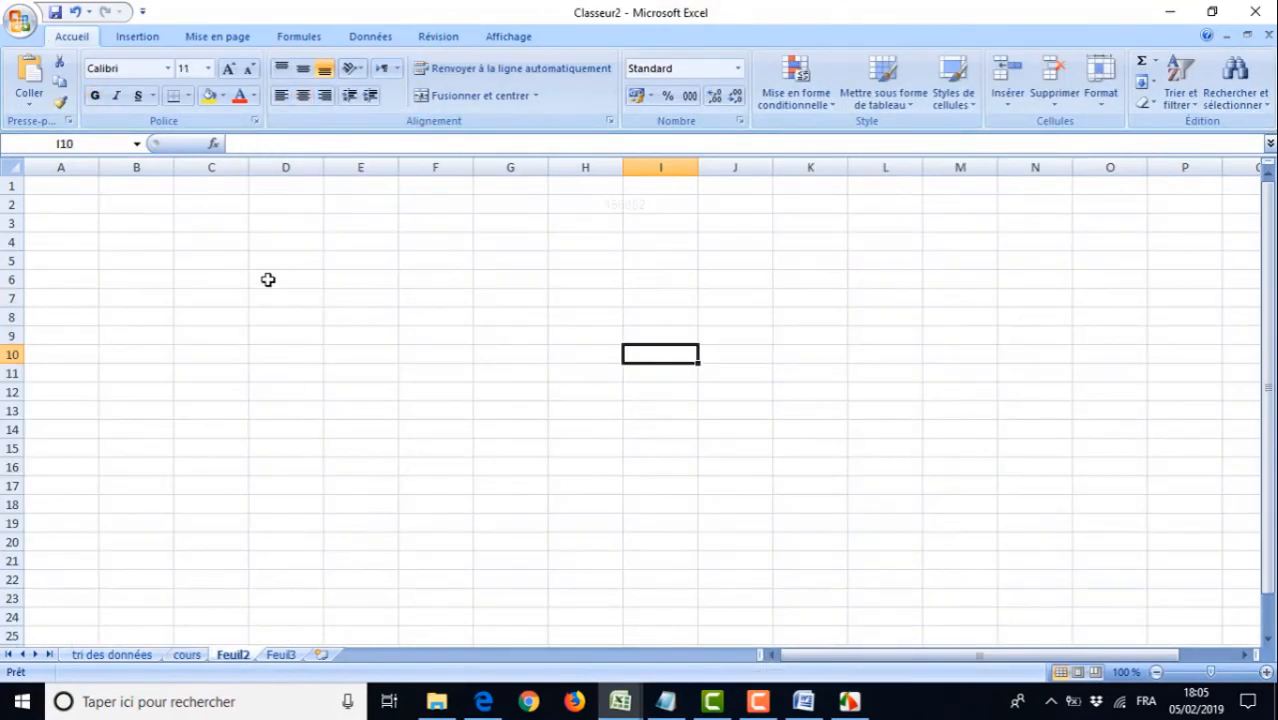
{"action": "right_click", "coordinate": [265, 259]}
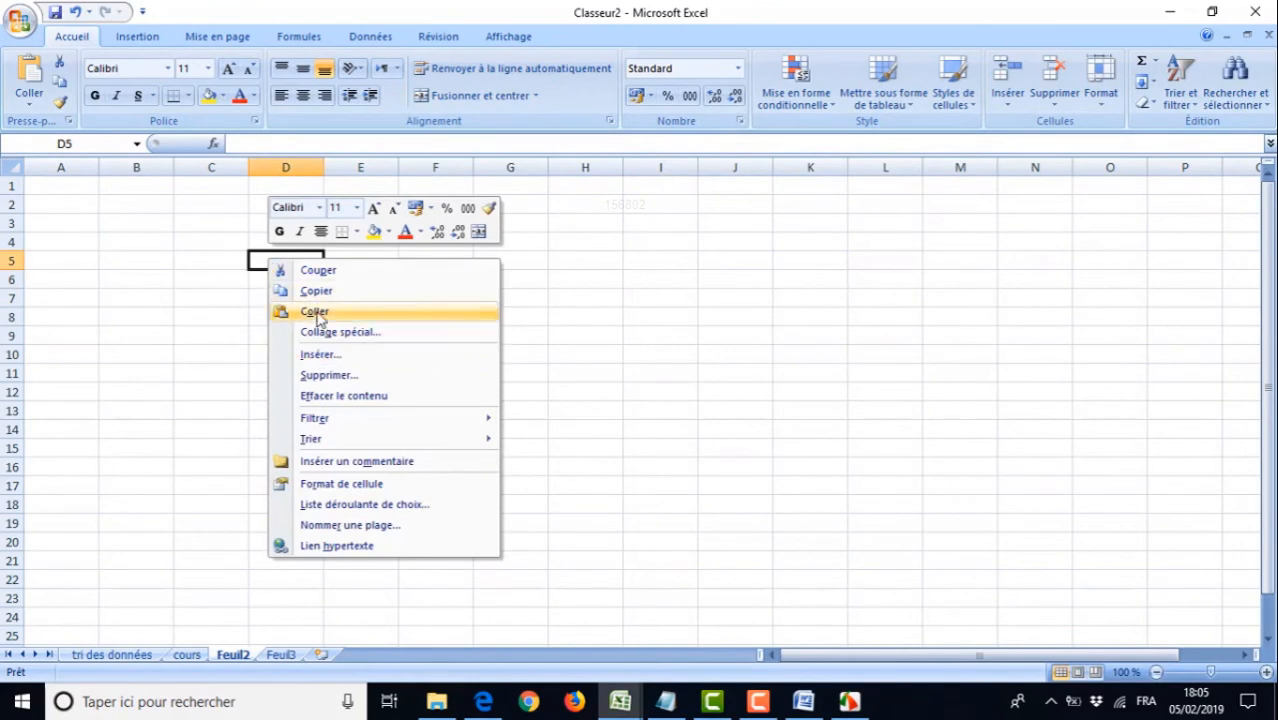
{"action": "left_click", "coordinate": [315, 312]}
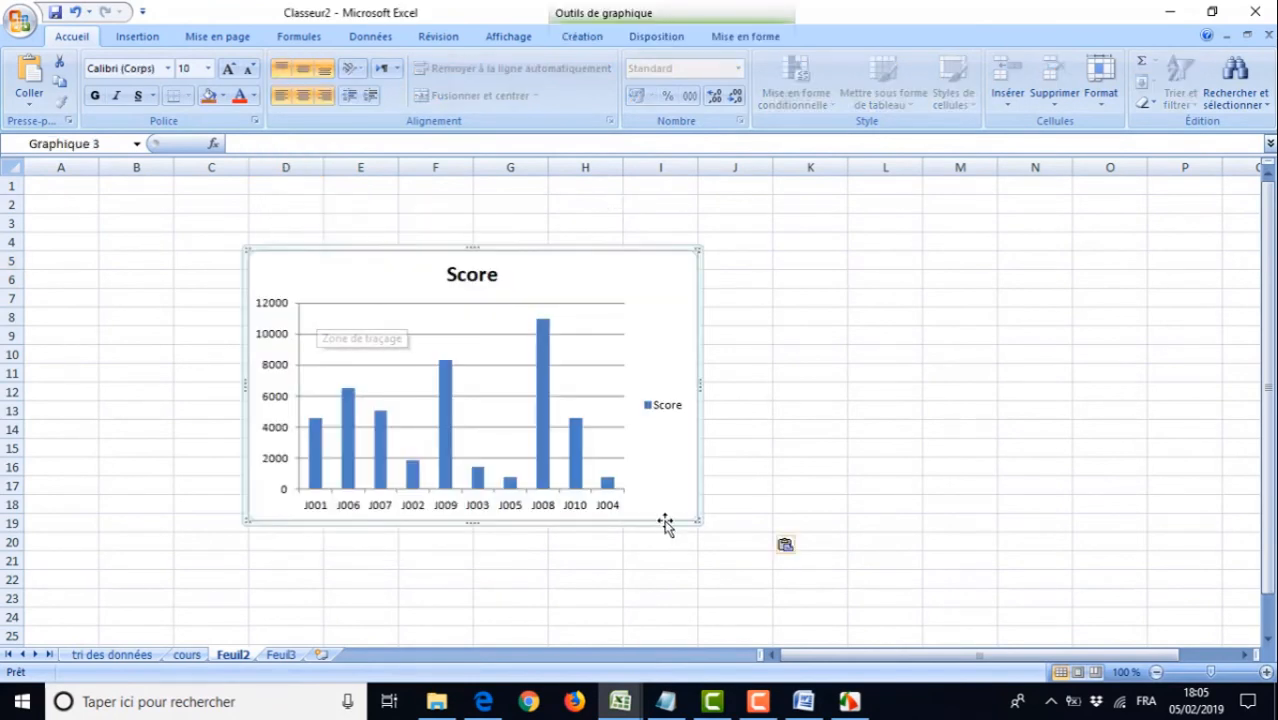
{"action": "left_click_drag", "start_coordinate": [696, 521], "coordinate": [754, 565]}
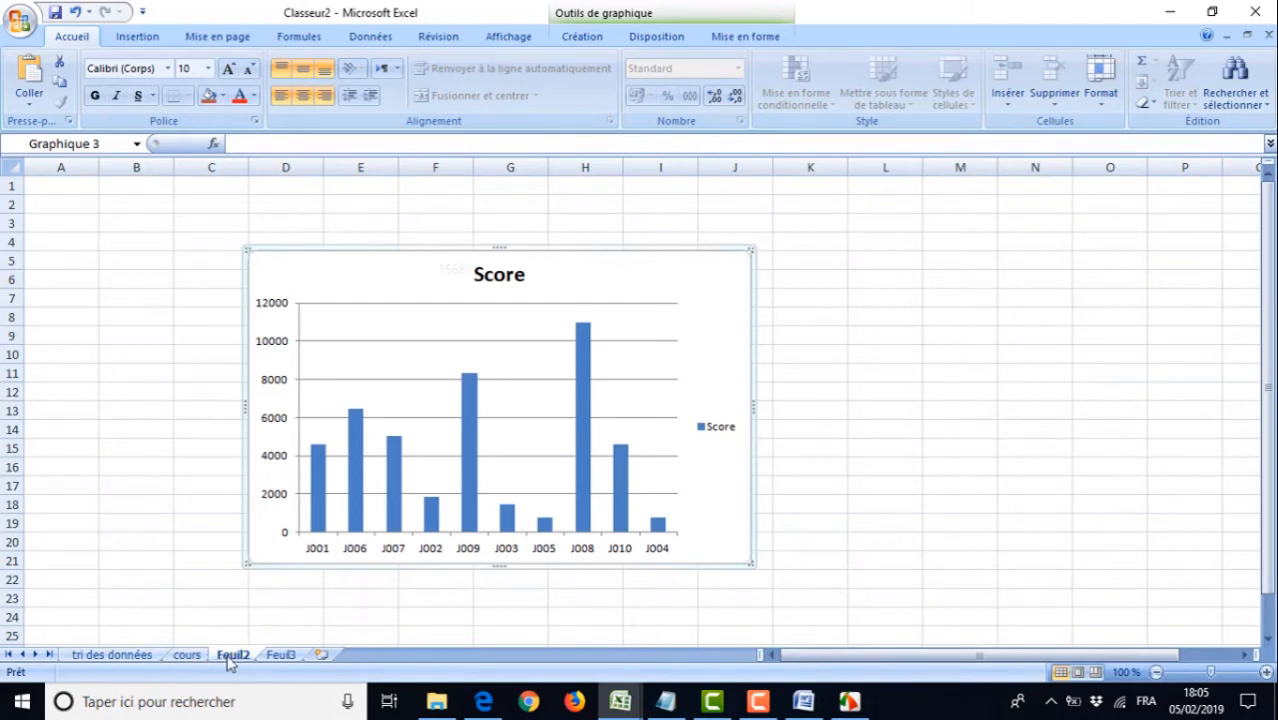
Rename the sheet Feuil2 as GRAPH and return to the sheet cours
{"action": "right_click", "coordinate": [232, 657]}
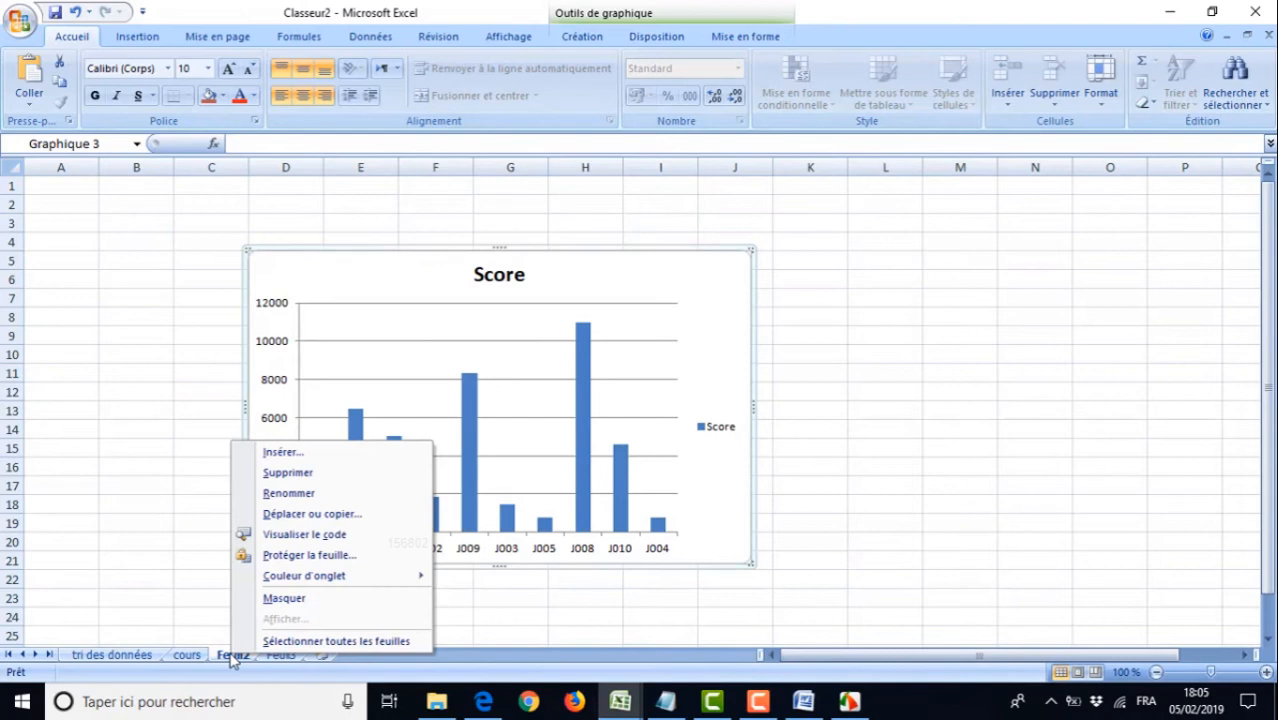
{"action": "left_click", "coordinate": [278, 494]}
{"action": "type", "text": "GRAPH"}
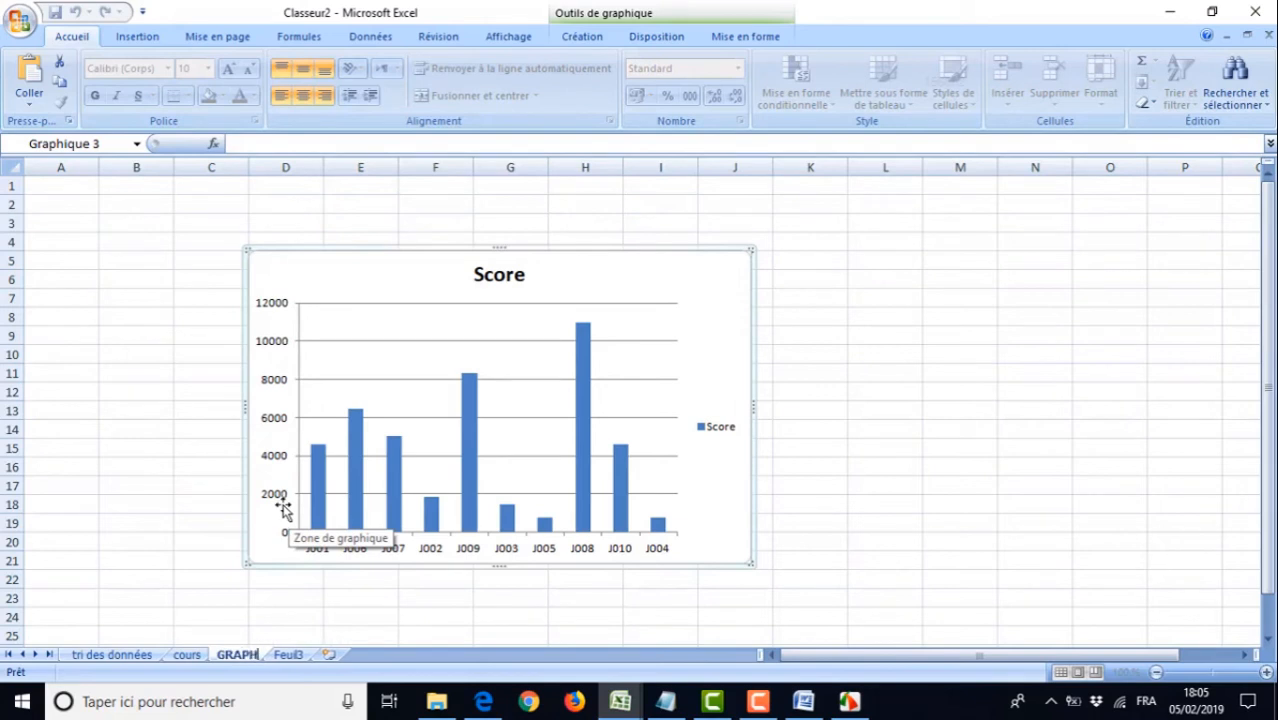
{"action": "left_click", "coordinate": [242, 617]}
{"action": "left_click", "coordinate": [187, 655]}
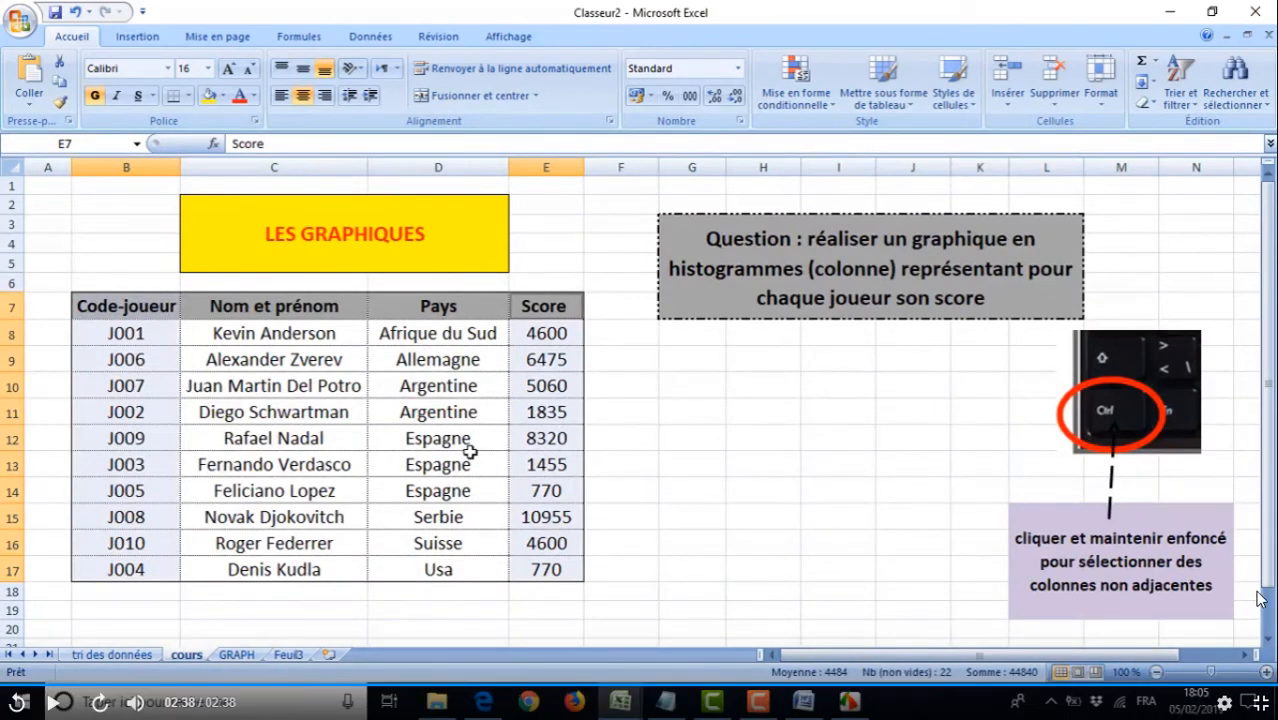
Leave the finished video's full screen and open the lesson "12-Manipulation des graphiques" in full screen
{"action": "left_click", "coordinate": [1259, 702]}
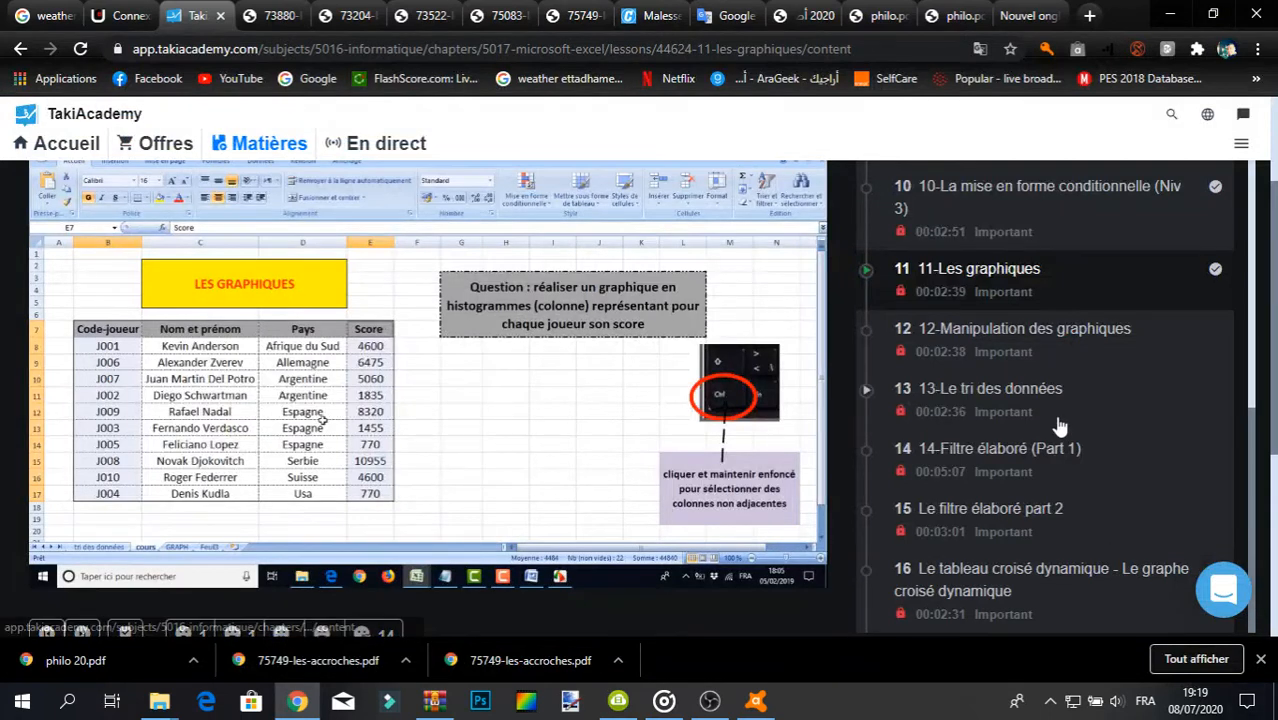
{"action": "left_click", "coordinate": [980, 338]}
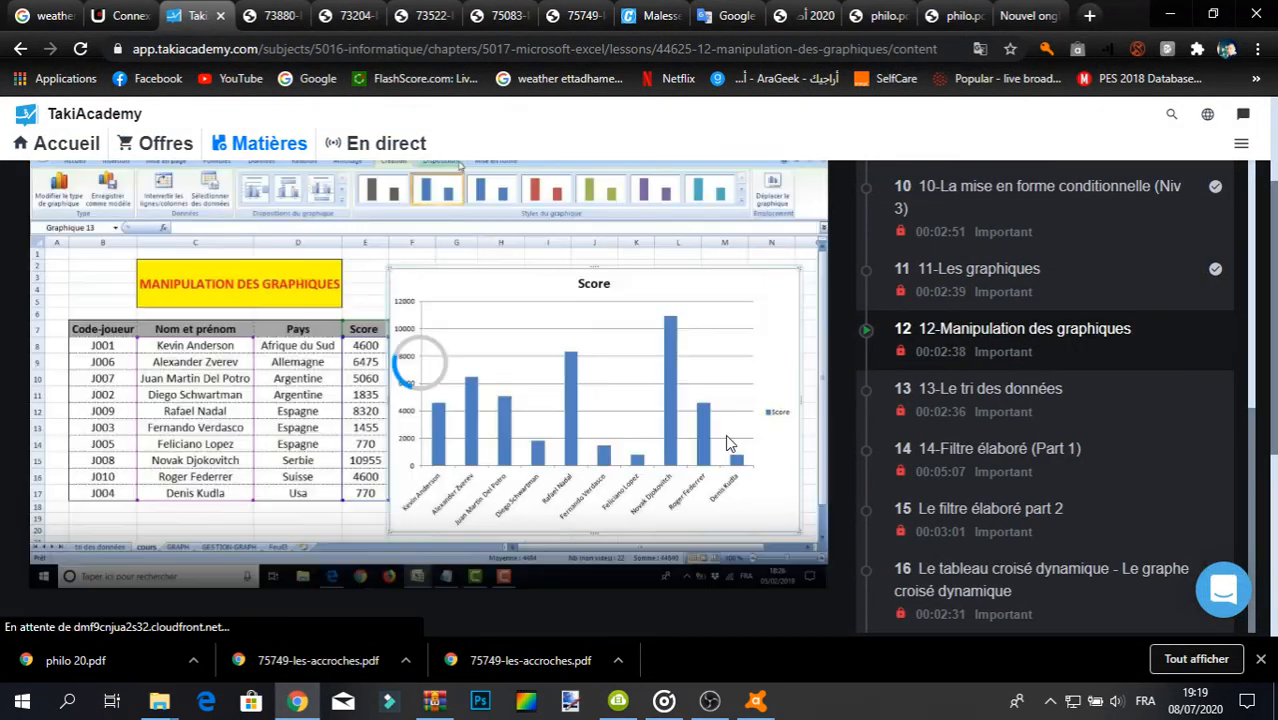
{"action": "left_click", "coordinate": [786, 546]}
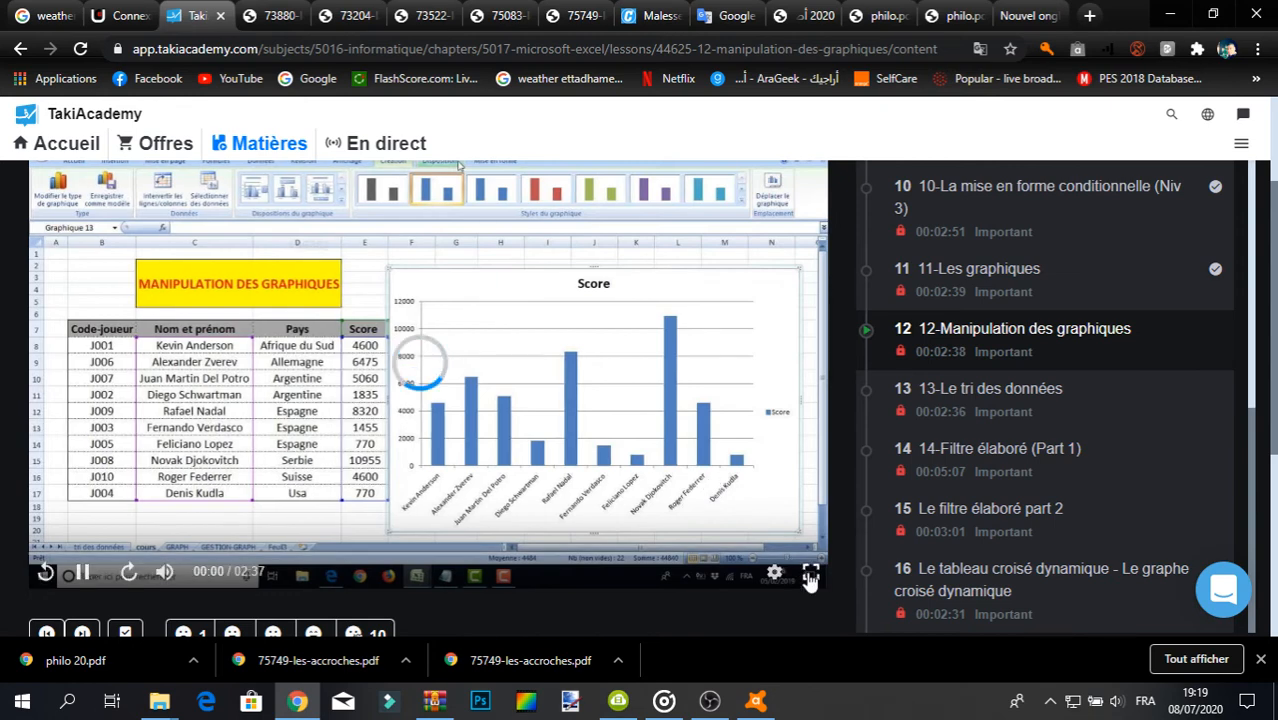
{"action": "left_click", "coordinate": [811, 572]}
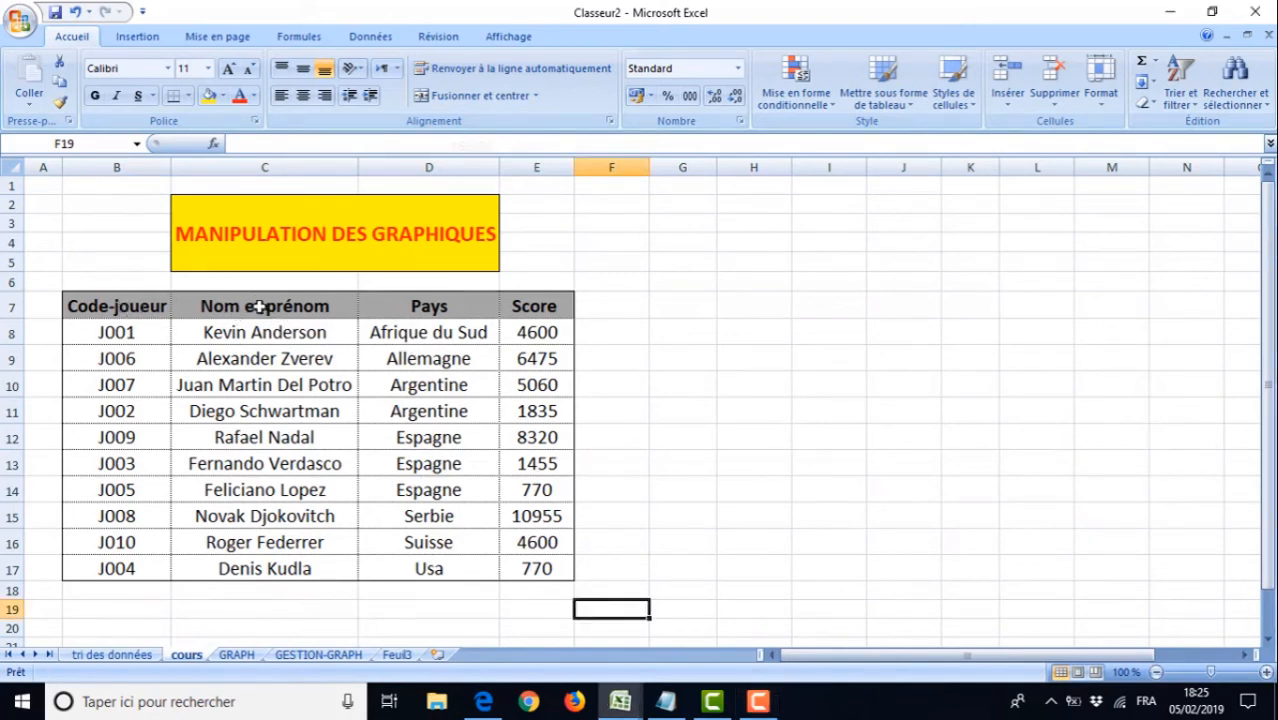
Insert a 2D pie chart from the Nom et prénom and Score columns, C7:C17 and E7:E17, and enlarge it beside the table
{"action": "left_click_drag", "start_coordinate": [241, 546], "coordinate": [245, 567]}
{"action": "left_click_drag", "start_coordinate": [546, 308], "coordinate": [523, 567]}
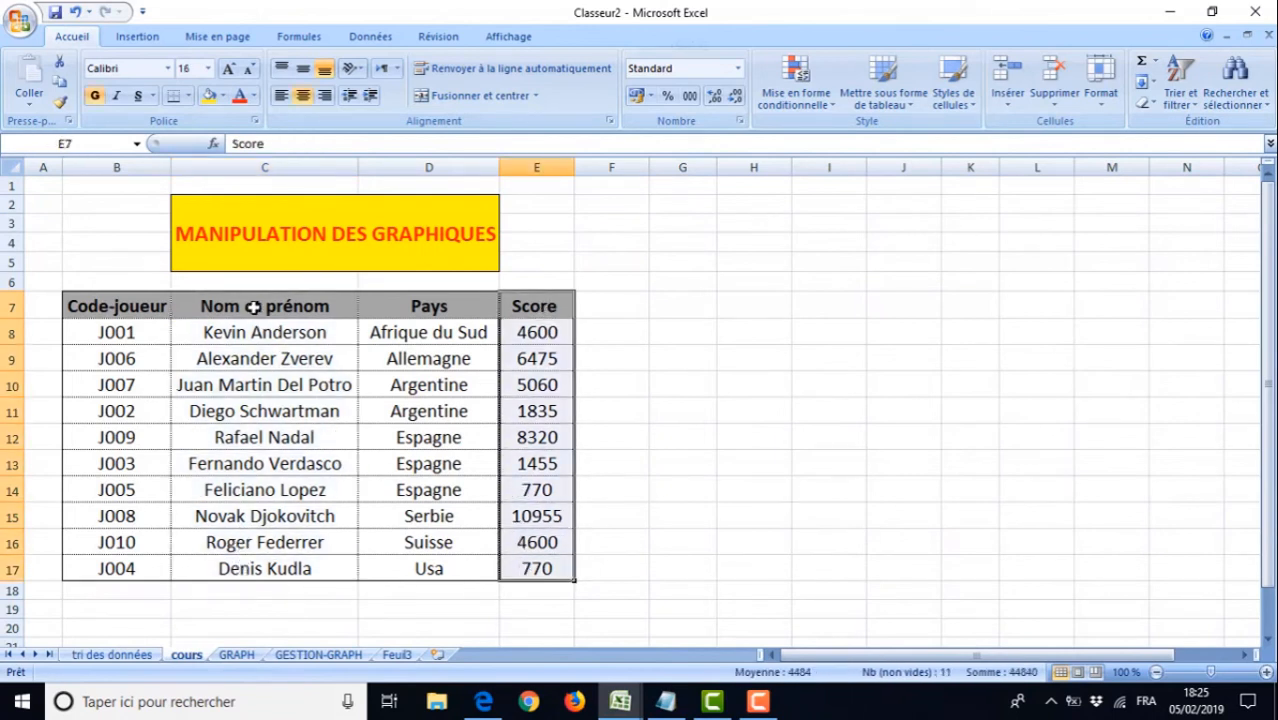
{"action": "left_click_drag", "start_coordinate": [249, 306], "coordinate": [248, 568]}
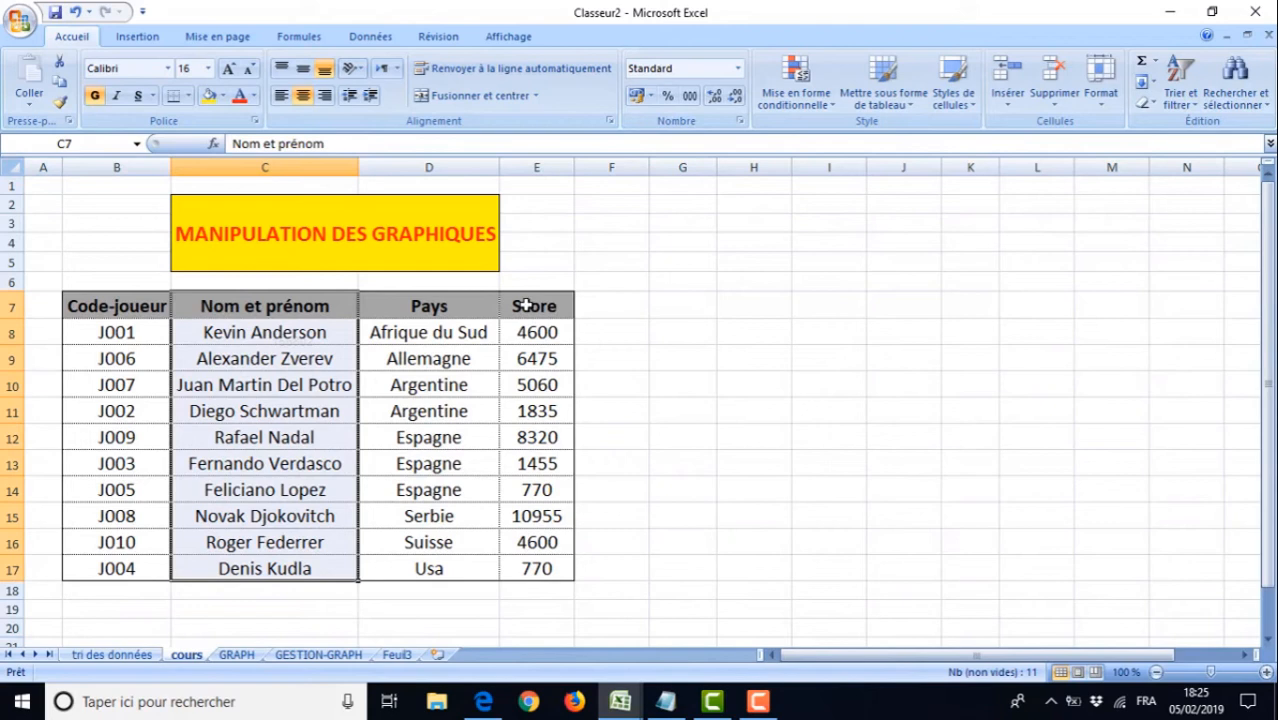
{"action": "left_click_drag", "start_coordinate": [525, 305], "coordinate": [526, 568]}
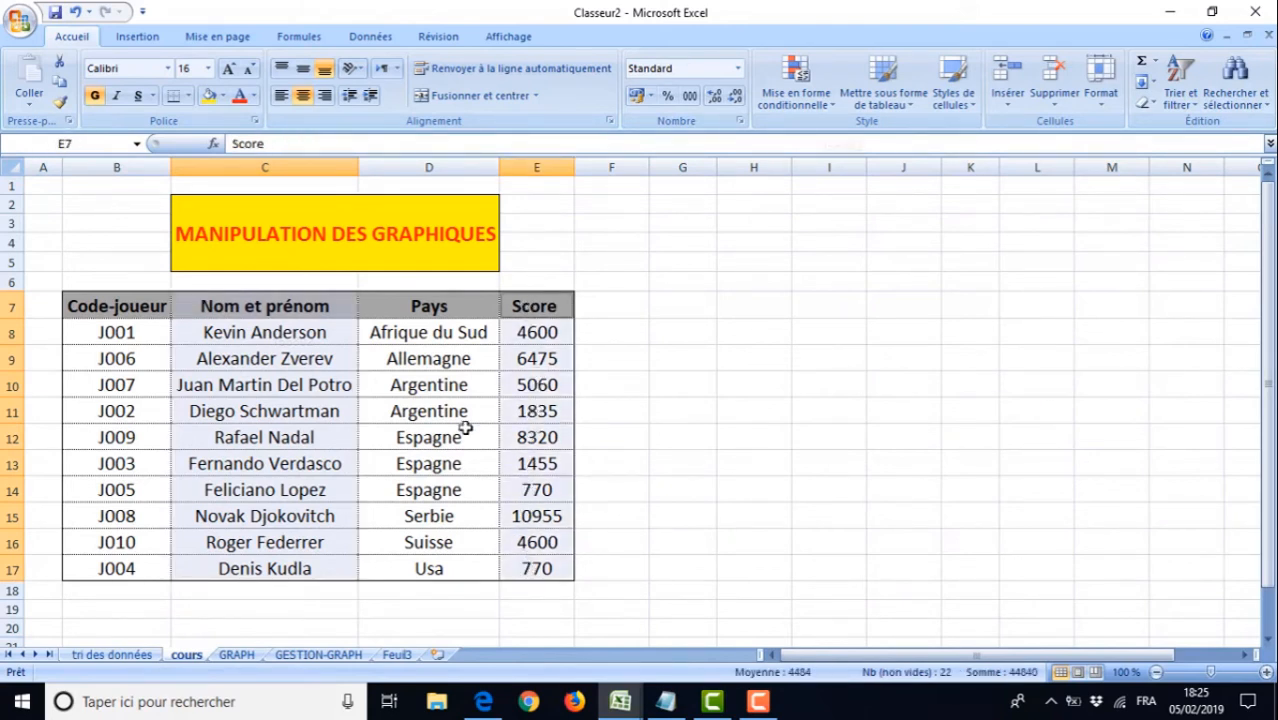
{"action": "left_click", "coordinate": [150, 40]}
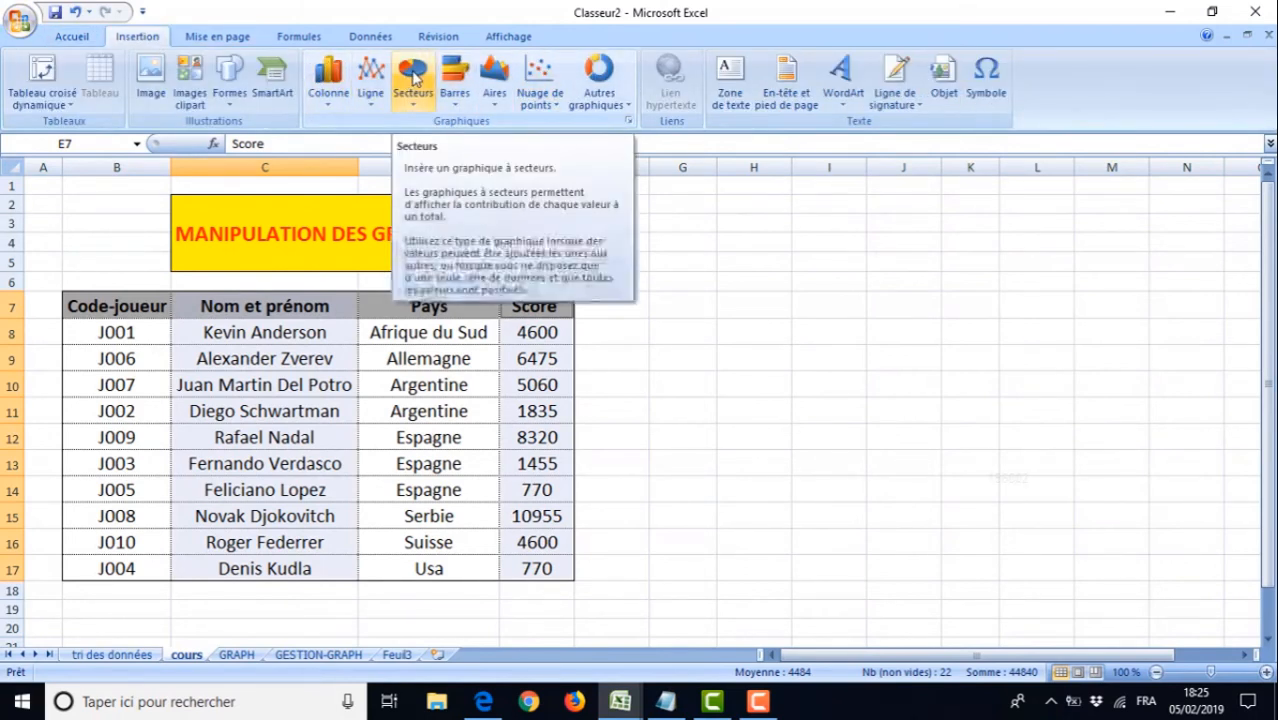
{"action": "left_click", "coordinate": [414, 95]}
{"action": "left_click", "coordinate": [418, 158]}
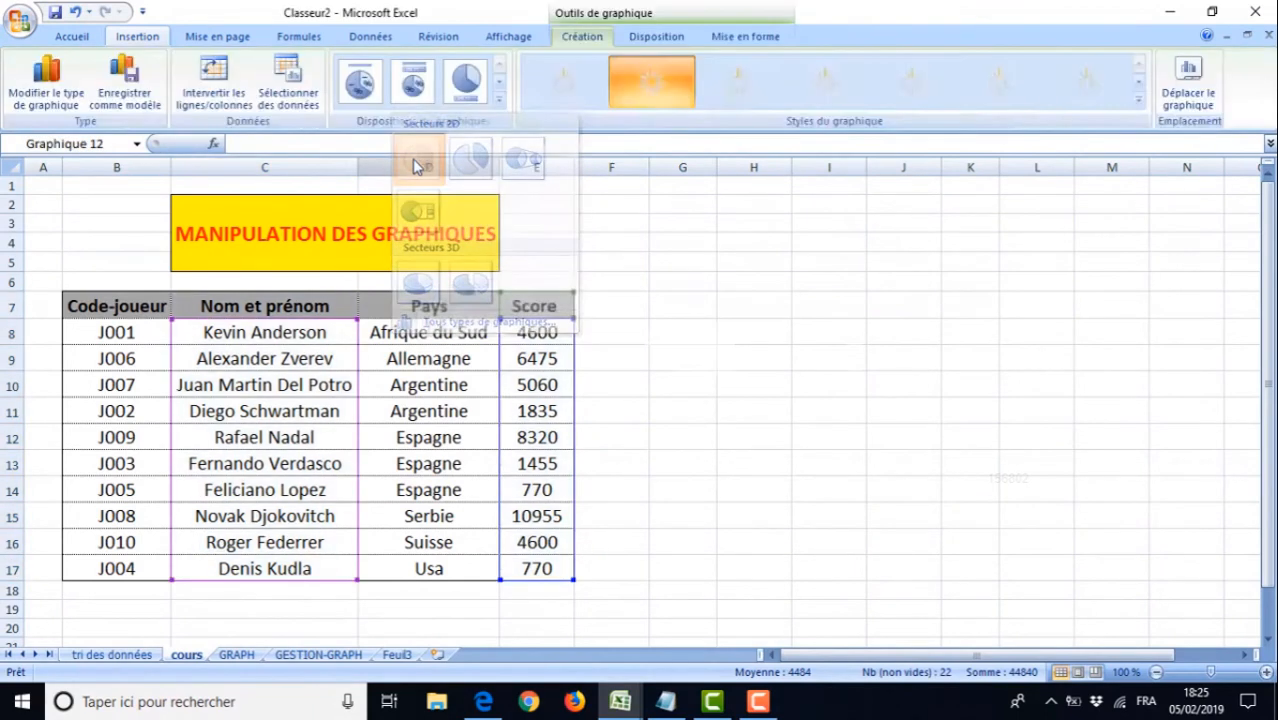
{"action": "left_click_drag", "start_coordinate": [1068, 505], "coordinate": [1160, 598]}
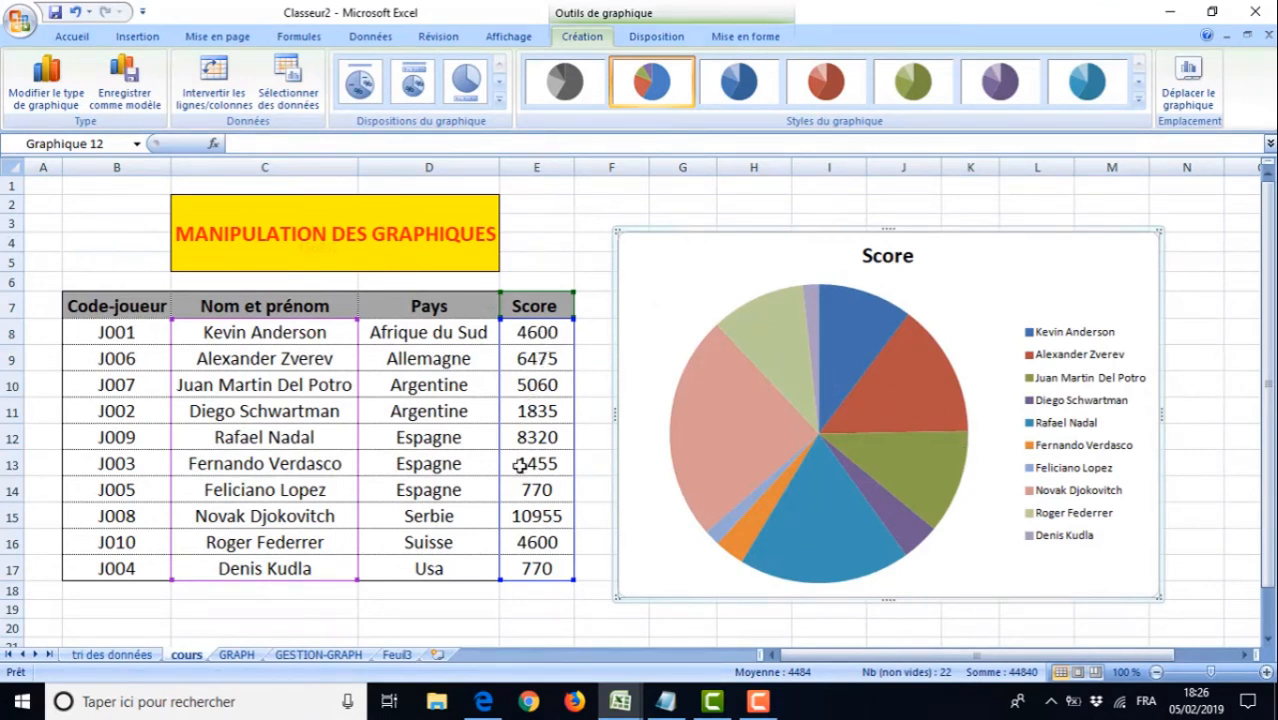
Add data labels to the slices of the Score pie chart and select the chart area
{"action": "mouse_move", "coordinate": [777, 366]}
{"action": "right_click", "coordinate": [777, 366]}
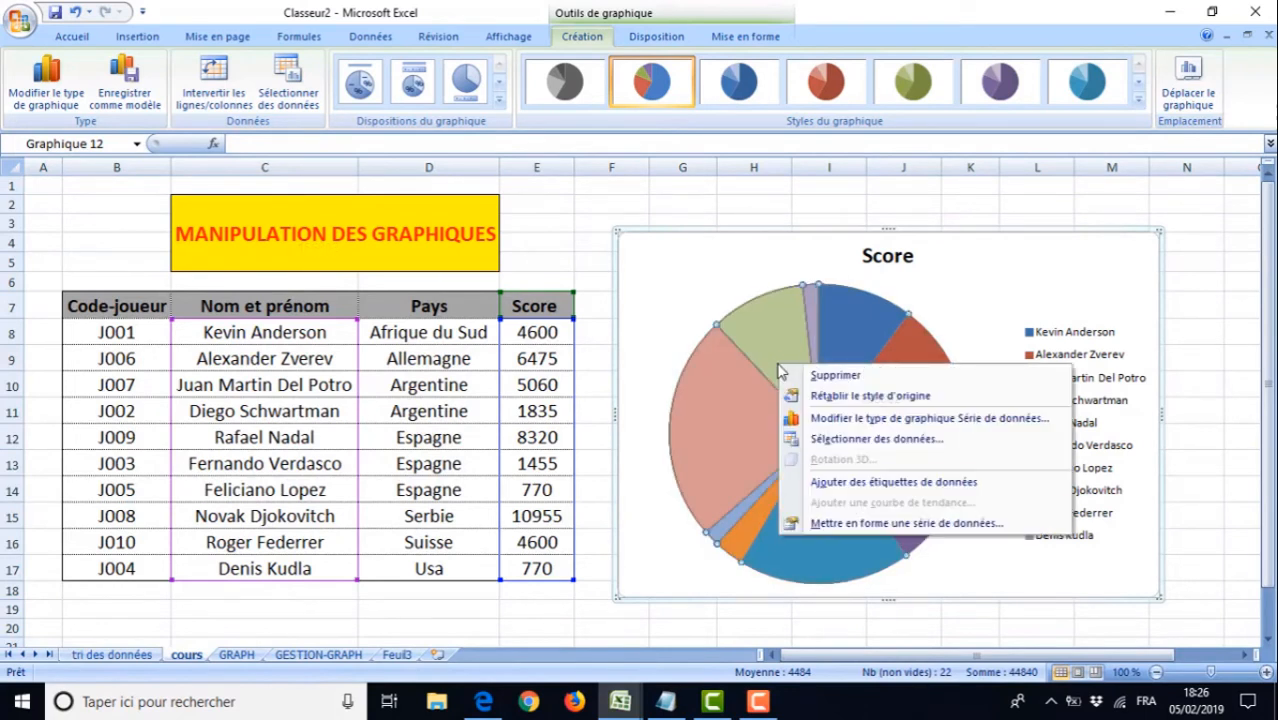
{"action": "left_click", "coordinate": [836, 484]}
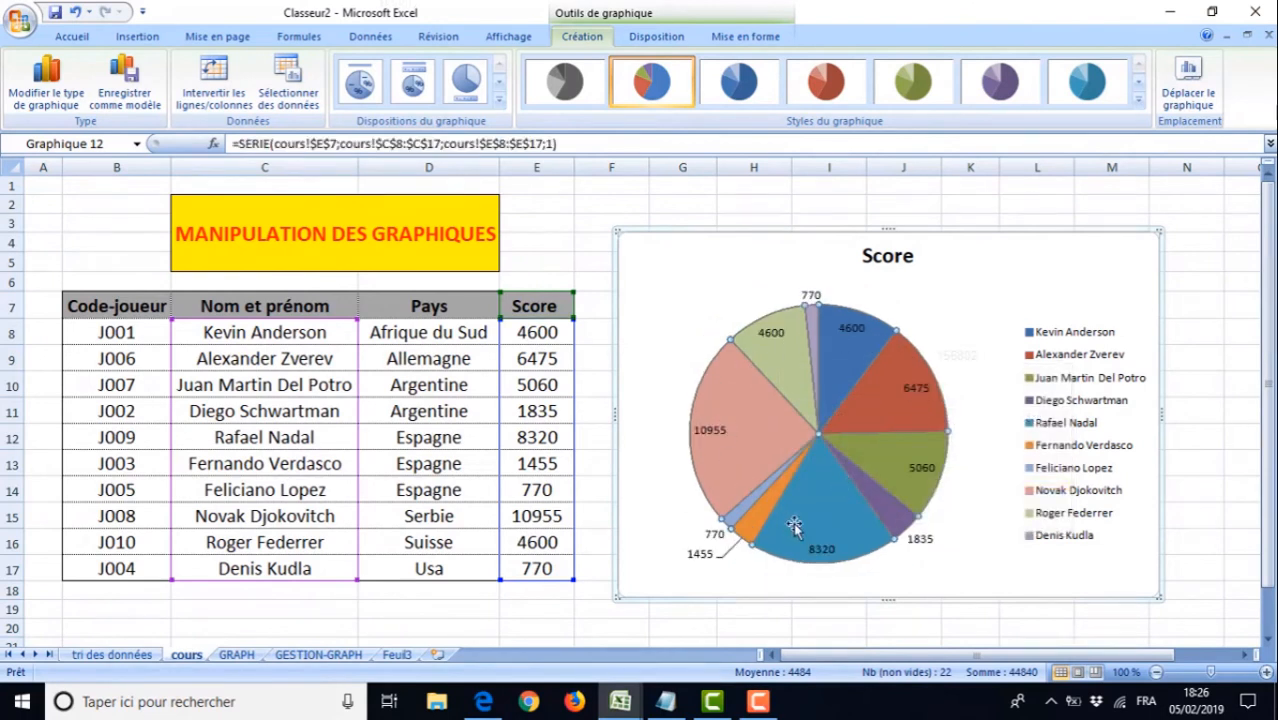
{"action": "left_click", "coordinate": [658, 272]}
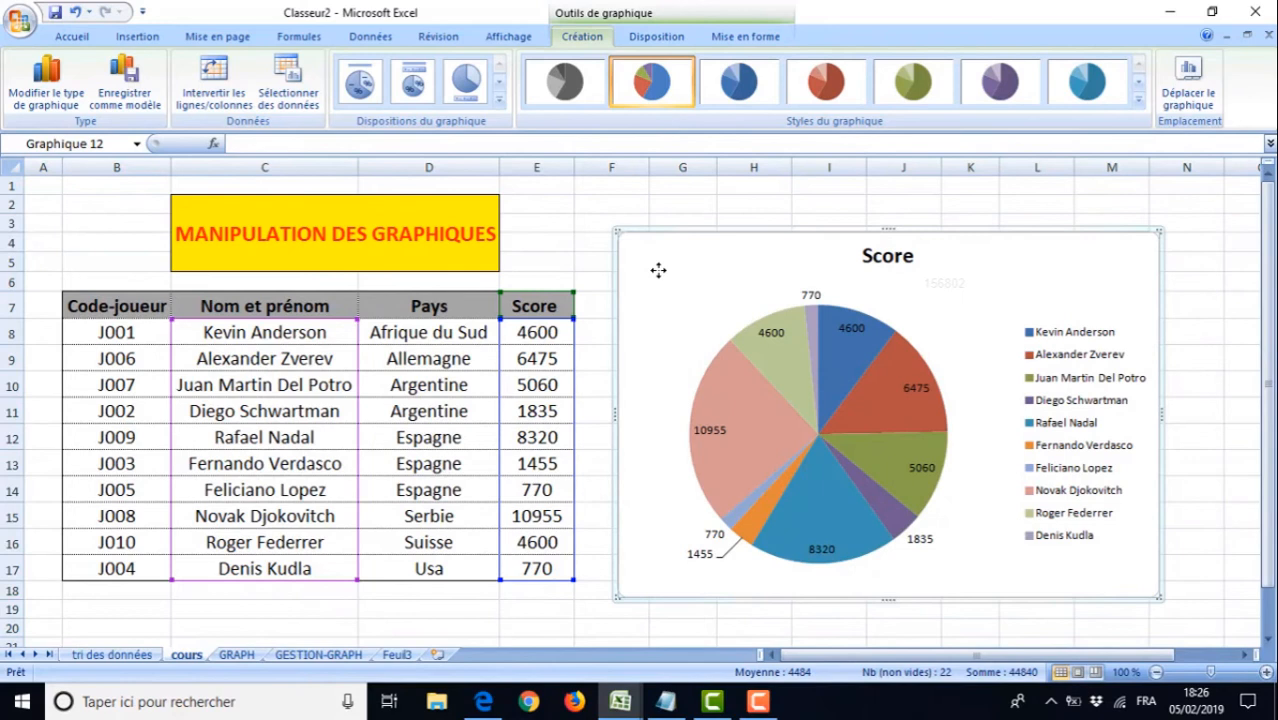
Replace the pie chart with a 2D clustered column chart of the Nom et prénom and Score columns, enlarged beside the table
{"action": "key", "text": "Delete"}
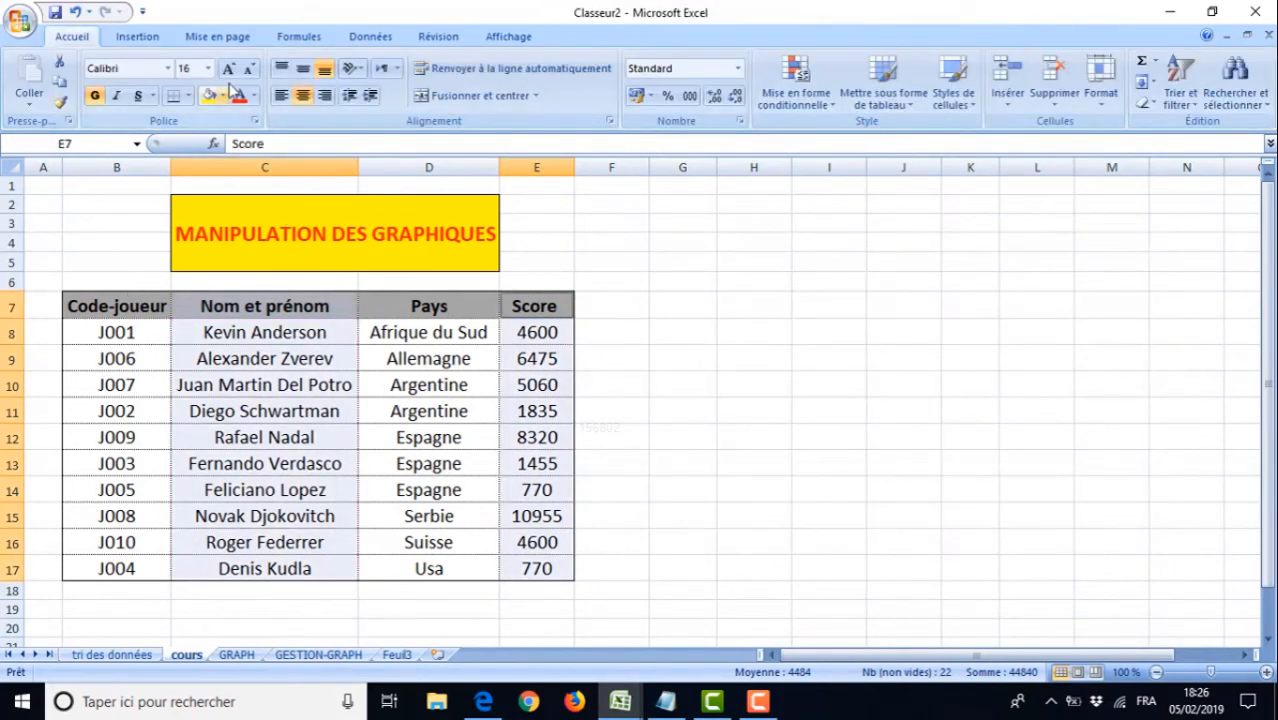
{"action": "left_click", "coordinate": [138, 36]}
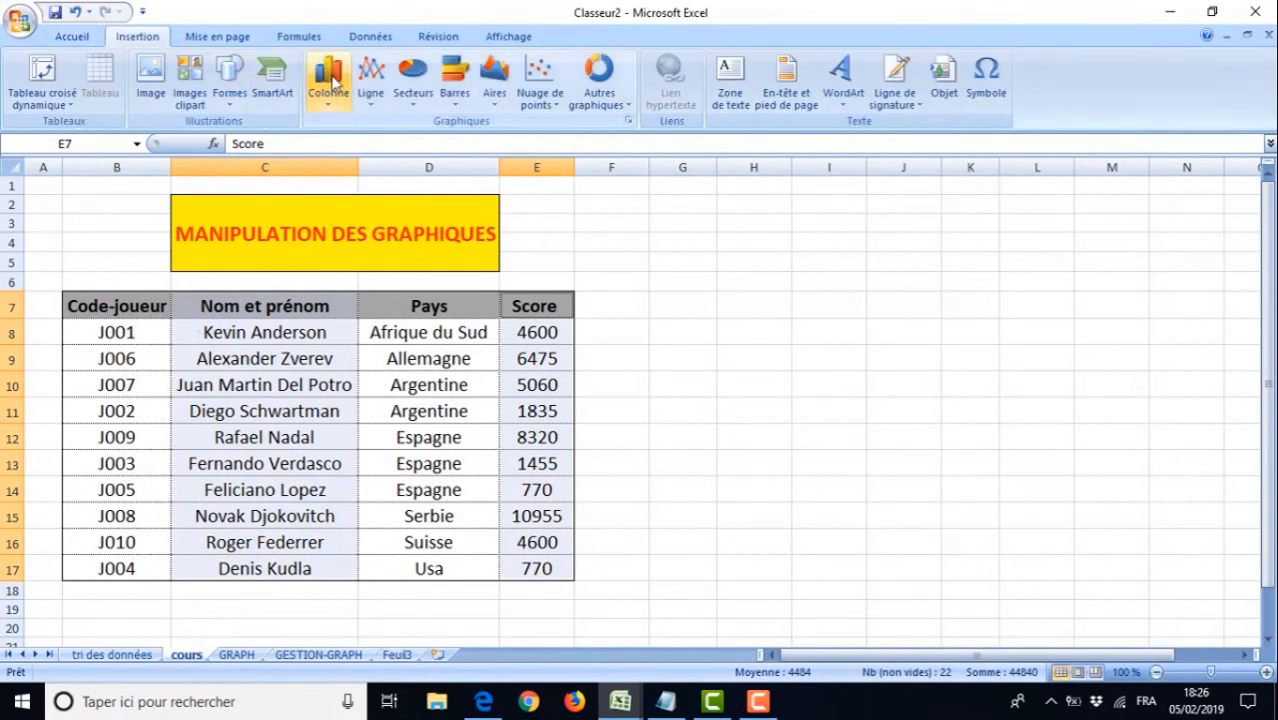
{"action": "left_click", "coordinate": [328, 80]}
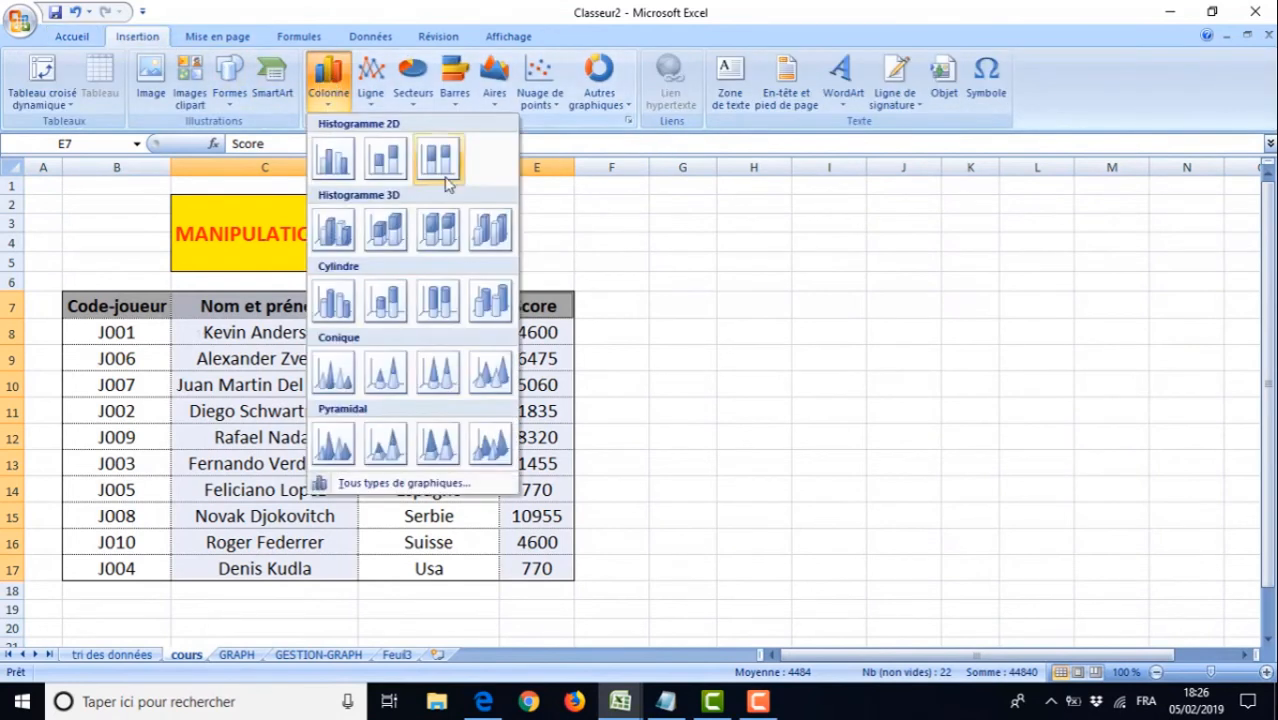
{"action": "left_click", "coordinate": [334, 160]}
{"action": "left_click_drag", "start_coordinate": [562, 294], "coordinate": [704, 230]}
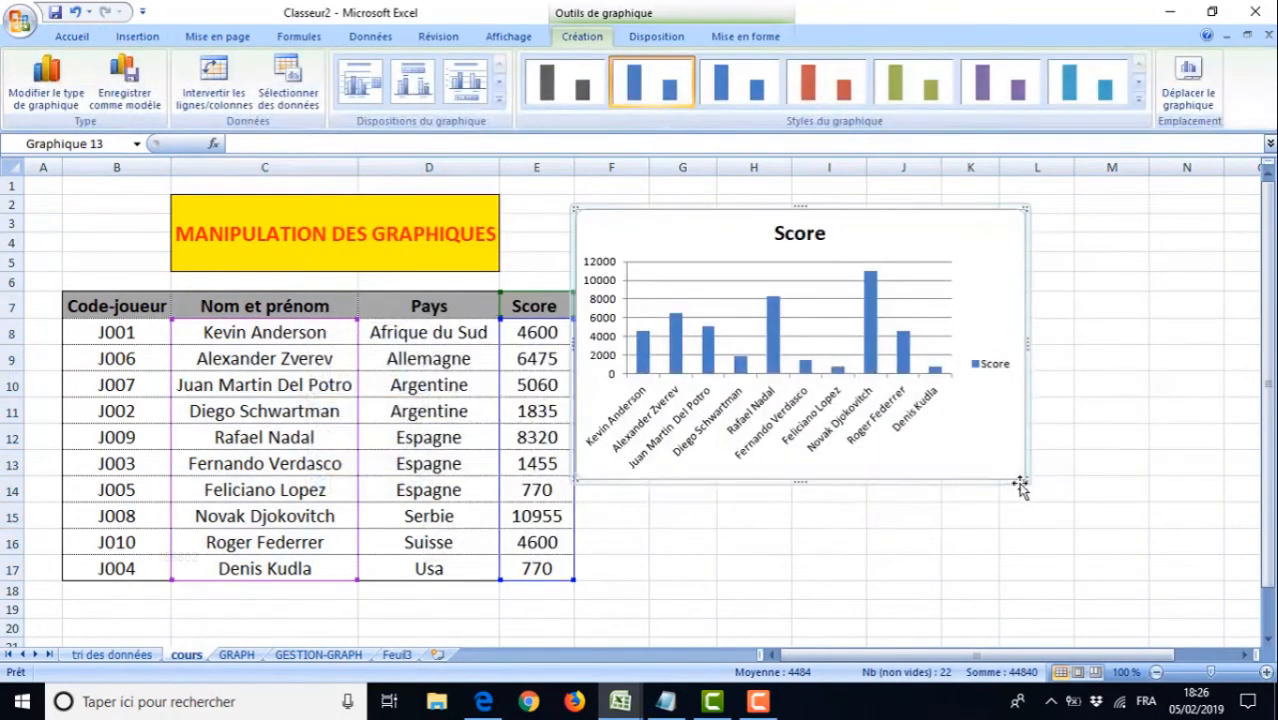
{"action": "left_click_drag", "start_coordinate": [1025, 480], "coordinate": [1232, 630]}
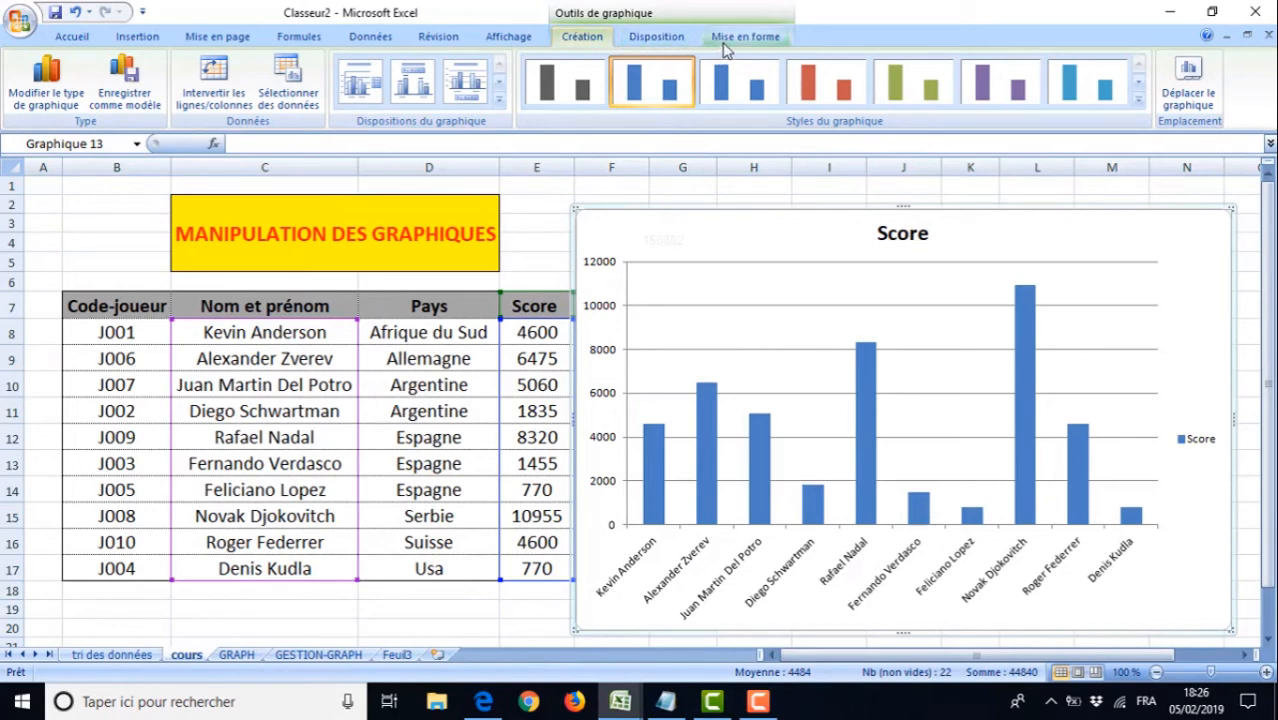
Change the column chart's title to "Score par joueur"
{"action": "left_click", "coordinate": [524, 222]}
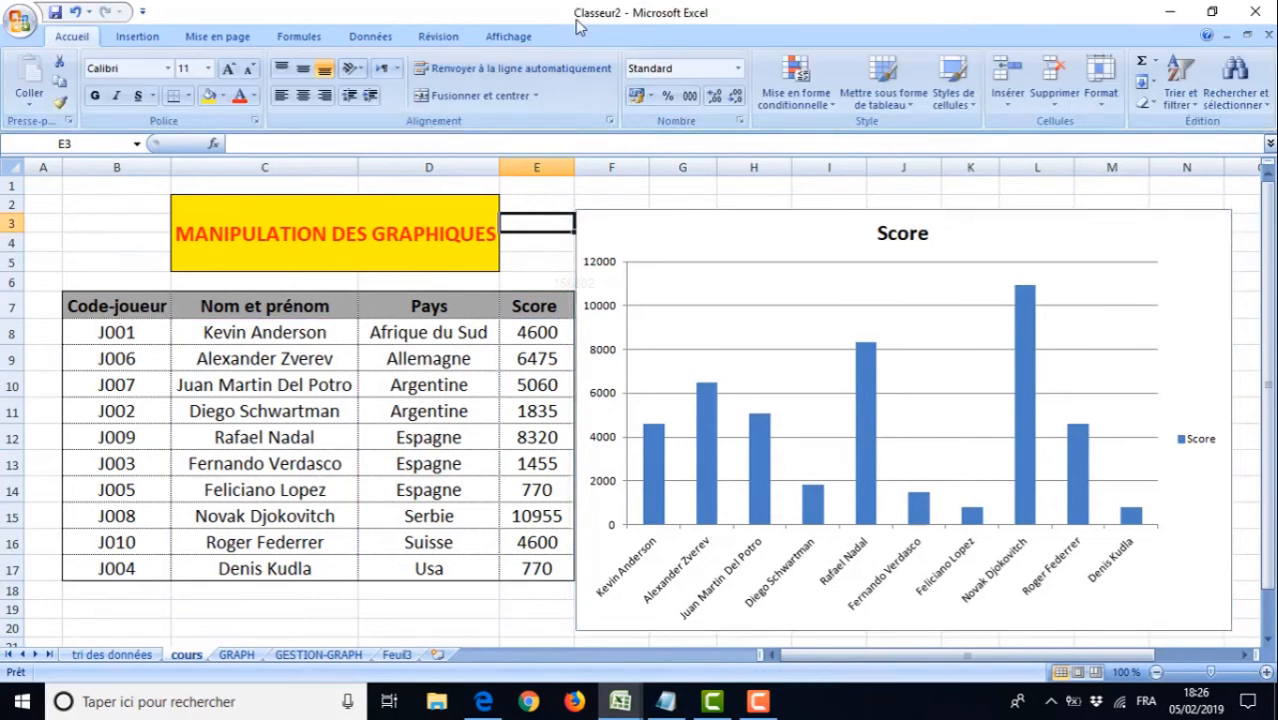
{"action": "left_click", "coordinate": [717, 246]}
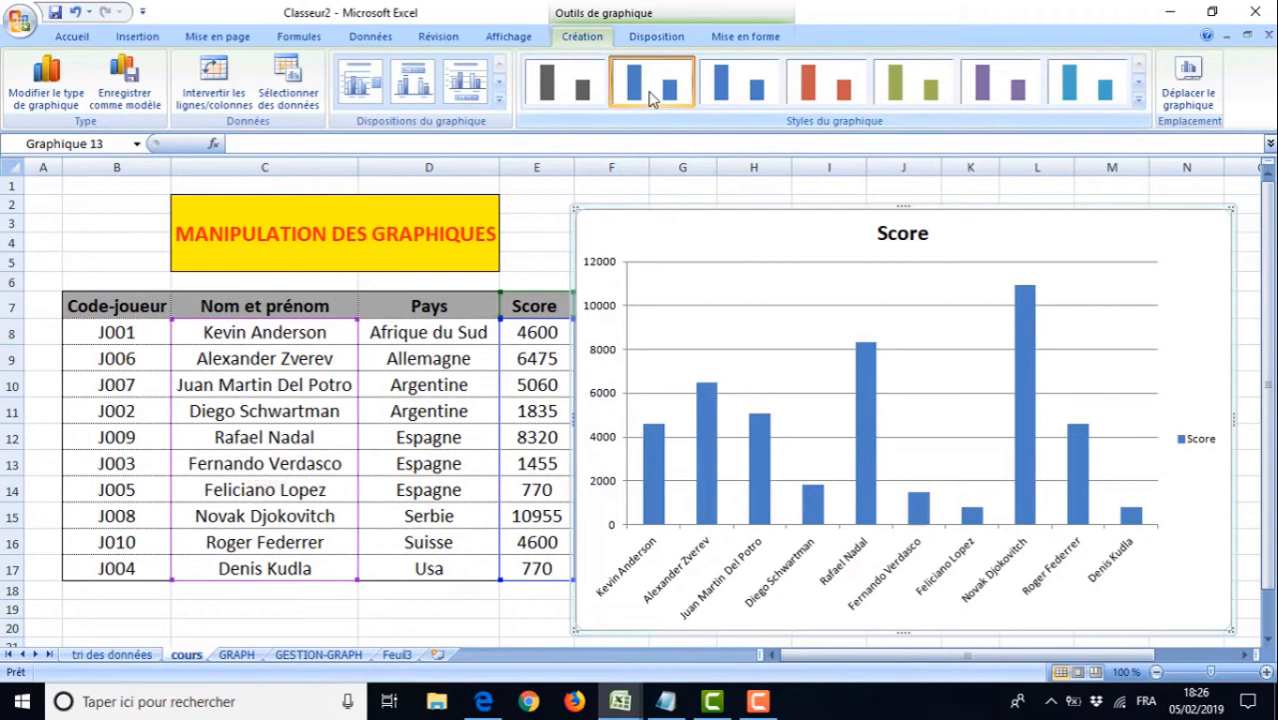
{"action": "left_click", "coordinate": [652, 40]}
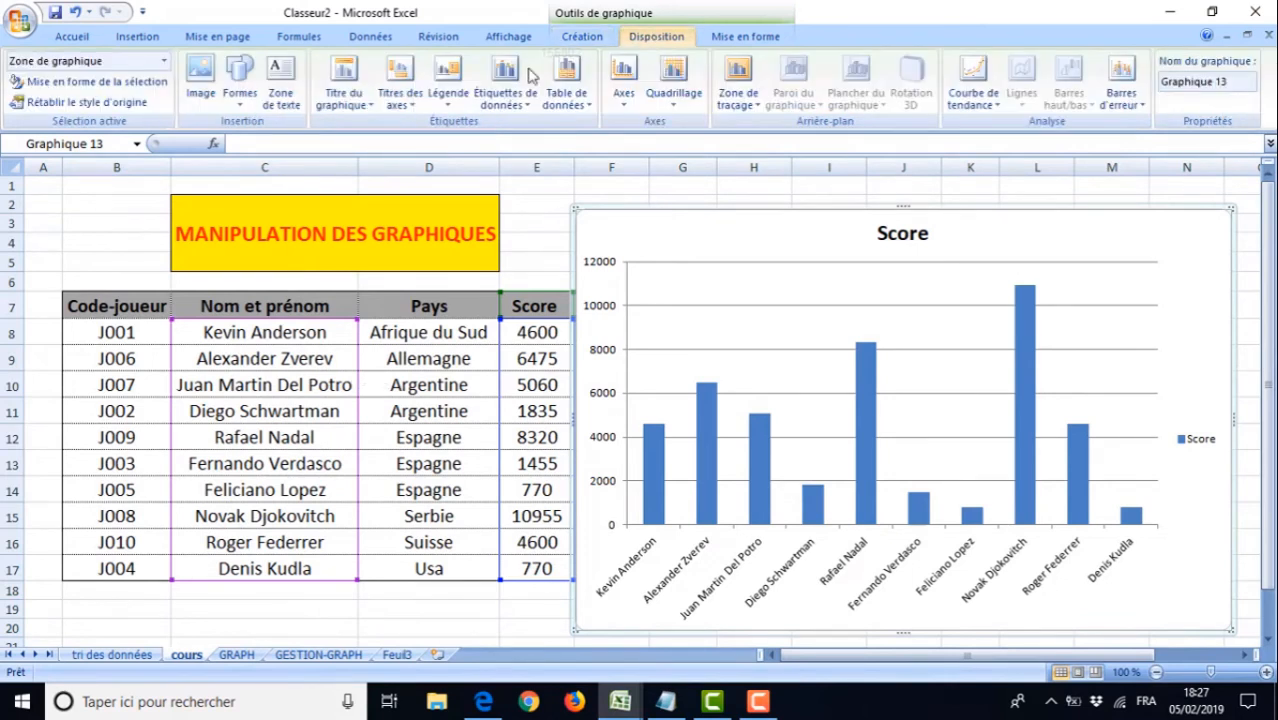
{"action": "left_click", "coordinate": [351, 94]}
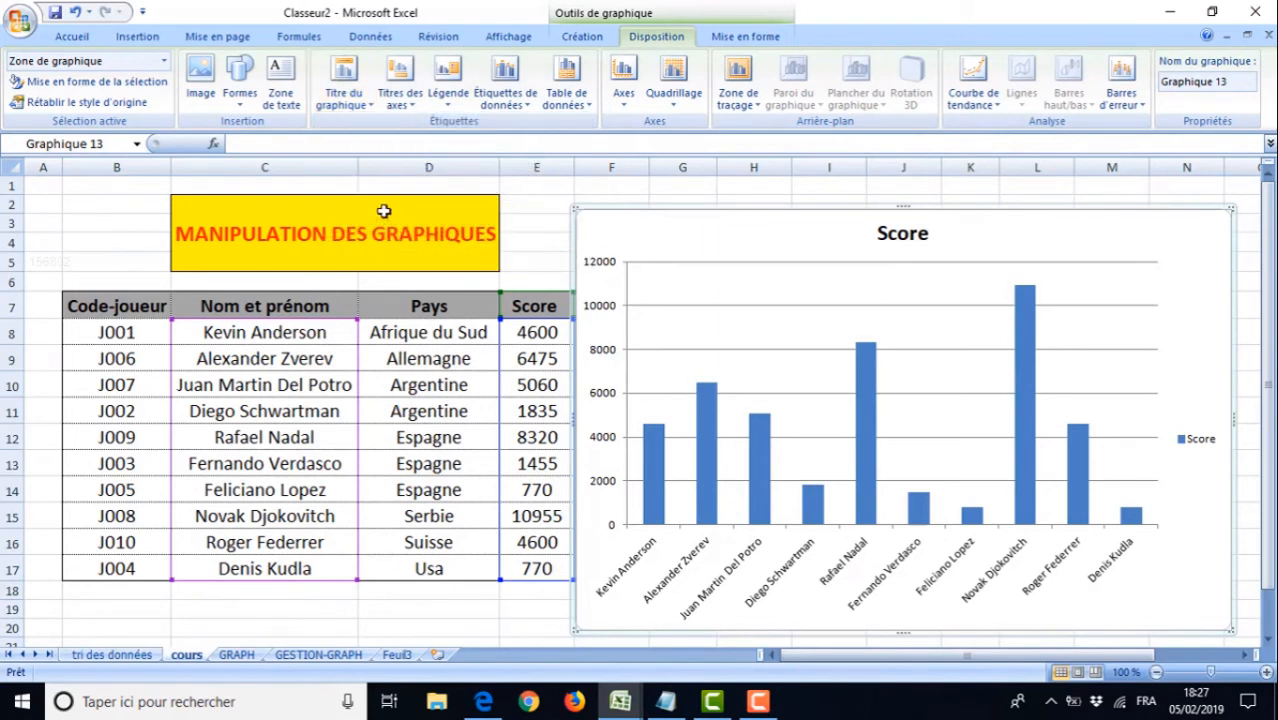
{"action": "left_click", "coordinate": [916, 237]}
{"action": "left_click", "coordinate": [929, 236]}
{"action": "type", "text": "pa"}
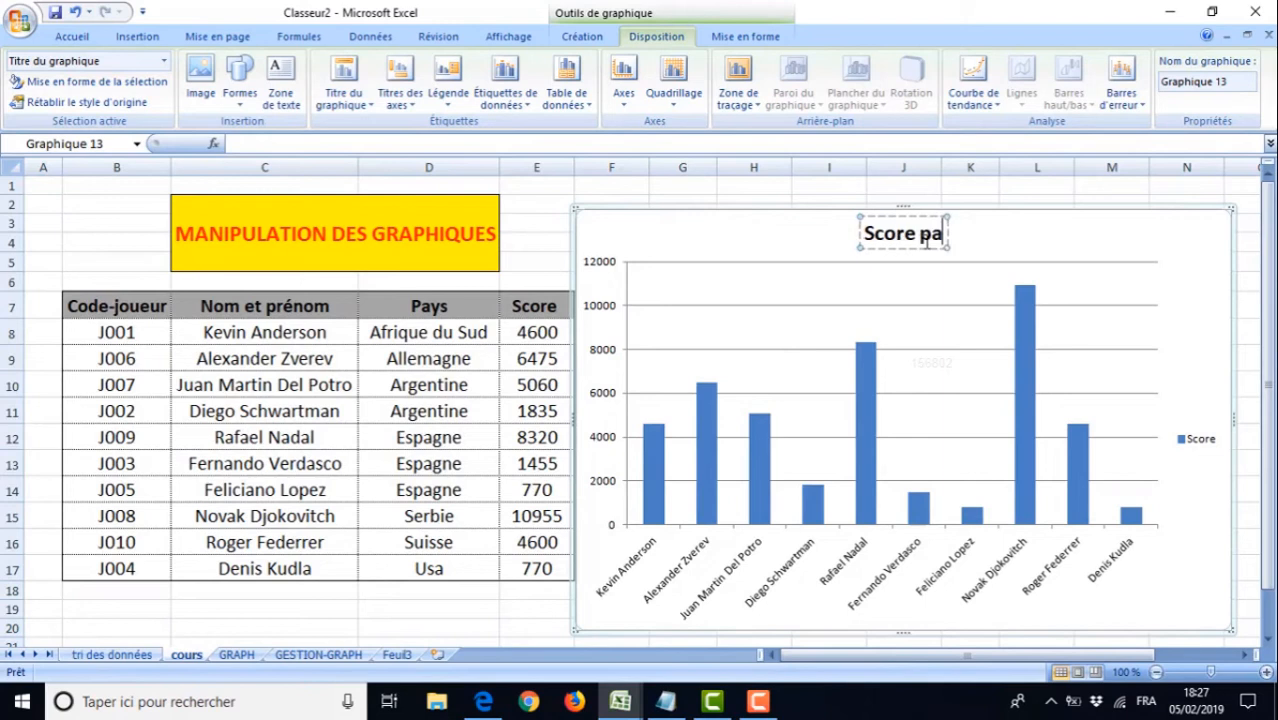
{"action": "type", "text": "r joueur"}
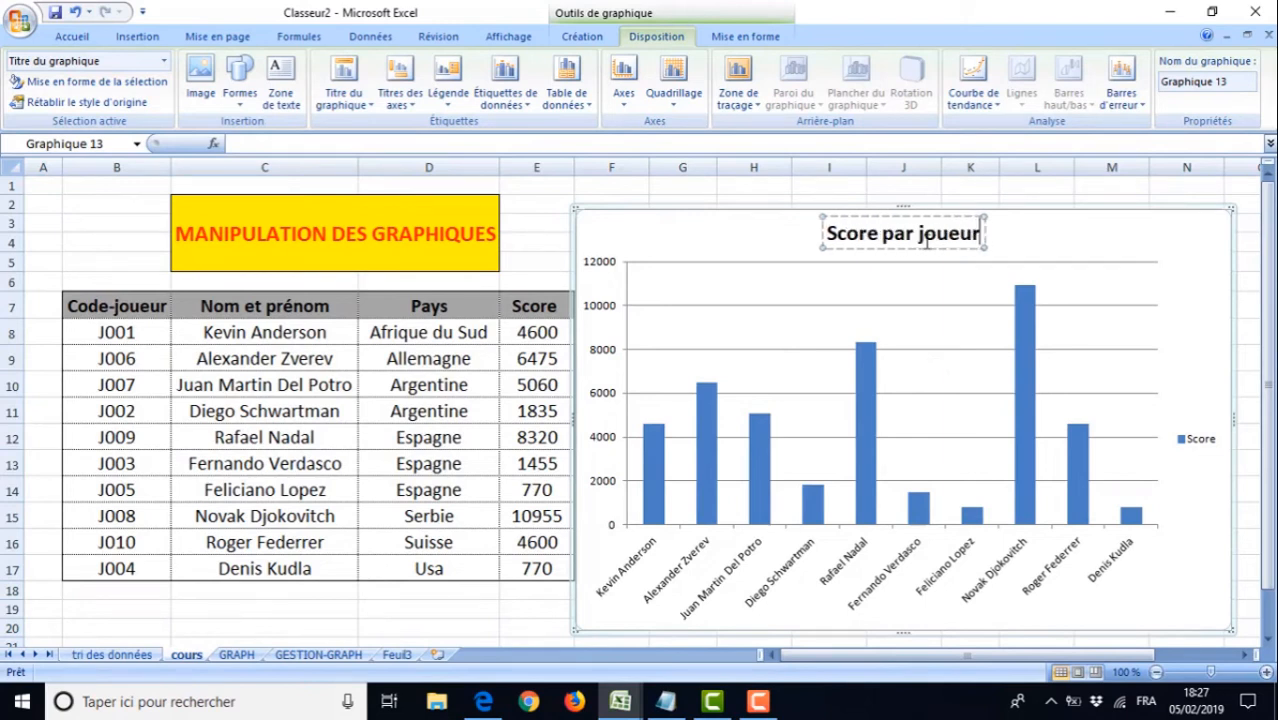
{"action": "left_click", "coordinate": [612, 185]}
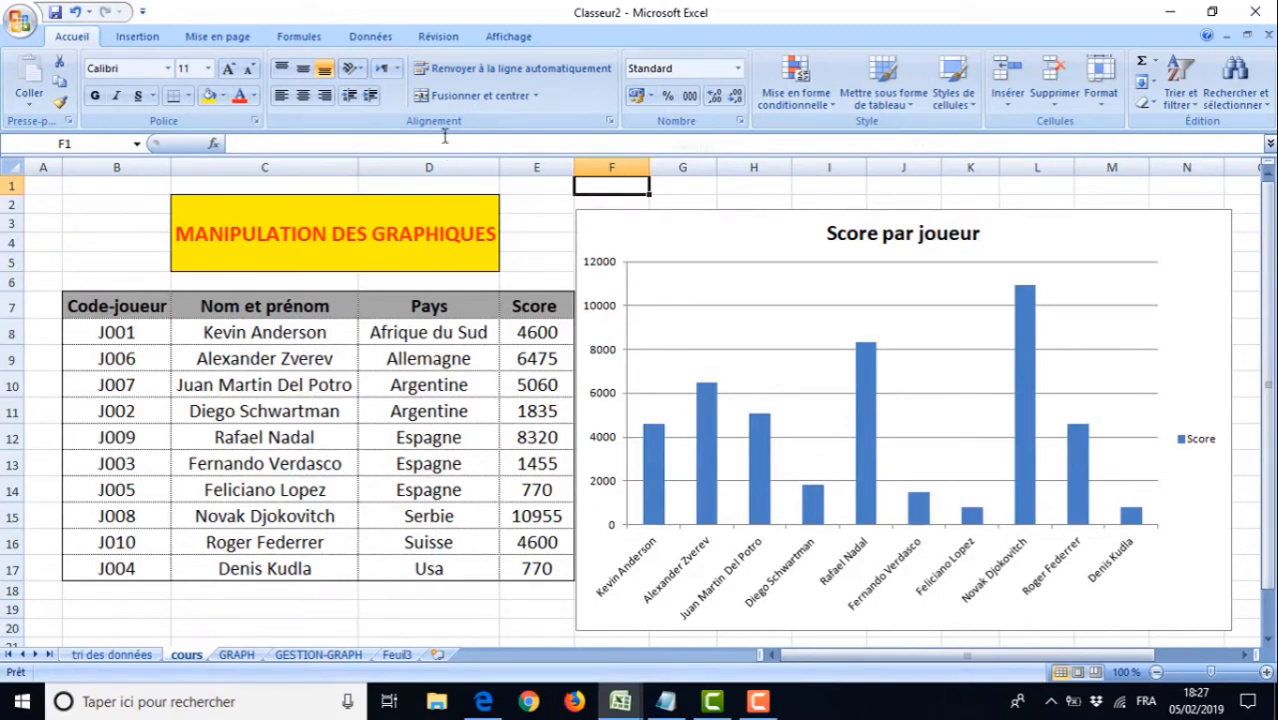
Add a horizontal axis title below the axis of the column chart and set its text to "noms des joueurs"
{"action": "left_click", "coordinate": [712, 246]}
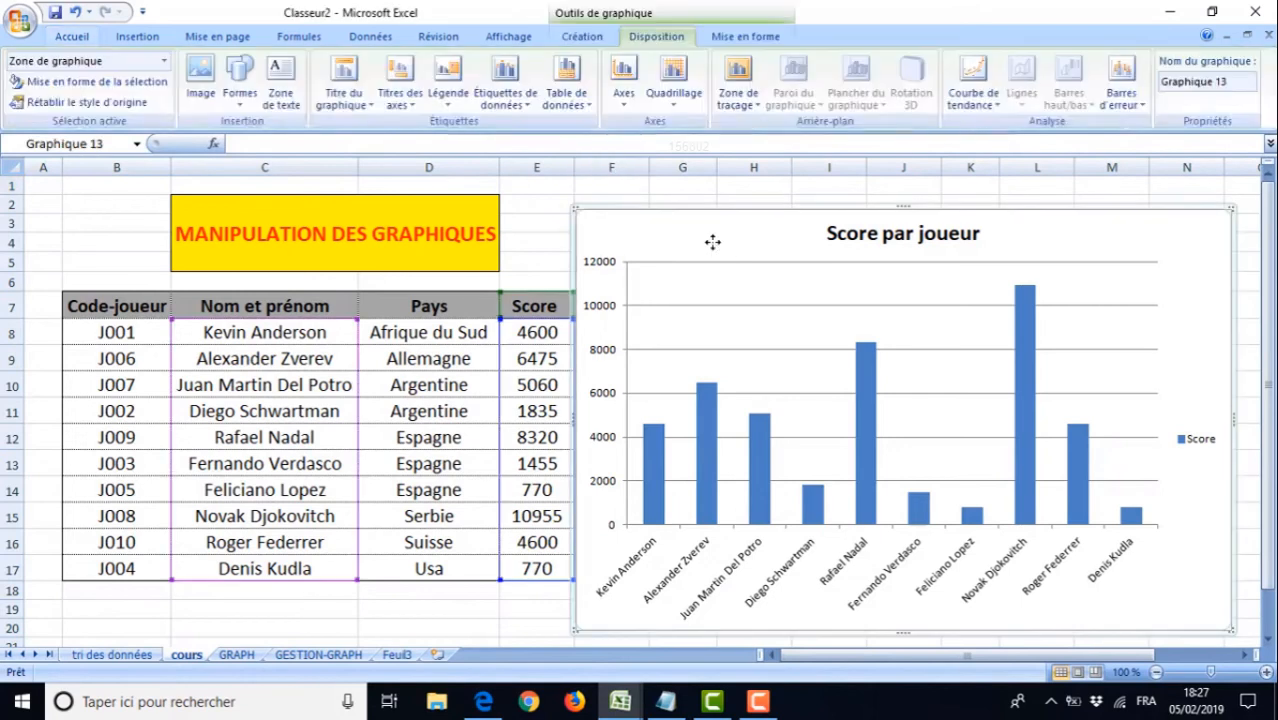
{"action": "left_click", "coordinate": [406, 102]}
{"action": "mouse_move", "coordinate": [417, 130]}
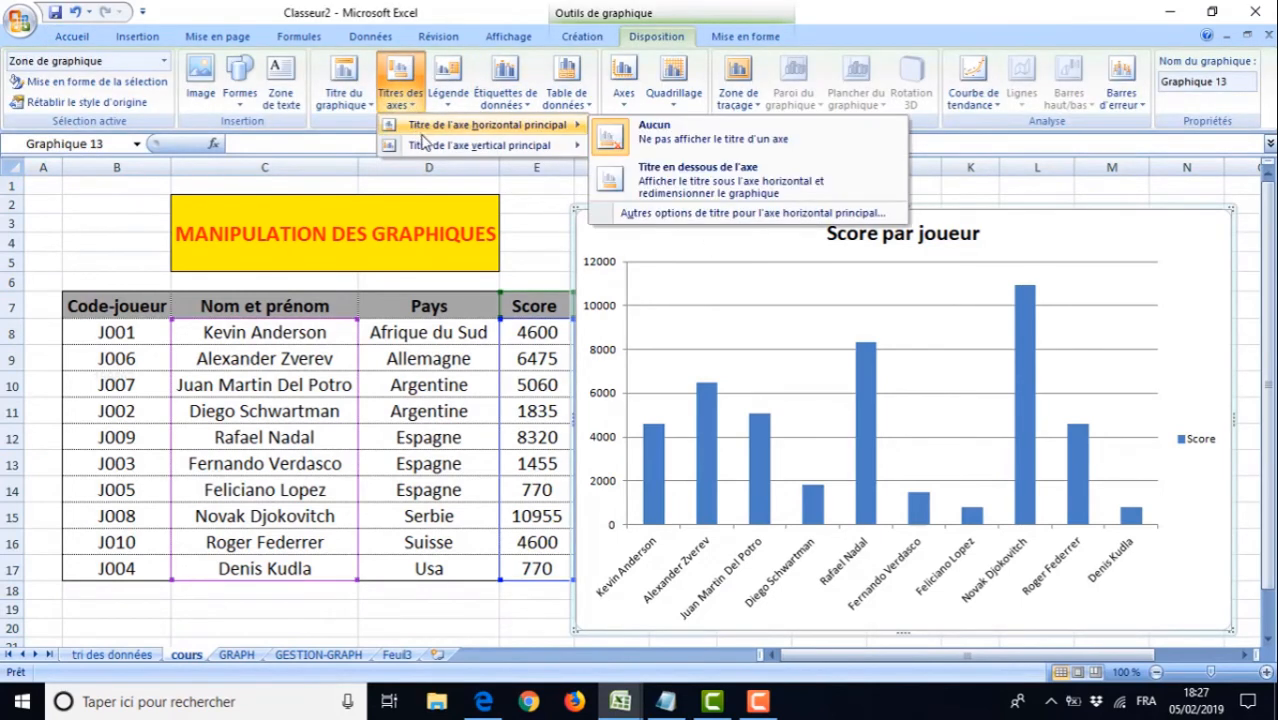
{"action": "left_click", "coordinate": [650, 178]}
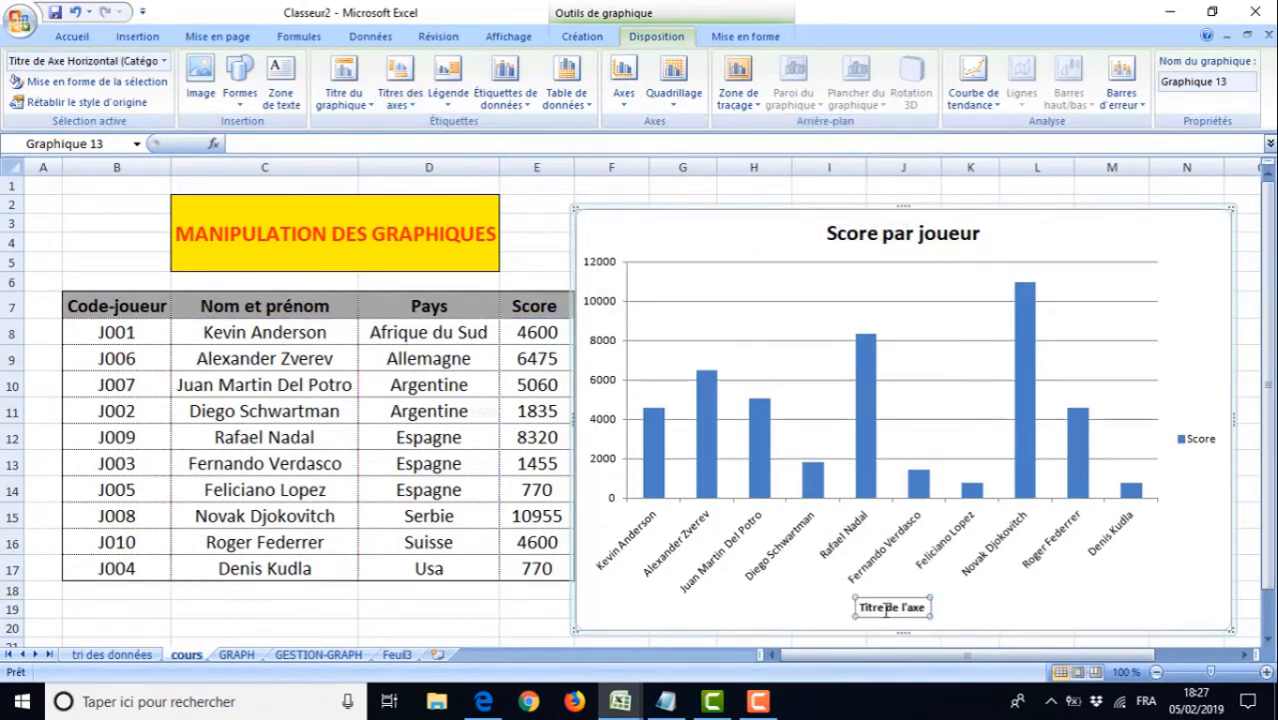
{"action": "left_click_drag", "start_coordinate": [858, 607], "coordinate": [927, 614]}
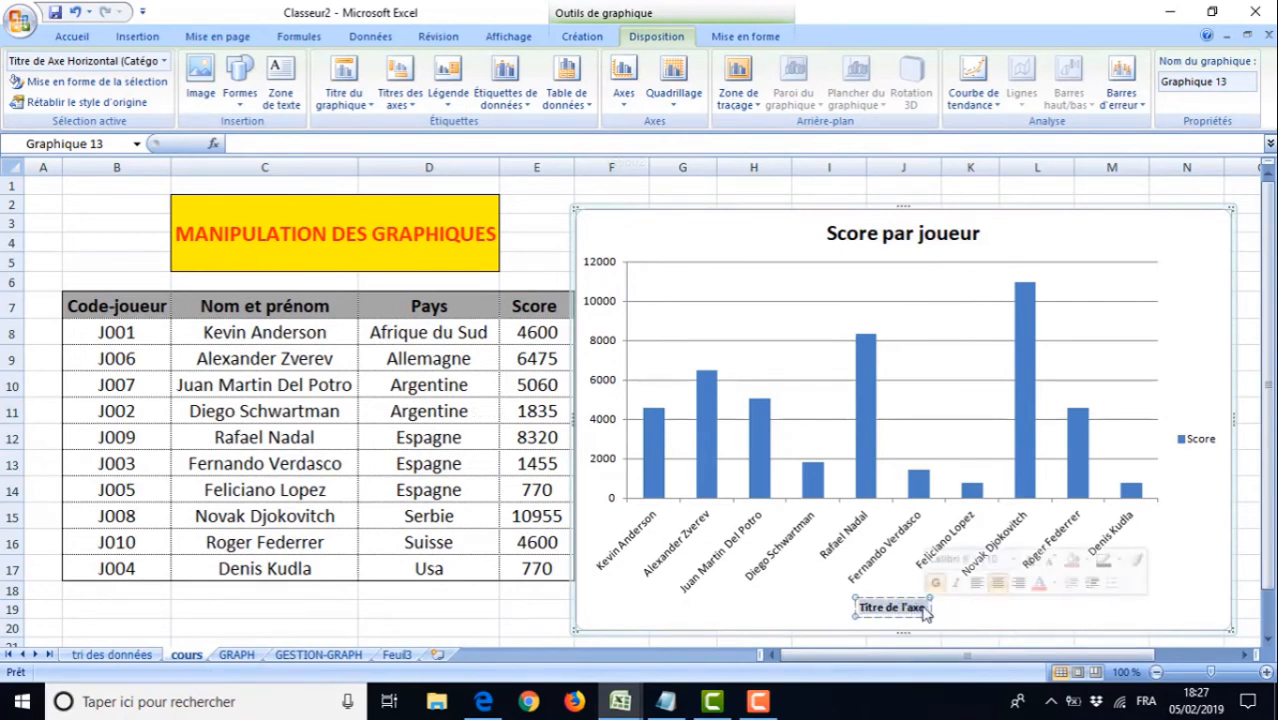
{"action": "type", "text": "noms d"}
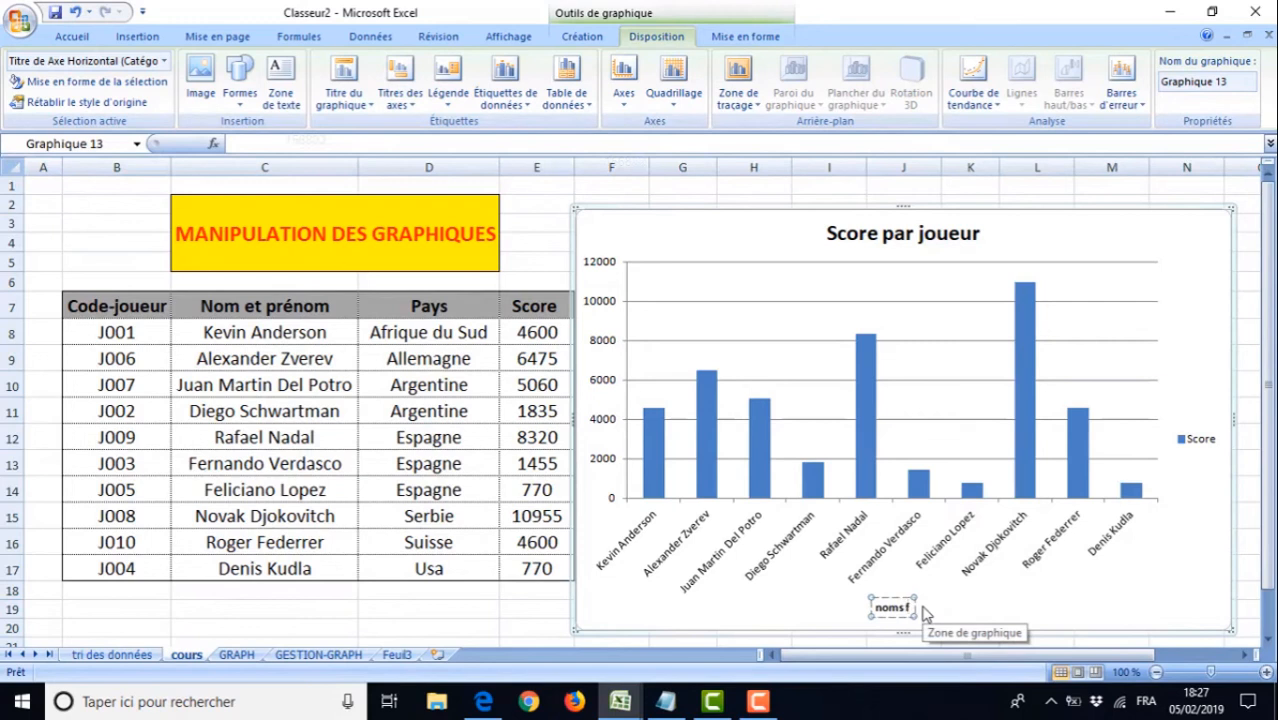
{"action": "type", "text": "es joueurs"}
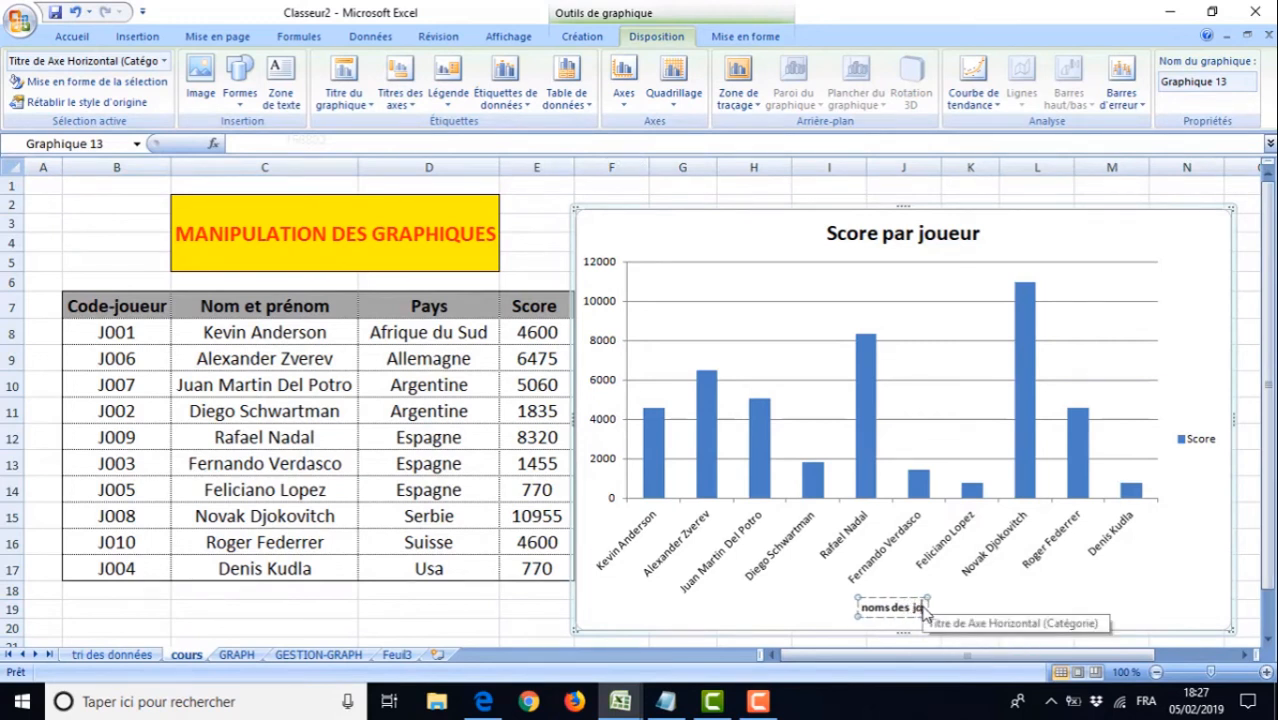
{"action": "left_click", "coordinate": [815, 606]}
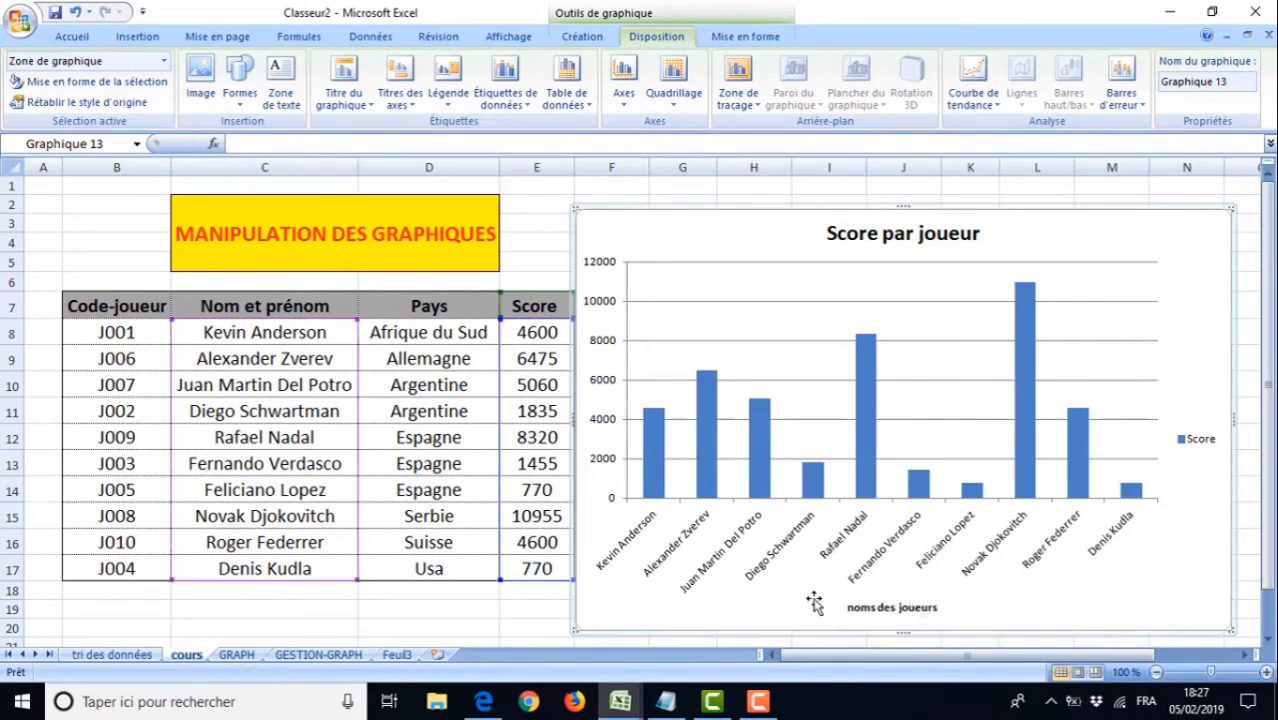
Add a rotated title to the vertical axis of the column chart and set its text to "score"
{"action": "left_click", "coordinate": [396, 104]}
{"action": "mouse_move", "coordinate": [447, 150]}
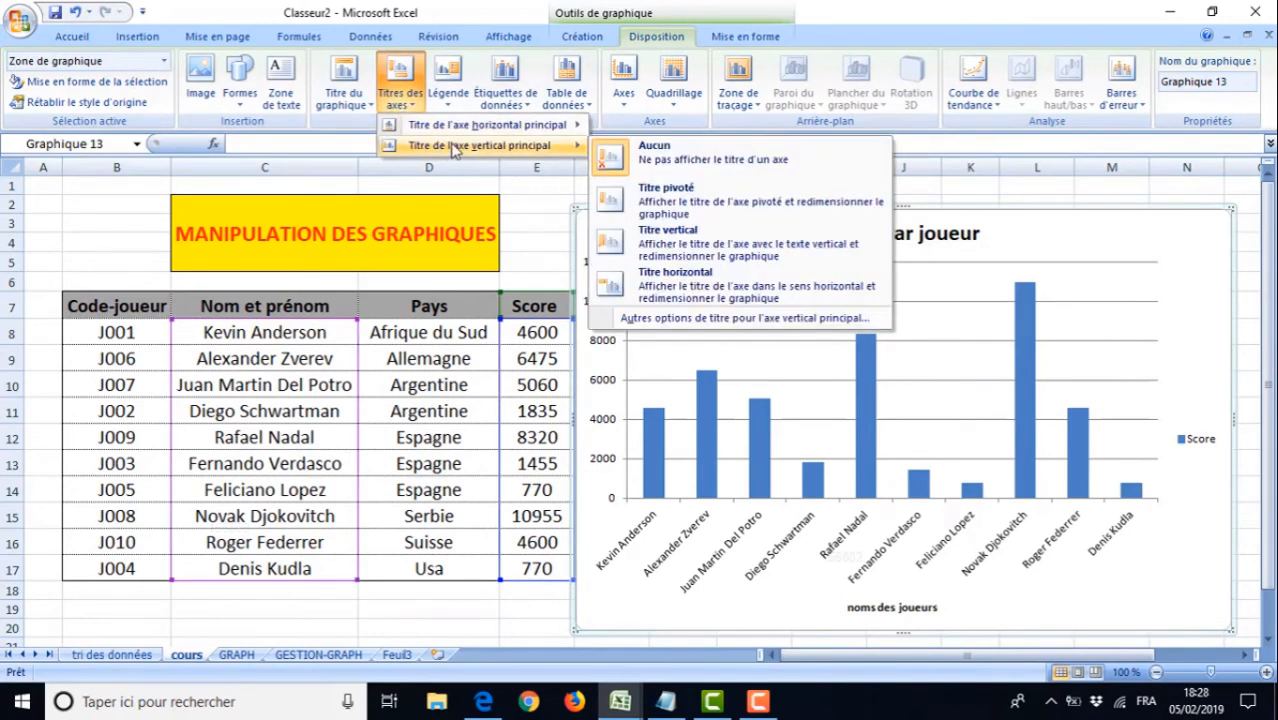
{"action": "left_click", "coordinate": [643, 203]}
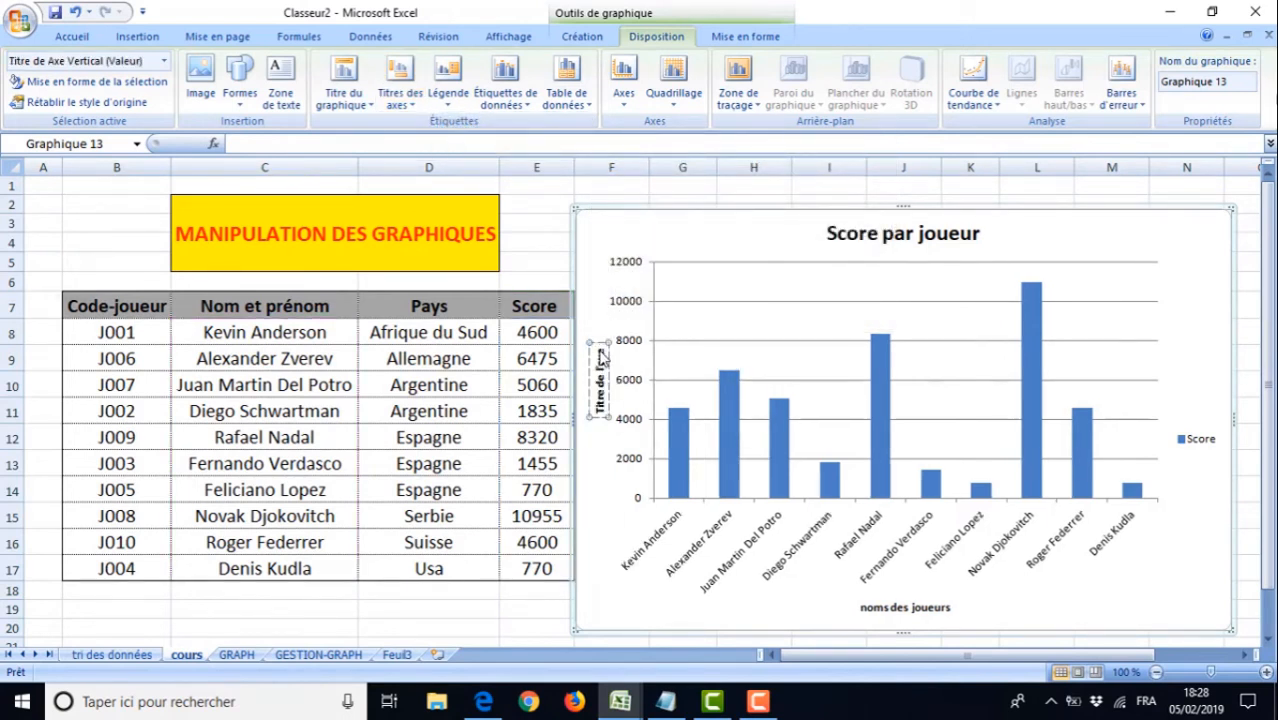
{"action": "left_click_drag", "start_coordinate": [600, 343], "coordinate": [590, 418]}
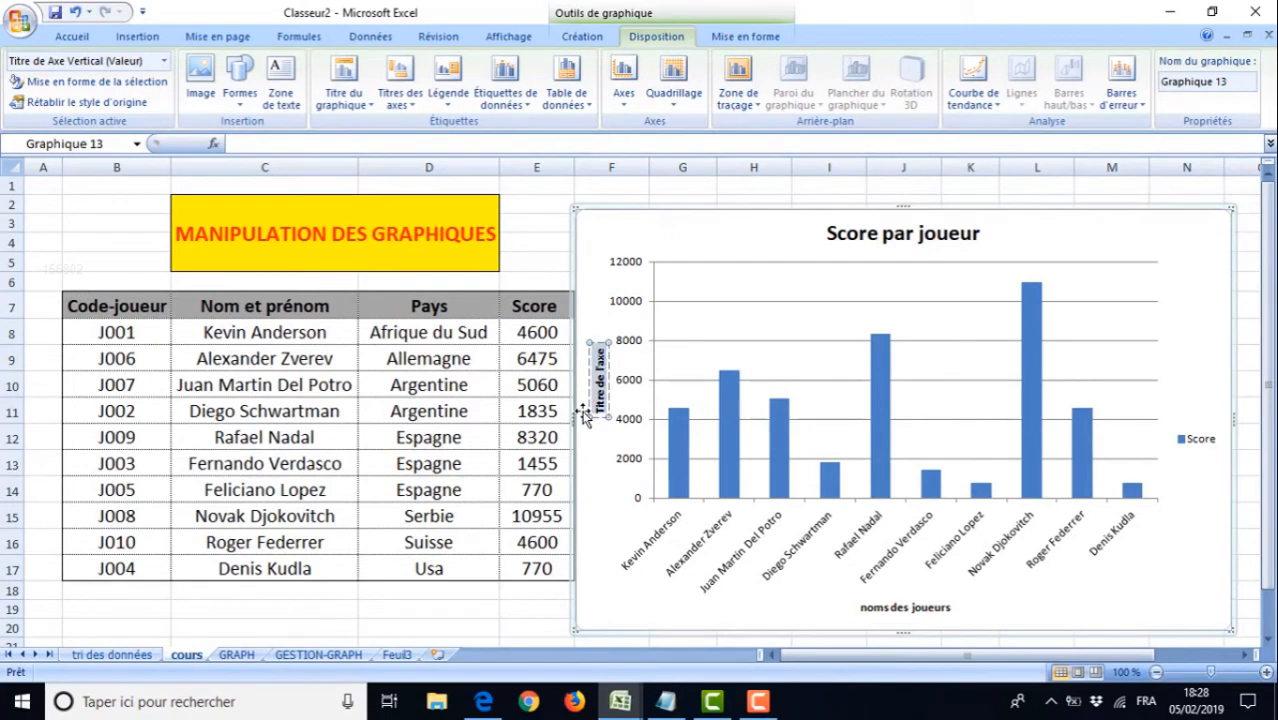
{"action": "type", "text": "score"}
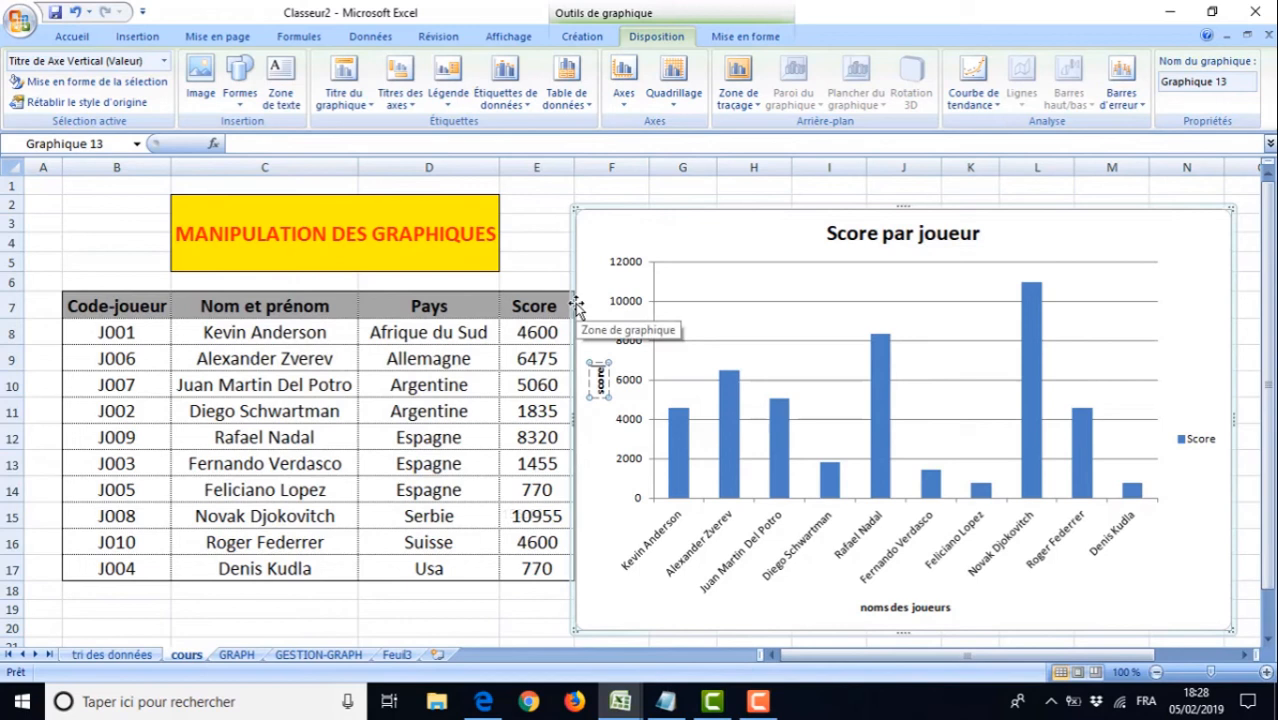
Leave the finished video's full screen and play the lesson "13-Le tri des données" in full screen
{"action": "left_click", "coordinate": [1247, 702]}
{"action": "left_click", "coordinate": [1035, 396]}
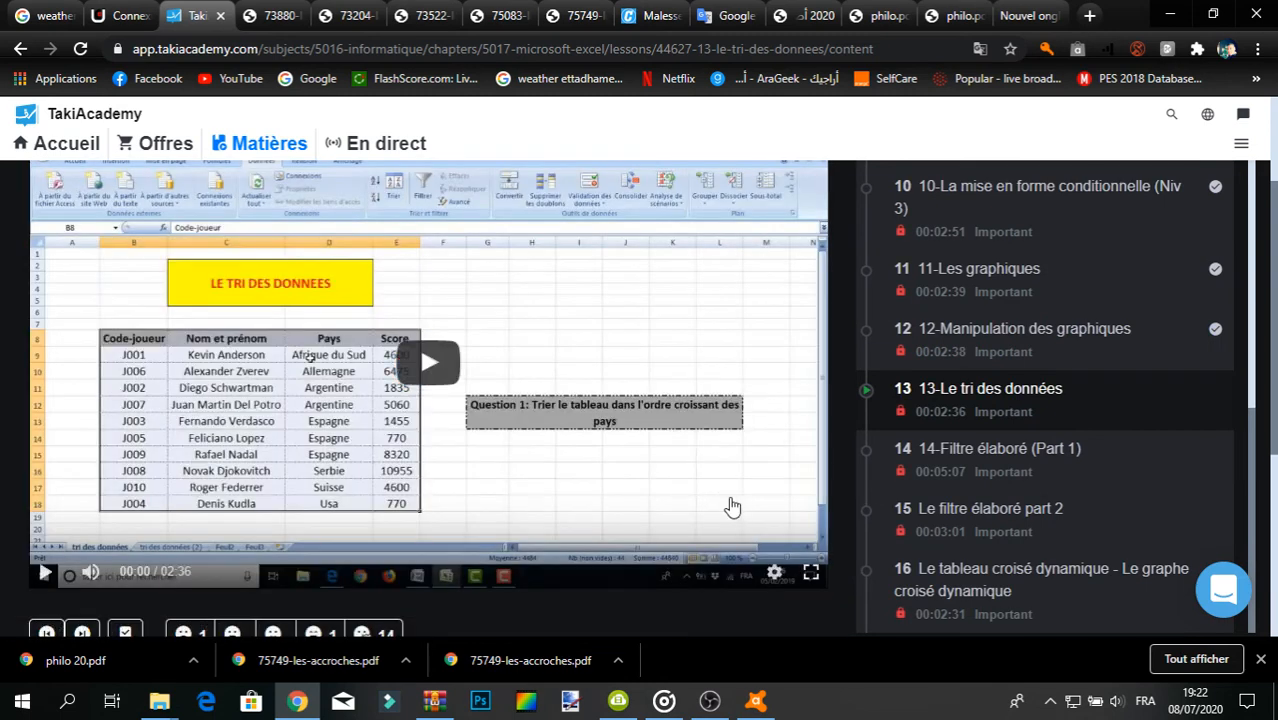
{"action": "left_click", "coordinate": [725, 501]}
{"action": "left_click", "coordinate": [810, 572]}
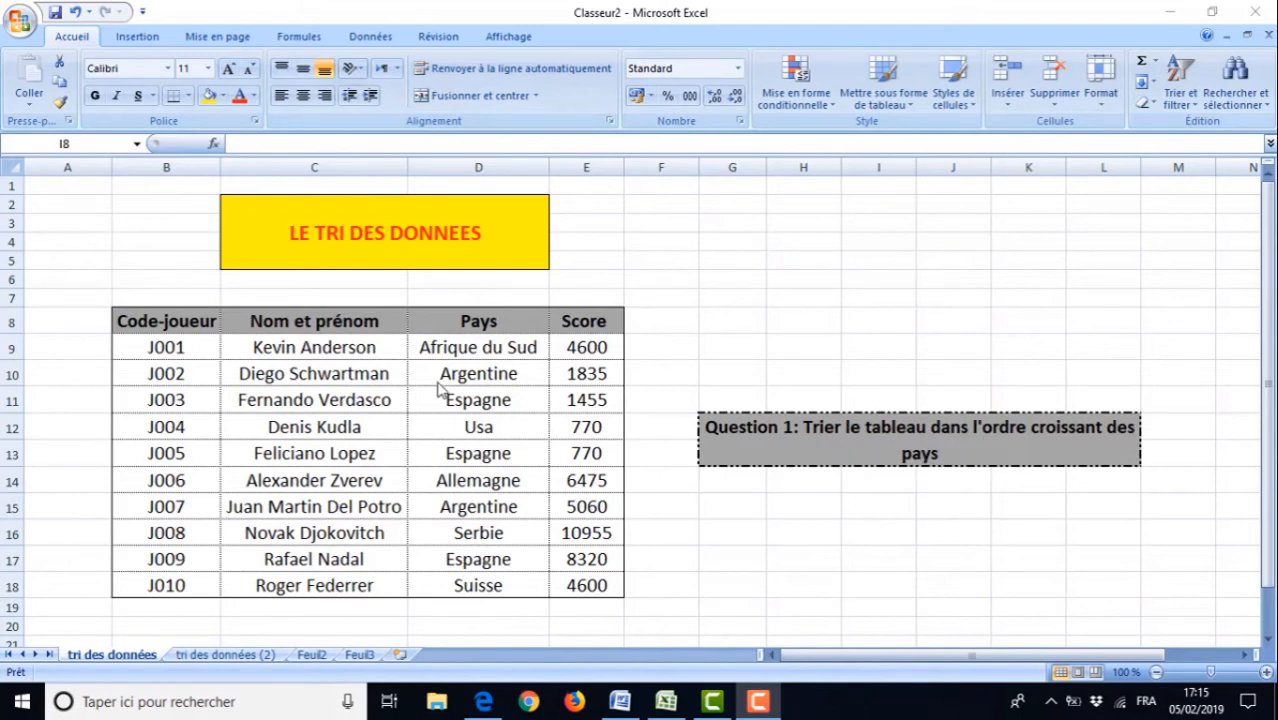
Sort the player table B8:E18 on the sheet tri des données by the values of Pays, from A to Z
{"action": "left_click_drag", "start_coordinate": [166, 321], "coordinate": [600, 588]}
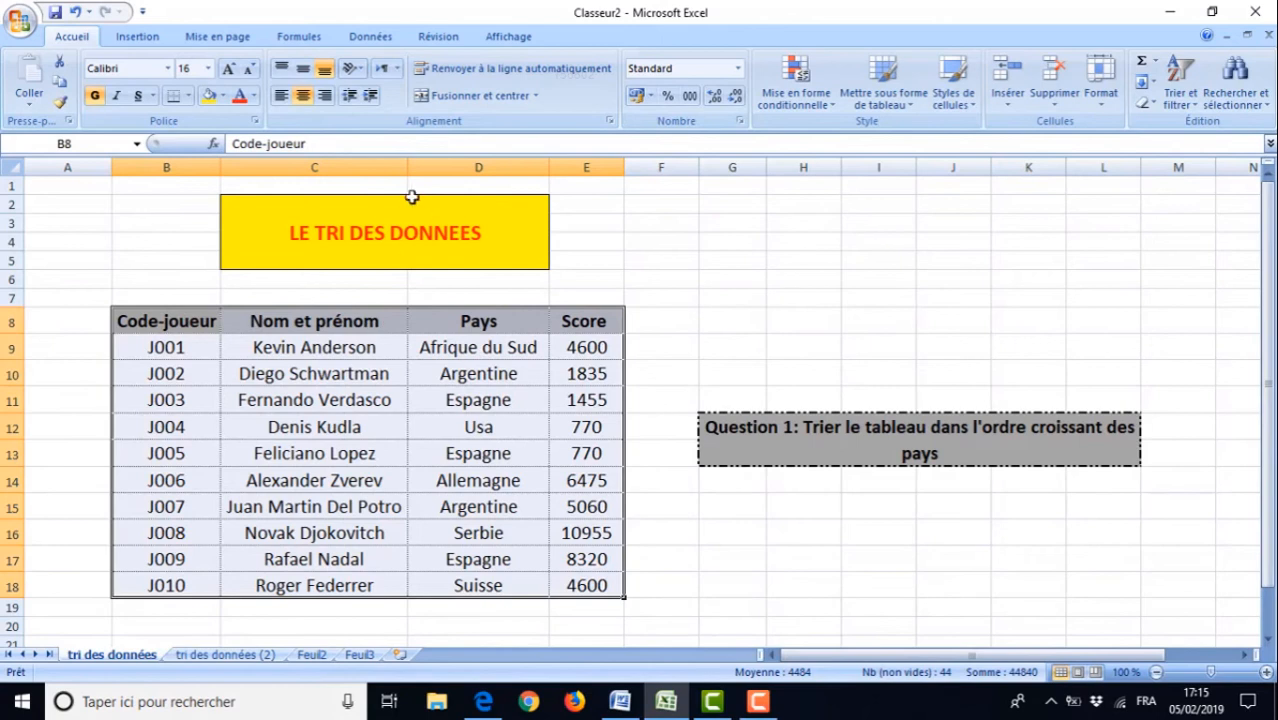
{"action": "left_click", "coordinate": [372, 37]}
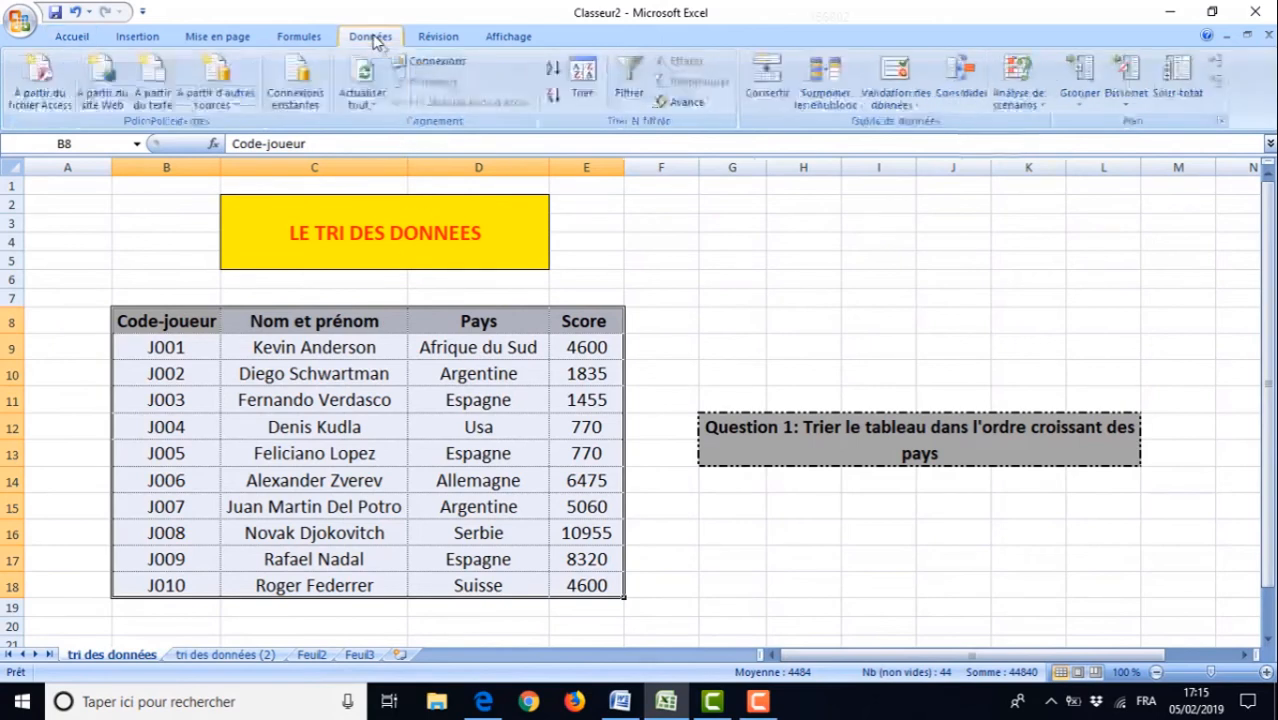
{"action": "left_click", "coordinate": [588, 90]}
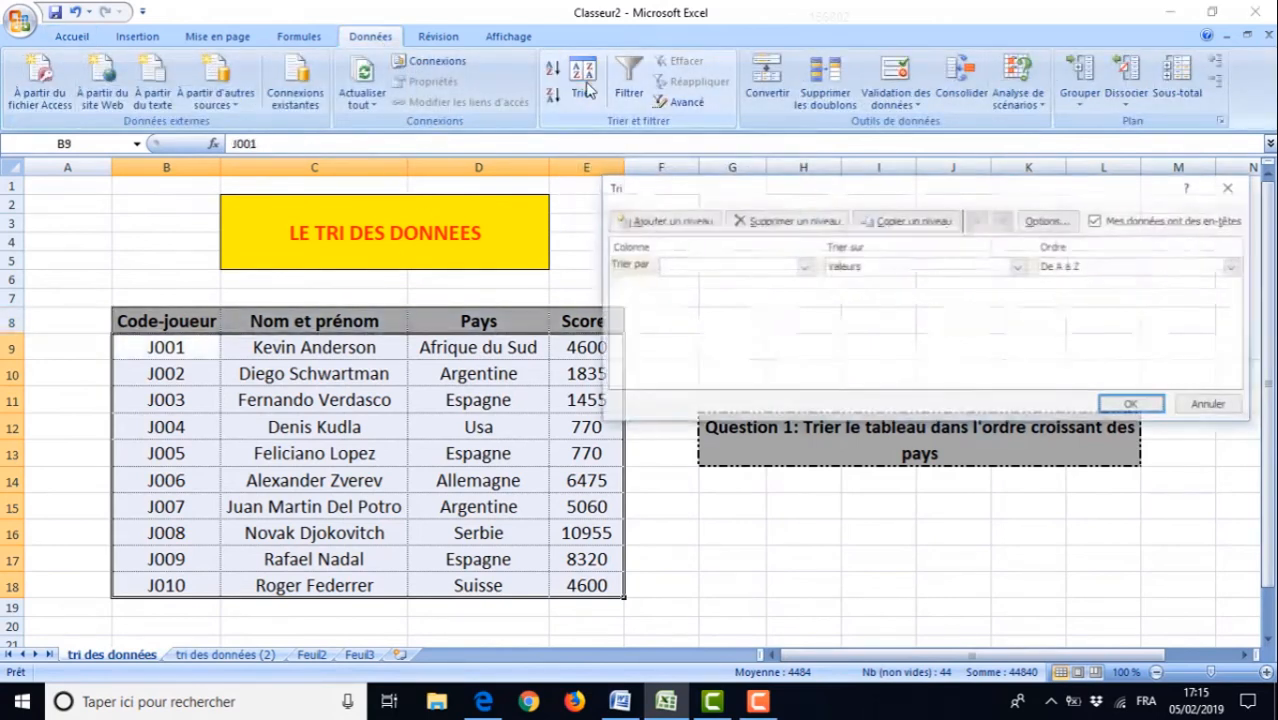
{"action": "left_click_drag", "start_coordinate": [693, 192], "coordinate": [643, 165]}
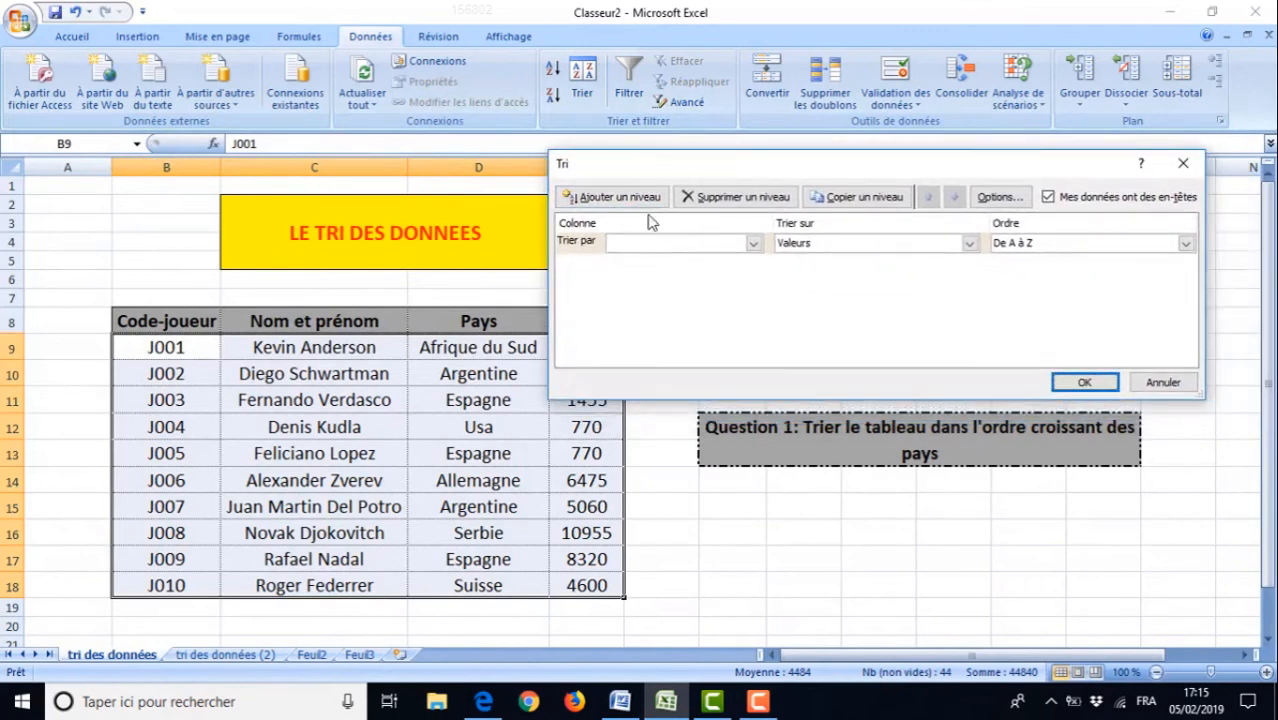
{"action": "left_click", "coordinate": [753, 243]}
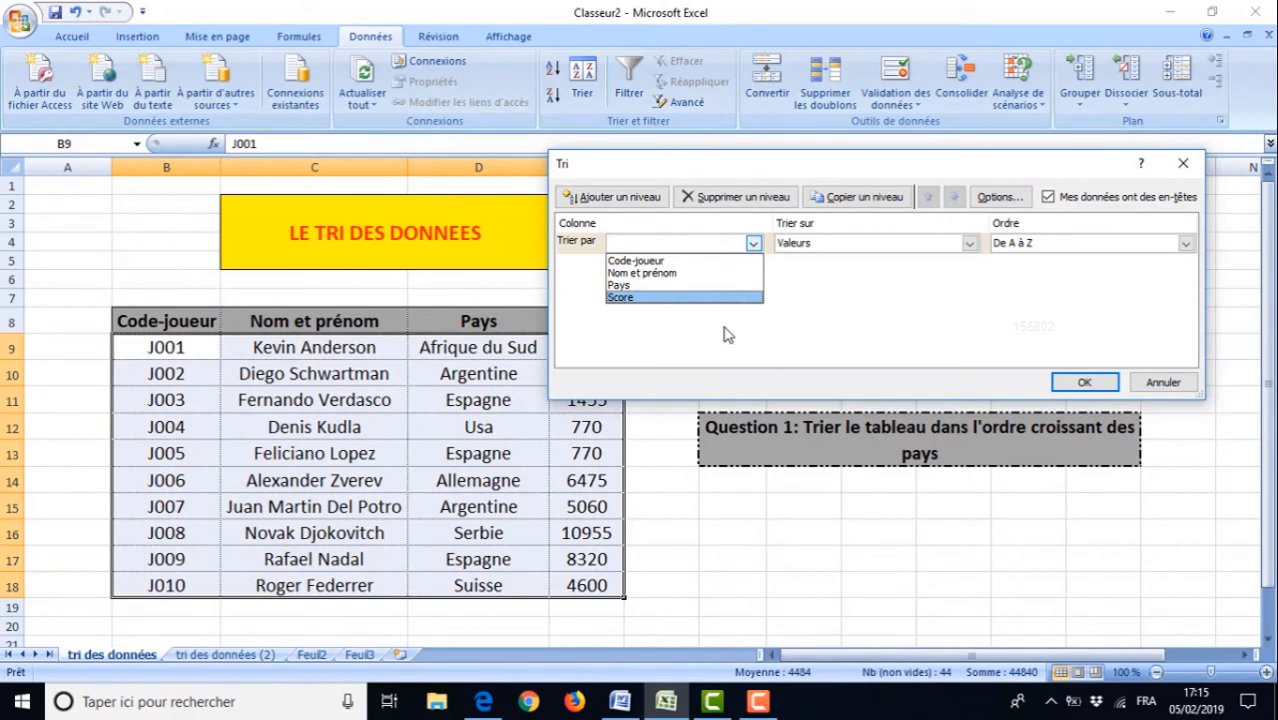
{"action": "left_click", "coordinate": [625, 286]}
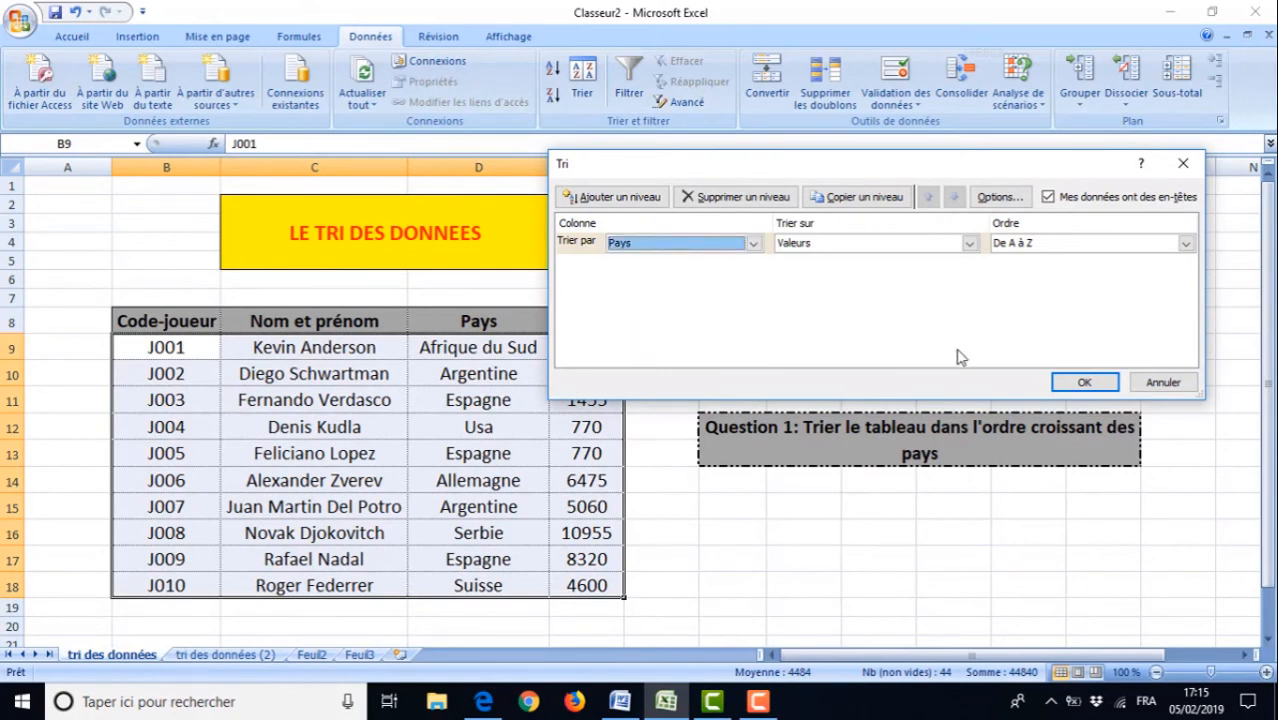
{"action": "left_click", "coordinate": [1185, 244]}
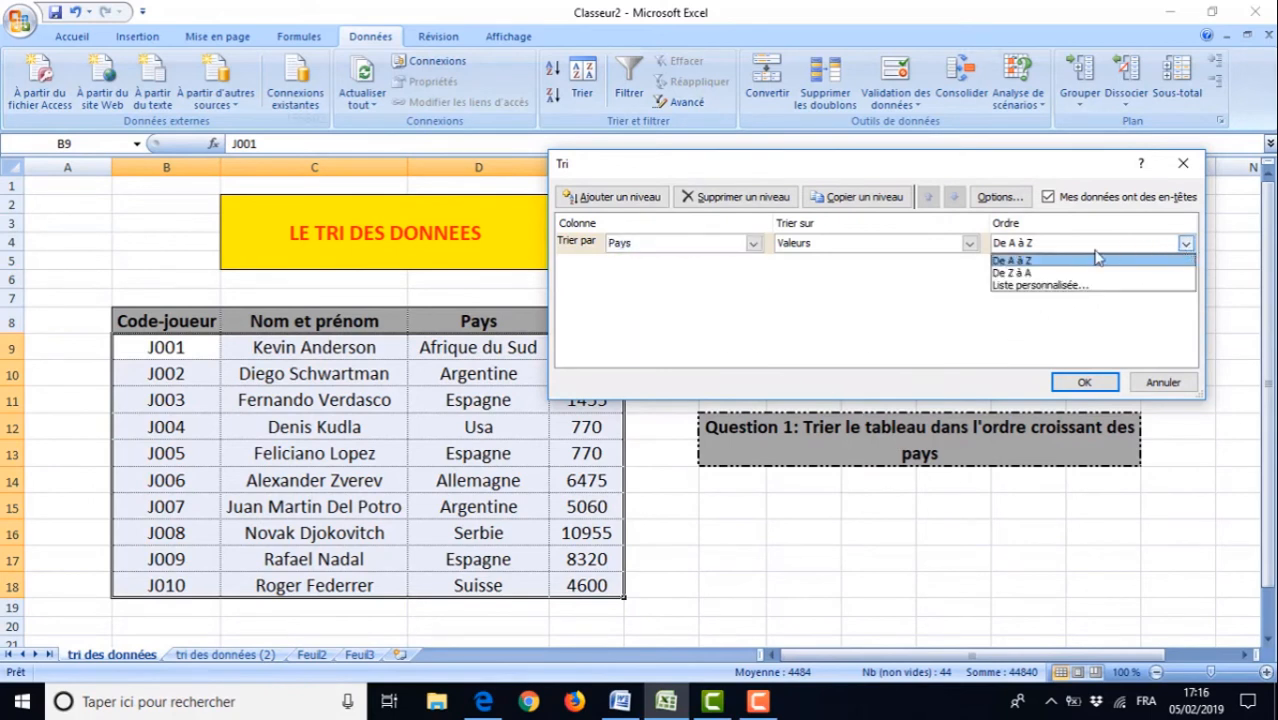
{"action": "left_click", "coordinate": [1020, 261]}
{"action": "left_click", "coordinate": [1079, 384]}
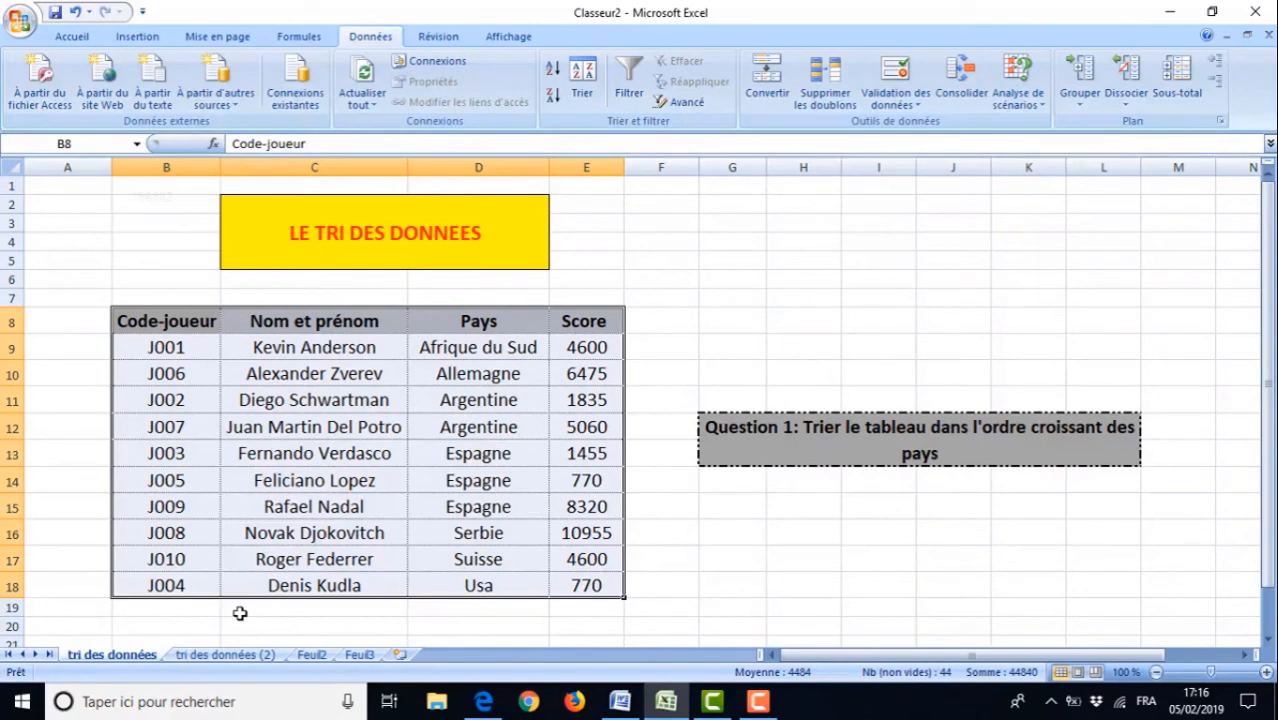
On the sheet tri des données (2), set up a custom sort of the player table B8:E18 with Pays as the first key
{"action": "left_click", "coordinate": [198, 657]}
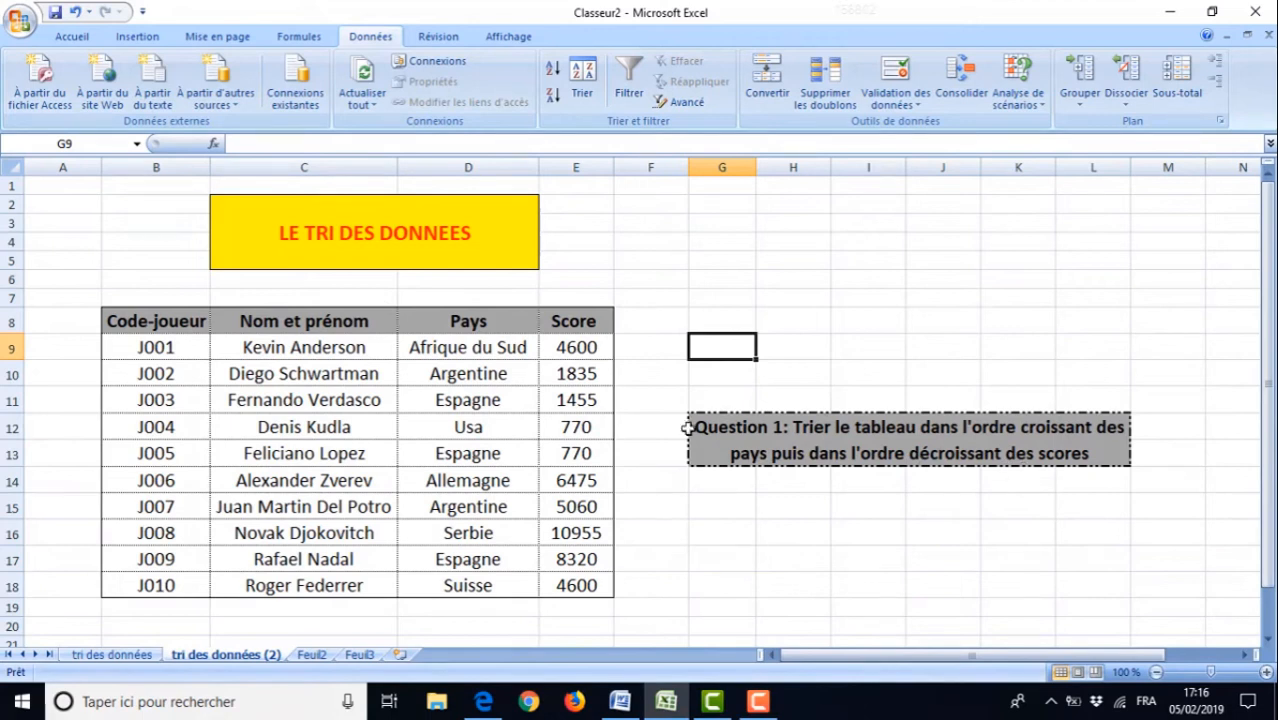
{"action": "left_click_drag", "start_coordinate": [135, 320], "coordinate": [551, 583]}
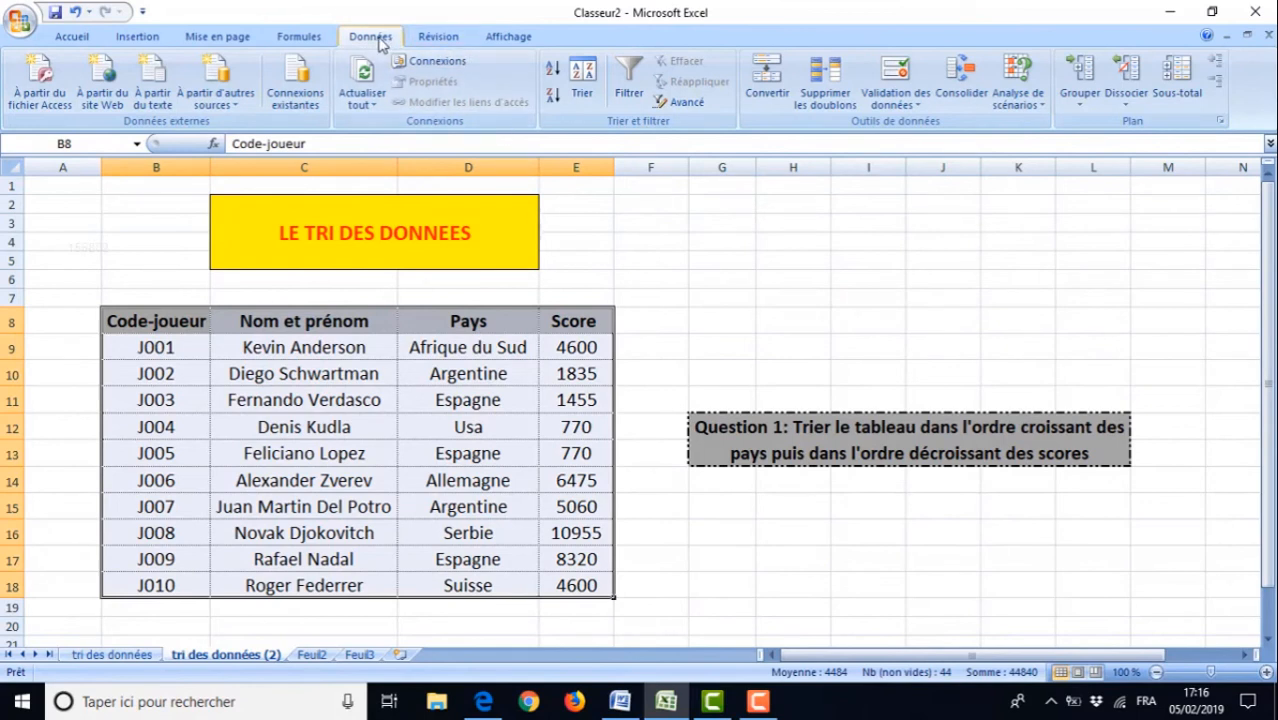
{"action": "left_click", "coordinate": [582, 80]}
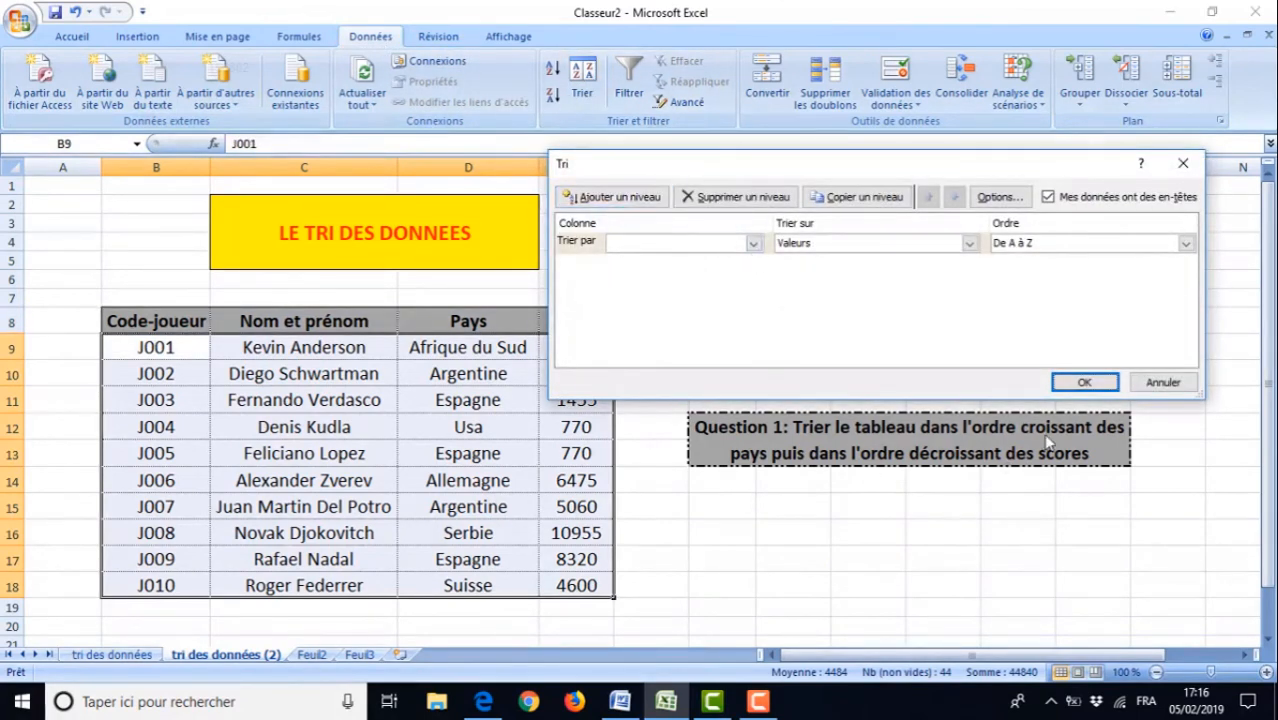
{"action": "left_click", "coordinate": [754, 243]}
{"action": "left_click", "coordinate": [630, 285]}
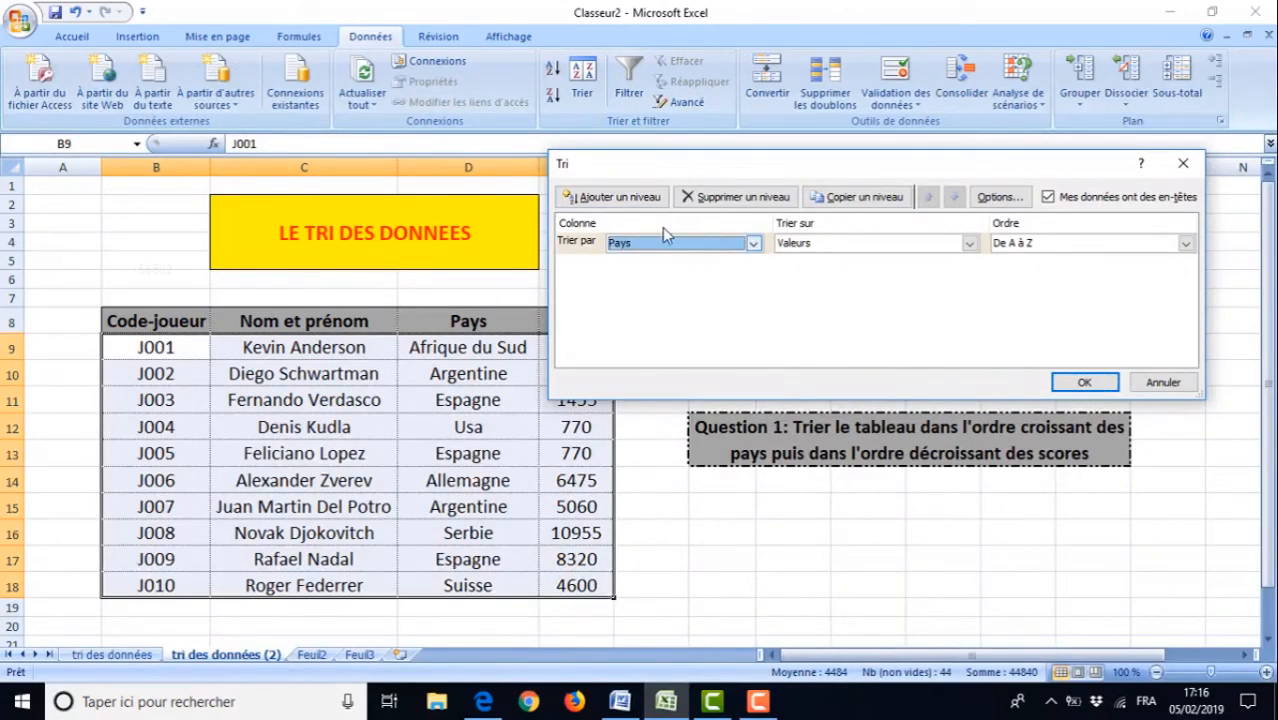
Add a second sort level on the values of Score, ordered Du plus grand au plus petit, and apply the sort
{"action": "left_click", "coordinate": [622, 198]}
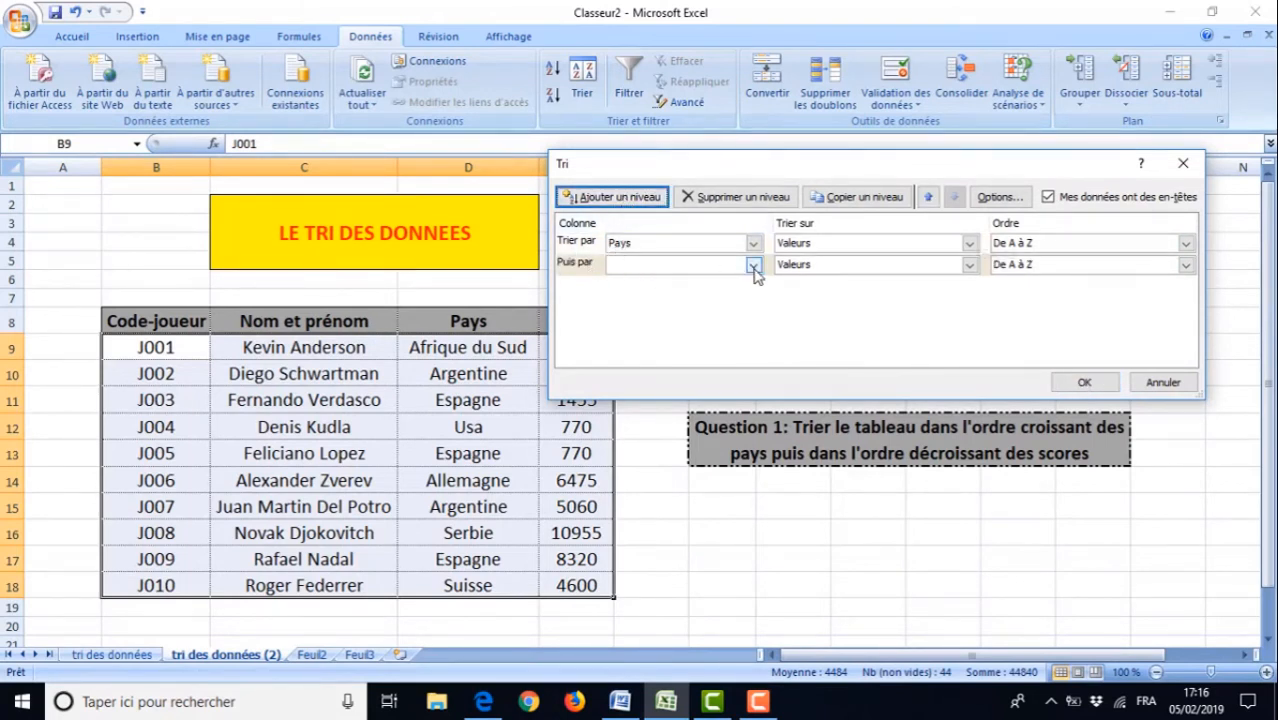
{"action": "left_click", "coordinate": [753, 267]}
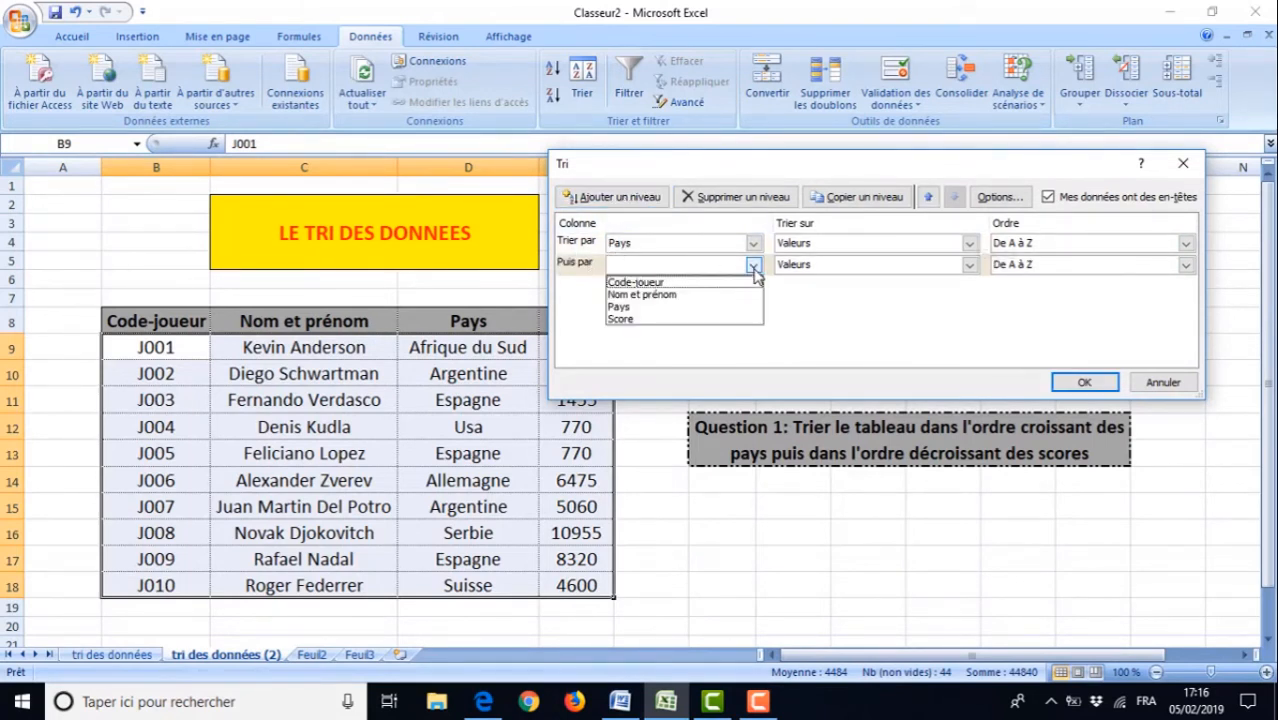
{"action": "left_click", "coordinate": [622, 319]}
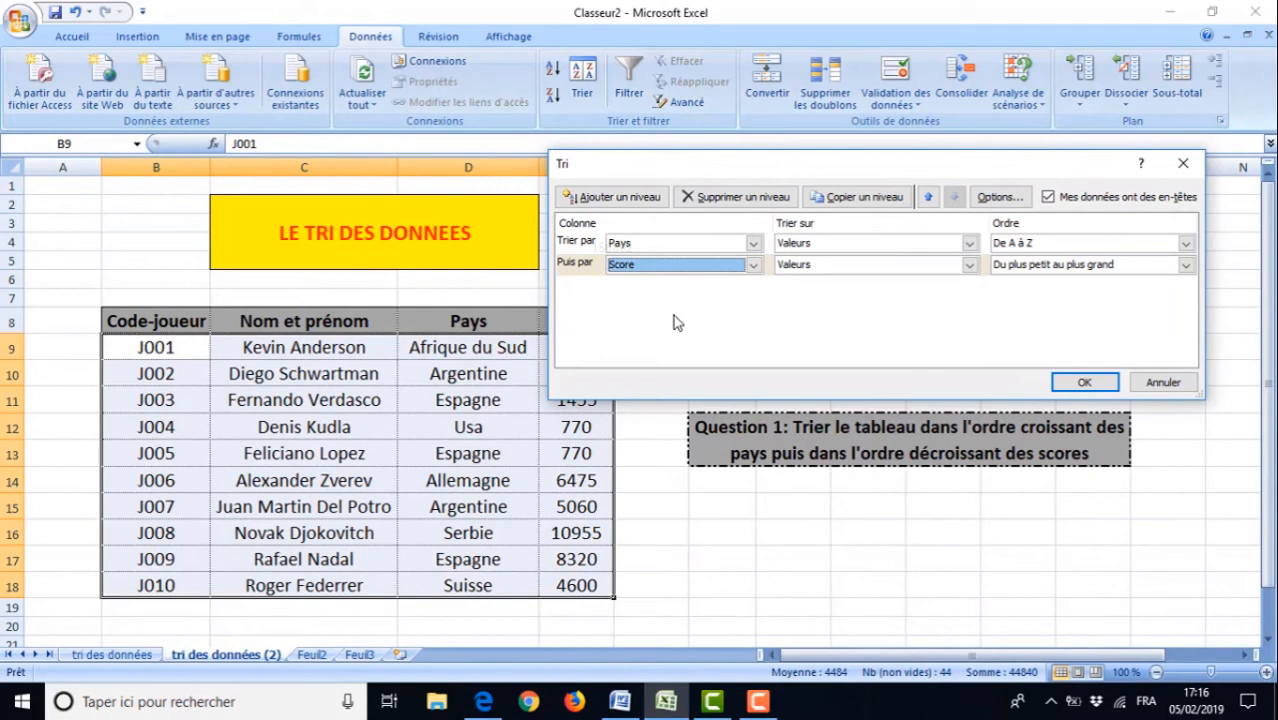
{"action": "left_click", "coordinate": [1185, 267]}
{"action": "left_click", "coordinate": [1075, 296]}
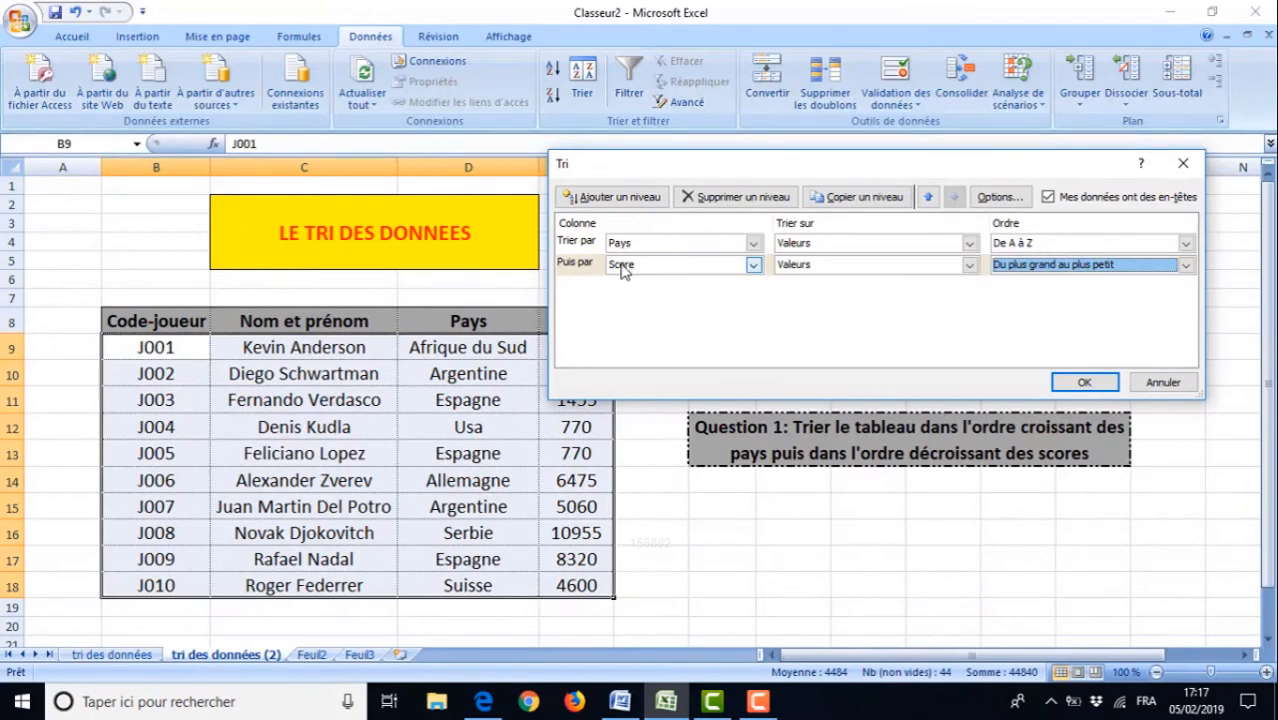
{"action": "left_click", "coordinate": [1083, 383]}
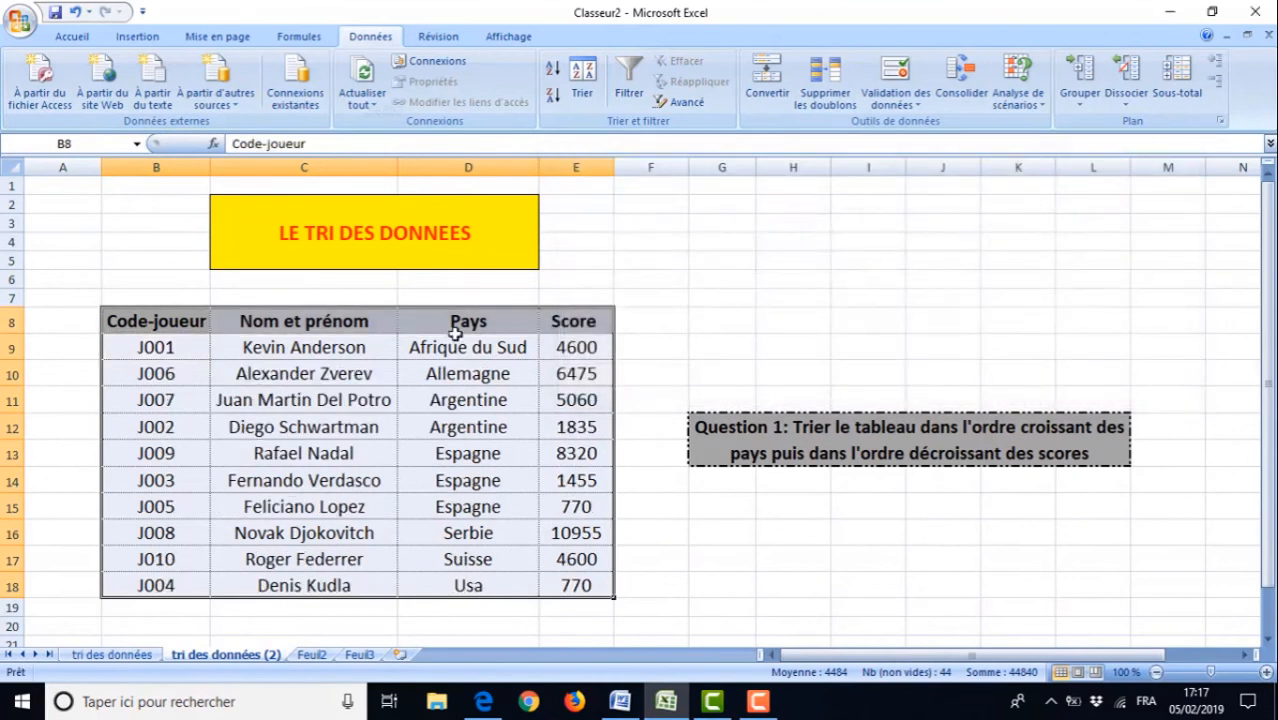
Examine the order of the scores among the Argentine rows and among the Espagne rows of the sorted table
{"action": "left_click", "coordinate": [437, 401]}
{"action": "left_click", "coordinate": [440, 436]}
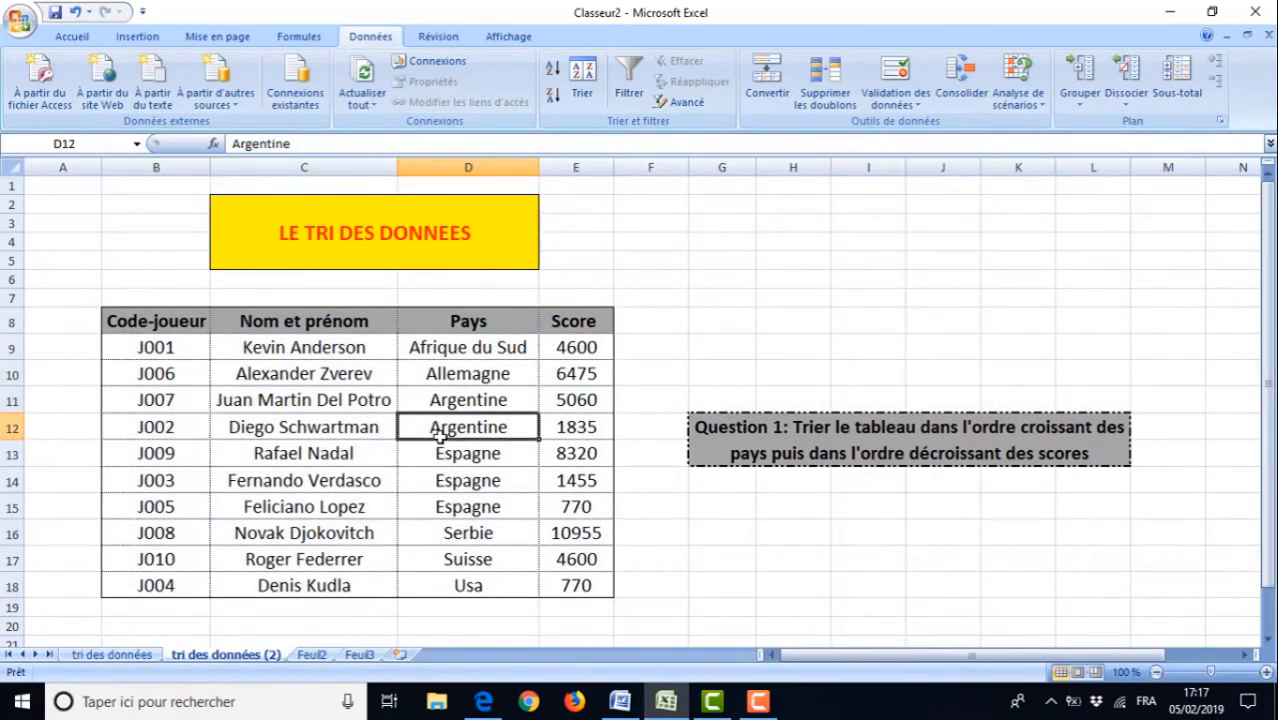
{"action": "left_click", "coordinate": [569, 401]}
{"action": "left_click", "coordinate": [567, 422]}
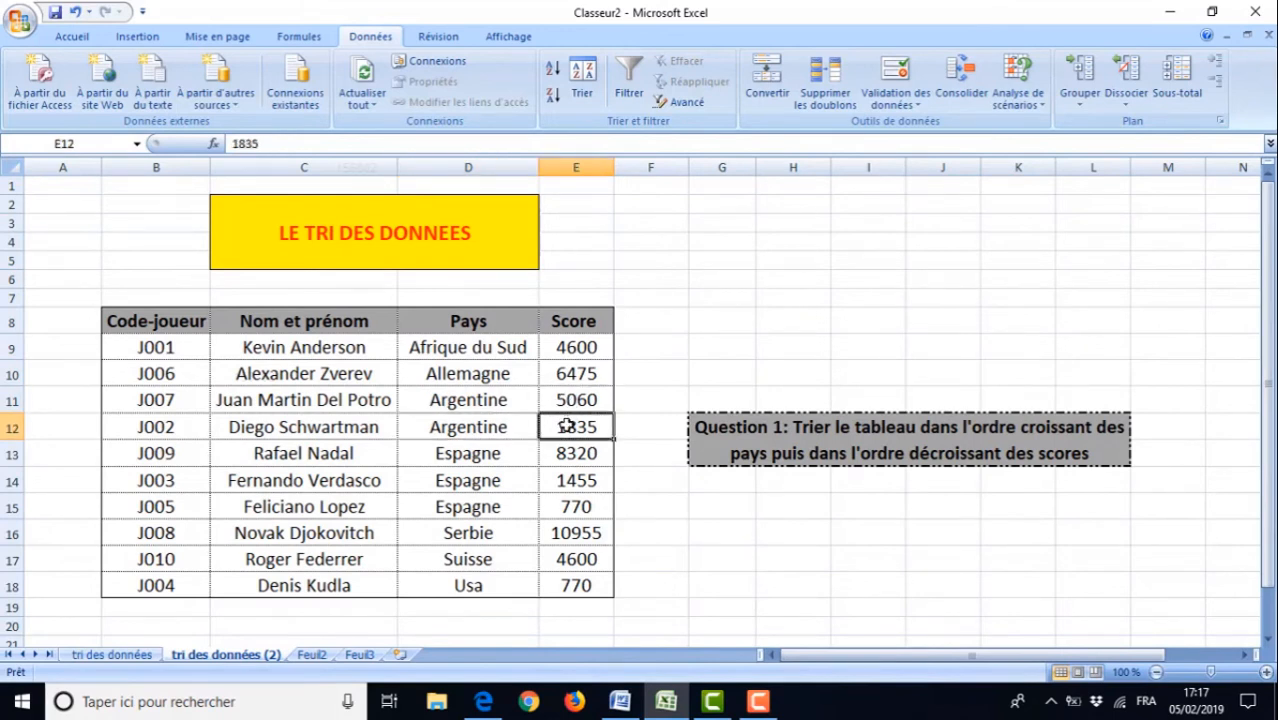
{"action": "left_click", "coordinate": [468, 456]}
{"action": "left_click", "coordinate": [466, 478]}
{"action": "left_click", "coordinate": [456, 506]}
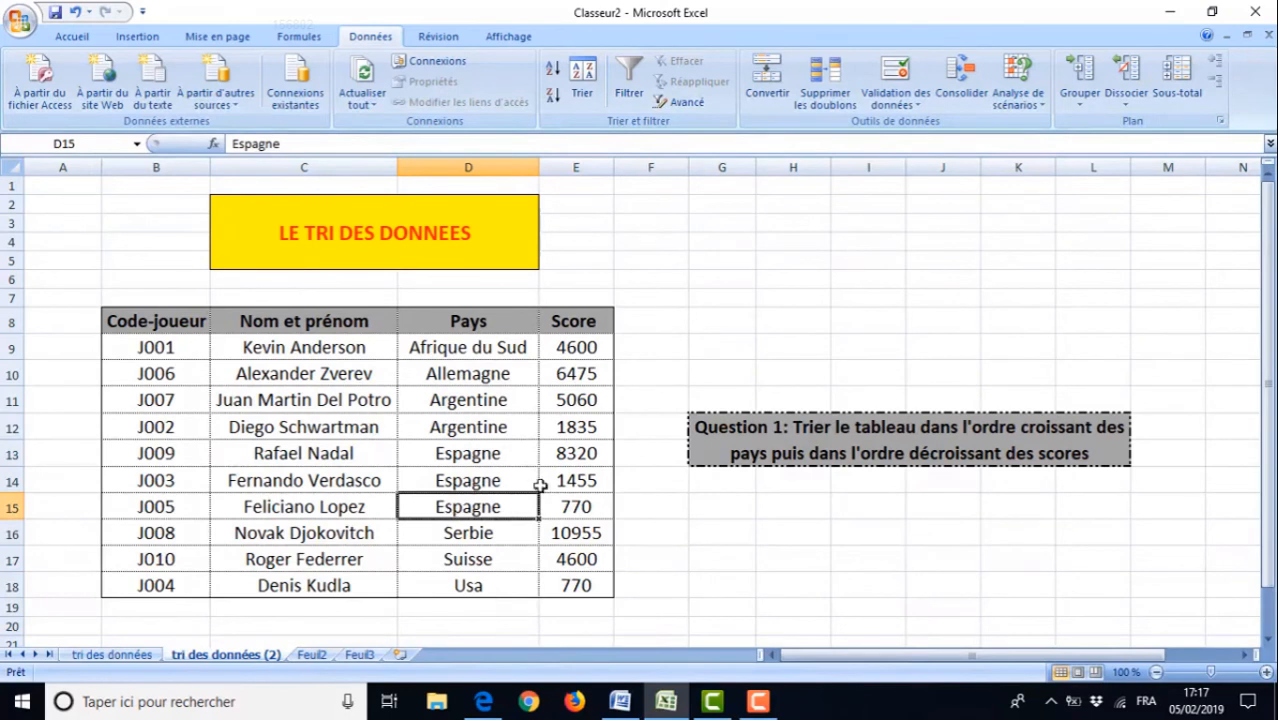
{"action": "left_click", "coordinate": [577, 455]}
{"action": "left_click", "coordinate": [571, 478]}
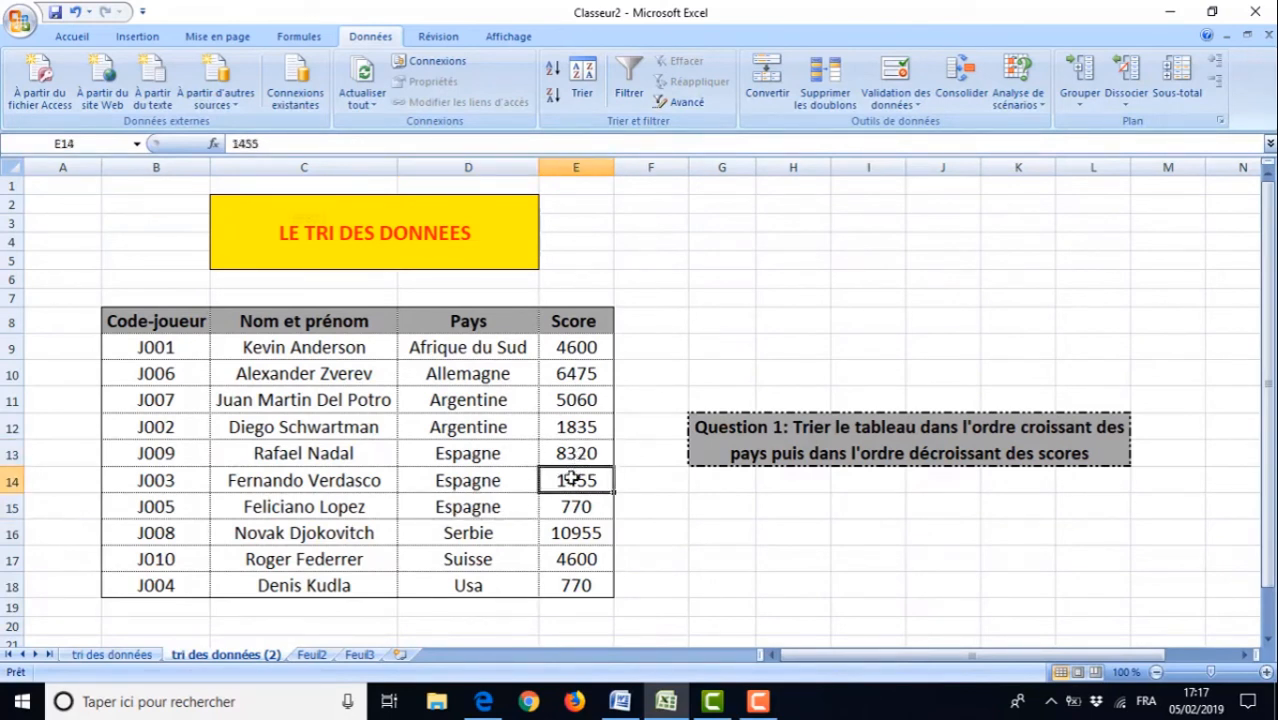
{"action": "left_click", "coordinate": [566, 507]}
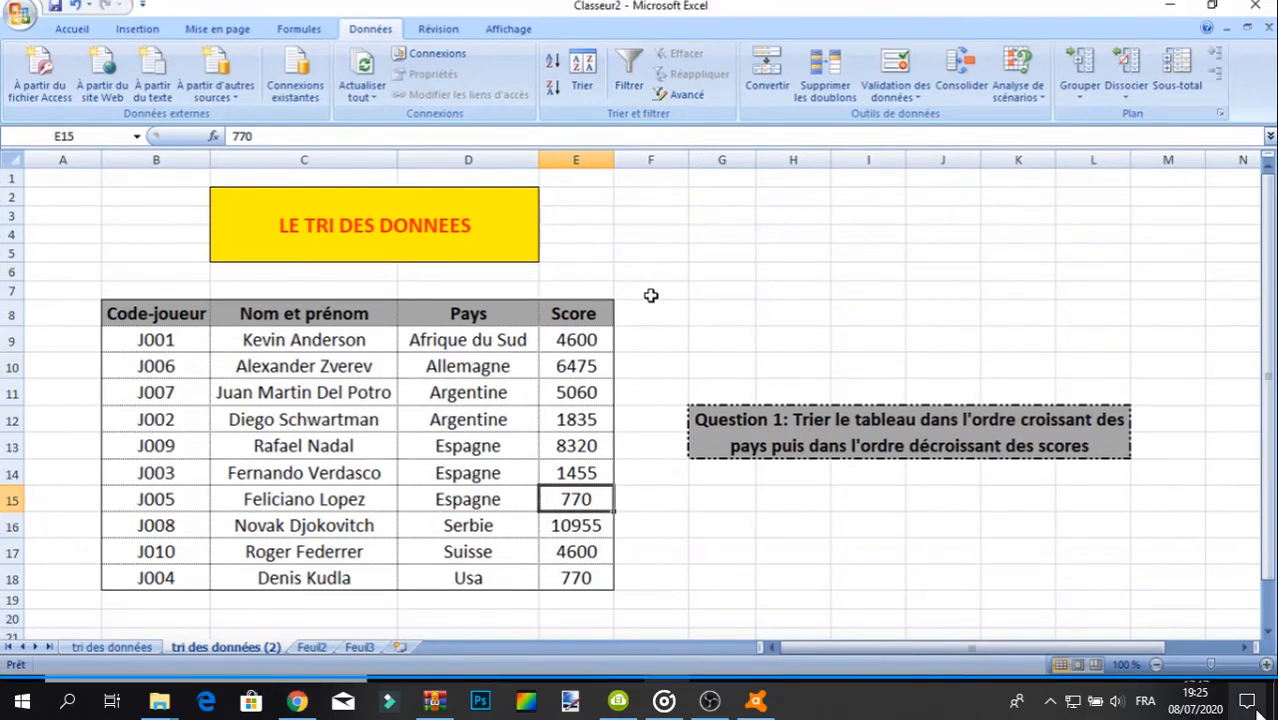
Leave the lesson video's full screen, check the recording status in OBS and return to the browser
{"action": "left_click", "coordinate": [1248, 701]}
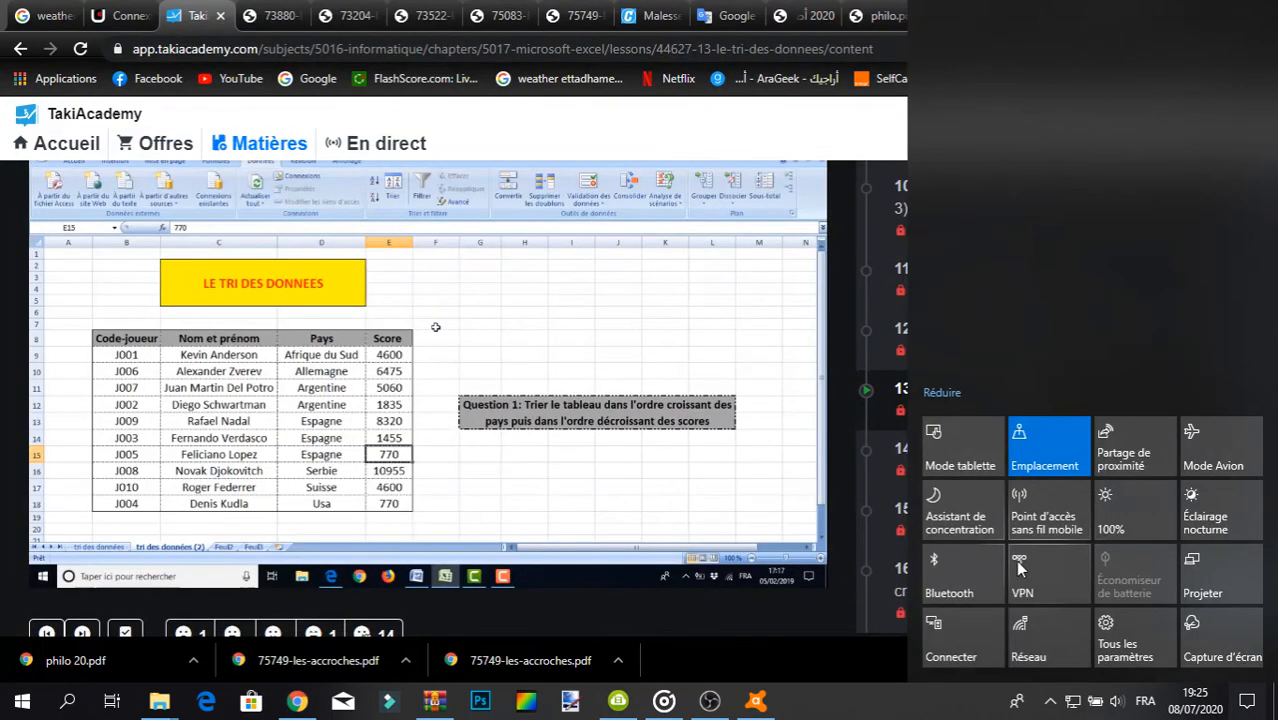
{"action": "left_click", "coordinate": [847, 649]}
{"action": "left_click", "coordinate": [712, 701]}
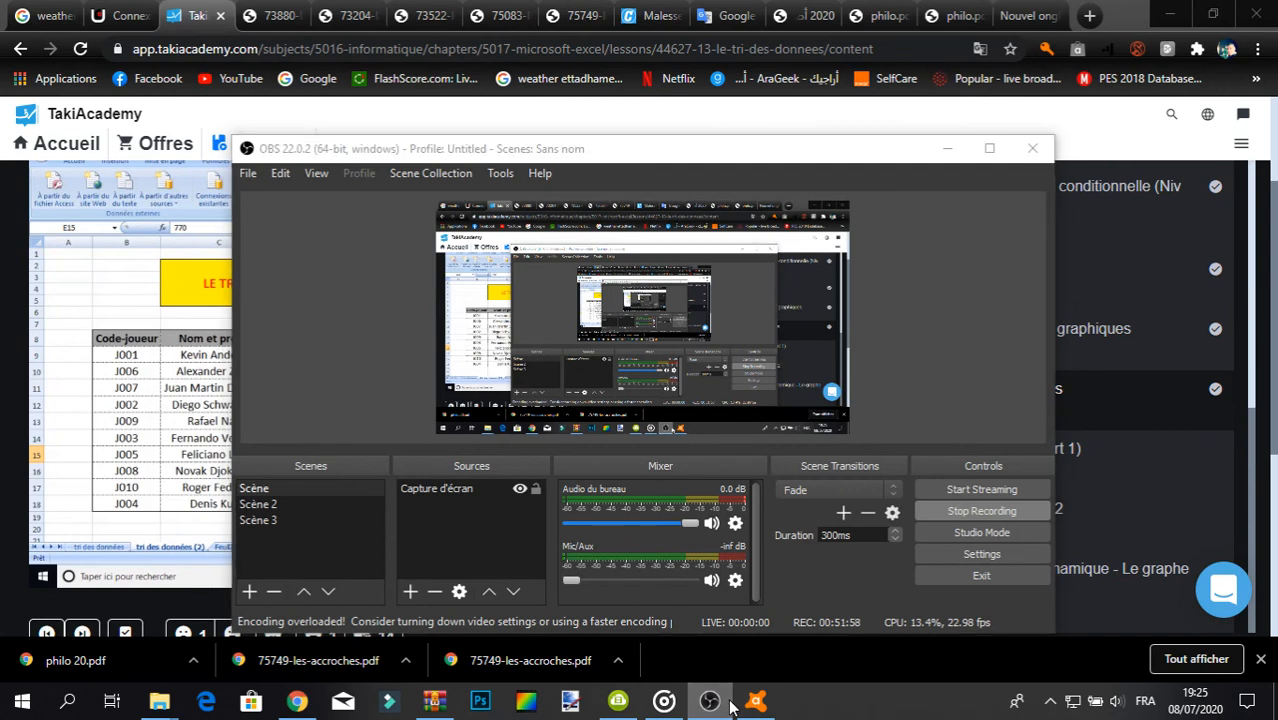
{"action": "left_click", "coordinate": [710, 701]}
Open the lesson "14-Filtre élaboré (Part 1)" and play its video in full screen
{"action": "left_click", "coordinate": [1040, 480]}
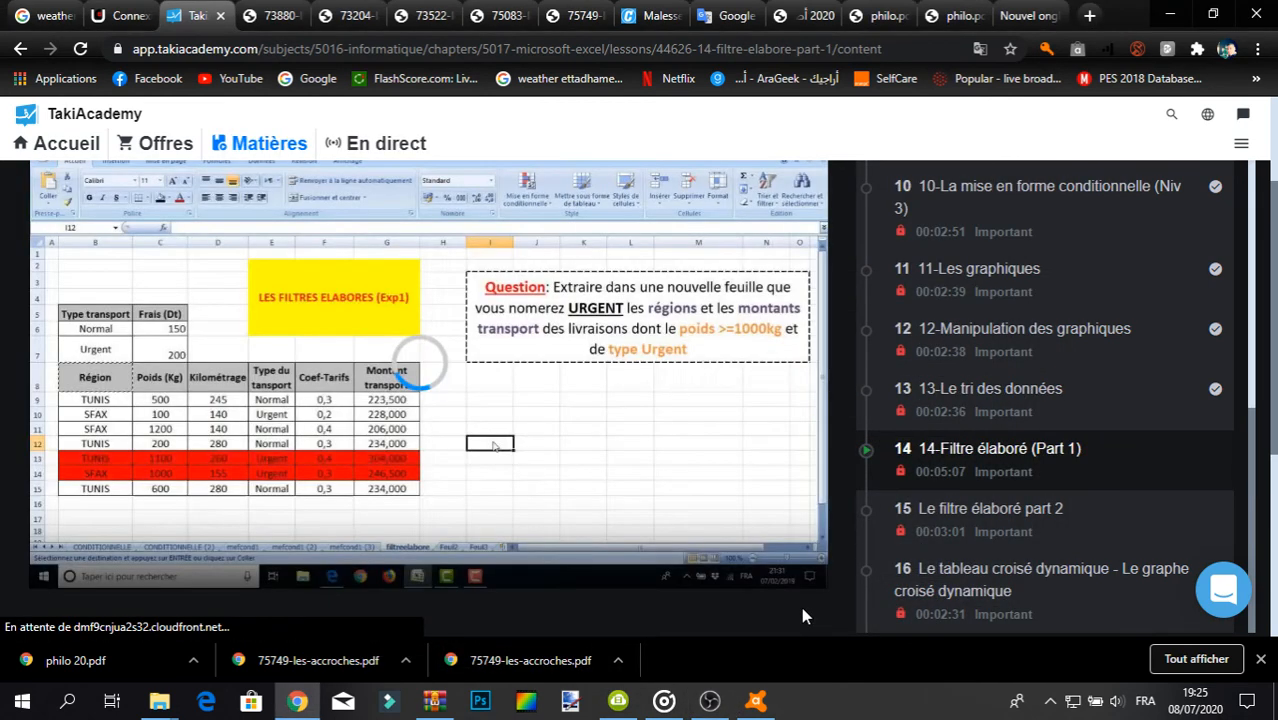
{"action": "left_click", "coordinate": [816, 555]}
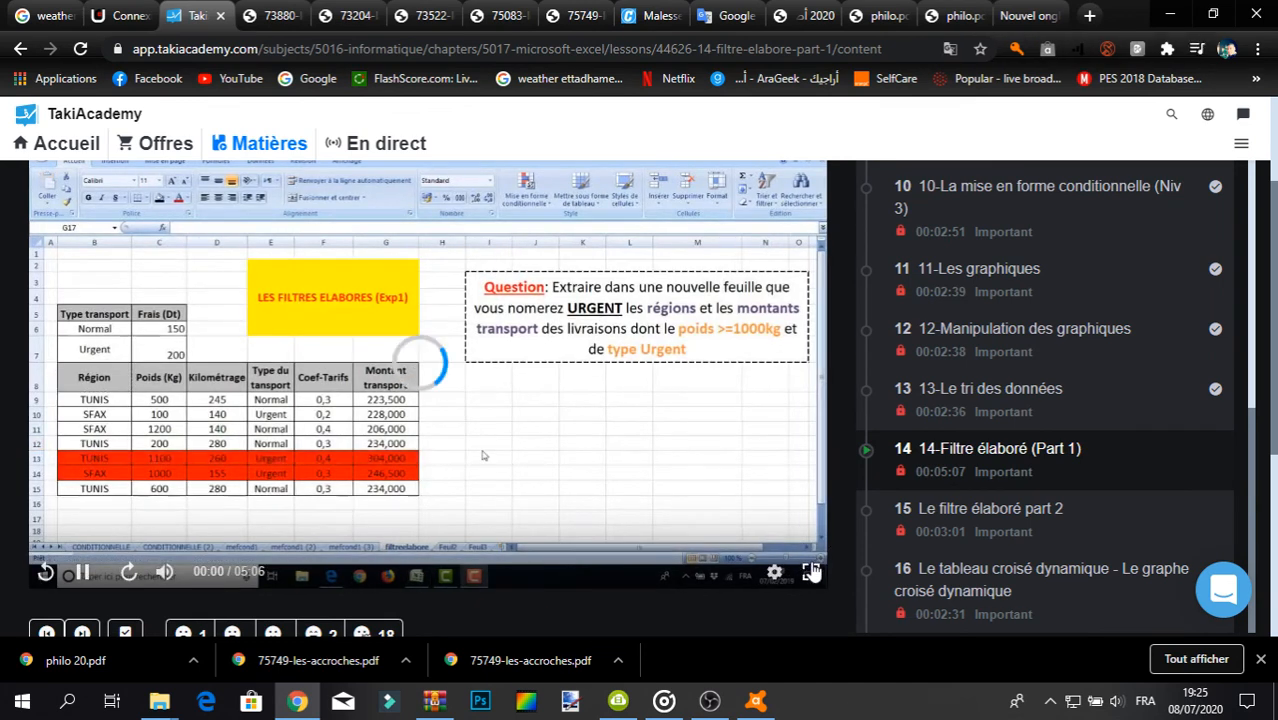
{"action": "left_click", "coordinate": [811, 572]}
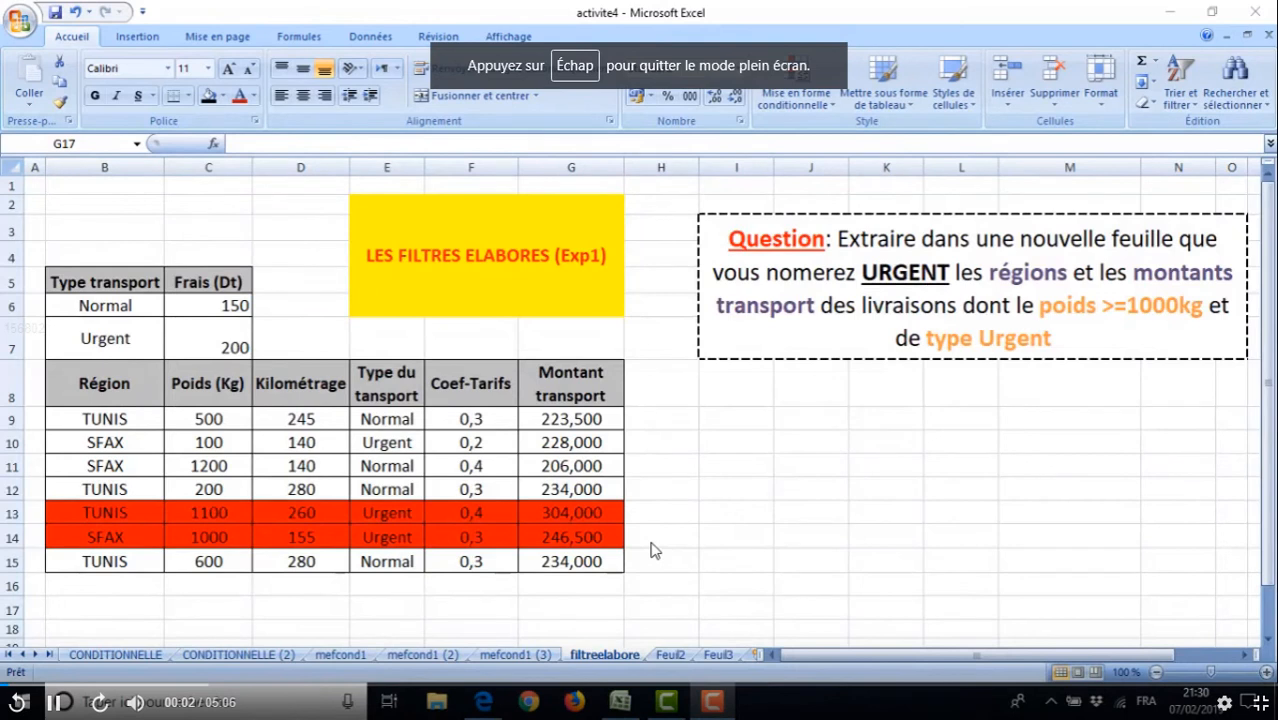
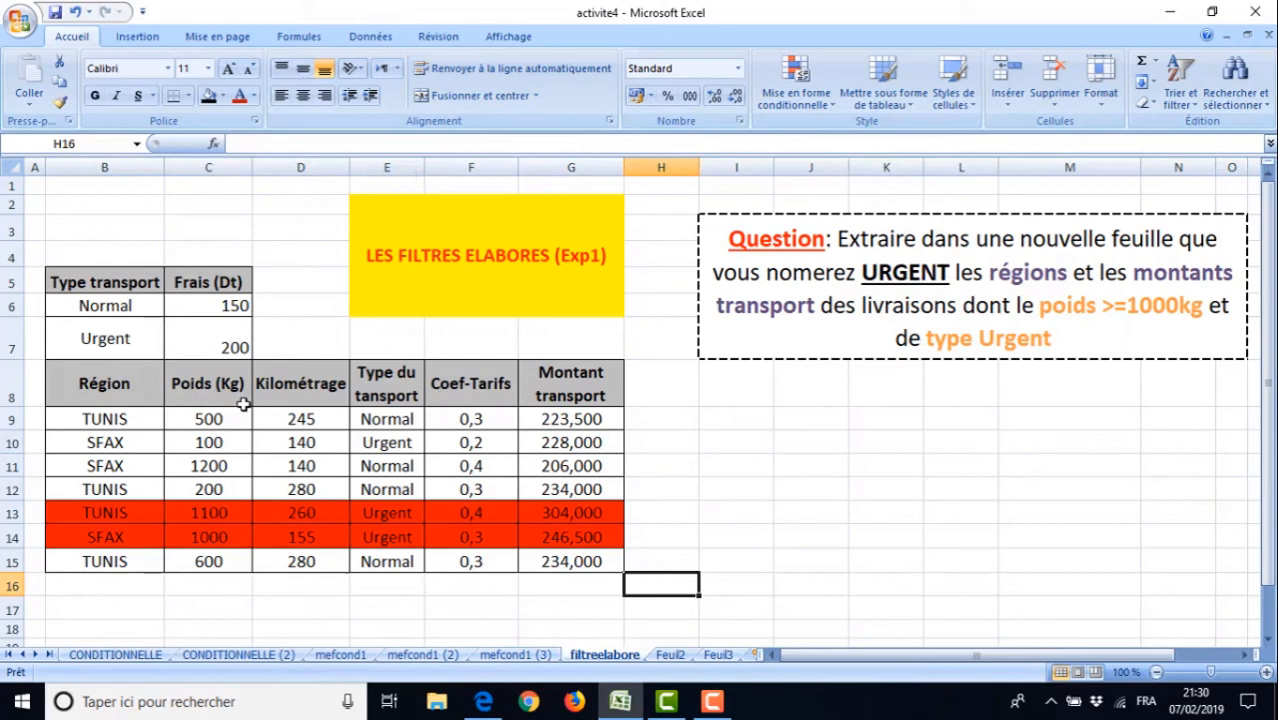
Examine the Région and Montant transport headers and the type and weight of the deliveries against the criteria Urgent and poids >=1000kg
{"action": "left_click", "coordinate": [117, 382]}
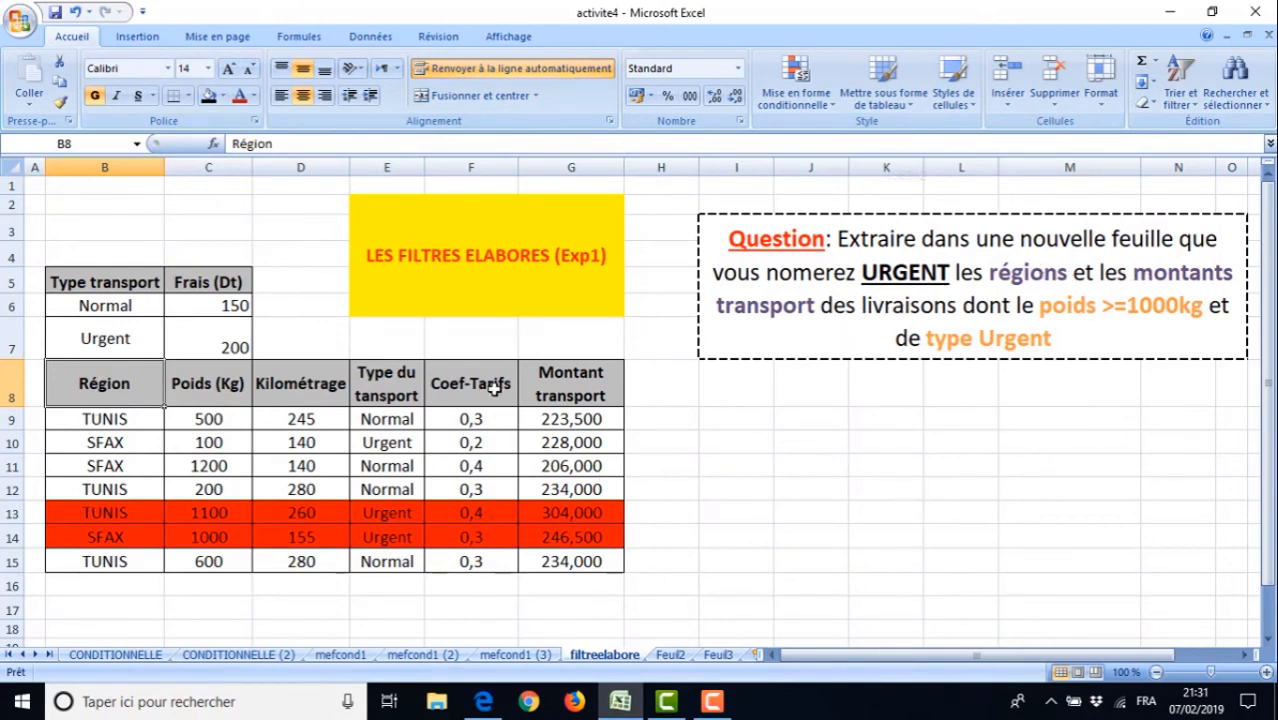
{"action": "left_click", "coordinate": [553, 390]}
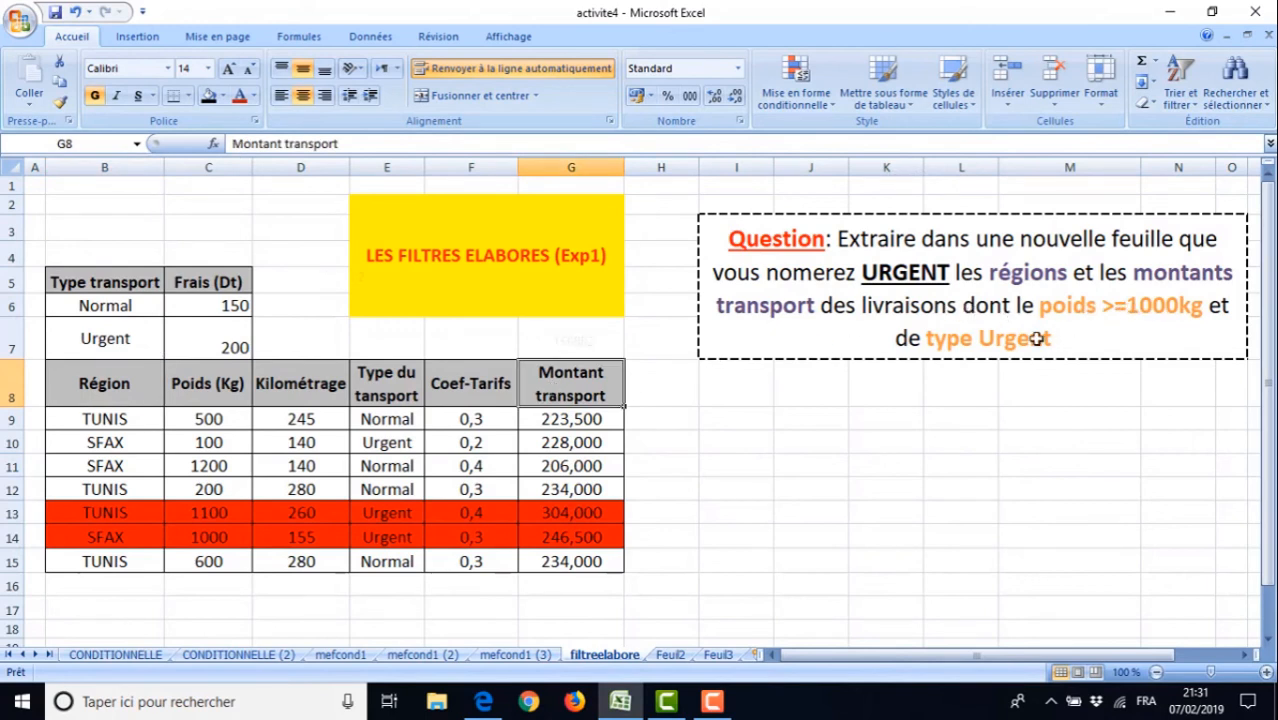
{"action": "left_click", "coordinate": [387, 514]}
{"action": "left_click", "coordinate": [382, 537]}
{"action": "left_click", "coordinate": [384, 444]}
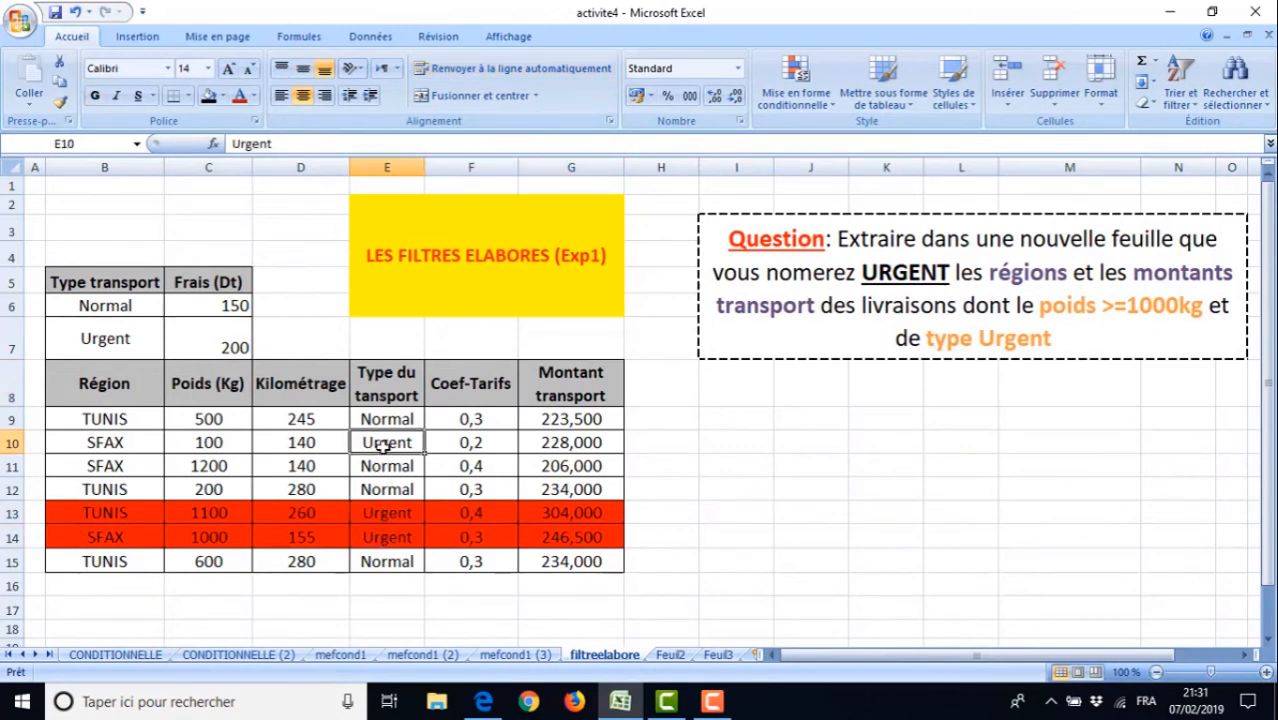
{"action": "left_click", "coordinate": [219, 447]}
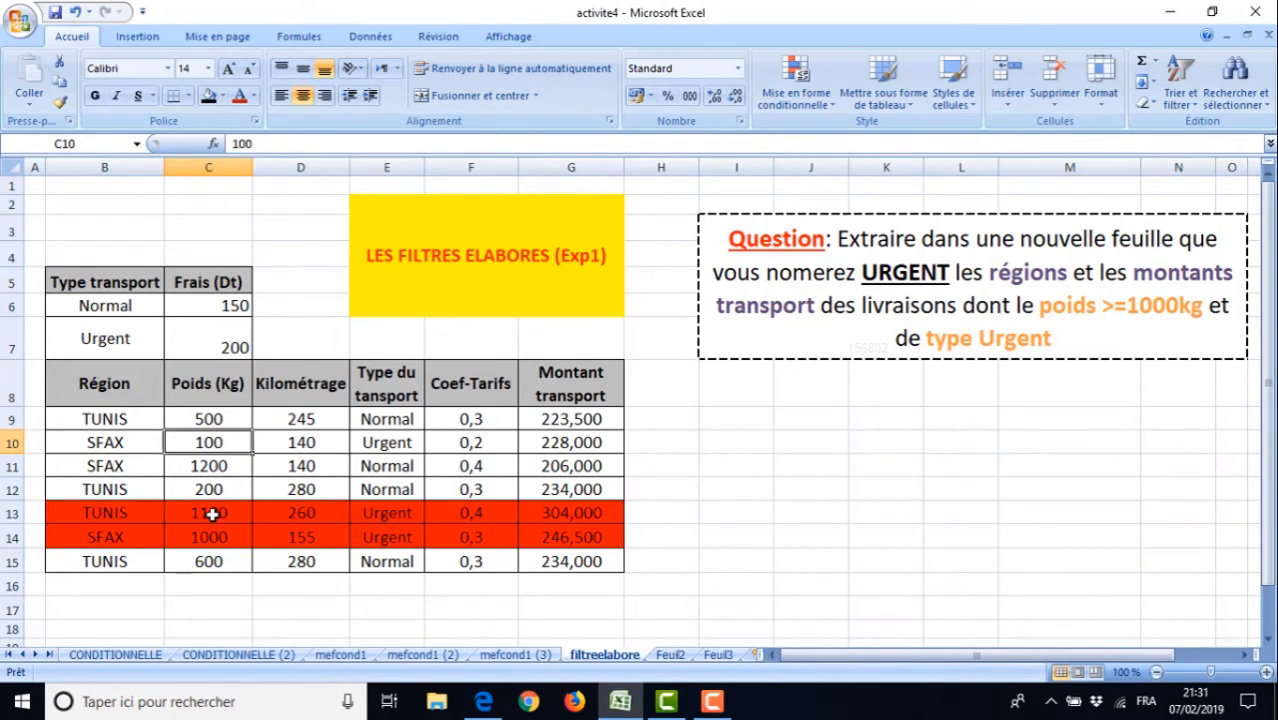
{"action": "left_click", "coordinate": [212, 514]}
{"action": "left_click", "coordinate": [212, 537]}
{"action": "left_click_drag", "start_coordinate": [105, 515], "coordinate": [566, 537]}
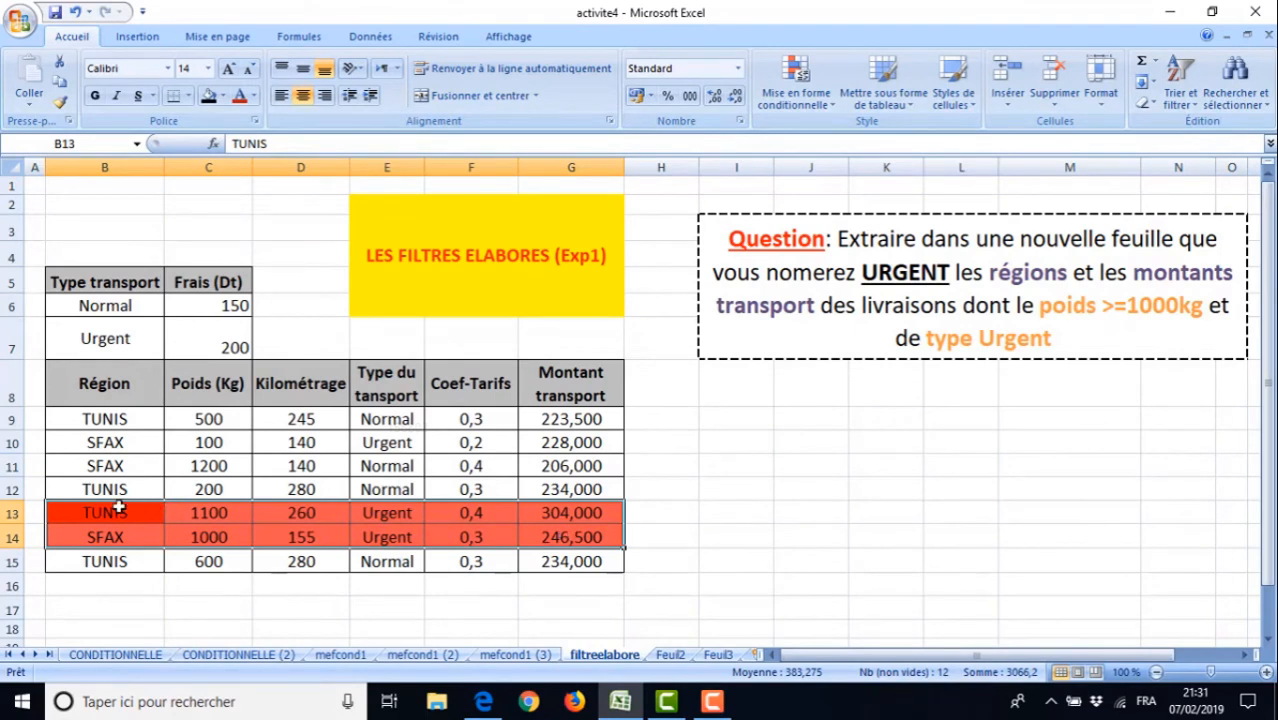
{"action": "left_click", "coordinate": [709, 493]}
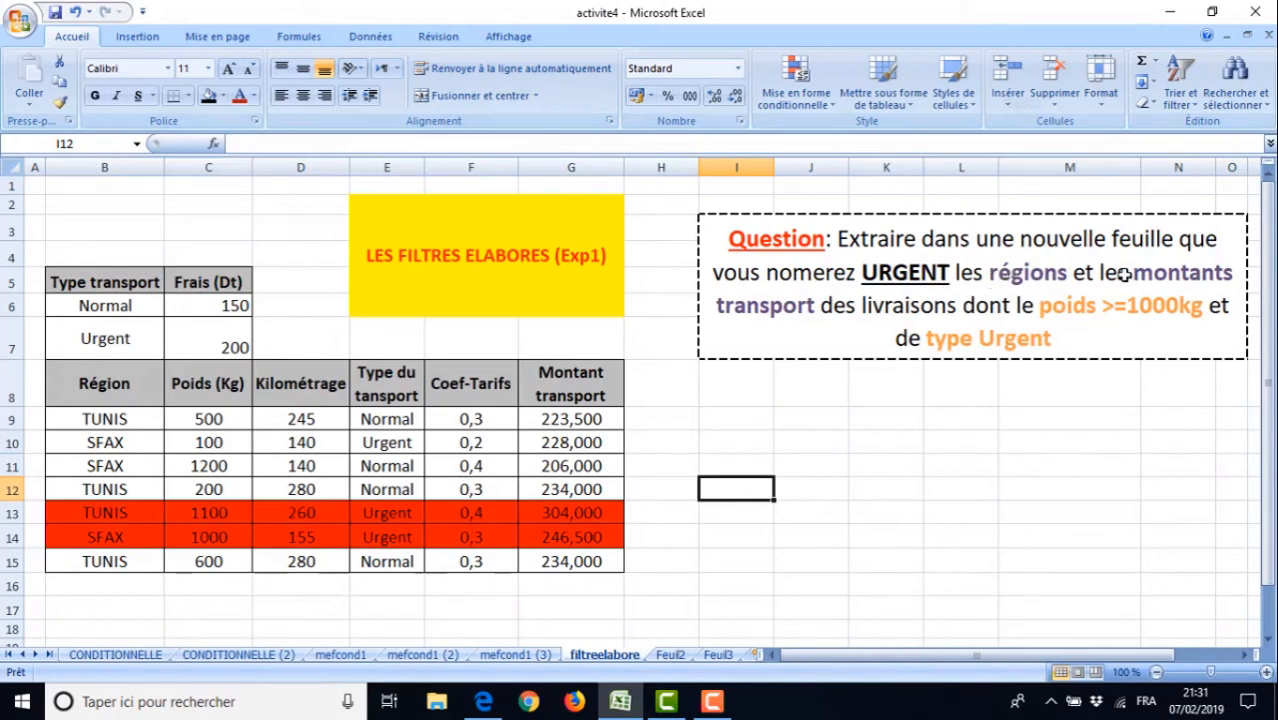
Copy the Région header from cell B8 to cell I12 on the sheet filtreelabore
{"action": "left_click", "coordinate": [104, 387]}
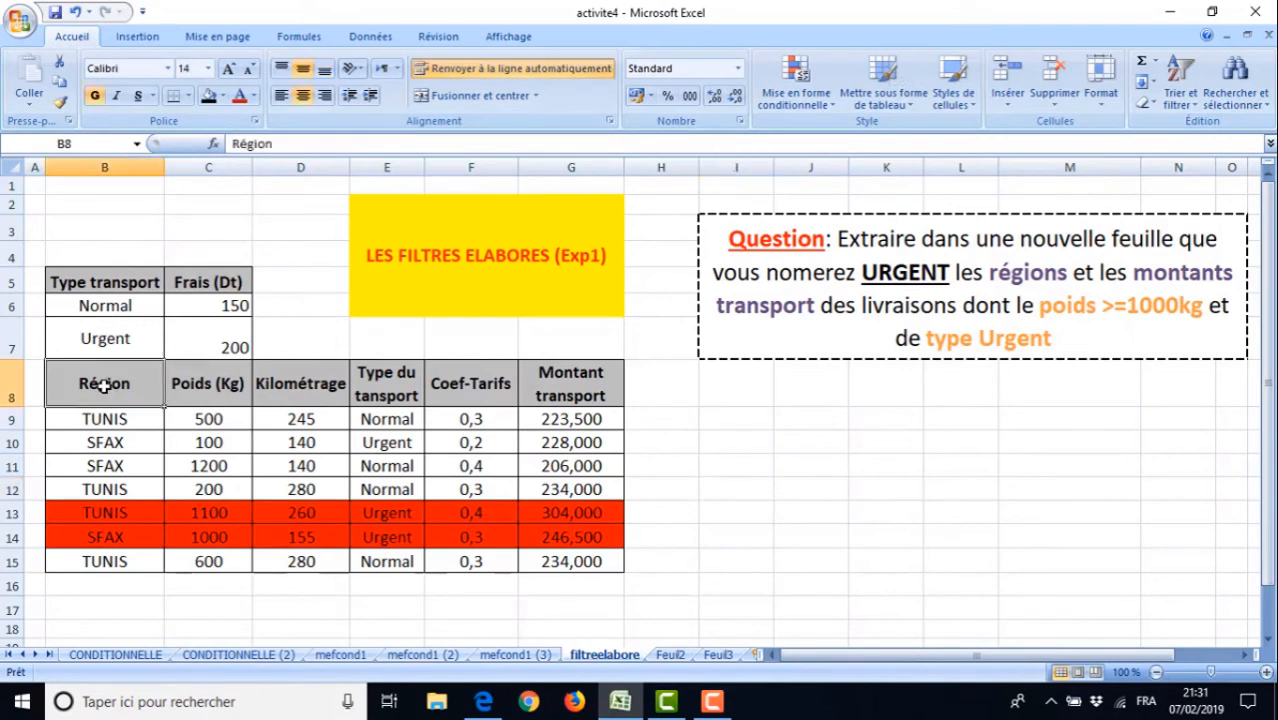
{"action": "right_click", "coordinate": [104, 387]}
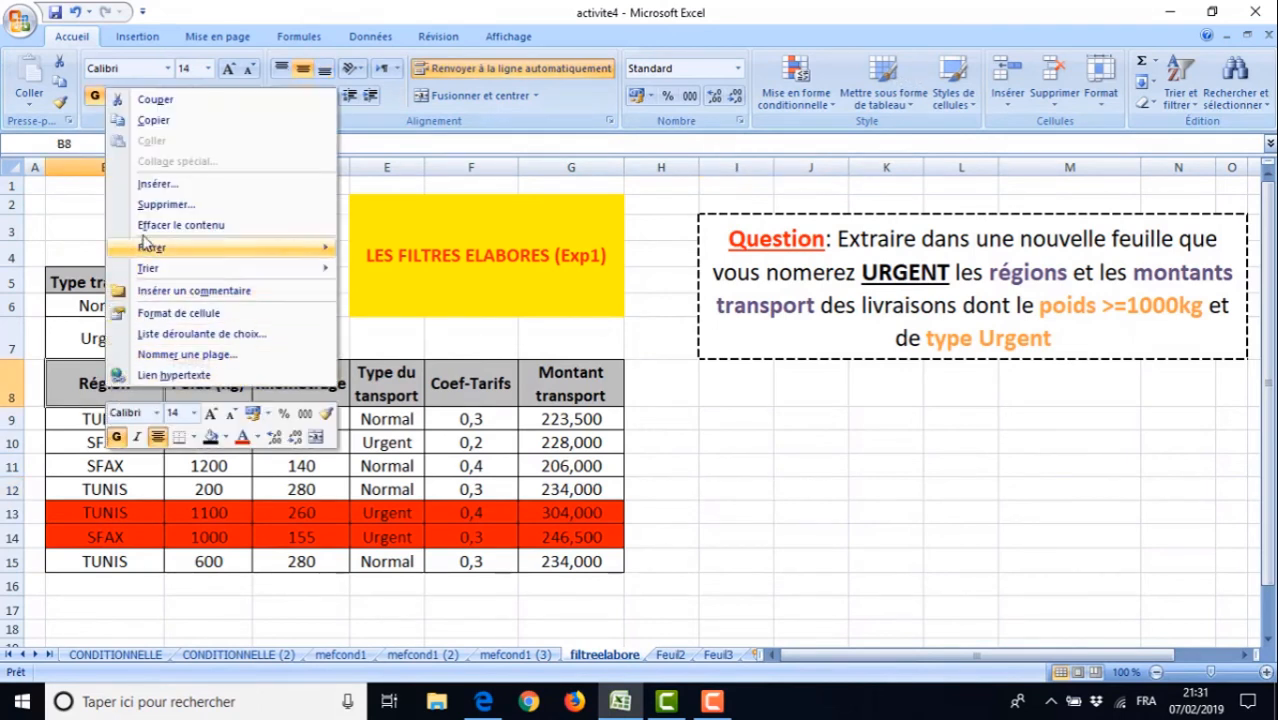
{"action": "left_click", "coordinate": [152, 121]}
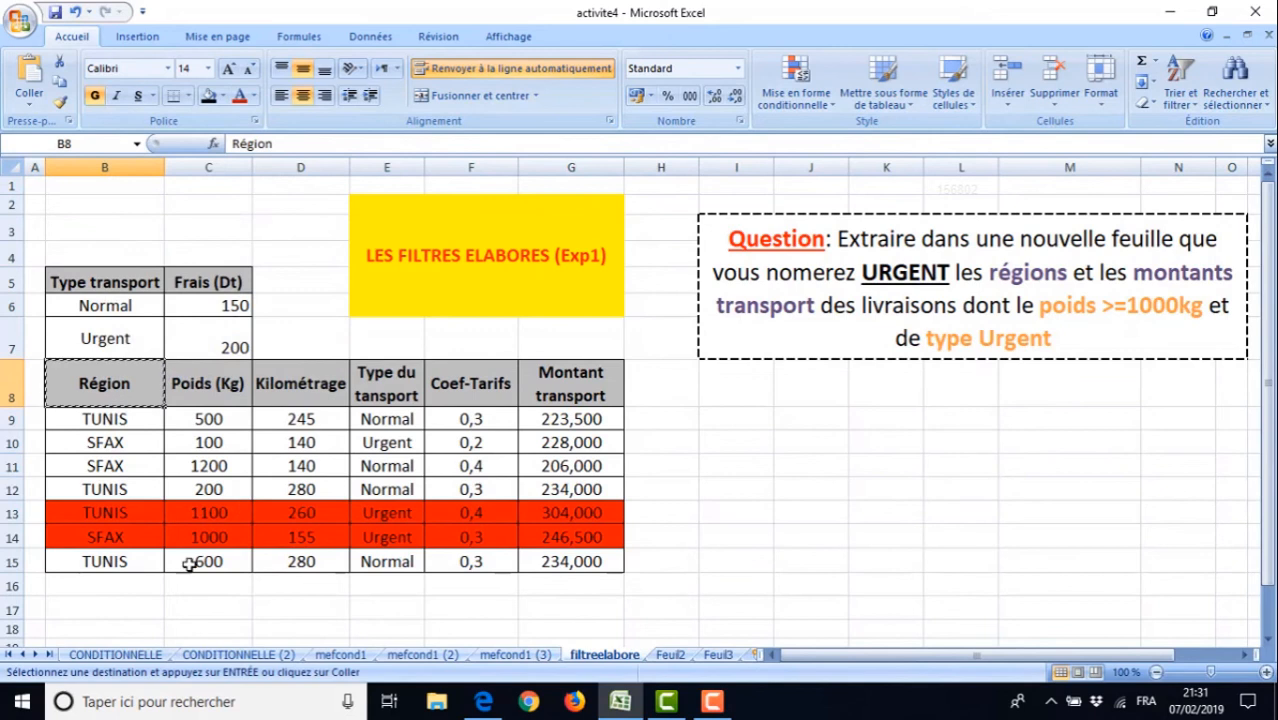
{"action": "left_click", "coordinate": [741, 486]}
{"action": "right_click", "coordinate": [741, 486]}
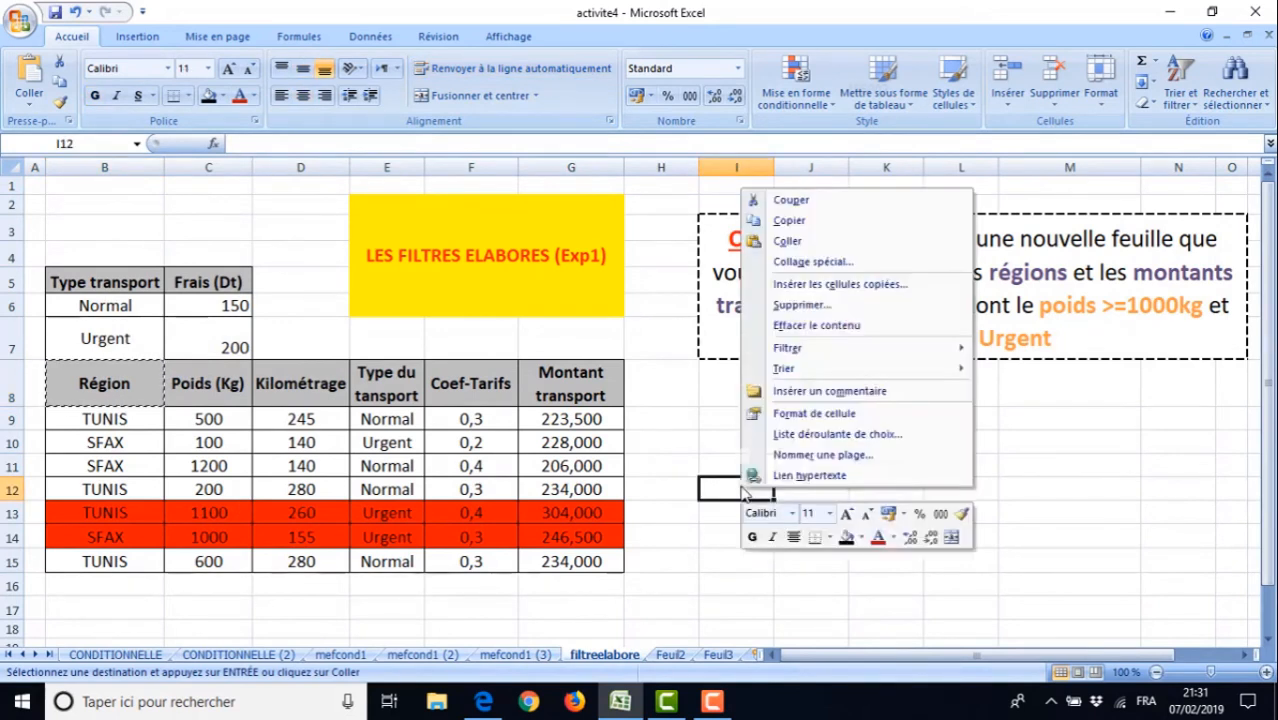
{"action": "left_click", "coordinate": [789, 243]}
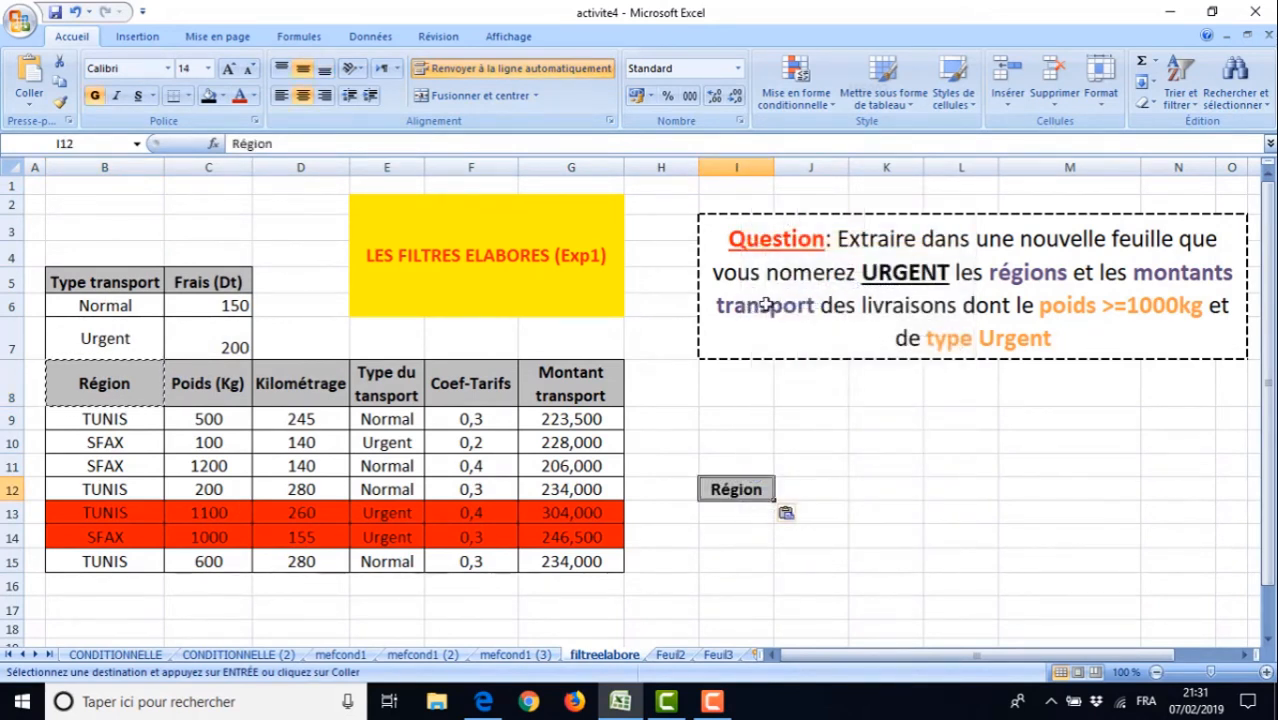
Copy the Montant transport header from cell G8 to cell J12, beside the copied Région header
{"action": "left_click", "coordinate": [566, 384]}
{"action": "right_click", "coordinate": [566, 384]}
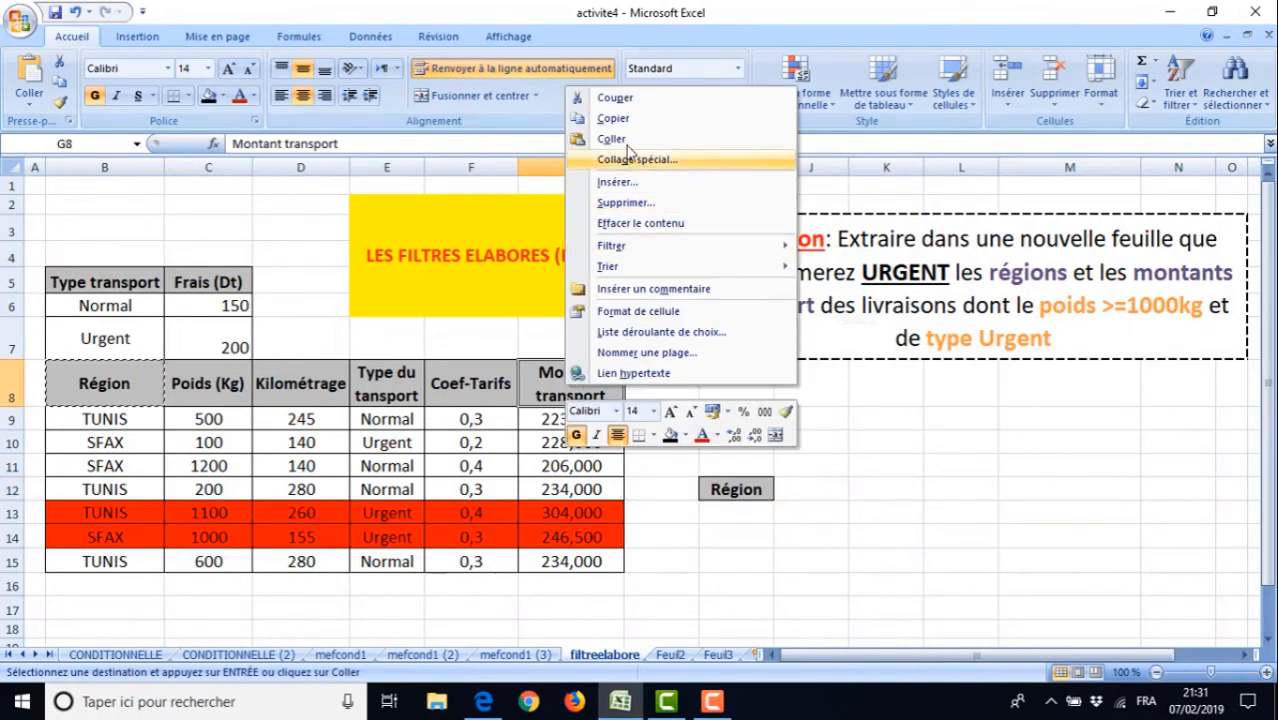
{"action": "left_click", "coordinate": [612, 118]}
{"action": "left_click", "coordinate": [790, 488]}
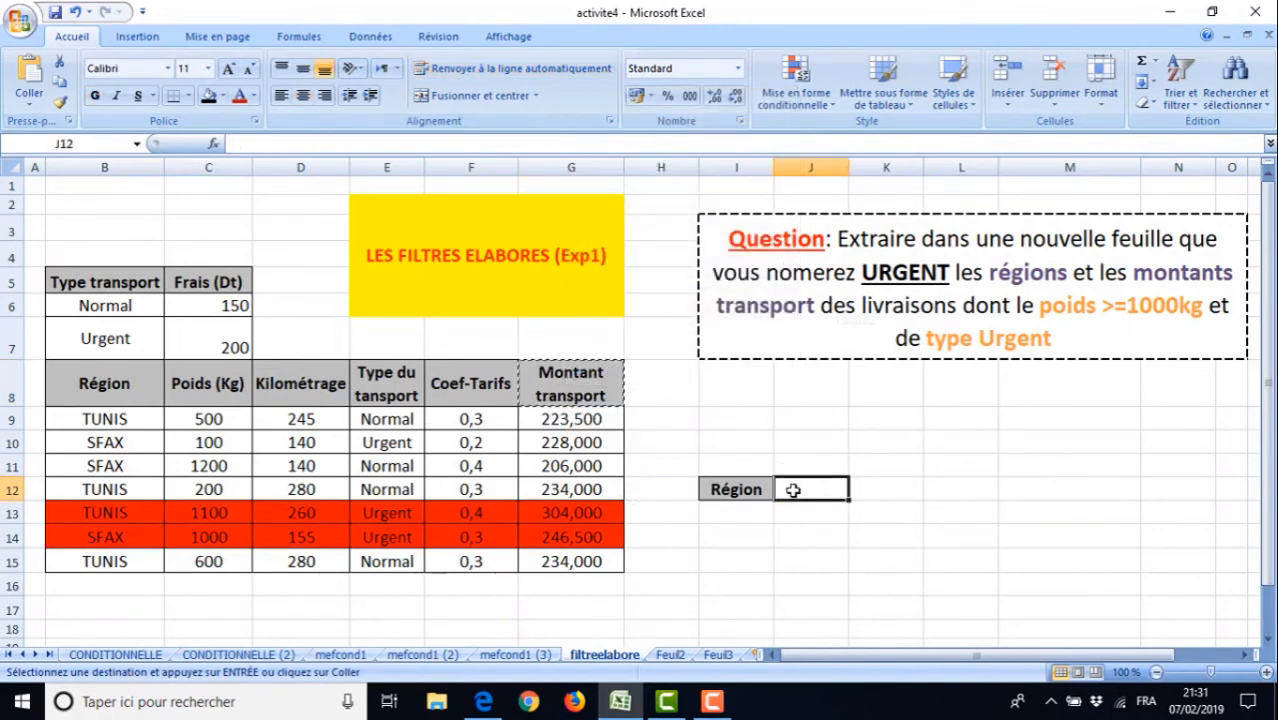
{"action": "right_click", "coordinate": [790, 488]}
{"action": "left_click", "coordinate": [838, 243]}
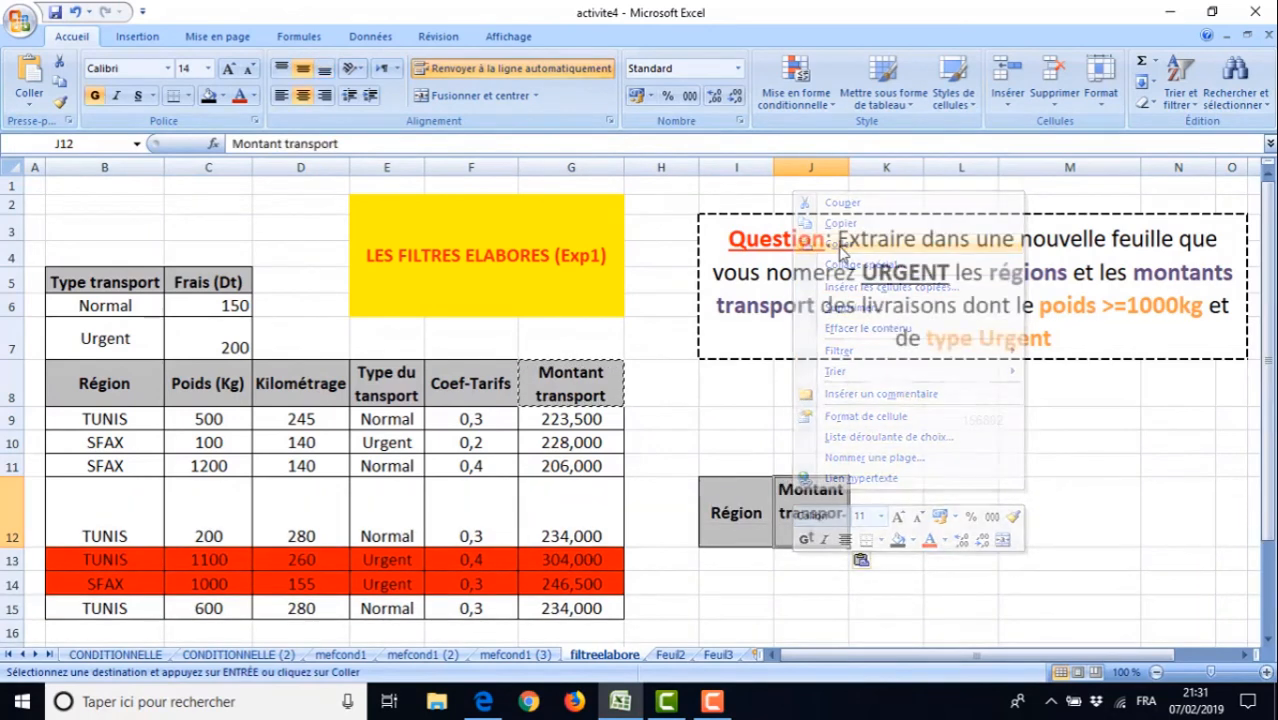
{"action": "left_click", "coordinate": [900, 545]}
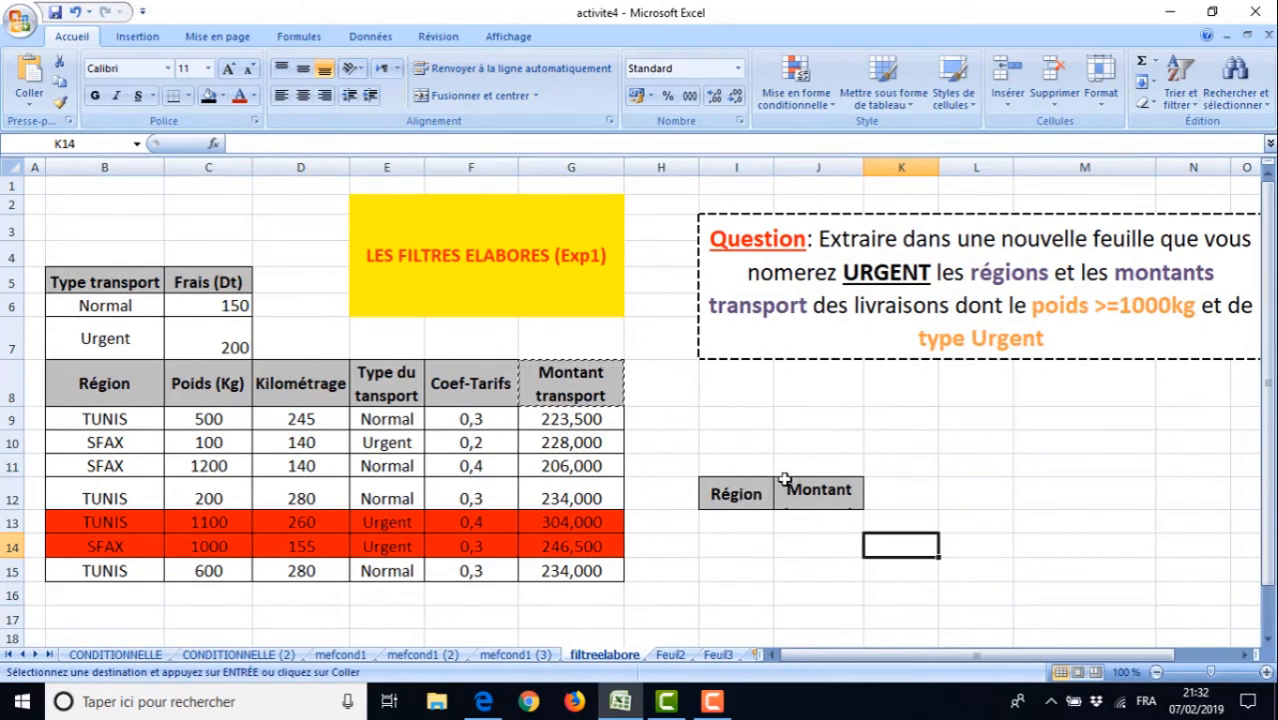
Copy the Poids (Kg) header from cell C8 to cell L12, leaving column K empty beside the extraction headers
{"action": "left_click", "coordinate": [813, 419]}
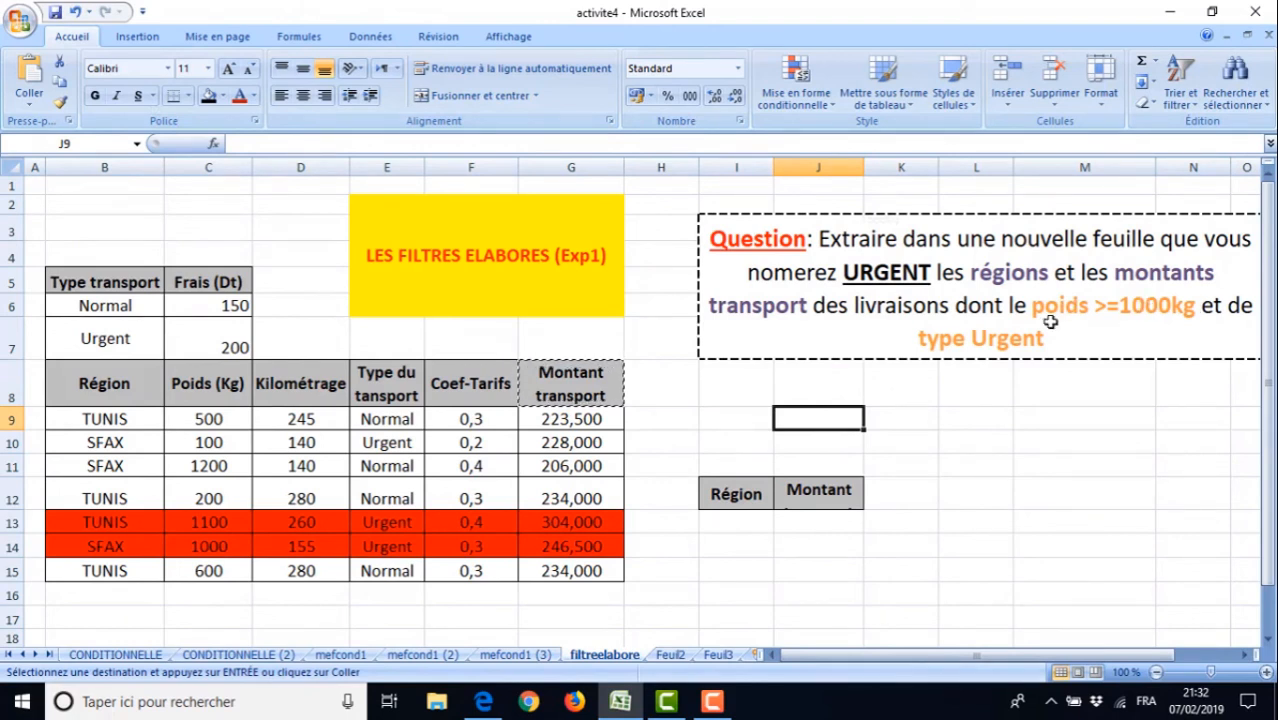
{"action": "left_click", "coordinate": [212, 385]}
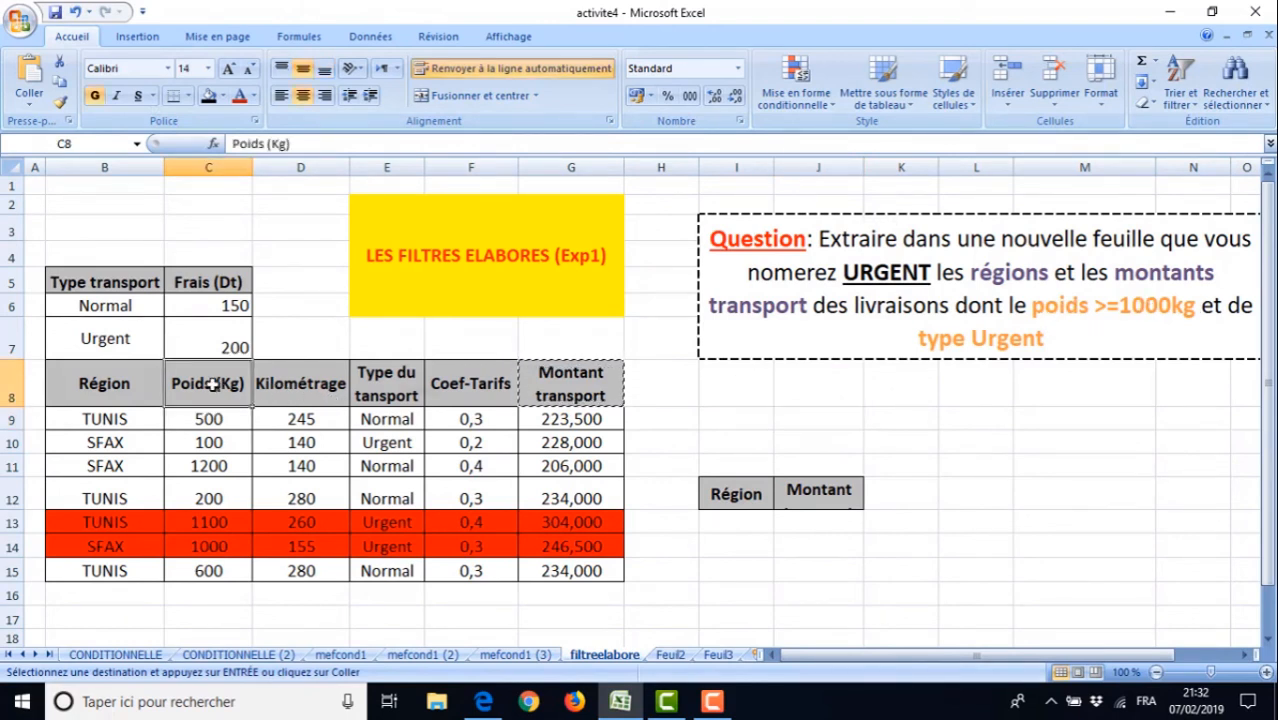
{"action": "right_click", "coordinate": [212, 385]}
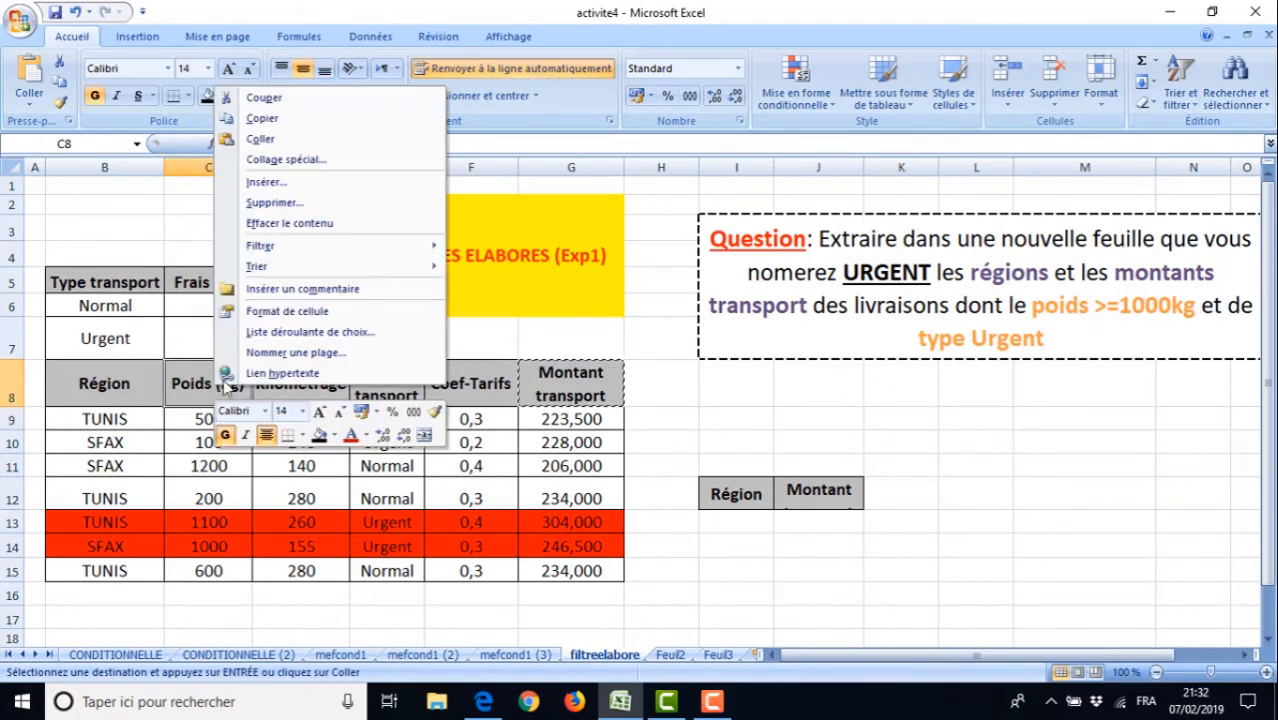
{"action": "left_click", "coordinate": [276, 118]}
{"action": "left_click", "coordinate": [968, 490]}
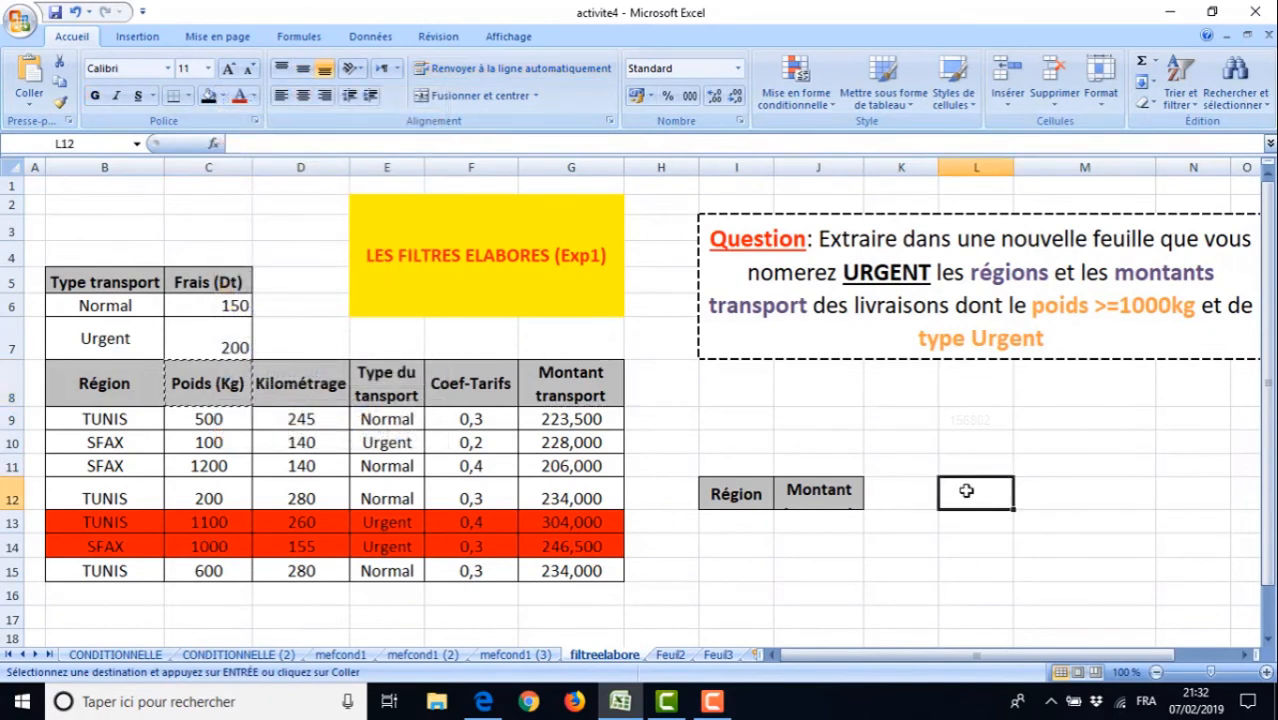
{"action": "right_click", "coordinate": [968, 495]}
{"action": "left_click", "coordinate": [1014, 245]}
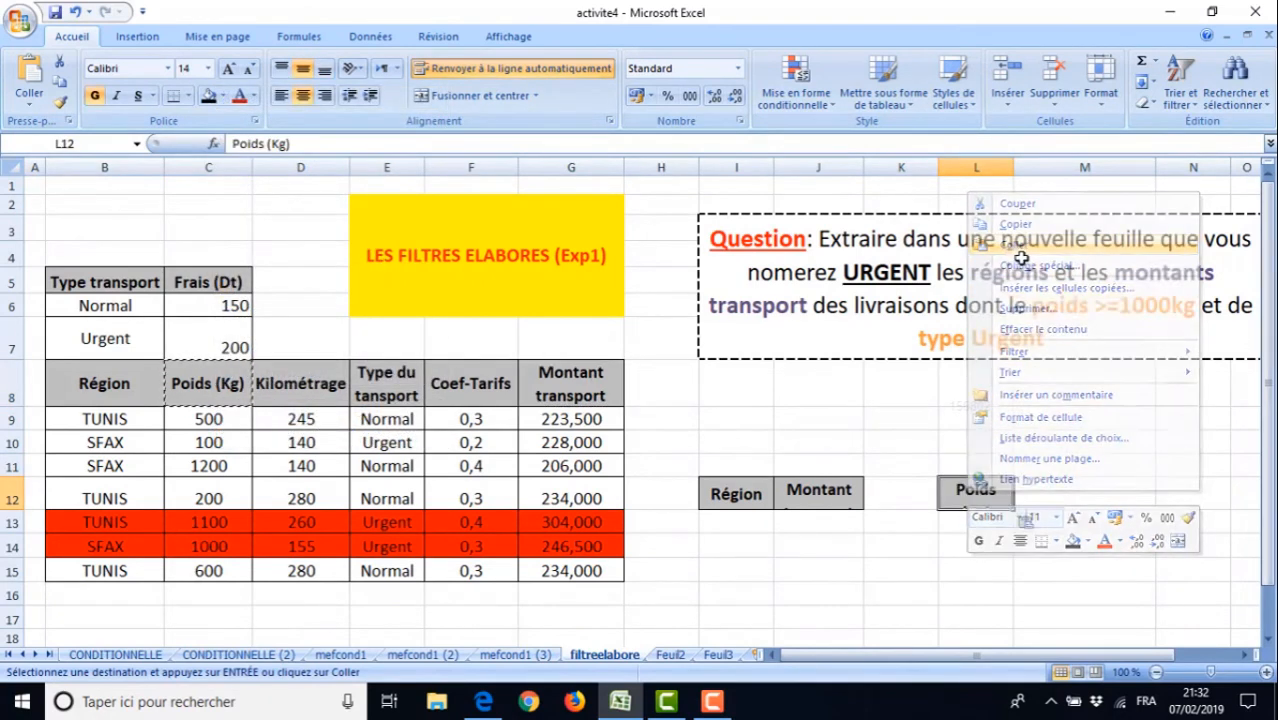
Copy the Type du tansport header from cell E8 to cell M12, beside the copied Poids (Kg) header
{"action": "left_click", "coordinate": [736, 418]}
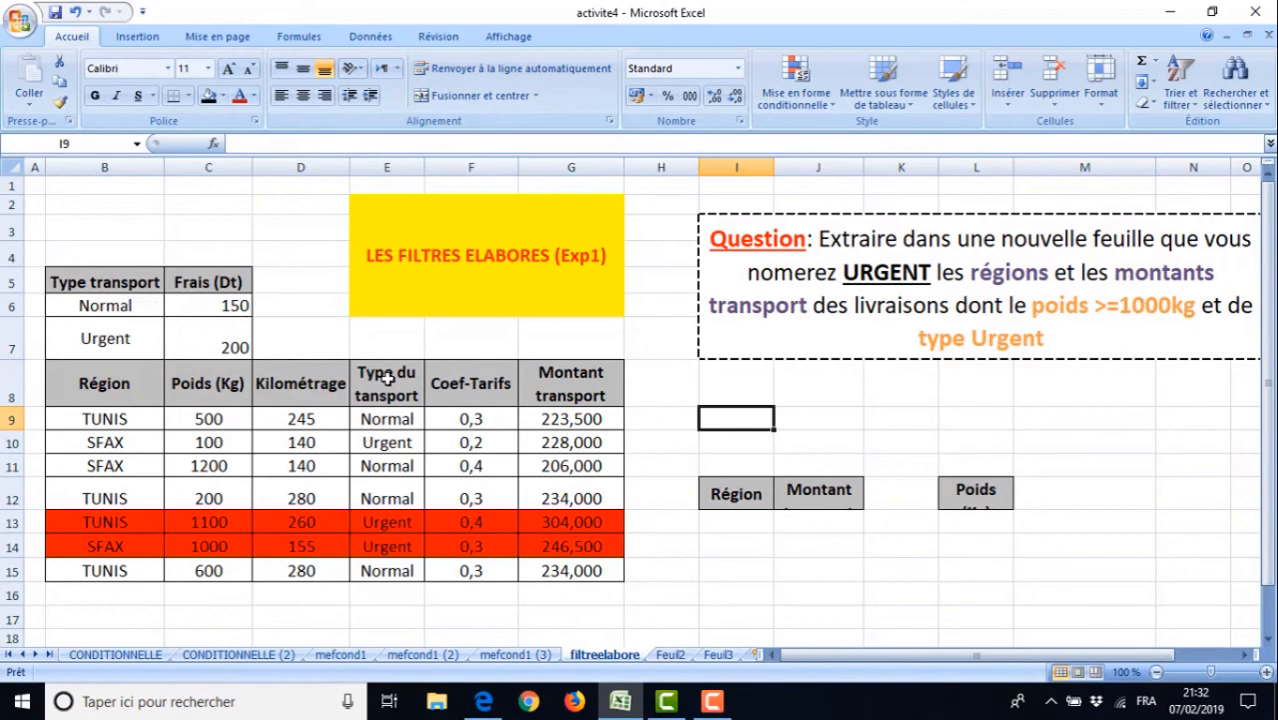
{"action": "left_click", "coordinate": [387, 378]}
{"action": "right_click", "coordinate": [387, 380]}
{"action": "left_click", "coordinate": [412, 414]}
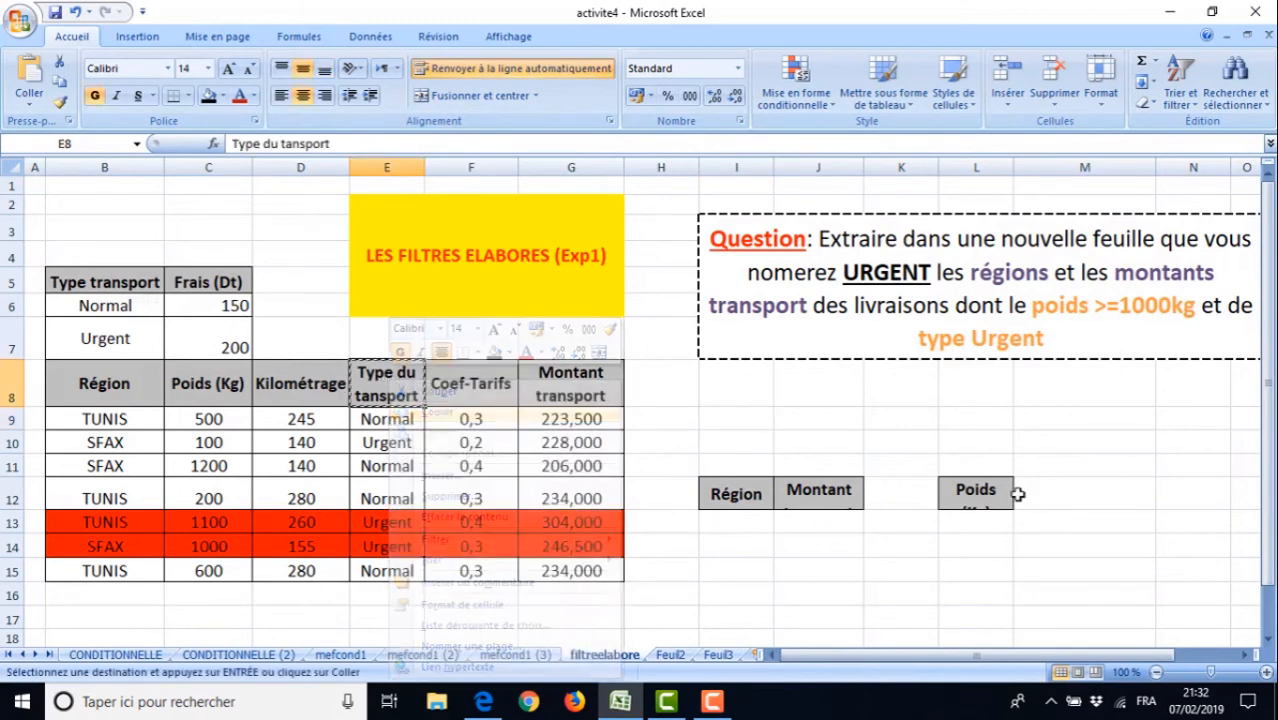
{"action": "left_click", "coordinate": [1060, 493]}
{"action": "right_click", "coordinate": [1052, 493]}
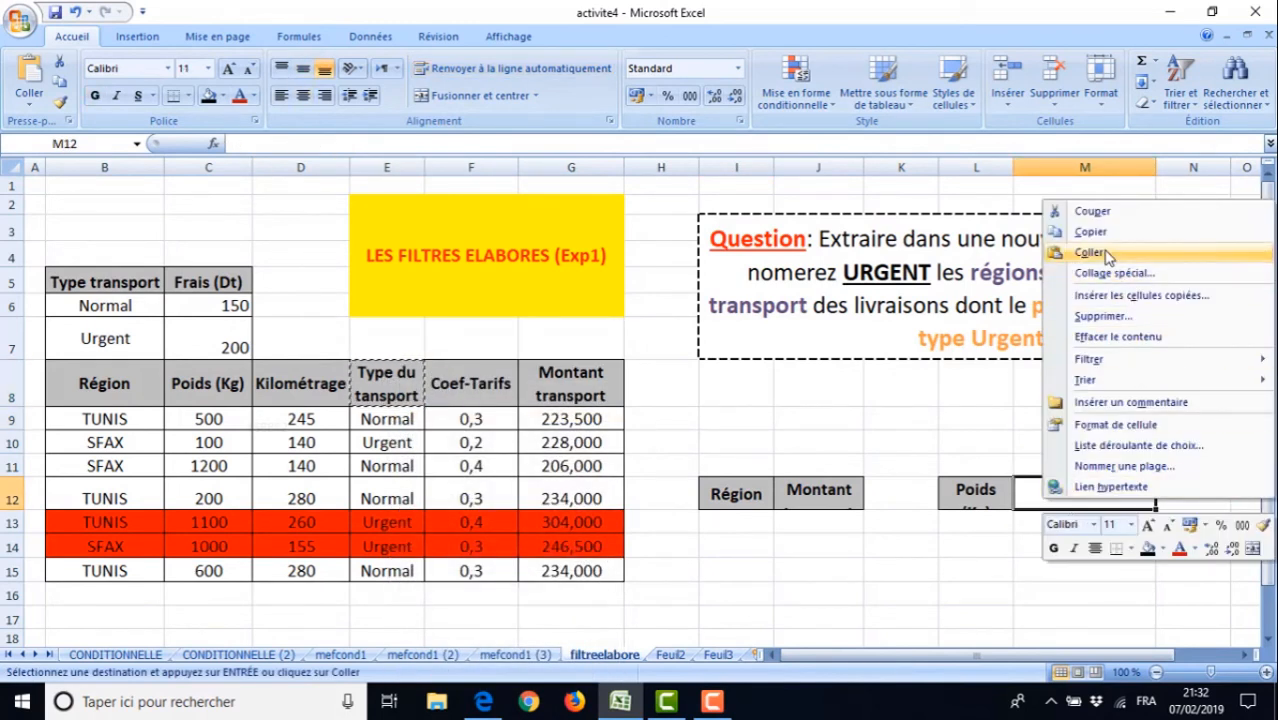
{"action": "left_click", "coordinate": [1090, 253]}
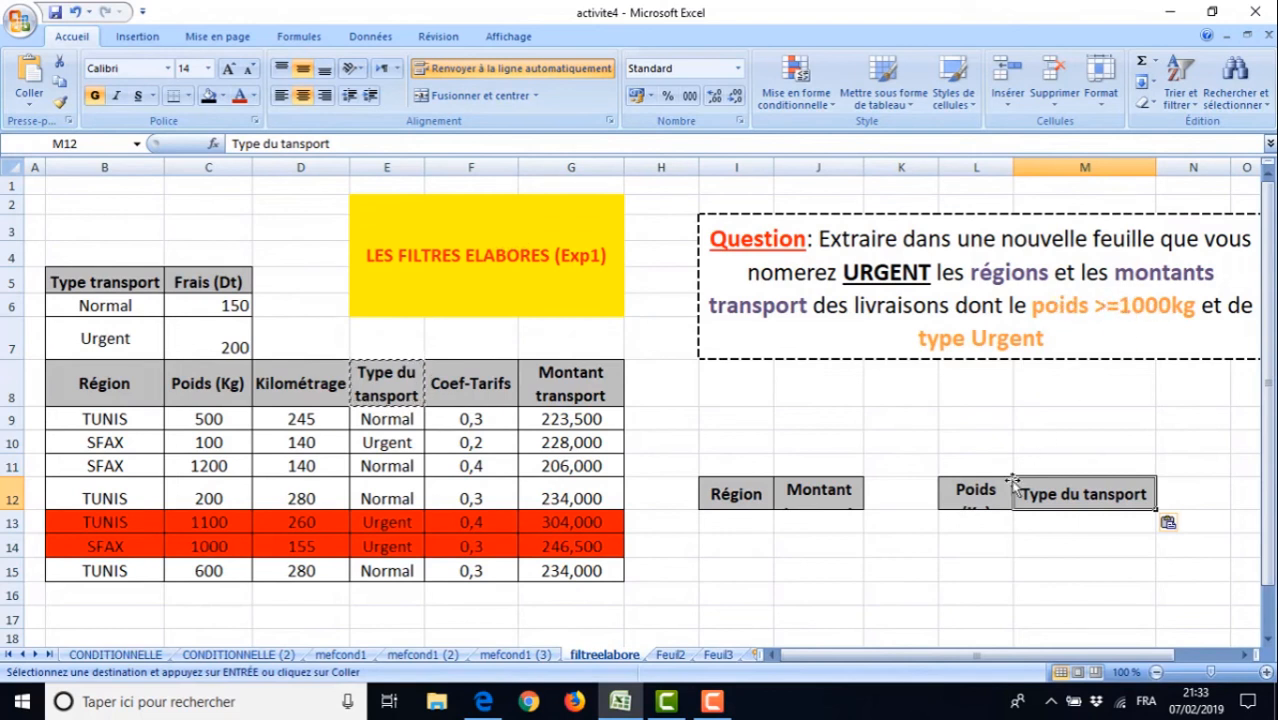
Enter the criteria >=1000 in L13 under Poids (Kg) and Urgent in M13 under Type du tansport
{"action": "left_click", "coordinate": [981, 519]}
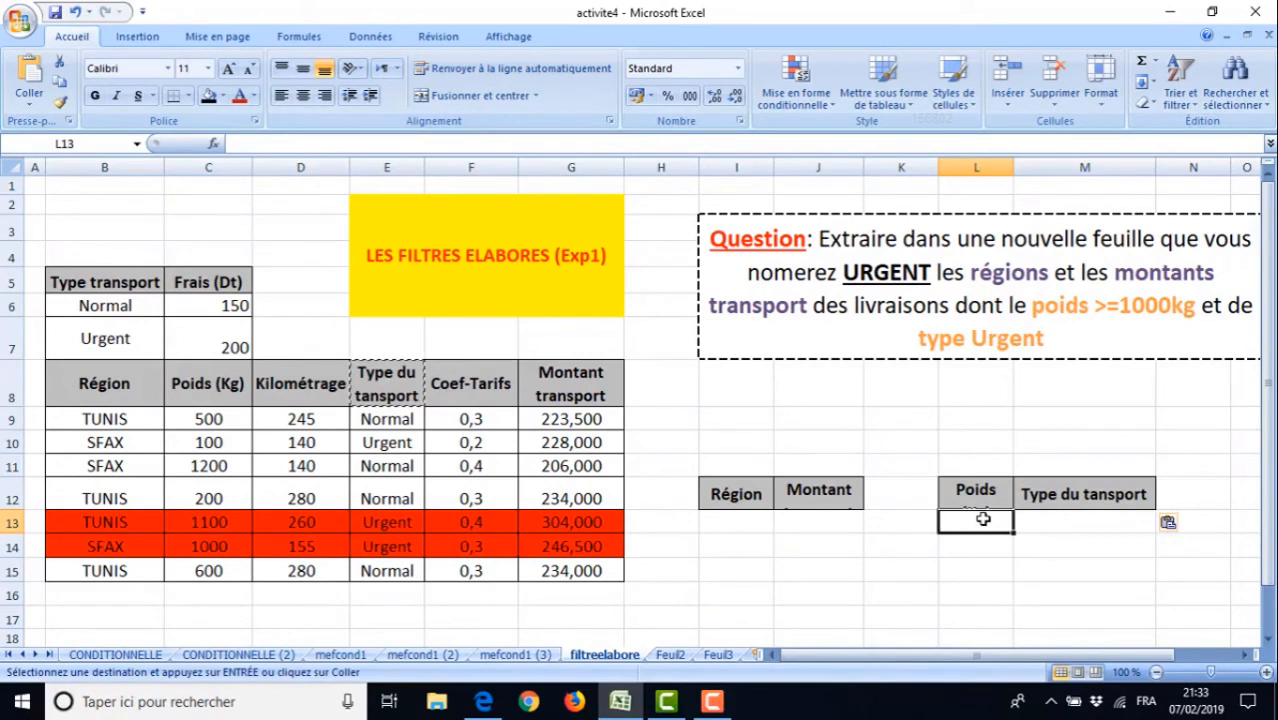
{"action": "type", "text": ">=100"}
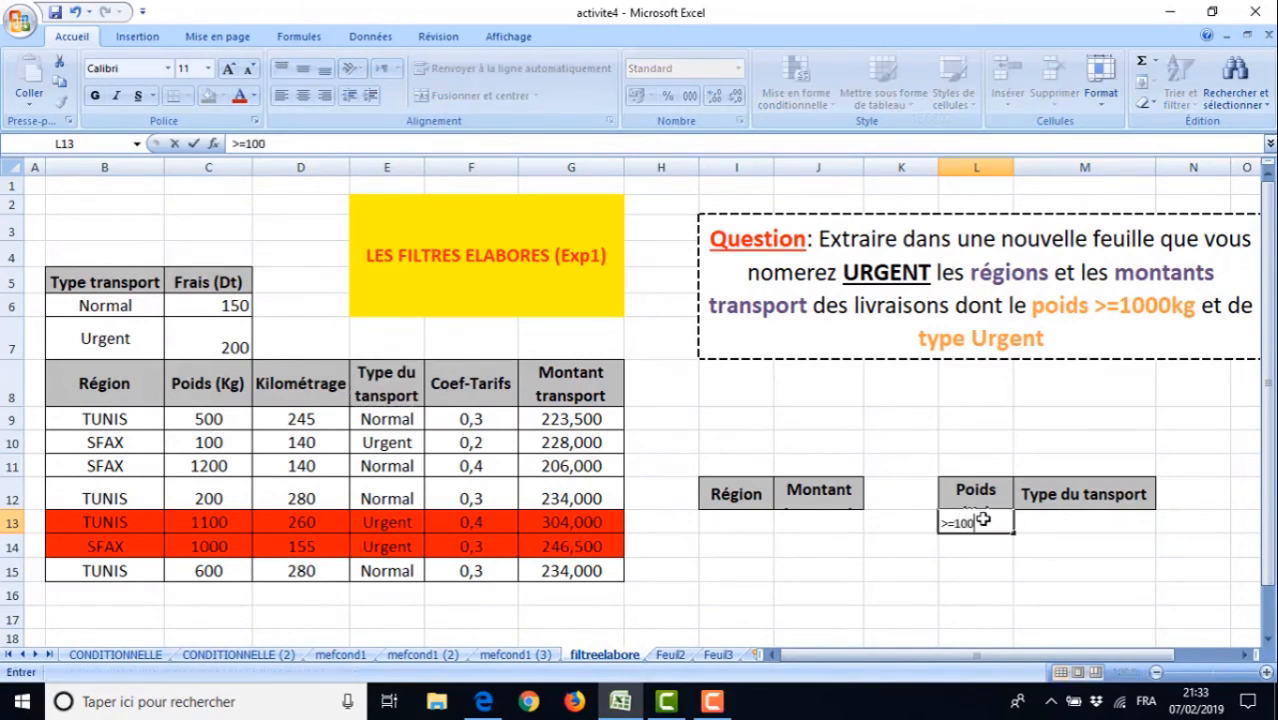
{"action": "type", "text": "0"}
{"action": "left_click", "coordinate": [948, 590]}
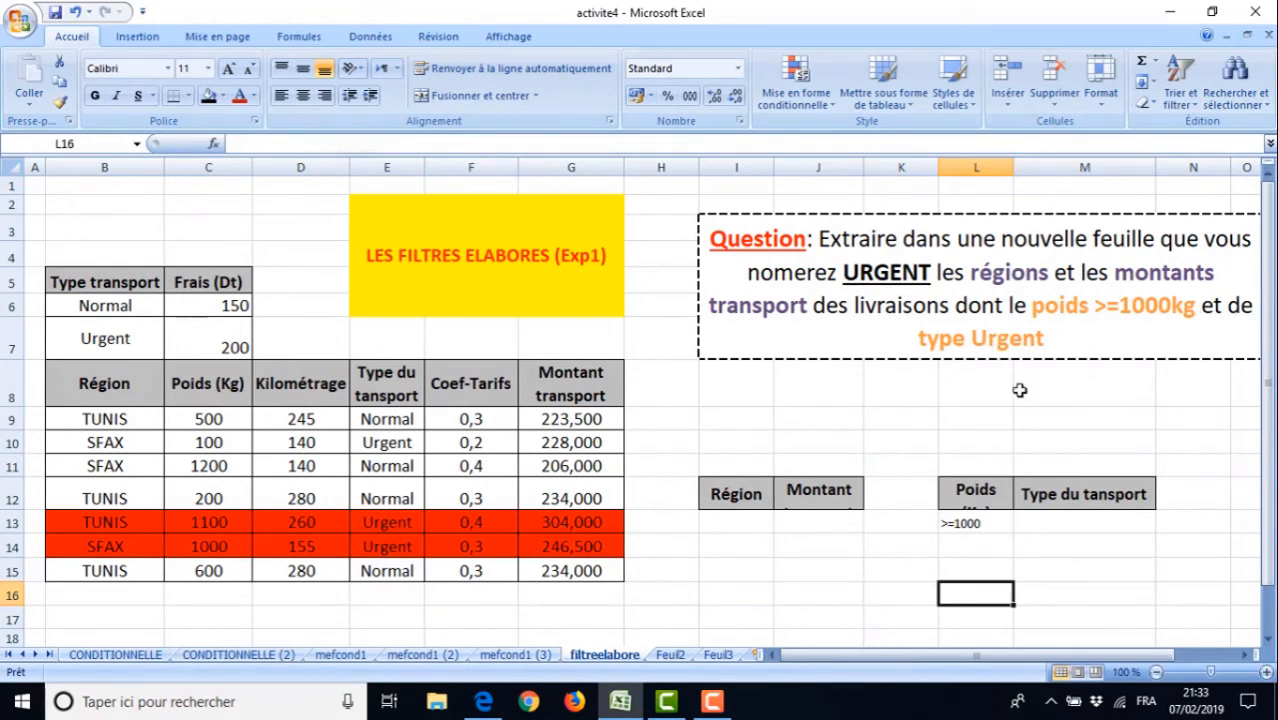
{"action": "left_click", "coordinate": [1055, 521]}
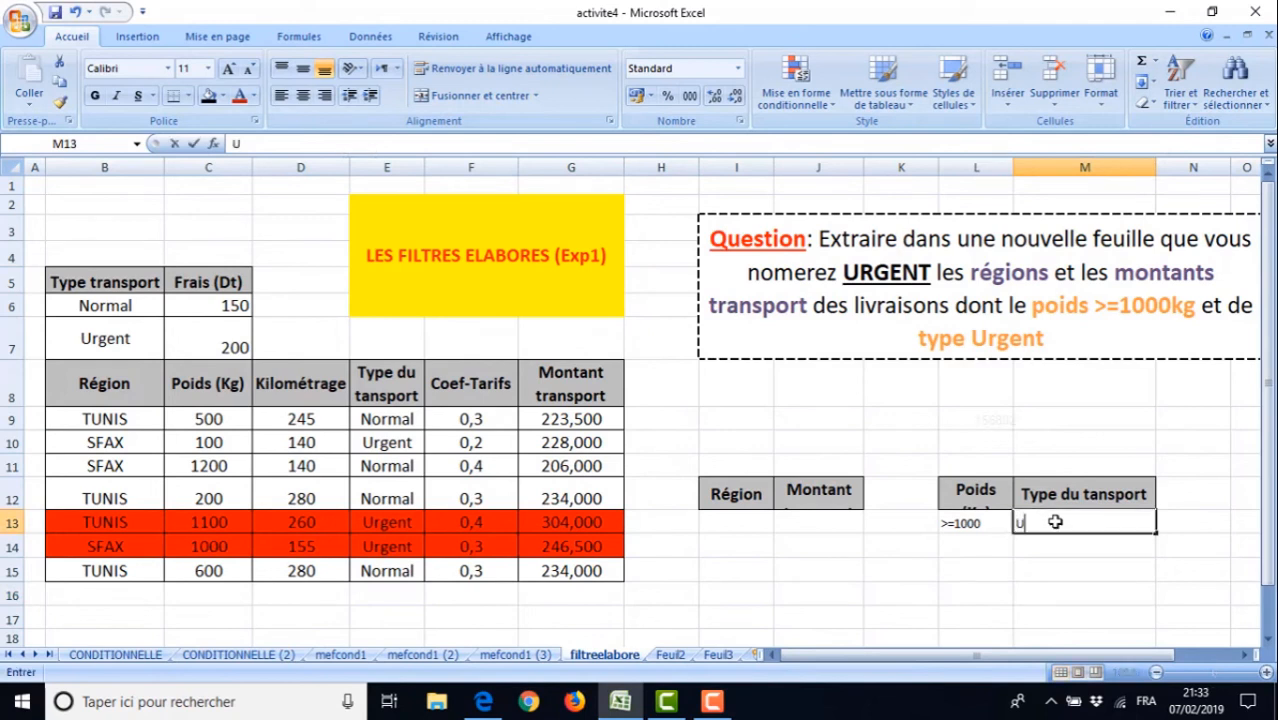
{"action": "type", "text": "Urgent"}
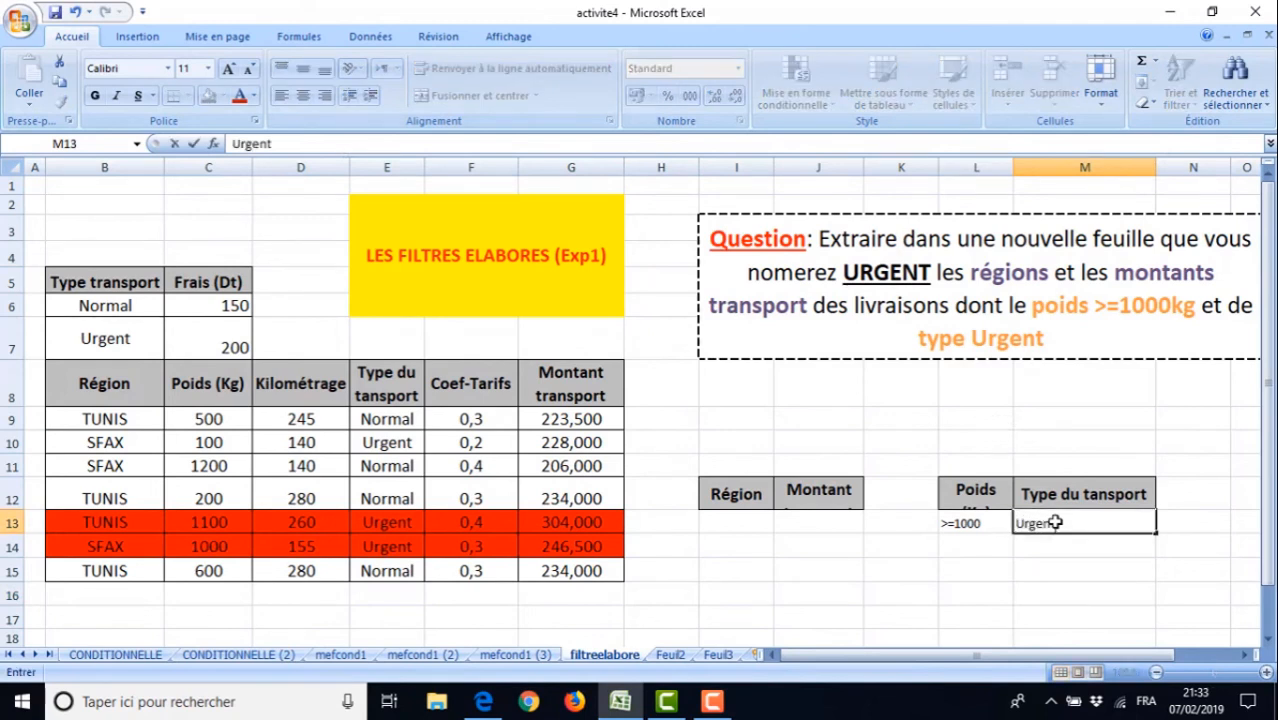
{"action": "left_click", "coordinate": [1010, 566]}
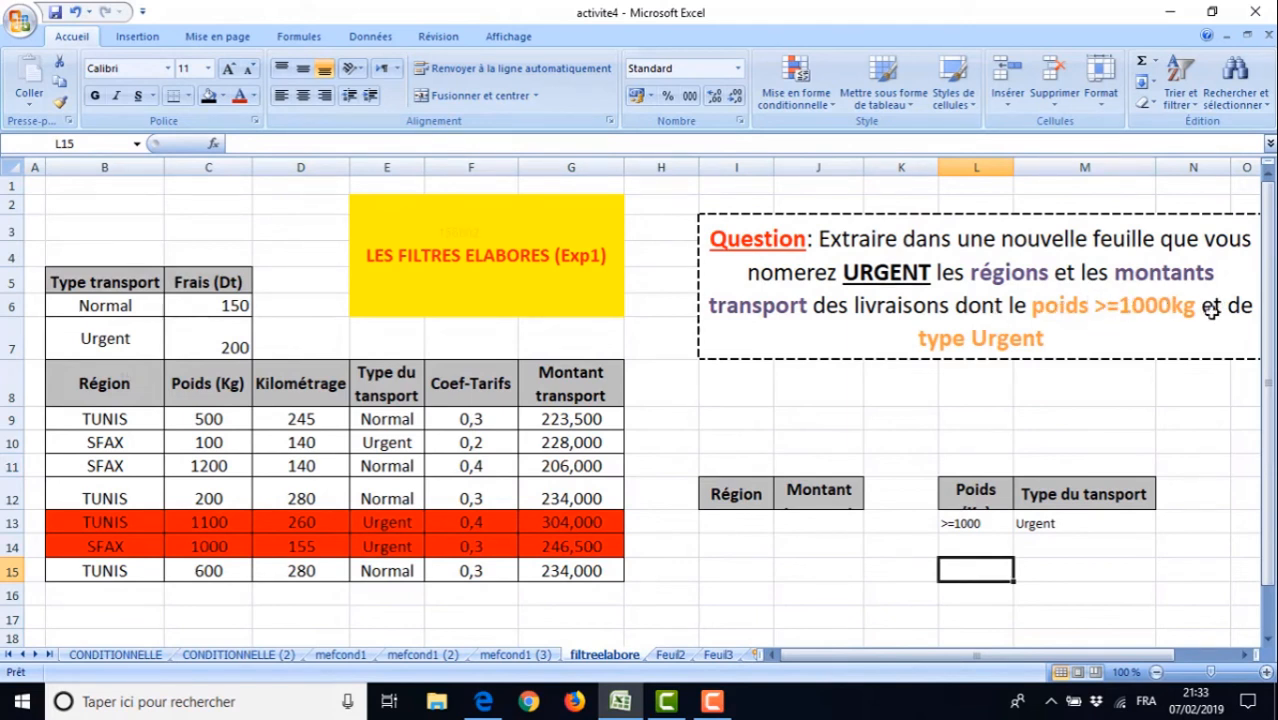
Move the Urgent criterion from cell M13 down to M14 by cutting and pasting it
{"action": "left_click", "coordinate": [1036, 523]}
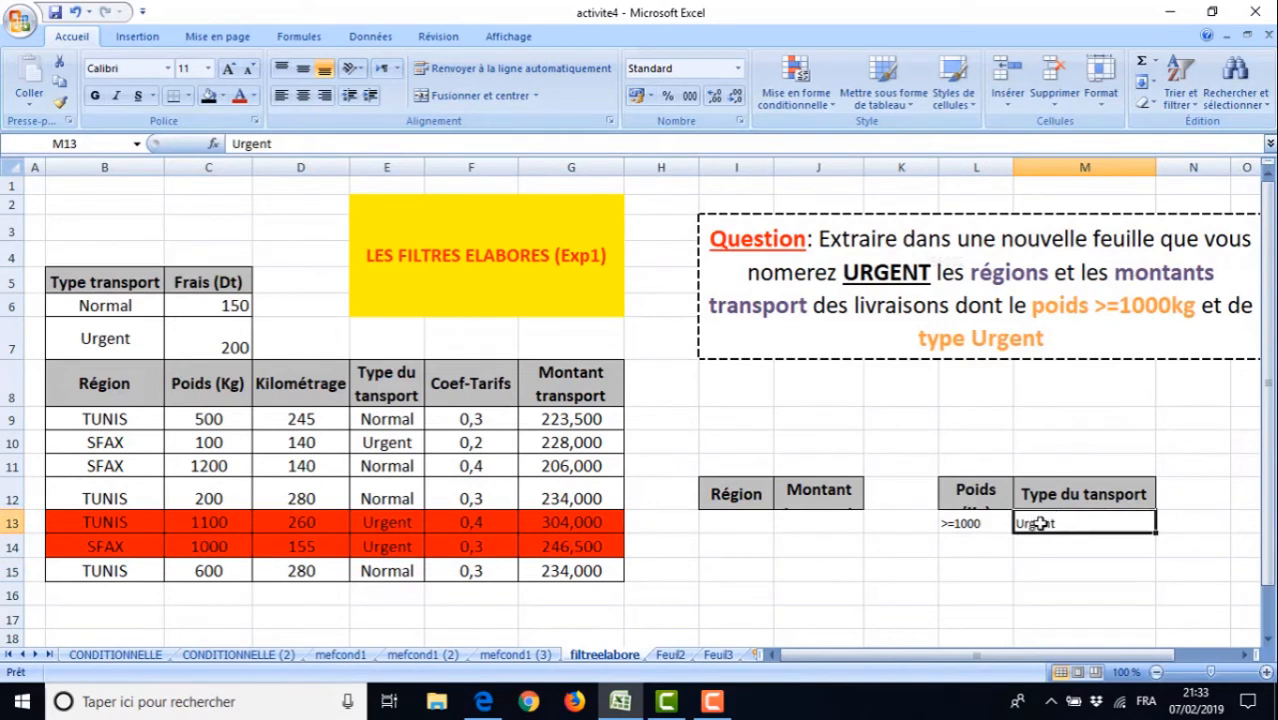
{"action": "right_click", "coordinate": [1040, 523]}
{"action": "left_click", "coordinate": [1092, 242]}
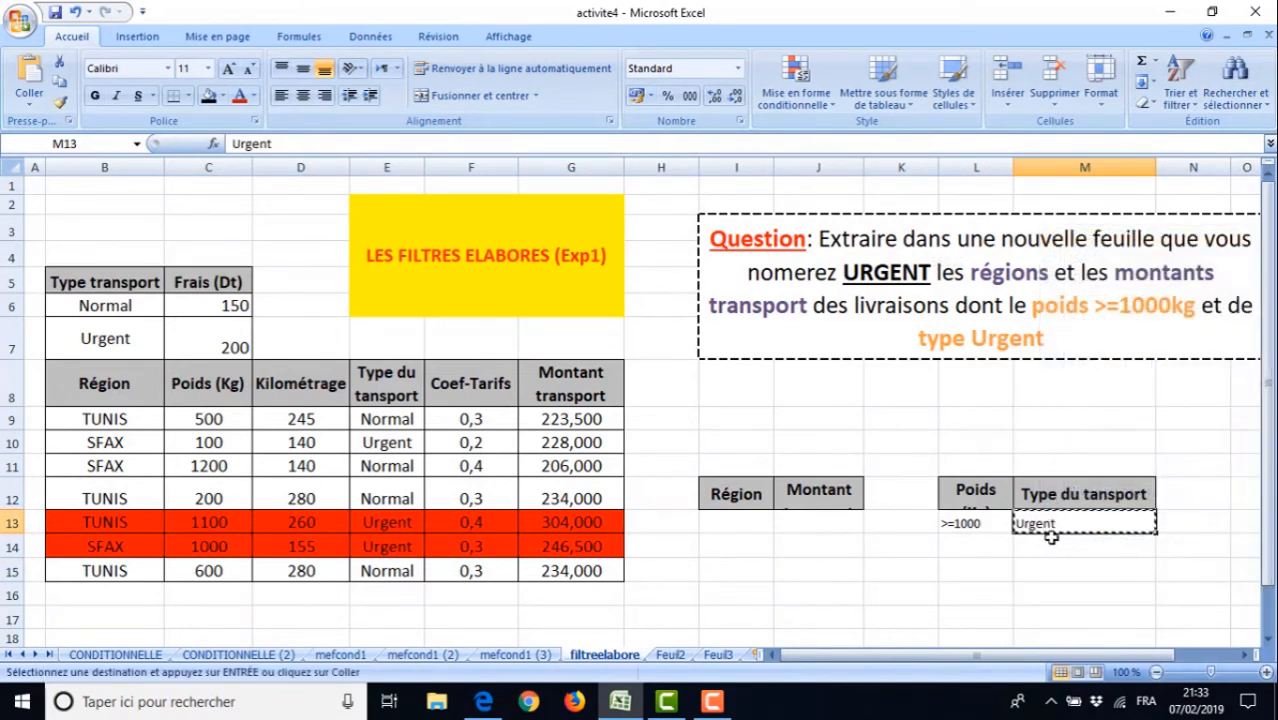
{"action": "right_click", "coordinate": [1050, 543]}
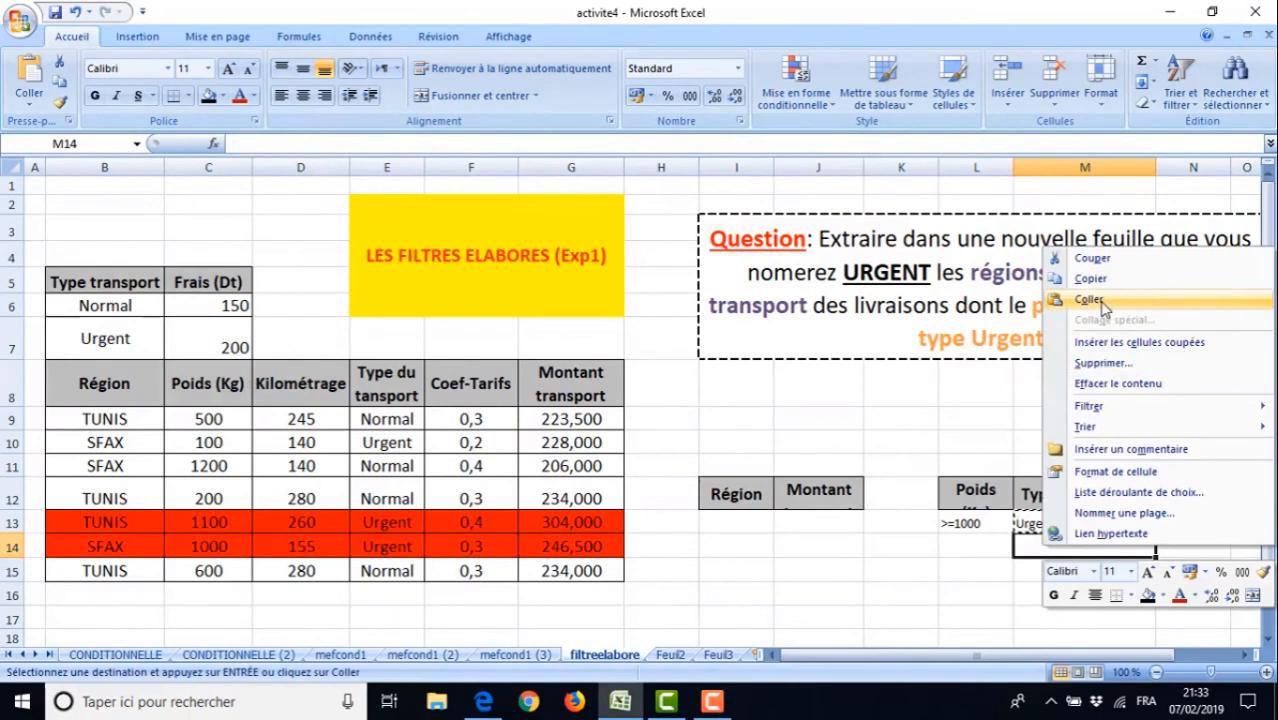
{"action": "left_click", "coordinate": [1088, 299]}
{"action": "left_click", "coordinate": [968, 564]}
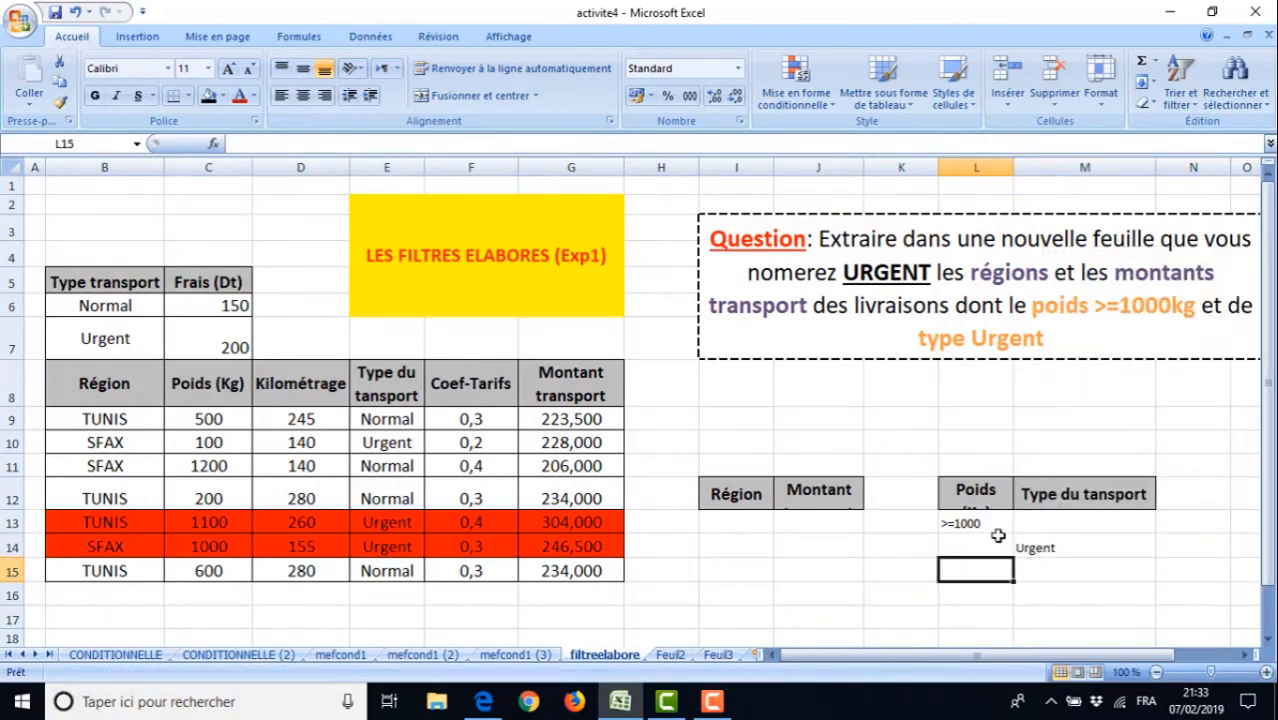
Undo the move of the Urgent criterion
{"action": "left_click", "coordinate": [75, 13]}
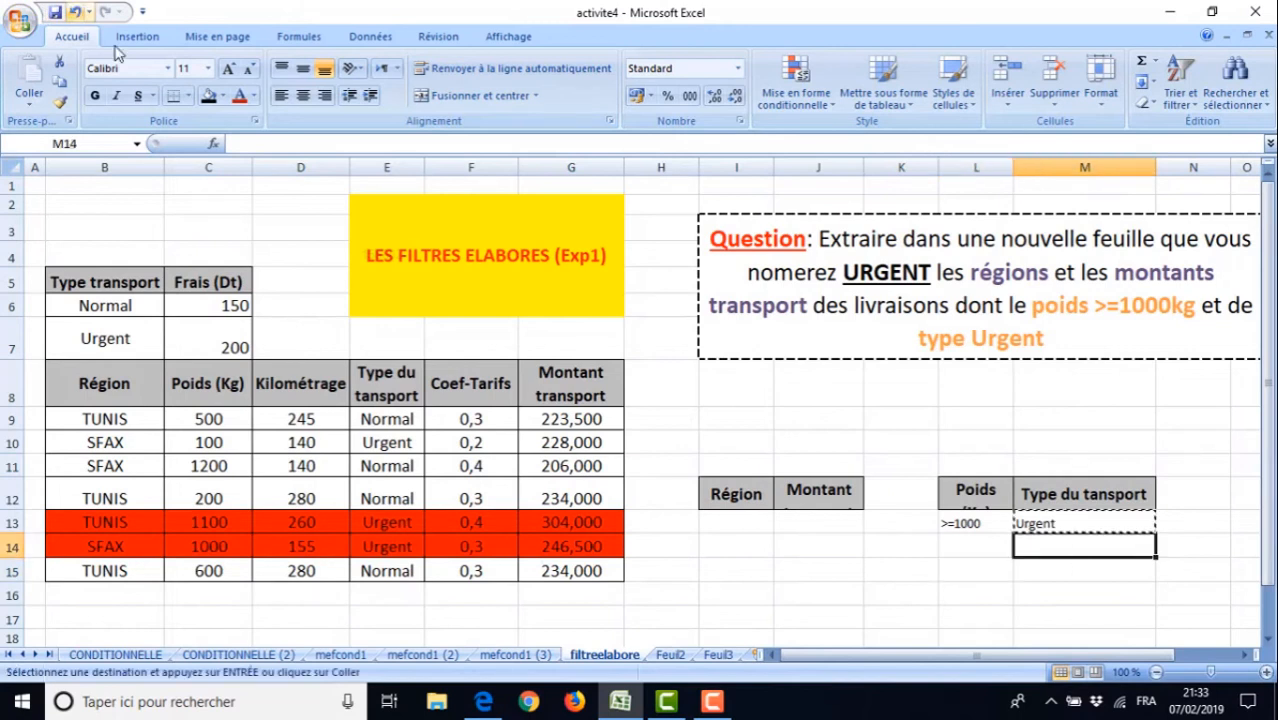
{"action": "left_click", "coordinate": [873, 576]}
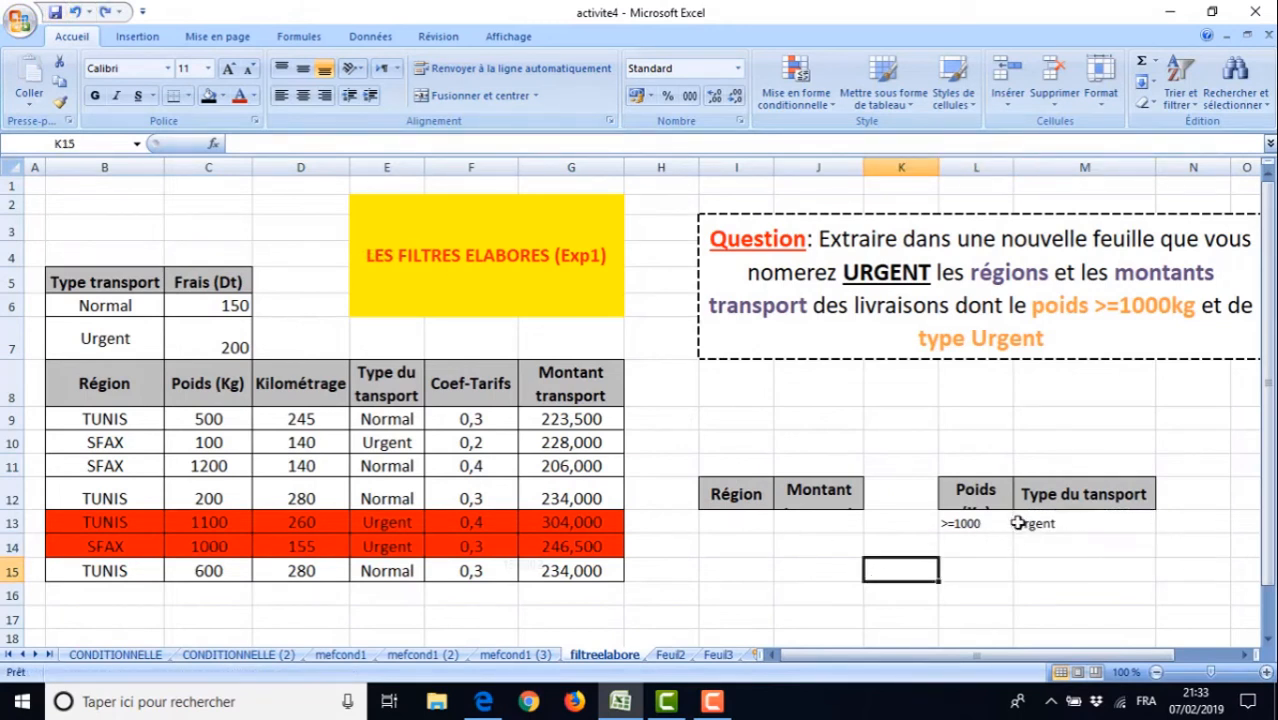
{"action": "left_click", "coordinate": [778, 550]}
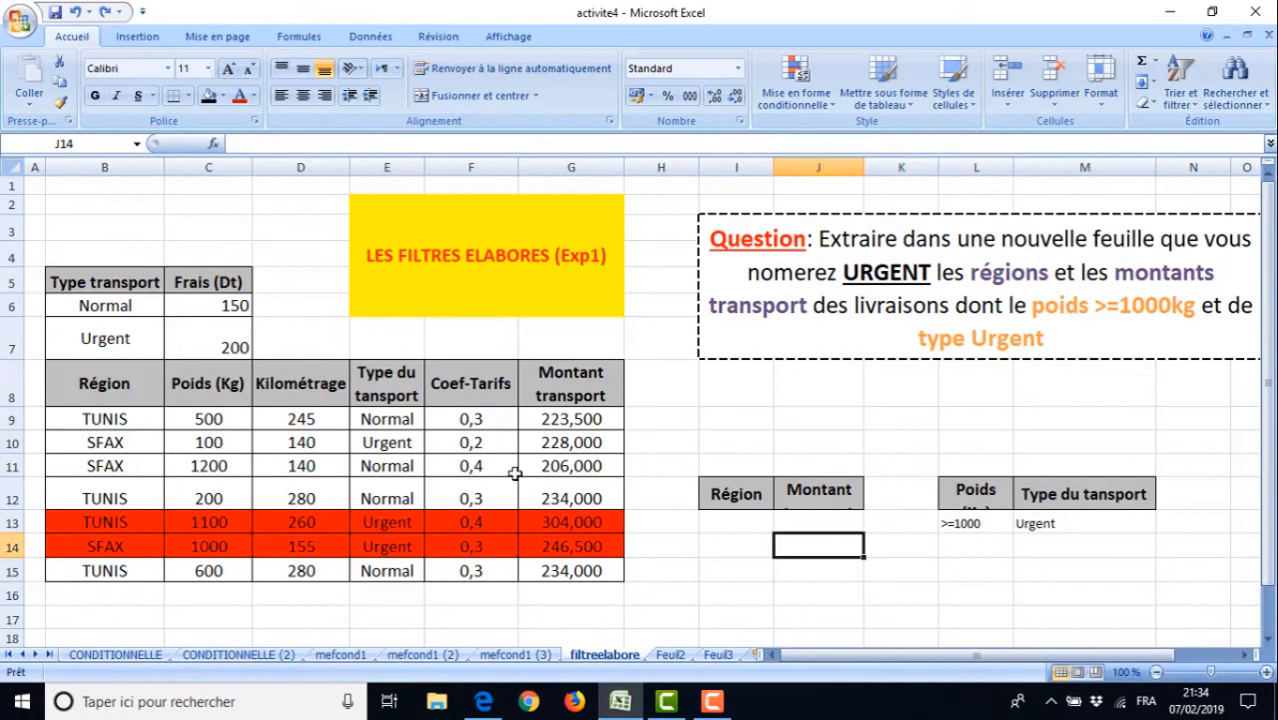
Start an advanced filter on the delivery table B8:G15 and set it to copy the results to another location
{"action": "left_click_drag", "start_coordinate": [78, 382], "coordinate": [546, 567]}
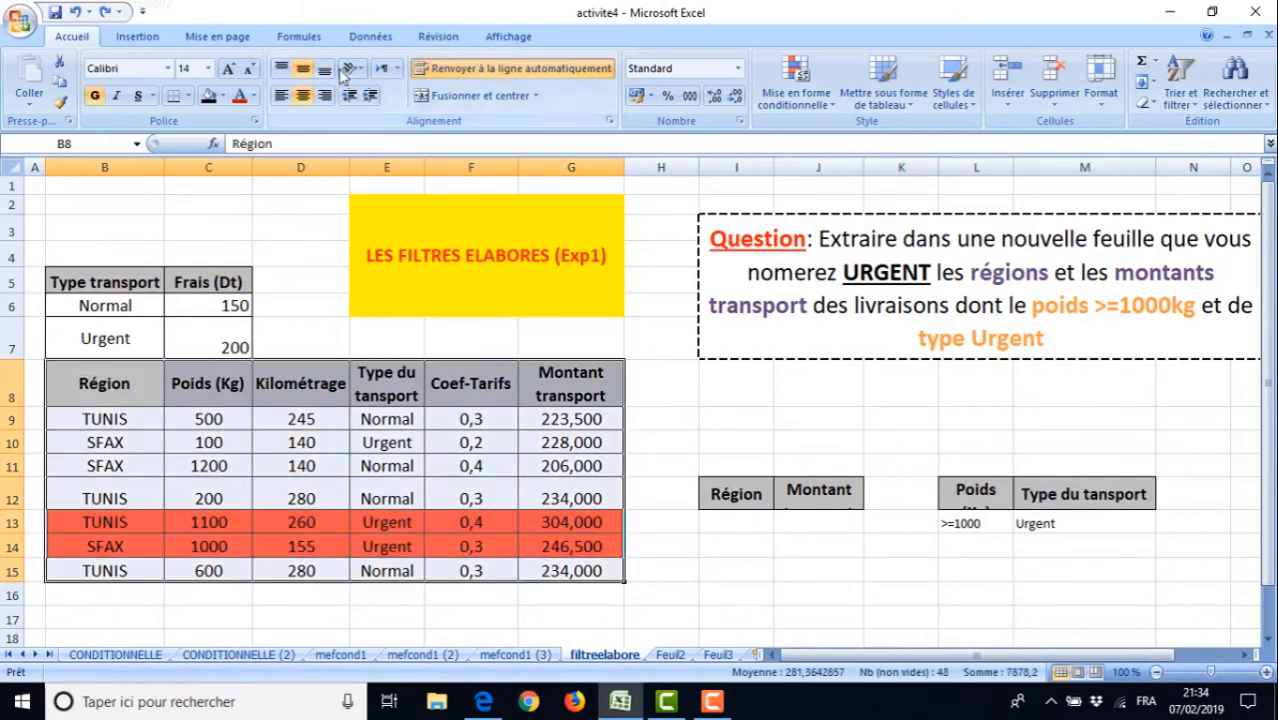
{"action": "left_click", "coordinate": [365, 37]}
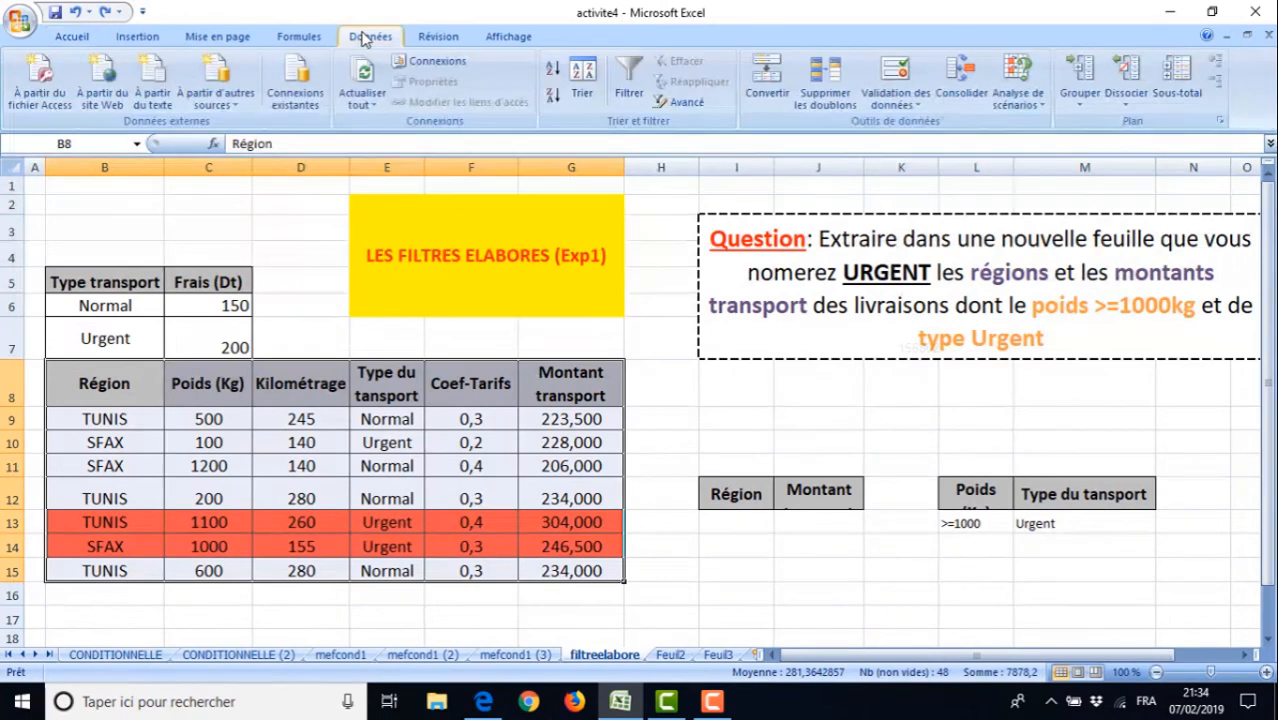
{"action": "left_click", "coordinate": [652, 104]}
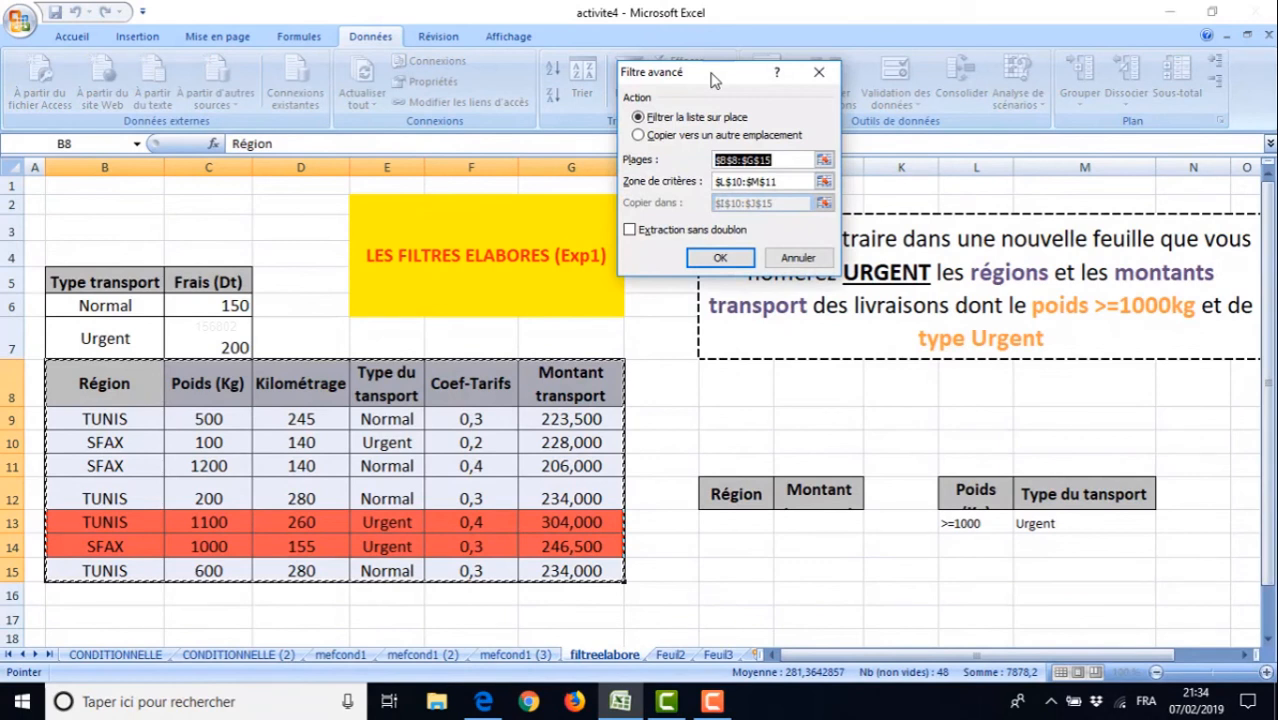
{"action": "left_click_drag", "start_coordinate": [712, 80], "coordinate": [662, 162]}
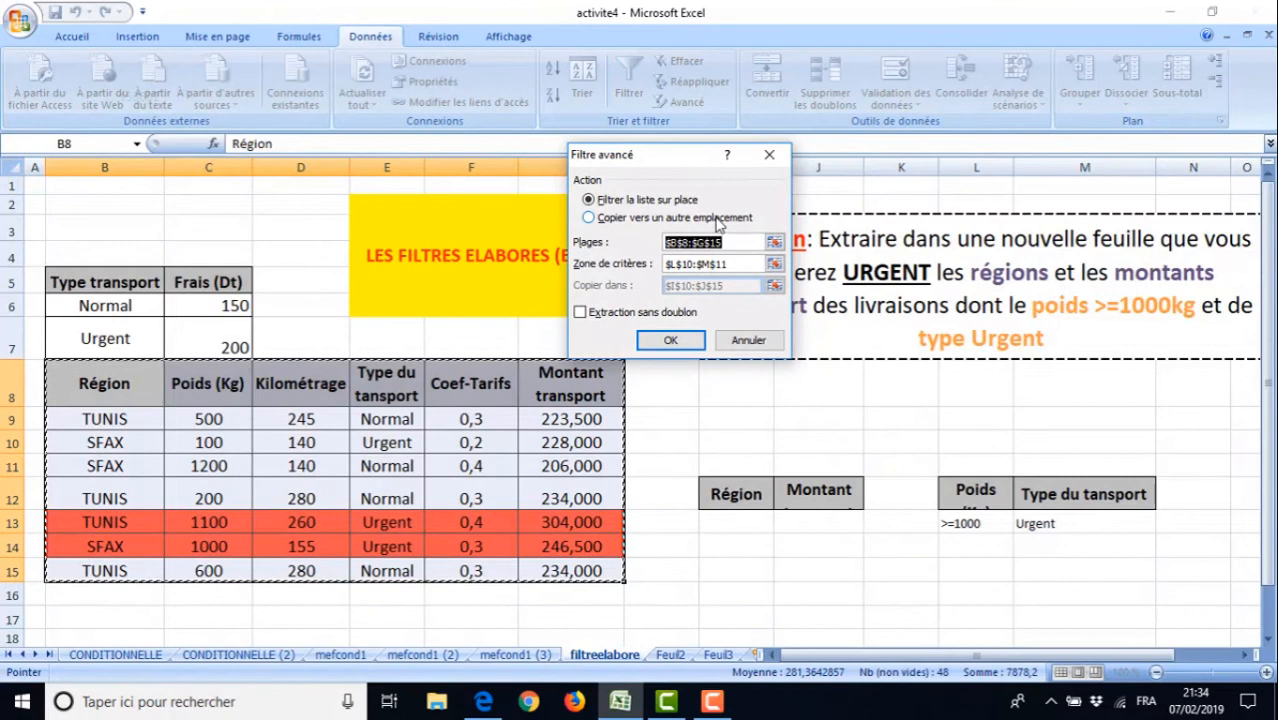
{"action": "left_click", "coordinate": [590, 220]}
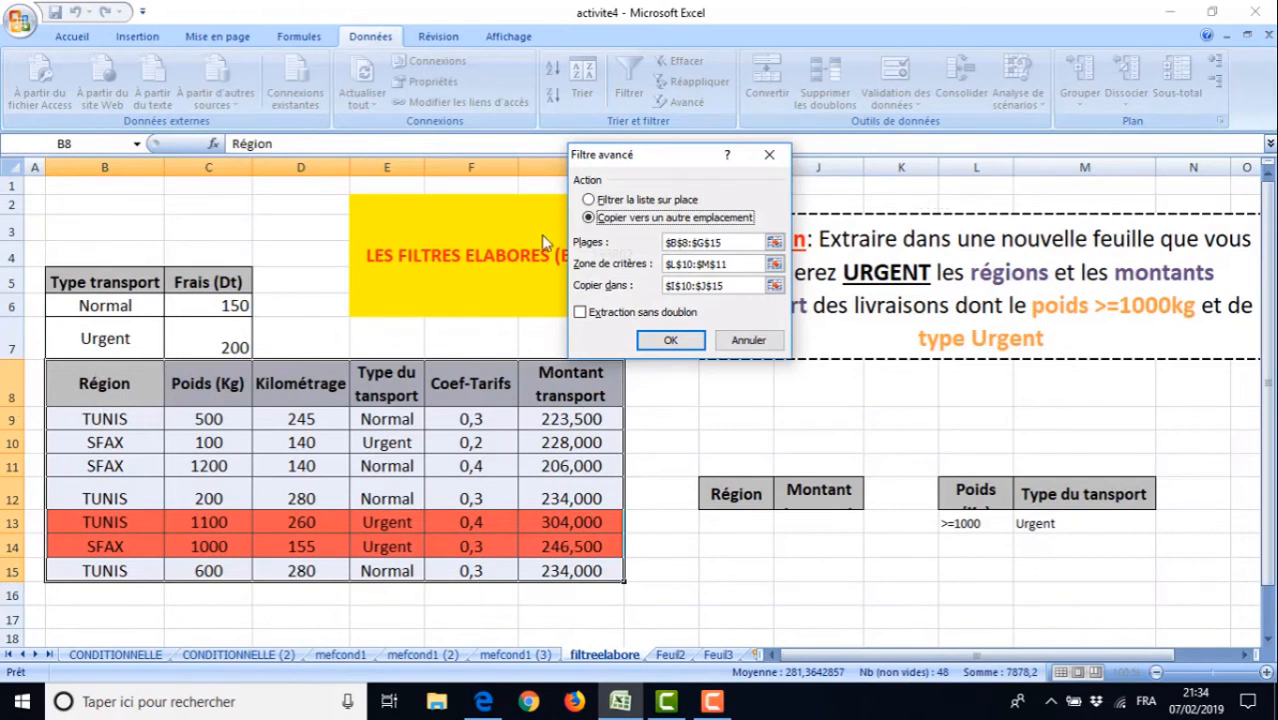
{"action": "left_click_drag", "start_coordinate": [631, 163], "coordinate": [687, 162]}
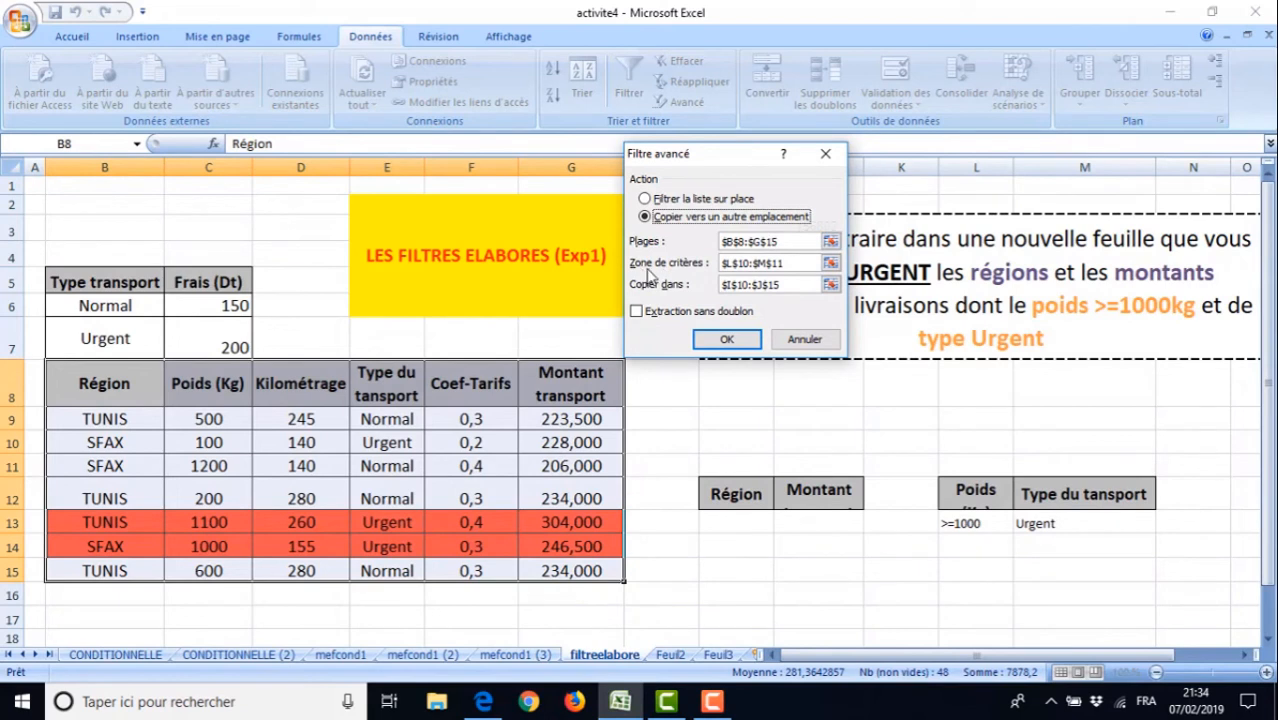
Set the advanced filter's criteria range to L12:M13, covering both criteria headers and their conditions
{"action": "left_click", "coordinate": [830, 264]}
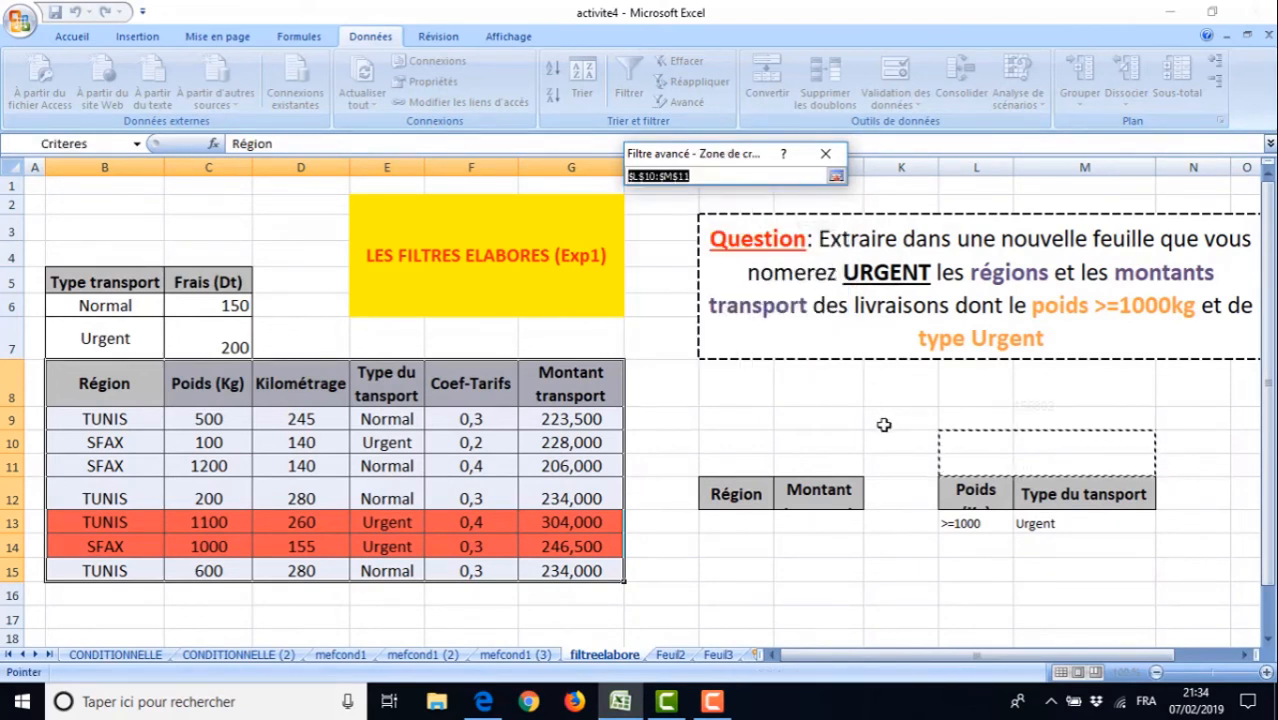
{"action": "left_click_drag", "start_coordinate": [962, 489], "coordinate": [1065, 518]}
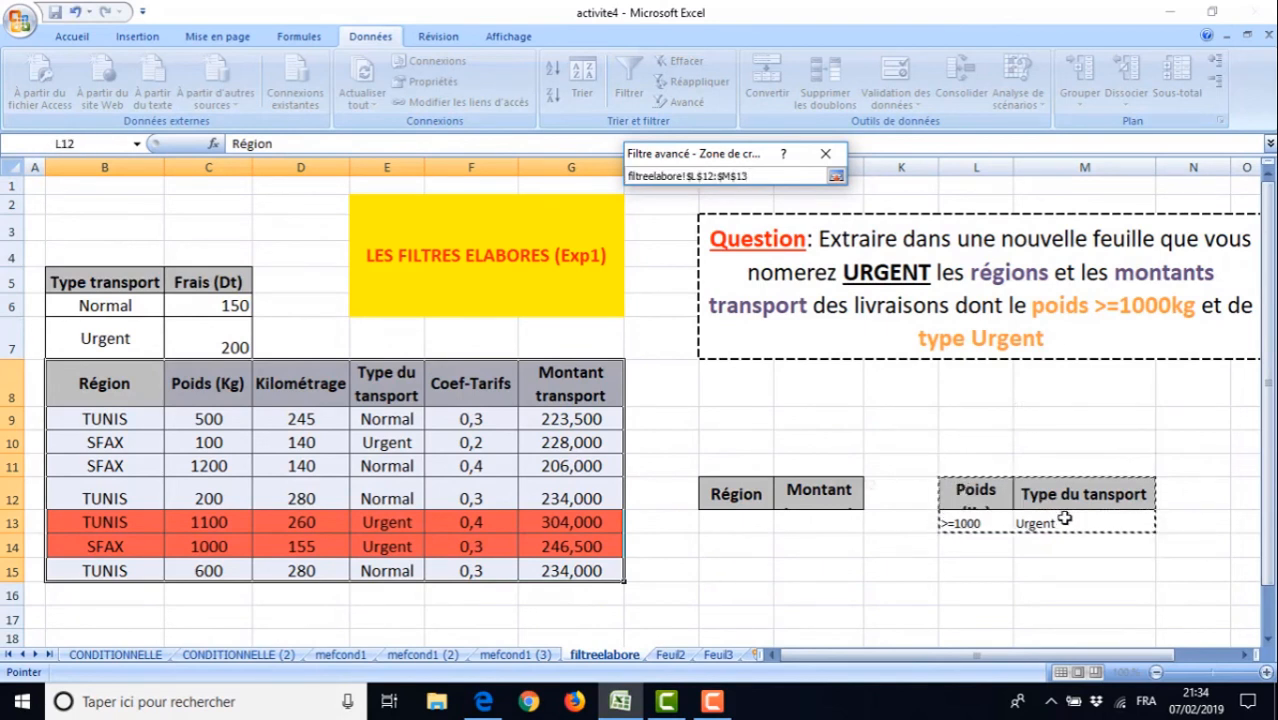
{"action": "left_click", "coordinate": [836, 177]}
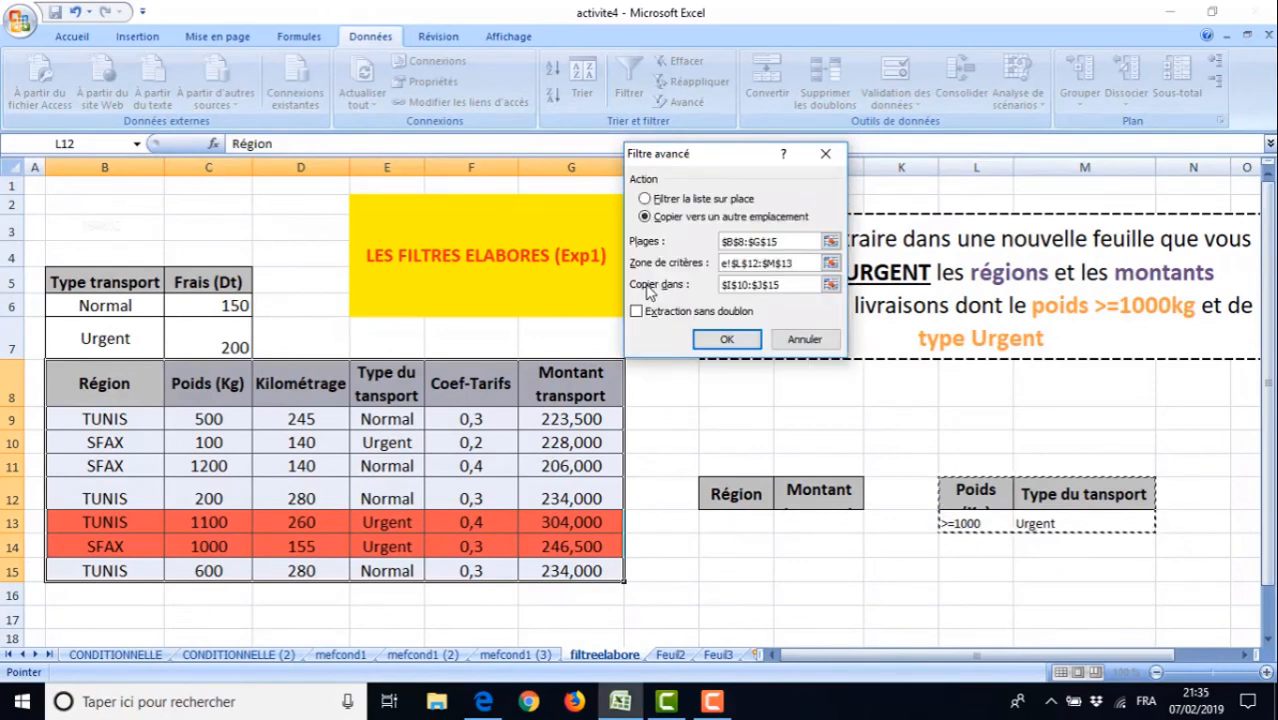
Set the advanced filter's copy destination to I12:J17 and run the extraction
{"action": "left_click", "coordinate": [832, 285]}
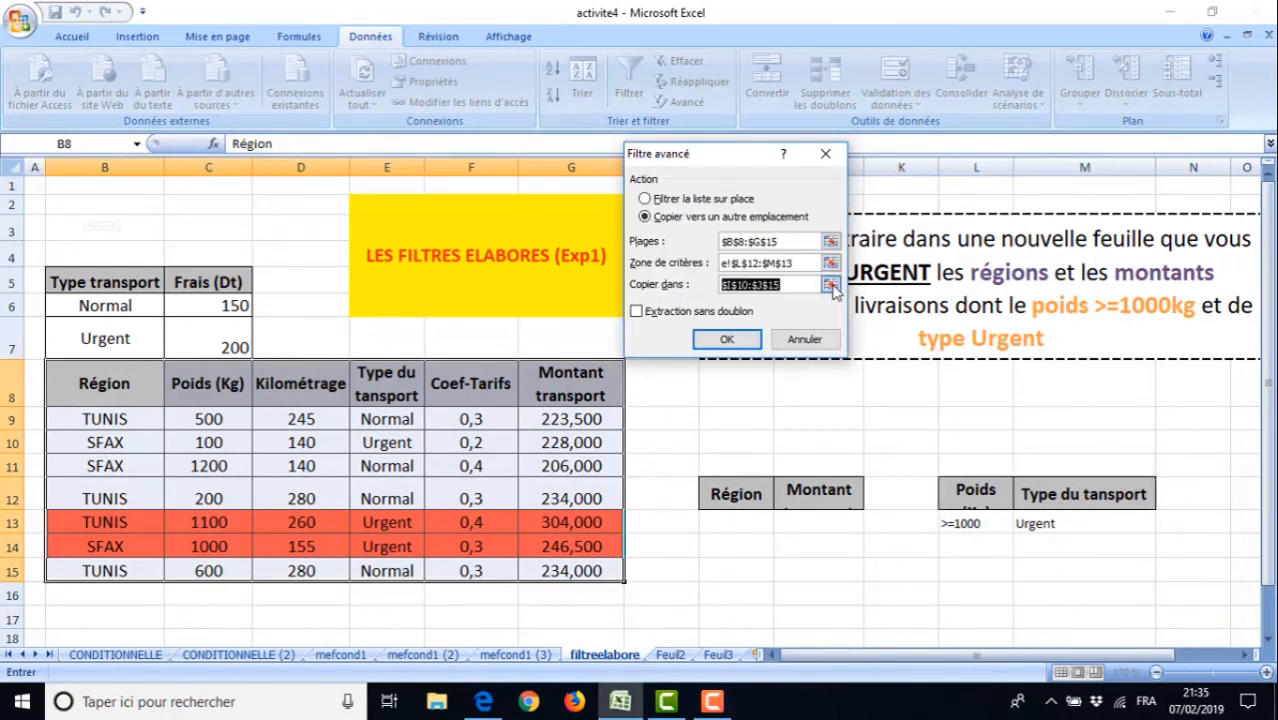
{"action": "left_click", "coordinate": [831, 285]}
{"action": "left_click_drag", "start_coordinate": [736, 492], "coordinate": [813, 617]}
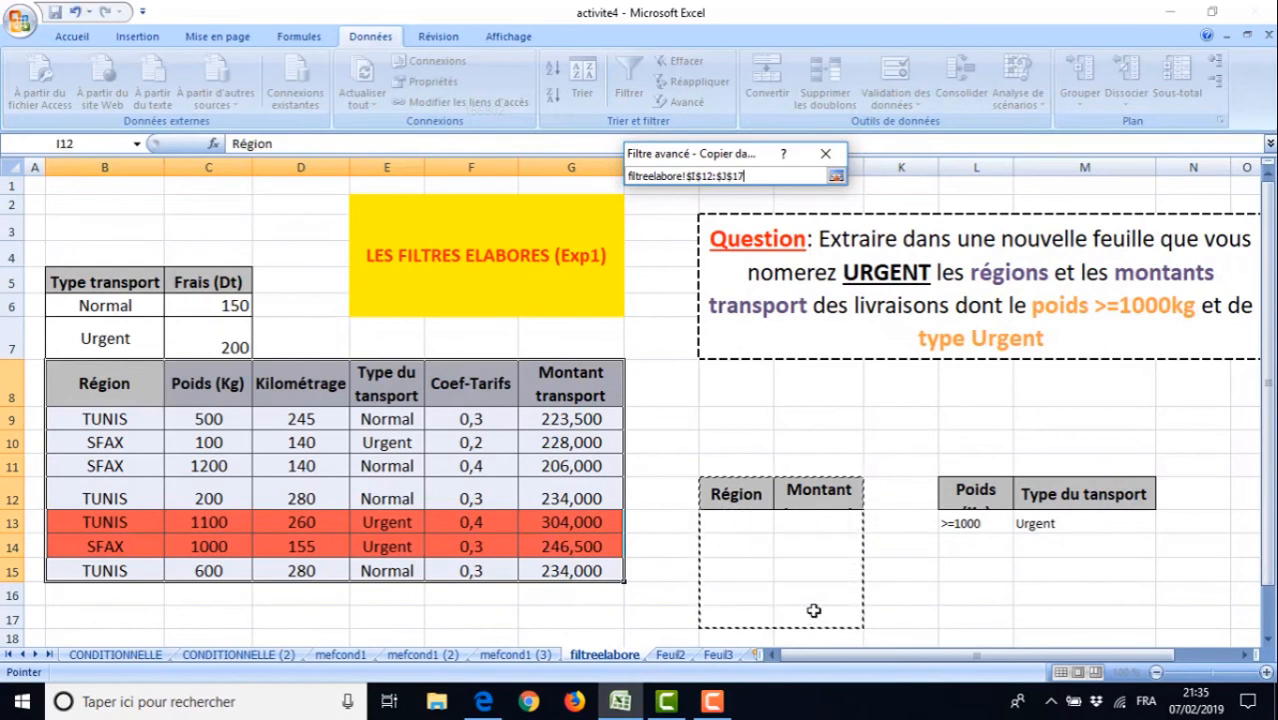
{"action": "left_click", "coordinate": [836, 177]}
{"action": "left_click", "coordinate": [746, 338]}
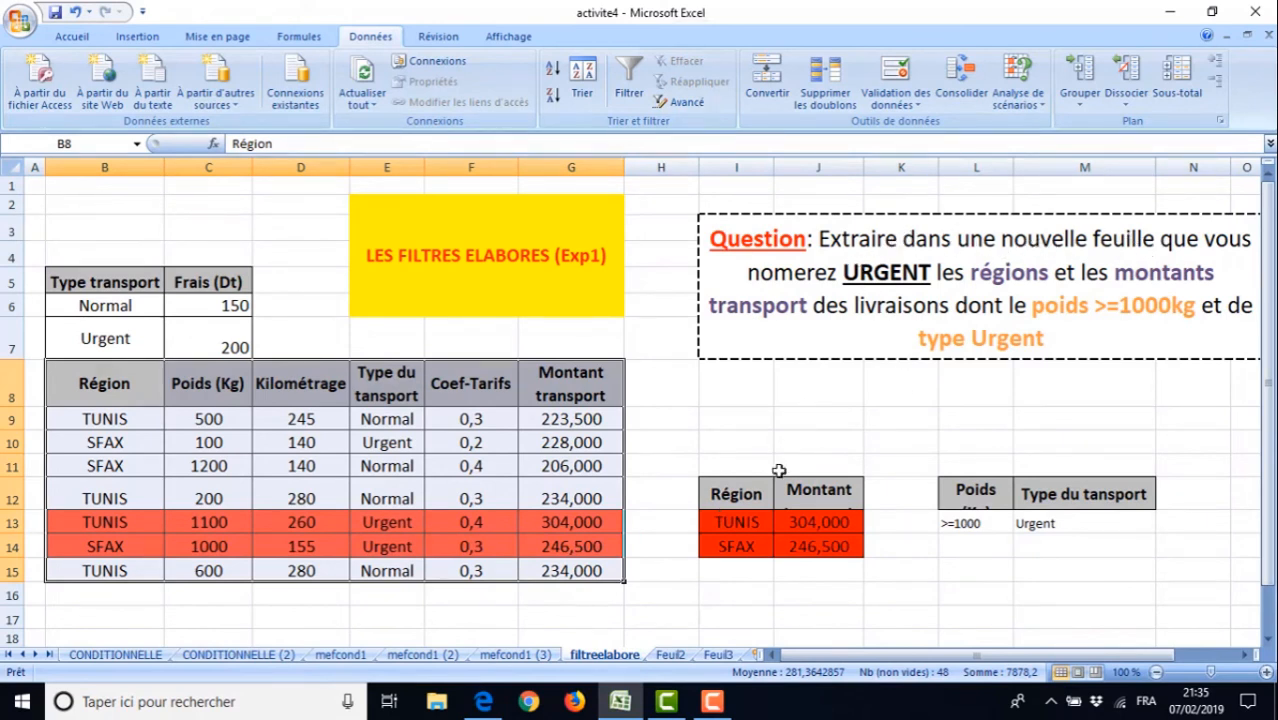
Move the extracted results and criteria block I11:M14 to cell D5 of sheet Feuil2, and widen column E to fit its header
{"action": "left_click_drag", "start_coordinate": [733, 468], "coordinate": [1012, 537]}
{"action": "right_click", "coordinate": [990, 503]}
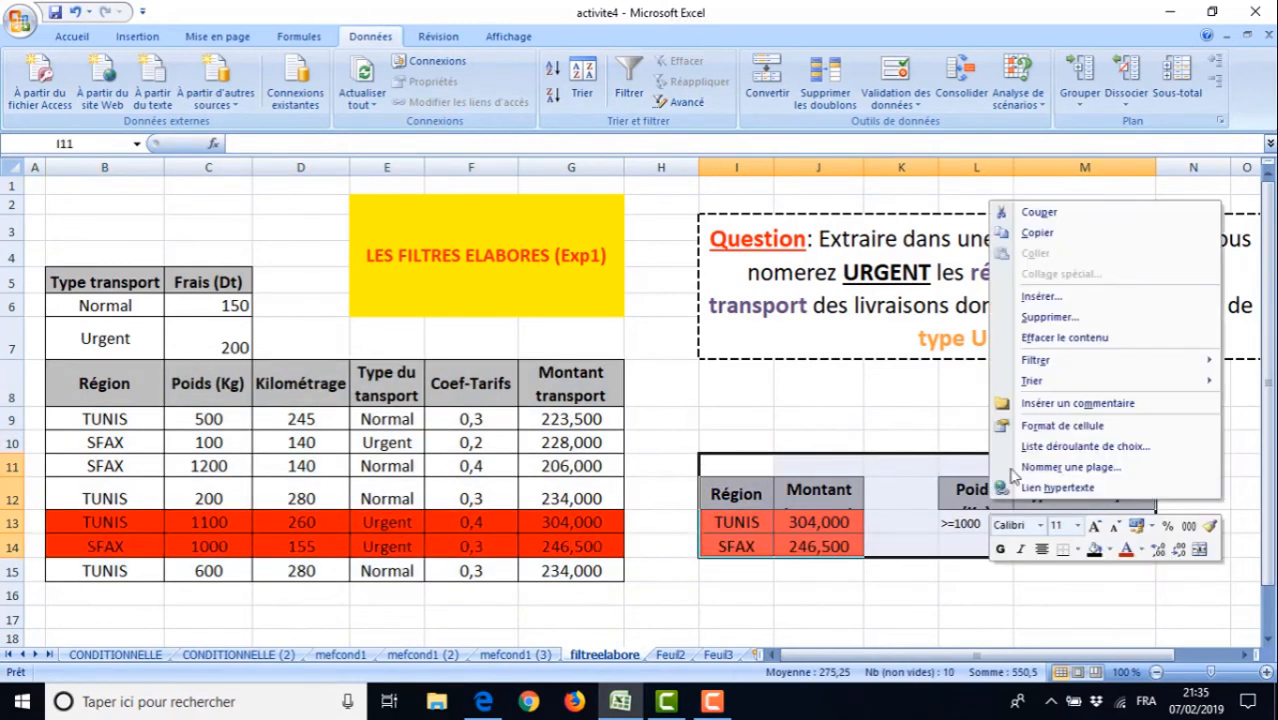
{"action": "left_click", "coordinate": [1041, 213]}
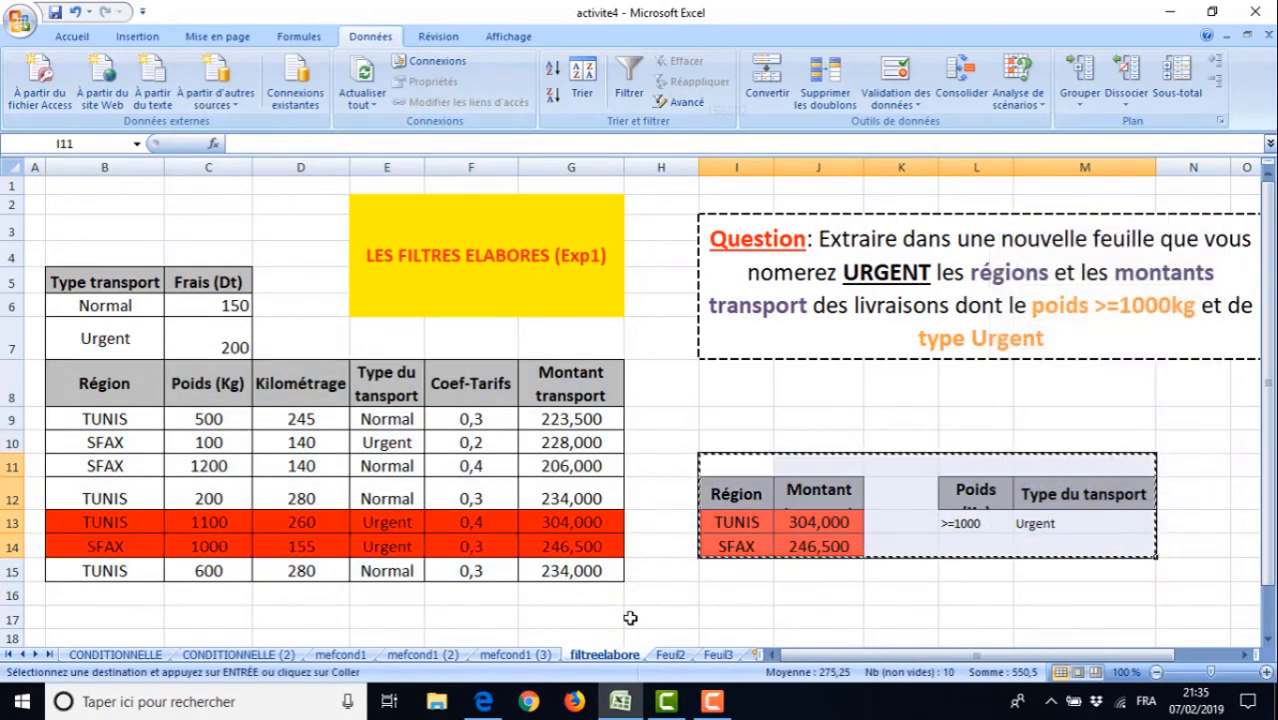
{"action": "left_click", "coordinate": [679, 656]}
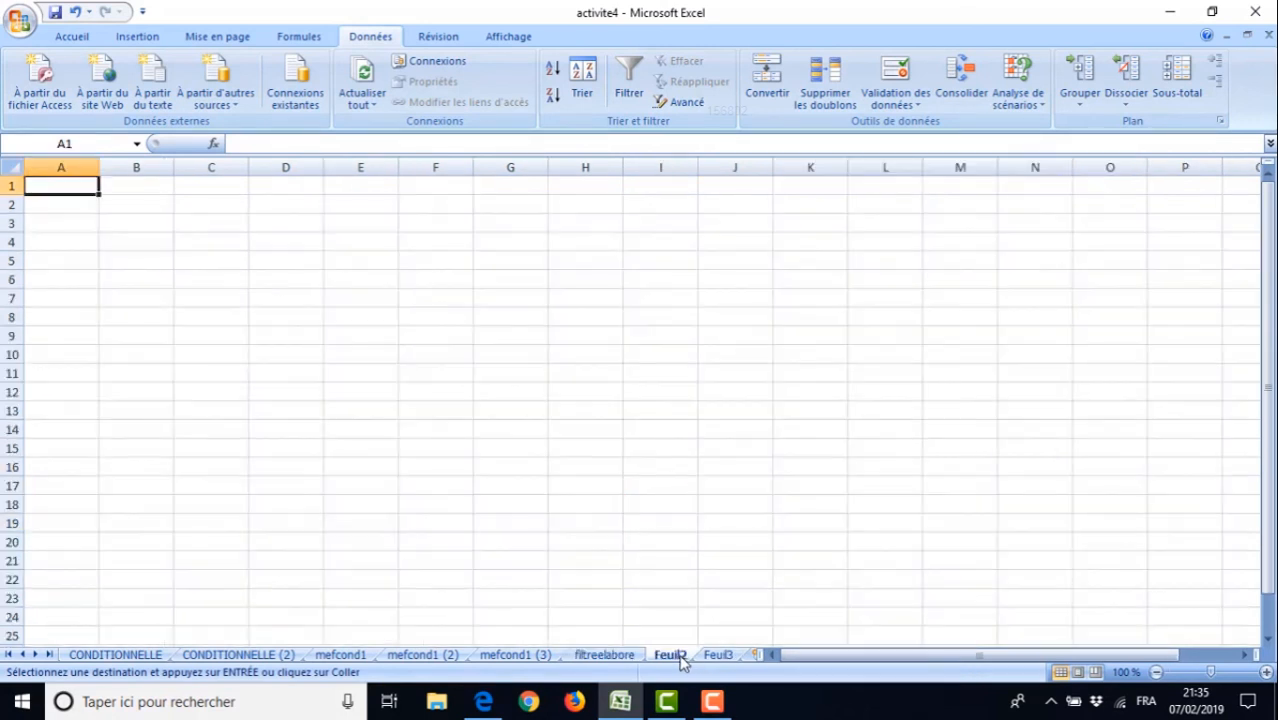
{"action": "left_click", "coordinate": [265, 260]}
{"action": "right_click", "coordinate": [267, 261]}
{"action": "left_click", "coordinate": [320, 313]}
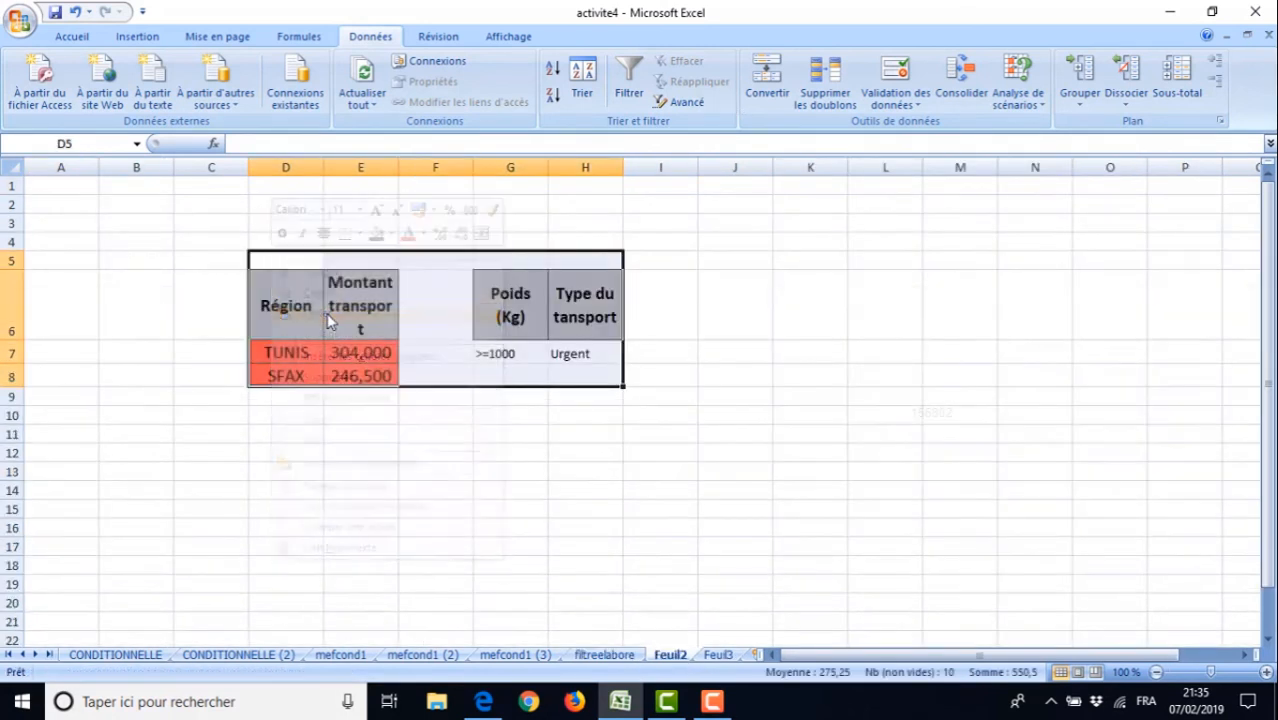
{"action": "left_click", "coordinate": [347, 427]}
{"action": "left_click_drag", "start_coordinate": [398, 168], "coordinate": [416, 171]}
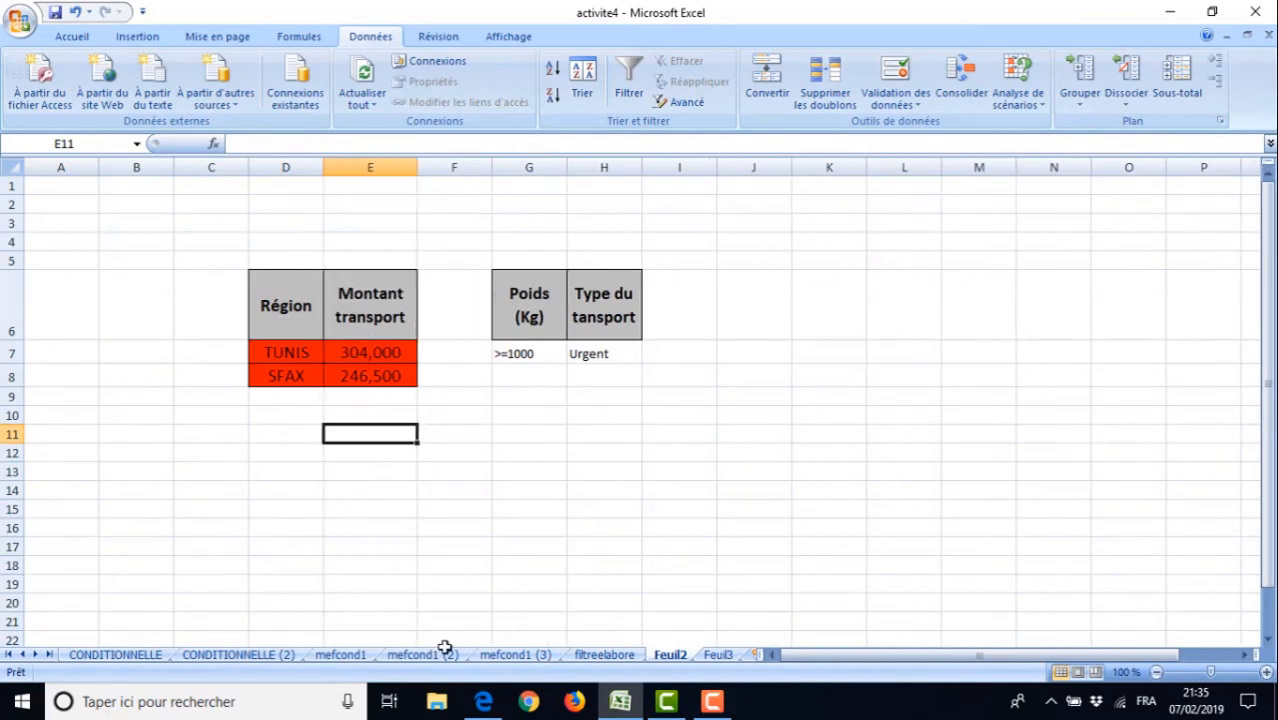
Check the required sheet name in the question, rename Feuil2 as urgent, and return to the filtreelabore sheet
{"action": "left_click", "coordinate": [590, 660]}
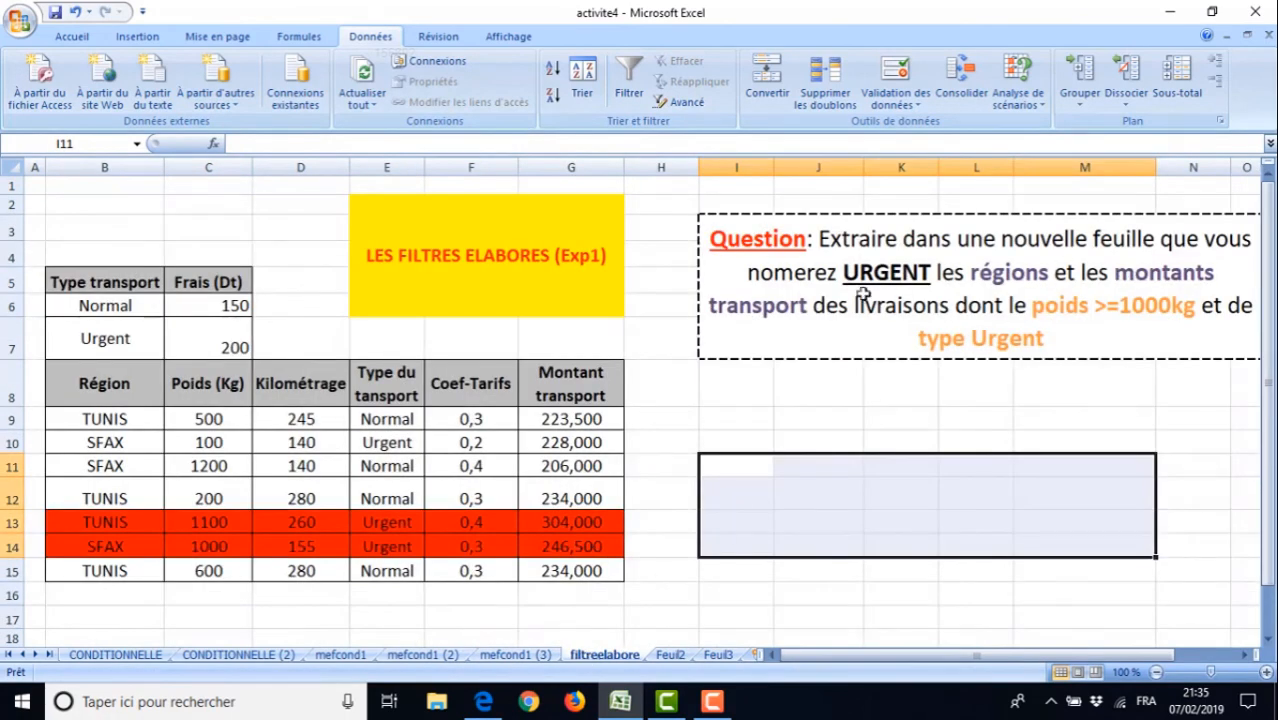
{"action": "left_click", "coordinate": [670, 655]}
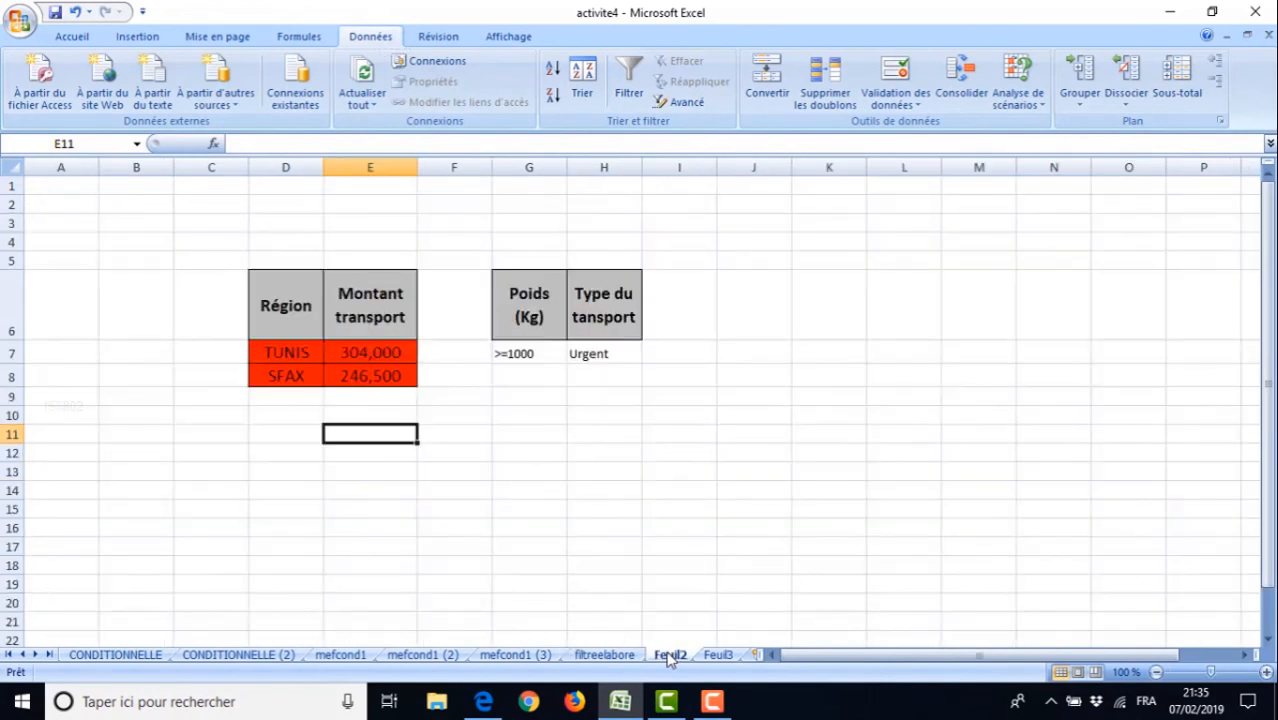
{"action": "right_click", "coordinate": [670, 657]}
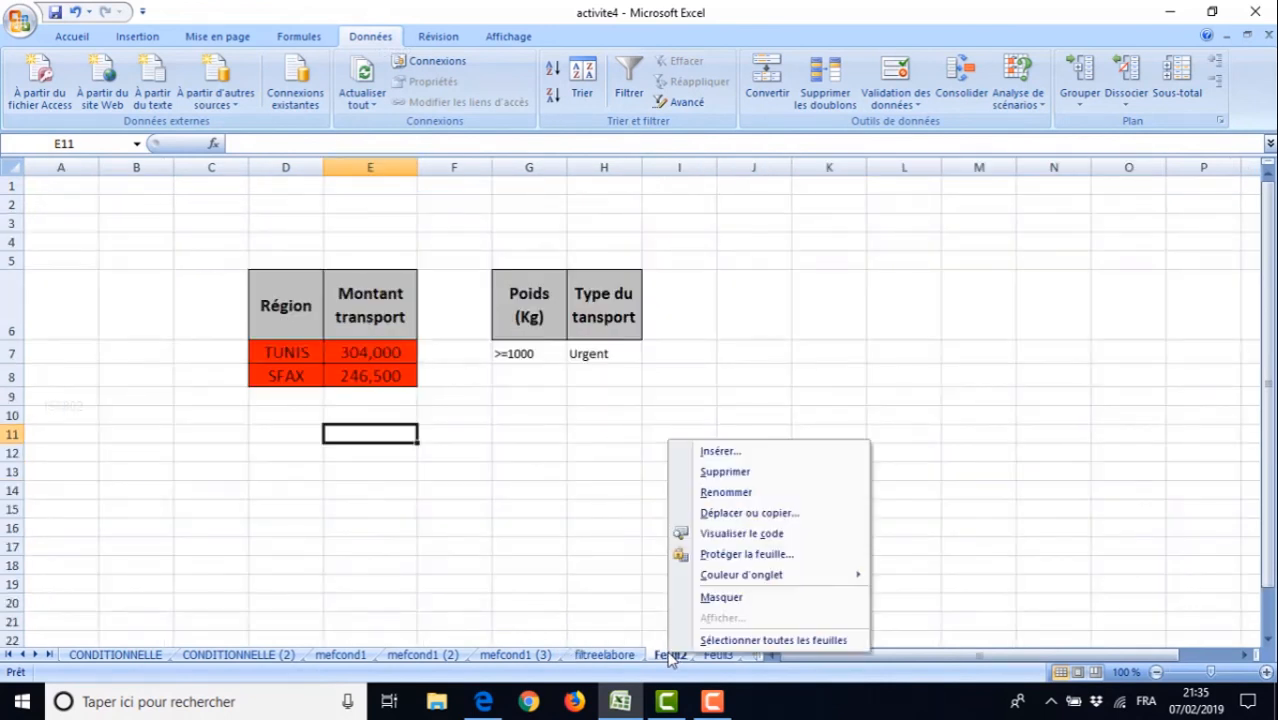
{"action": "left_click", "coordinate": [726, 493]}
{"action": "type", "text": "urgent"}
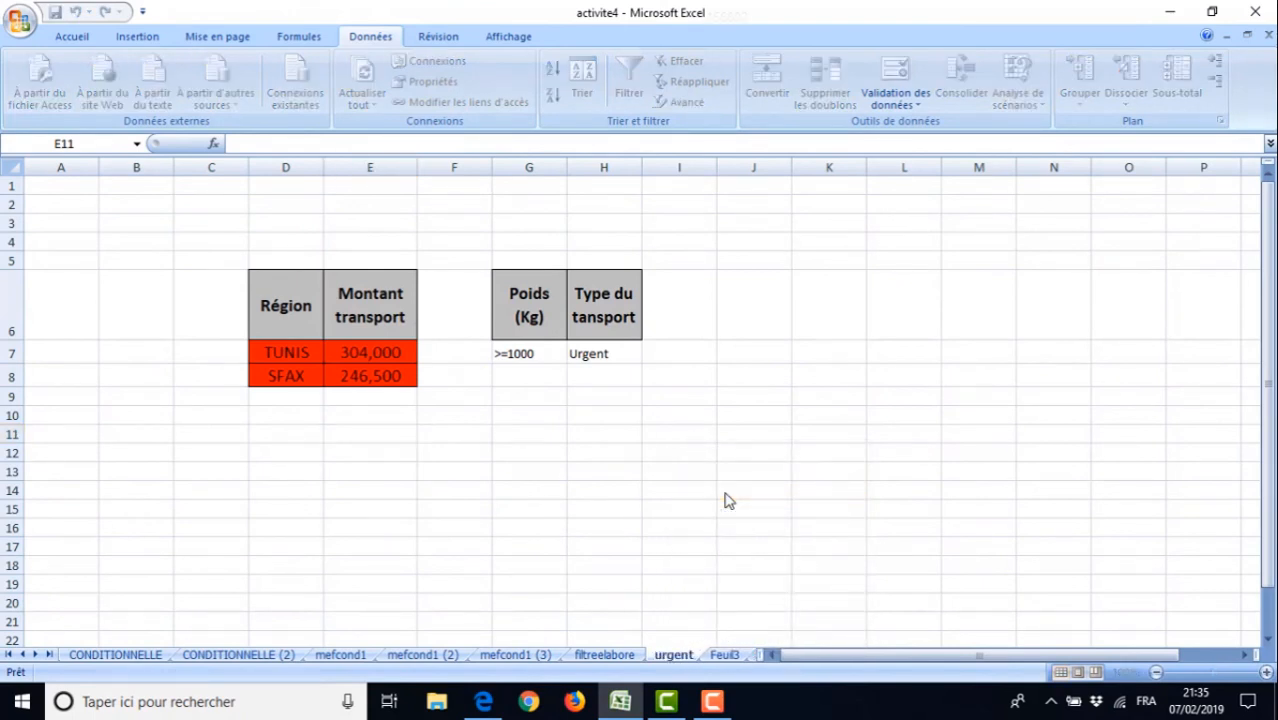
{"action": "key", "text": "Return"}
{"action": "key", "text": "ctrl+Page_Up"}
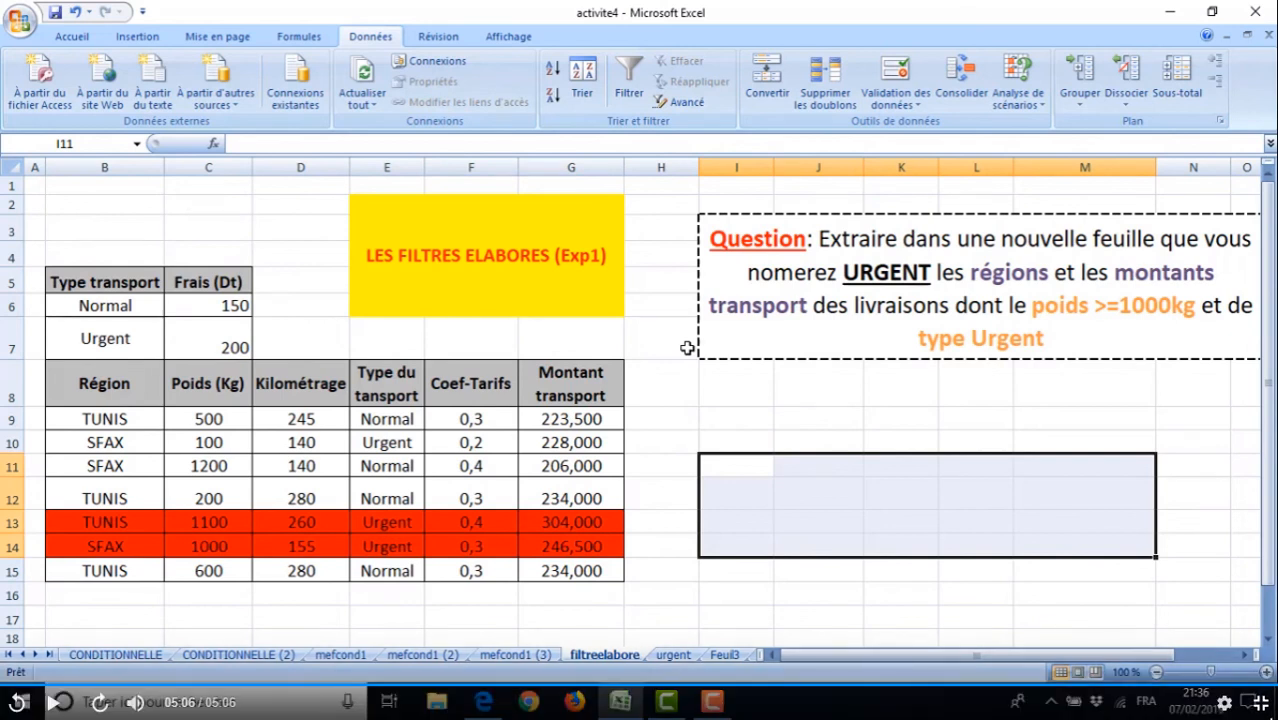
Switch to the TakiAcademy course page, open lesson 15 "Le filtre élaboré part 2" and play its video in full screen
{"action": "left_click", "coordinate": [1261, 703]}
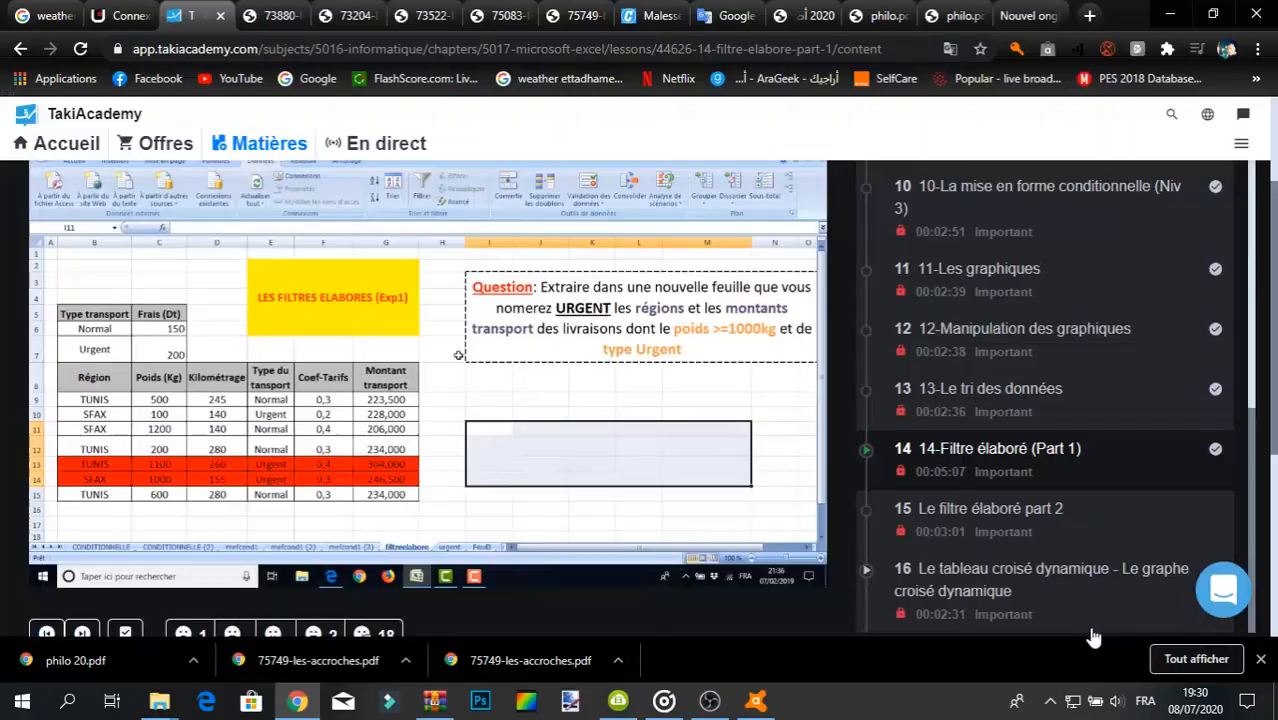
{"action": "left_click", "coordinate": [957, 541]}
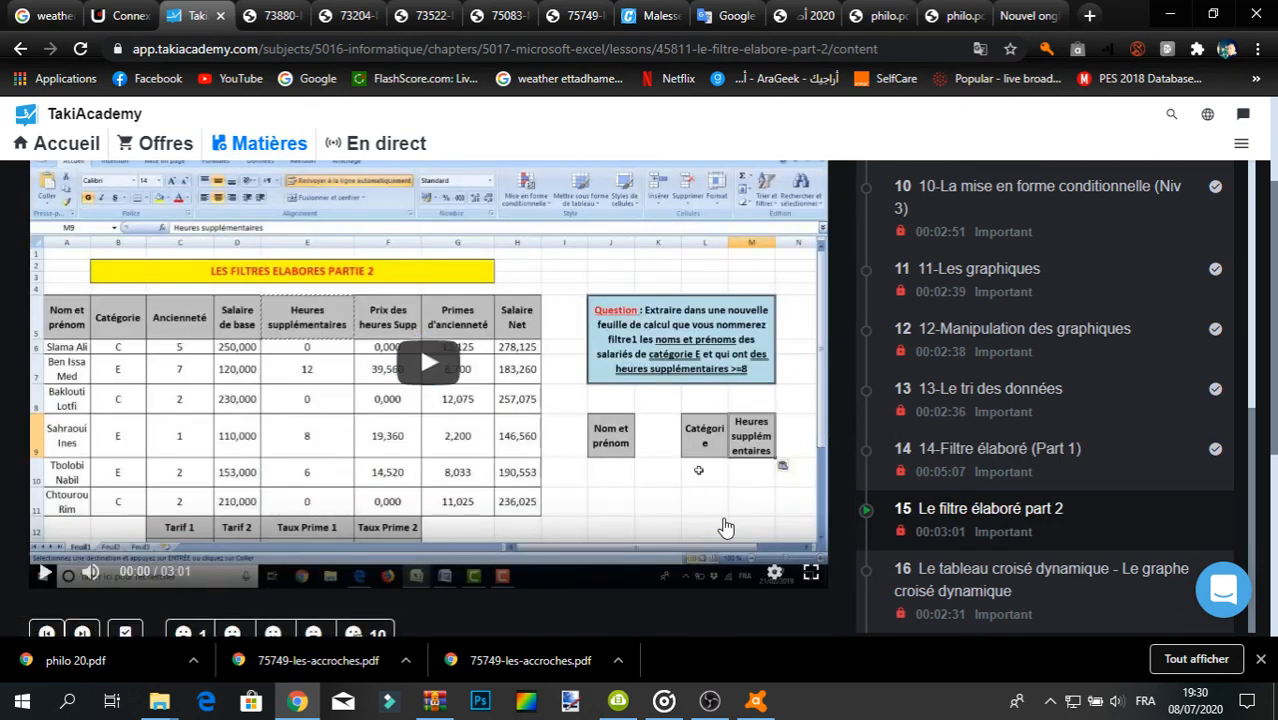
{"action": "left_click", "coordinate": [726, 527]}
{"action": "left_click", "coordinate": [811, 572]}
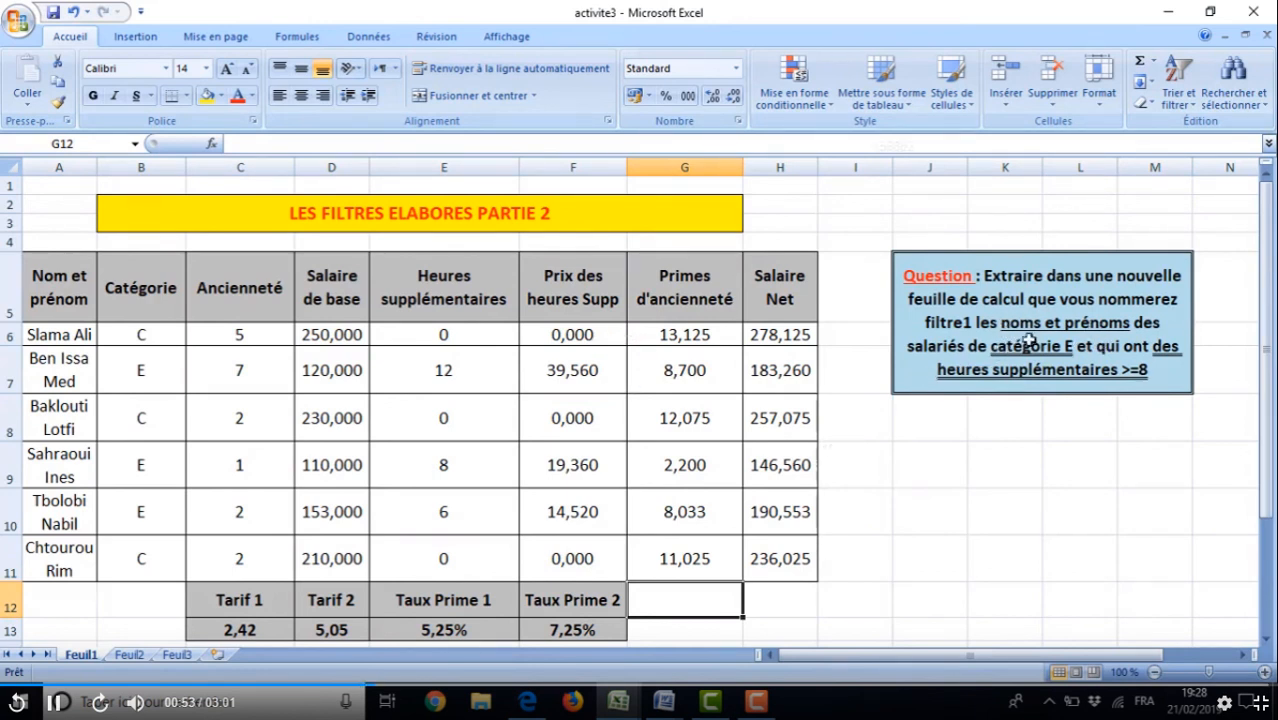
Copy the "Nom et prénom" header from A5 to J9 as the extraction header
{"action": "left_click", "coordinate": [52, 288]}
{"action": "right_click", "coordinate": [53, 289]}
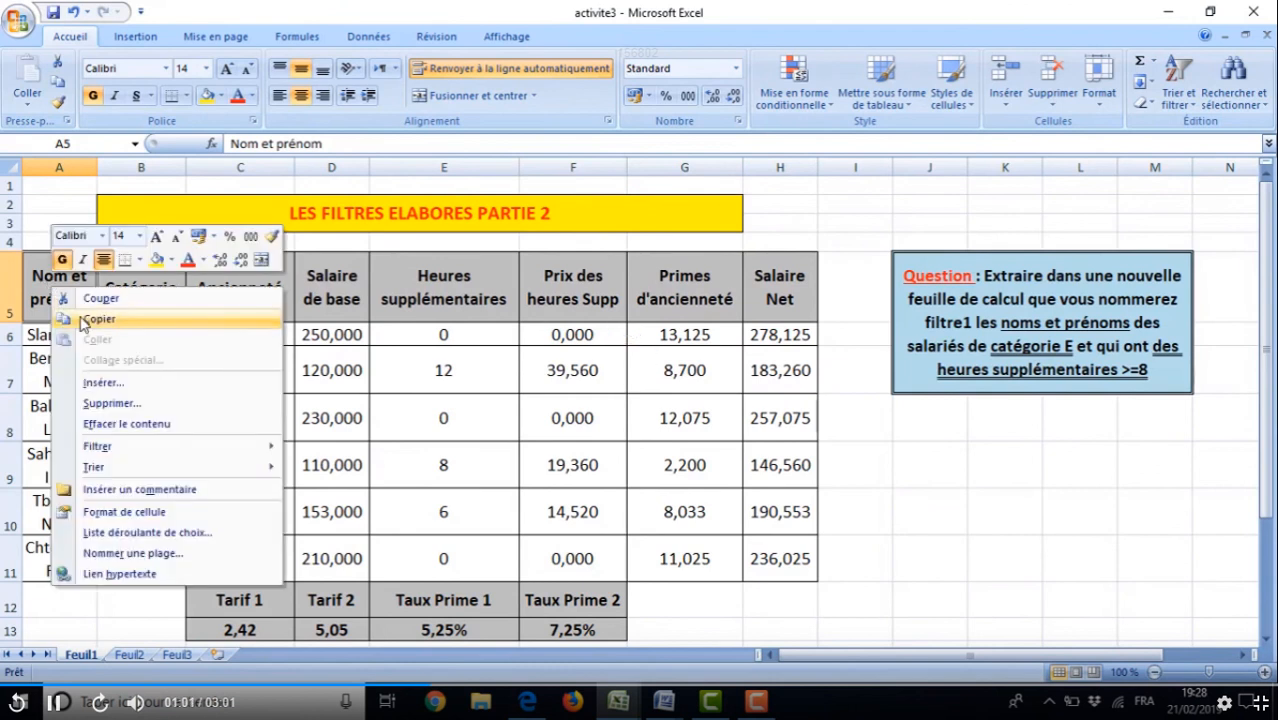
{"action": "left_click", "coordinate": [82, 320]}
{"action": "left_click", "coordinate": [922, 480]}
{"action": "right_click", "coordinate": [922, 480]}
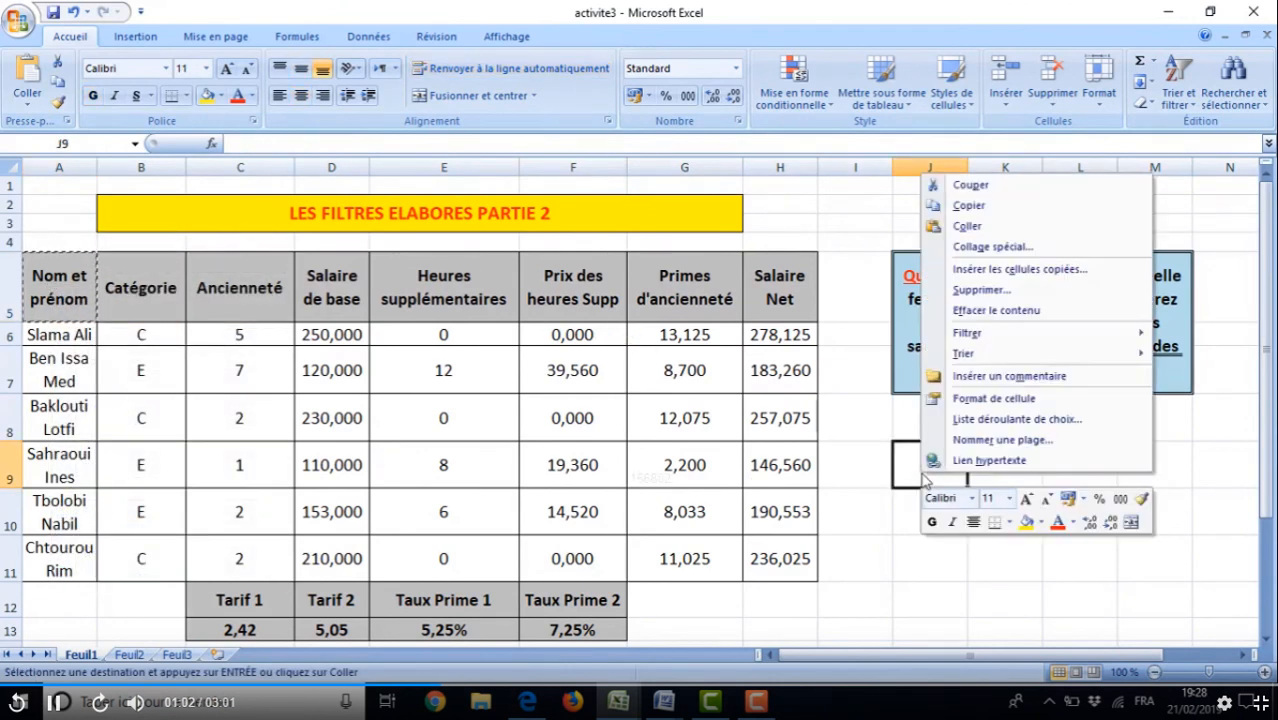
{"action": "left_click", "coordinate": [966, 226]}
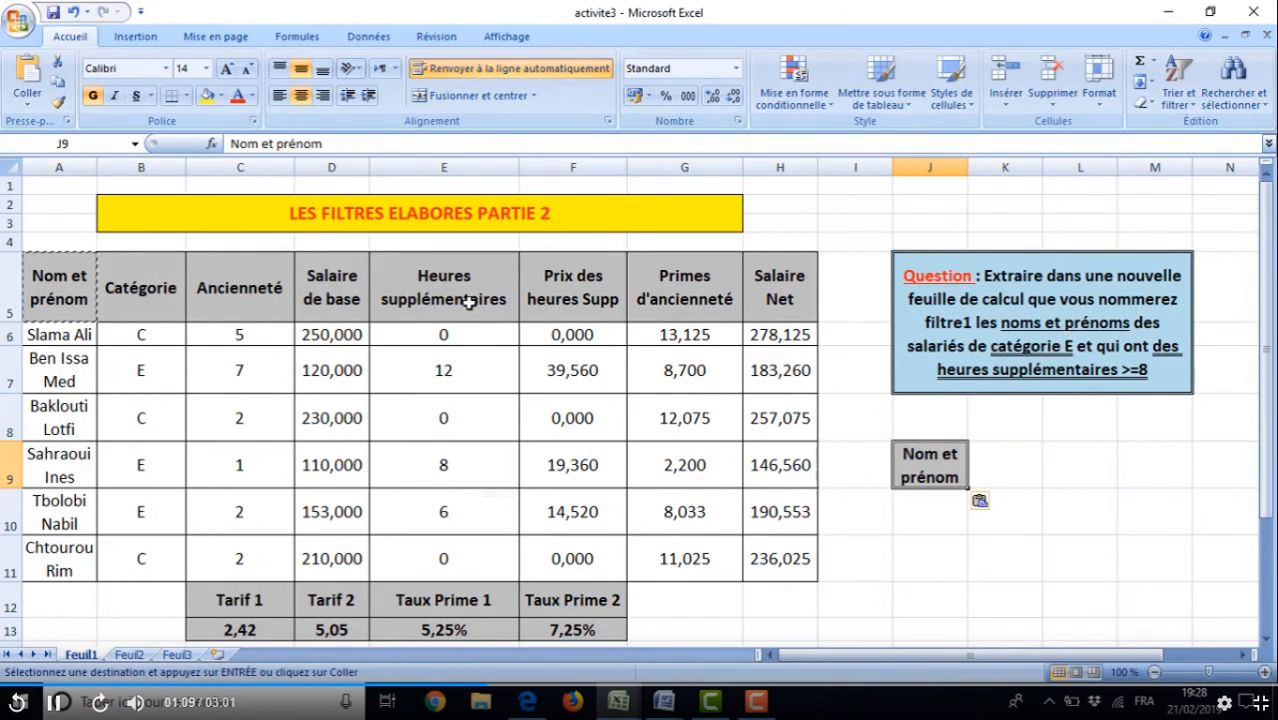
Copy the "Catégorie" header from B5 to L9 as the first criteria header
{"action": "left_click", "coordinate": [152, 292]}
{"action": "right_click", "coordinate": [153, 292]}
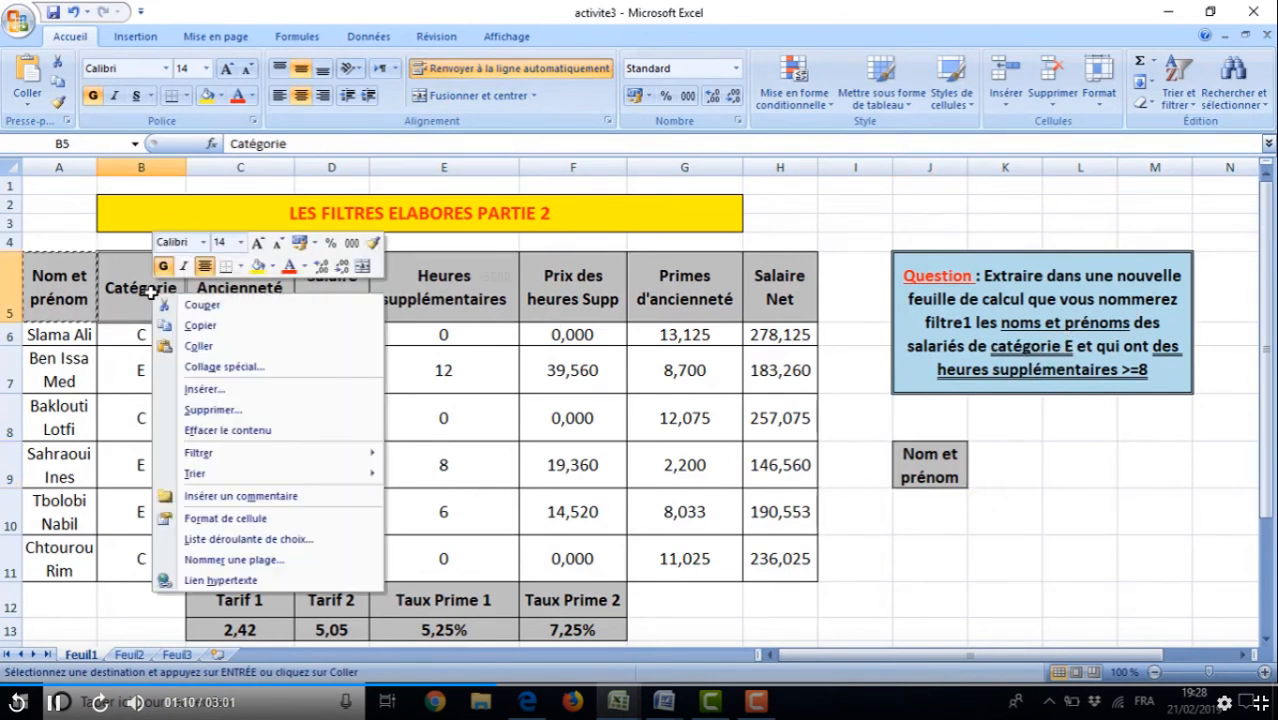
{"action": "left_click", "coordinate": [202, 326]}
{"action": "left_click", "coordinate": [1062, 462]}
{"action": "right_click", "coordinate": [1075, 470]}
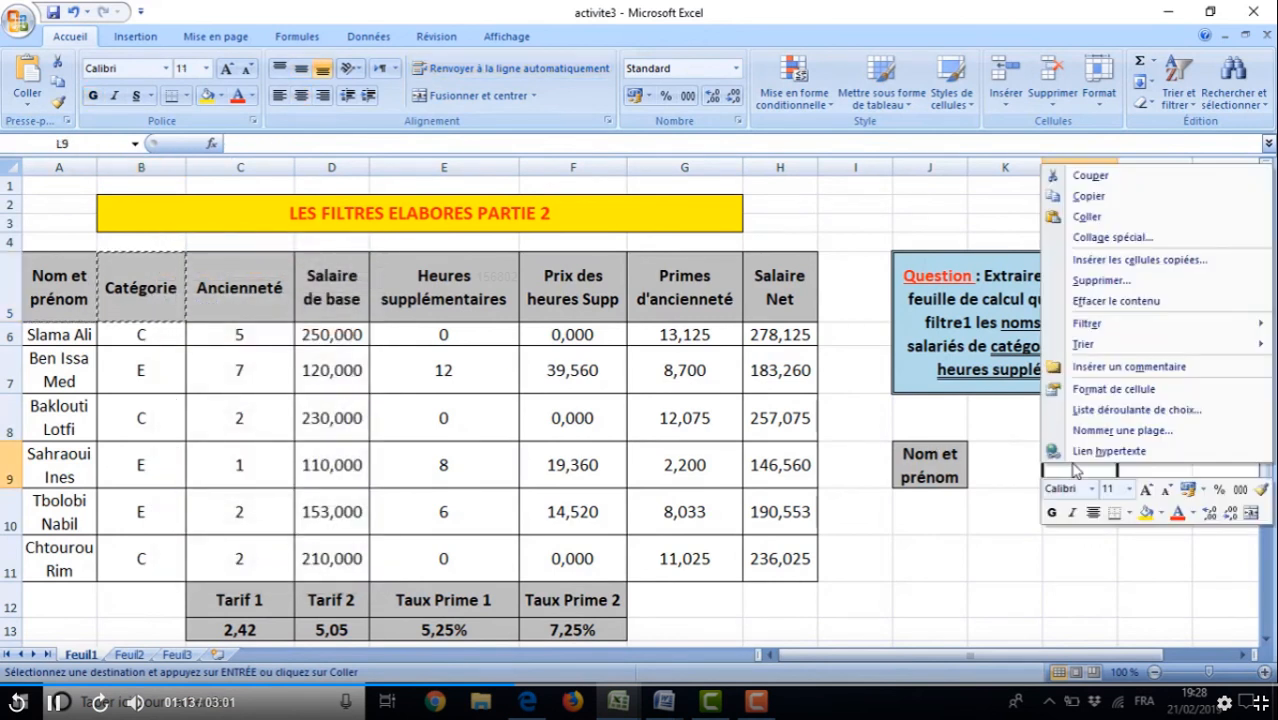
{"action": "left_click", "coordinate": [1082, 219]}
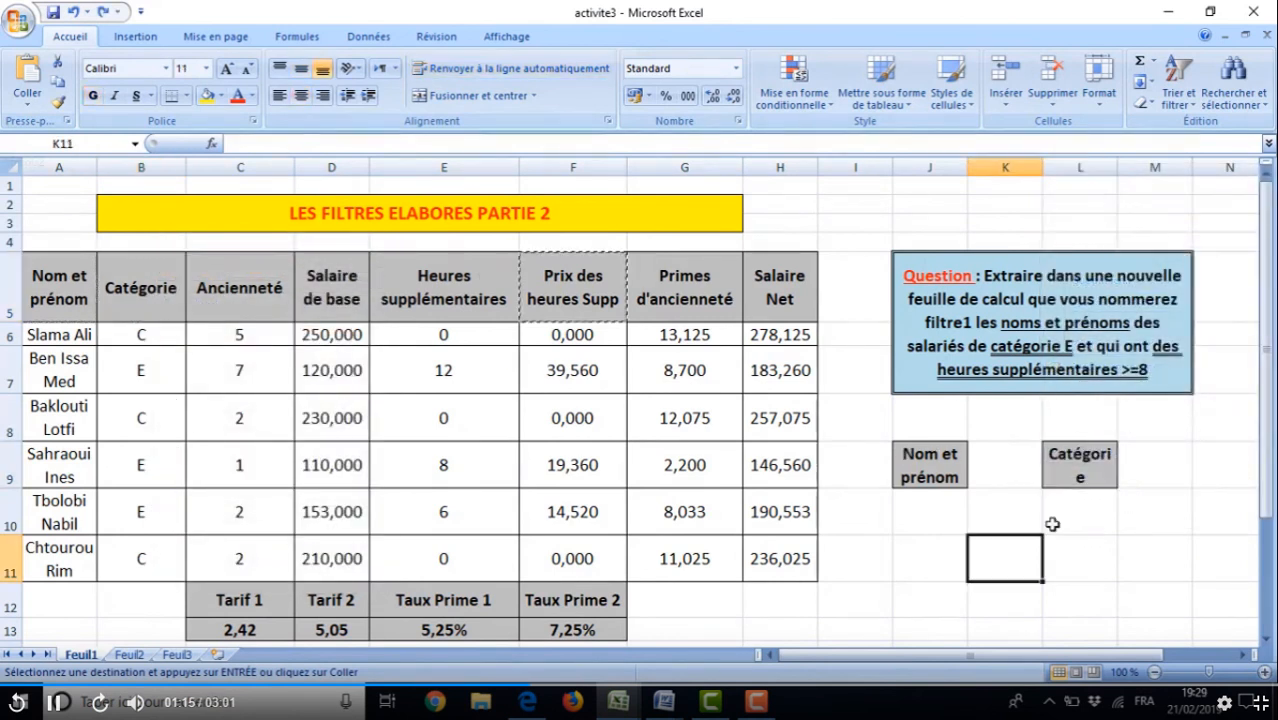
Copy the "Heures supplémentaires" header from E5 to M9 beside the Catégorie criteria header
{"action": "left_click", "coordinate": [436, 300]}
{"action": "right_click", "coordinate": [437, 292]}
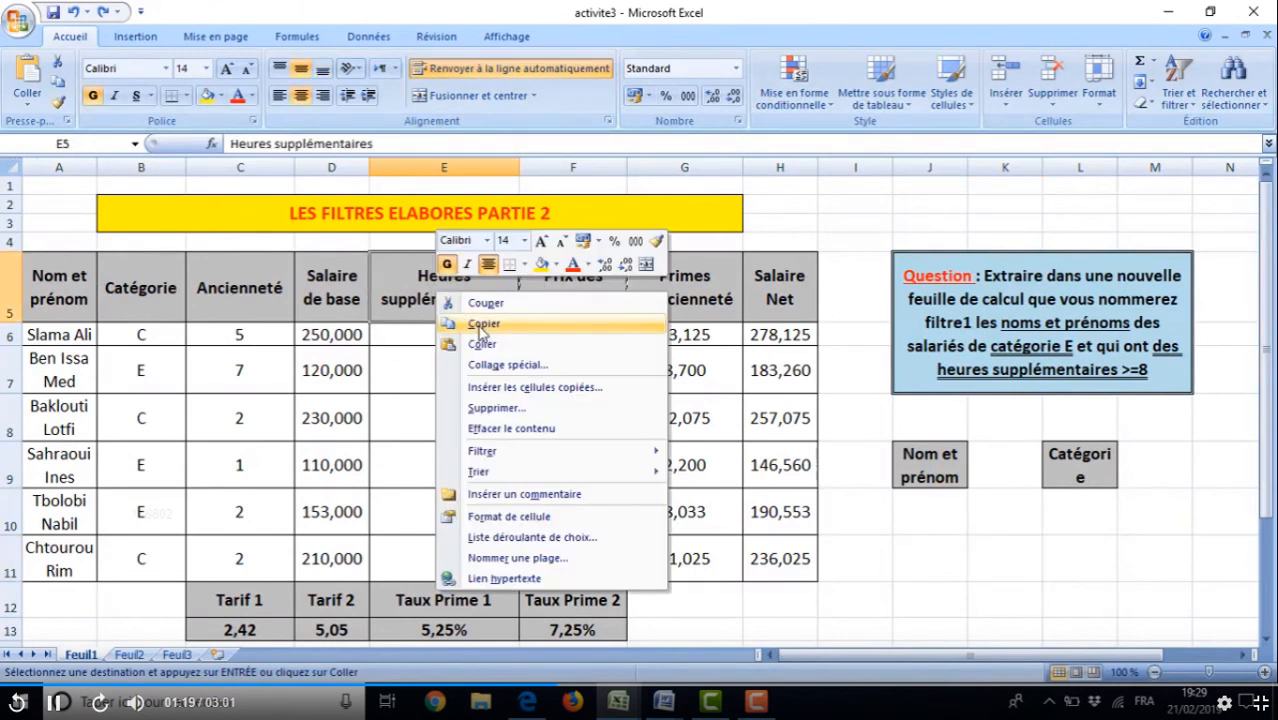
{"action": "left_click", "coordinate": [483, 324]}
{"action": "left_click", "coordinate": [1135, 471]}
{"action": "right_click", "coordinate": [1135, 471]}
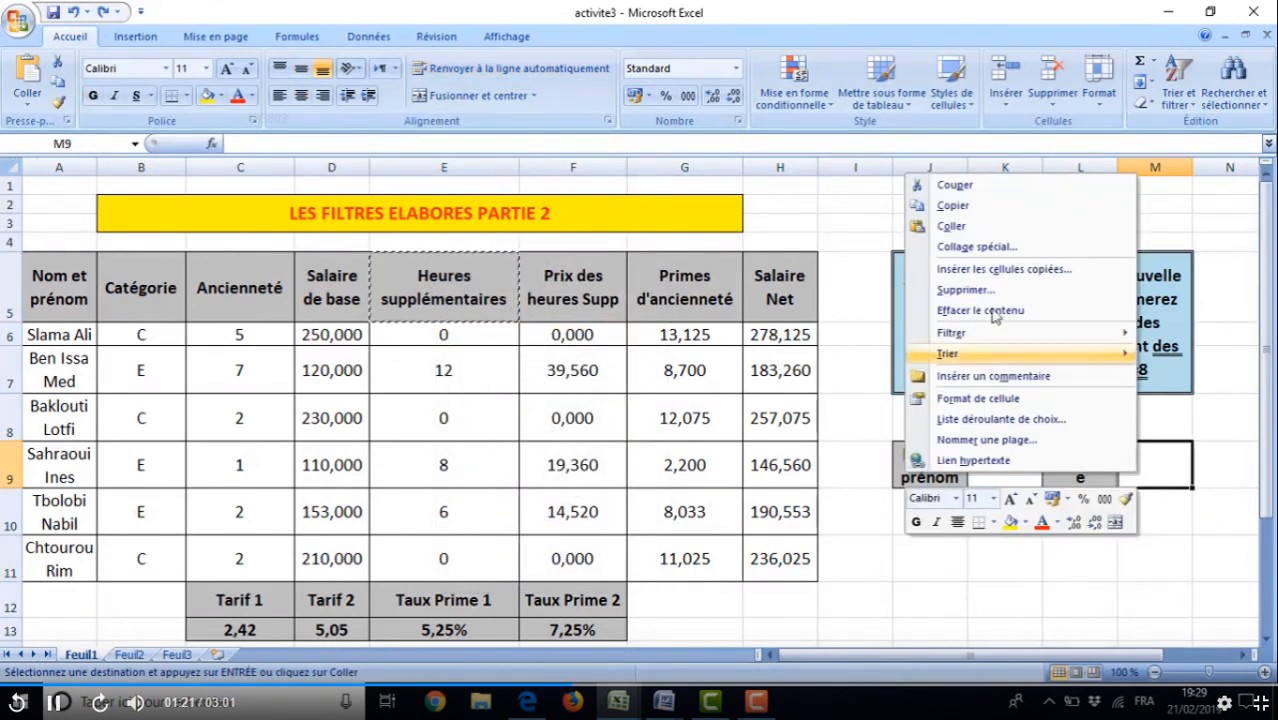
{"action": "left_click", "coordinate": [951, 226]}
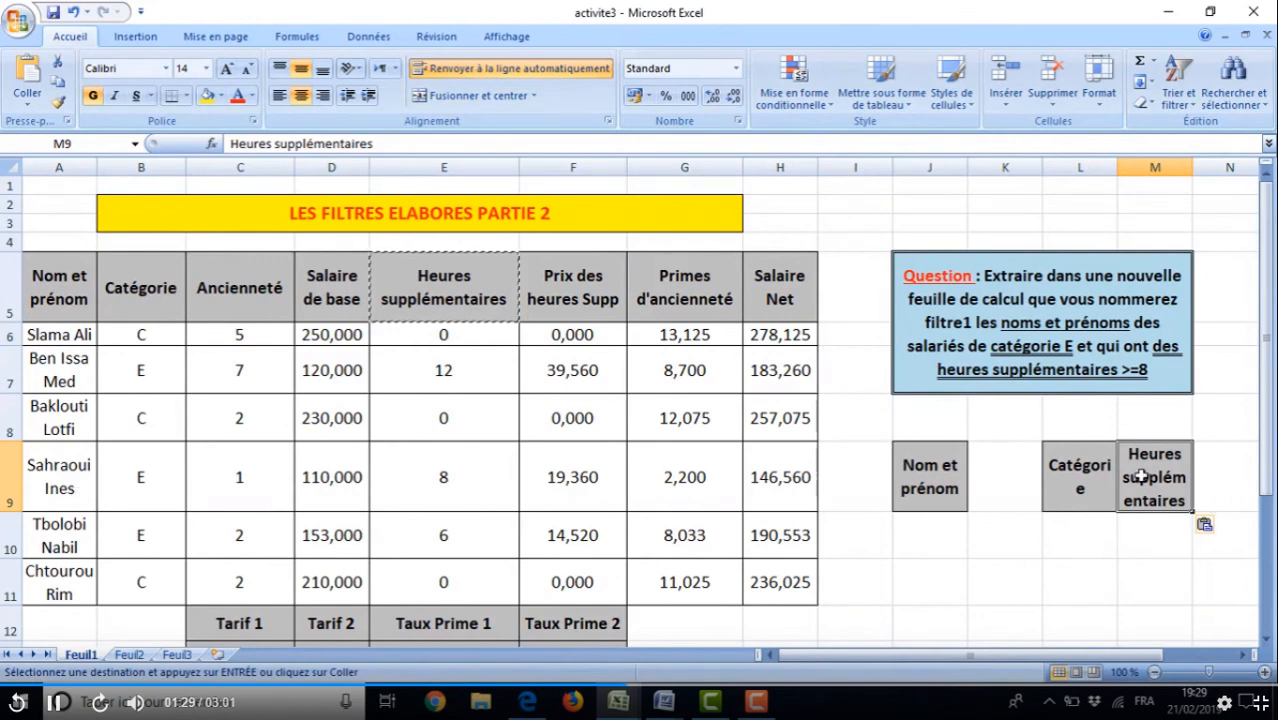
Enter the criteria E under Catégorie in L10 and >=8 under Heures supplémentaires in M10
{"action": "left_click", "coordinate": [1078, 536]}
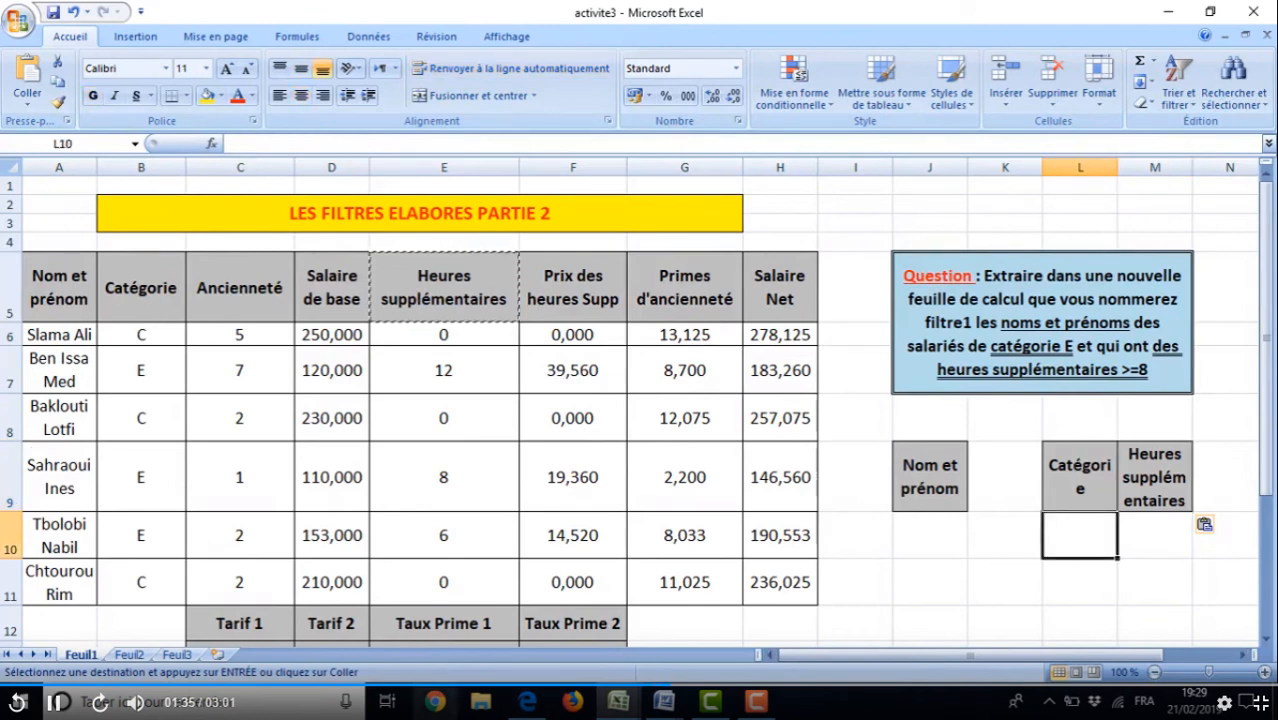
{"action": "type", "text": "E"}
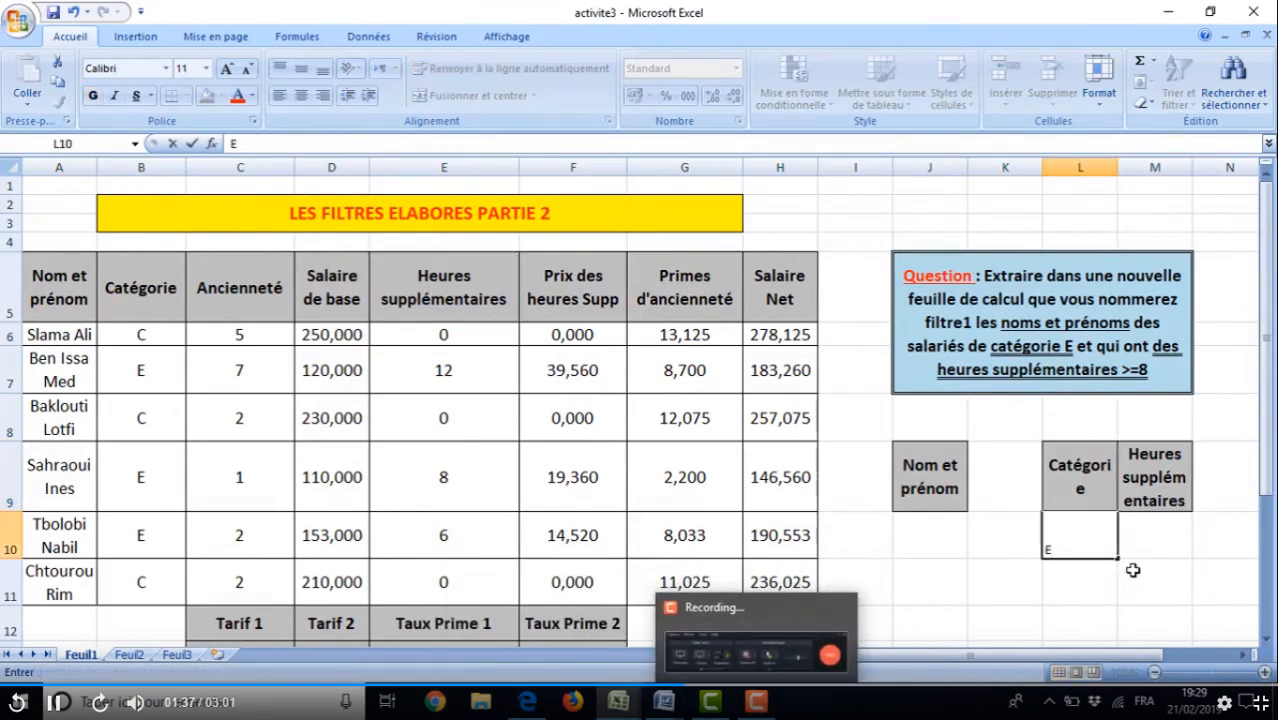
{"action": "left_click", "coordinate": [1155, 543]}
{"action": "type", "text": ">"}
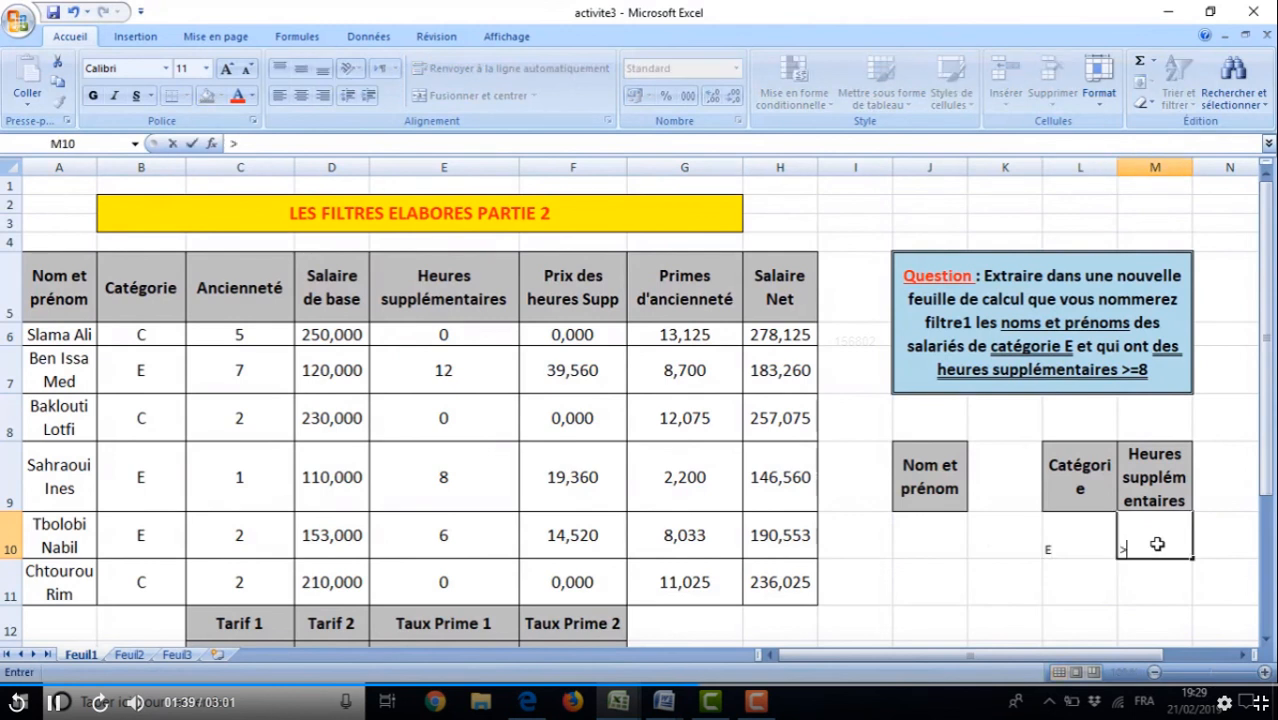
{"action": "type", "text": "=8"}
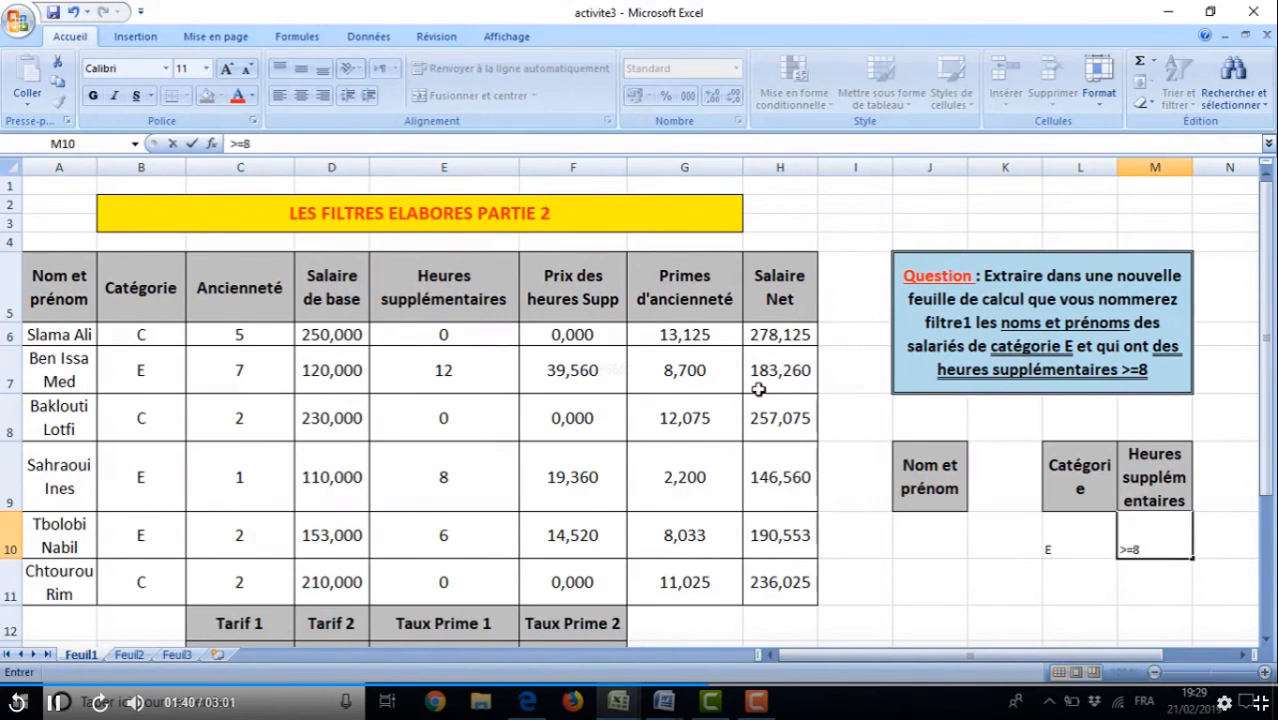
{"action": "left_click", "coordinate": [845, 412]}
Start an advanced filter on the salary table A5:H11 and set it to copy the results to another location
{"action": "left_click_drag", "start_coordinate": [36, 287], "coordinate": [775, 585]}
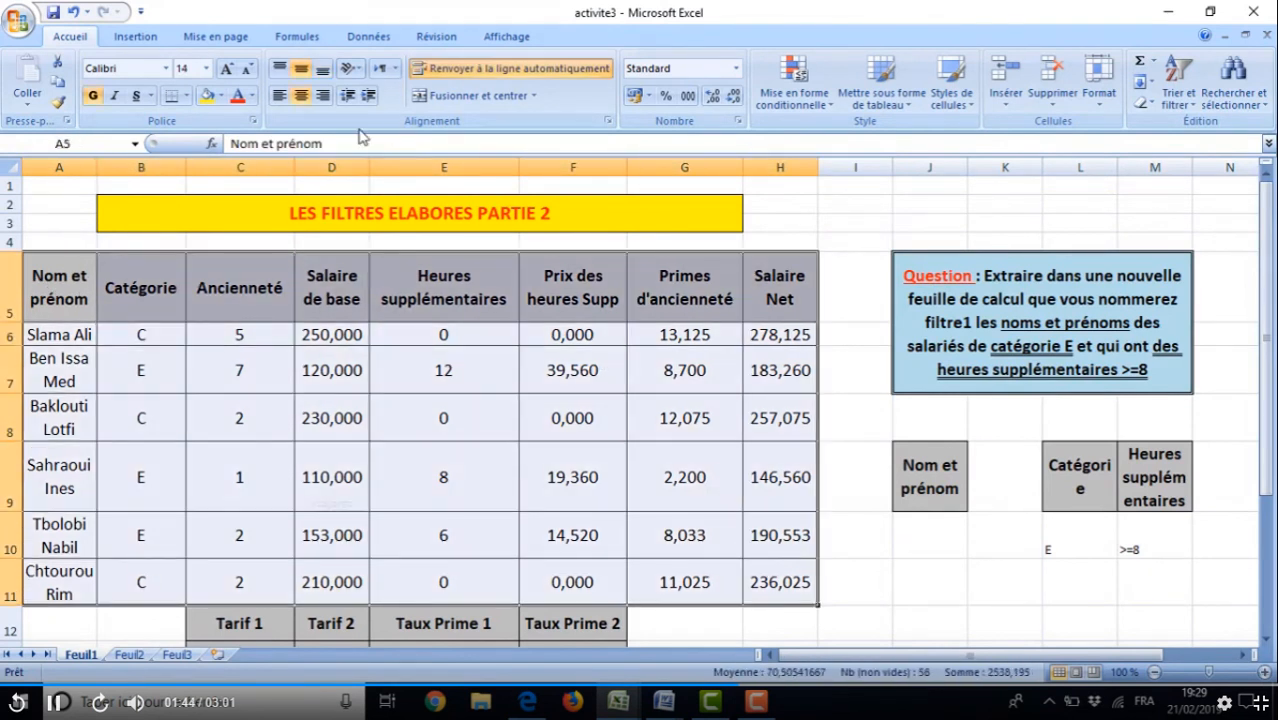
{"action": "left_click", "coordinate": [366, 37]}
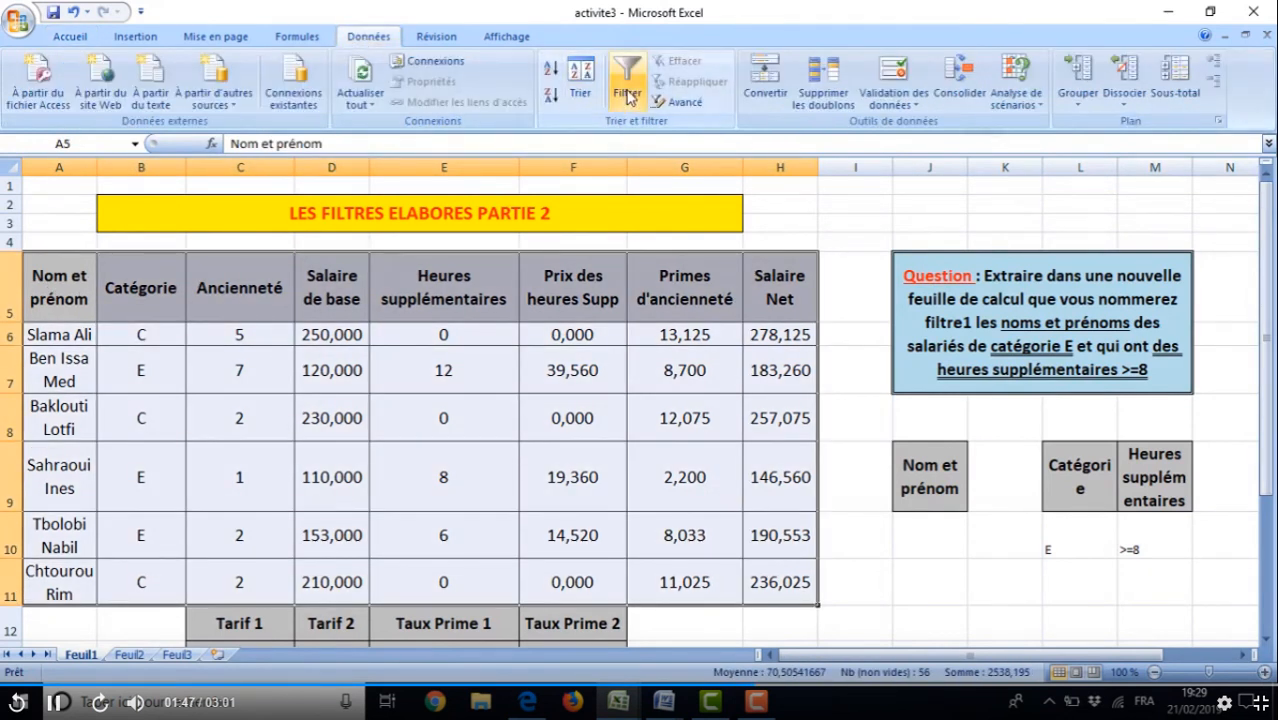
{"action": "left_click", "coordinate": [679, 103]}
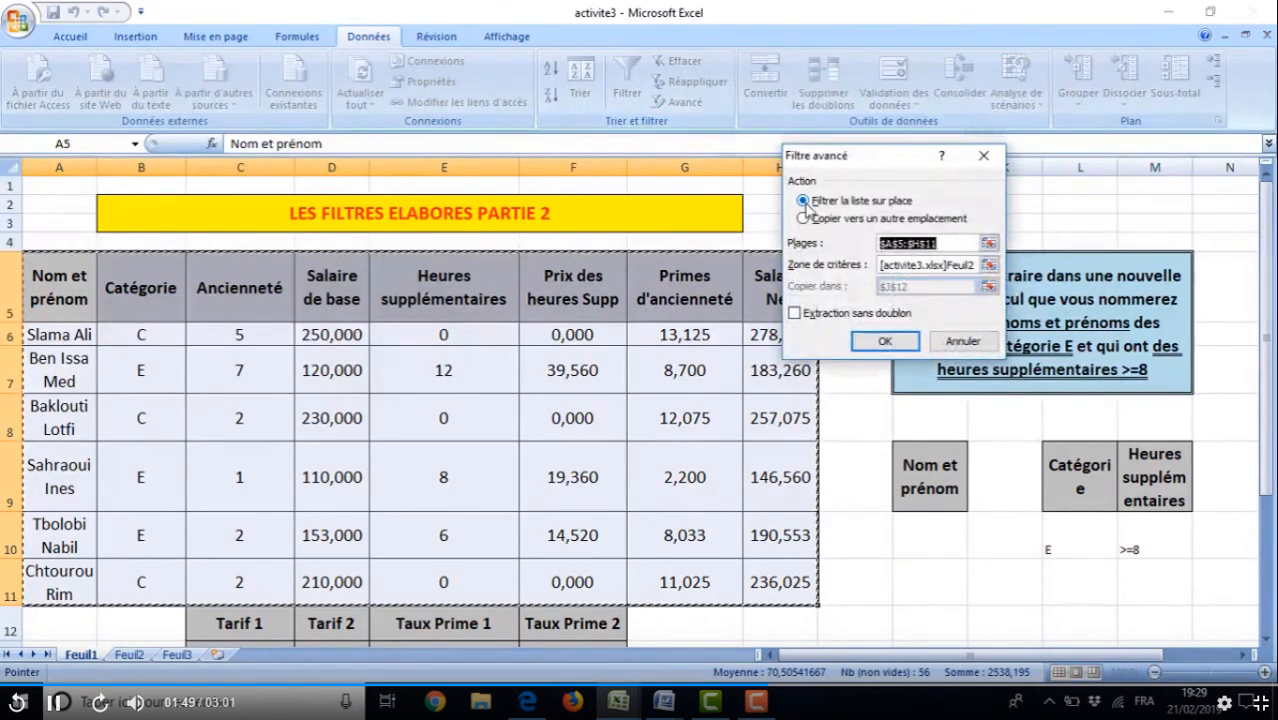
{"action": "left_click", "coordinate": [803, 218]}
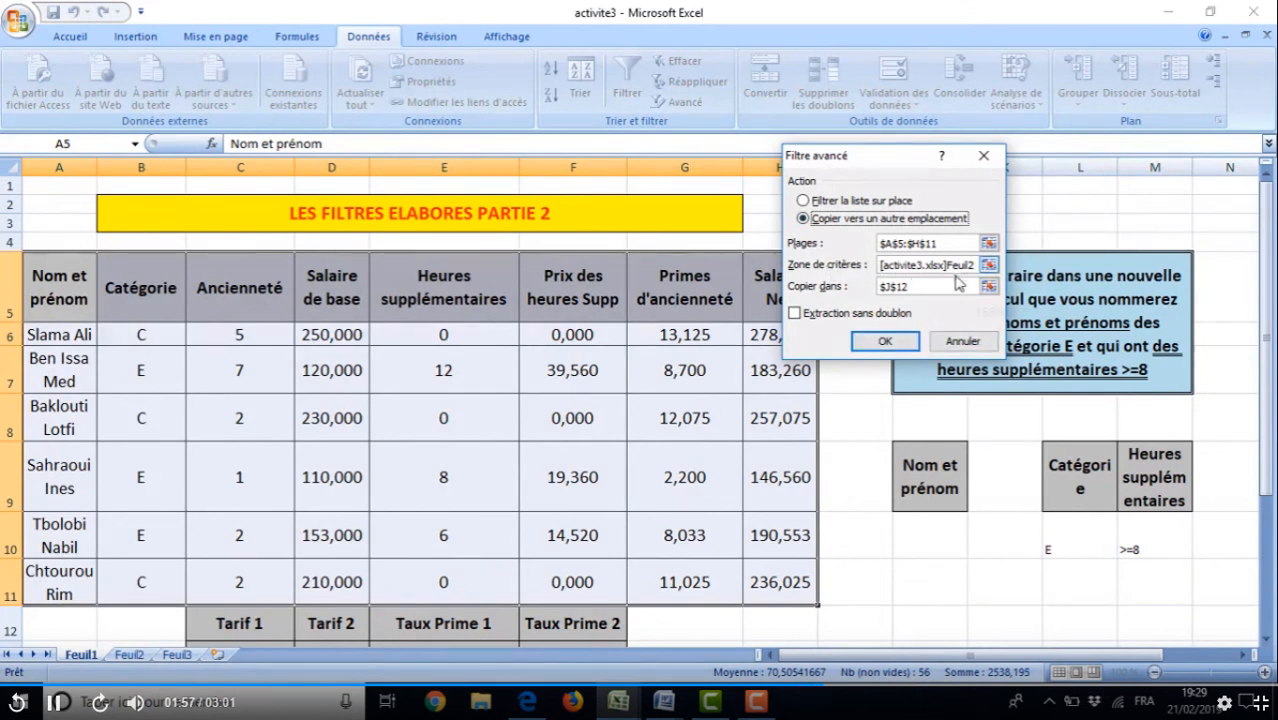
Set the advanced filter's criteria range to L9:M10 on Feuil1, covering both criteria headers and their conditions
{"action": "left_click", "coordinate": [987, 266]}
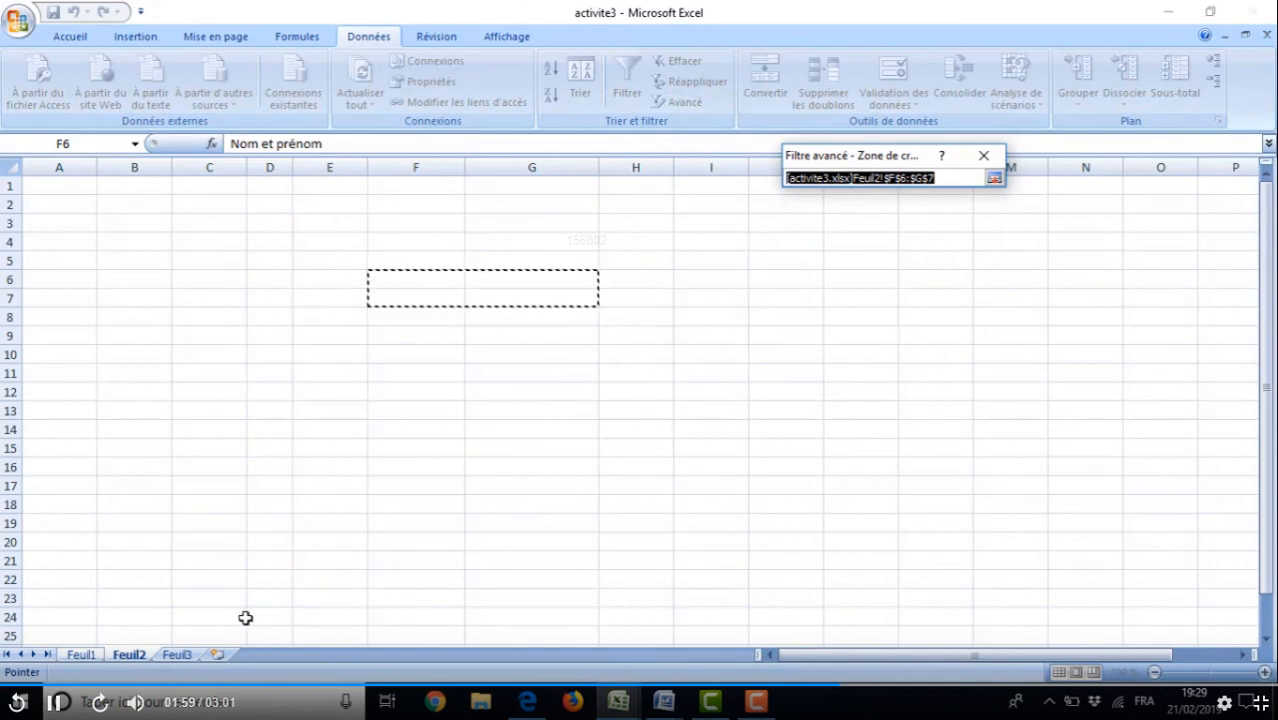
{"action": "left_click", "coordinate": [80, 655]}
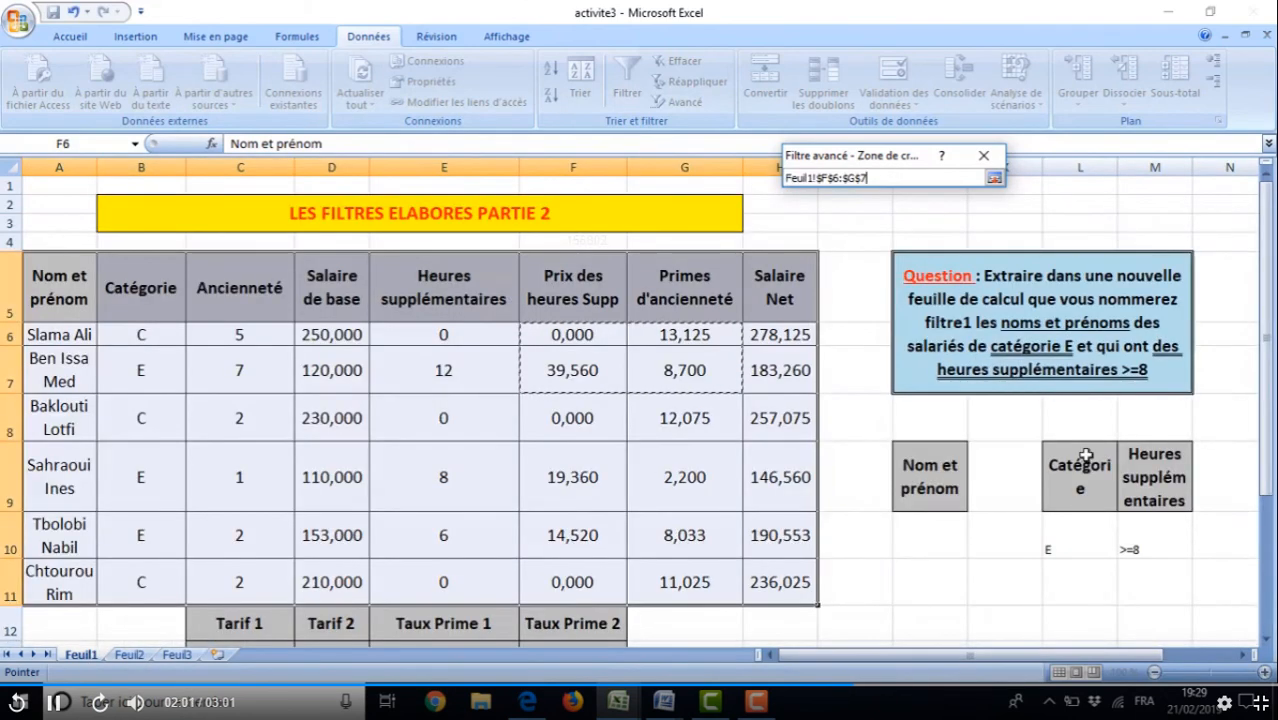
{"action": "left_click_drag", "start_coordinate": [1070, 467], "coordinate": [1137, 537]}
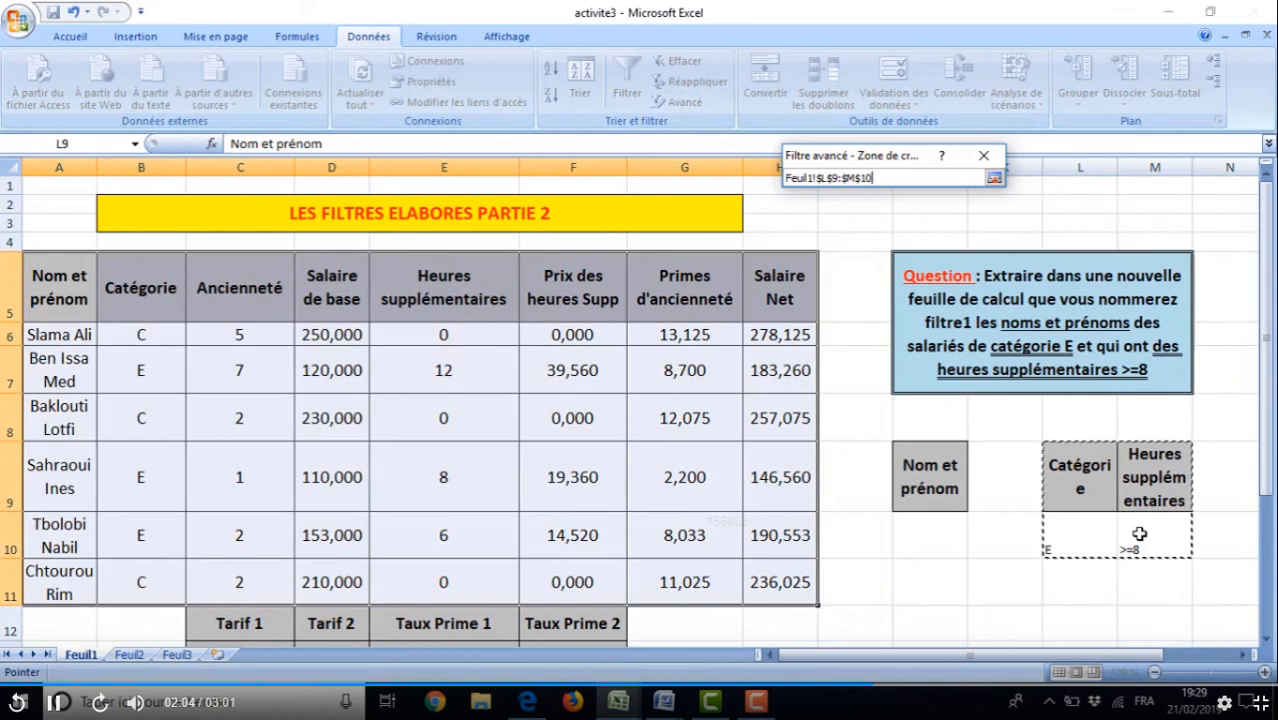
{"action": "left_click", "coordinate": [995, 179]}
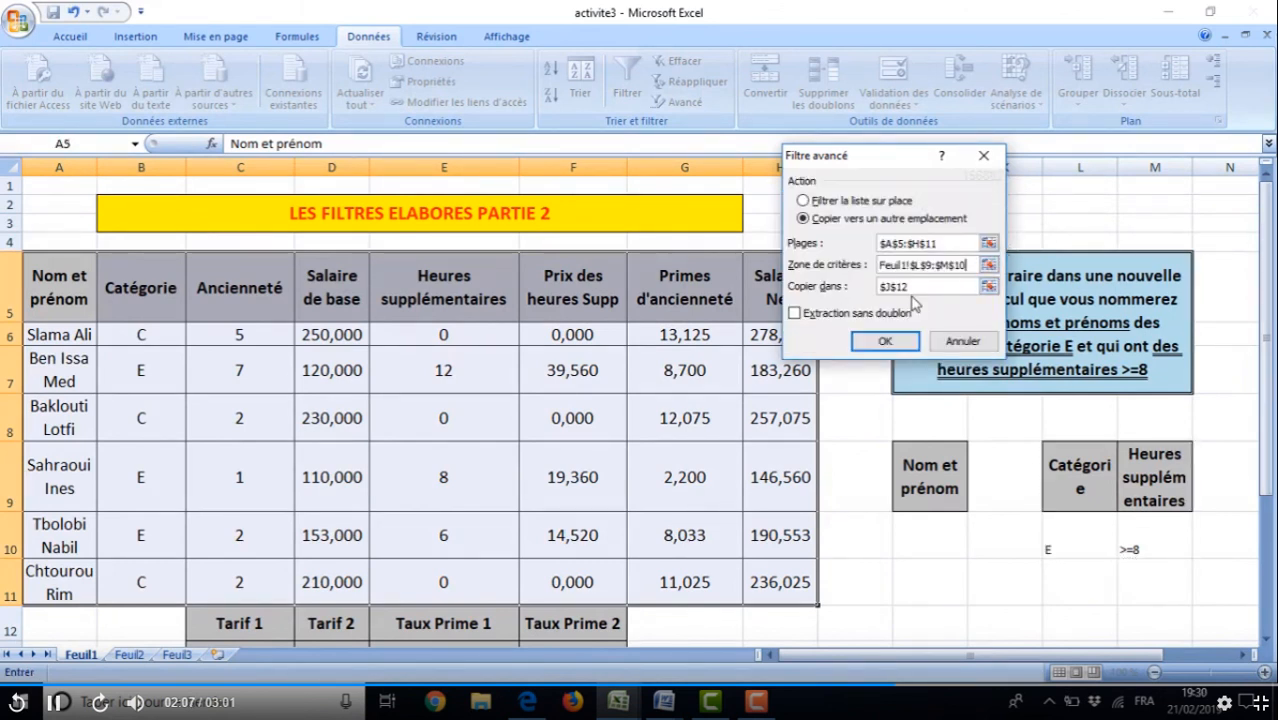
Set the advanced filter's copy destination to J9:J12 on Feuil1 and run the extraction
{"action": "left_click", "coordinate": [989, 287]}
{"action": "left_click_drag", "start_coordinate": [935, 465], "coordinate": [907, 617]}
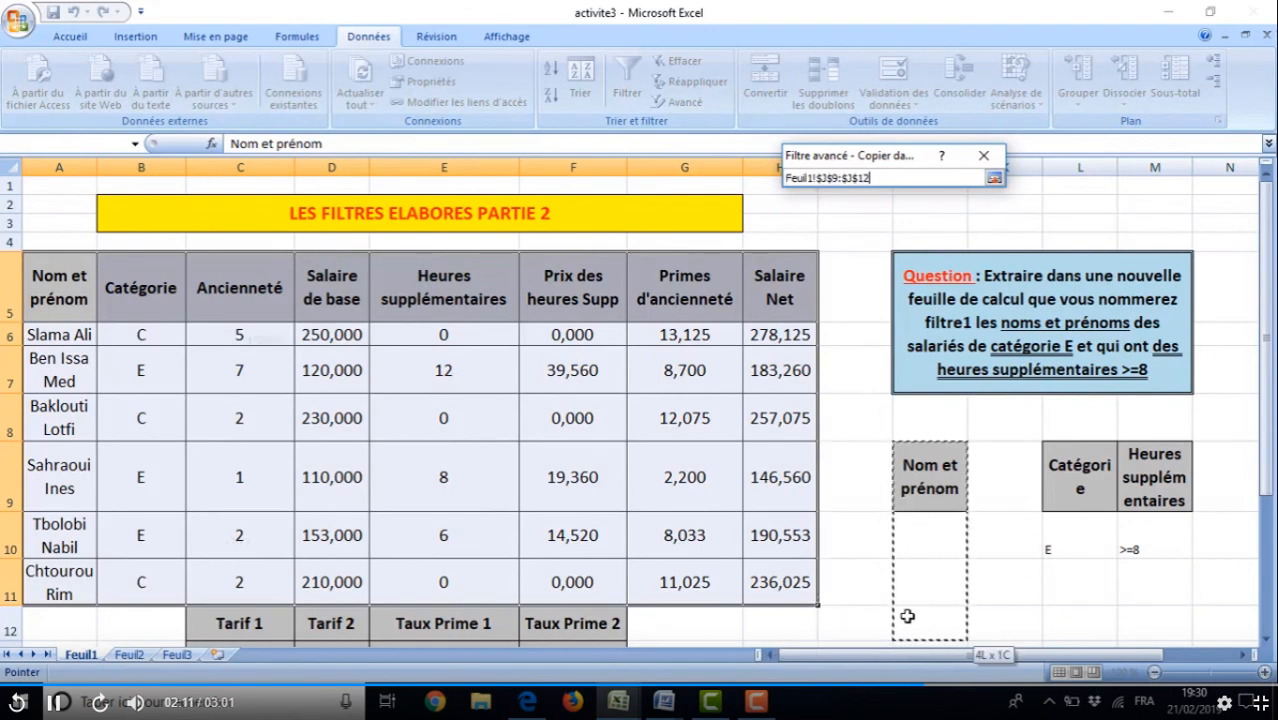
{"action": "left_click", "coordinate": [994, 178]}
{"action": "left_click", "coordinate": [889, 340]}
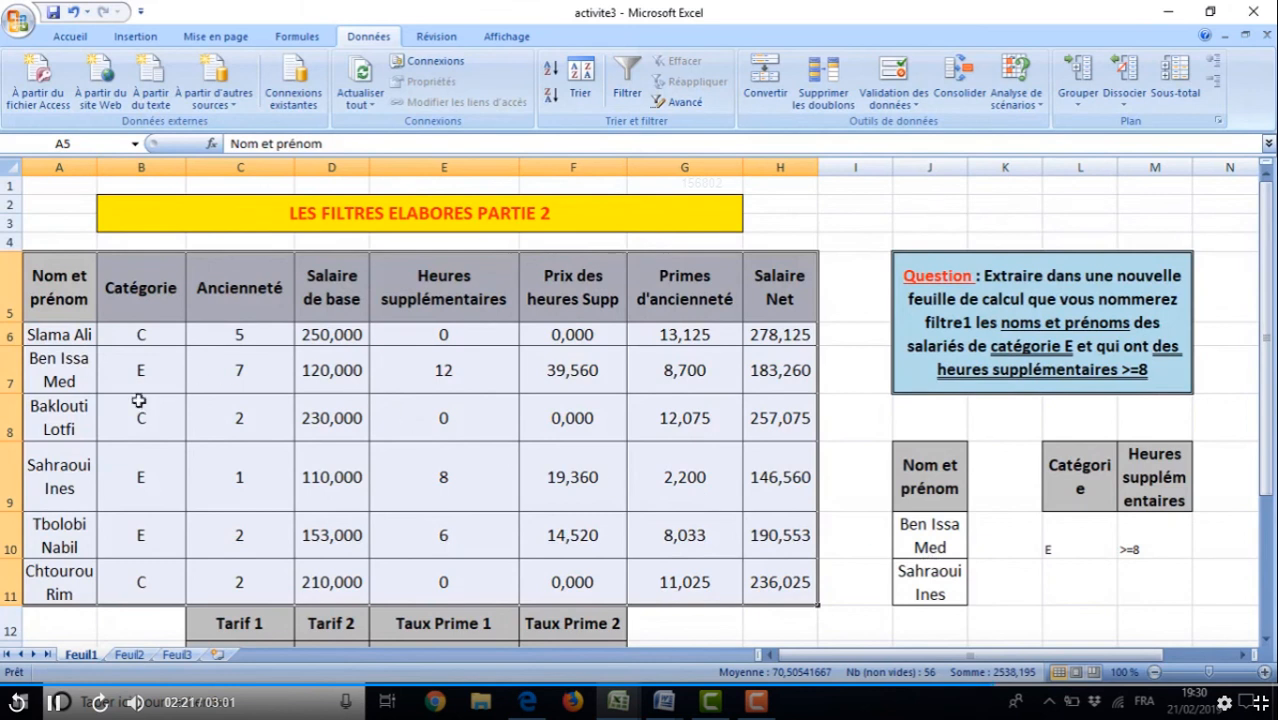
Check the category and overtime hours of the extracted employees in rows 7 and 9 of the salary table
{"action": "left_click", "coordinate": [67, 360]}
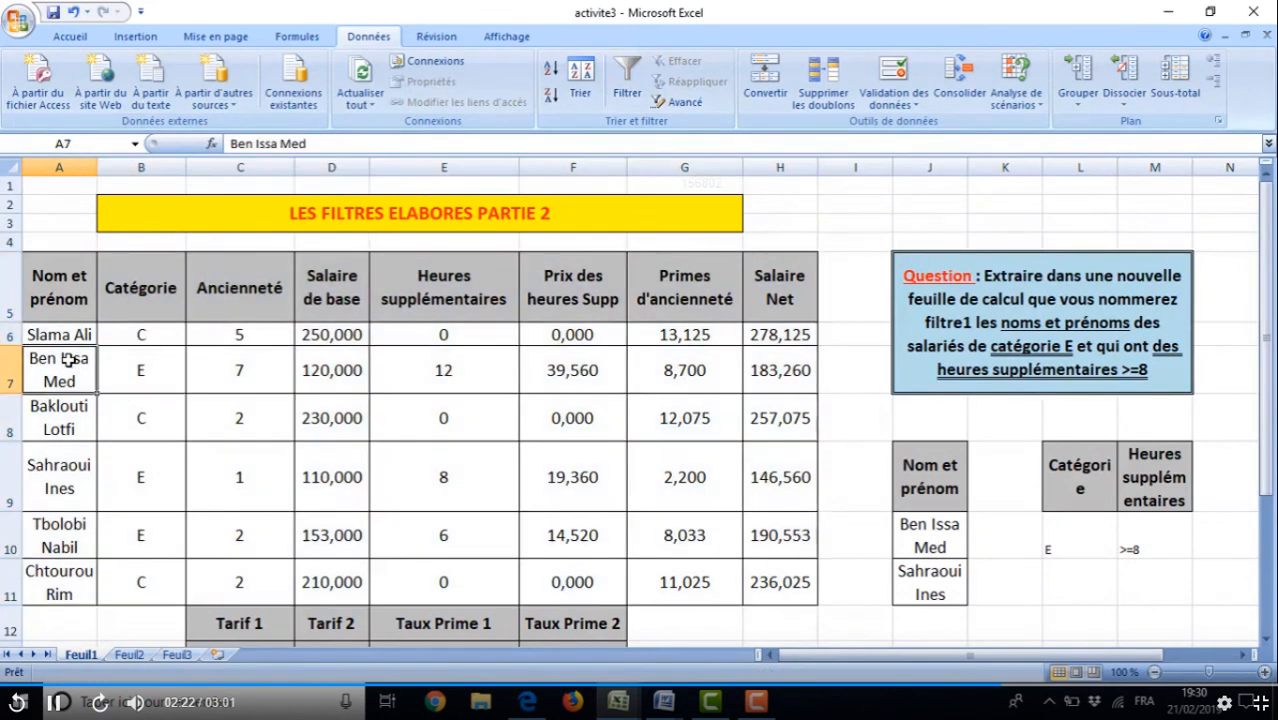
{"action": "left_click", "coordinate": [60, 484]}
{"action": "left_click", "coordinate": [136, 483]}
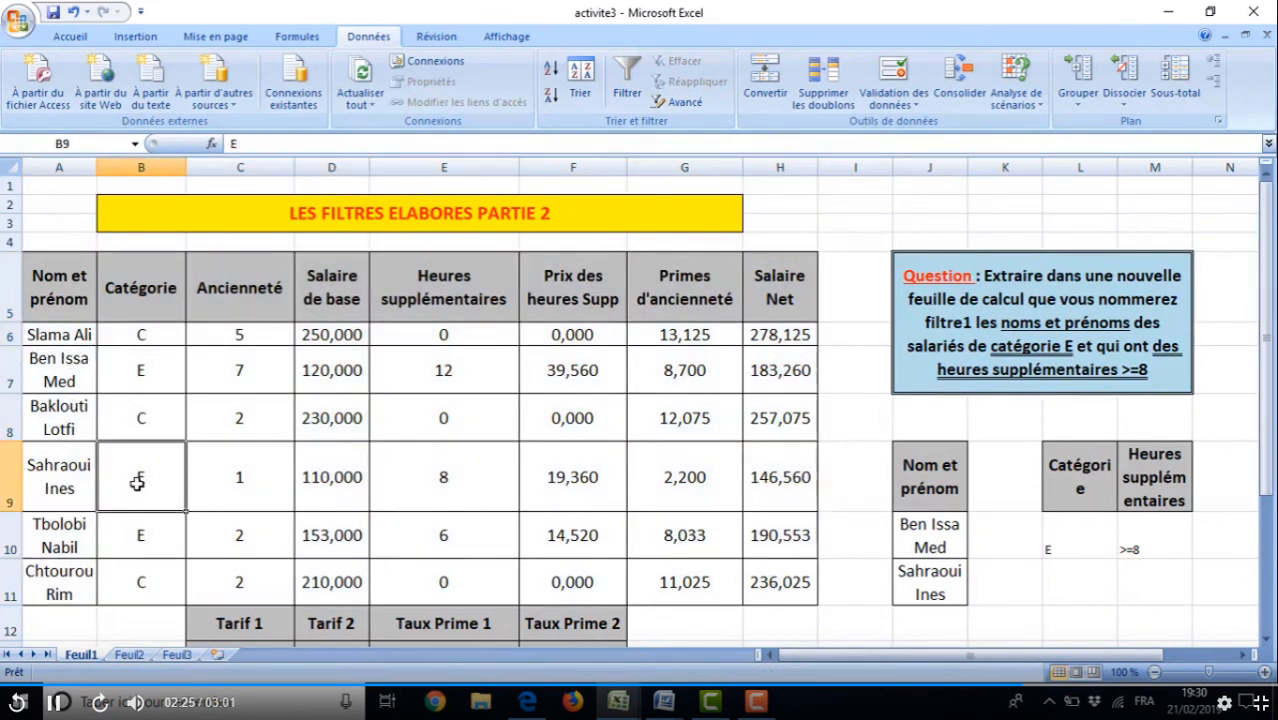
{"action": "left_click", "coordinate": [141, 374]}
{"action": "left_click", "coordinate": [140, 468]}
{"action": "left_click", "coordinate": [150, 378]}
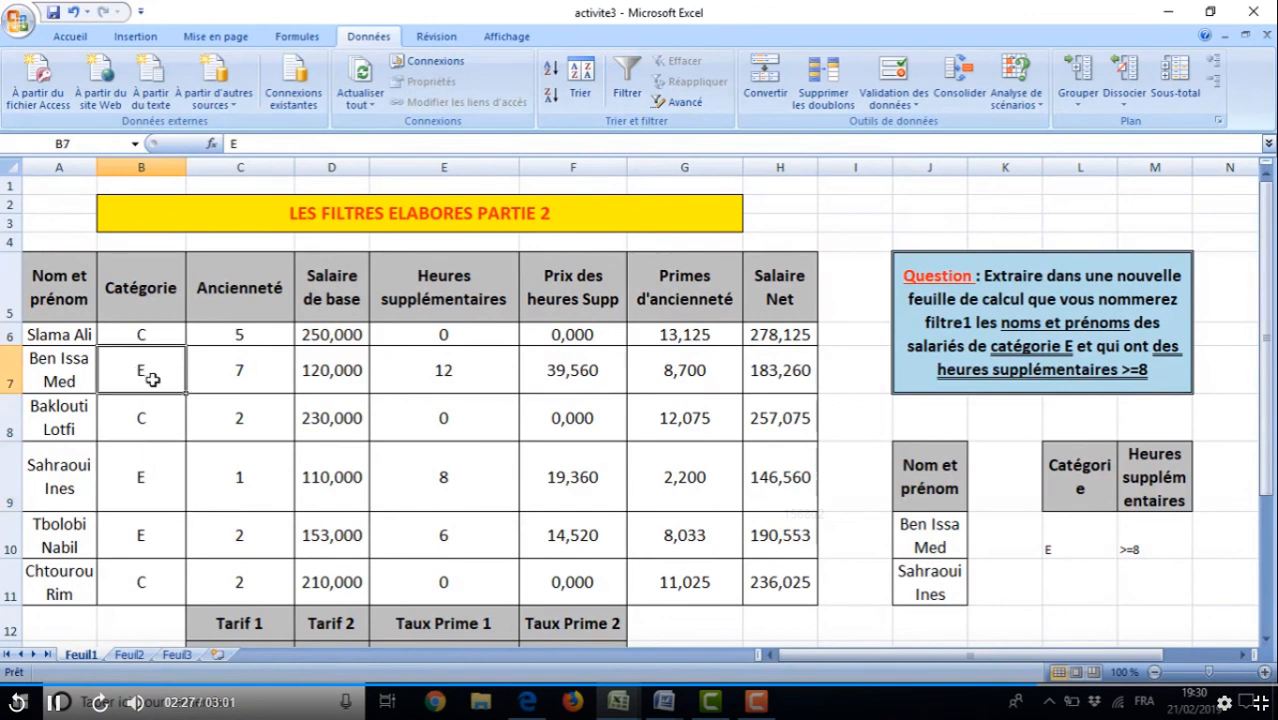
{"action": "left_click", "coordinate": [448, 368]}
{"action": "left_click", "coordinate": [442, 480]}
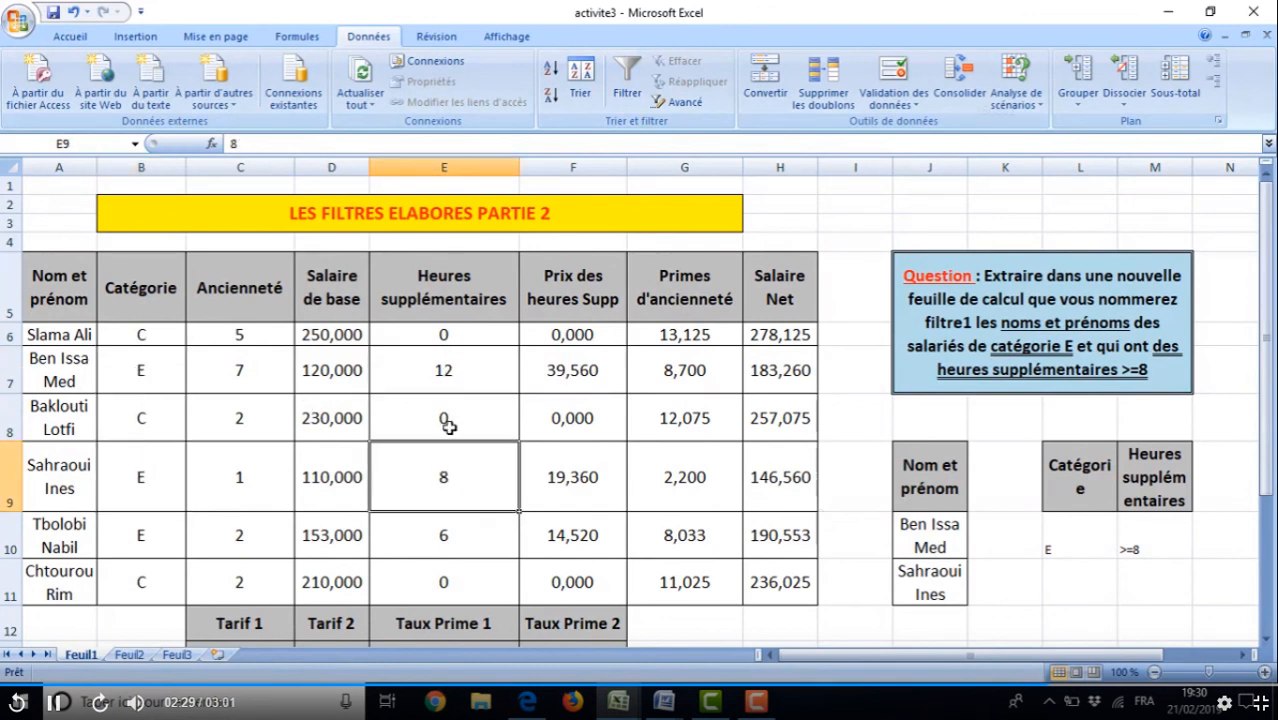
{"action": "left_click", "coordinate": [464, 378]}
{"action": "left_click", "coordinate": [452, 472]}
Move the extracted names and criteria block J9:M11 from Feuil1 to Feuil2, starting at E7
{"action": "left_click_drag", "start_coordinate": [926, 464], "coordinate": [1147, 574]}
{"action": "right_click", "coordinate": [1147, 574]}
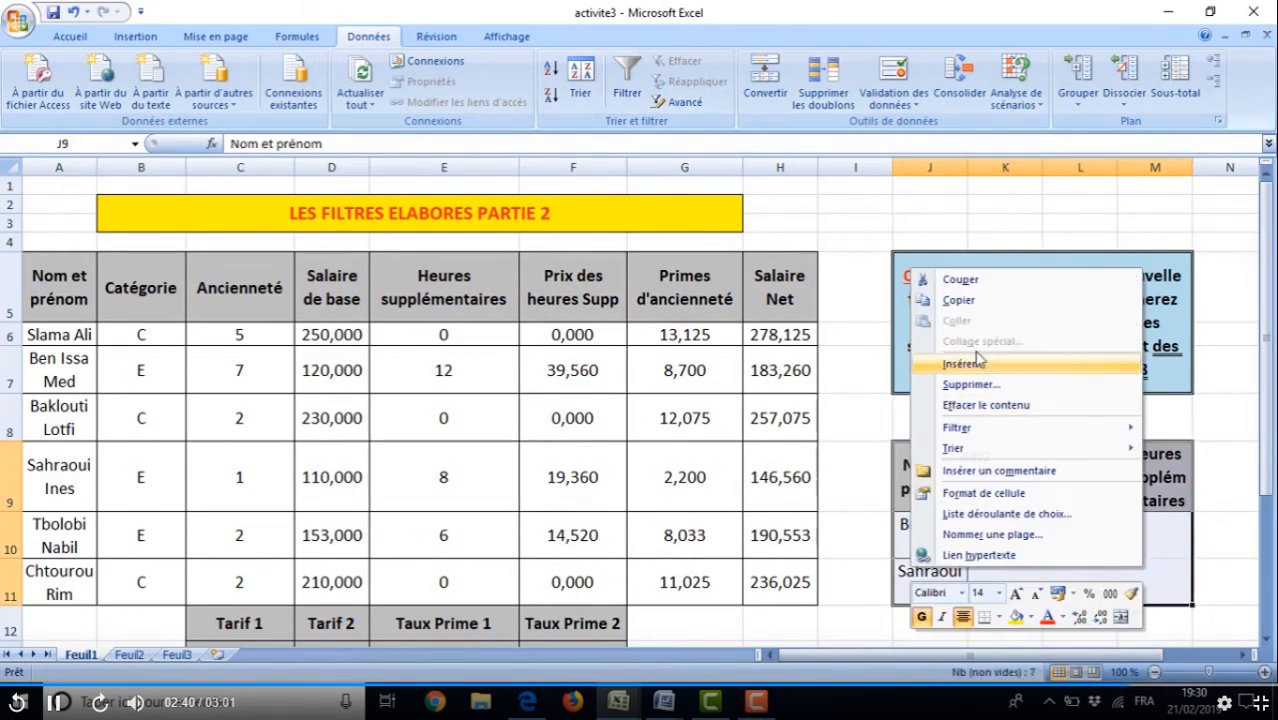
{"action": "left_click", "coordinate": [960, 280]}
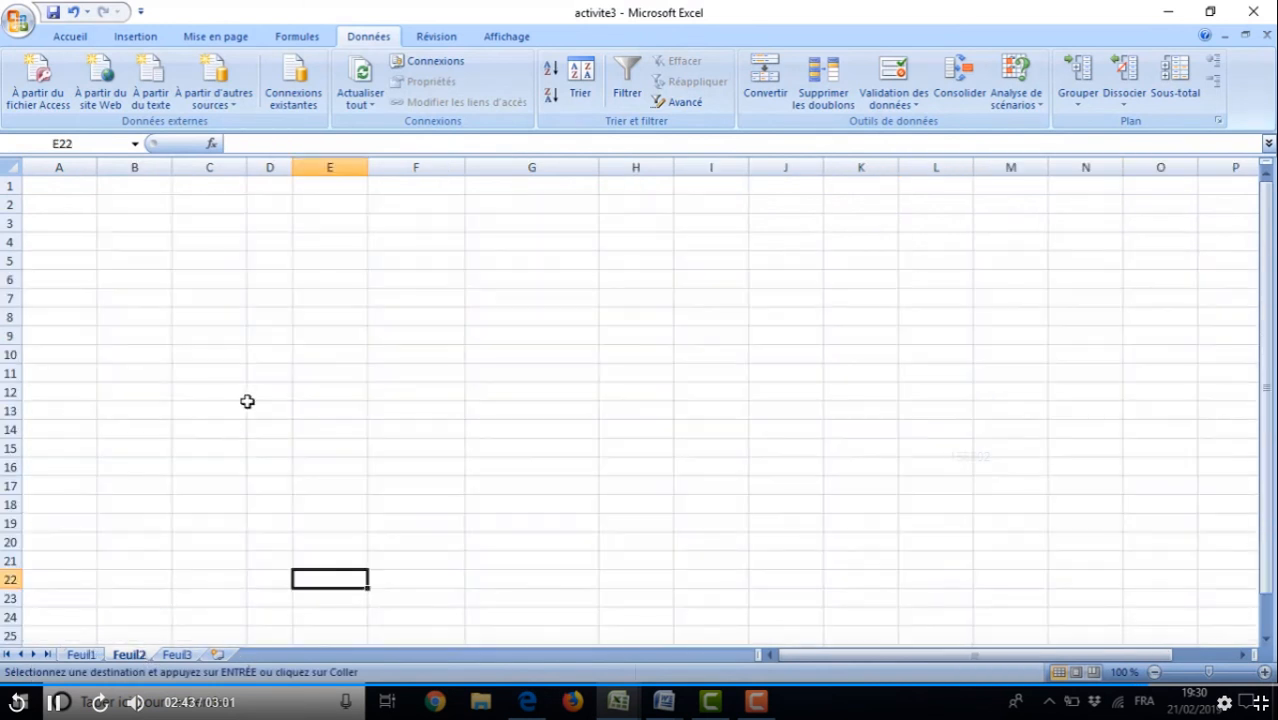
{"action": "left_click", "coordinate": [129, 654]}
{"action": "right_click", "coordinate": [311, 299]}
{"action": "left_click", "coordinate": [356, 354]}
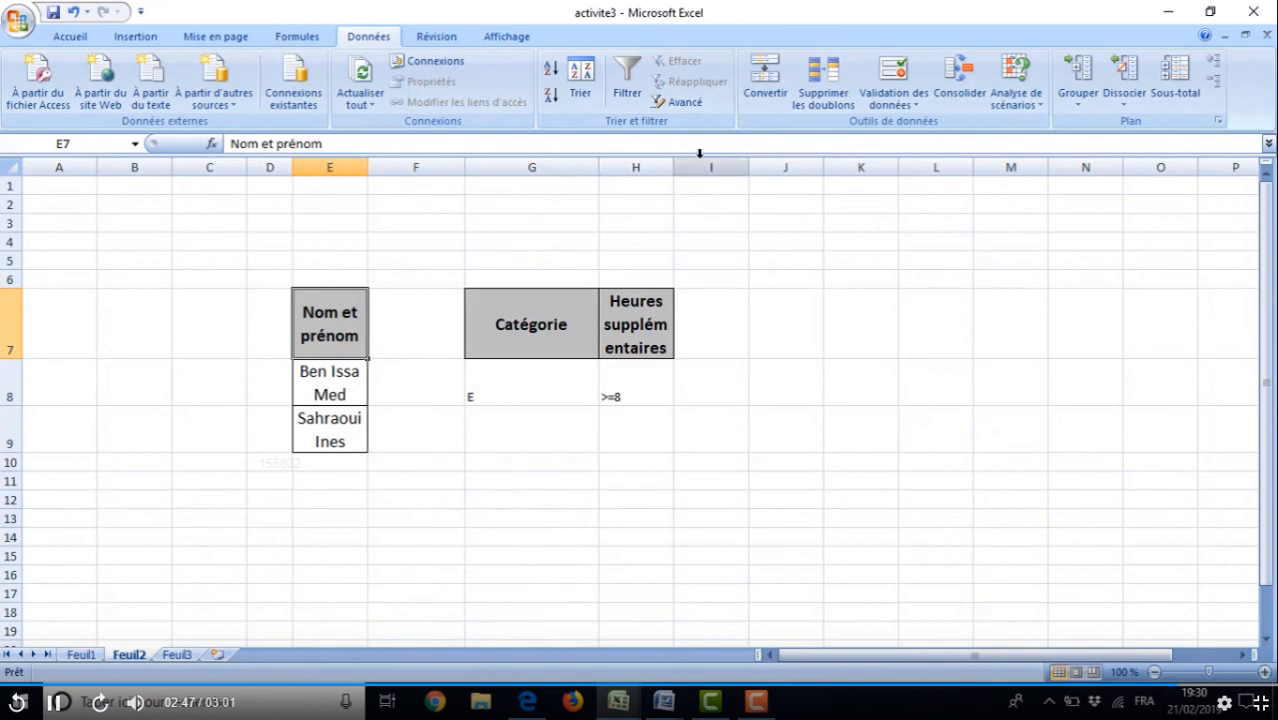
Widen columns E and H on Feuil2 so the names and the Heures supplémentaires header fit without extra wrapping
{"action": "left_click_drag", "start_coordinate": [672, 166], "coordinate": [696, 179]}
{"action": "left_click_drag", "start_coordinate": [366, 173], "coordinate": [401, 174]}
{"action": "left_click_drag", "start_coordinate": [725, 172], "coordinate": [794, 180]}
{"action": "left_click", "coordinate": [780, 186]}
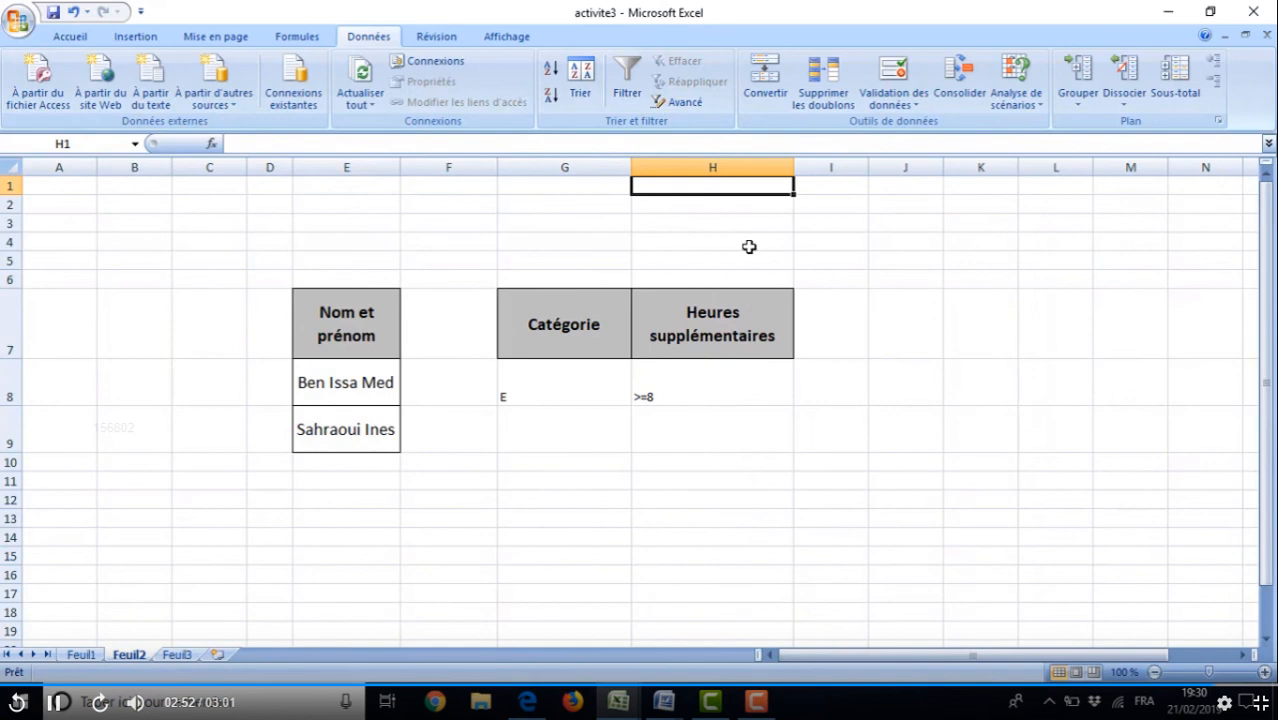
Rename the Feuil2 sheet as filtre1
{"action": "right_click", "coordinate": [150, 656]}
{"action": "left_click", "coordinate": [209, 492]}
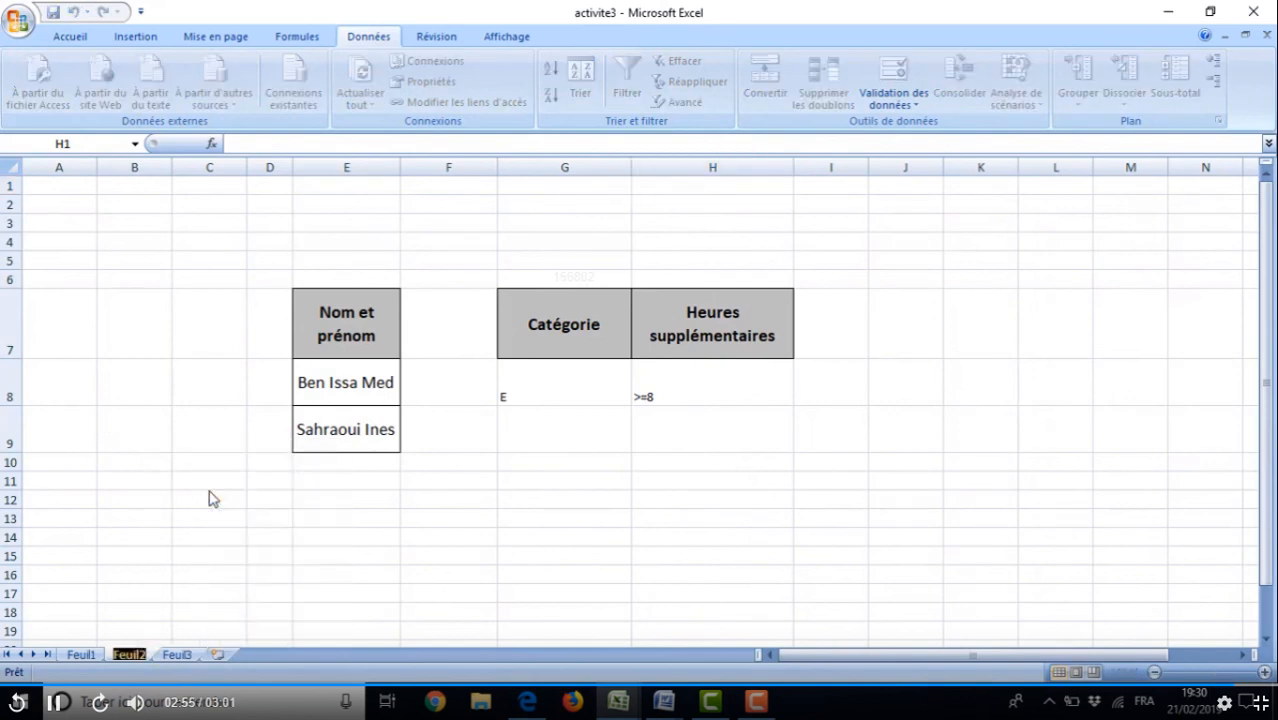
{"action": "type", "text": "filtre"}
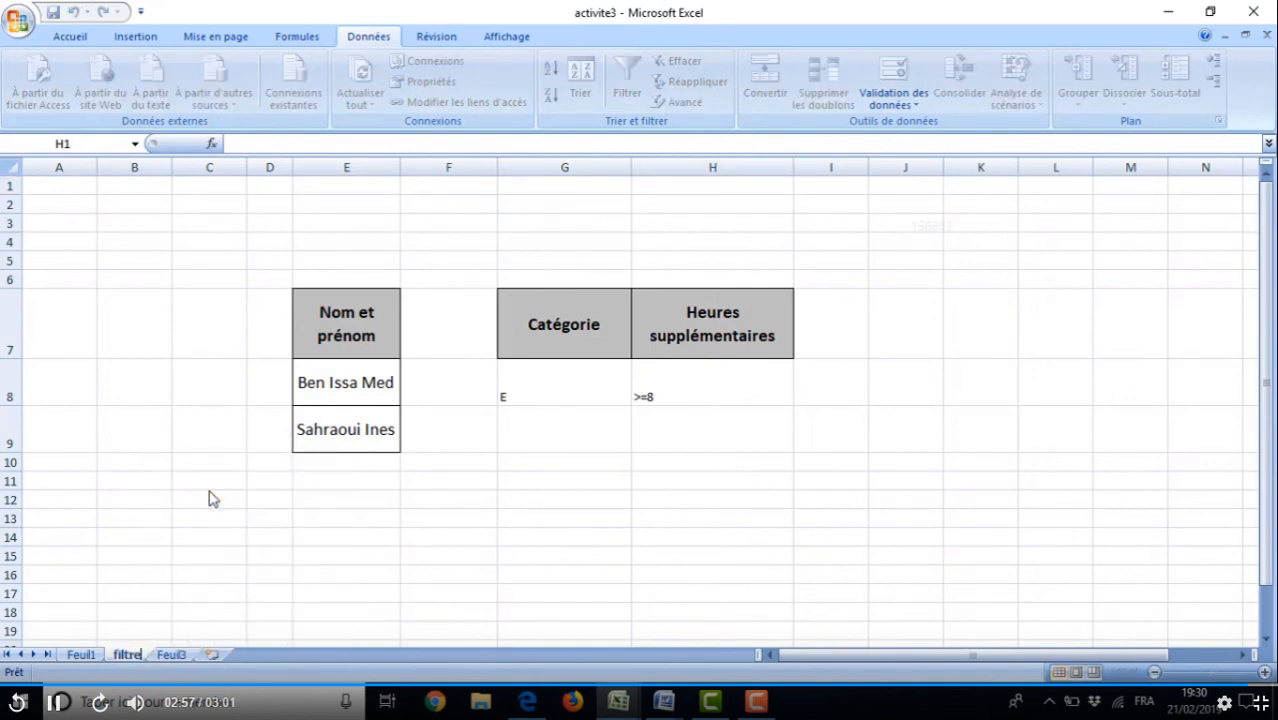
{"action": "type", "text": "1"}
{"action": "key", "text": "Return"}
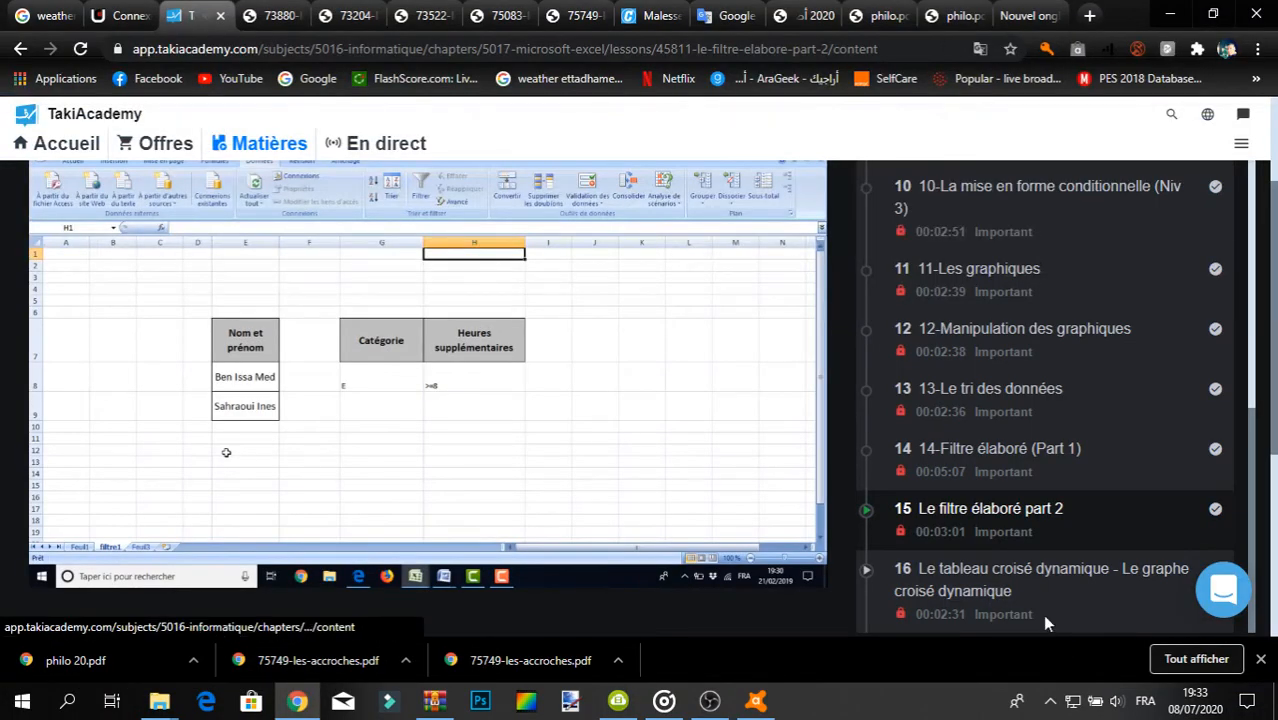
Switch to TakiAcademy's lesson 16, Le tableau croisé dynamique - Le graphe croisé dynamique, and play it in full screen
{"action": "left_click", "coordinate": [1043, 615]}
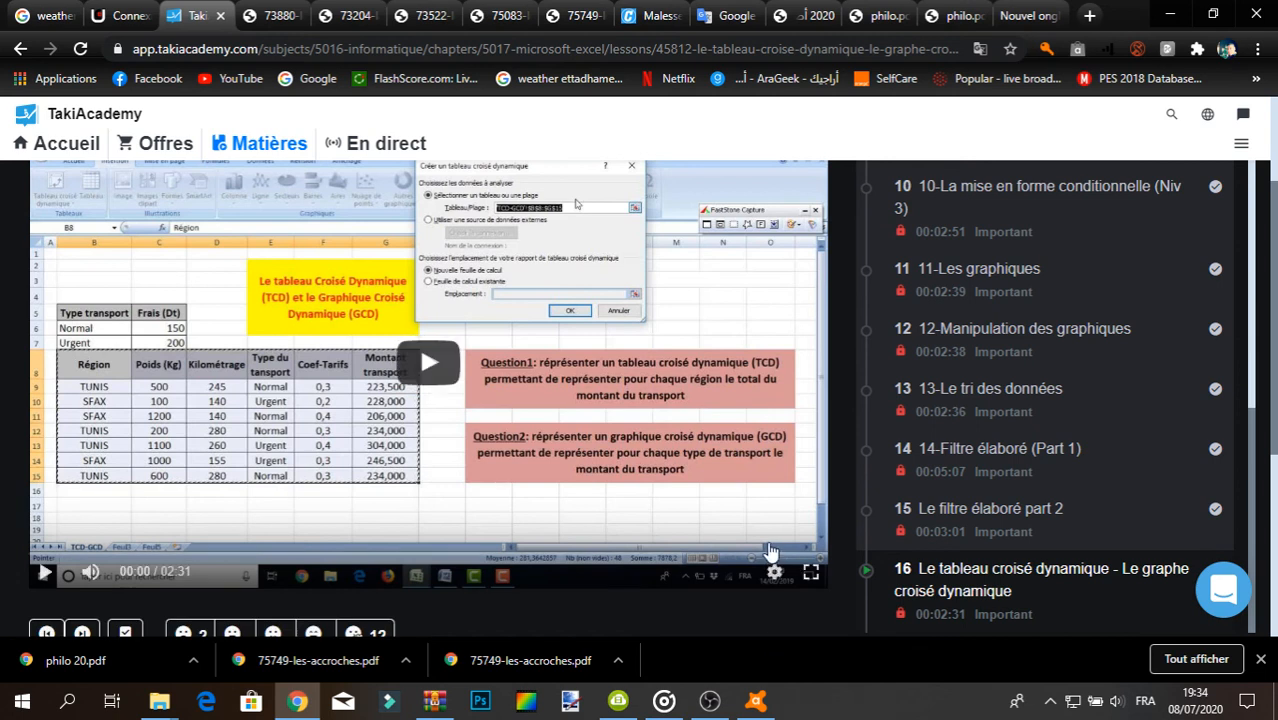
{"action": "left_click", "coordinate": [773, 522]}
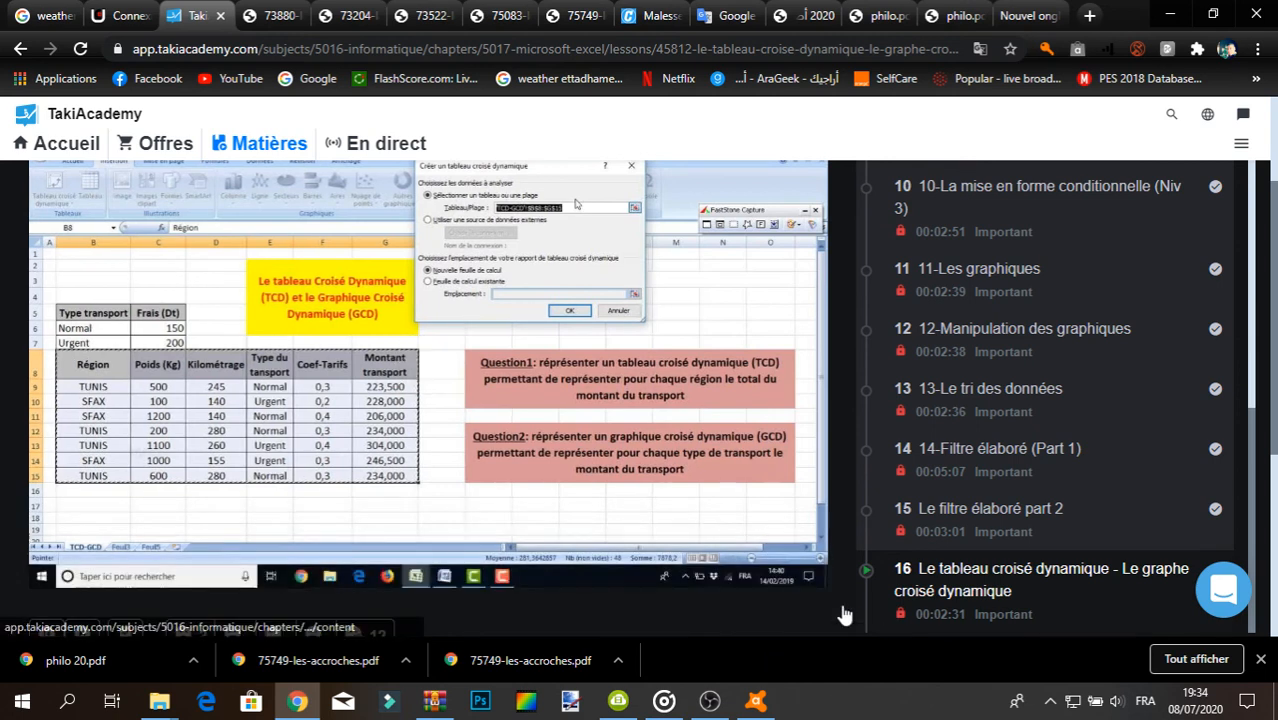
{"action": "left_click", "coordinate": [812, 577]}
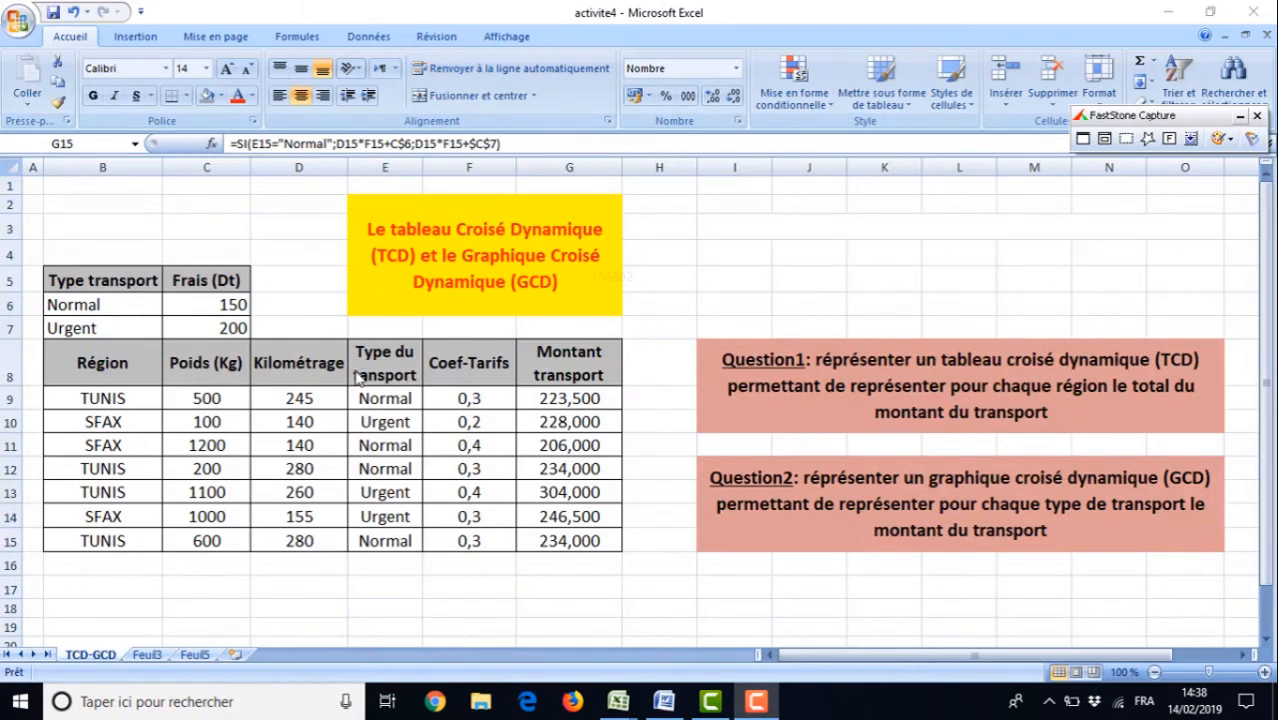
Examine the transport table B8:G15, matching the TUNIS rows with their Montant transport amounts
{"action": "left_click", "coordinate": [110, 362]}
{"action": "left_click_drag", "start_coordinate": [110, 362], "coordinate": [570, 541]}
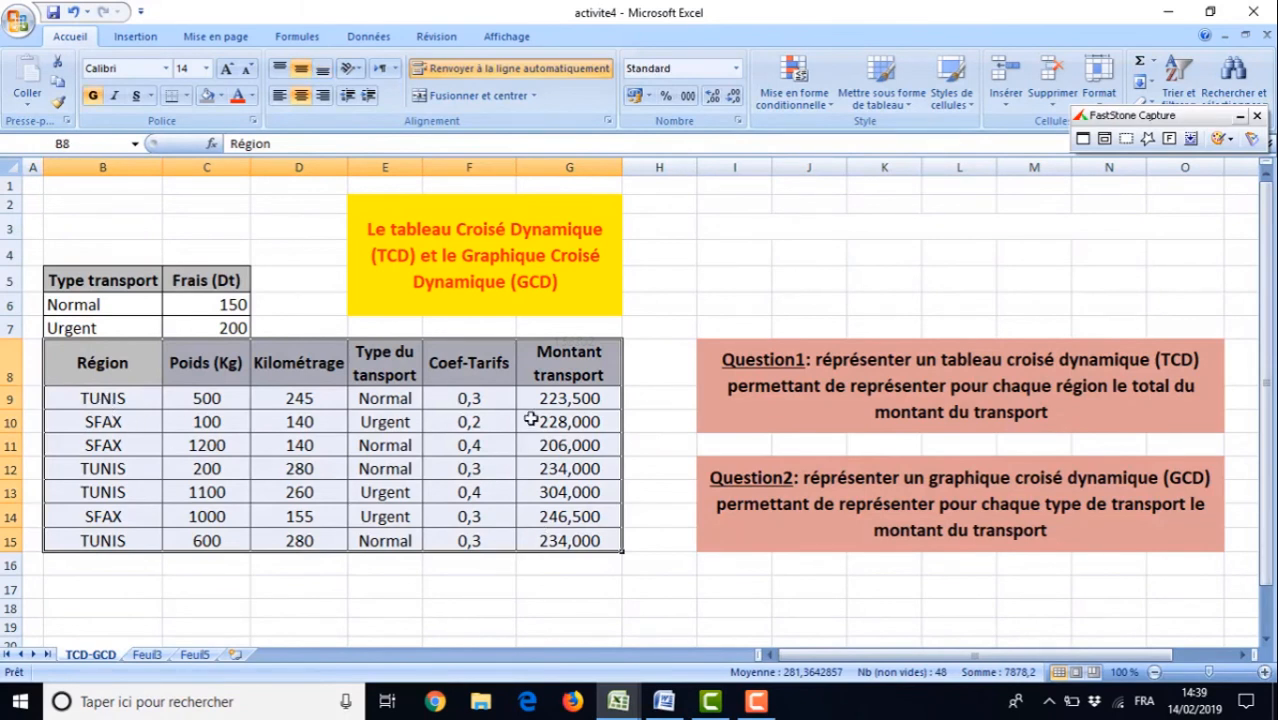
{"action": "left_click", "coordinate": [572, 400]}
{"action": "left_click", "coordinate": [145, 396]}
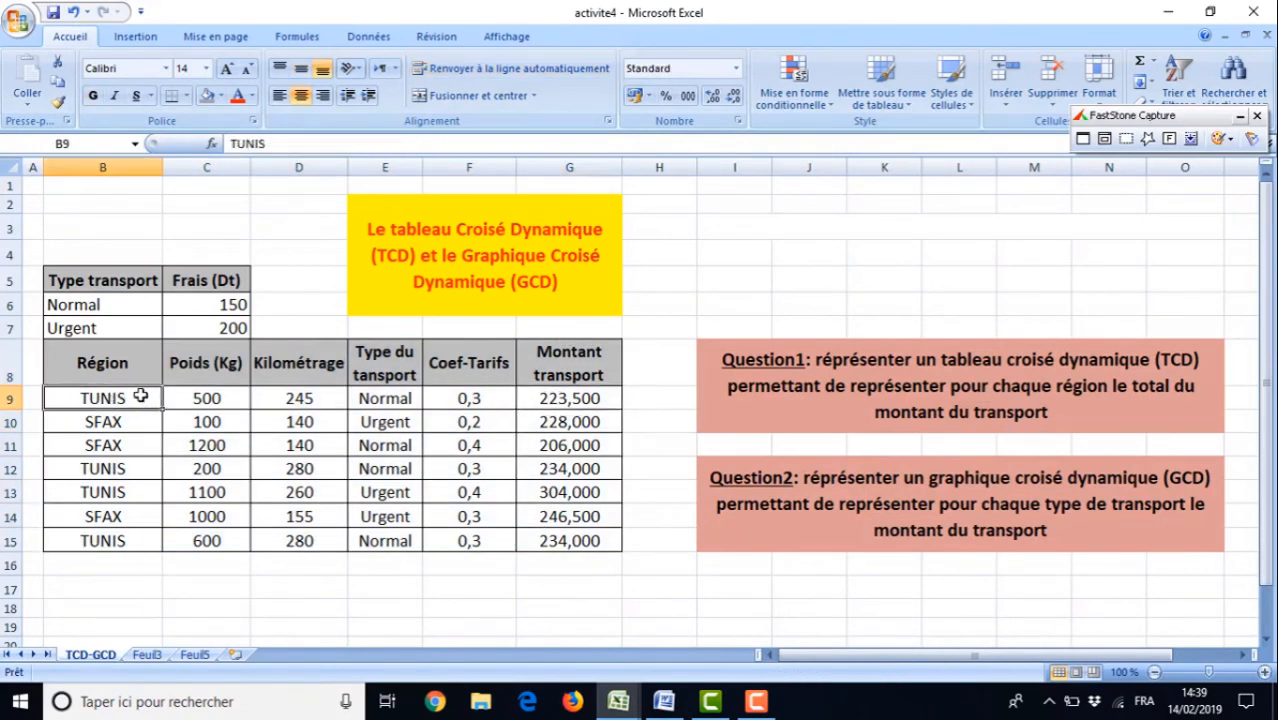
{"action": "left_click", "coordinate": [580, 402]}
{"action": "left_click", "coordinate": [100, 470]}
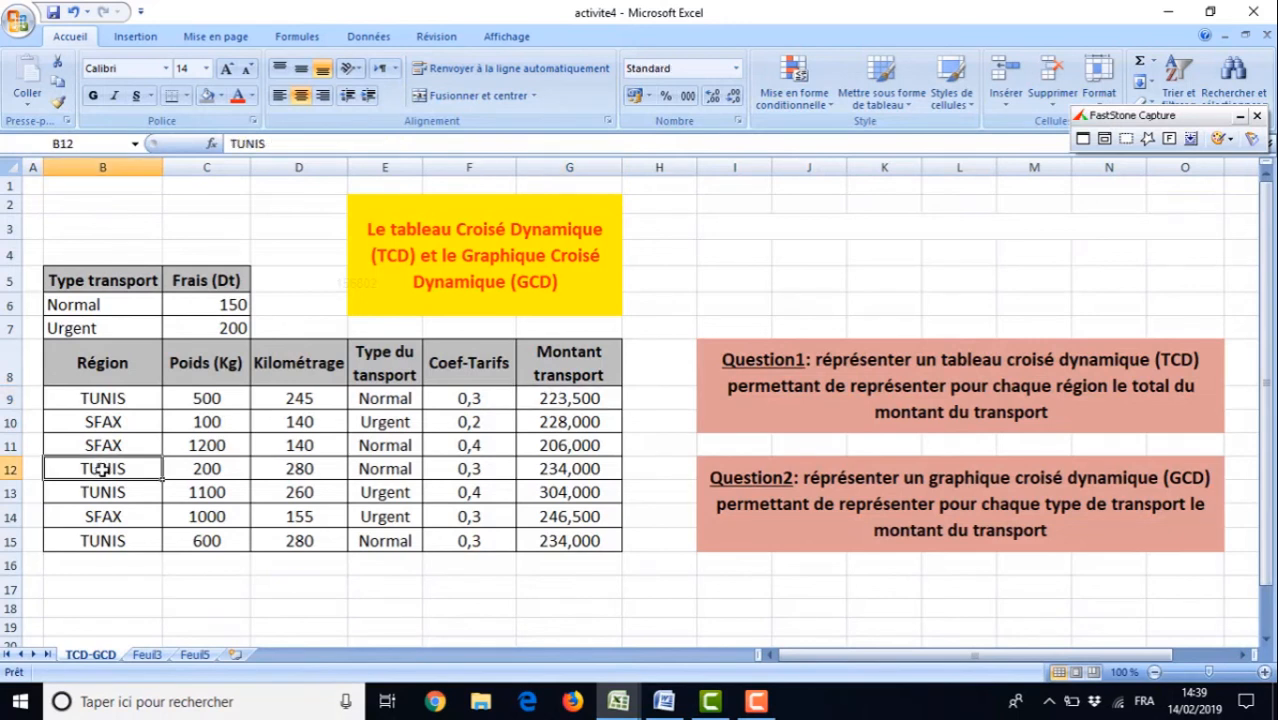
{"action": "left_click", "coordinate": [551, 469]}
{"action": "left_click", "coordinate": [145, 494]}
{"action": "left_click", "coordinate": [540, 492]}
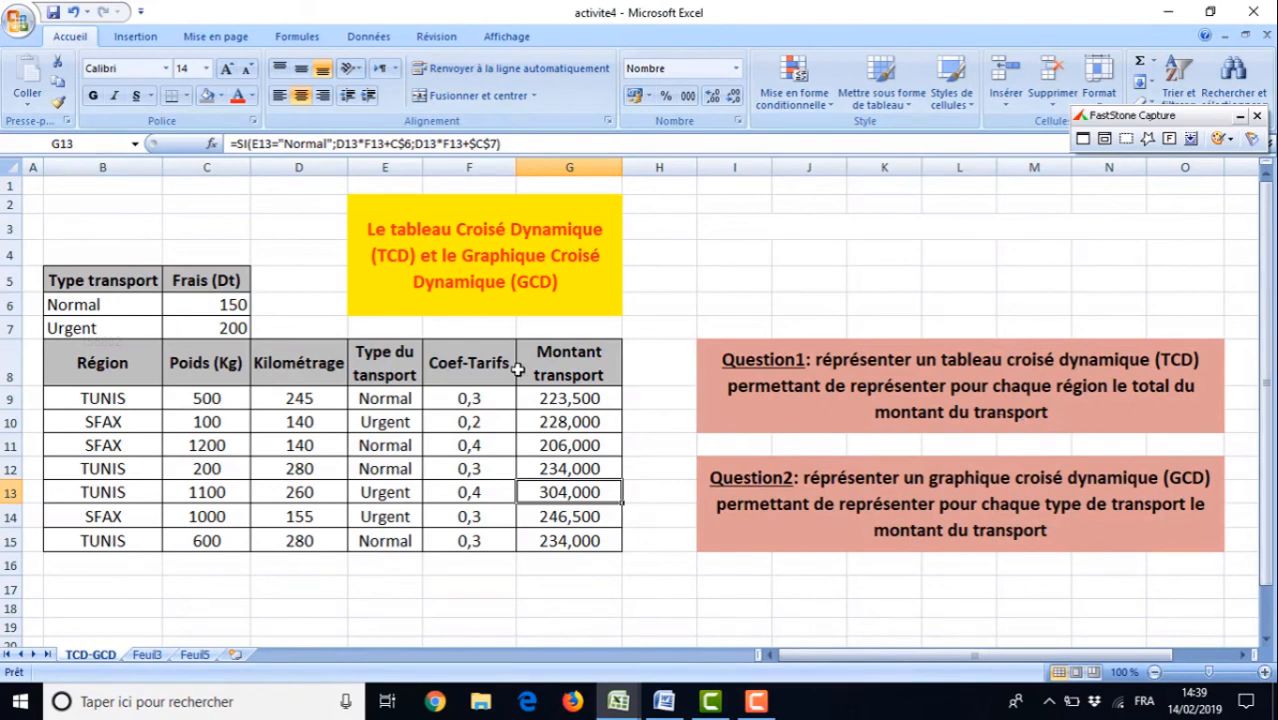
Create a pivot table from the range B8:G15 of TCD-GCD on a new worksheet
{"action": "left_click_drag", "start_coordinate": [80, 362], "coordinate": [546, 535]}
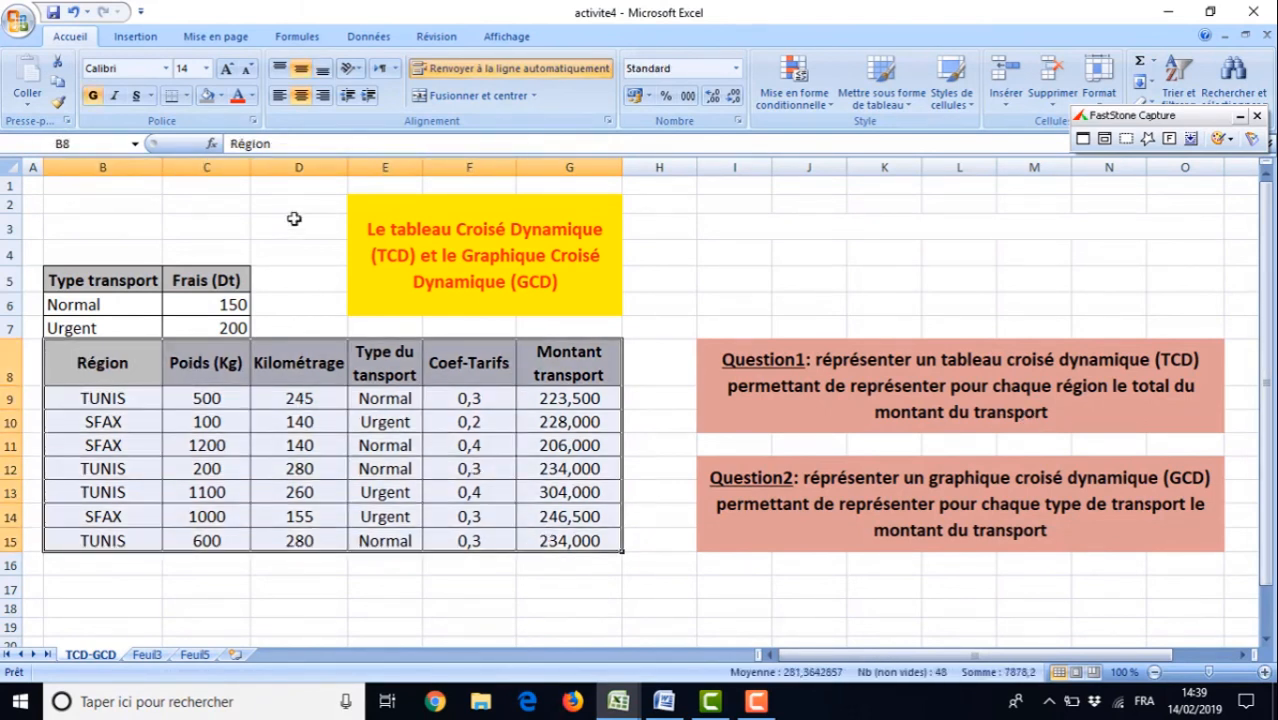
{"action": "left_click", "coordinate": [140, 36]}
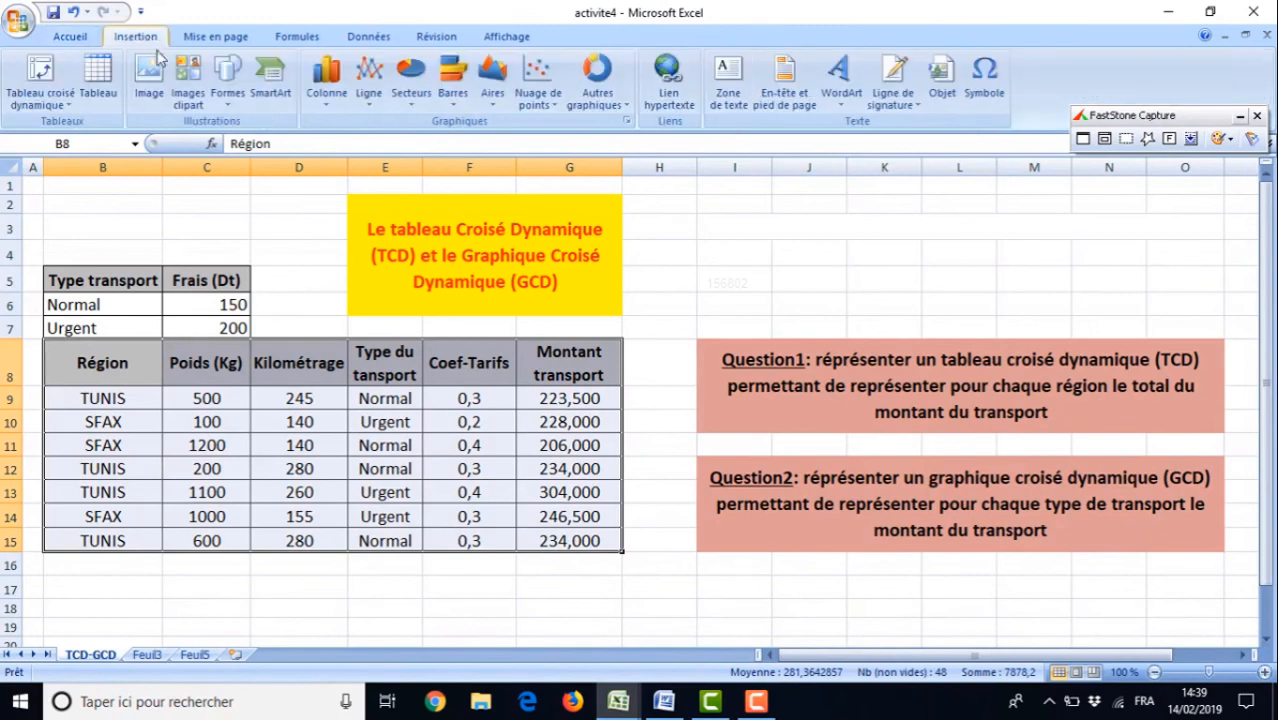
{"action": "left_click", "coordinate": [70, 106]}
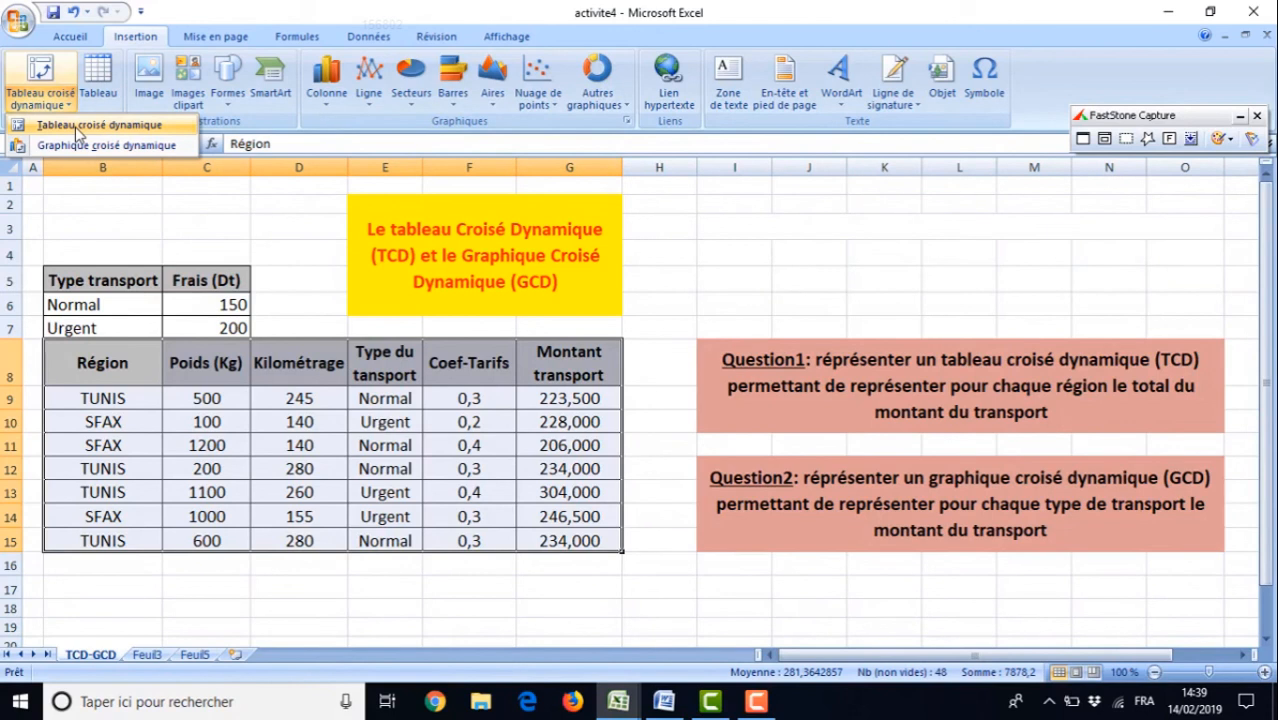
{"action": "left_click", "coordinate": [75, 127]}
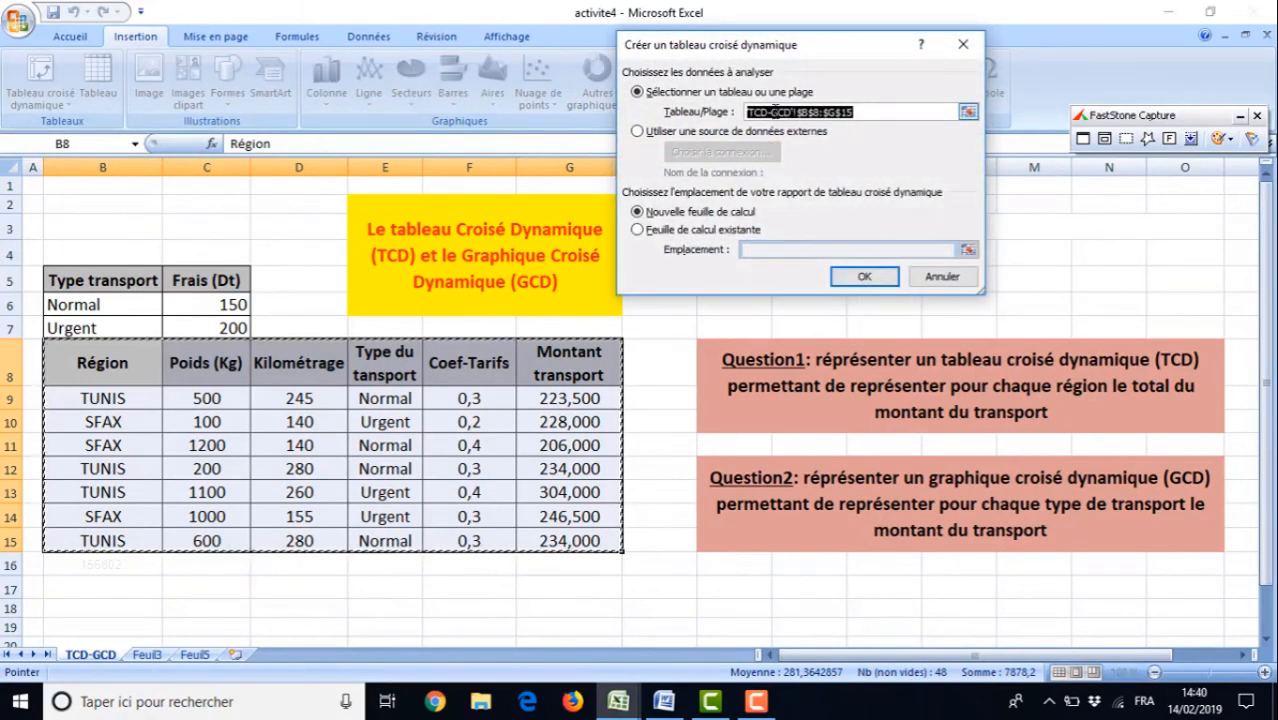
{"action": "left_click", "coordinate": [850, 280]}
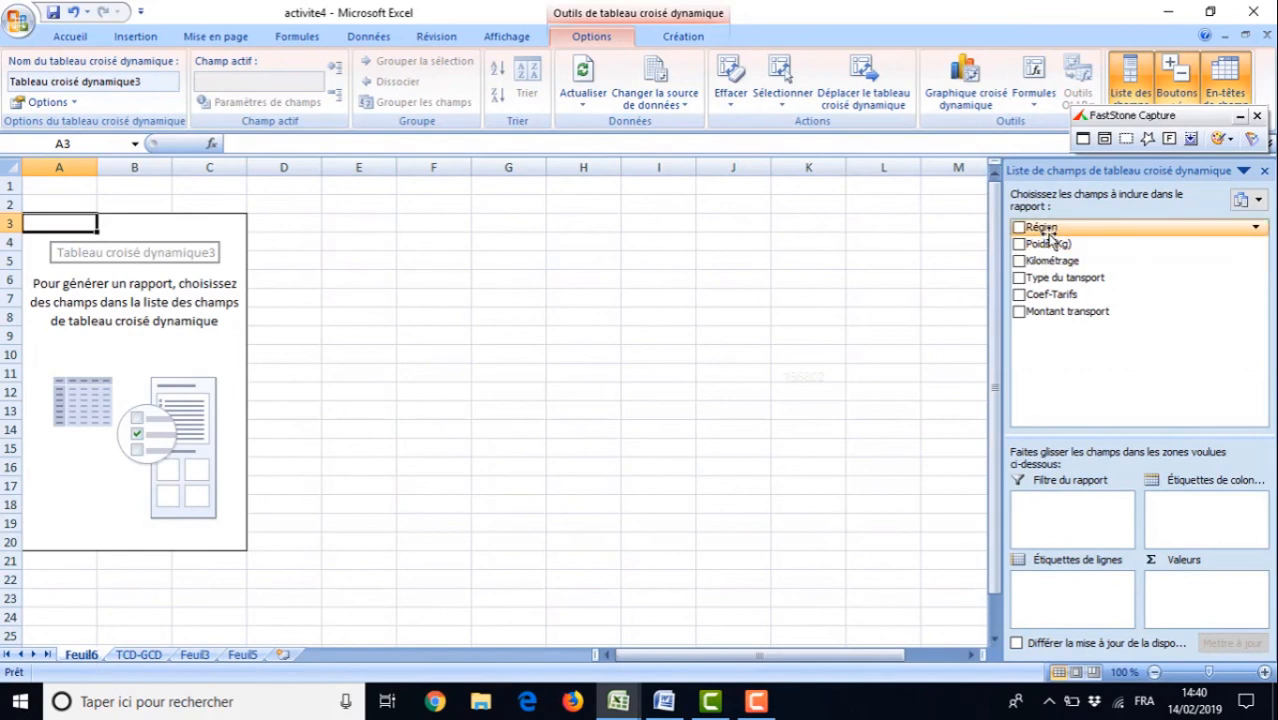
Use Région as the pivot table's row labels and the sum of Montant transport as its values
{"action": "left_click_drag", "start_coordinate": [1040, 228], "coordinate": [1069, 587]}
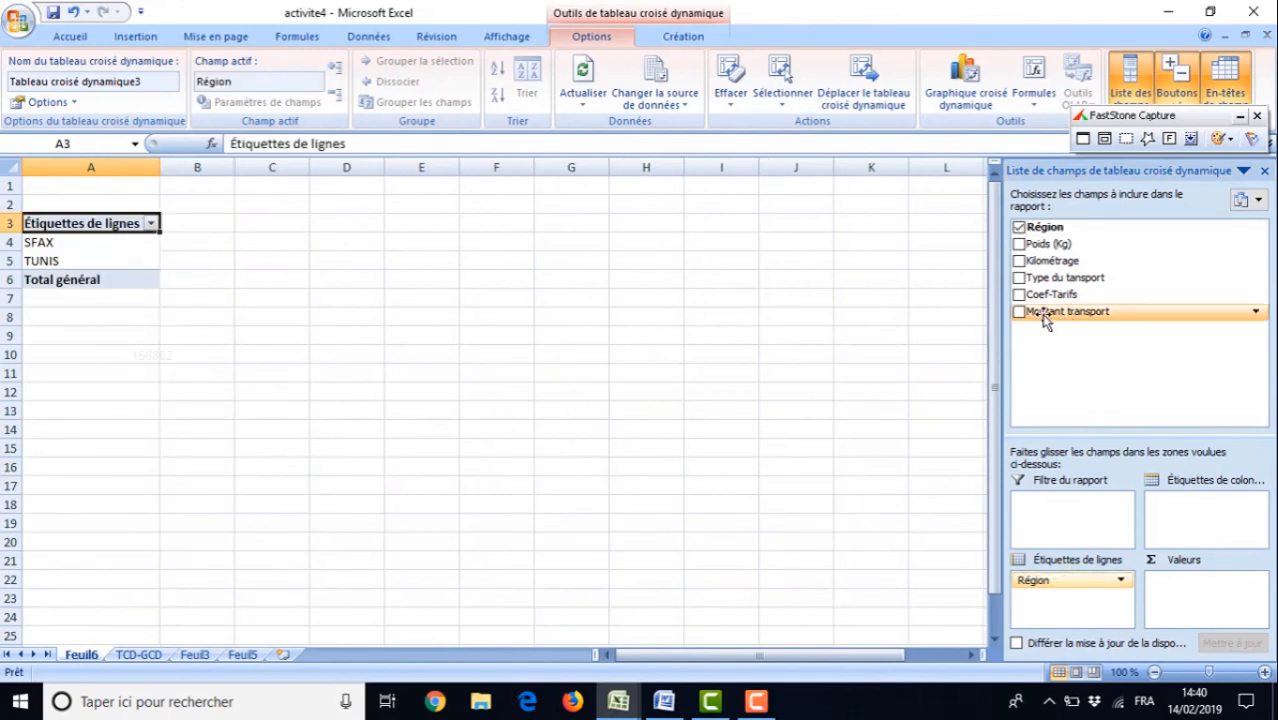
{"action": "left_click_drag", "start_coordinate": [1043, 318], "coordinate": [1201, 594]}
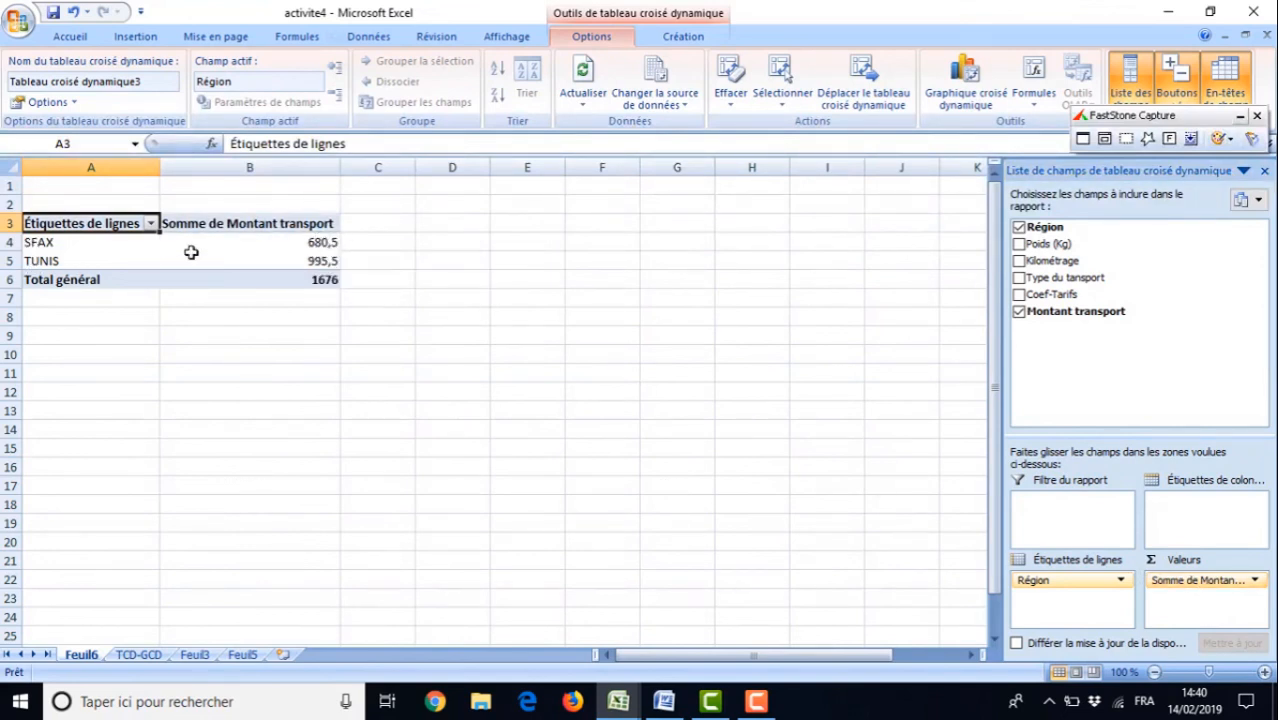
{"action": "mouse_move", "coordinate": [334, 261]}
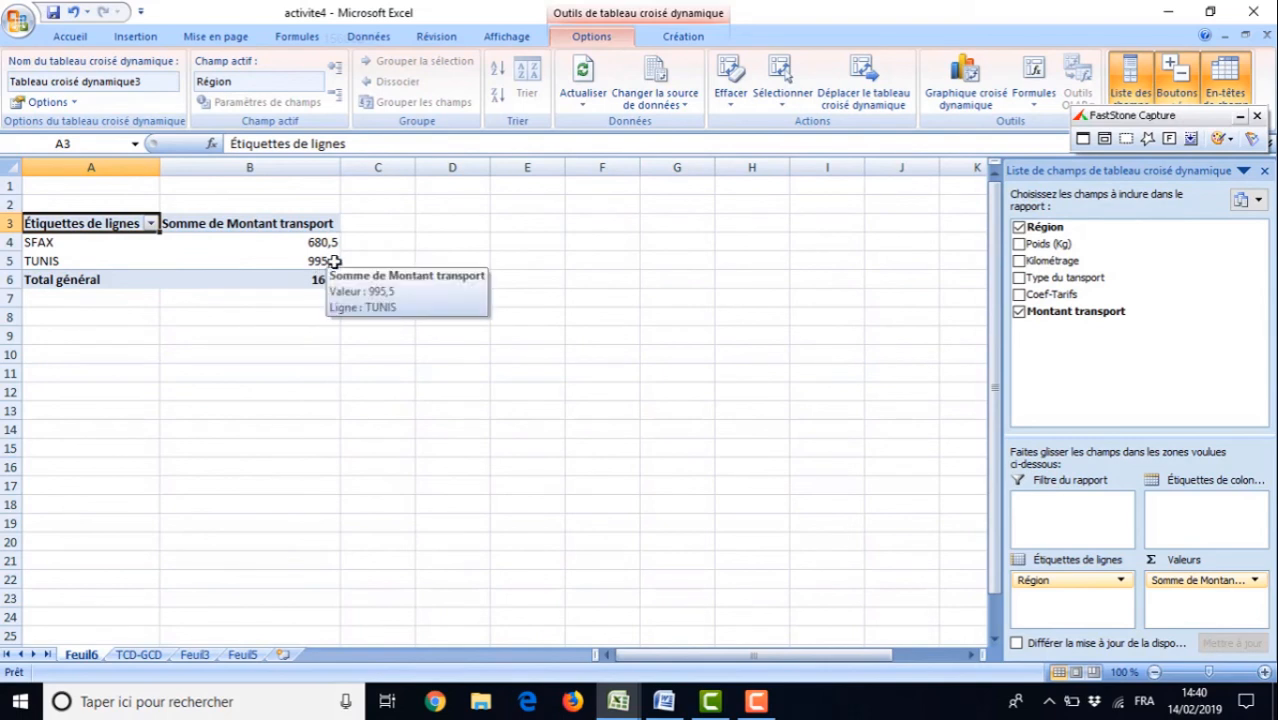
Return to the TCD-GCD sheet and create a pivot chart from B8:G15 on a new worksheet
{"action": "key", "text": "ctrl+Page_Down"}
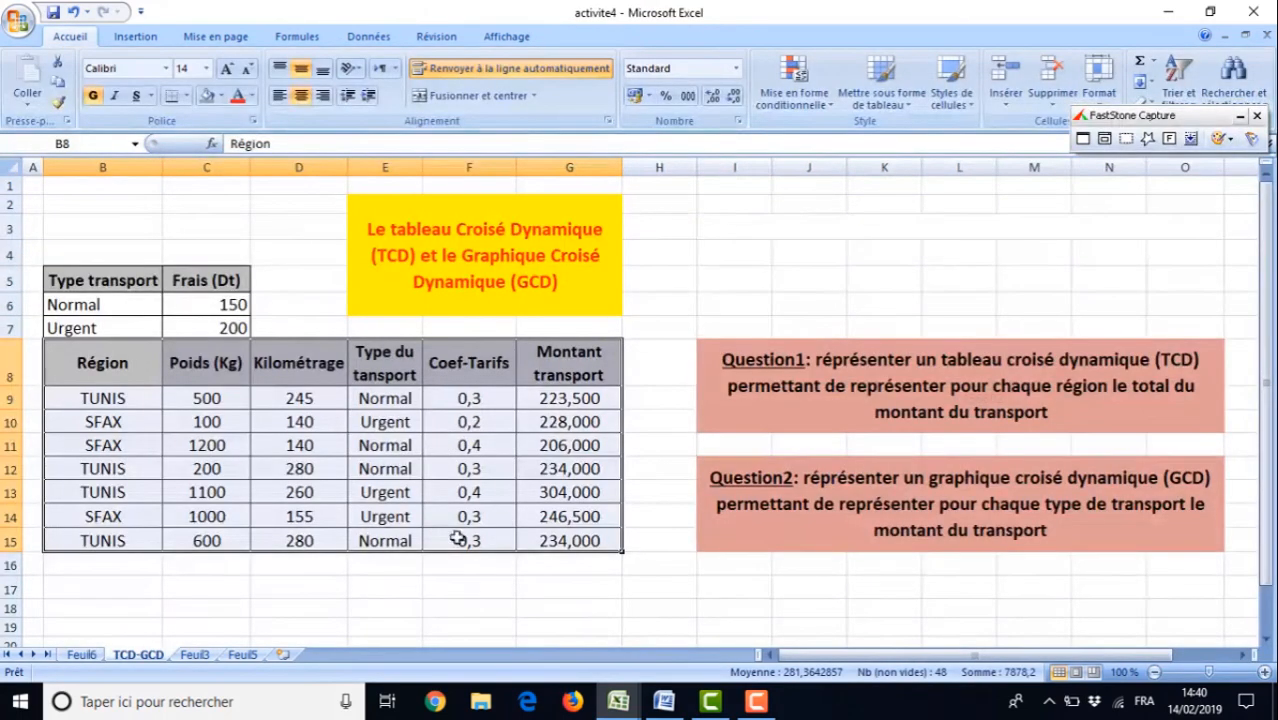
{"action": "left_click", "coordinate": [727, 279]}
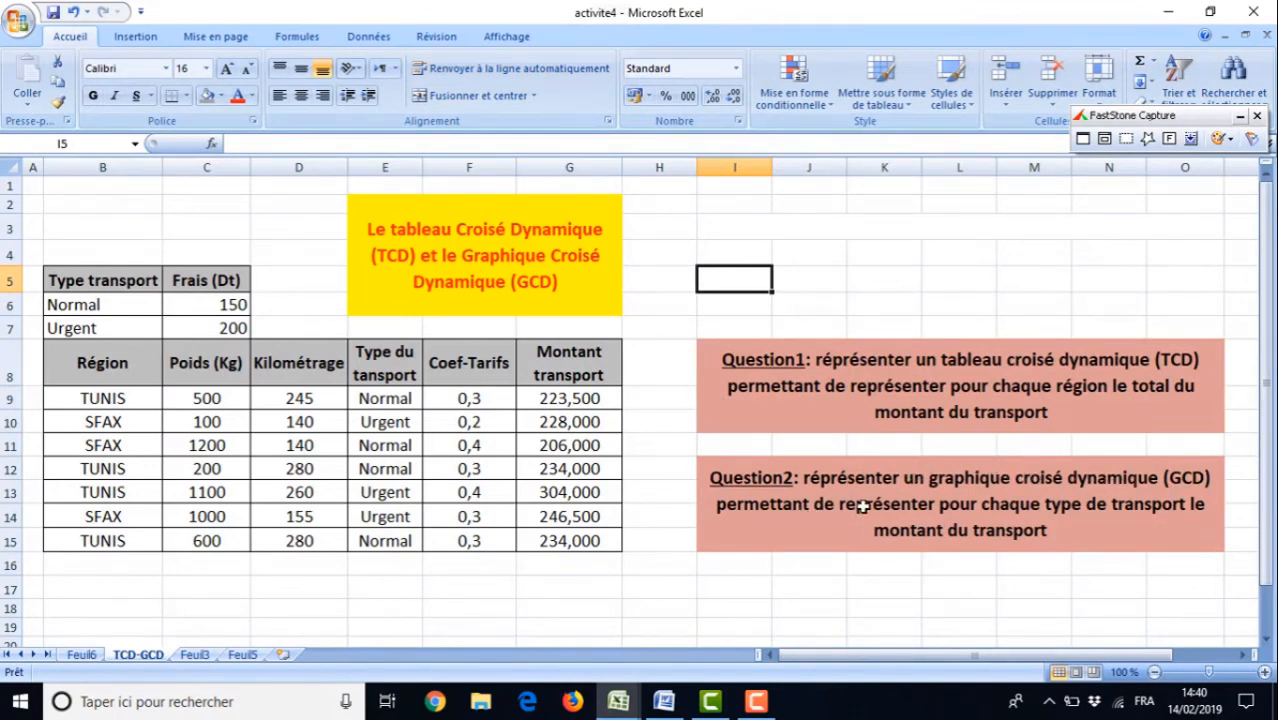
{"action": "left_click_drag", "start_coordinate": [393, 398], "coordinate": [396, 537]}
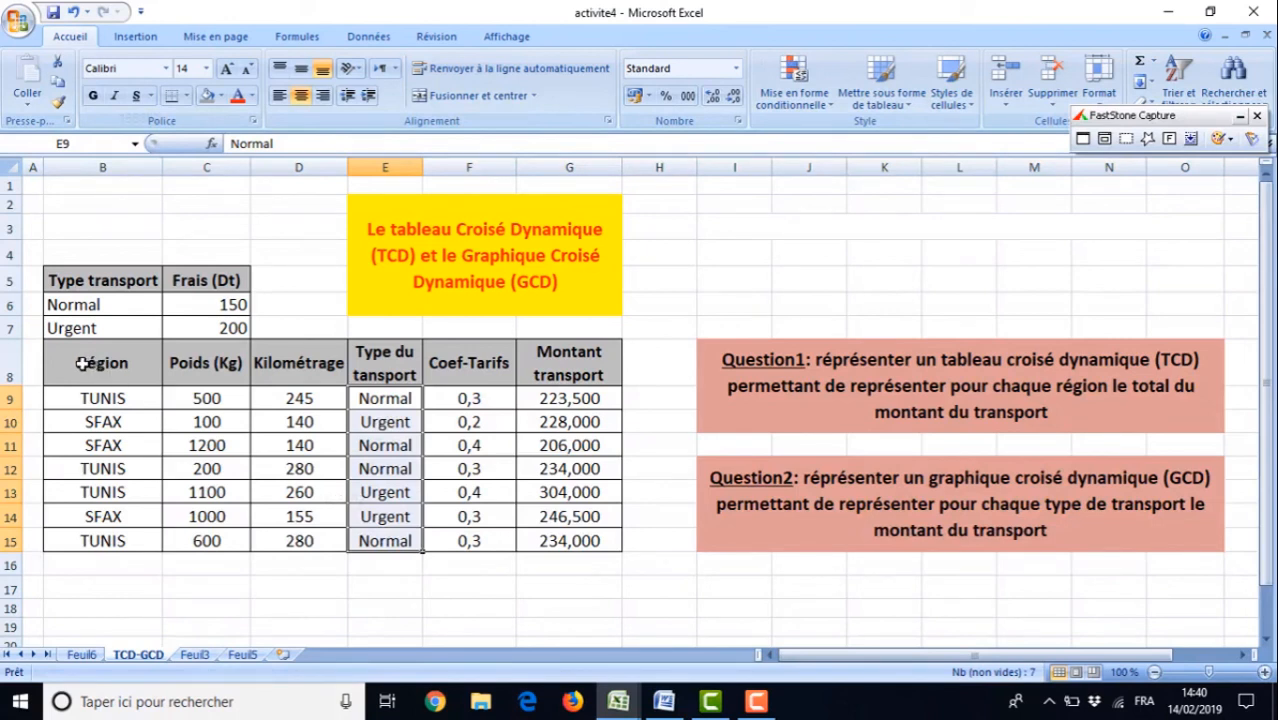
{"action": "left_click_drag", "start_coordinate": [82, 363], "coordinate": [565, 540]}
{"action": "left_click", "coordinate": [135, 36]}
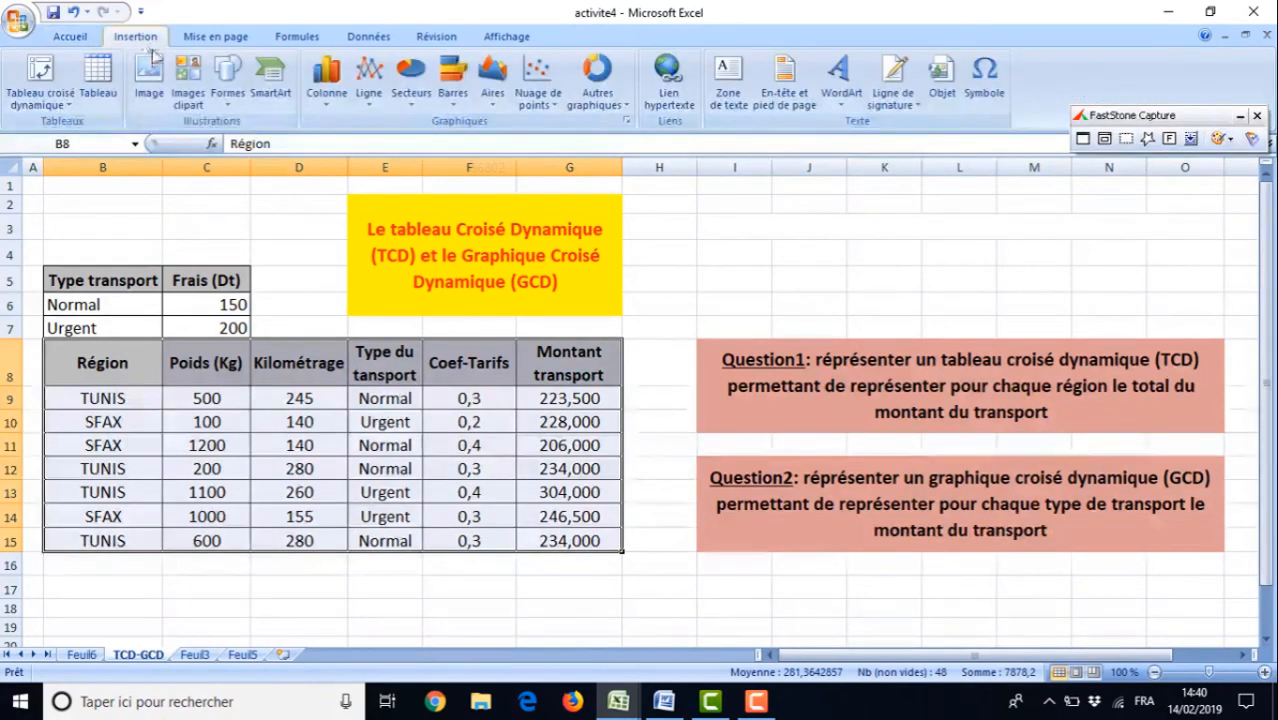
{"action": "left_click", "coordinate": [70, 104]}
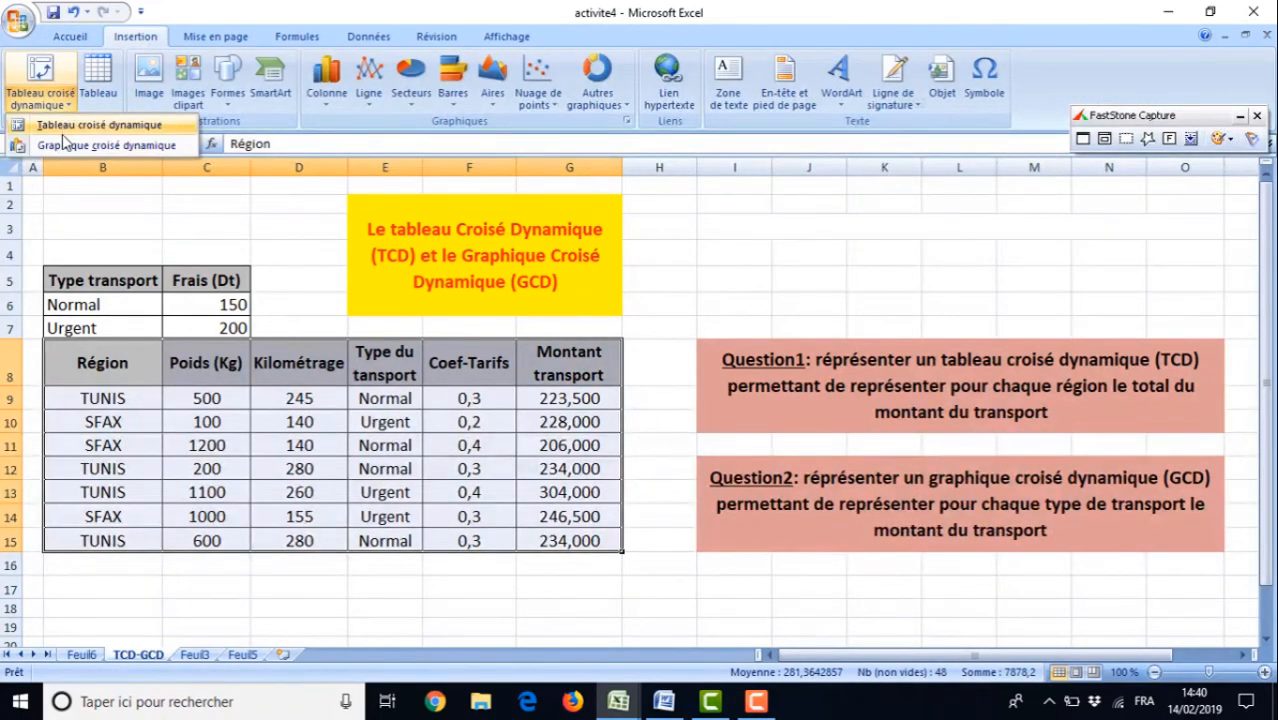
{"action": "left_click", "coordinate": [62, 146]}
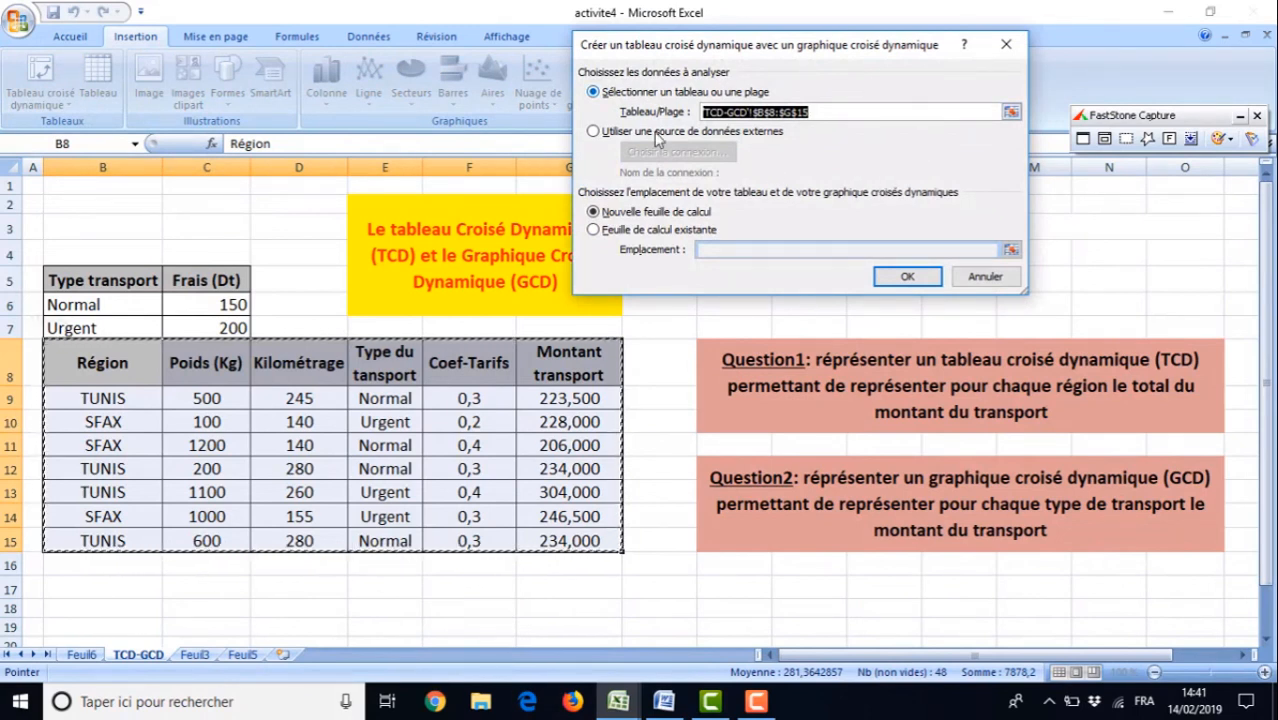
{"action": "left_click", "coordinate": [907, 280]}
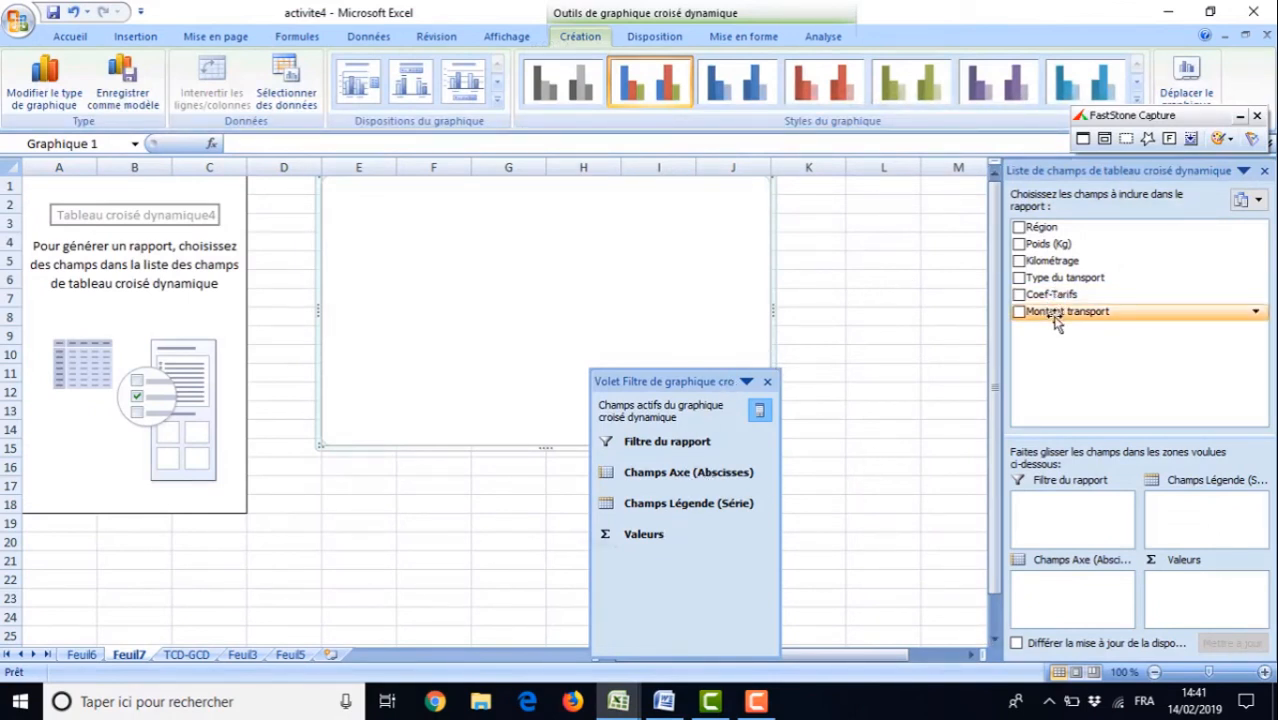
Use Type du tansport as the pivot chart's axis field and the sum of Montant transport as its values, moving the filter pane off the chart
{"action": "left_click_drag", "start_coordinate": [1051, 285], "coordinate": [1072, 595]}
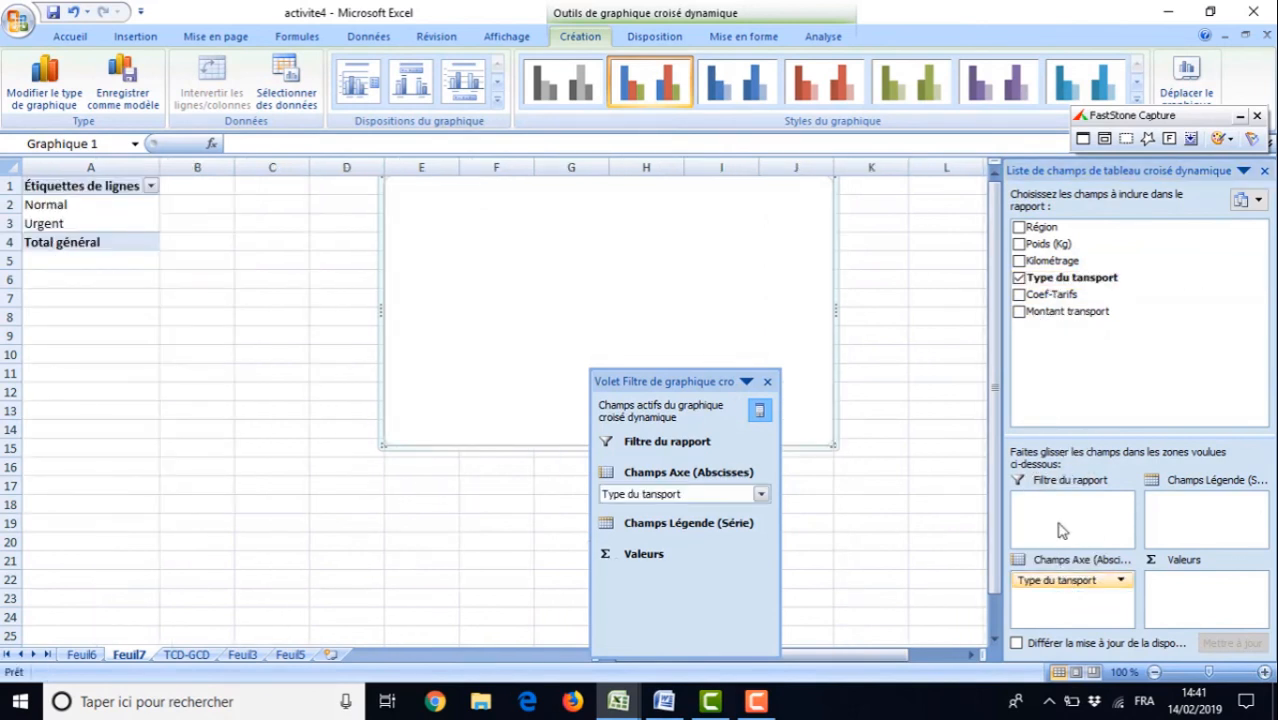
{"action": "mouse_move", "coordinate": [1061, 311]}
{"action": "left_mouse_down"}
{"action": "mouse_move", "coordinate": [1137, 510]}
{"action": "mouse_move", "coordinate": [1198, 599]}
{"action": "left_mouse_up"}
{"action": "left_click_drag", "start_coordinate": [697, 388], "coordinate": [347, 365]}
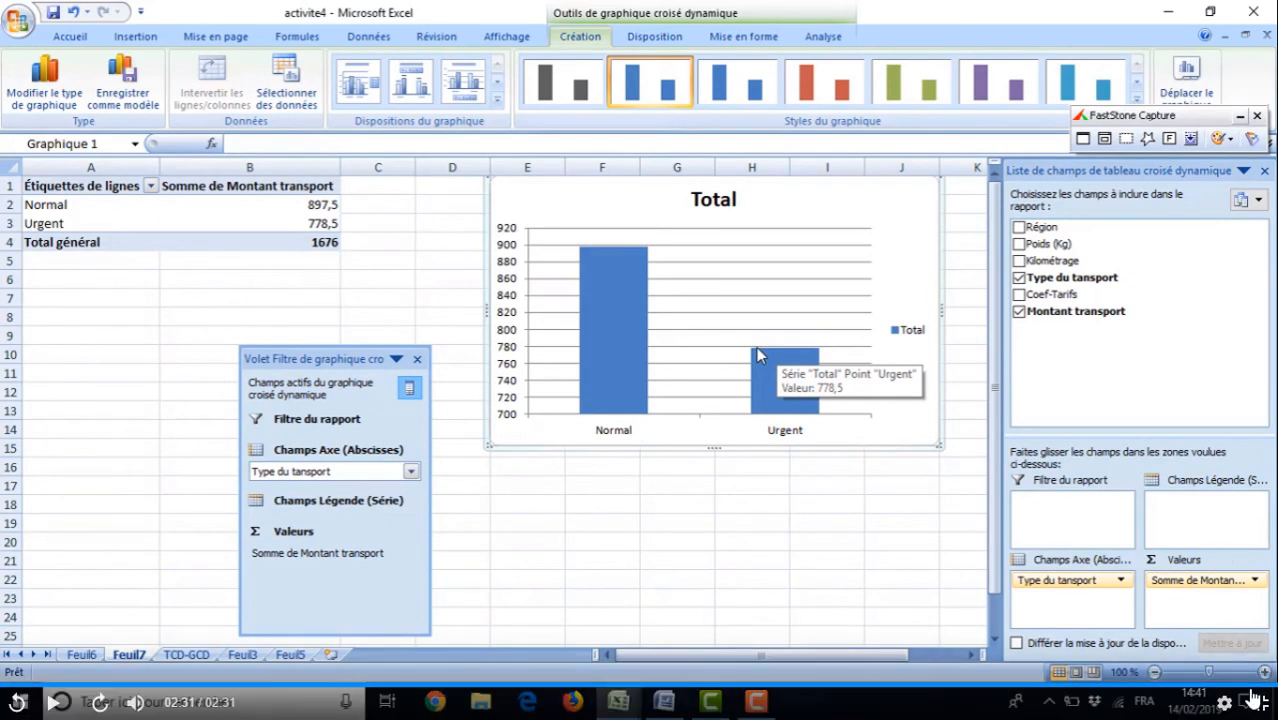
Leave the full-screen lesson video and go to the Matières page of TakiAcademy
{"action": "left_click", "coordinate": [1260, 702]}
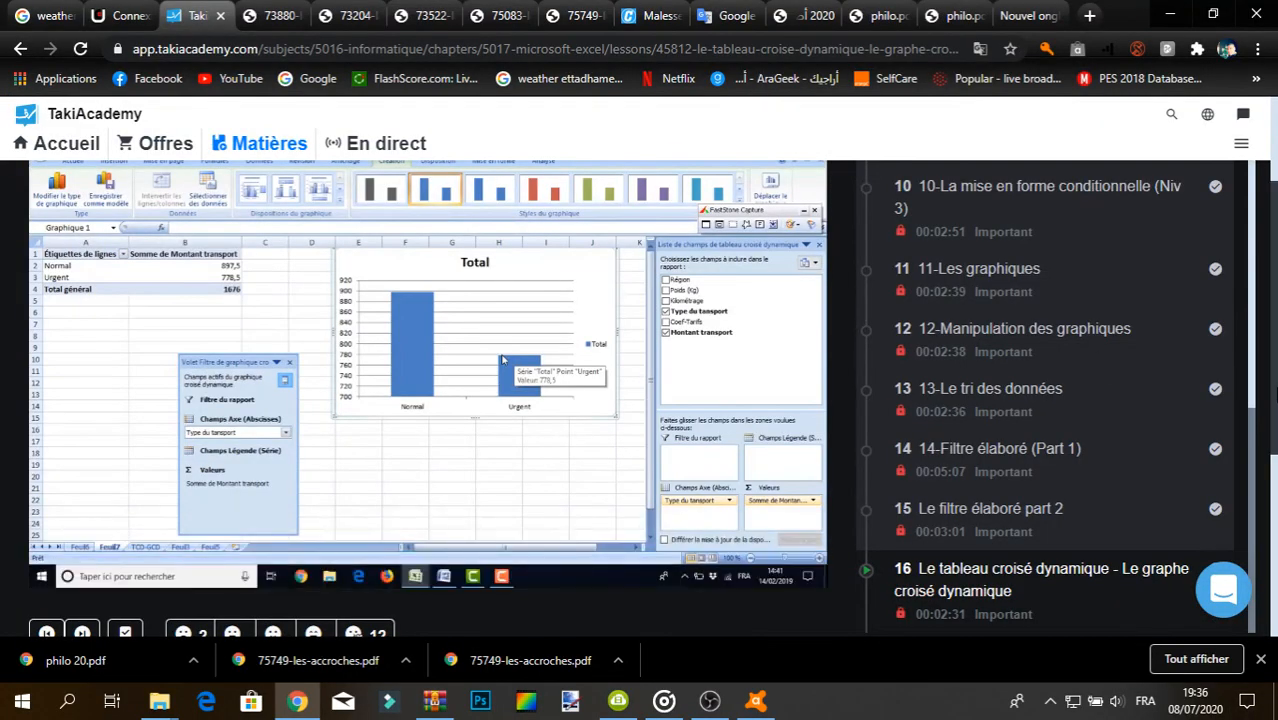
{"action": "scroll", "coordinate": [600, 330], "scroll_direction": "up", "scroll_amount": 2}
{"action": "left_click", "coordinate": [296, 156]}
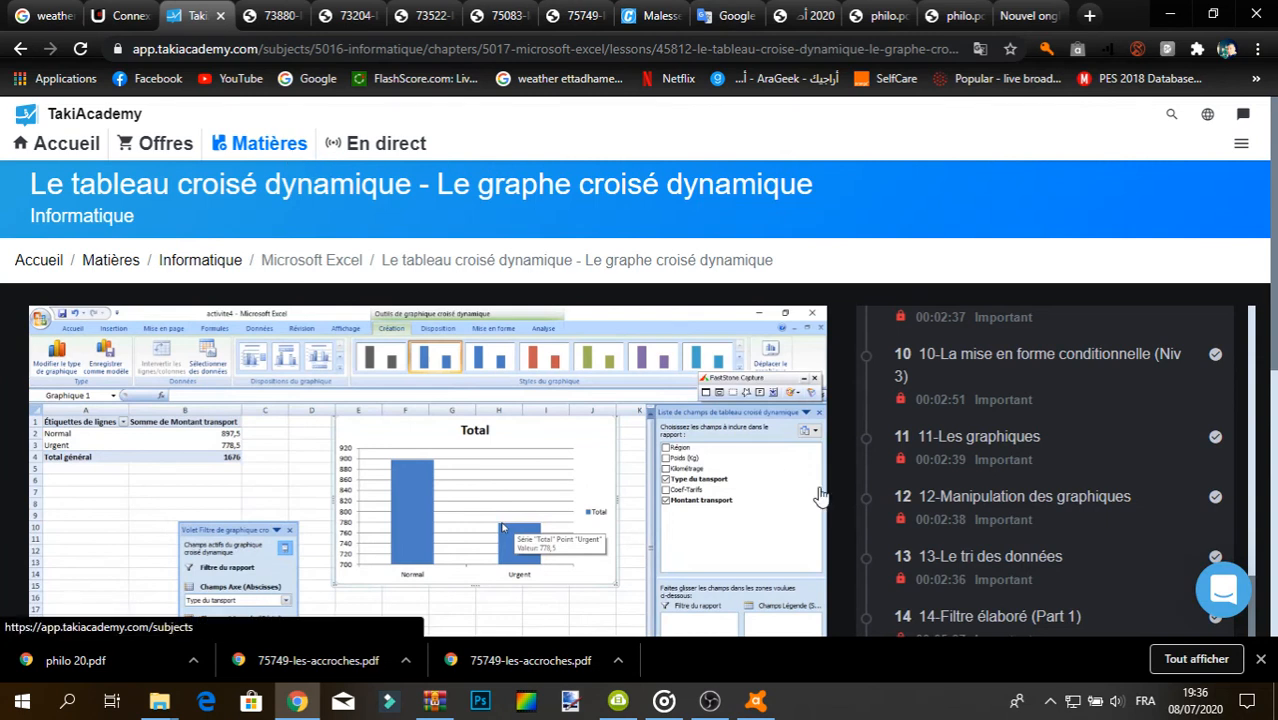